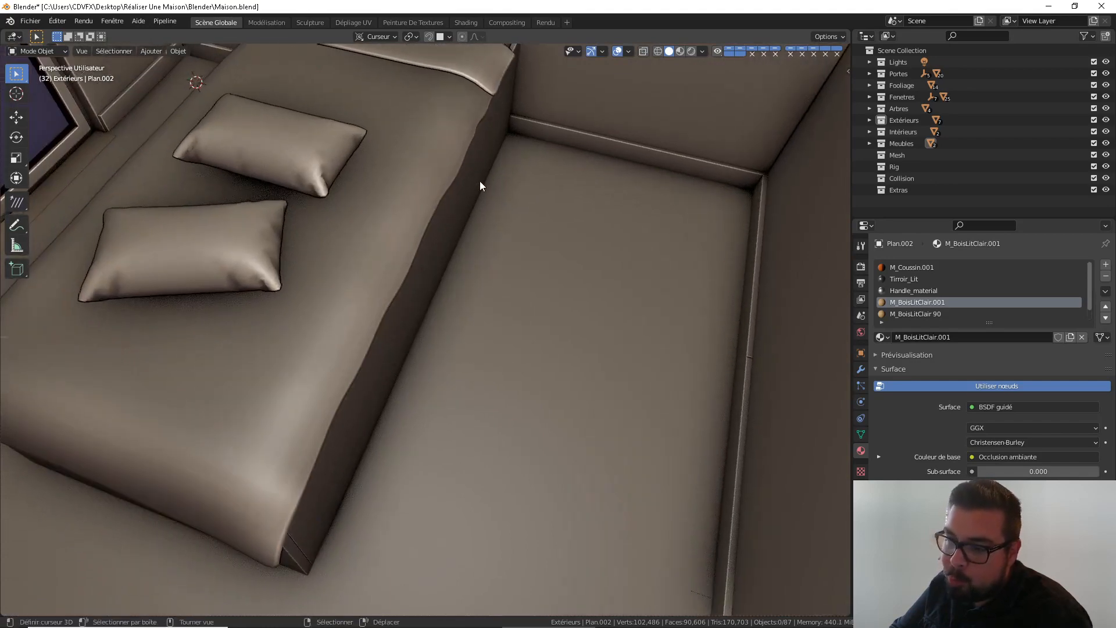
# Frame the foot of the bed and switch the viewport to material preview shading
pyautogui.scroll(-2, 479, 153)
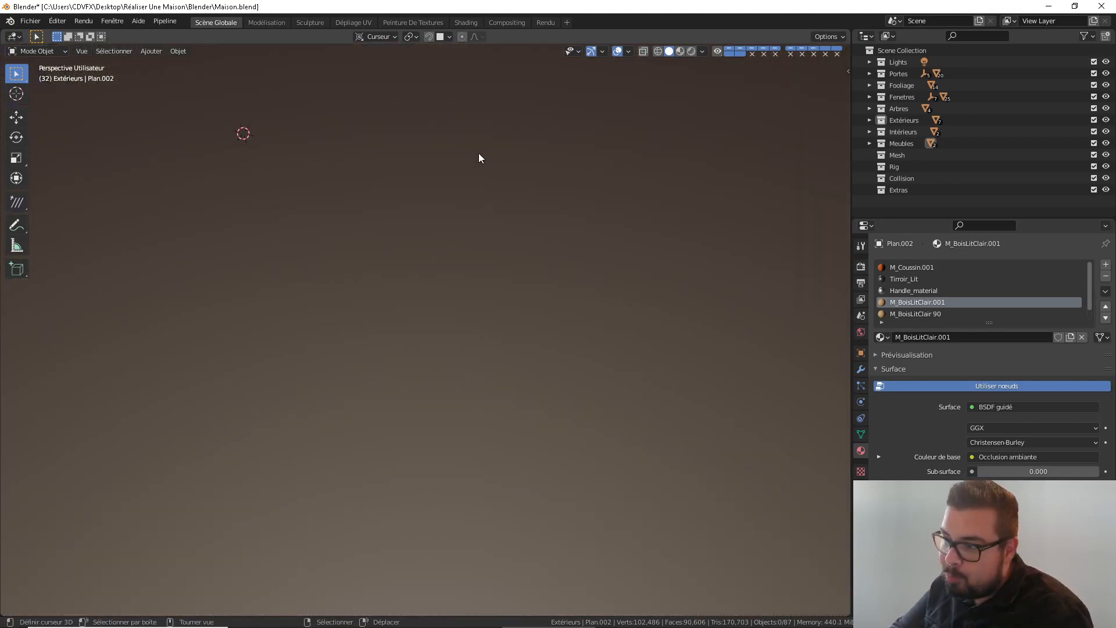
pyautogui.scroll(2, 481, 179)
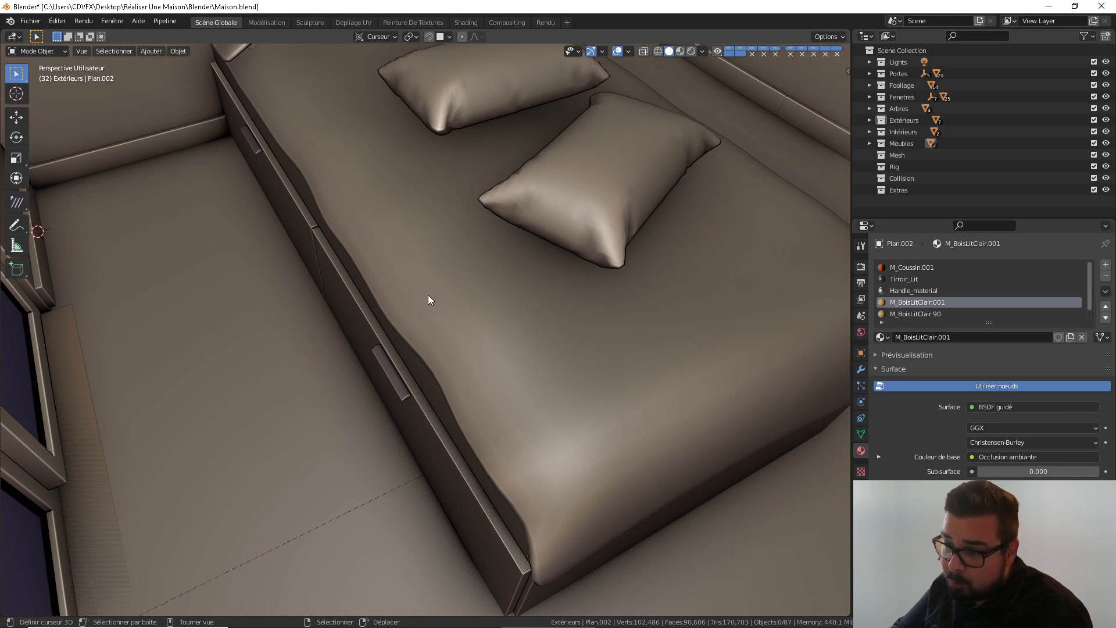
pyautogui.moveTo(428, 295); pyautogui.dragTo(556, 242, button='middle')
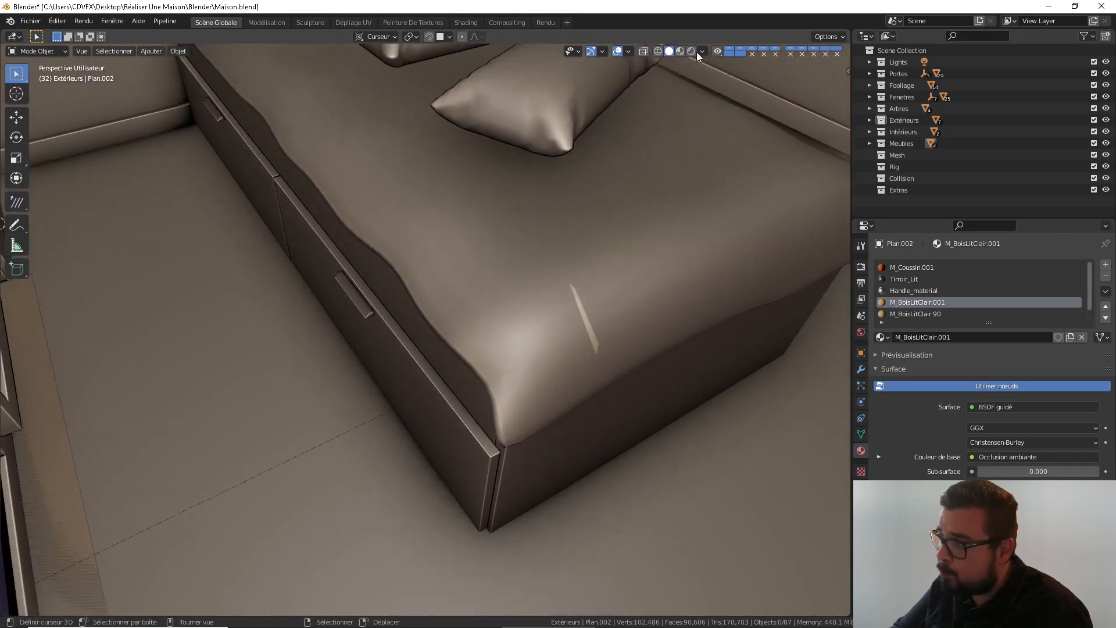
pyautogui.click(680, 51)
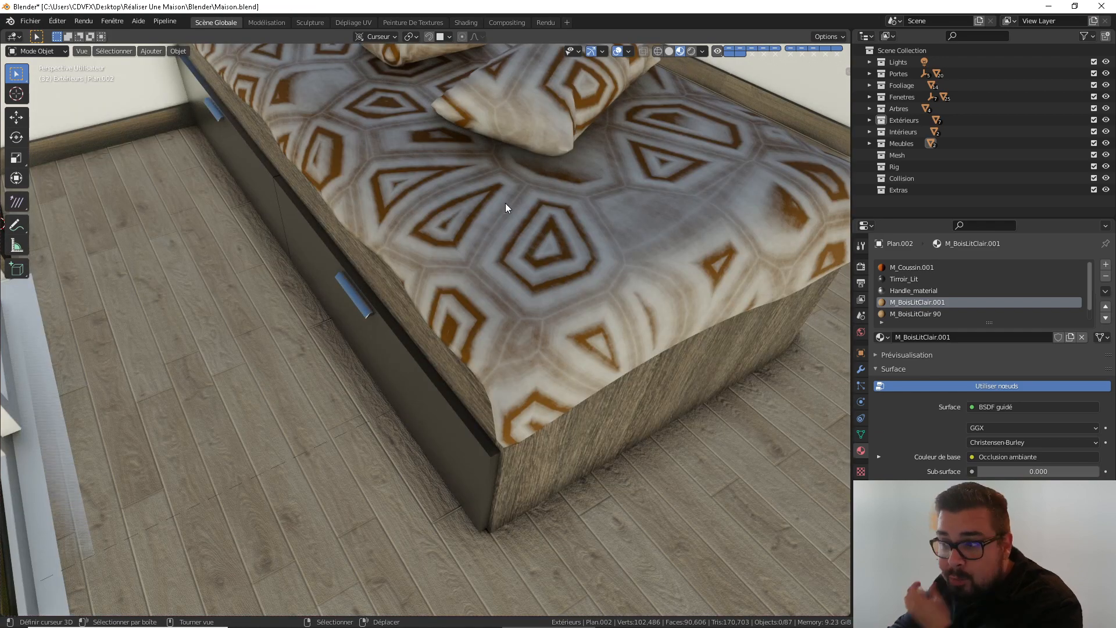
# Examine the textured bedding and cushions on the beds from several angles
pyautogui.moveTo(490, 219); pyautogui.dragTo(366, 205, button='middle')
pyautogui.scroll(4, 388, 173)
pyautogui.scroll(-2, 388, 173)
pyautogui.moveTo(510, 198); pyautogui.dragTo(347, 177, button='middle')
pyautogui.scroll(3, 347, 176)
pyautogui.scroll(-7, 448, 192)
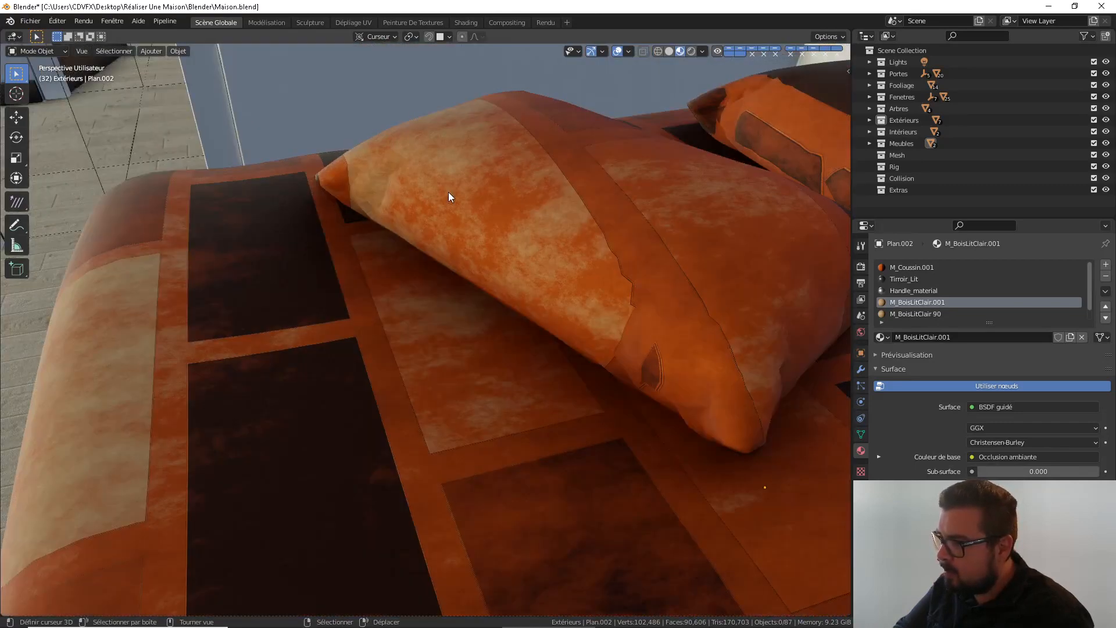
pyautogui.keyDown('shift'); pyautogui.moveTo(546, 214); pyautogui.dragTo(508, 208, button='middle'); pyautogui.keyUp('shift')
pyautogui.scroll(2, 443, 195)
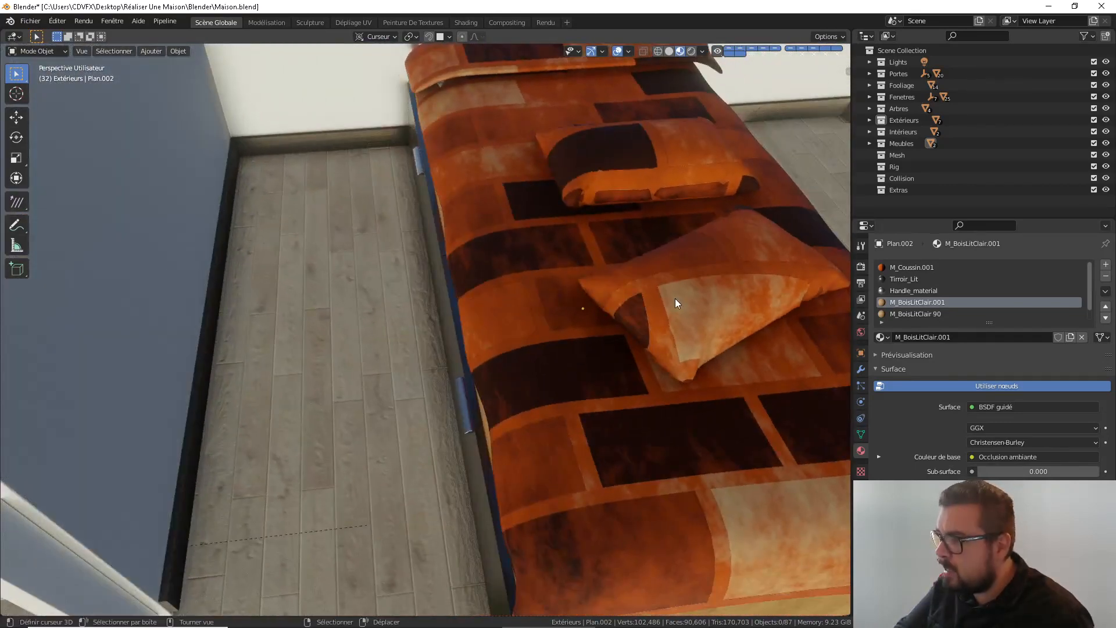
# Examine the orange-covered bed's wooden frame, dark drawer fronts and handles up close
pyautogui.scroll(-3, 609, 187)
pyautogui.moveTo(635, 179); pyautogui.dragTo(585, 175, button='middle')
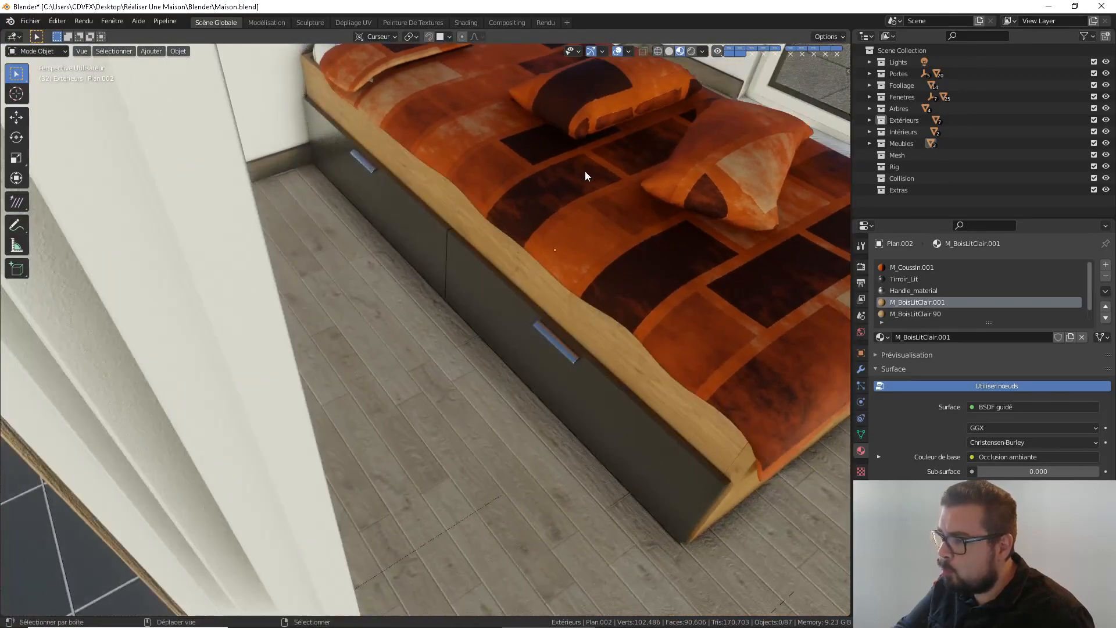
pyautogui.scroll(2, 585, 174)
pyautogui.moveTo(443, 205)
pyautogui.mouseDown(button='middle')
pyautogui.moveTo(459, 190)
pyautogui.moveTo(436, 197)
pyautogui.mouseUp(button='middle')
pyautogui.moveTo(578, 301); pyautogui.dragTo(601, 304, button='middle')
pyautogui.scroll(4, 603, 297)
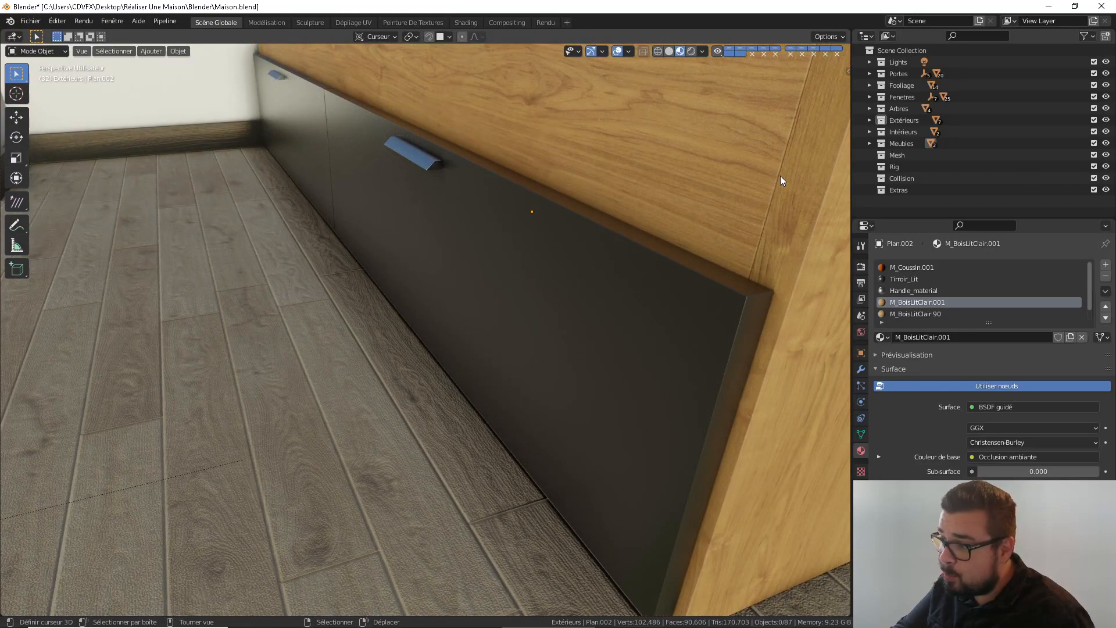
pyautogui.scroll(-5, 724, 246)
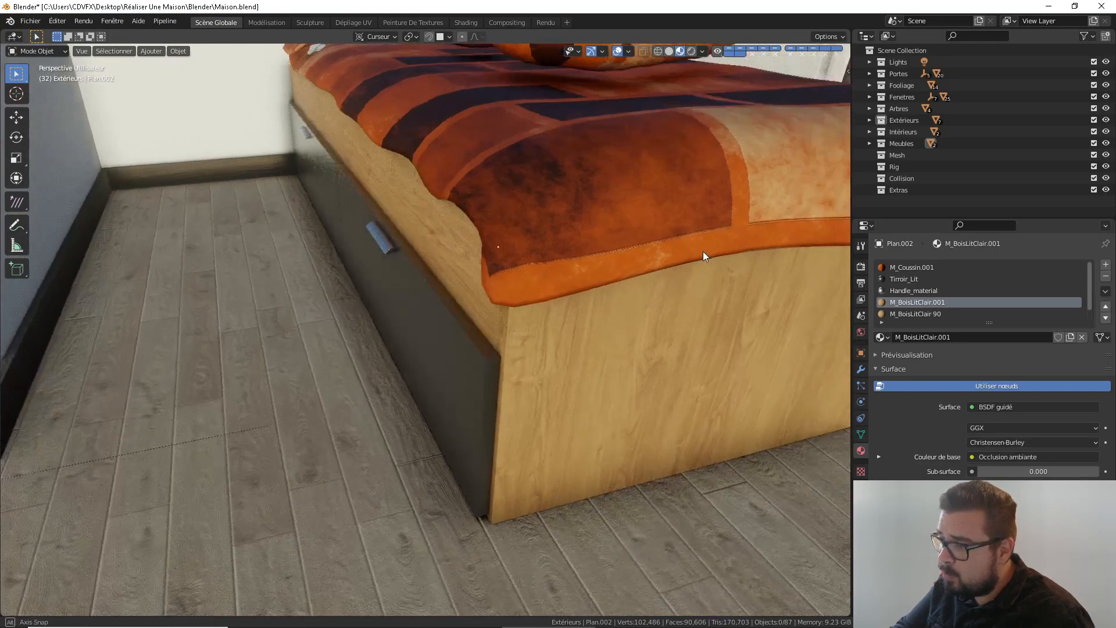
pyautogui.scroll(-2, 666, 254)
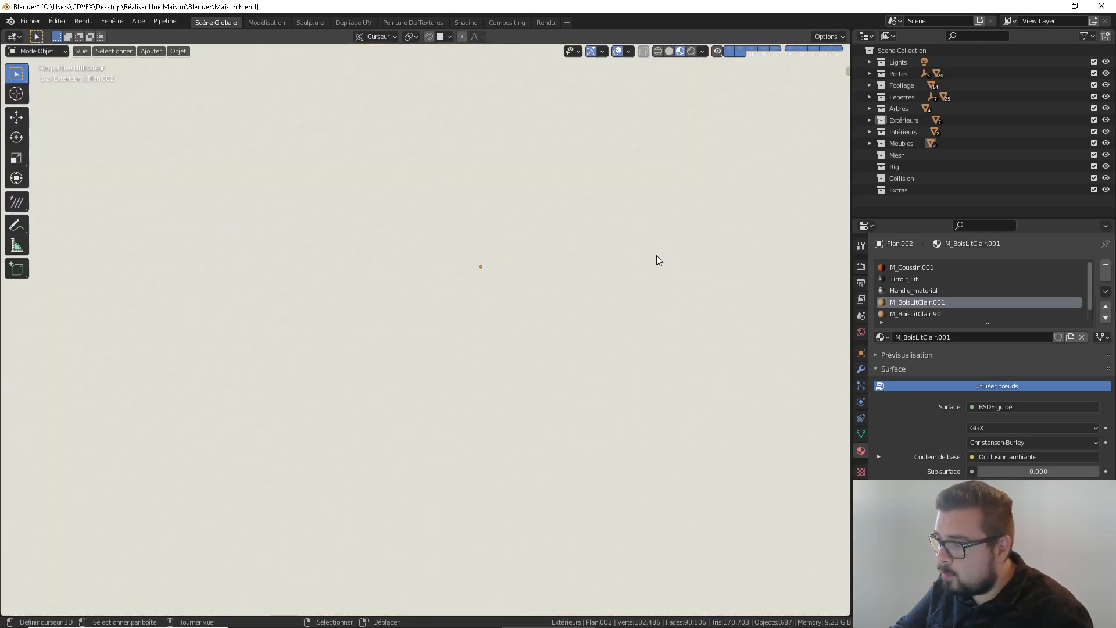
# Bring the whole house into view, return the viewport to solid shading and select all objects
pyautogui.moveTo(656, 256); pyautogui.dragTo(511, 263, button='middle')
pyautogui.scroll(3, 551, 264)
pyautogui.scroll(-10, 550, 264)
pyautogui.scroll(-4, 719, 189)
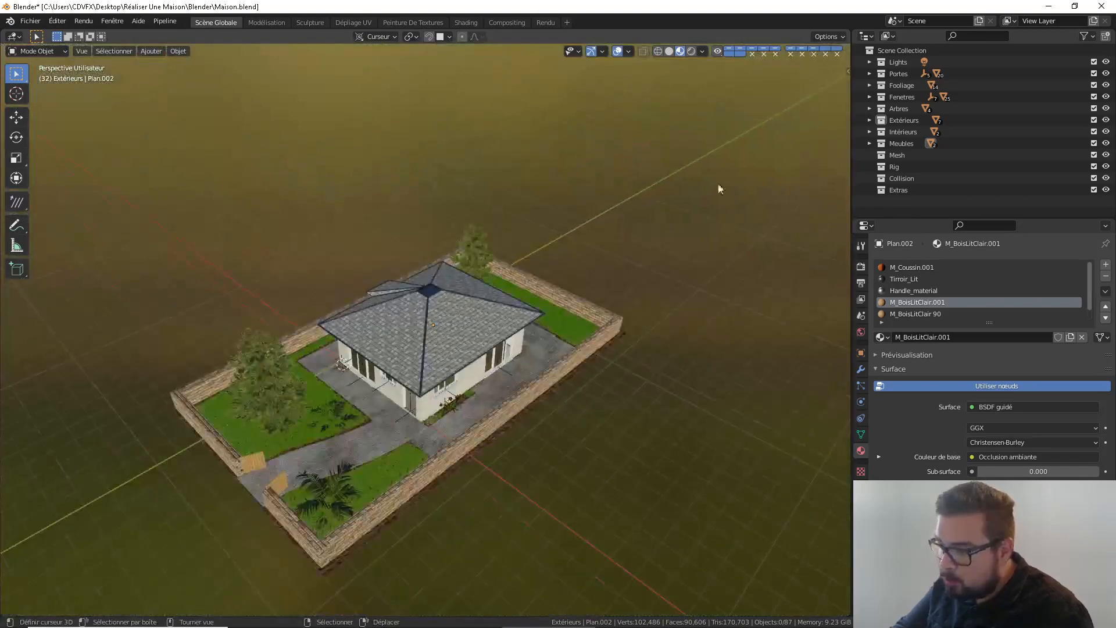
pyautogui.click(669, 51)
pyautogui.press('a')
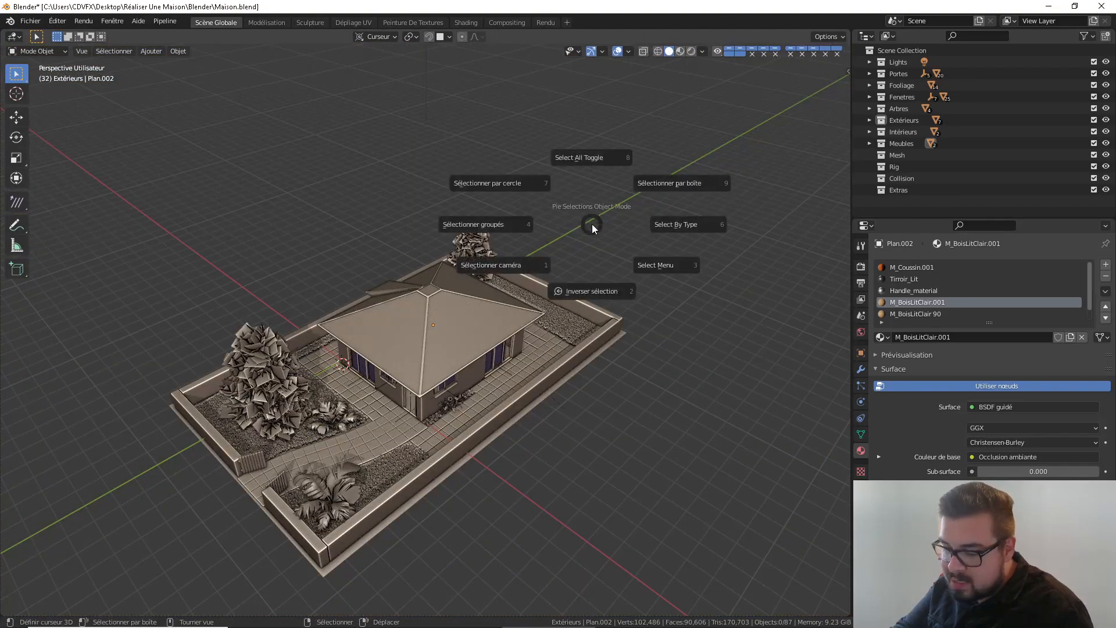
pyautogui.click(591, 177)
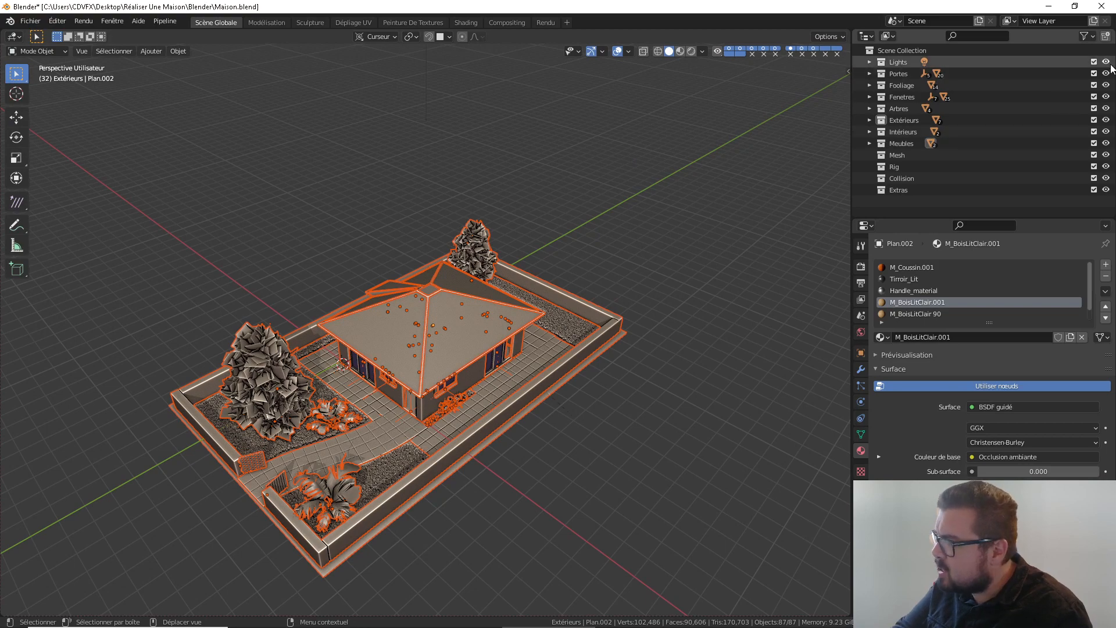
# Hide every collection from Lights through Meubles and reset the 3D cursor to the world origin
pyautogui.moveTo(1108, 64); pyautogui.dragTo(1105, 145)
pyautogui.moveTo(454, 247); pyautogui.dragTo(562, 260, button='middle')
pyautogui.hotkey('shift', 'c')
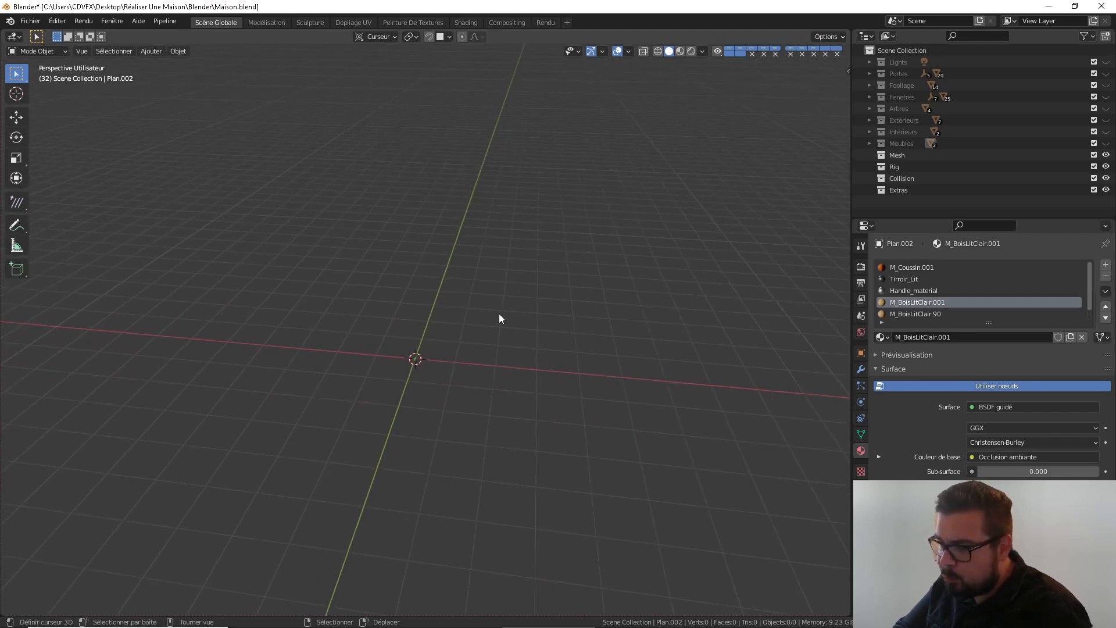
# Switch to the browser, review the IKEA MALM two-drawer chest's photos and dimension drawings, and move its window out of the 3D viewport
pyautogui.press('super')
pyautogui.click(479, 616)
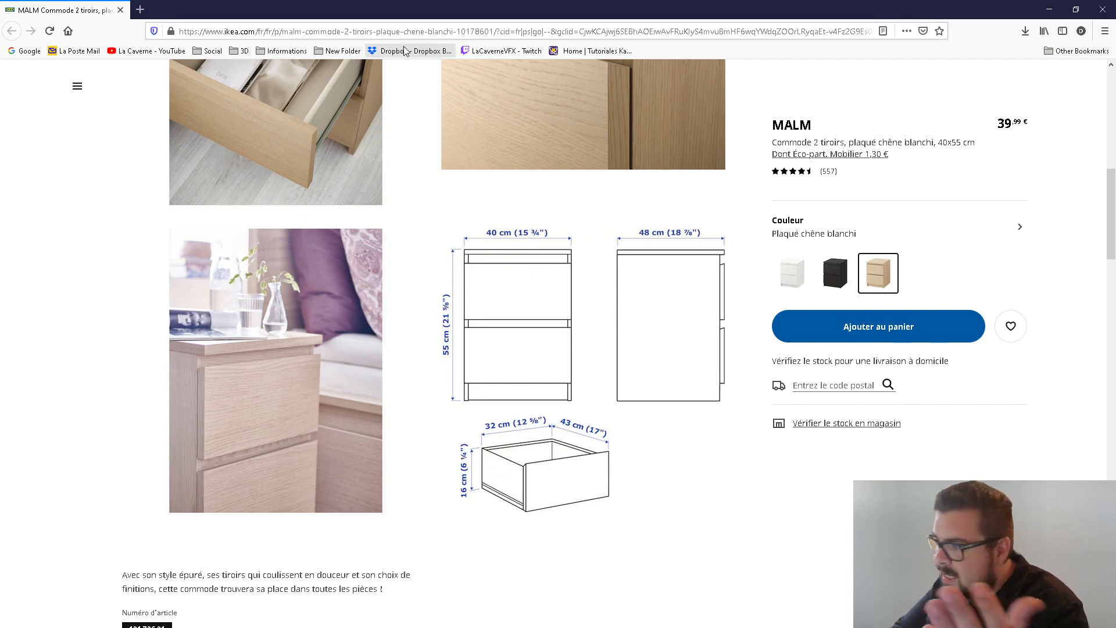
pyautogui.scroll(1, 648, 233)
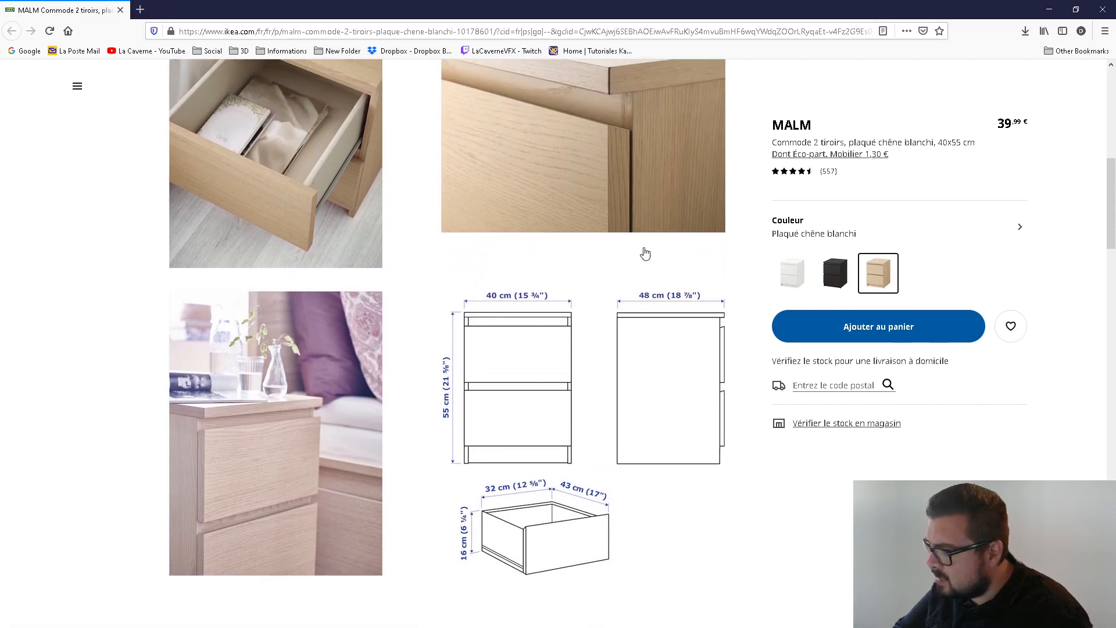
pyautogui.scroll(2, 490, 357)
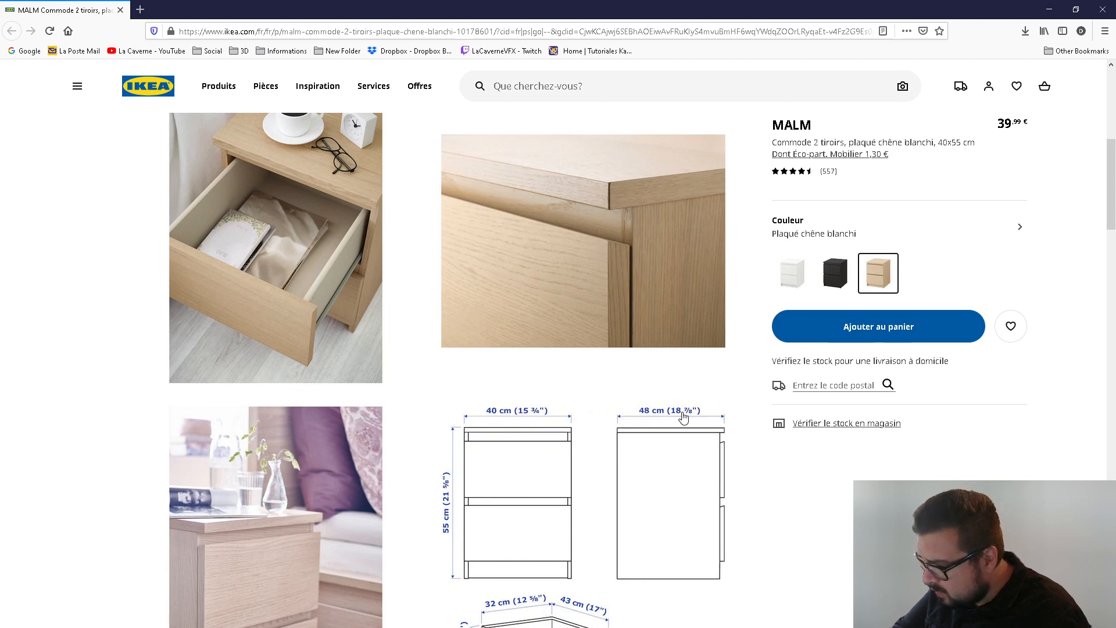
pyautogui.scroll(-3, 646, 461)
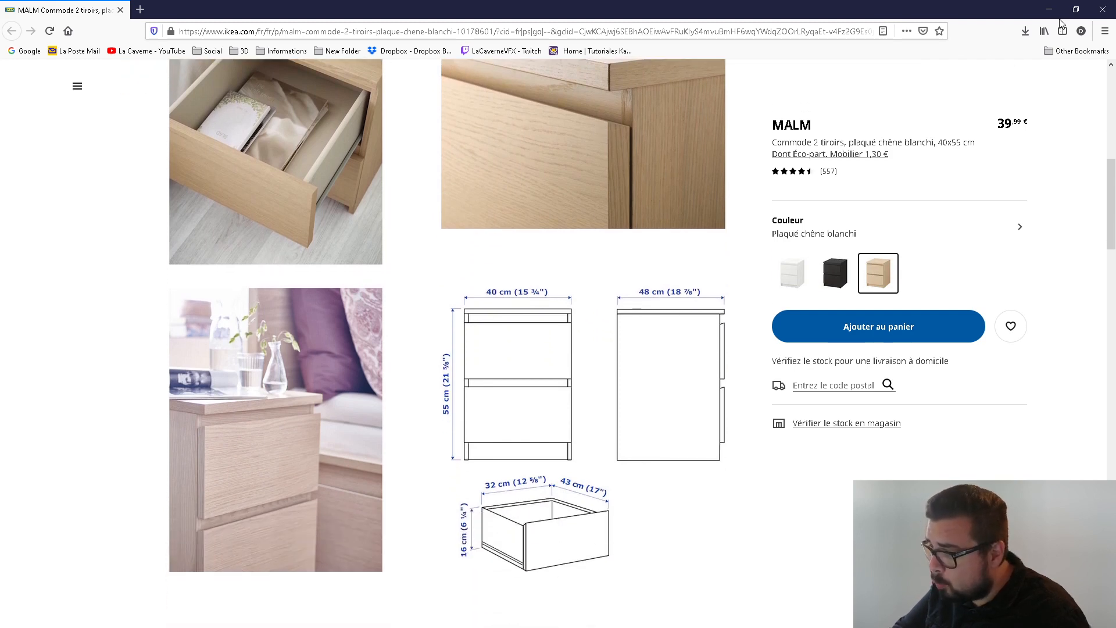
pyautogui.click(1075, 10)
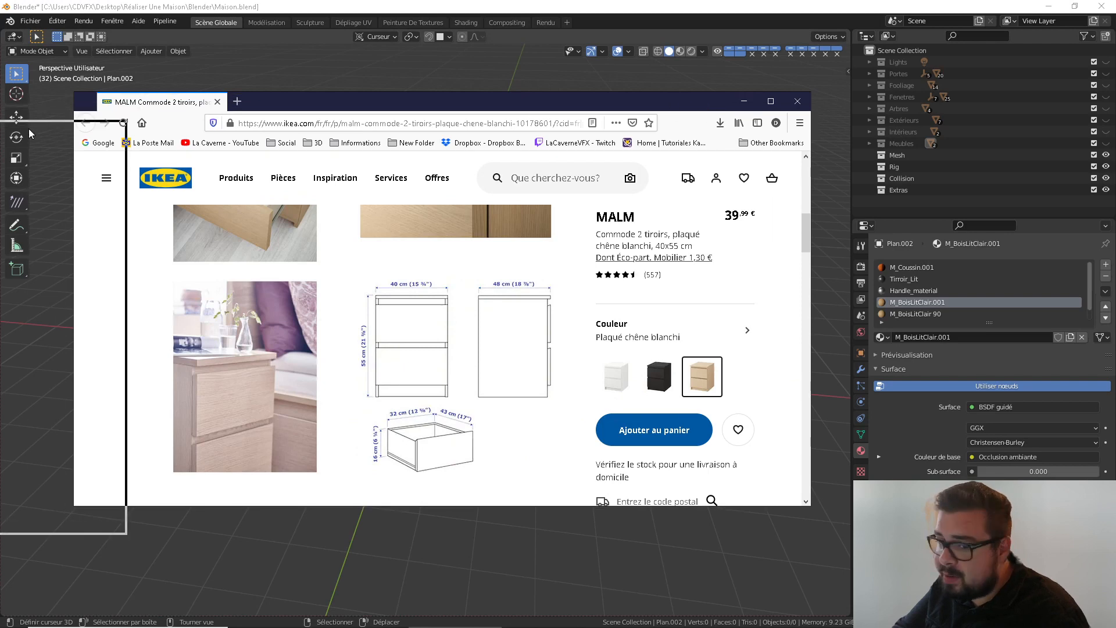
pyautogui.moveTo(29, 133); pyautogui.dragTo(0, 125)
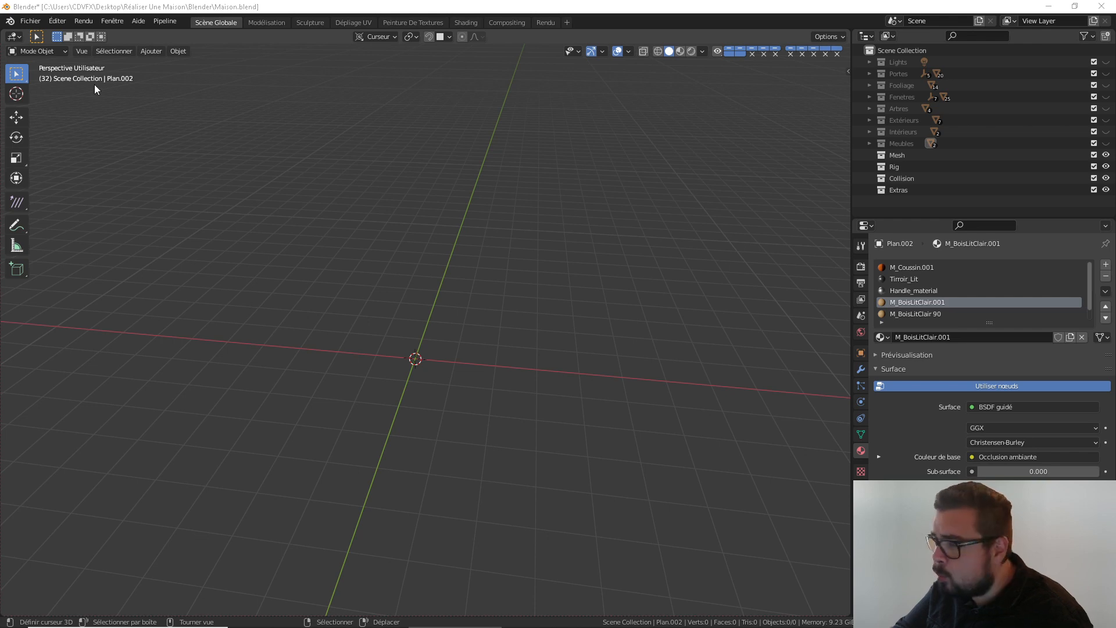
# Add a cube mesh at the world origin
pyautogui.moveTo(432, 243); pyautogui.dragTo(437, 307, button='middle')
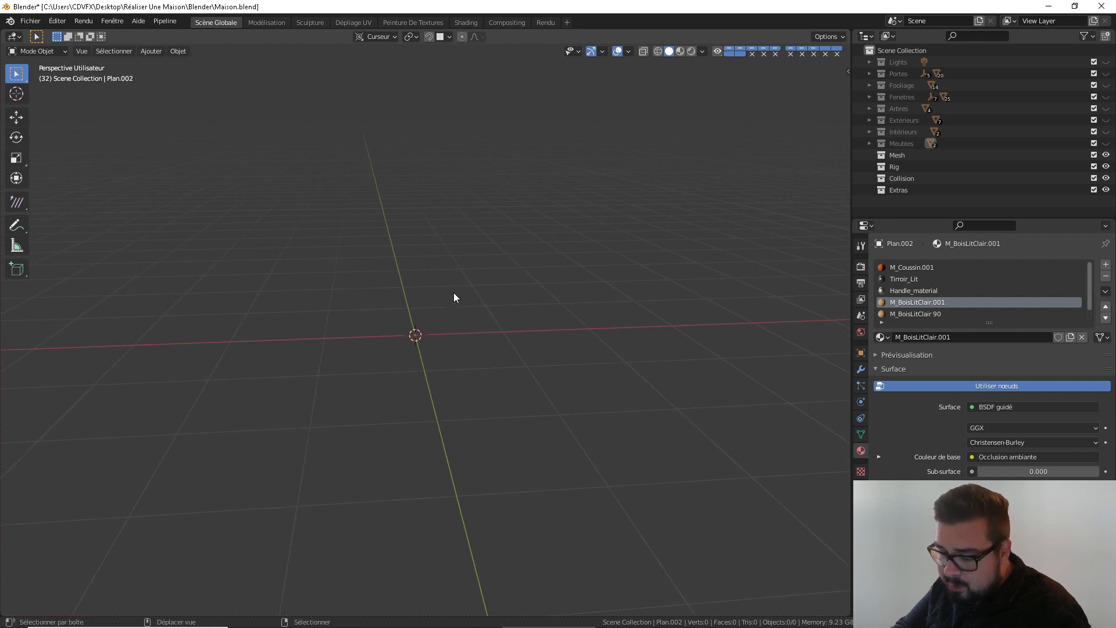
pyautogui.hotkey('shift', 'a')
pyautogui.moveTo(454, 293)
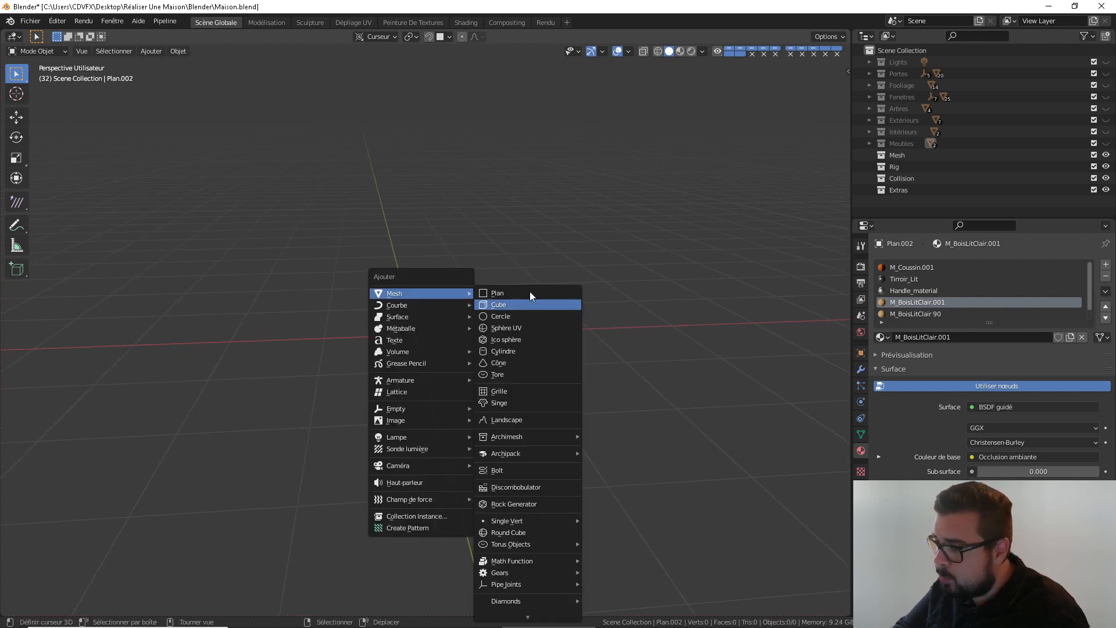
pyautogui.press('Return')
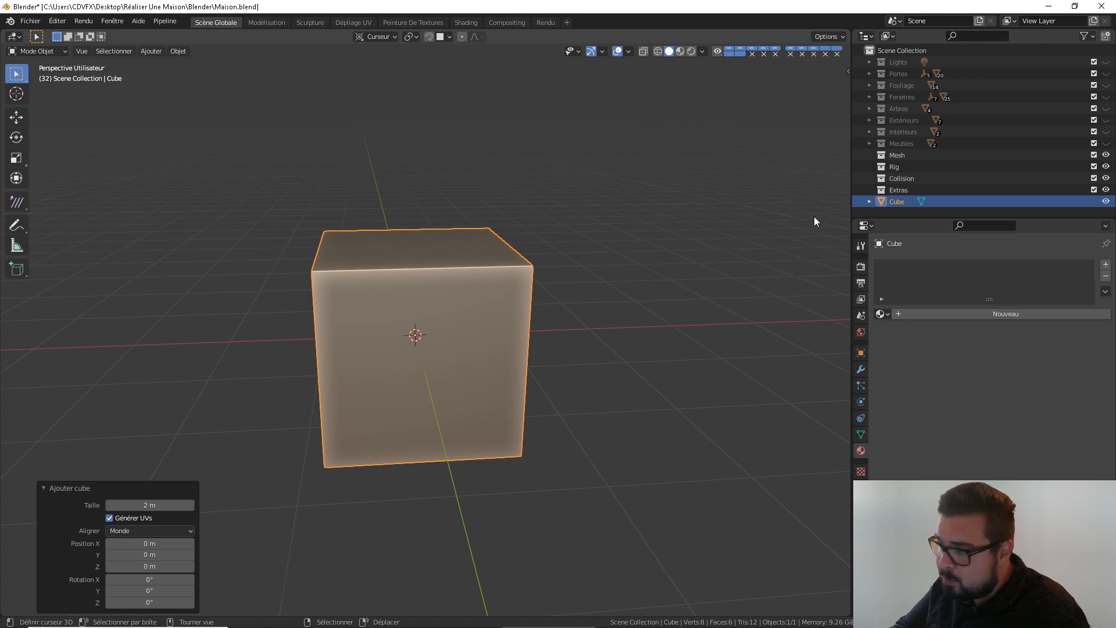
# Set the cube's dimensions to 0.4 m in X, 0.48 m in Y and 0.03 m in Z
pyautogui.press('n')
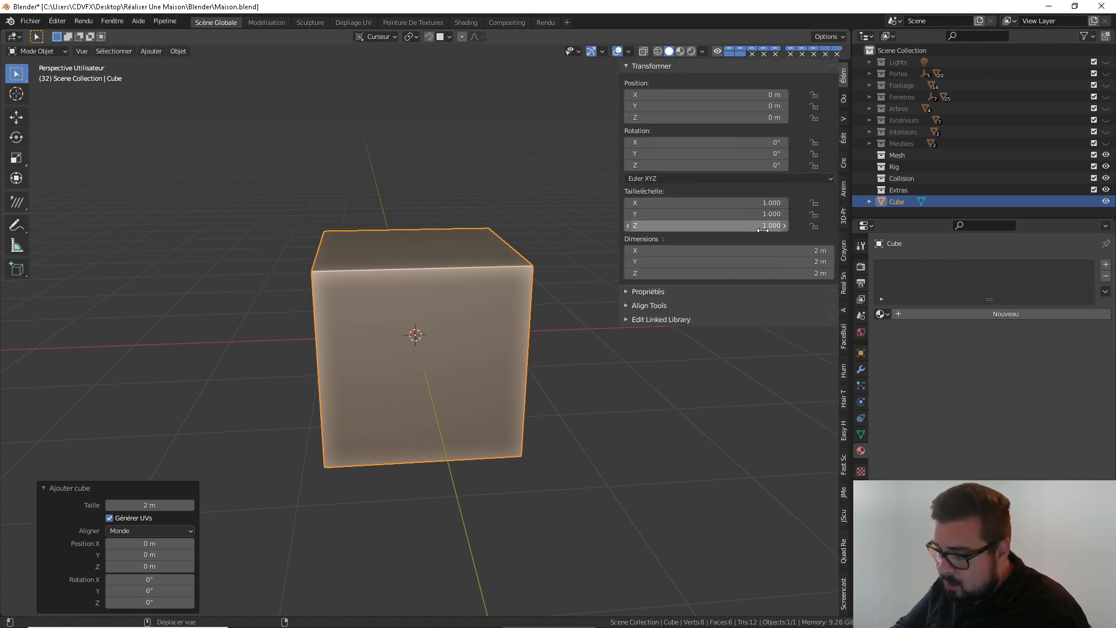
pyautogui.click(792, 272)
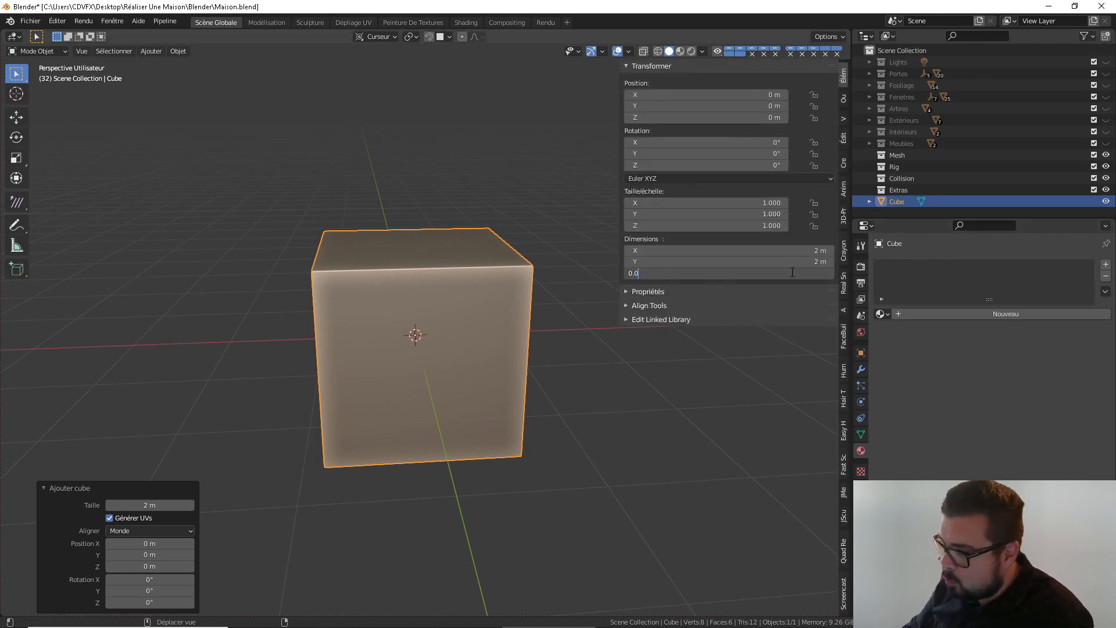
pyautogui.press('Return')
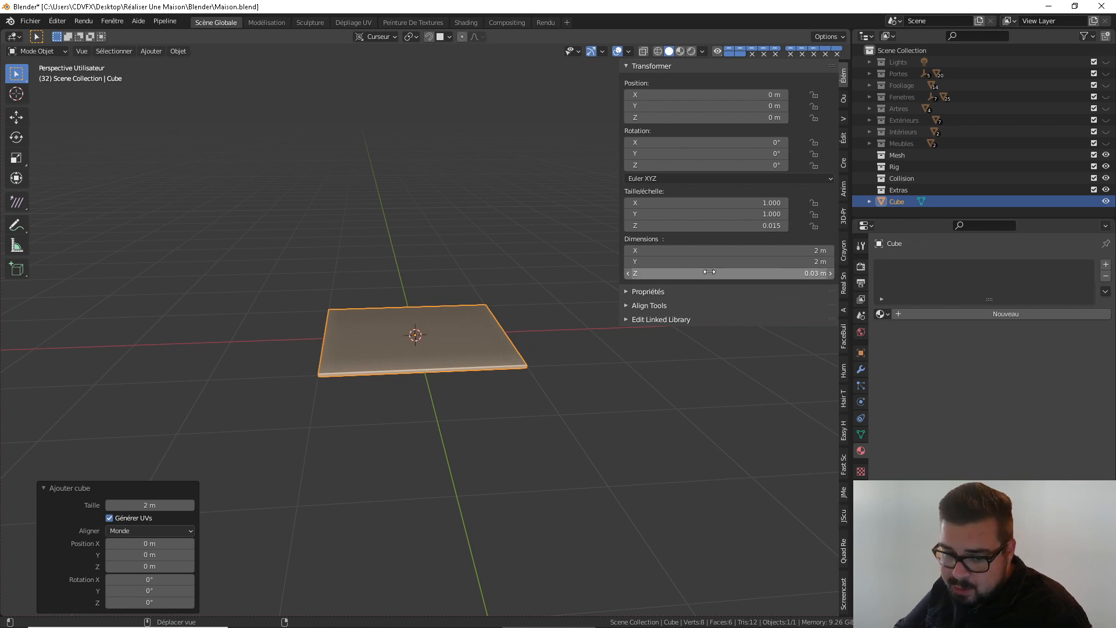
pyautogui.click(779, 264)
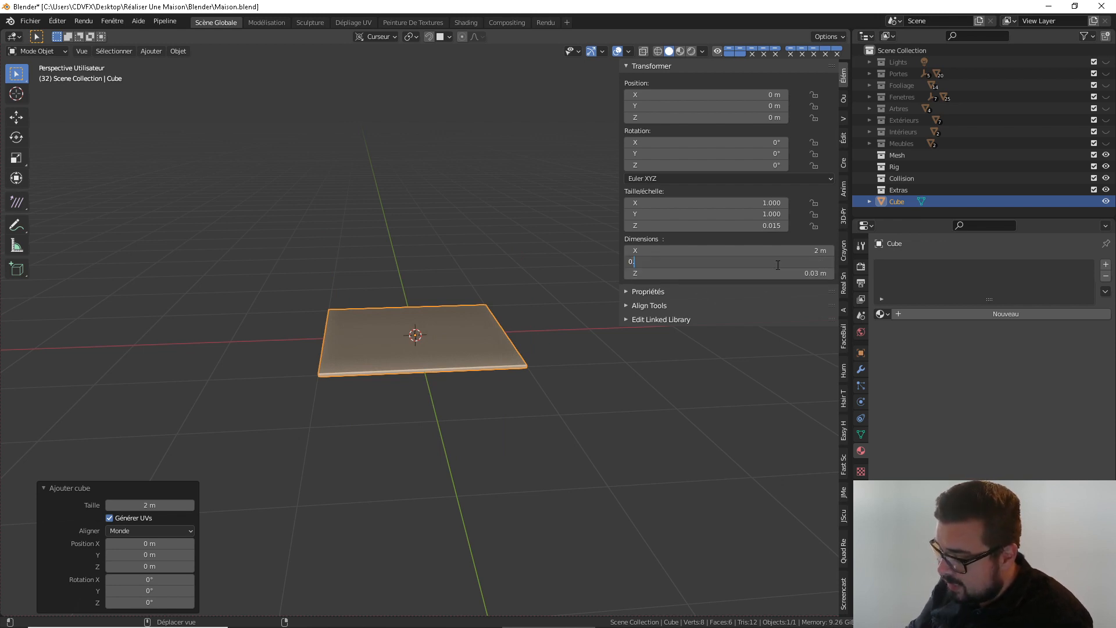
pyautogui.write('0.48')
pyautogui.press('Return')
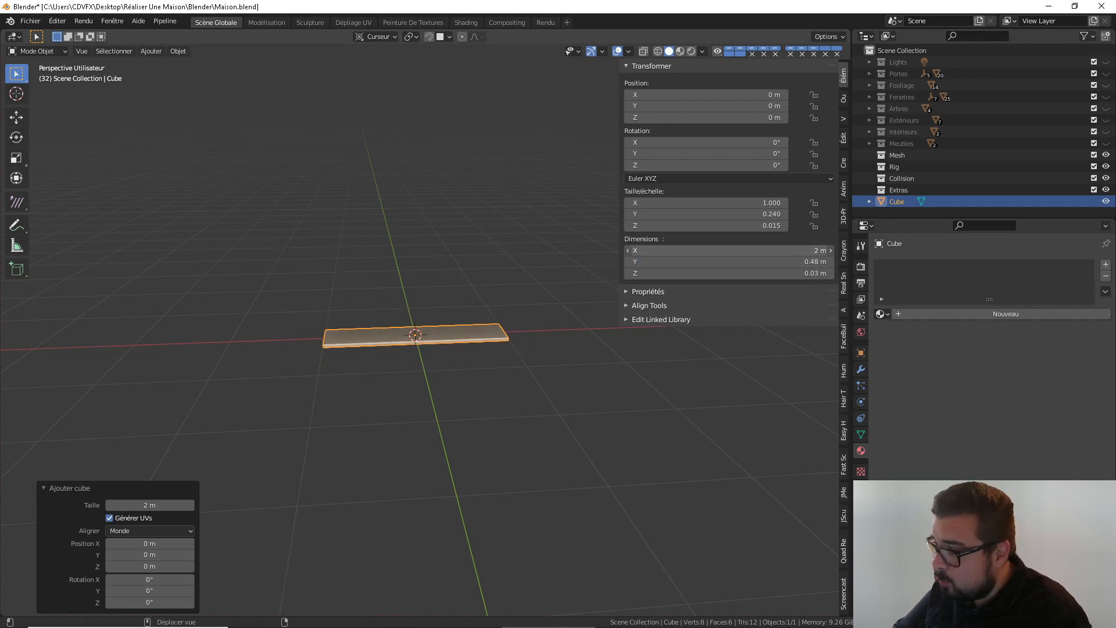
pyautogui.click(783, 251)
pyautogui.press('Return')
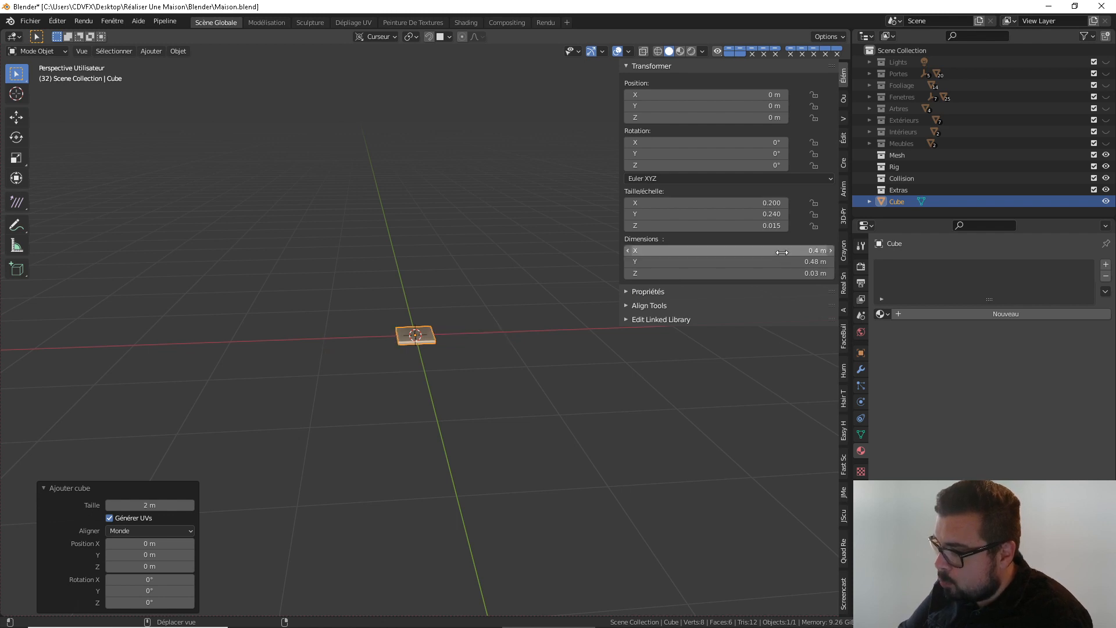
# Change the slab's Z dimension to 0.02 m
pyautogui.scroll(8, 428, 329)
pyautogui.scroll(-10, 427, 366)
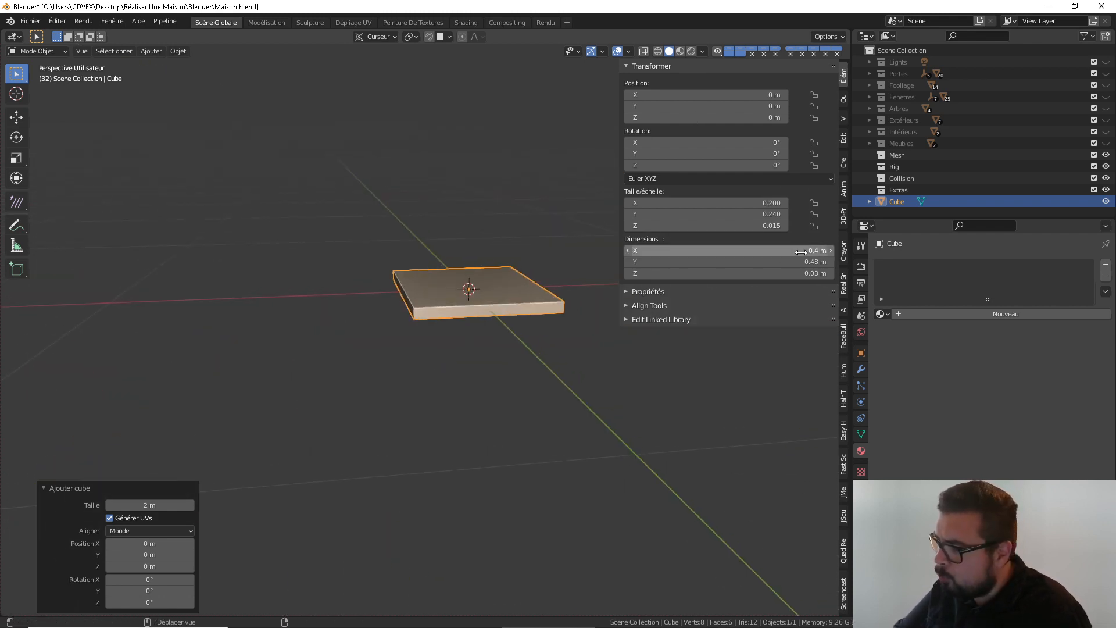
pyautogui.click(809, 271)
pyautogui.write('0.02')
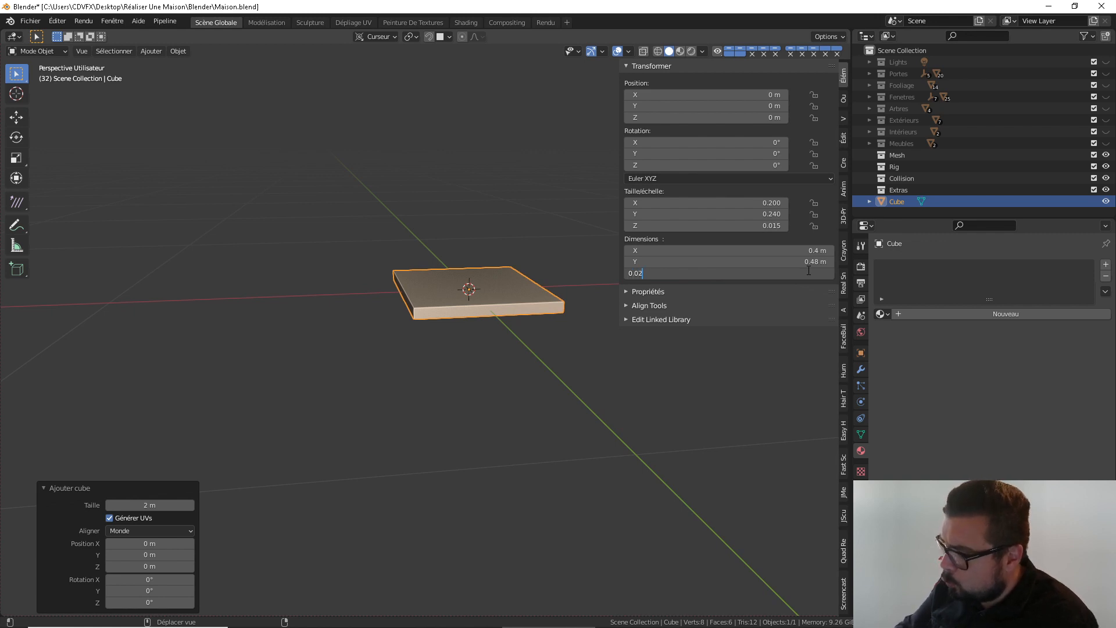
pyautogui.press('Return')
# Apply the slab's rotation and scale, and reset its origin point
pyautogui.hotkey('ctrl', 'a')
pyautogui.click(481, 260)
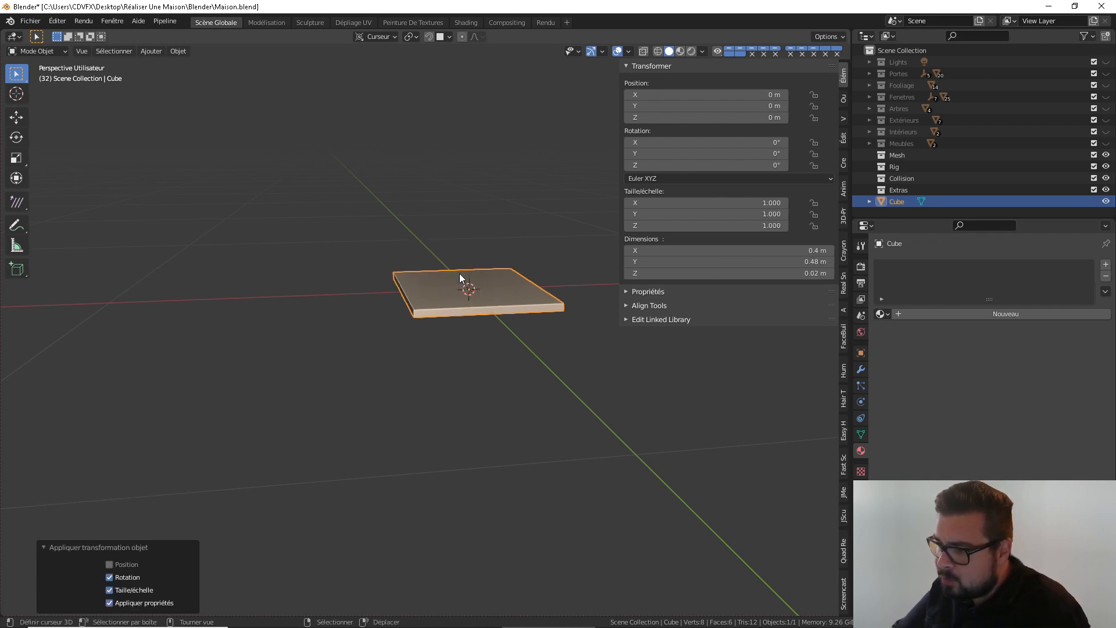
pyautogui.hotkey('ctrl', 'shift', 'alt', 'c')
pyautogui.click(447, 260)
# Mark the slab's four vertical corner edges, its two long top edges and its front bottom edge as UV seams
pyautogui.moveTo(519, 269); pyautogui.dragTo(483, 277, button='middle')
pyautogui.press('Tab')
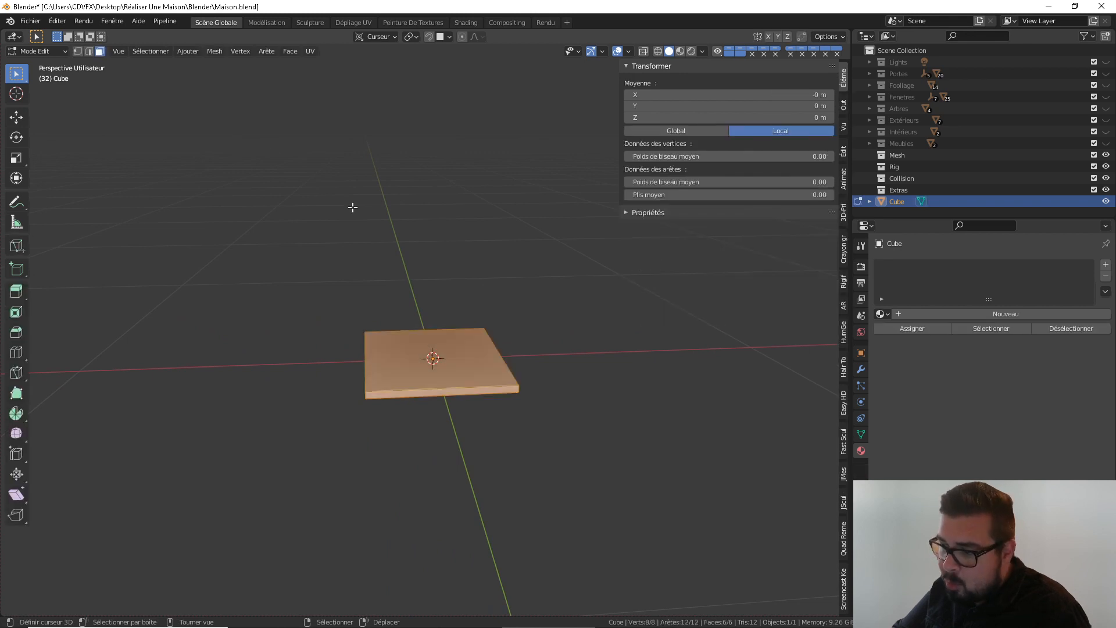
pyautogui.click(89, 51)
pyautogui.scroll(6, 383, 406)
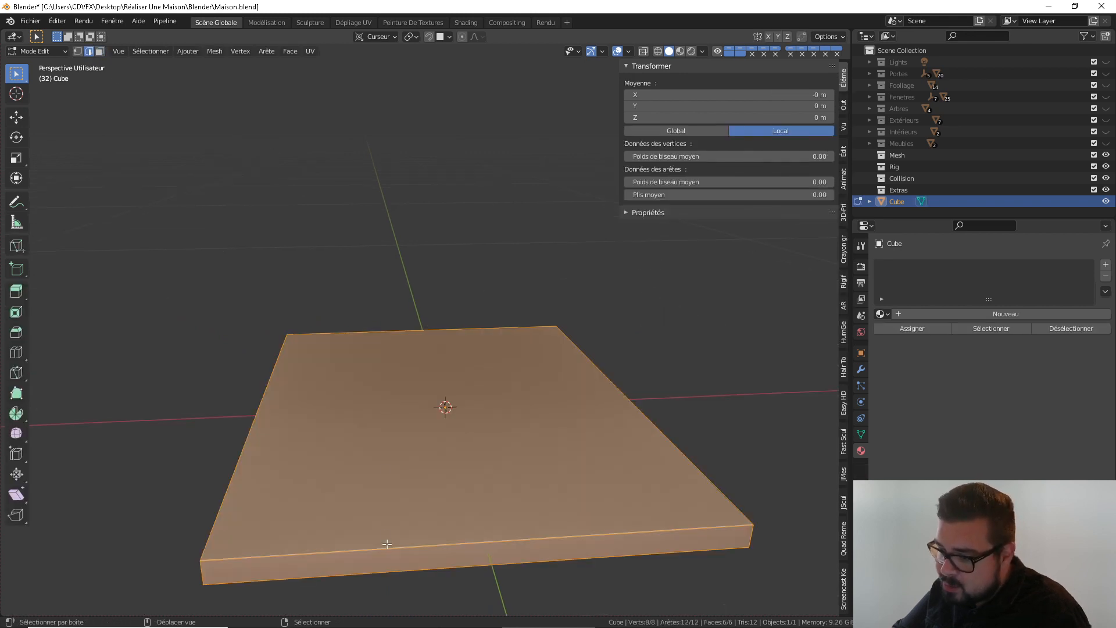
pyautogui.keyDown('shift'); pyautogui.click(405, 543); pyautogui.keyUp('shift')
pyautogui.keyDown('shift'); pyautogui.moveTo(405, 544); pyautogui.dragTo(413, 495, button='middle'); pyautogui.keyUp('shift')
pyautogui.click(406, 417)
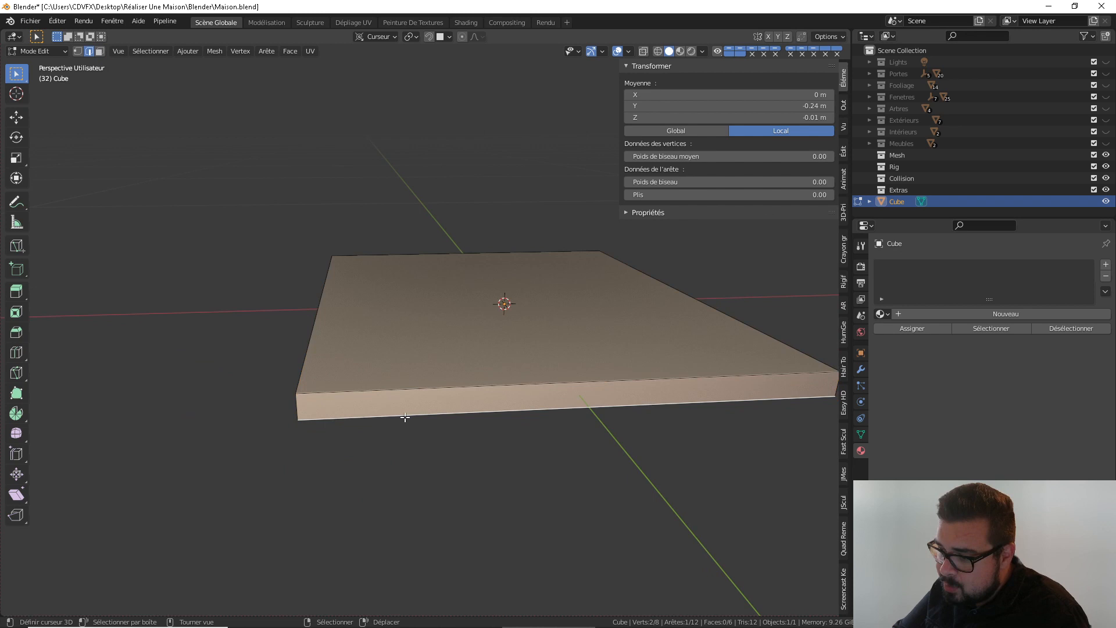
pyautogui.keyDown('shift'); pyautogui.click(294, 406); pyautogui.keyUp('shift')
pyautogui.keyDown('ctrl'); pyautogui.scroll(-5, 604, 406); pyautogui.keyUp('ctrl')
pyautogui.keyDown('shift'); pyautogui.click(477, 386); pyautogui.keyUp('shift')
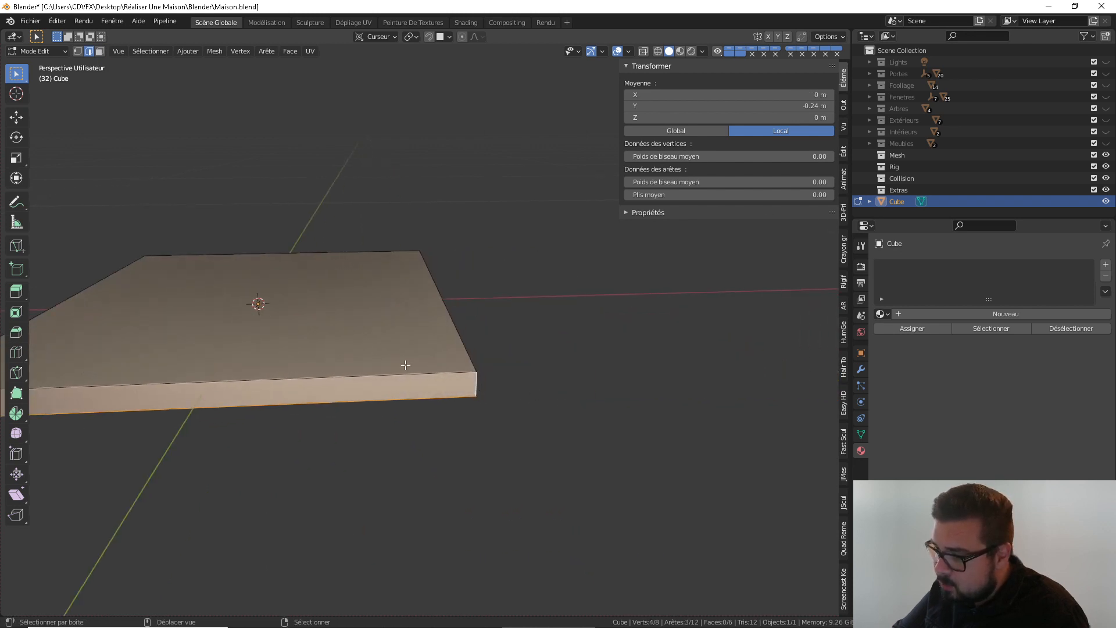
pyautogui.moveTo(435, 379); pyautogui.dragTo(681, 361, button='middle')
pyautogui.keyDown('shift'); pyautogui.click(681, 361); pyautogui.keyUp('shift')
pyautogui.keyDown('shift'); pyautogui.click(609, 337); pyautogui.keyUp('shift')
pyautogui.keyDown('shift'); pyautogui.click(551, 308); pyautogui.keyUp('shift')
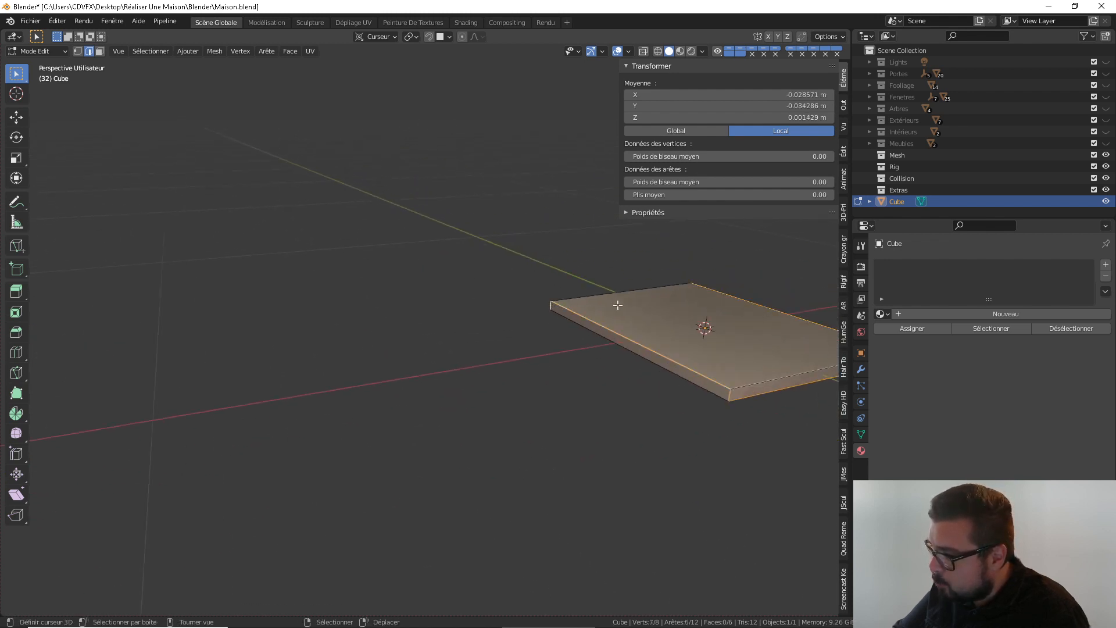
pyautogui.moveTo(551, 308); pyautogui.dragTo(227, 344, button='middle')
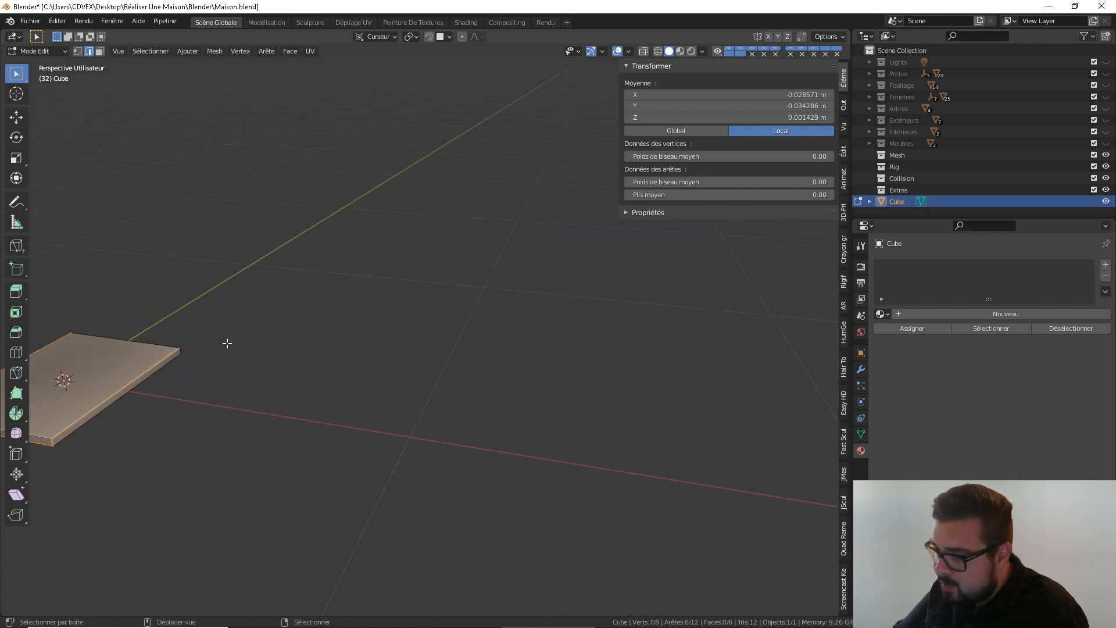
pyautogui.keyDown('shift'); pyautogui.click(177, 349); pyautogui.keyUp('shift')
pyautogui.keyDown('shift'); pyautogui.click(176, 350); pyautogui.keyUp('shift')
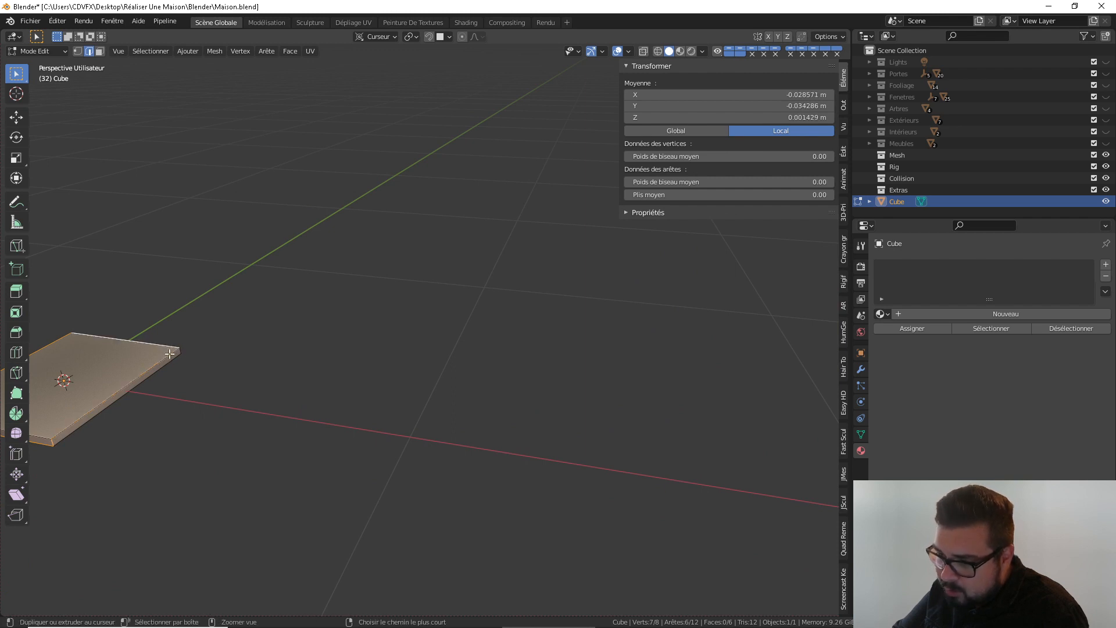
pyautogui.keyDown('shift'); pyautogui.click(161, 356); pyautogui.keyUp('shift')
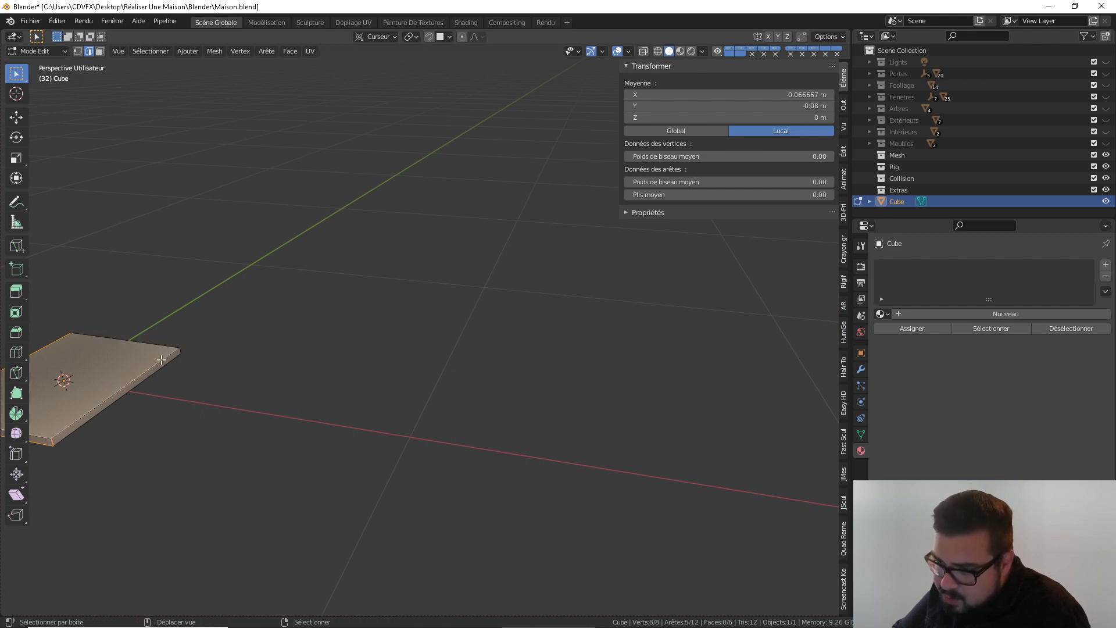
pyautogui.scroll(5, 186, 354)
pyautogui.scroll(-5, 237, 356)
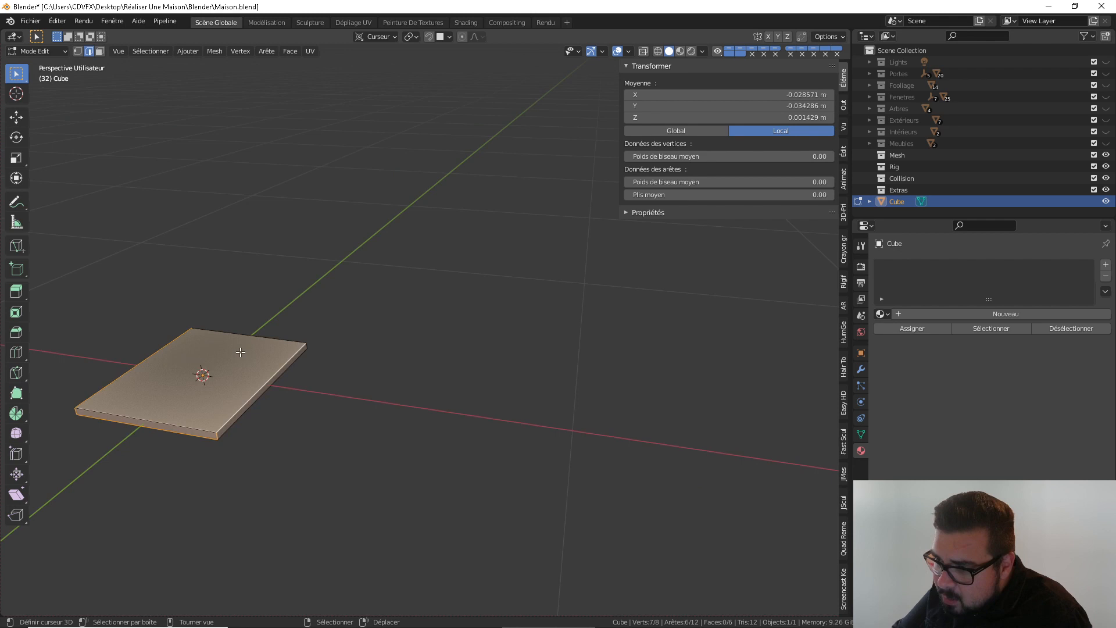
pyautogui.keyDown('shift'); pyautogui.click(307, 347); pyautogui.keyUp('shift')
pyautogui.hotkey('ctrl', 'e')
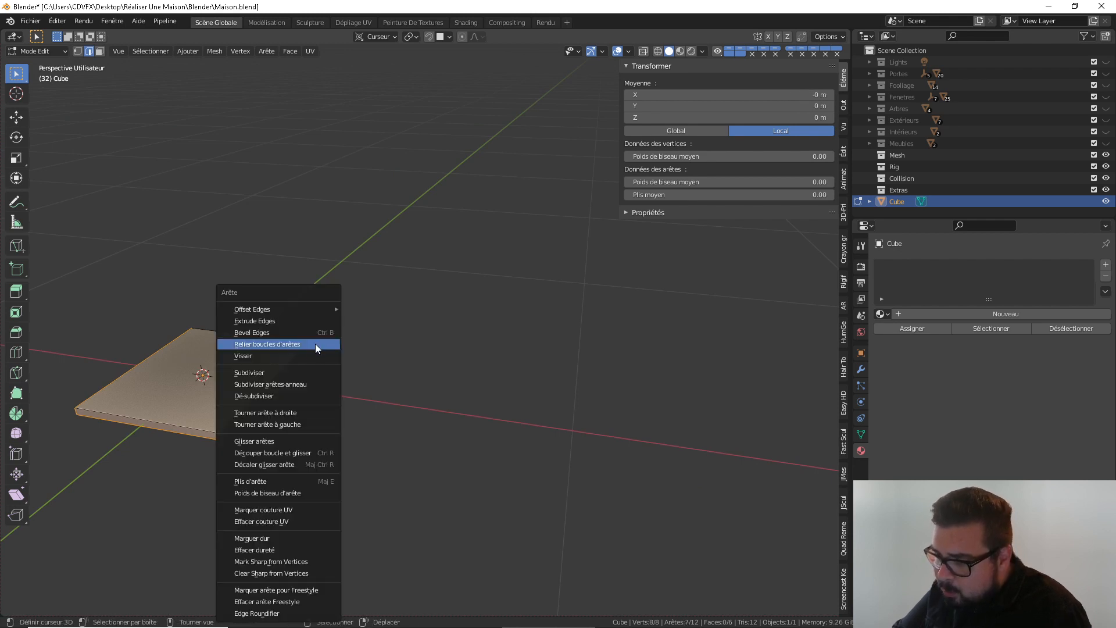
pyautogui.click(300, 510)
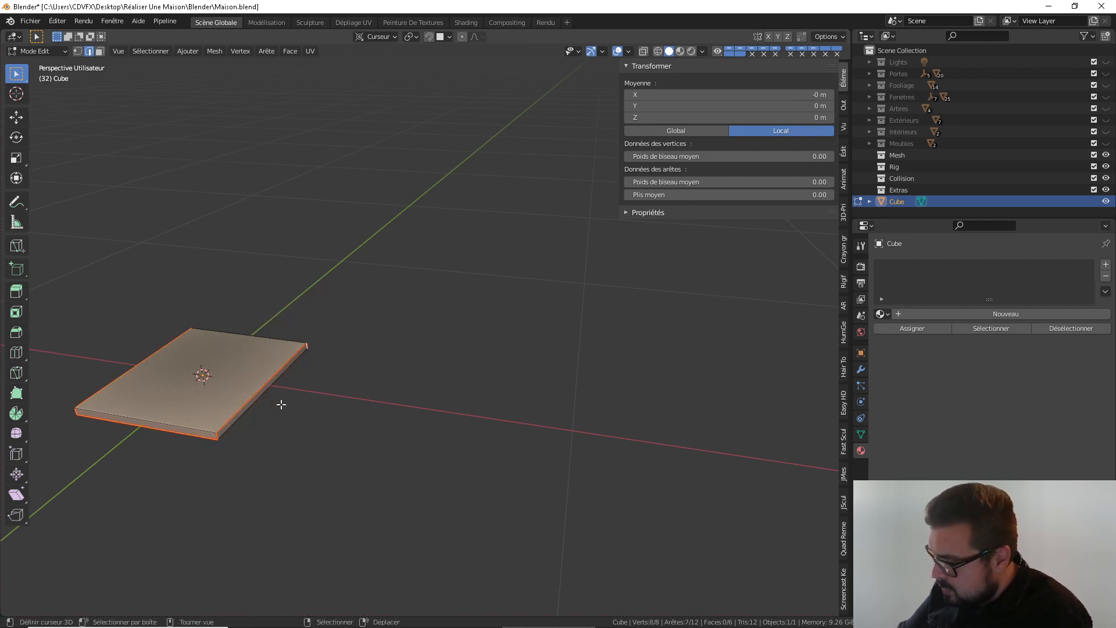
# Select the whole slab mesh and unwrap it into UV islands
pyautogui.press('KP_Decimal')
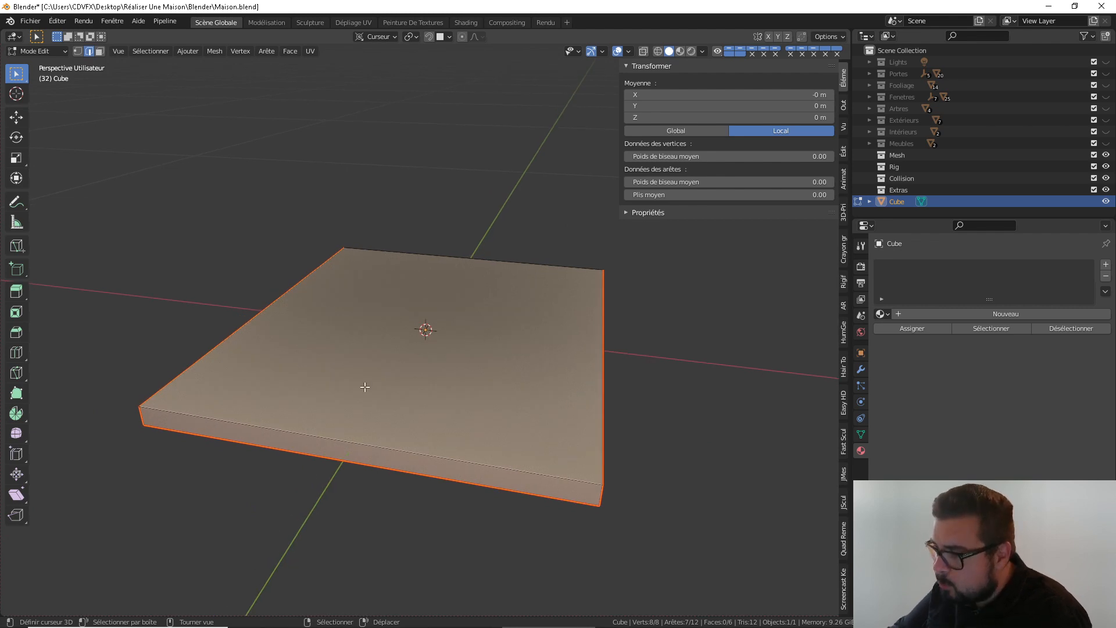
pyautogui.press('a')
pyautogui.click(381, 331)
pyautogui.keyDown('shift'); pyautogui.rightClick(379, 267); pyautogui.keyUp('shift')
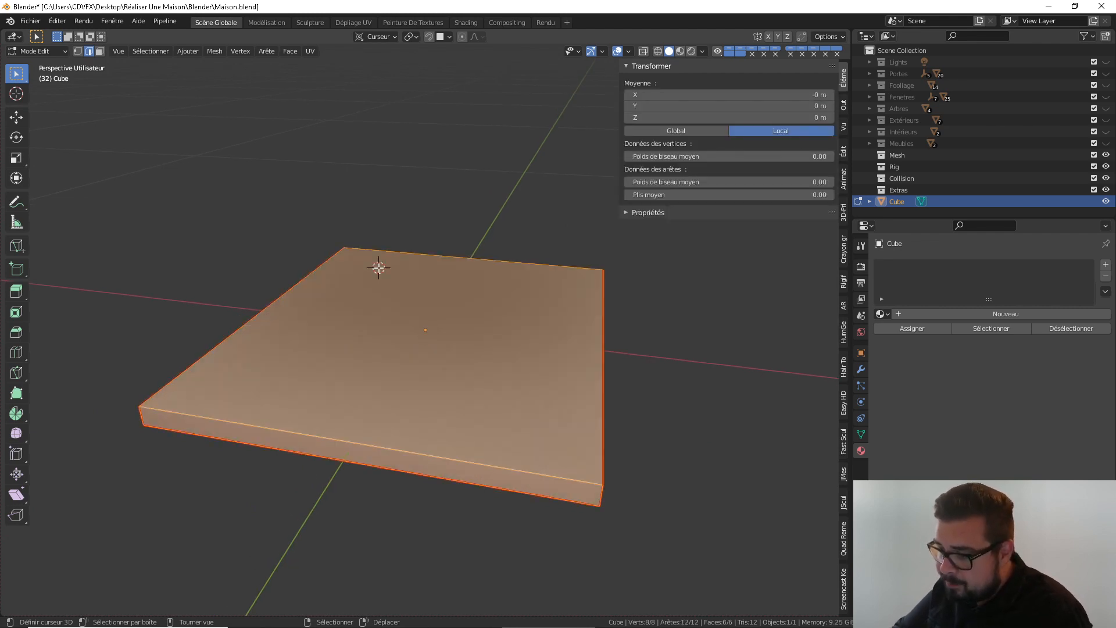
pyautogui.press('u')
pyautogui.click(335, 217)
# Pack all of the slab's UV islands in the UV editing workspace, and return to the main scene in Object Mode
pyautogui.click(353, 22)
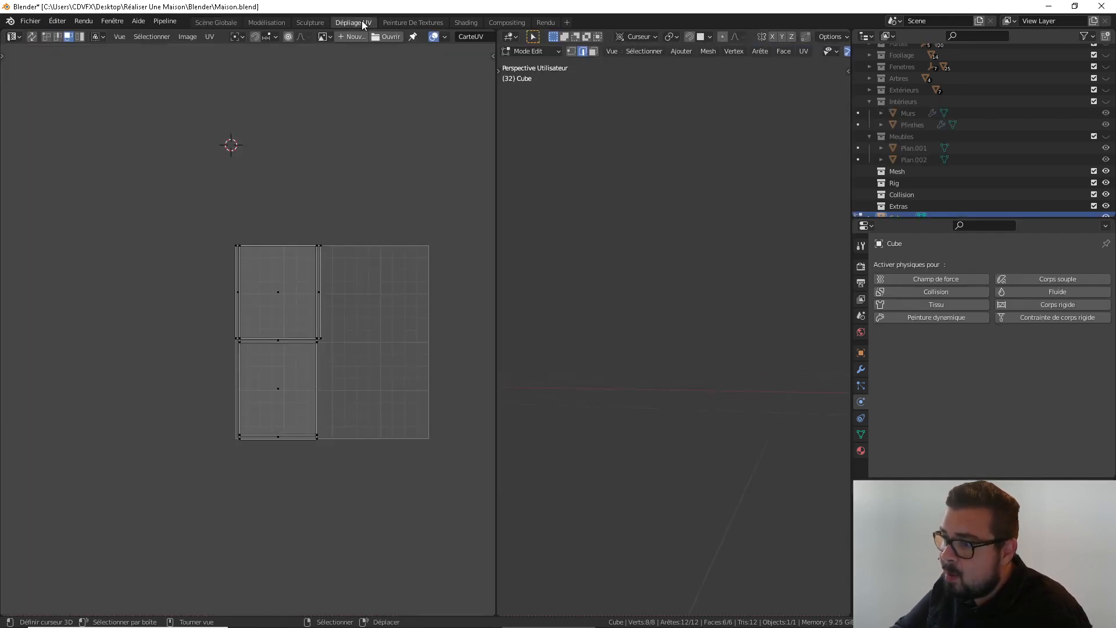
pyautogui.press('a')
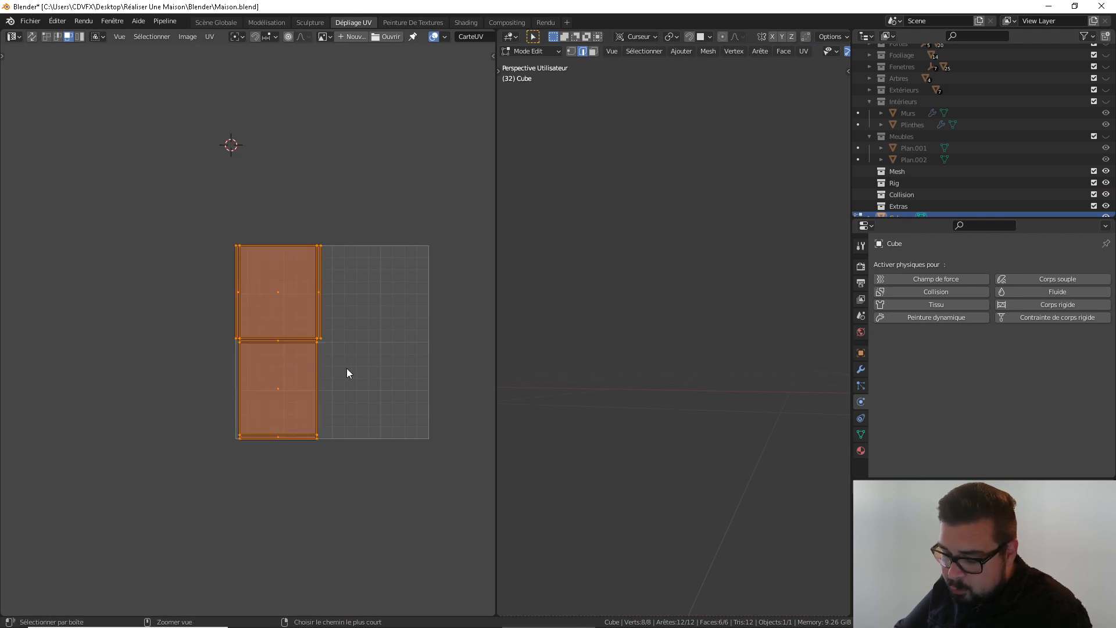
pyautogui.hotkey('ctrl', 'p')
pyautogui.press('Tab')
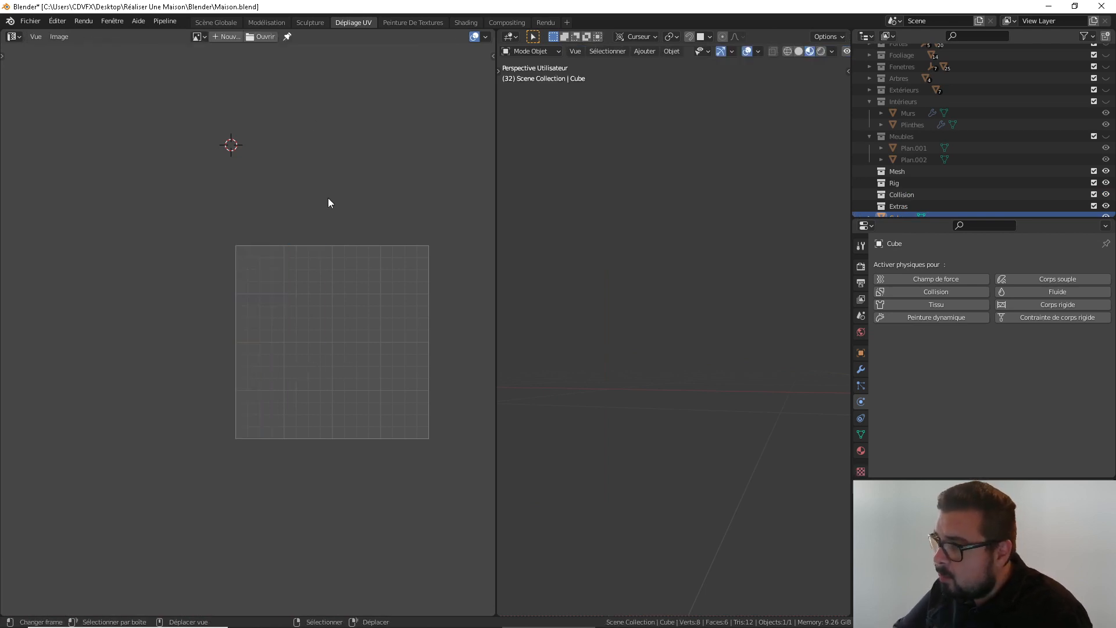
pyautogui.click(215, 22)
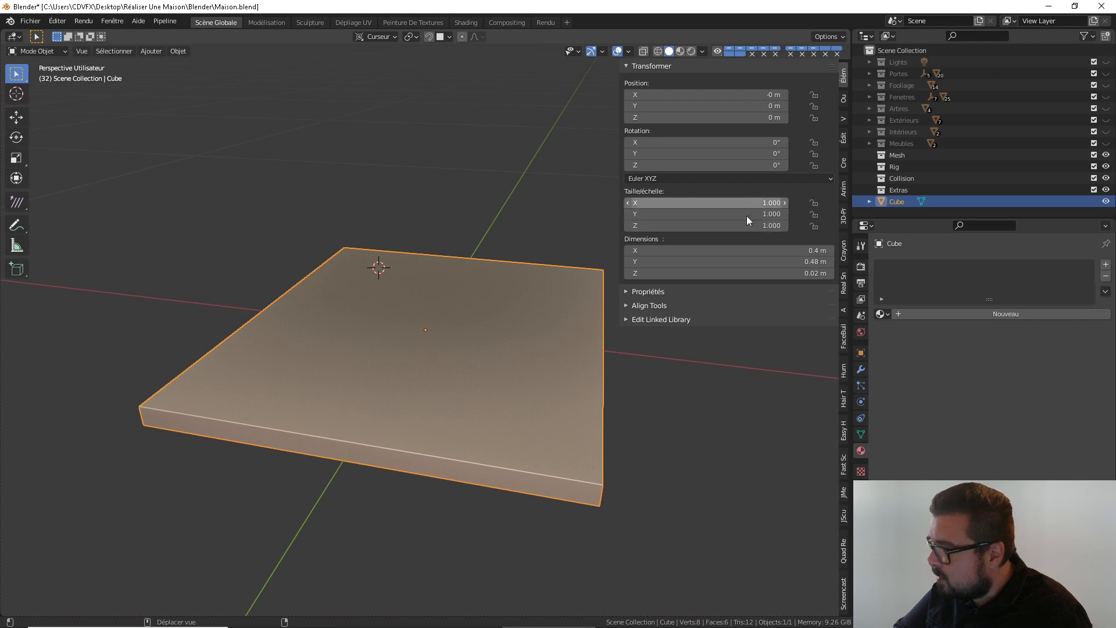
# Add a Bevel modifier to the slab with an amount of 0.001 m
pyautogui.click(861, 369)
pyautogui.click(955, 262)
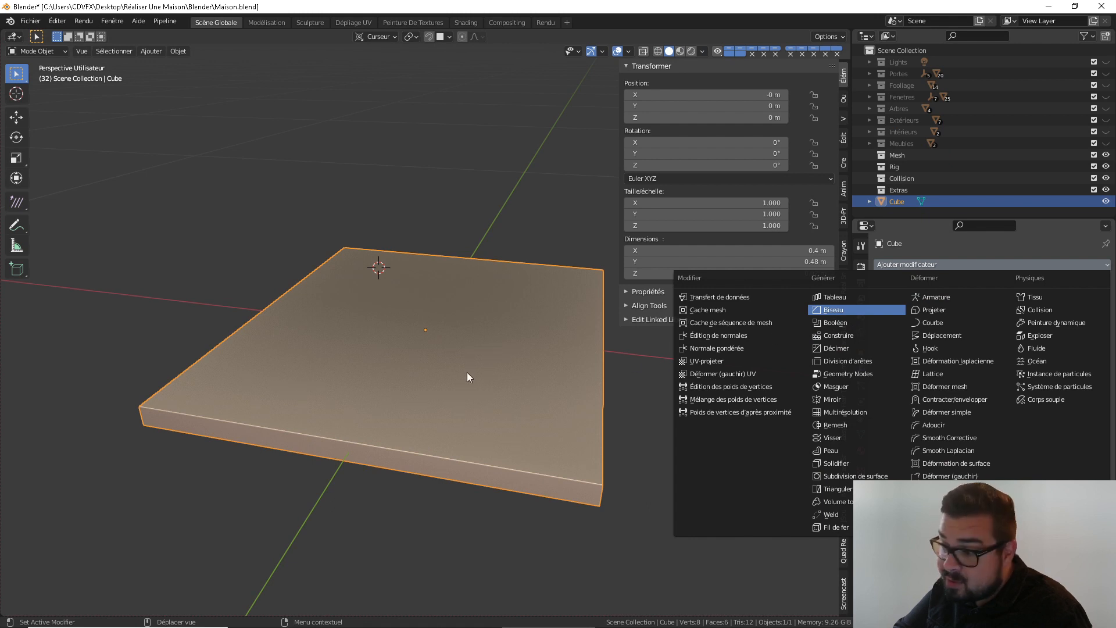
pyautogui.click(1056, 353)
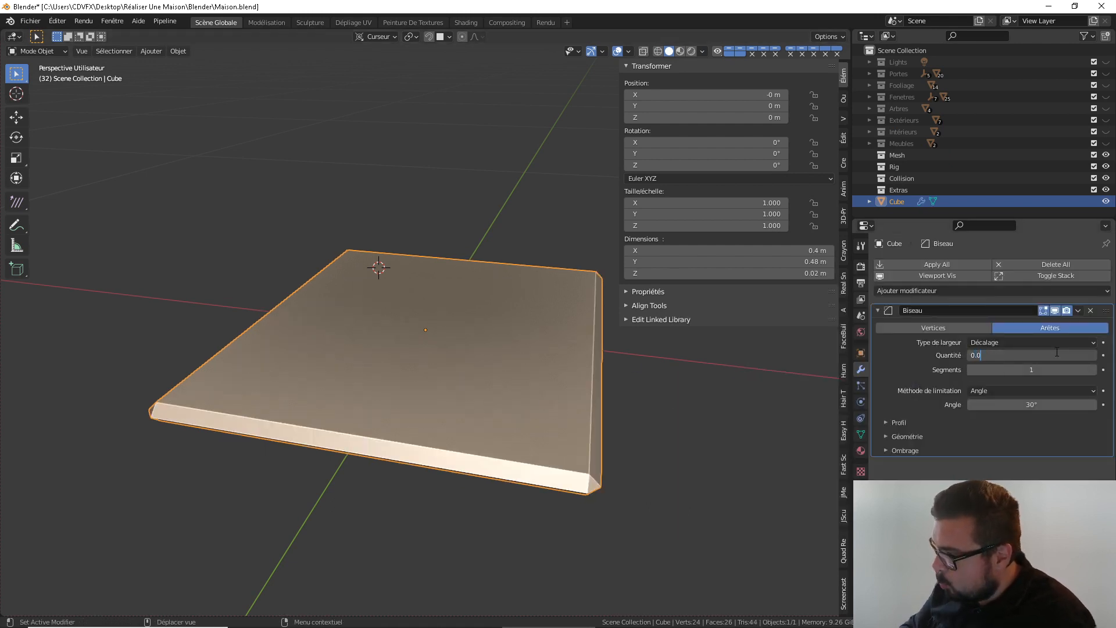
pyautogui.write('0.001')
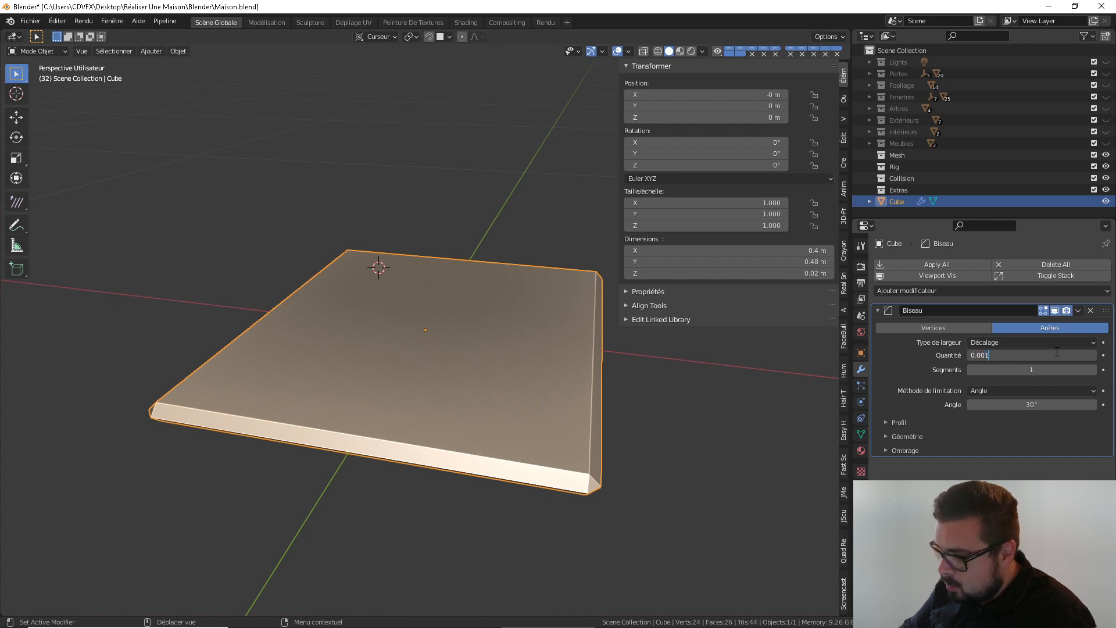
pyautogui.press('Return')
# Set the Bevel modifier's limit angle to 89°
pyautogui.click(1039, 404)
pyautogui.write('30d')
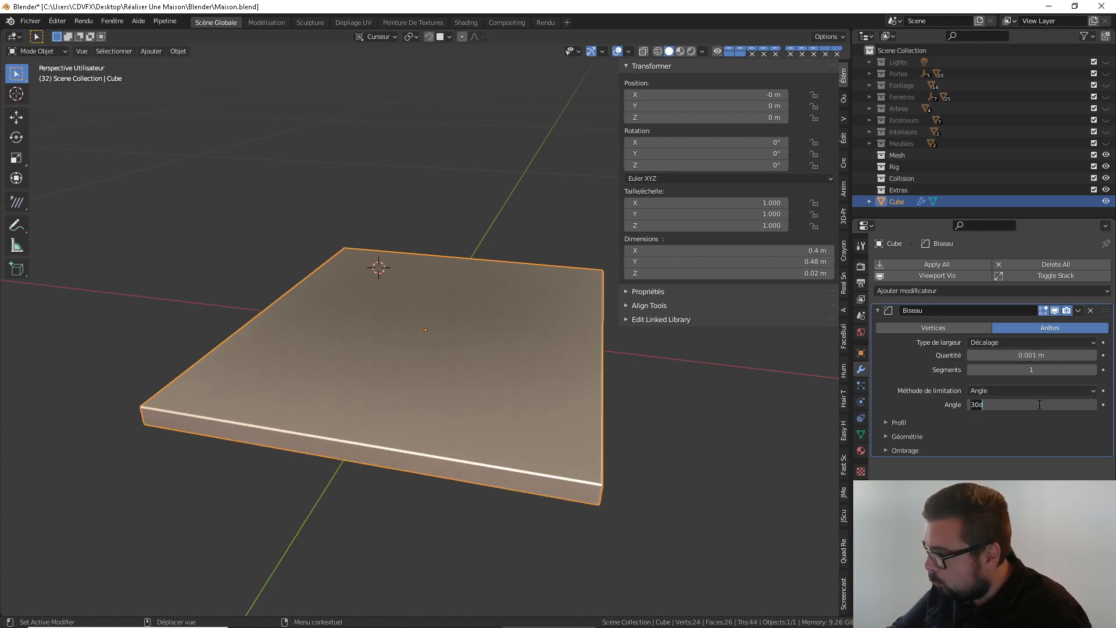
pyautogui.press('BackSpace')
pyautogui.press('BackSpace')
pyautogui.press('BackSpace')
pyautogui.write('89')
pyautogui.press('Return')
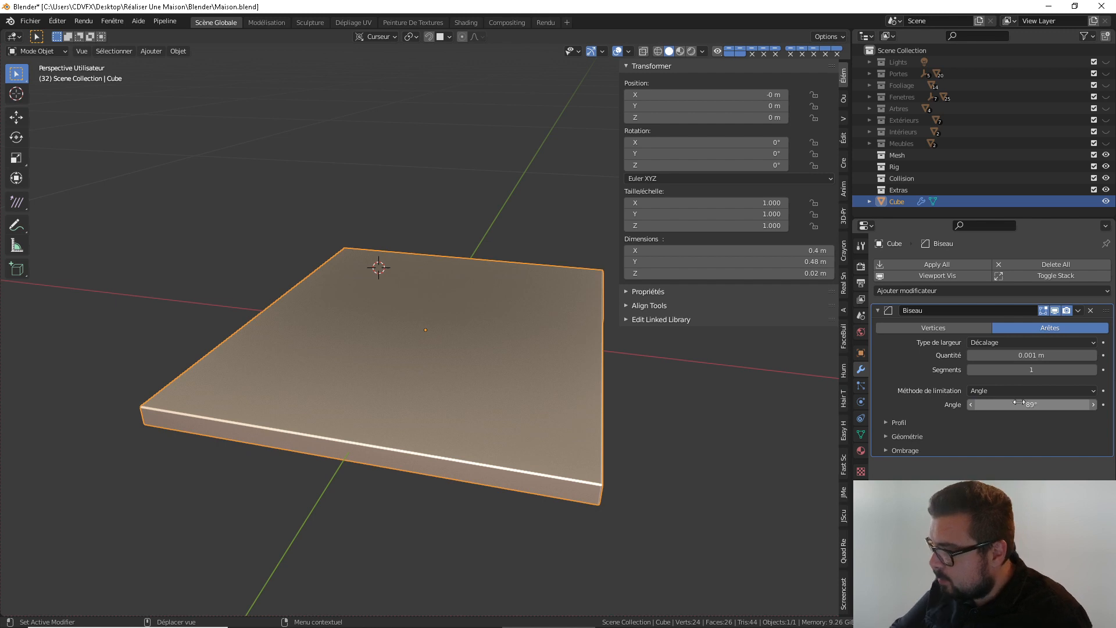
# Enable Auto Smooth for the slab's normals, add a Weighted Normal modifier, and collapse both modifiers' settings
pyautogui.click(862, 433)
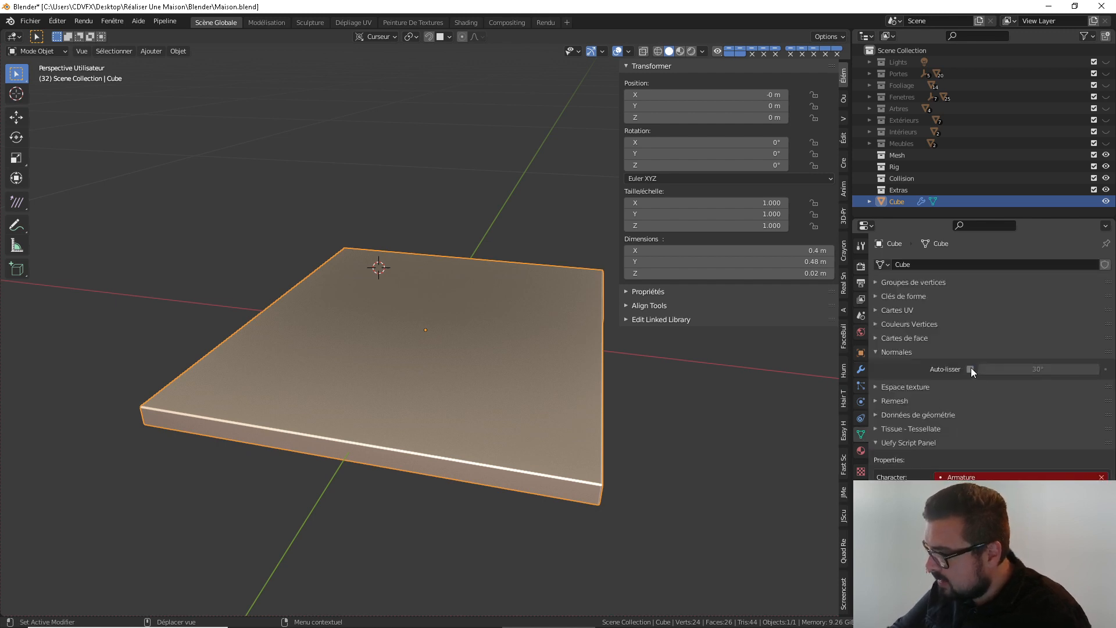
pyautogui.click(861, 370)
pyautogui.click(943, 292)
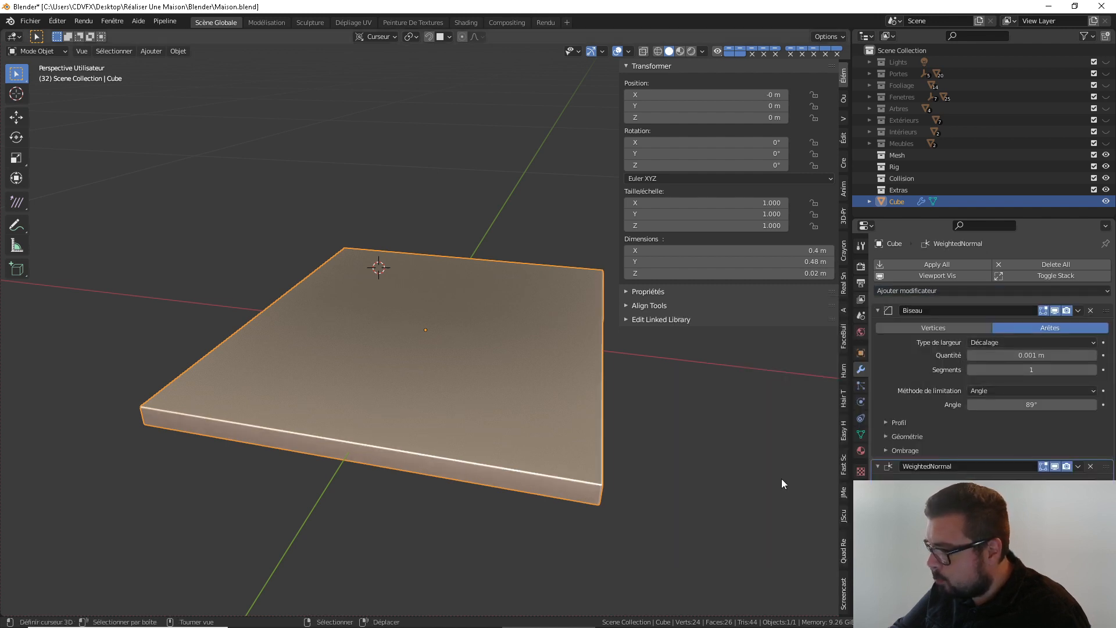
pyautogui.moveTo(781, 479); pyautogui.dragTo(603, 472, button='middle')
pyautogui.scroll(1, 794, 399)
pyautogui.click(878, 309)
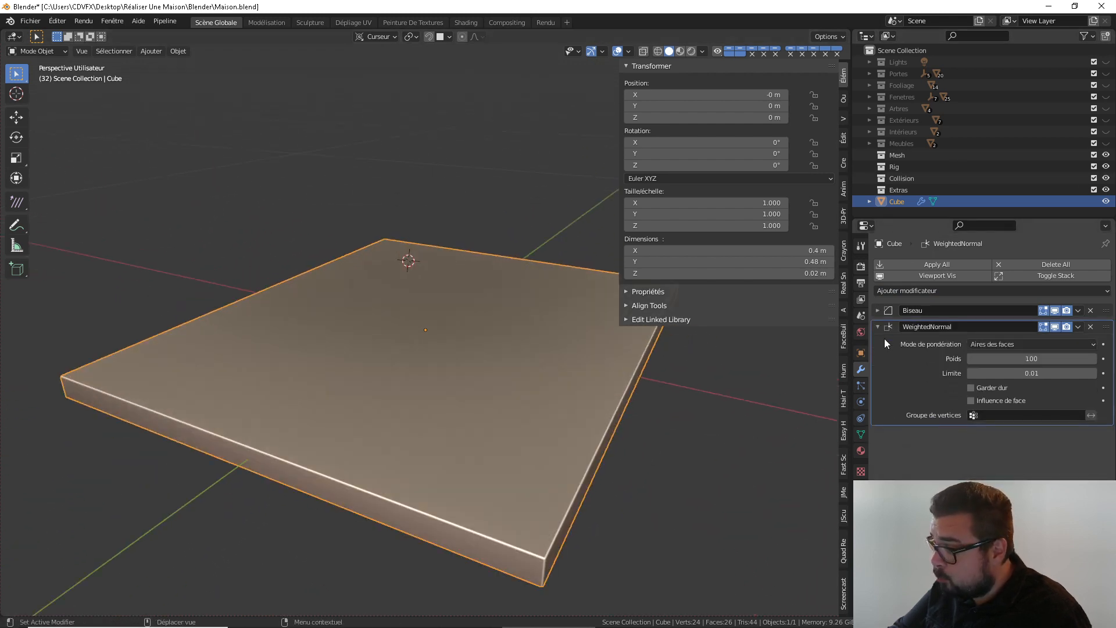
pyautogui.click(877, 327)
pyautogui.scroll(-2, 505, 423)
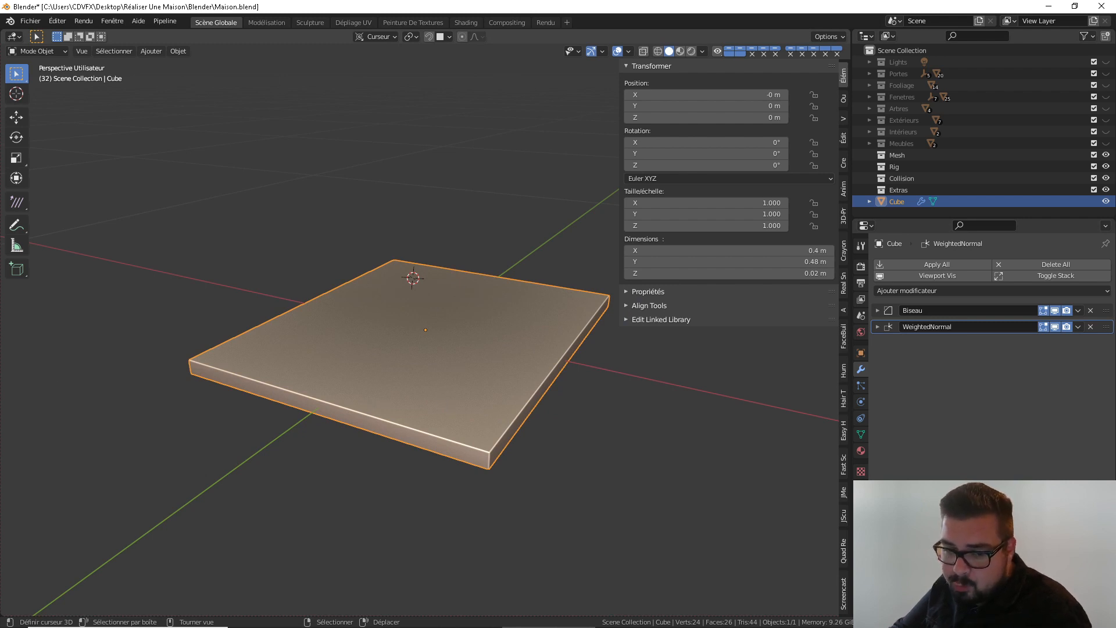
# Duplicate the slab in place and rotate the copy 90° about the global X axis
pyautogui.moveTo(368, 255); pyautogui.dragTo(451, 272, button='middle')
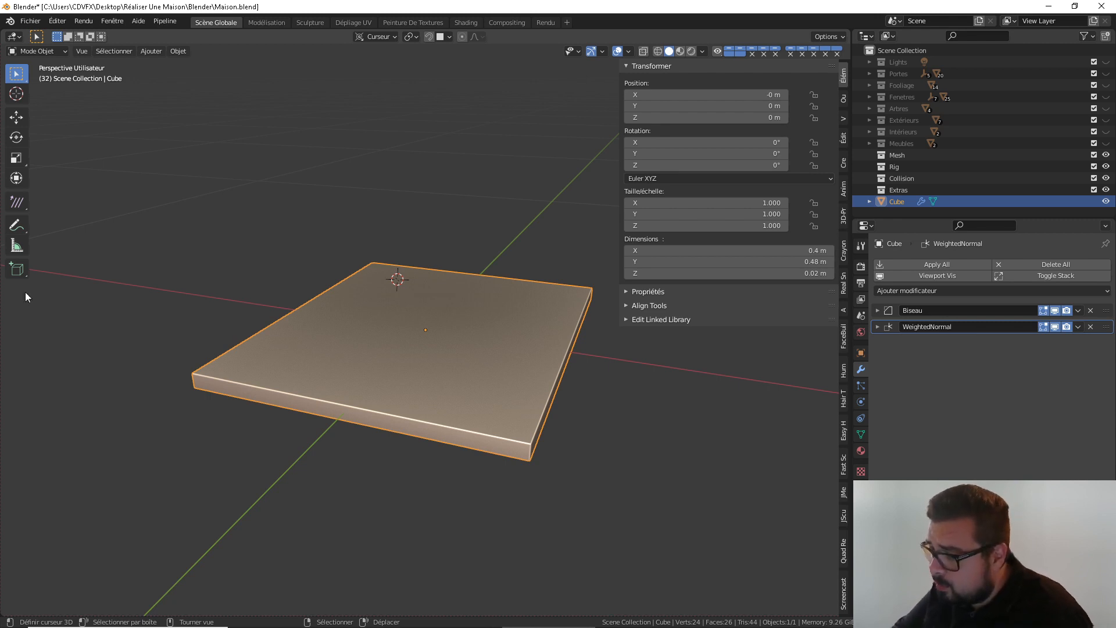
pyautogui.moveTo(290, 361); pyautogui.dragTo(358, 360, button='middle')
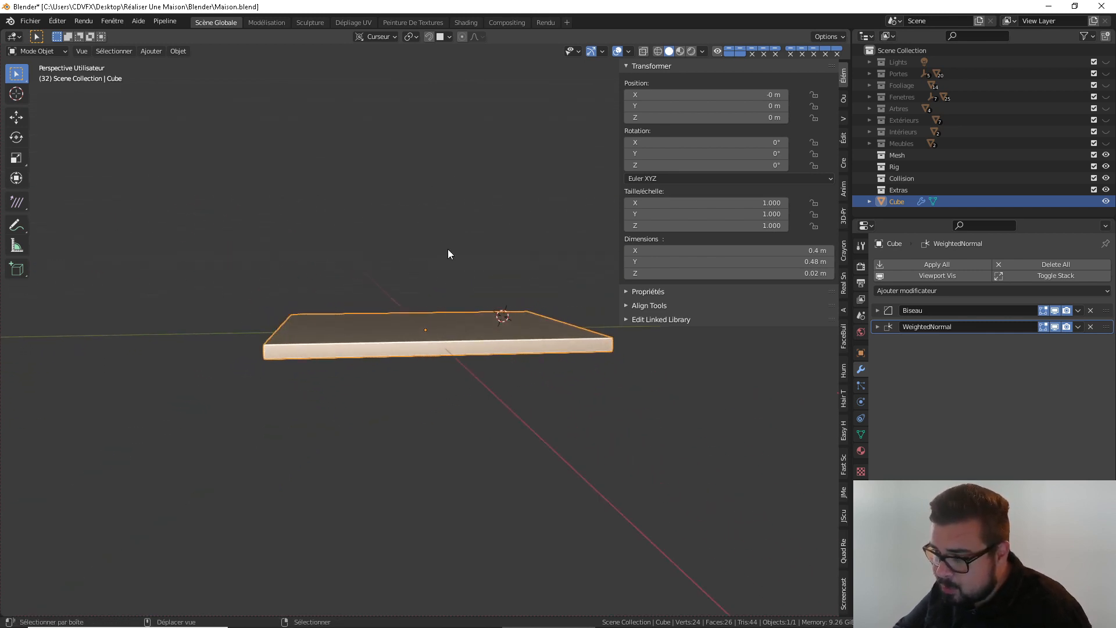
pyautogui.hotkey('shift', 'd')
pyautogui.press('Escape')
pyautogui.write('rx')
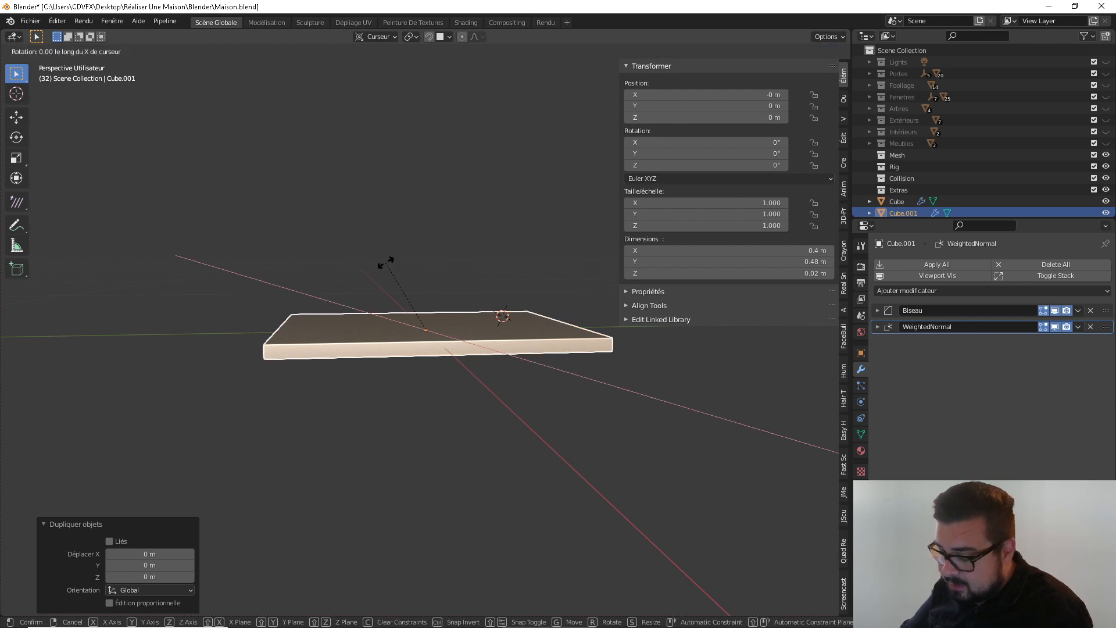
pyautogui.write('90x')
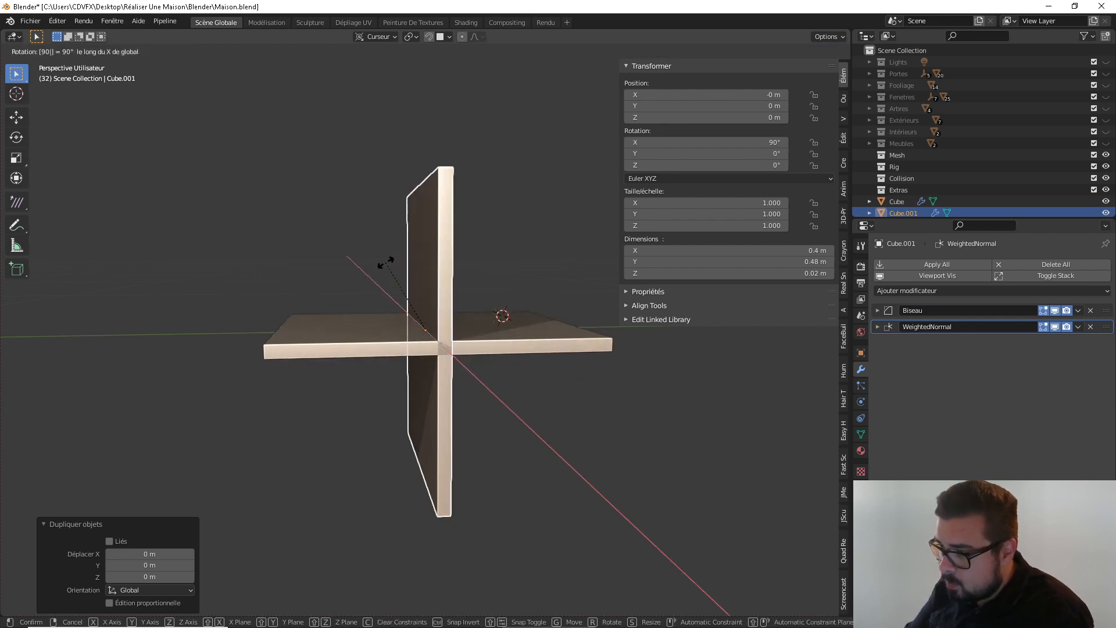
pyautogui.press('Return')
# In the right orthographic view, move the upright copy about -0.868 m along the 3D cursor's X axis to the slab's front end
pyautogui.press('KP_1')
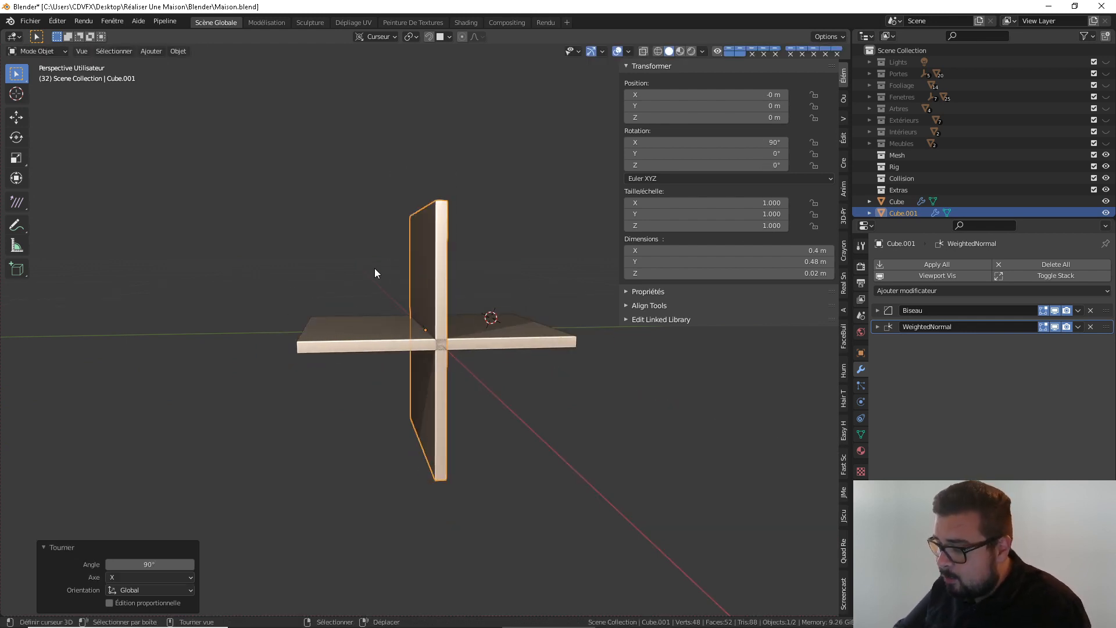
pyautogui.press('KP_3')
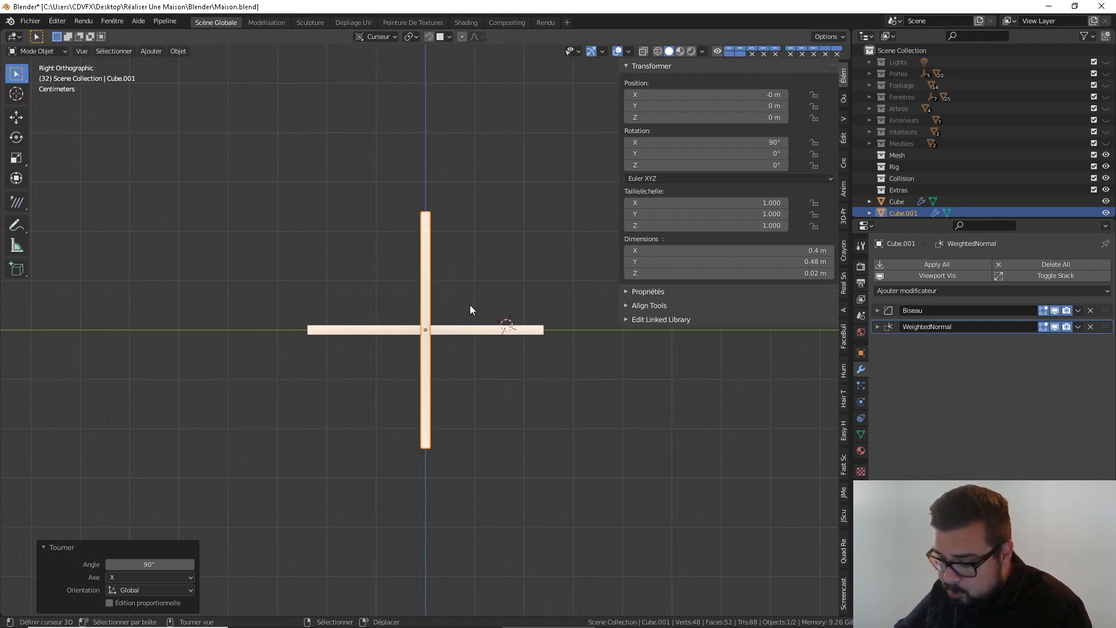
pyautogui.press('g')
pyautogui.press('x')
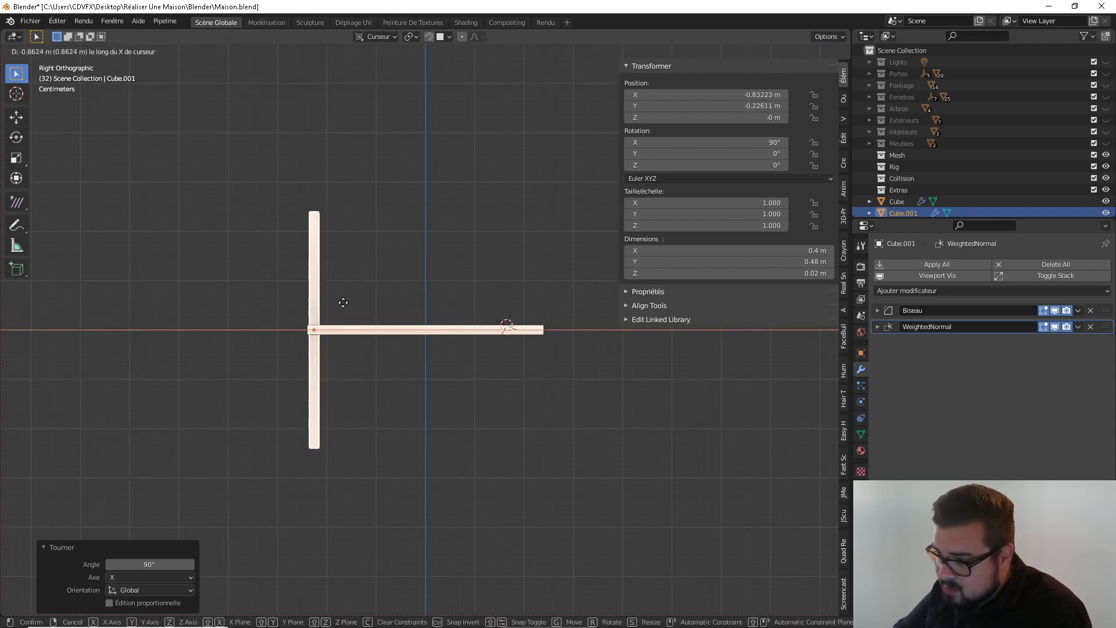
pyautogui.click(334, 301)
pyautogui.scroll(4, 394, 282)
pyautogui.scroll(2, 344, 263)
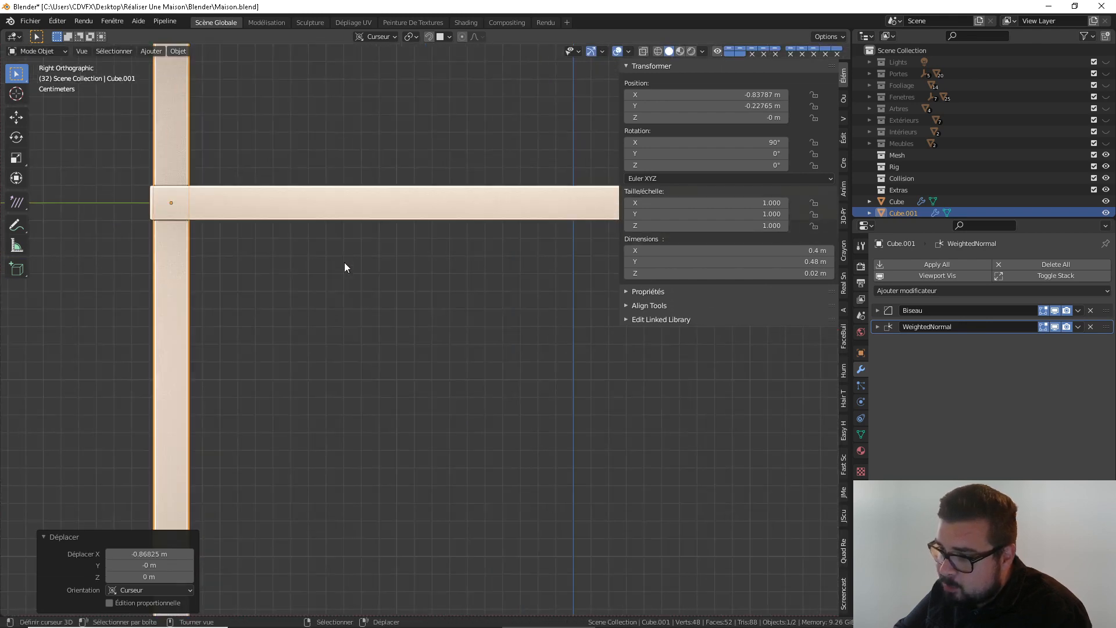
pyautogui.keyDown('shift'); pyautogui.moveTo(354, 262); pyautogui.dragTo(474, 283, button='middle'); pyautogui.keyUp('shift')
pyautogui.scroll(3, 475, 284)
pyautogui.keyDown('shift'); pyautogui.moveTo(203, 198); pyautogui.dragTo(304, 300, button='middle'); pyautogui.keyUp('shift')
pyautogui.scroll(3, 279, 282)
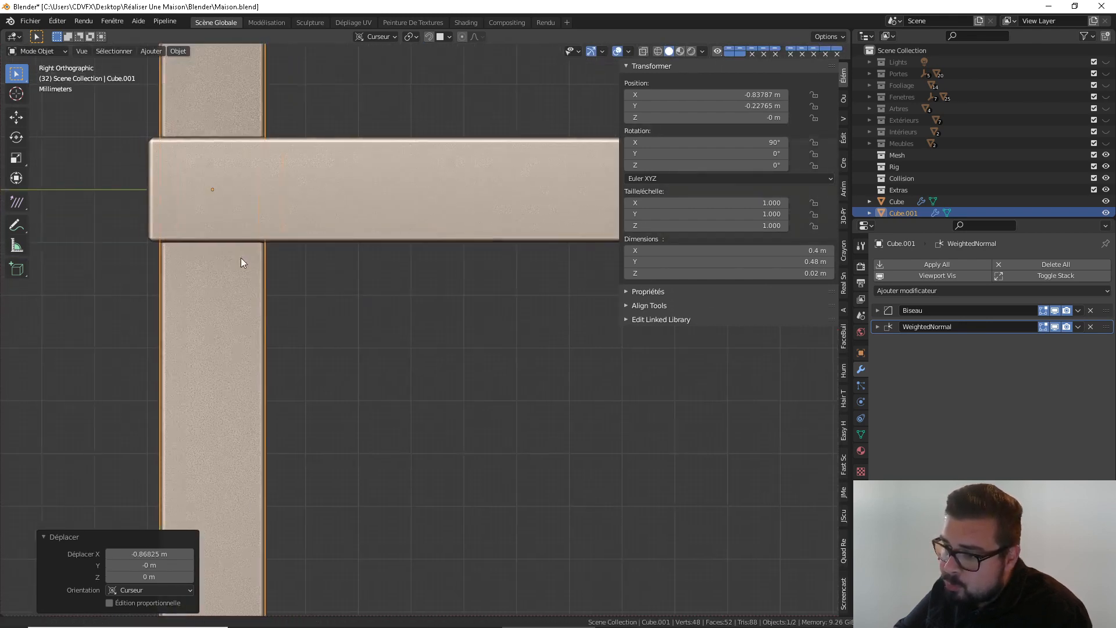
# Nudge the upright panel about -0.008 m along the 3D cursor's X axis
pyautogui.keyDown('shift'); pyautogui.moveTo(242, 260); pyautogui.dragTo(338, 307, button='middle'); pyautogui.keyUp('shift')
pyautogui.press('g')
pyautogui.press('x')
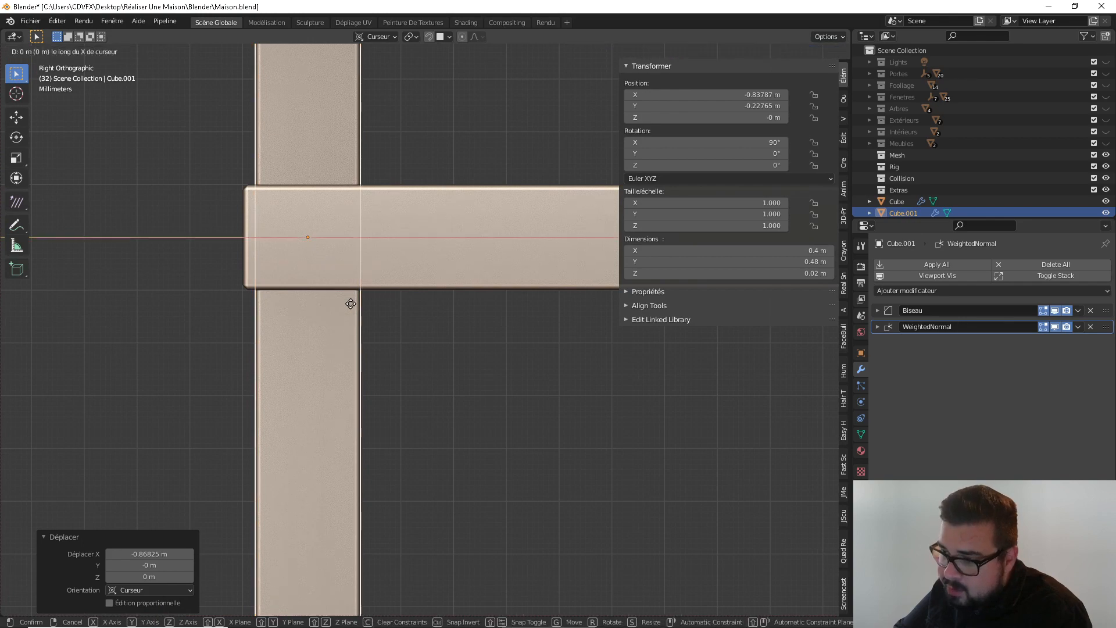
pyautogui.click(242, 297)
# Move the upright panel back to the slab's centre along the cursor's X axis, about 0.867 m plus a 0.011 m correction
pyautogui.moveTo(313, 280); pyautogui.dragTo(445, 291, button='middle')
pyautogui.scroll(-4, 445, 291)
pyautogui.press('g')
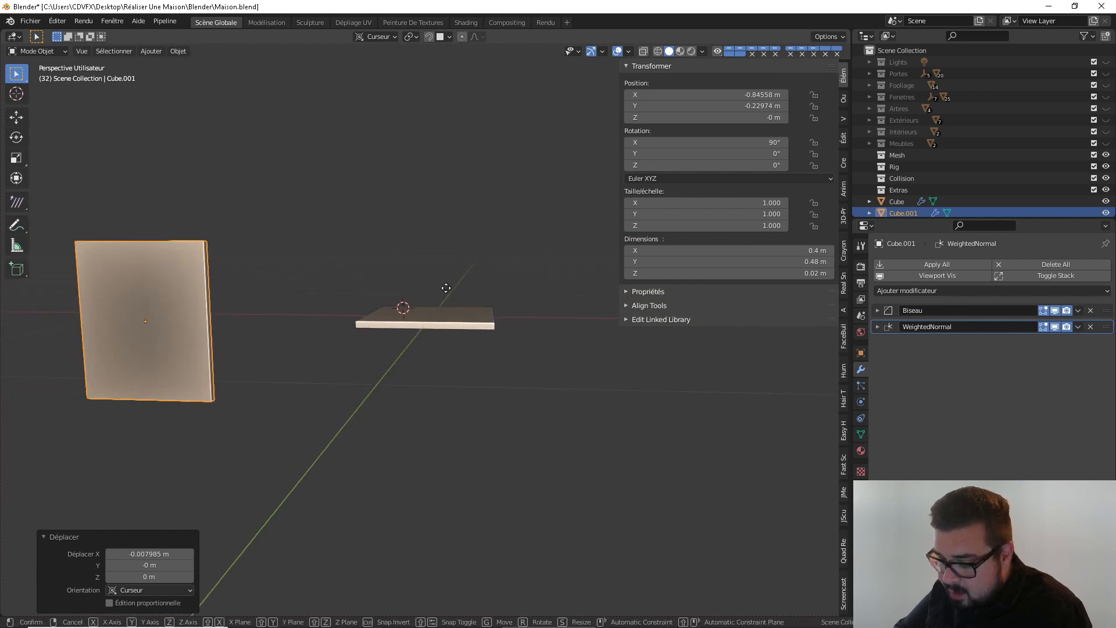
pyautogui.press('x')
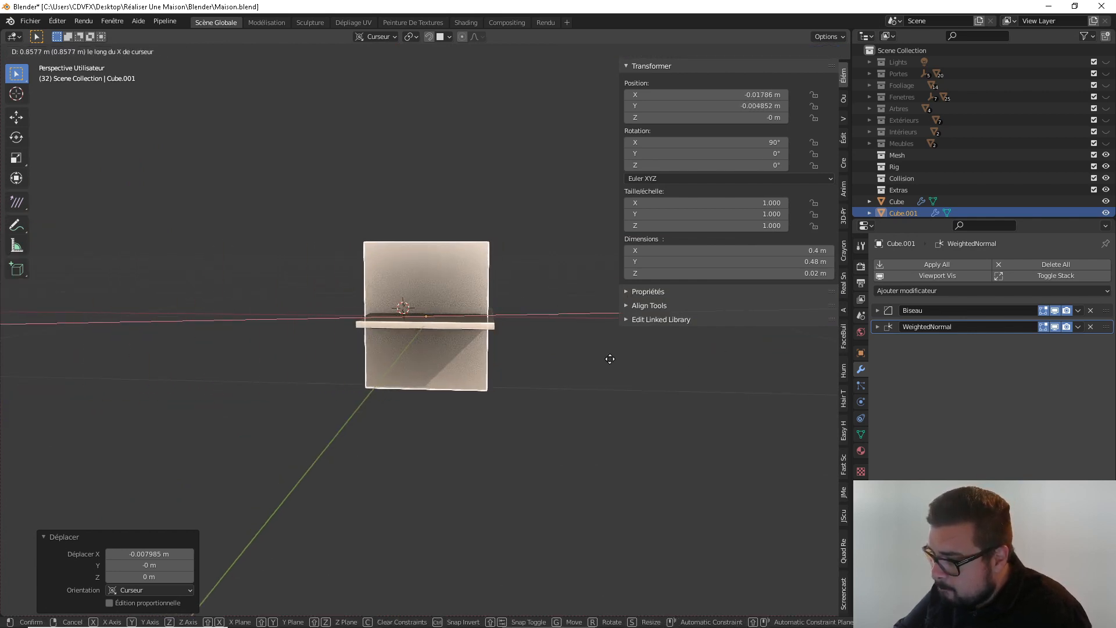
pyautogui.click(637, 362)
pyautogui.moveTo(637, 363); pyautogui.dragTo(484, 360, button='middle')
pyautogui.press('g')
pyautogui.press('x')
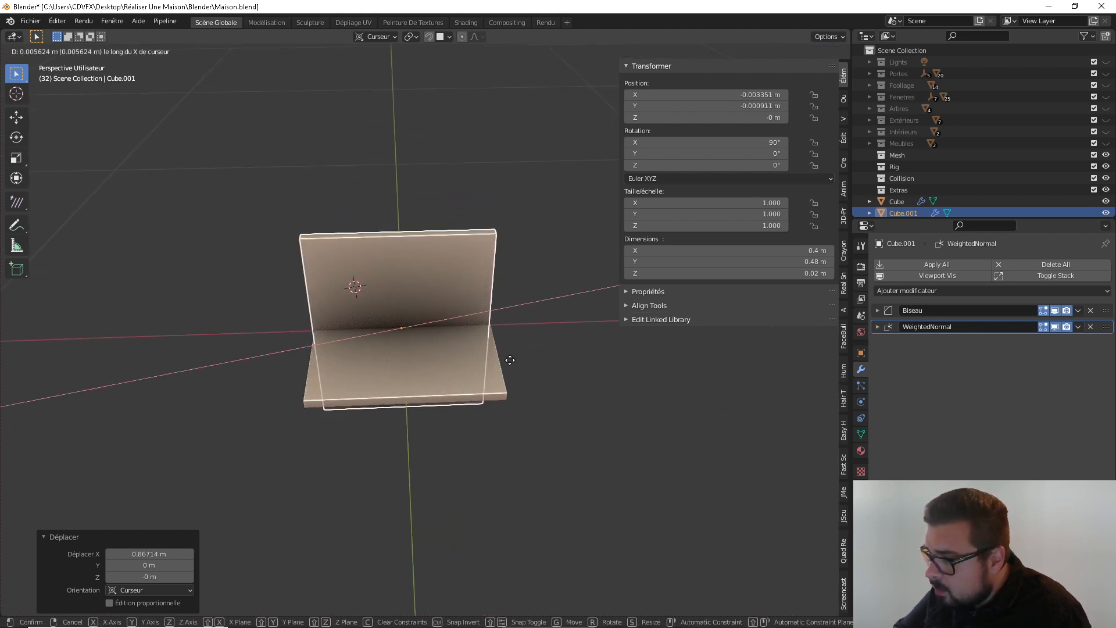
pyautogui.click(533, 363)
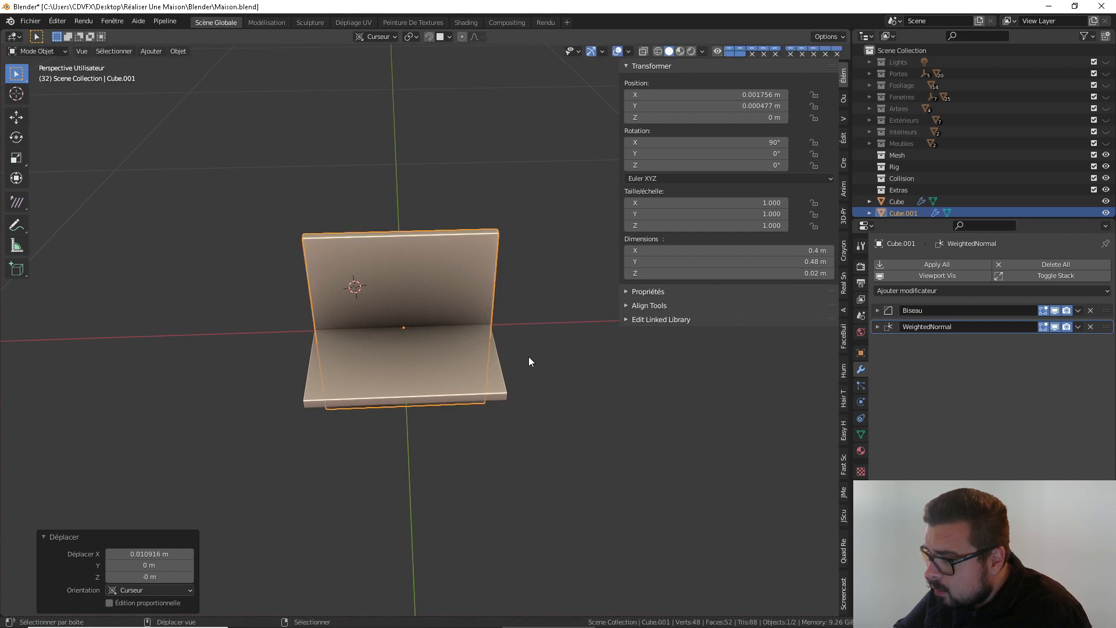
# Apply the upright panel's rotation and scale and set its origin to its geometry
pyautogui.moveTo(528, 357); pyautogui.dragTo(497, 381, button='middle')
pyautogui.press('q')
pyautogui.click(465, 380)
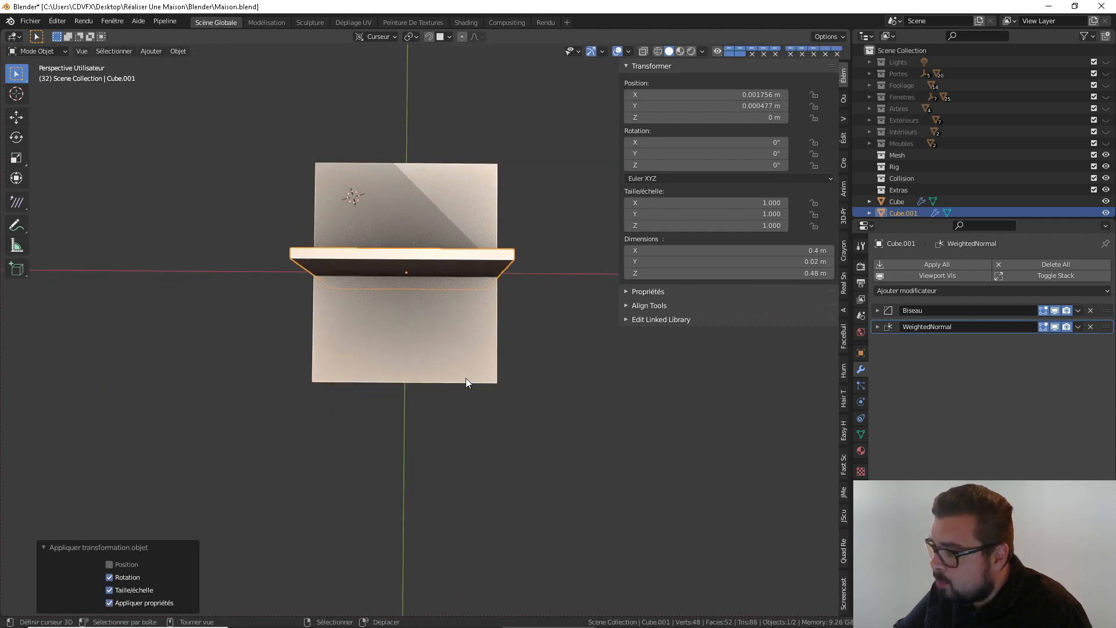
pyautogui.press('q')
pyautogui.click(458, 369)
pyautogui.moveTo(536, 305); pyautogui.dragTo(424, 174, button='middle')
# Set the transform orientation to Global and, in top view, shift the panel about -0.0014 m along X to match the slab's width
pyautogui.click(382, 36)
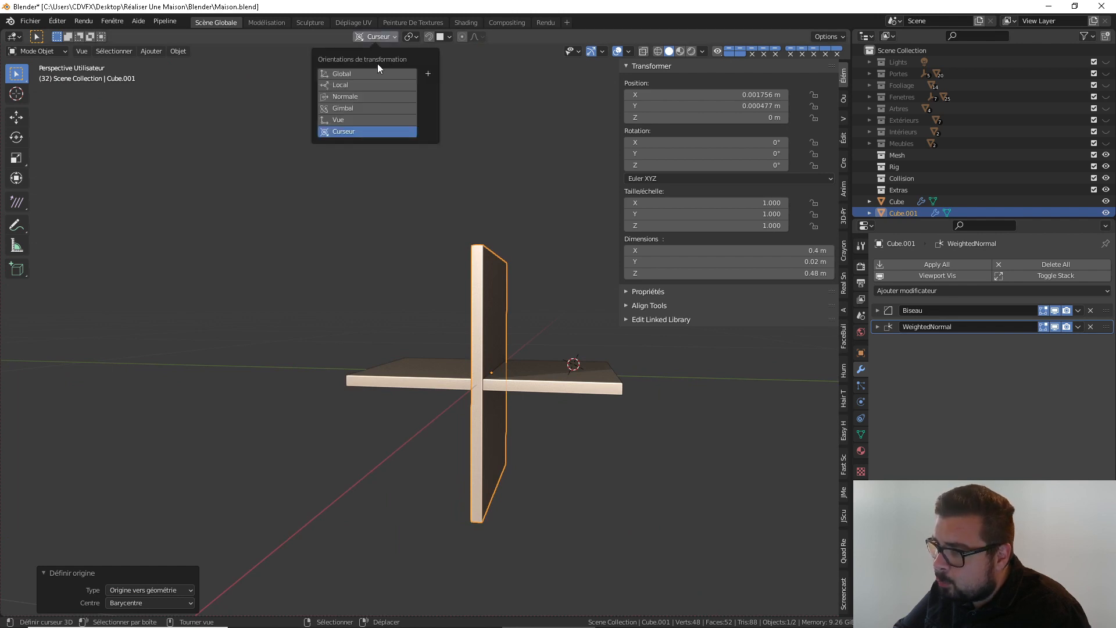
pyautogui.click(365, 77)
pyautogui.moveTo(540, 304); pyautogui.dragTo(548, 360, button='middle')
pyautogui.press('KP_7')
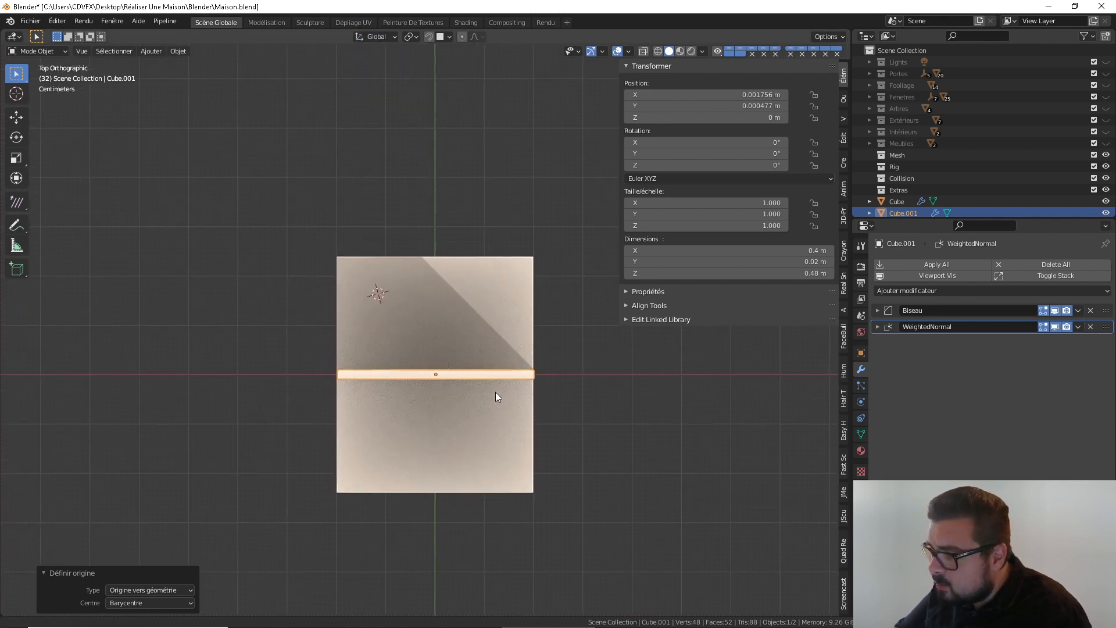
pyautogui.scroll(4, 496, 392)
pyautogui.press('g')
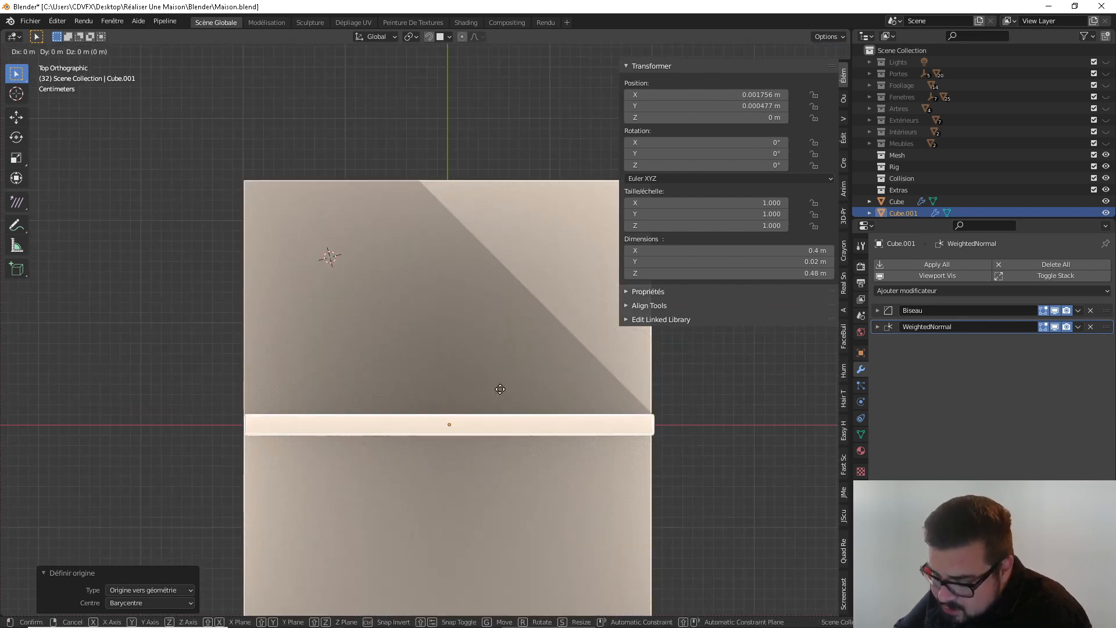
pyautogui.press('x')
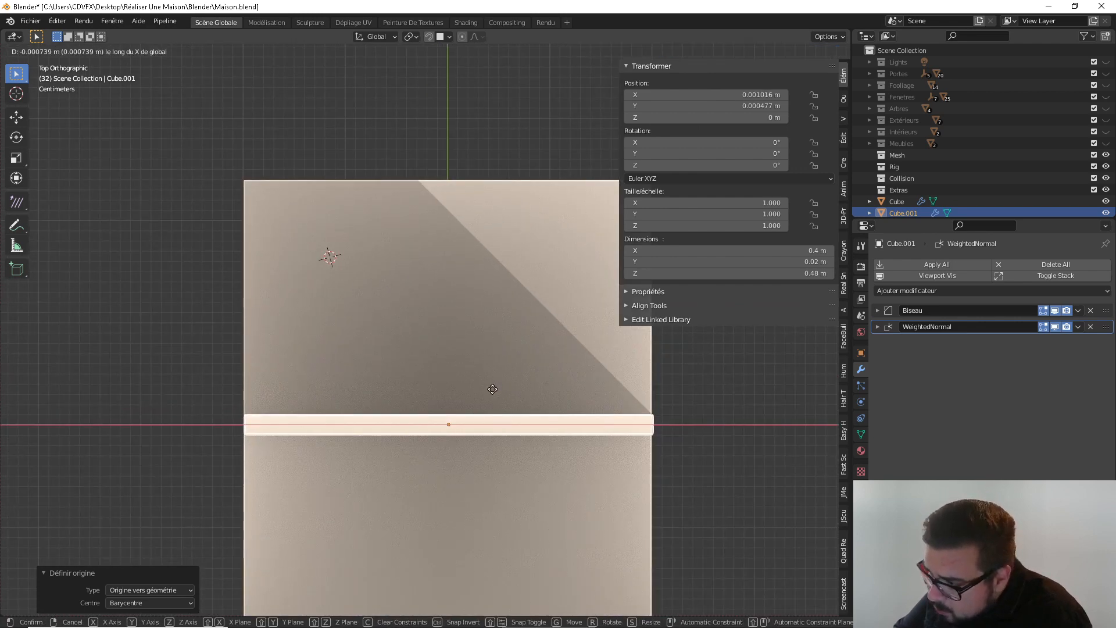
pyautogui.click(482, 389)
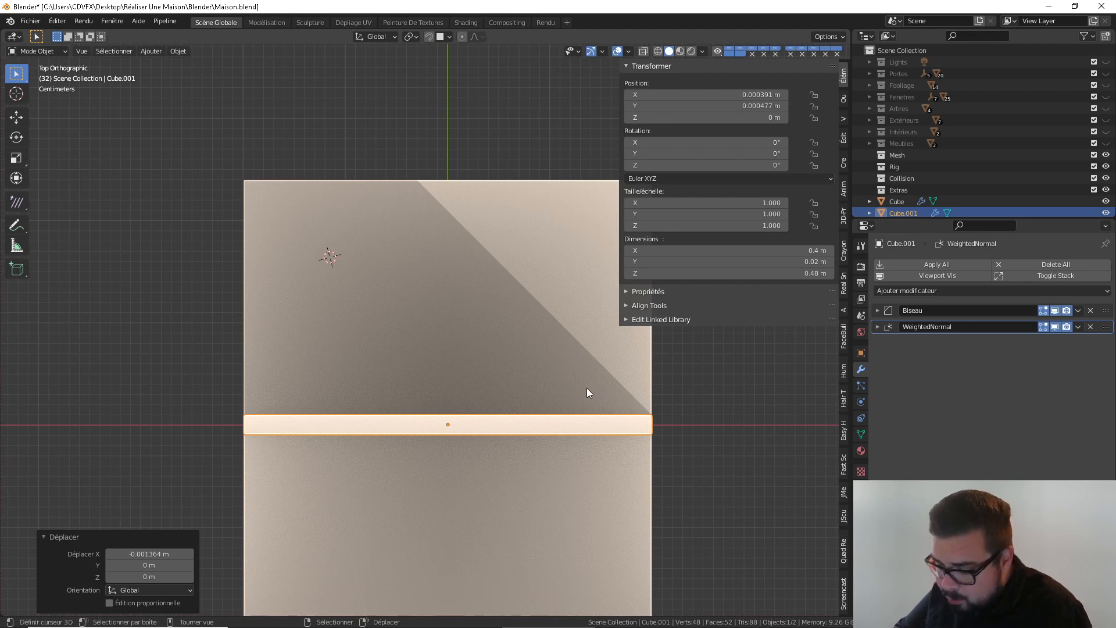
# Move the panel along global Y to the slab's front end, about -0.148 m and a further -0.081 m
pyautogui.press('g')
pyautogui.press('y')
pyautogui.click(584, 539)
pyautogui.keyDown('shift'); pyautogui.moveTo(584, 539); pyautogui.dragTo(560, 305, button='middle'); pyautogui.keyUp('shift')
pyautogui.press('g')
pyautogui.press('y')
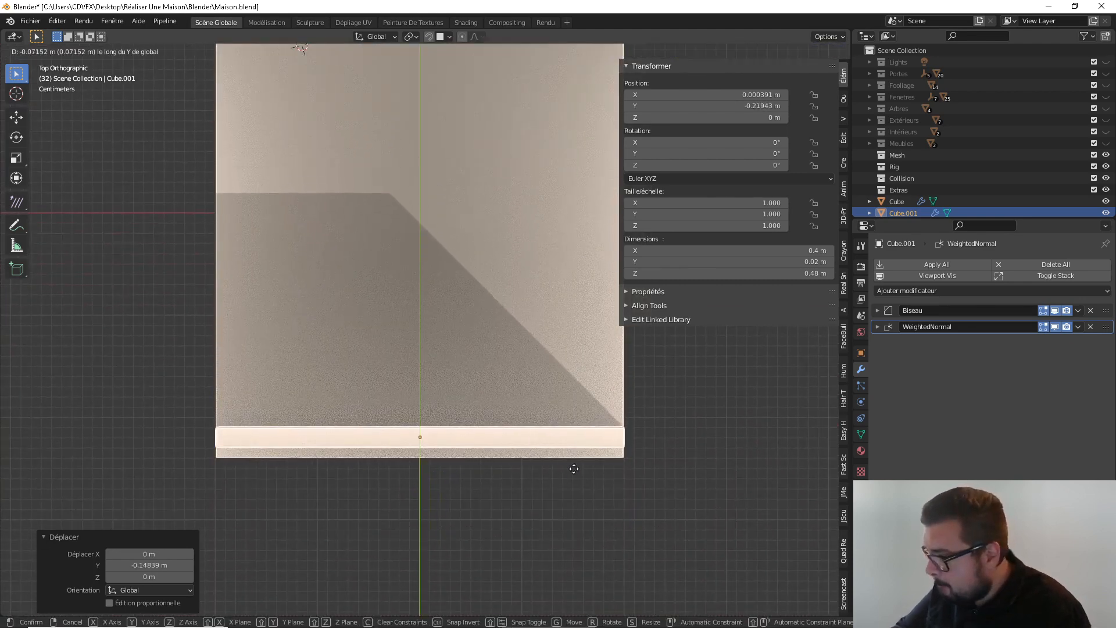
pyautogui.click(561, 564)
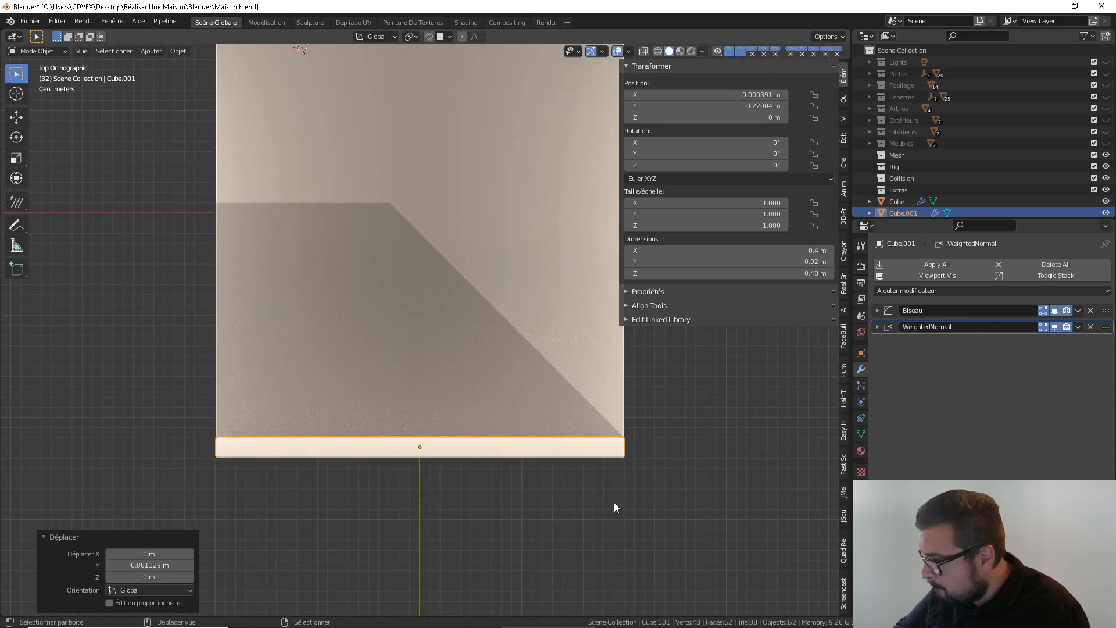
# Apply rotation and scale to the repositioned side panel again and reset its origin to the geometry
pyautogui.moveTo(613, 507); pyautogui.dragTo(508, 275, button='middle')
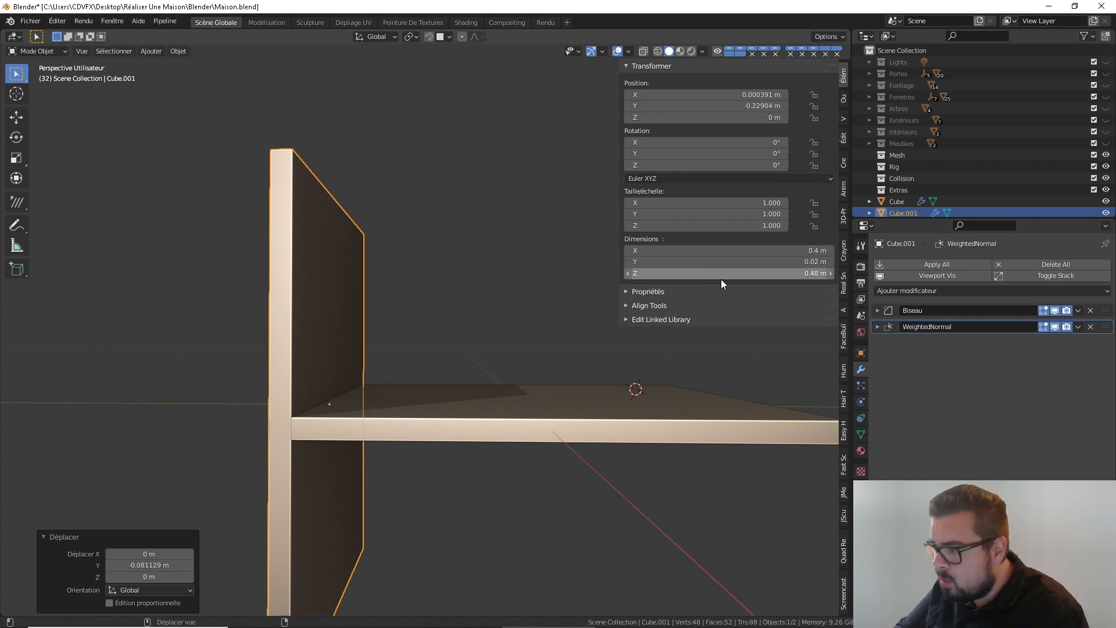
pyautogui.hotkey('ctrl', 'alt', 'shift', 'c')
pyautogui.click(307, 288)
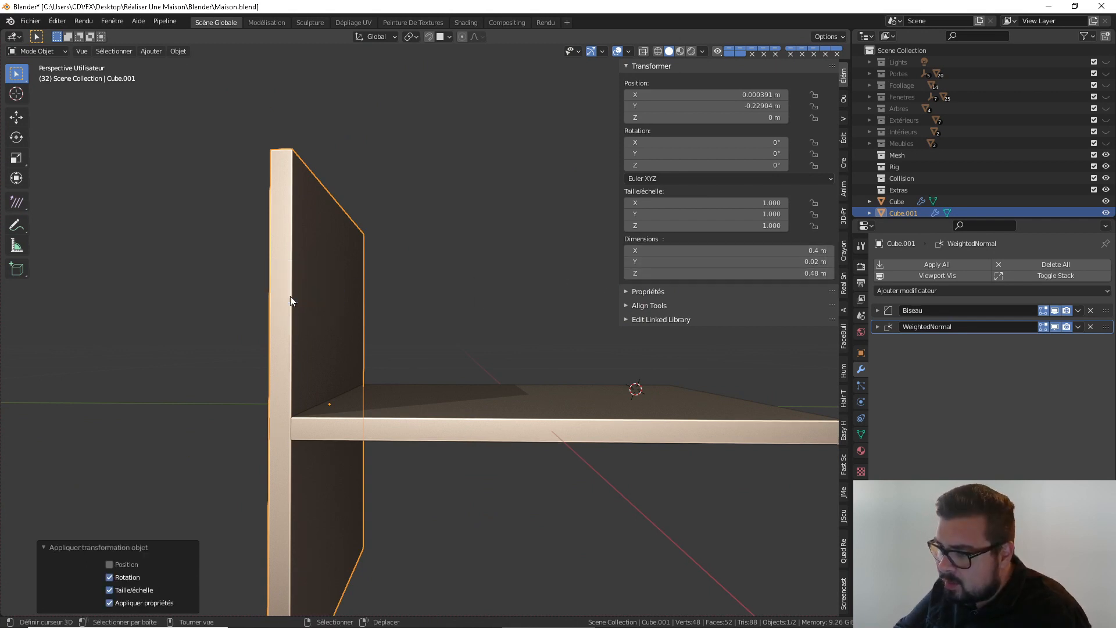
pyautogui.hotkey('ctrl', 'alt', 'shift', 'c')
pyautogui.click(280, 286)
# Set the side panel's Z dimension to 0.53 m and lower it about 0.275 m along Z beneath the top slab
pyautogui.click(787, 273)
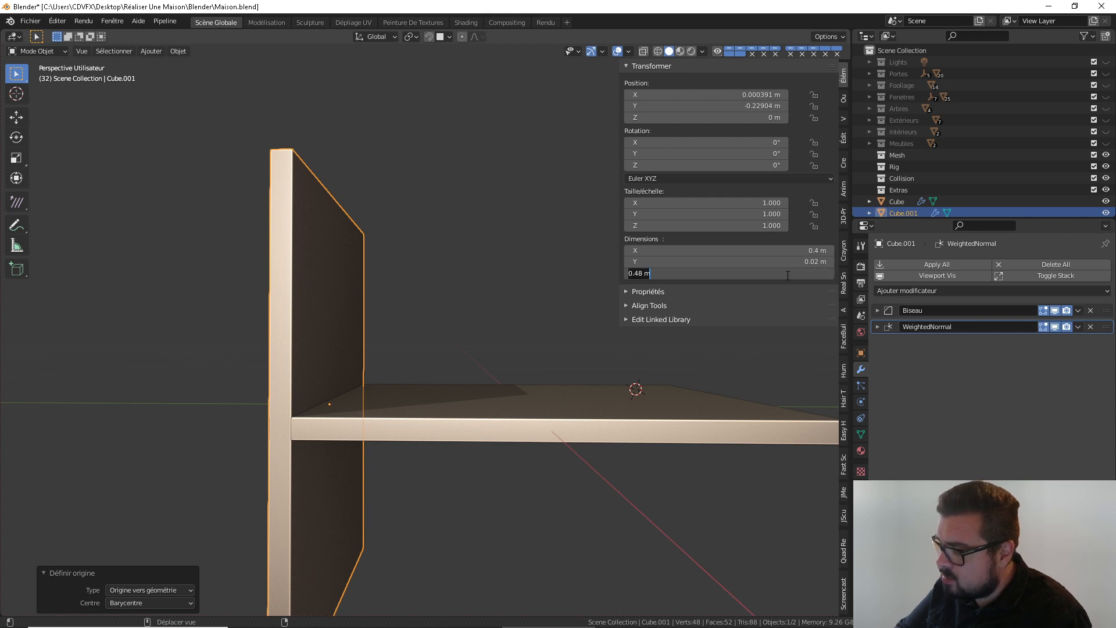
pyautogui.press('Return')
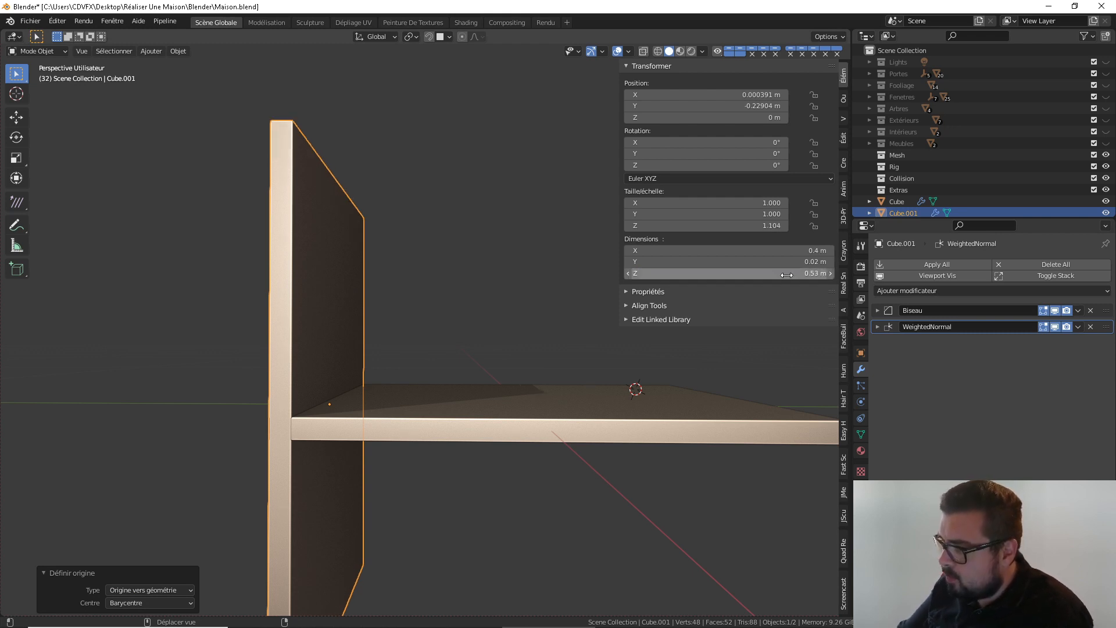
pyautogui.moveTo(442, 308); pyautogui.dragTo(450, 256, button='middle')
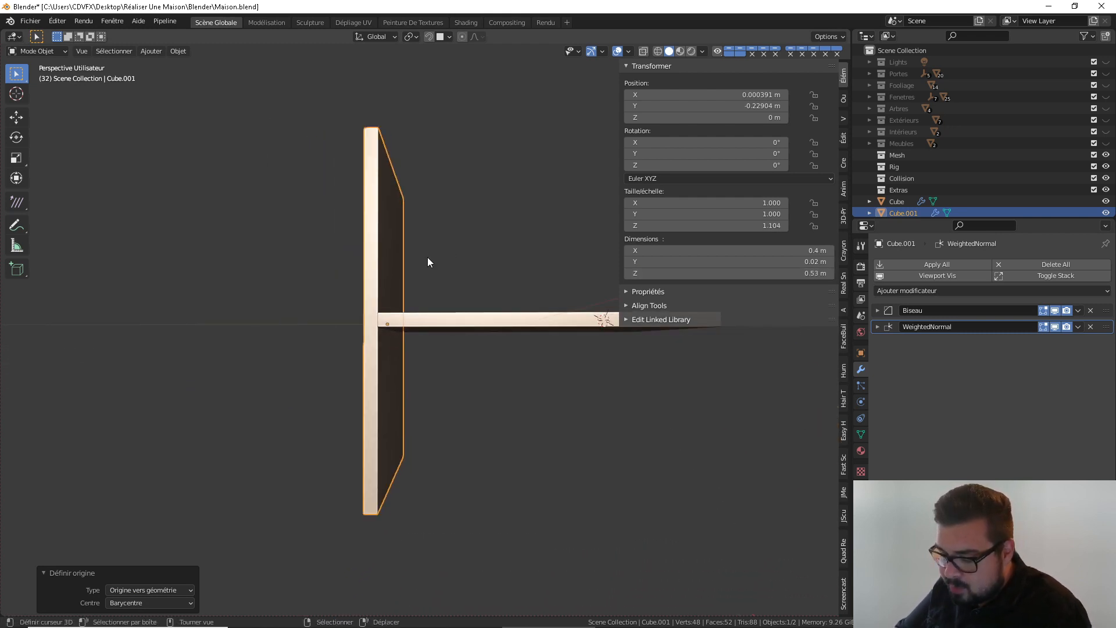
pyautogui.press('g')
pyautogui.press('z')
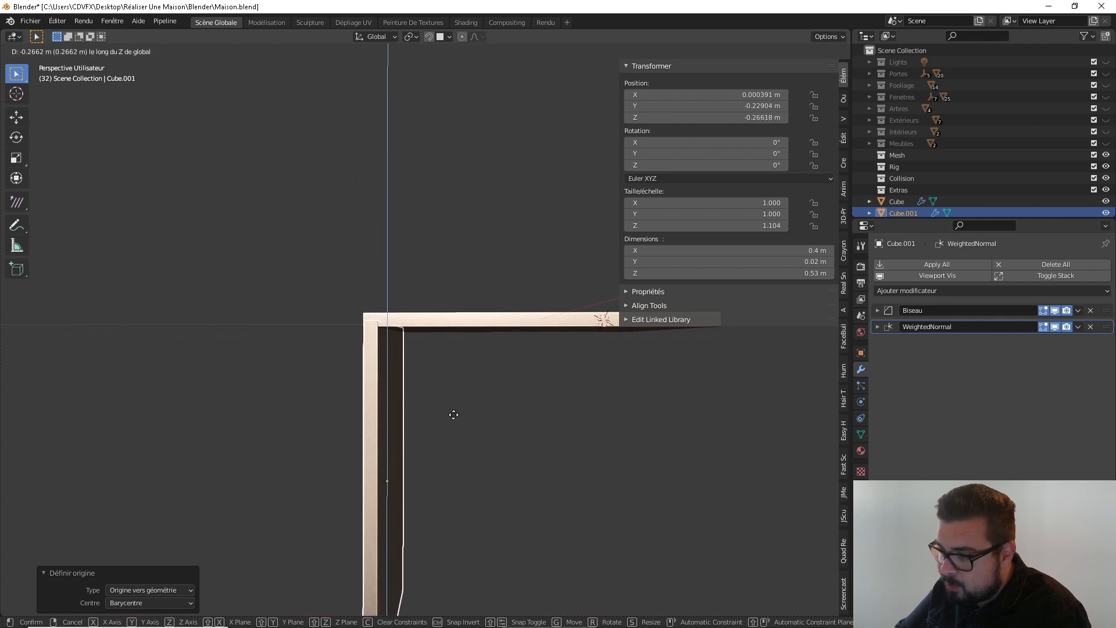
pyautogui.click(466, 466)
# In the right orthographic view, shift the side panel about -0.0006 m along Y to align its outer face with the top slab's end
pyautogui.moveTo(466, 466); pyautogui.dragTo(493, 288, button='middle')
pyautogui.scroll(1, 493, 288)
pyautogui.press('KP_1')
pyautogui.press('KP_3')
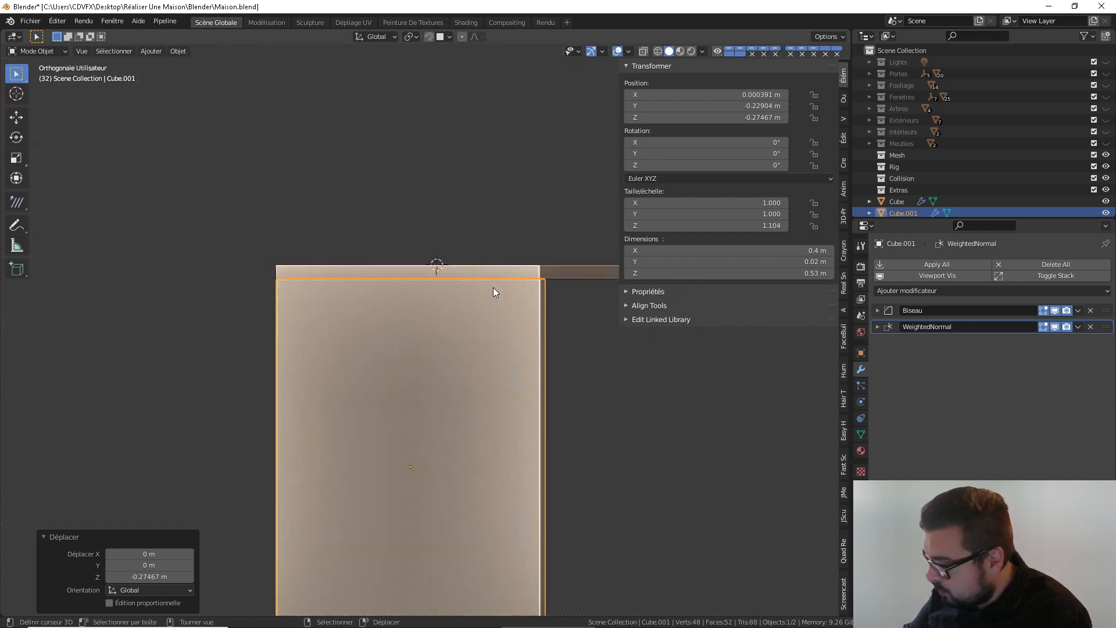
pyautogui.scroll(5, 340, 245)
pyautogui.keyDown('shift'); pyautogui.moveTo(341, 246); pyautogui.dragTo(412, 288, button='middle'); pyautogui.keyUp('shift')
pyautogui.scroll(6, 426, 228)
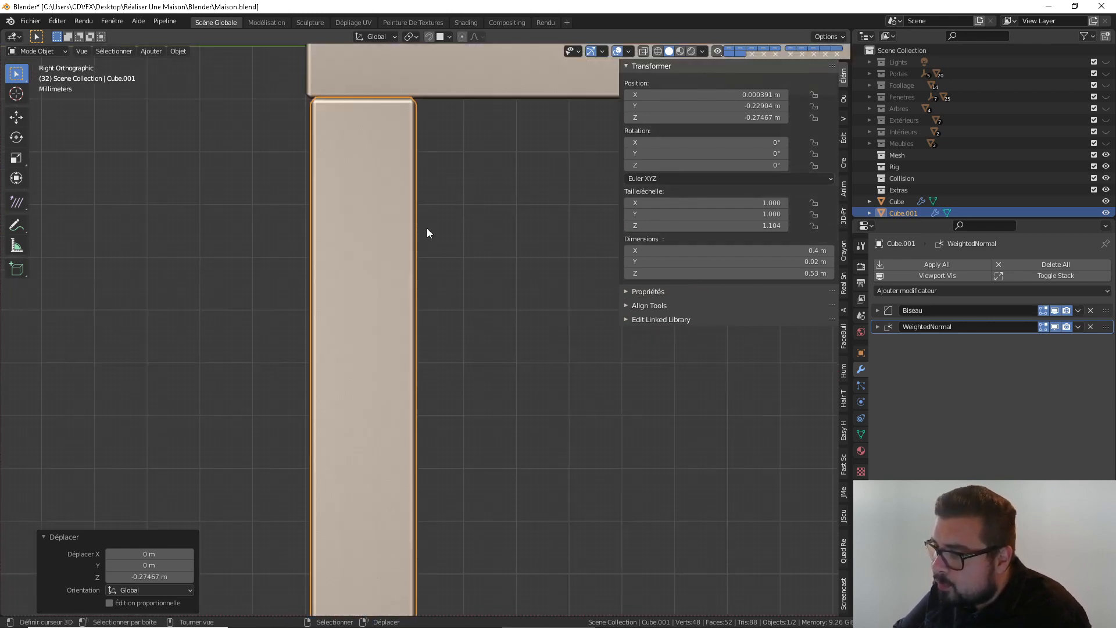
pyautogui.keyDown('shift'); pyautogui.moveTo(427, 232); pyautogui.dragTo(427, 267, button='middle'); pyautogui.keyUp('shift')
pyautogui.press('g')
pyautogui.press('x')
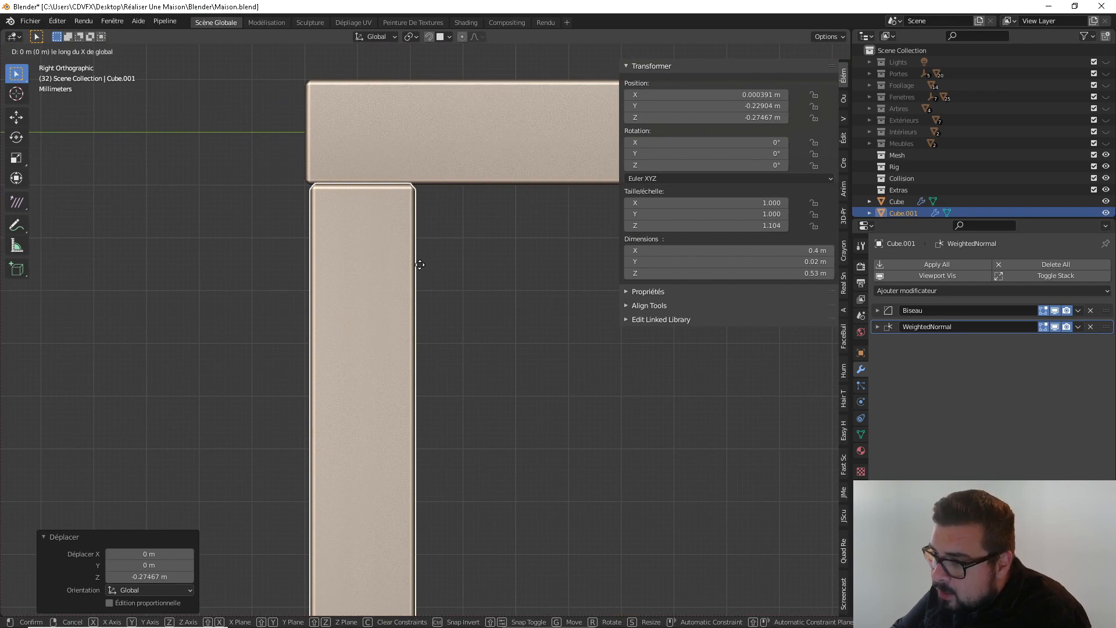
pyautogui.press('y')
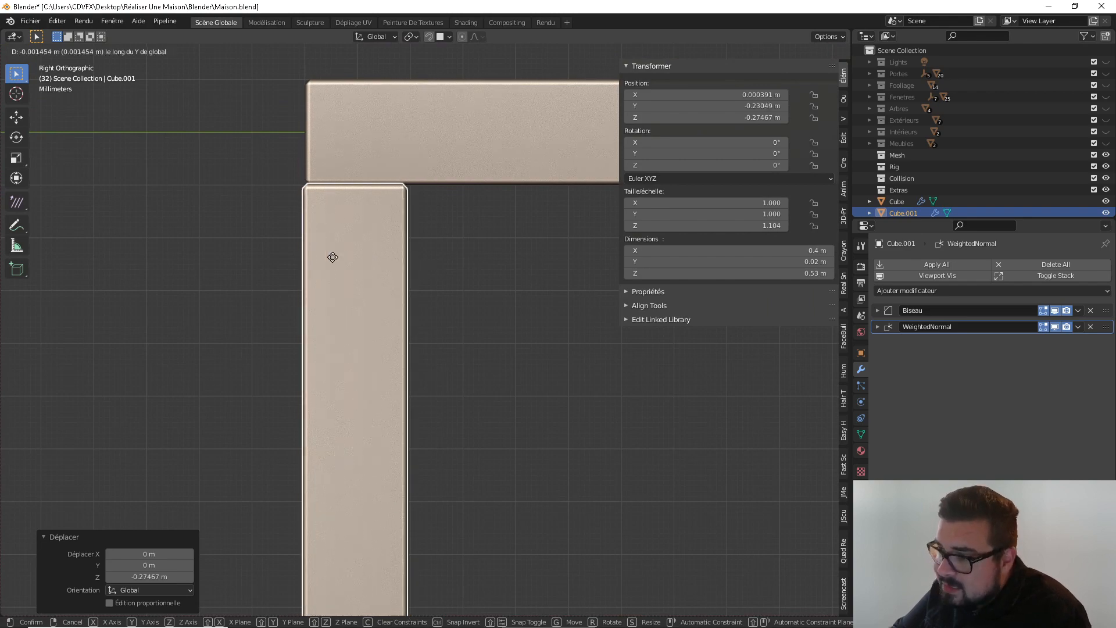
pyautogui.click(375, 259)
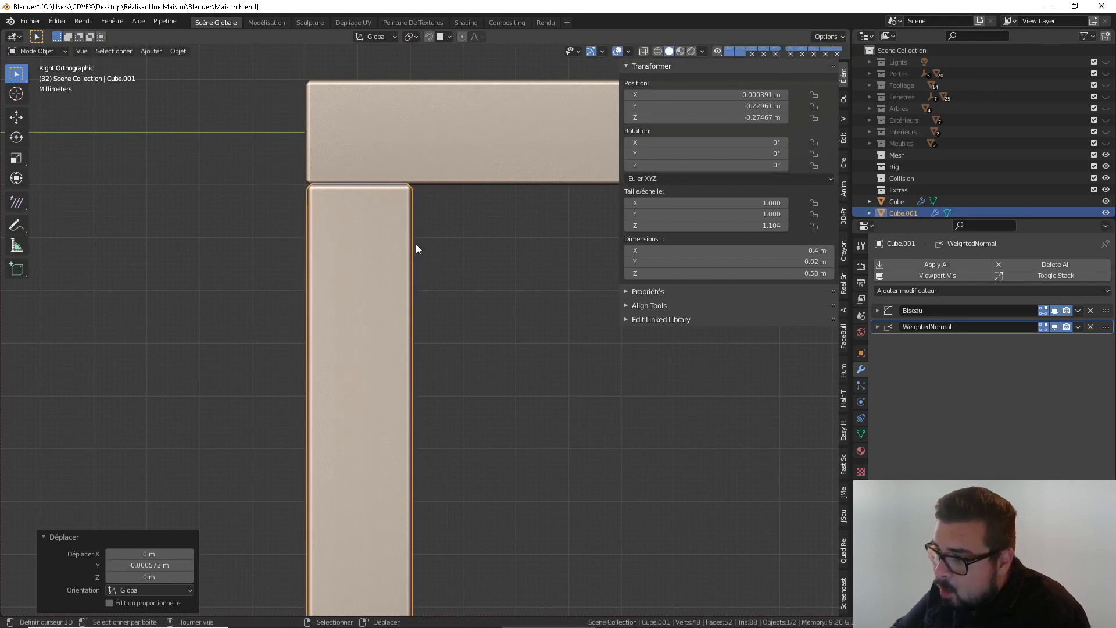
# Reset the 3D cursor to the world origin and set the side panel's origin to the 3D cursor
pyautogui.scroll(-10, 416, 243)
pyautogui.scroll(-1, 515, 347)
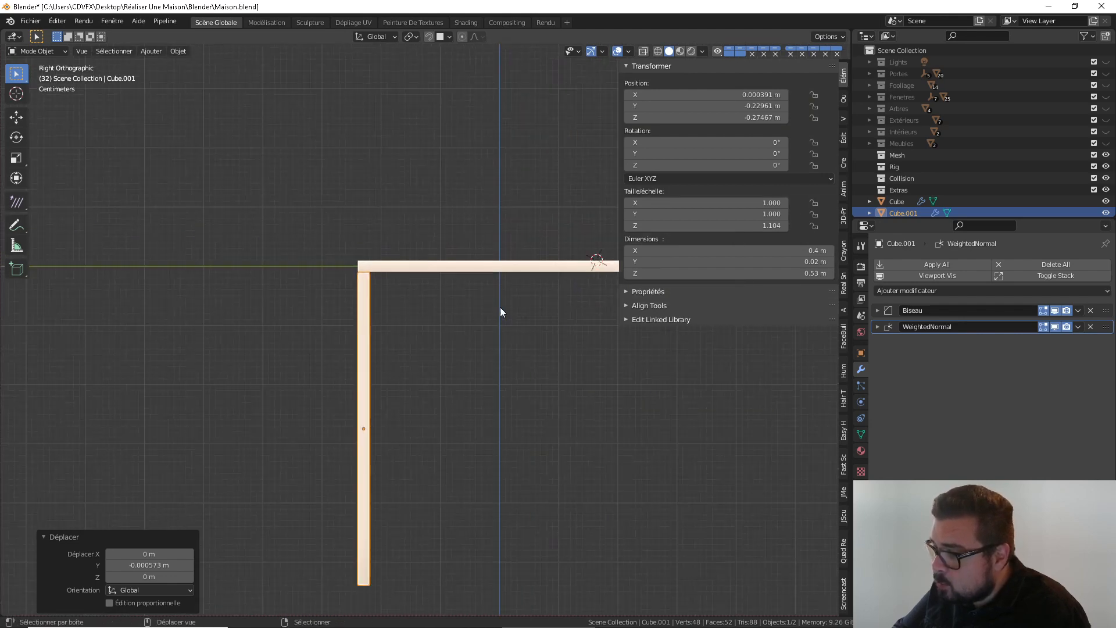
pyautogui.keyDown('shift'); pyautogui.scroll(1, 496, 267); pyautogui.keyUp('shift')
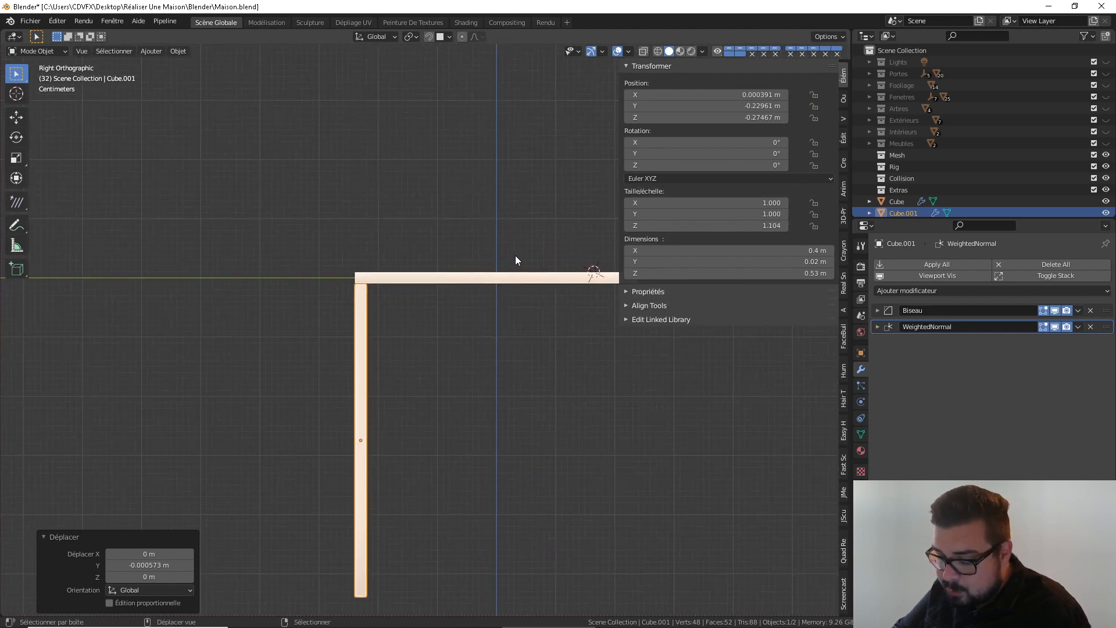
pyautogui.hotkey('shift', 'c')
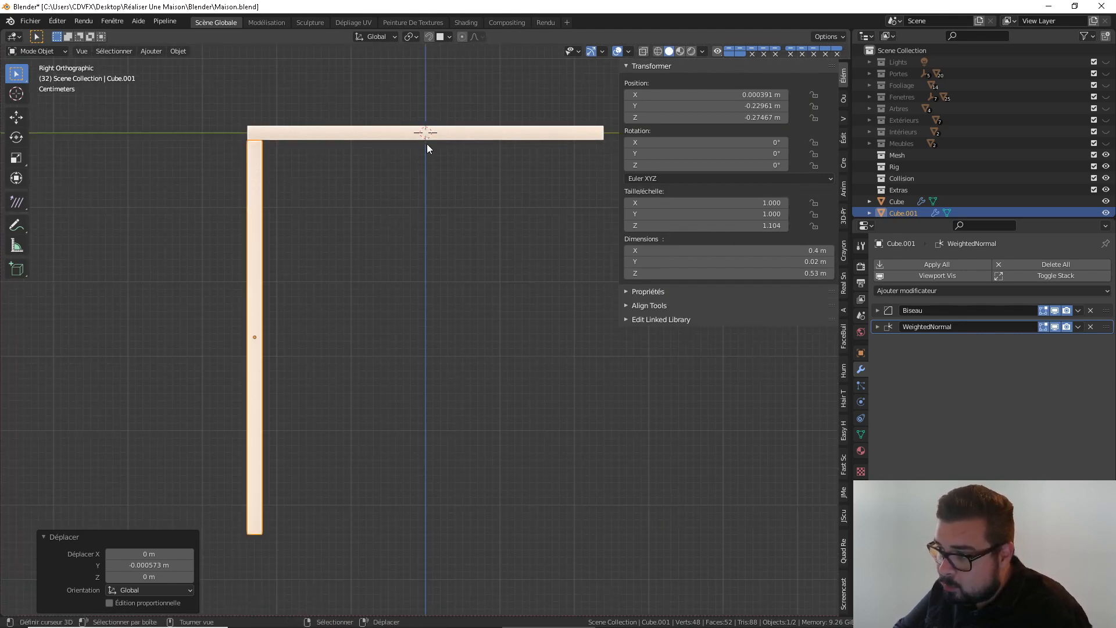
pyautogui.scroll(-1, 426, 146)
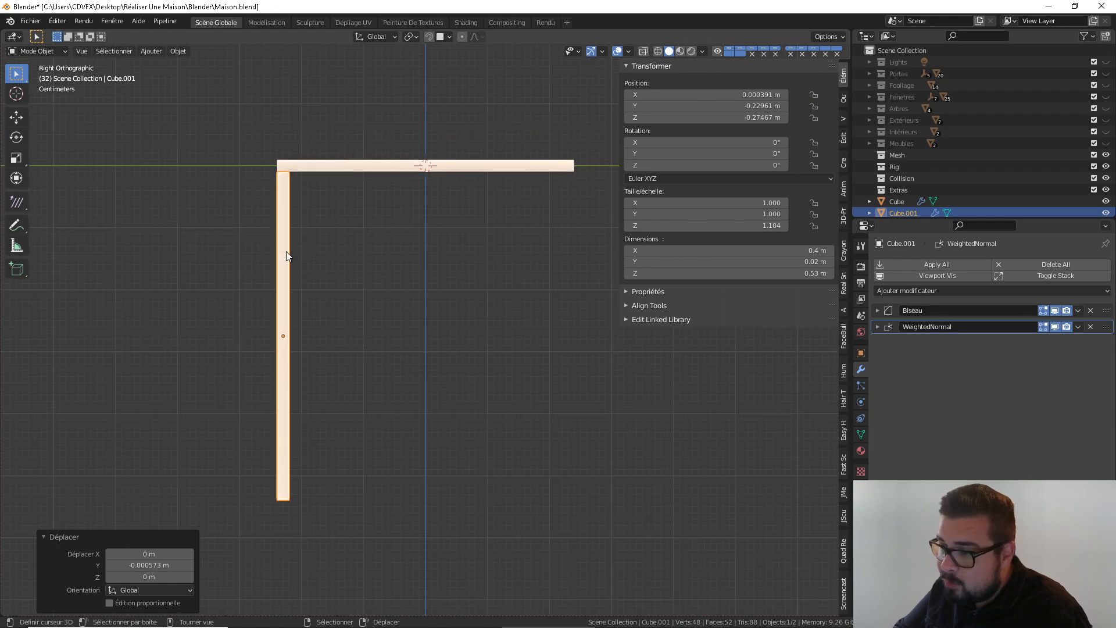
pyautogui.hotkey('ctrl', 'alt', 'shift', 'c')
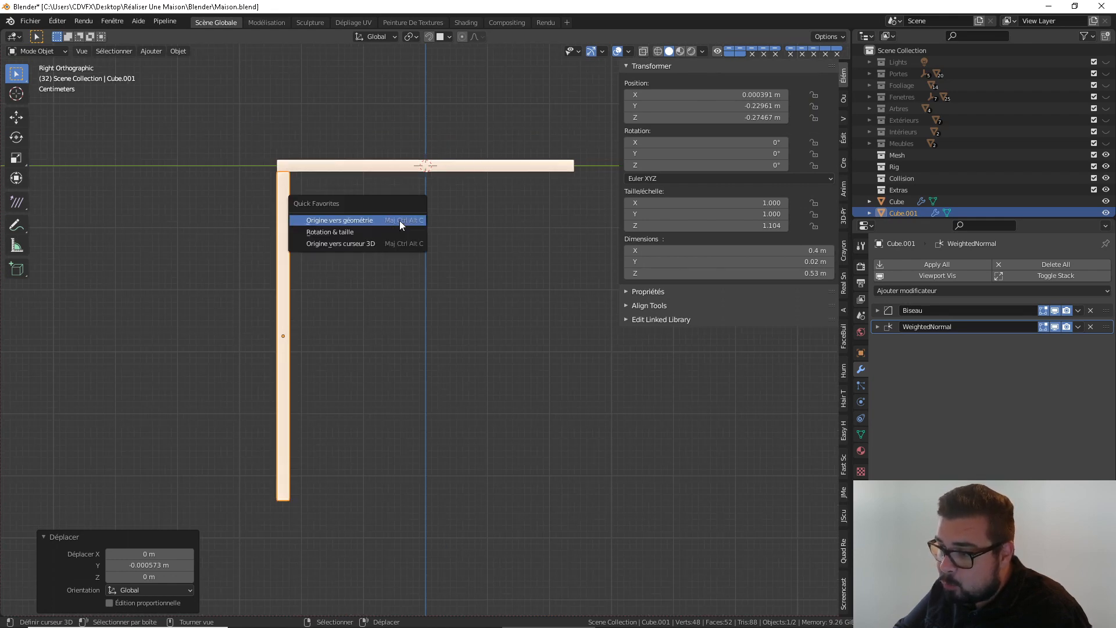
pyautogui.click(380, 244)
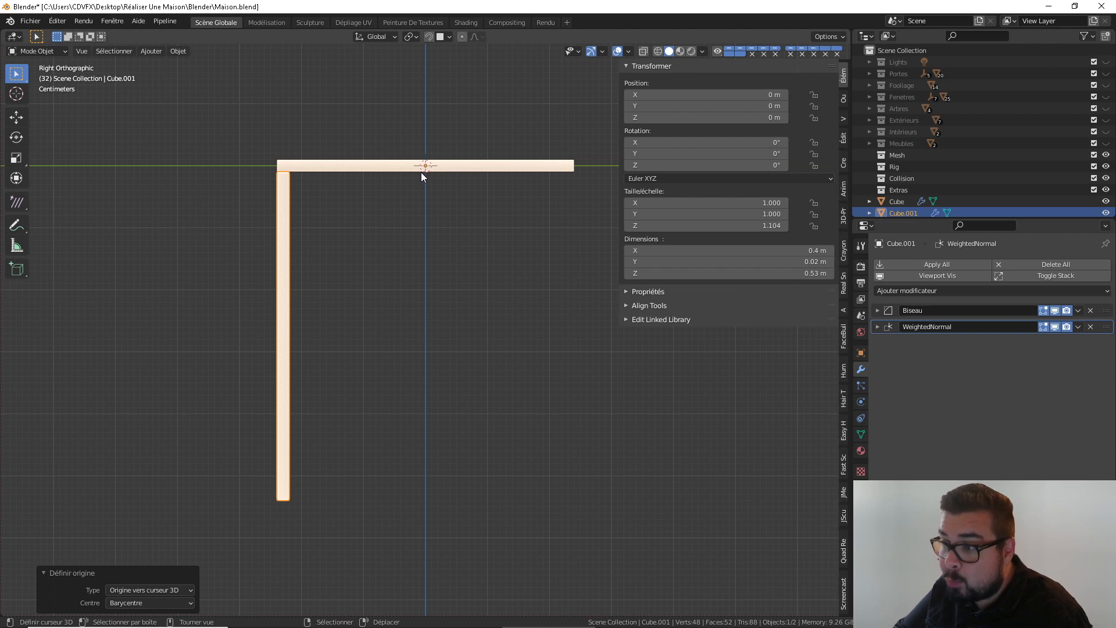
# Add a Mirror modifier to the side panel, mirroring it across the Y axis only
pyautogui.click(959, 290)
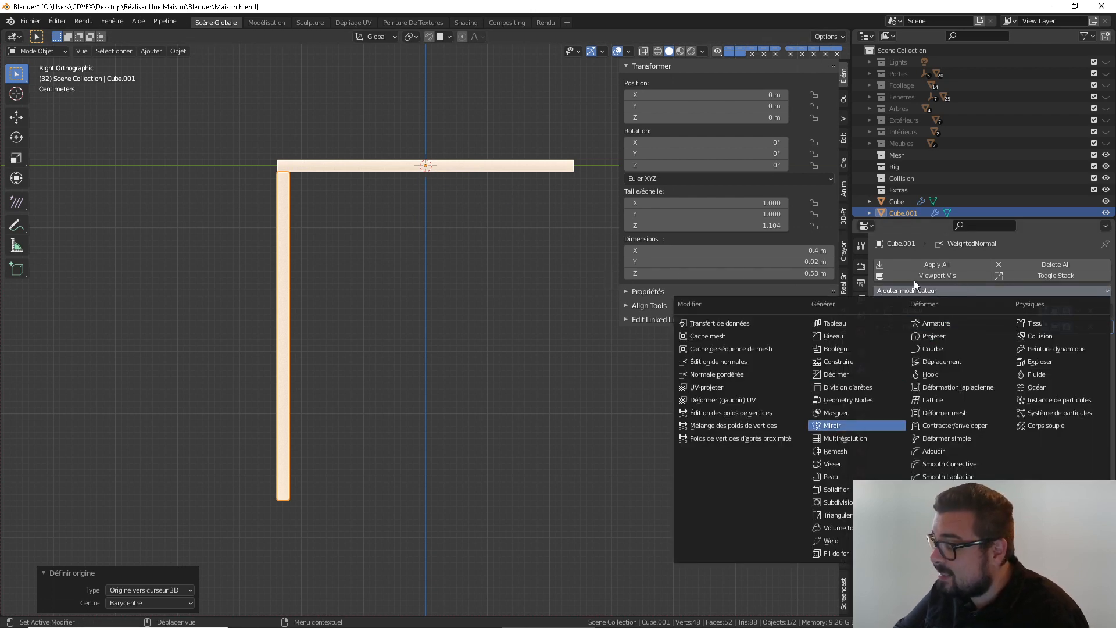
pyautogui.press('Return')
pyautogui.click(1031, 360)
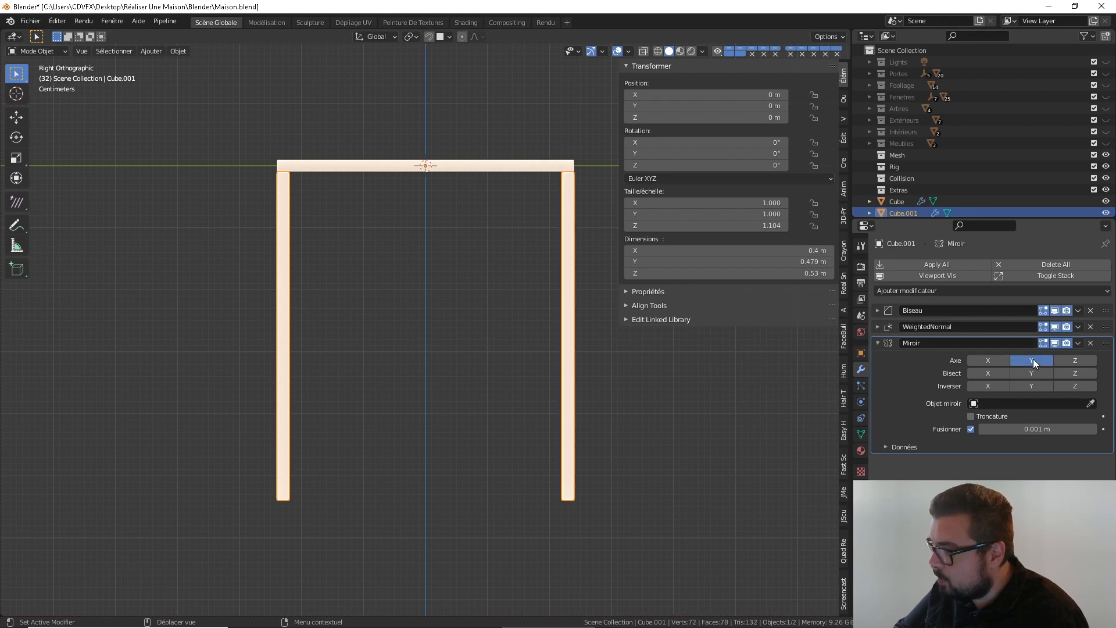
# Examine how the mirrored side panel's upper corner lines up with the top slab's end
pyautogui.scroll(-1, 570, 193)
pyautogui.keyDown('shift'); pyautogui.moveTo(563, 195); pyautogui.dragTo(480, 273, button='middle'); pyautogui.keyUp('shift')
pyautogui.scroll(-1, 480, 230)
pyautogui.scroll(4, 480, 230)
pyautogui.scroll(4, 481, 273)
pyautogui.keyDown('shift'); pyautogui.moveTo(528, 197); pyautogui.dragTo(494, 300, button='middle'); pyautogui.keyUp('shift')
pyautogui.scroll(3, 494, 300)
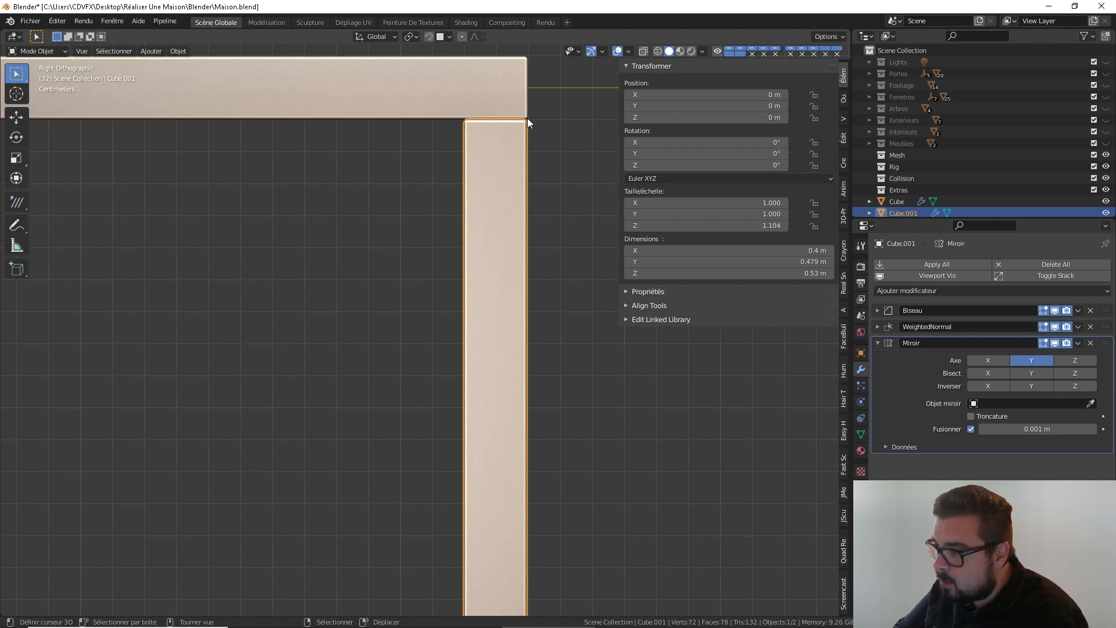
pyautogui.scroll(-1, 404, 201)
pyautogui.scroll(-3, 361, 224)
pyautogui.keyDown('shift'); pyautogui.moveTo(360, 225); pyautogui.dragTo(448, 190, button='middle'); pyautogui.keyUp('shift')
pyautogui.scroll(1, 448, 190)
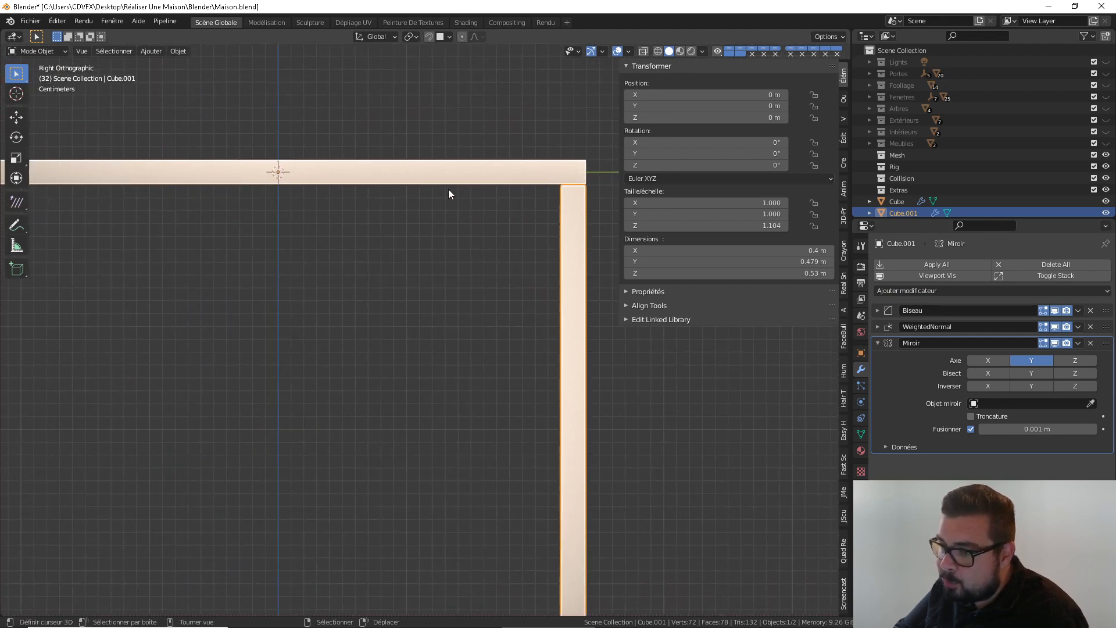
pyautogui.scroll(-2, 339, 214)
pyautogui.keyDown('shift'); pyautogui.moveTo(339, 214); pyautogui.dragTo(413, 191, button='middle'); pyautogui.keyUp('shift')
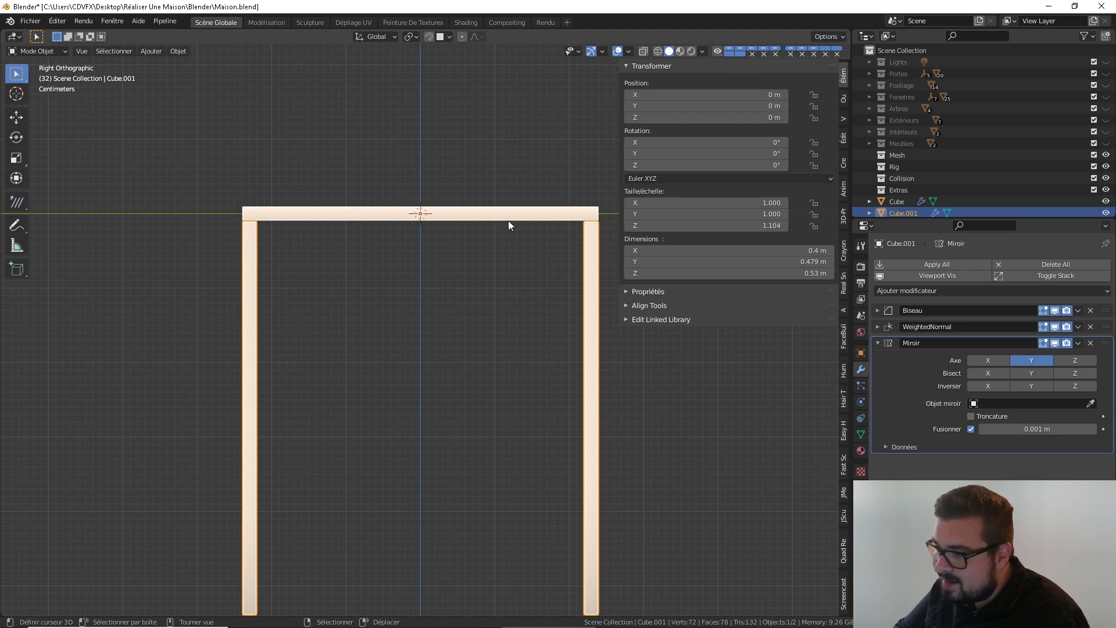
# Apply the side panels' Mirror modifier, rotation and scale, and set their origin to geometry
pyautogui.keyDown('shift'); pyautogui.moveTo(464, 273); pyautogui.dragTo(423, 249, button='middle'); pyautogui.keyUp('shift')
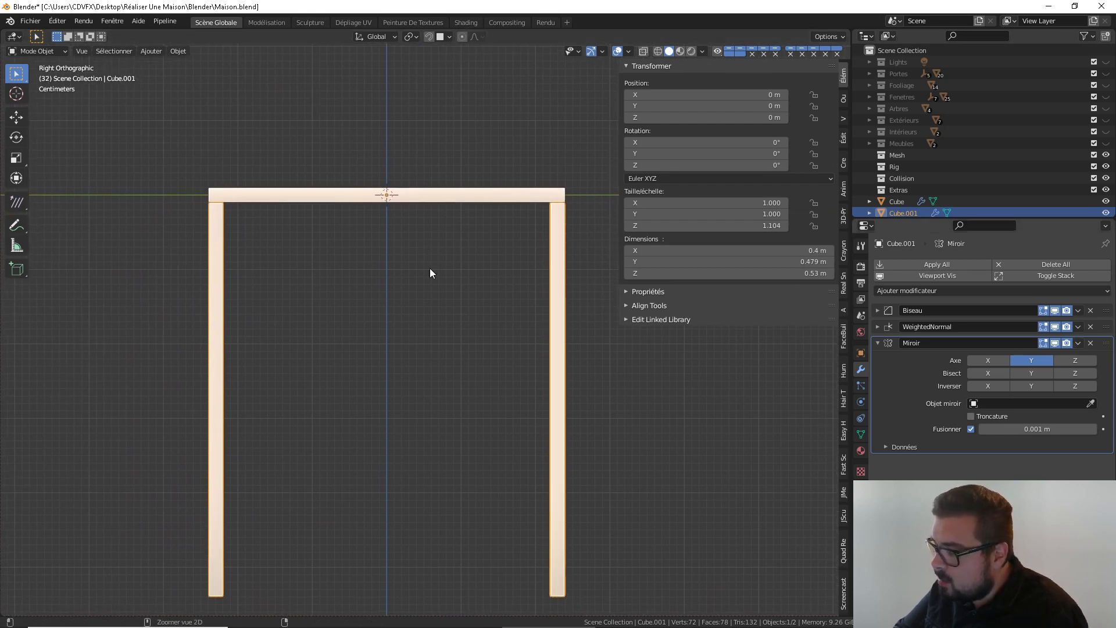
pyautogui.hotkey('ctrl', 'a')
pyautogui.press('q')
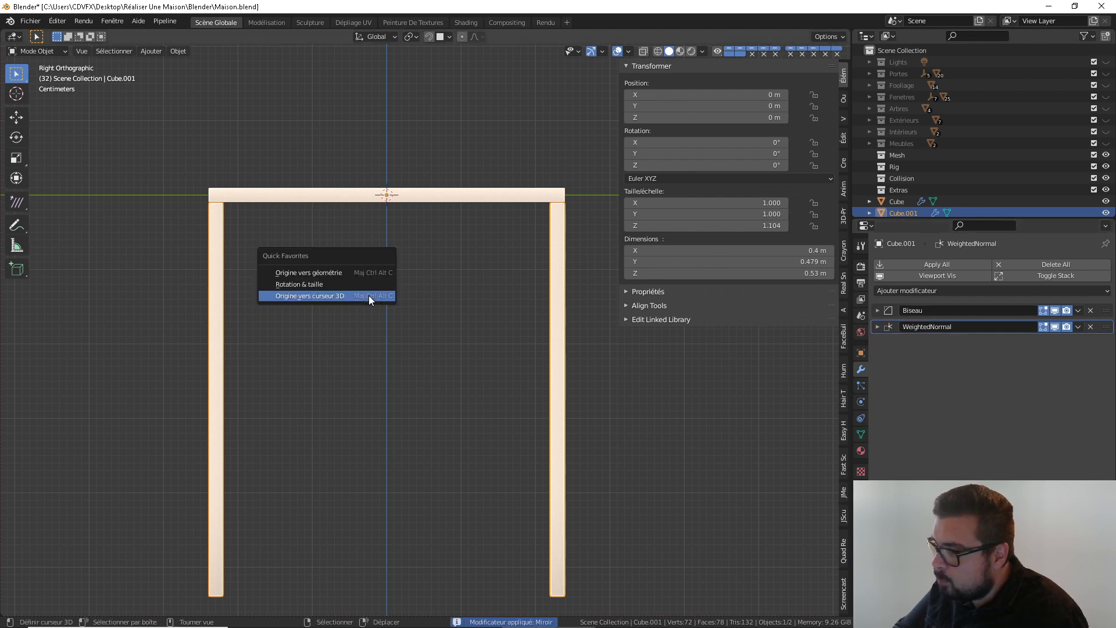
pyautogui.click(316, 284)
pyautogui.press('q')
pyautogui.click(315, 283)
# Unwrap the side panels' whole mesh in Edit mode
pyautogui.press('Tab')
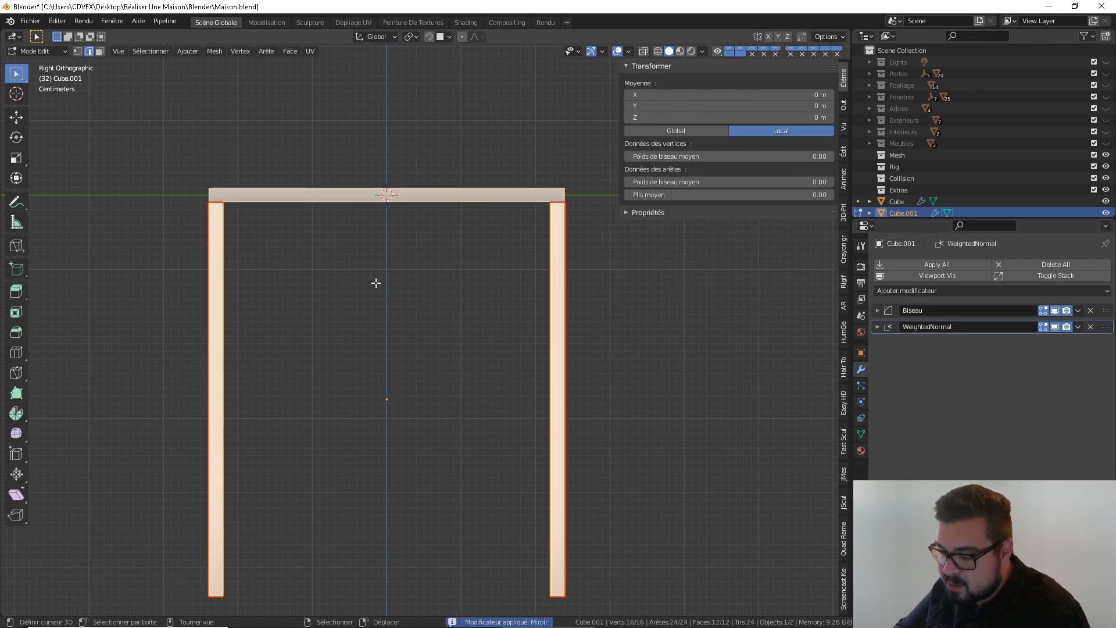
pyautogui.press('u')
pyautogui.click(340, 214)
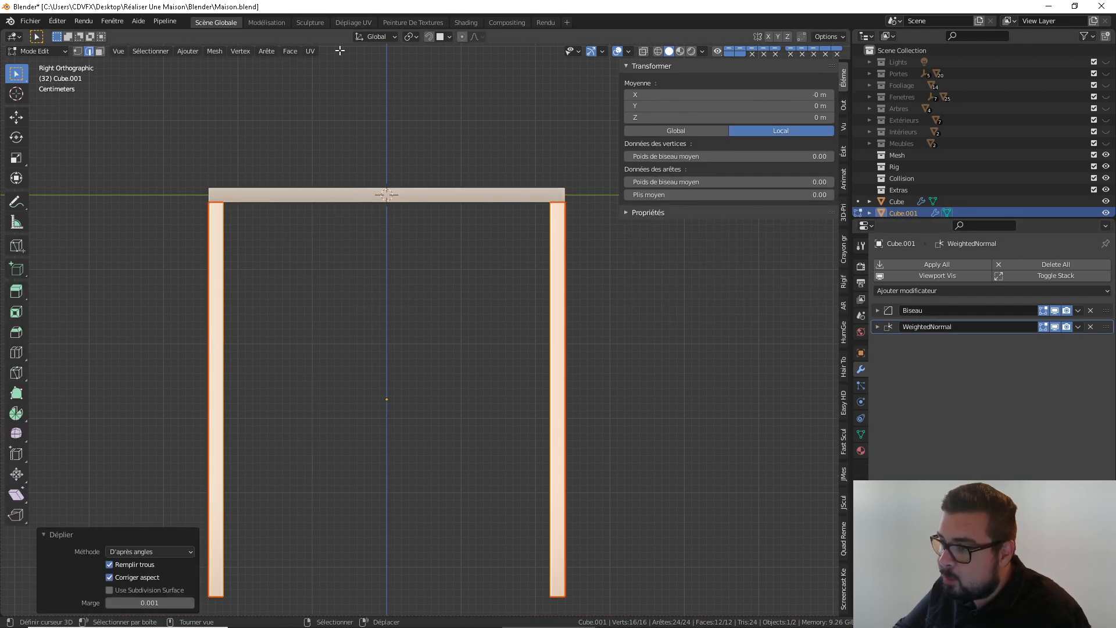
# In the UV editing workspace, rotate the side panels' horizontally laid UV island by 90°
pyautogui.click(353, 22)
pyautogui.hotkey('alt', 'a')
pyautogui.press('l')
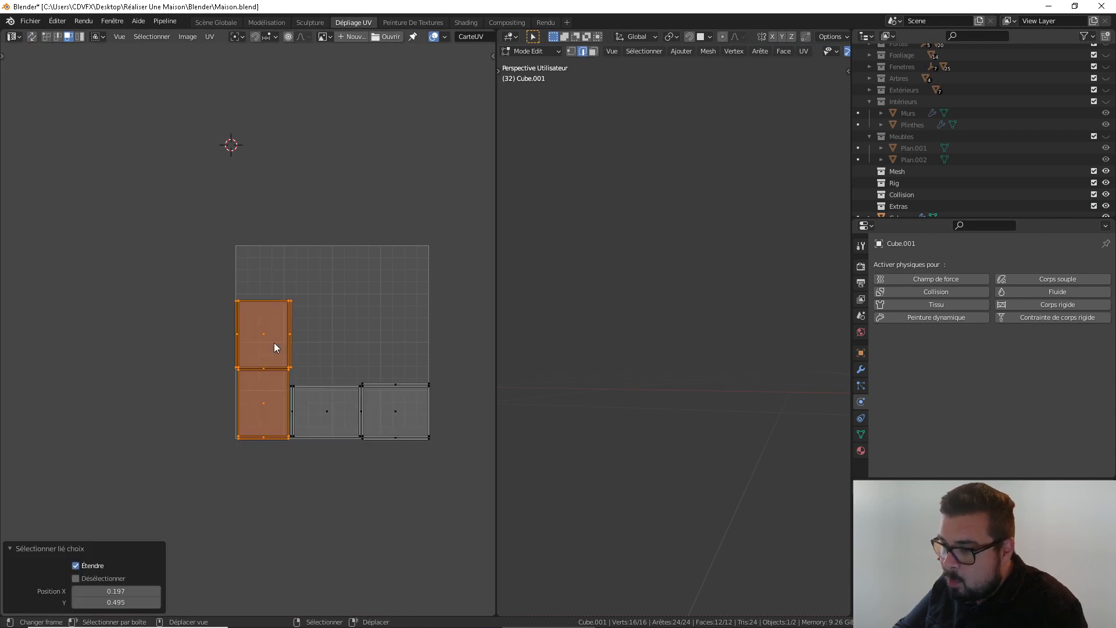
pyautogui.hotkey('alt', 'a')
pyautogui.press('l')
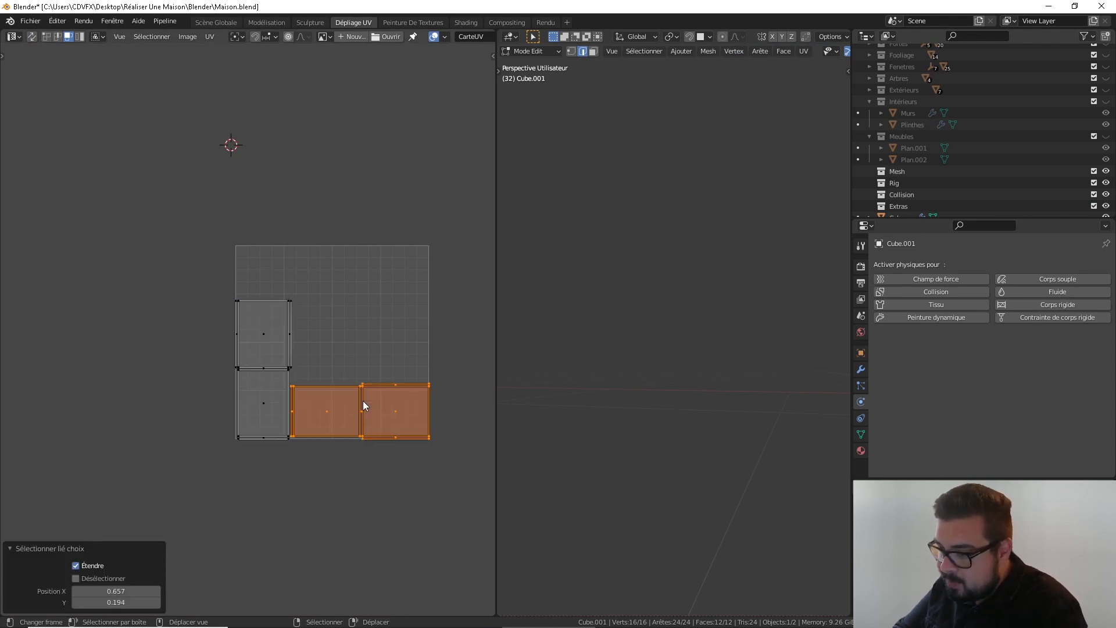
pyautogui.press('q')
pyautogui.write('r90')
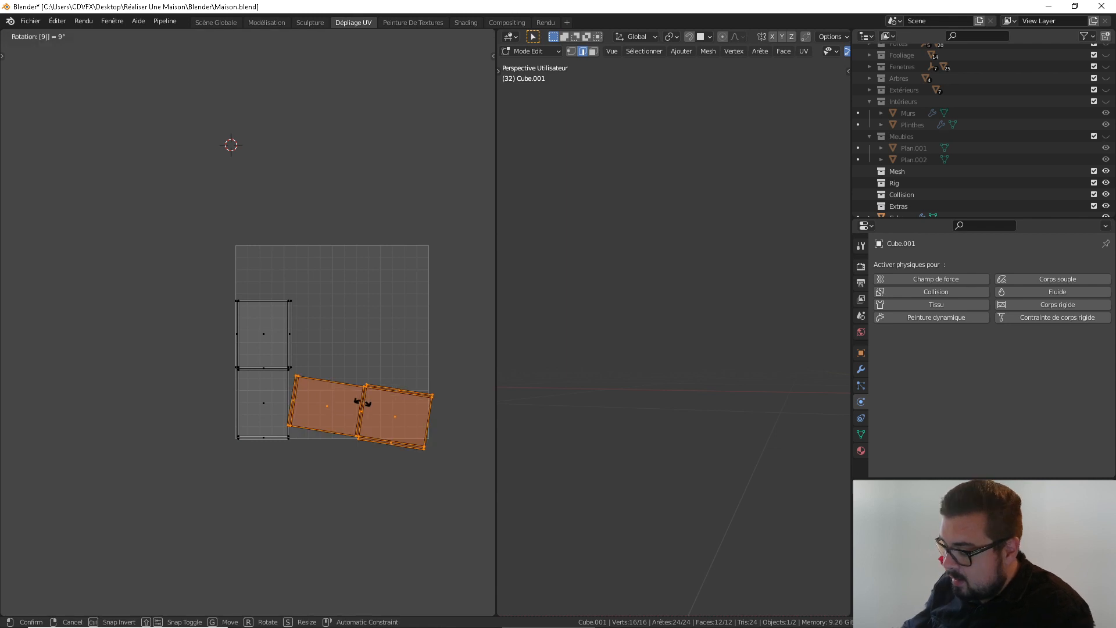
pyautogui.press('Return')
# Pack all the side panels' UV islands into the UV square and return to Object mode in the Scène Globale workspace
pyautogui.hotkey('alt', 'a')
pyautogui.press('a')
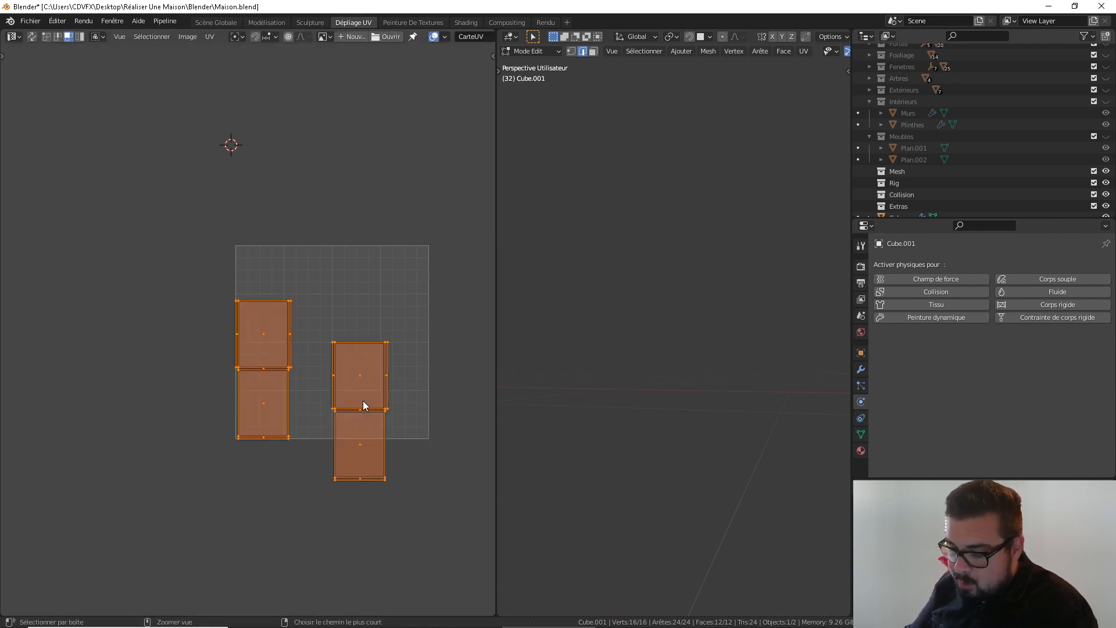
pyautogui.hotkey('ctrl', 'p')
pyautogui.press('Tab')
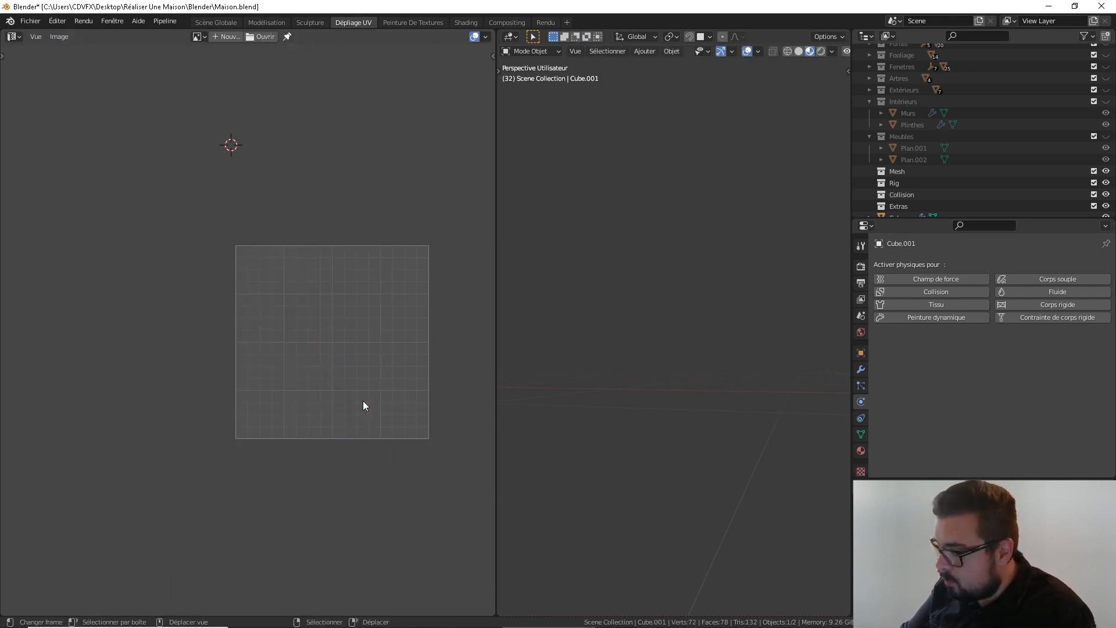
pyautogui.press('Tab')
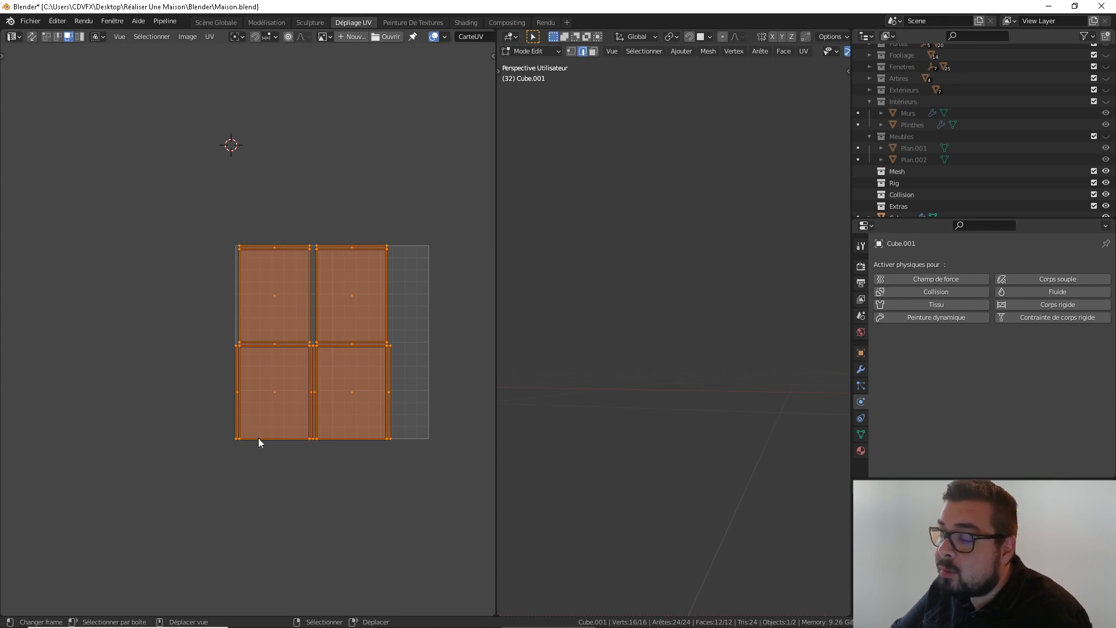
pyautogui.press('Tab')
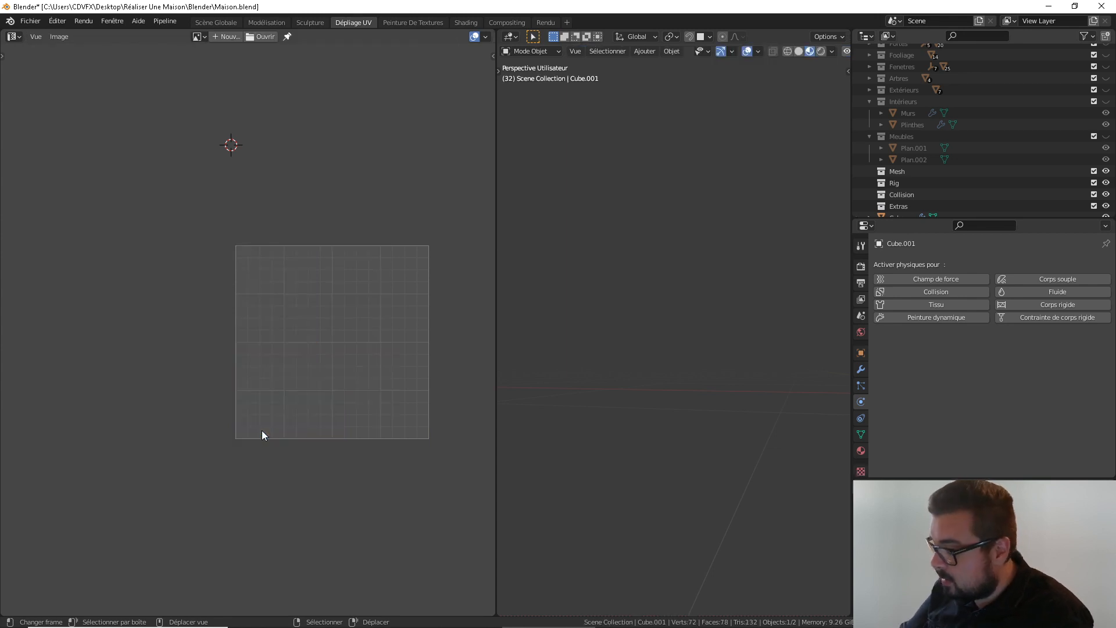
pyautogui.click(214, 23)
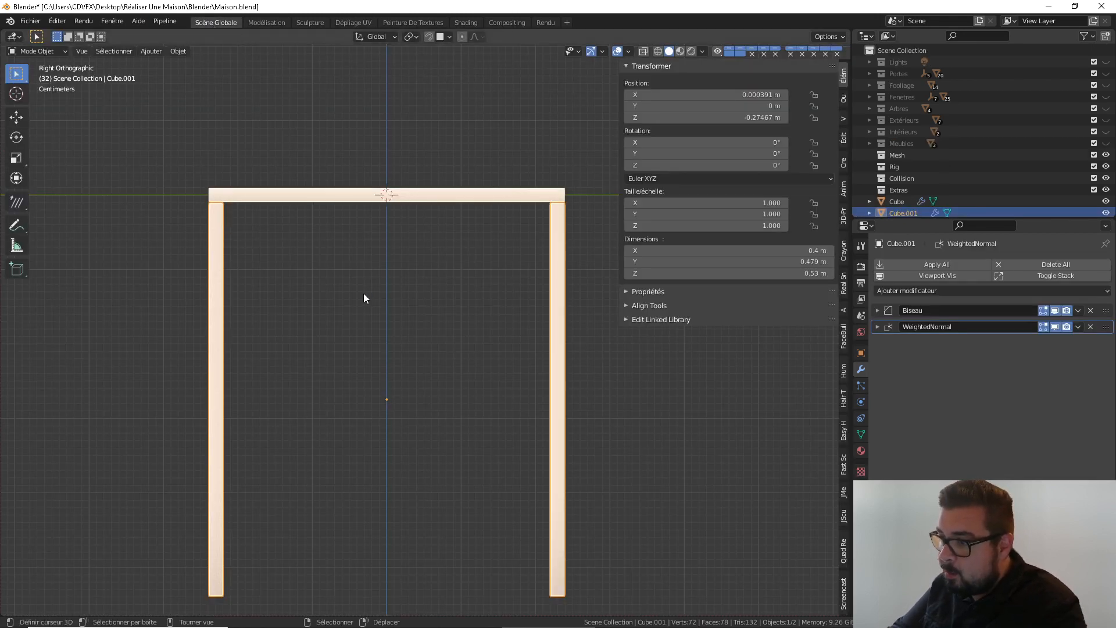
# Duplicate the top slab and rotate the copy 90° about the global Y axis so it stands upright
pyautogui.moveTo(364, 293); pyautogui.dragTo(211, 337, button='middle')
pyautogui.scroll(-4, 399, 308)
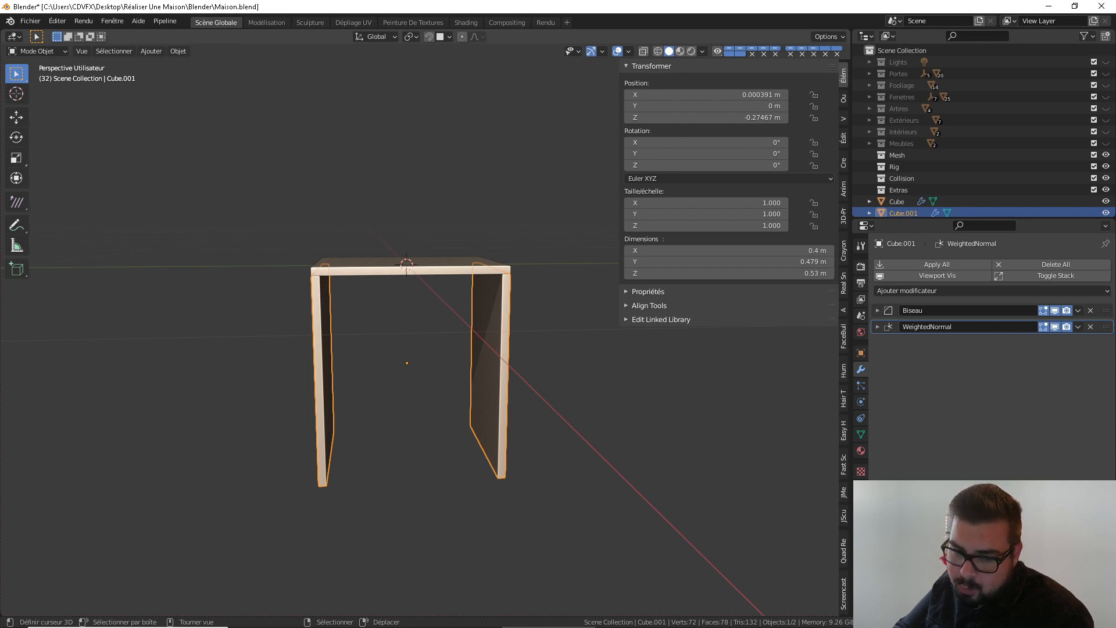
pyautogui.moveTo(386, 298); pyautogui.dragTo(383, 265, button='middle')
pyautogui.click(383, 264)
pyautogui.moveTo(444, 239); pyautogui.dragTo(417, 263, button='middle')
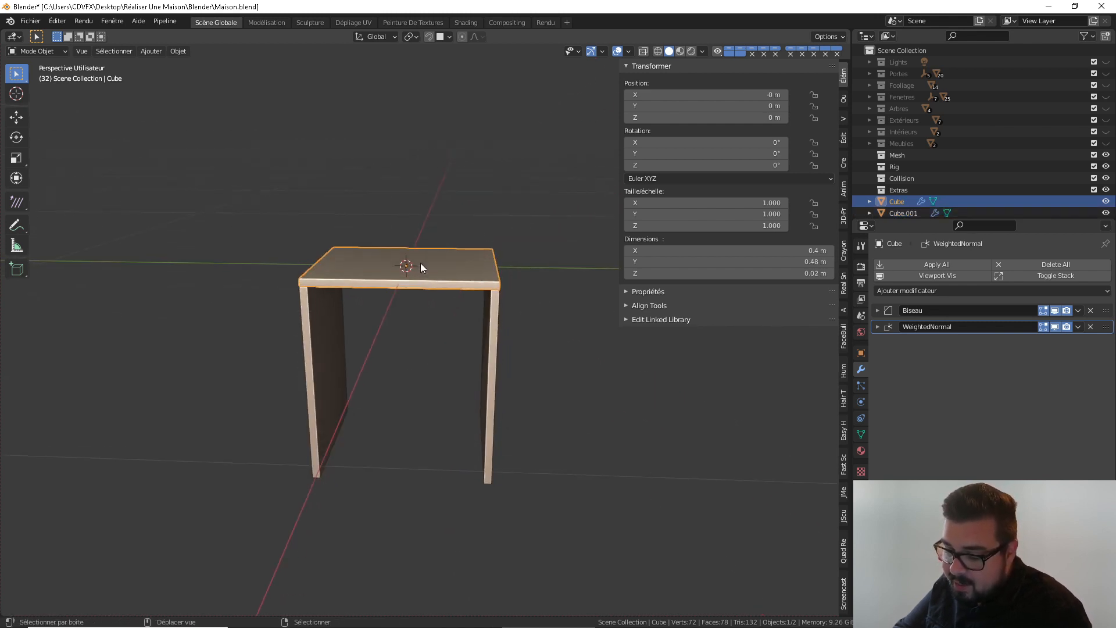
pyautogui.hotkey('shift', 'd')
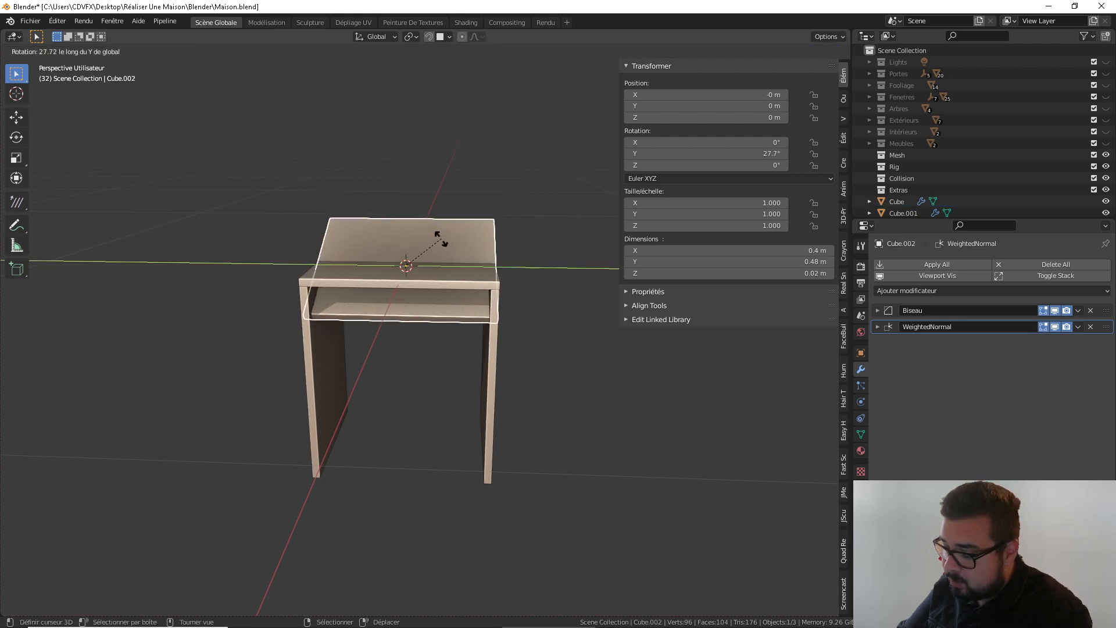
pyautogui.write('ry90')
pyautogui.press('Return')
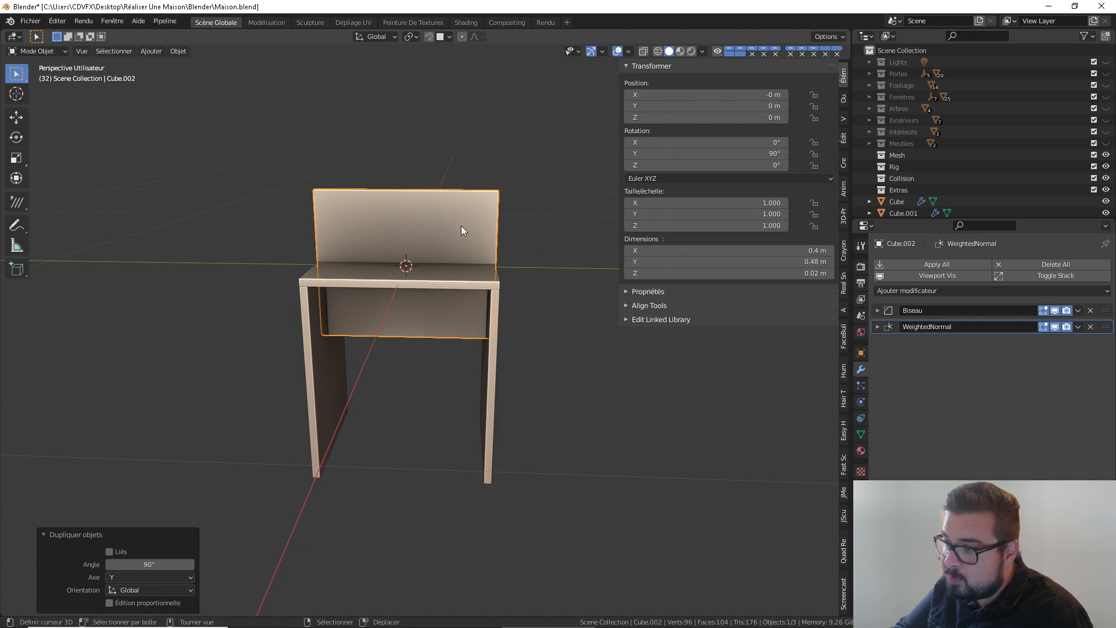
# Try setting the upright panel's X dimension to 0.36 m, and undo it
pyautogui.click(789, 251)
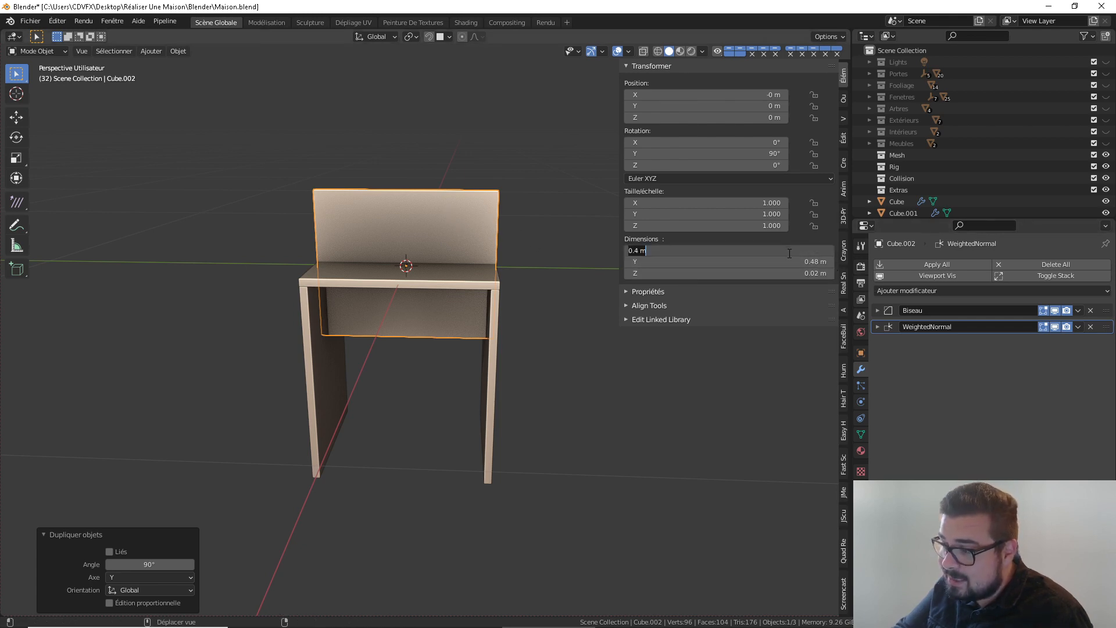
pyautogui.write('0.36')
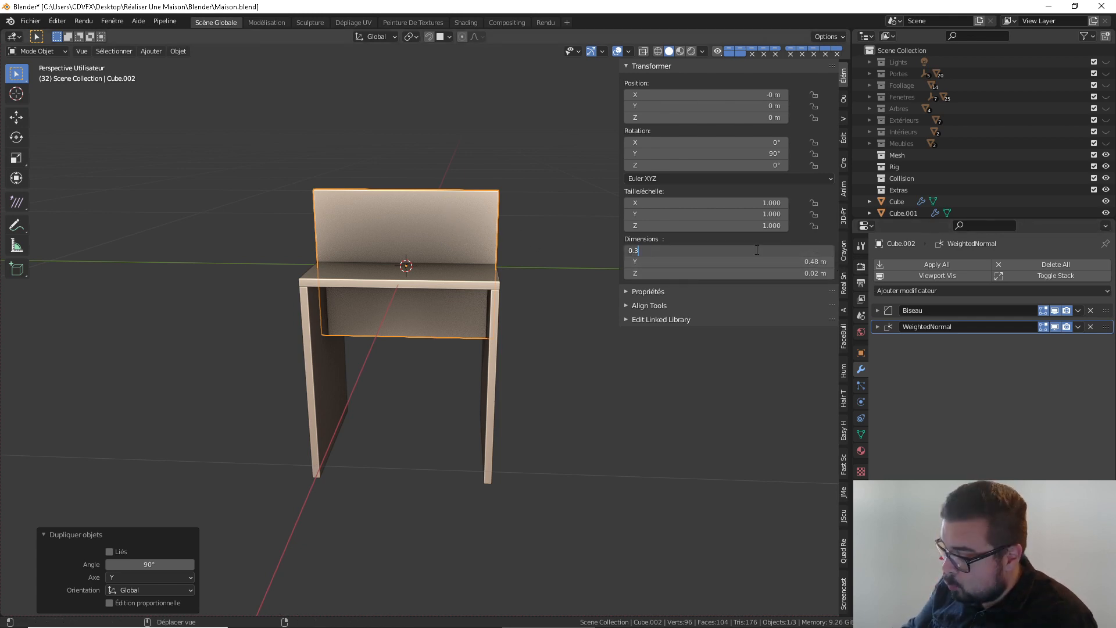
pyautogui.press('Return')
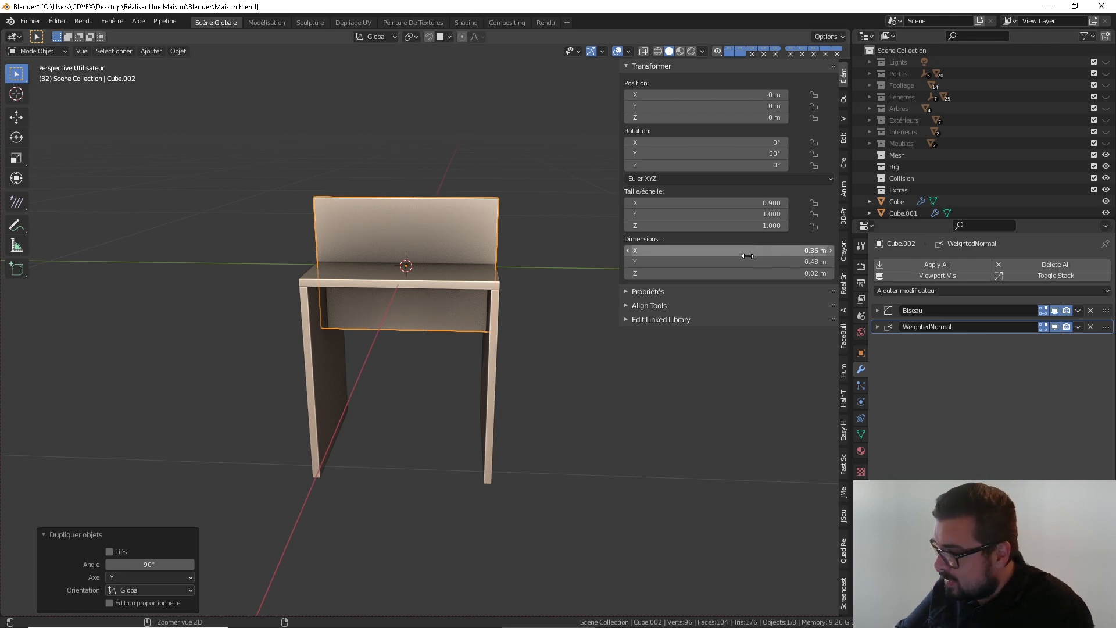
pyautogui.hotkey('ctrl', 'z')
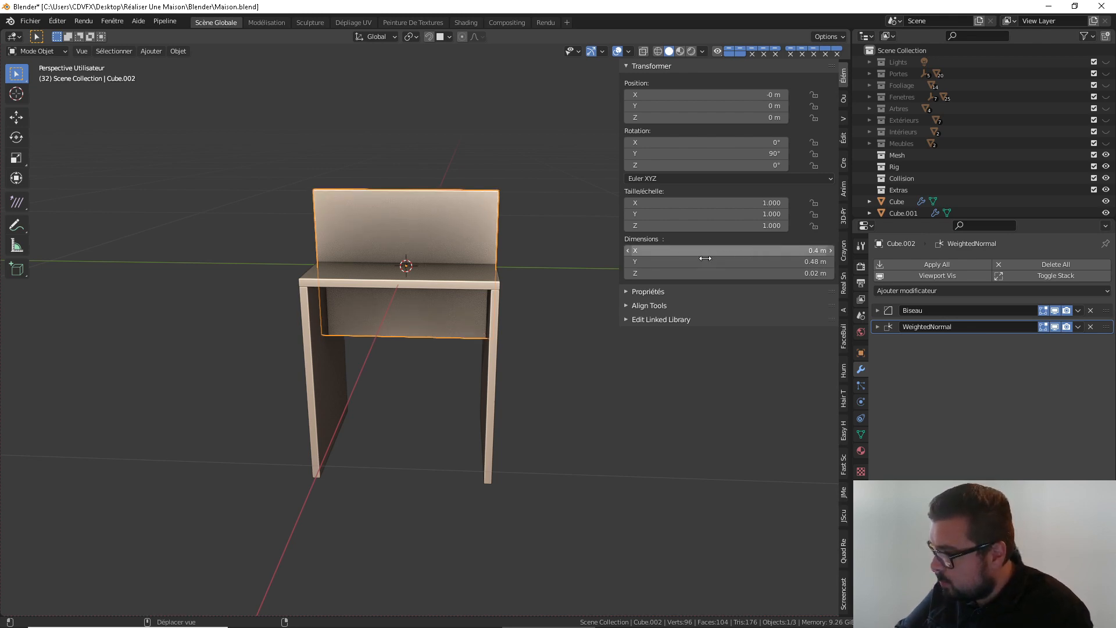
# Apply the upright panel's rotation and scale and set its origin to geometry
pyautogui.press('q')
pyautogui.click(360, 250)
pyautogui.press('q')
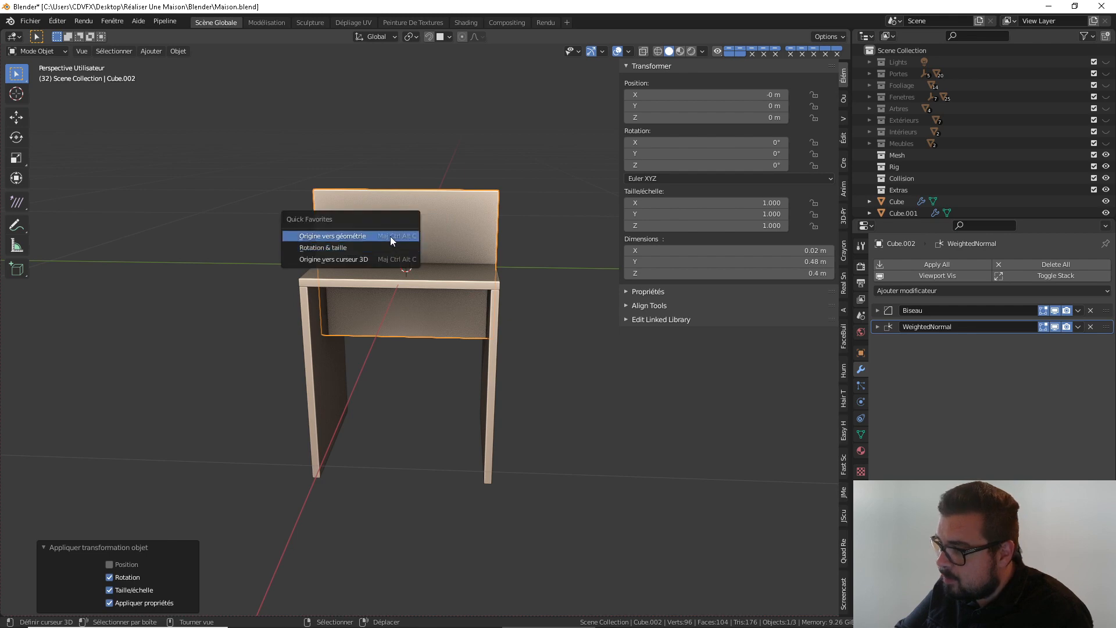
pyautogui.click(390, 239)
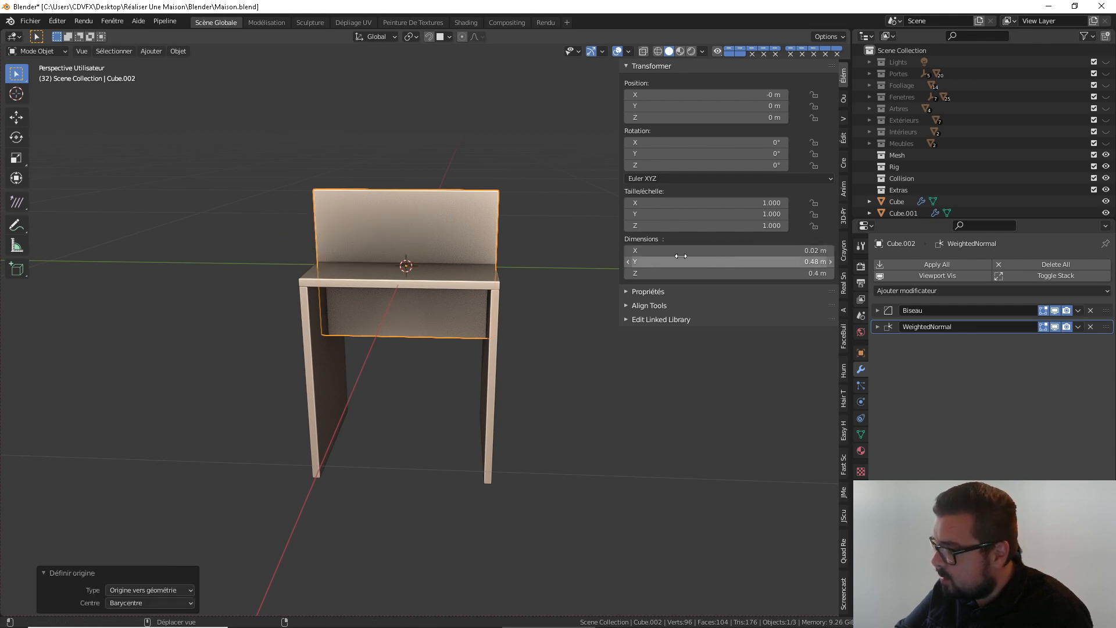
# Set the upright panel's dimensions to 0.44 m in Y and 0.53 m in Z
pyautogui.click(723, 263)
pyautogui.write('0.')
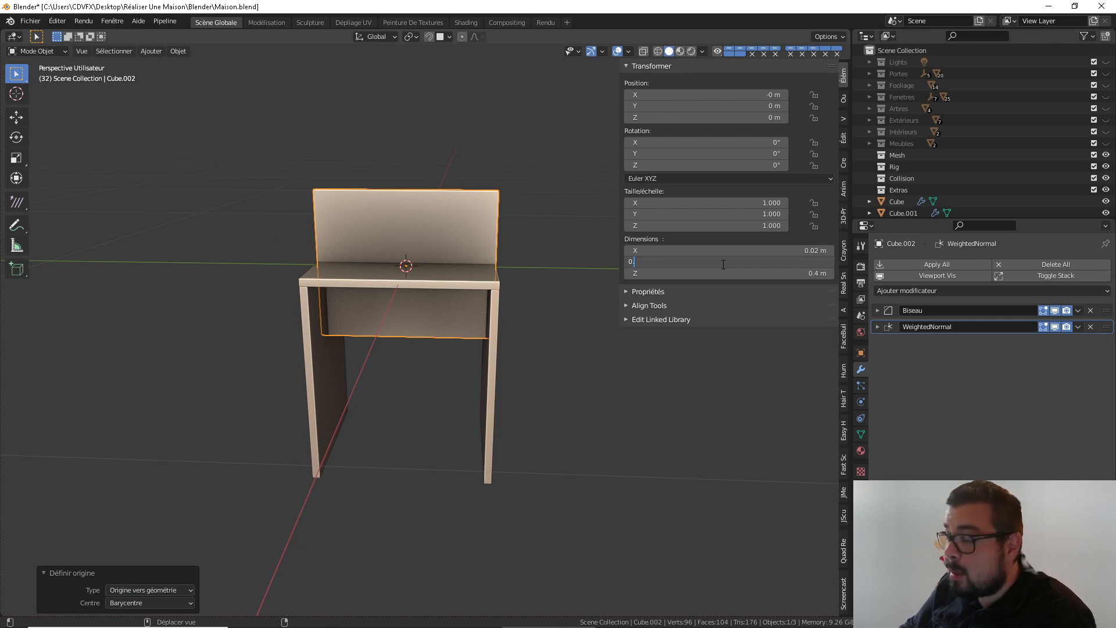
pyautogui.write('44')
pyautogui.press('Return')
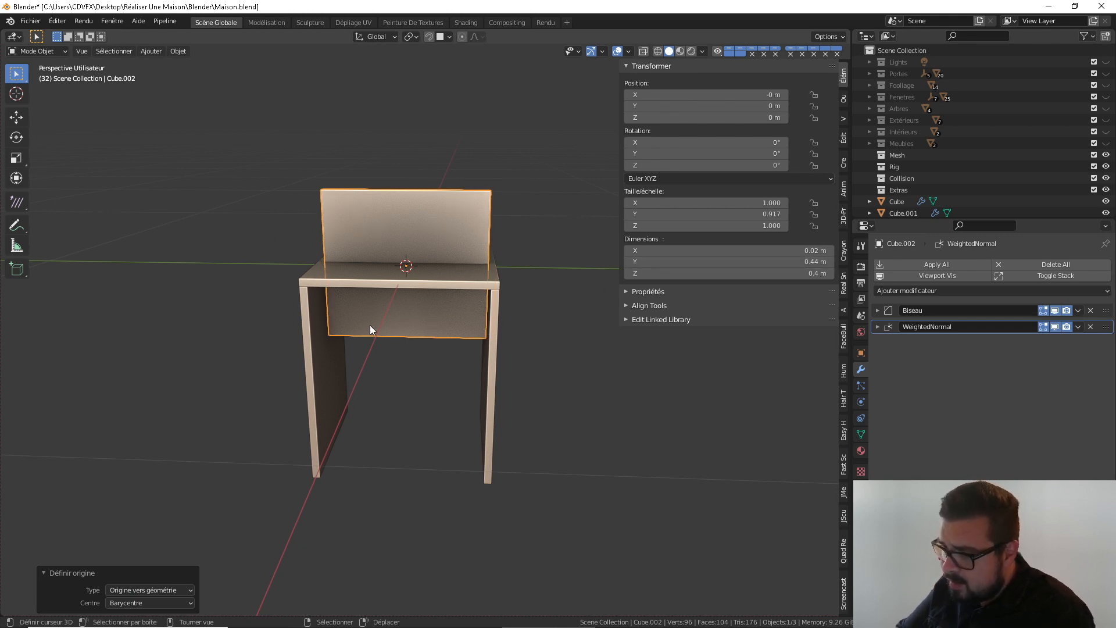
pyautogui.moveTo(369, 325); pyautogui.dragTo(399, 327, button='middle')
pyautogui.scroll(1, 361, 442)
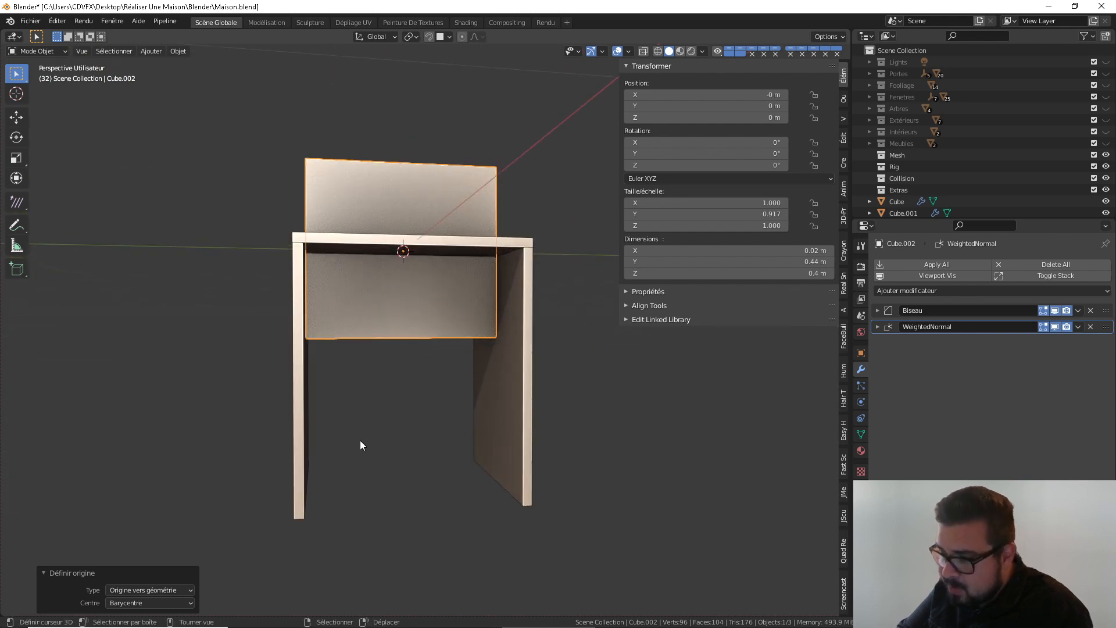
pyautogui.scroll(-1, 363, 430)
pyautogui.scroll(1, 413, 279)
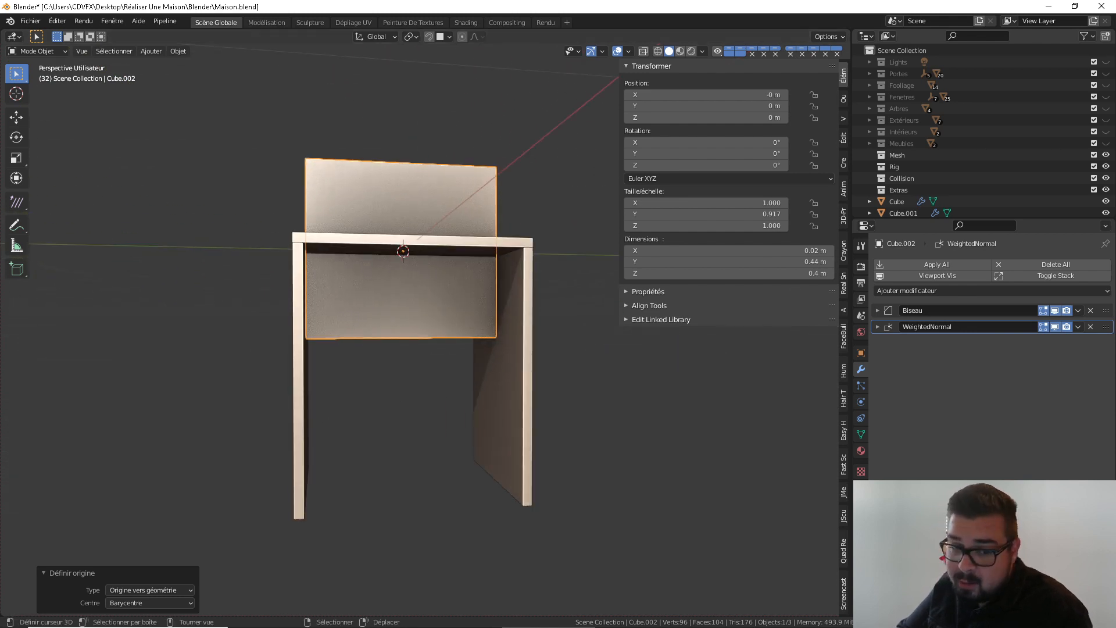
pyautogui.moveTo(766, 278); pyautogui.dragTo(765, 277)
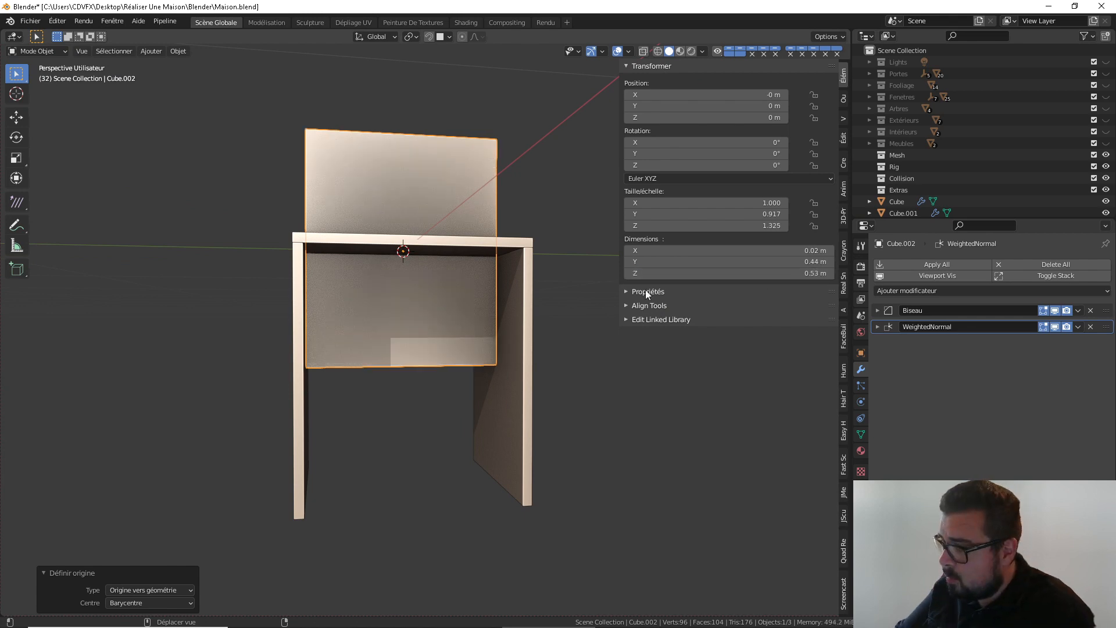
# In the right orthographic view, move the upright panel about -0.277 m along Z to sit between the side panels
pyautogui.press('KP_3')
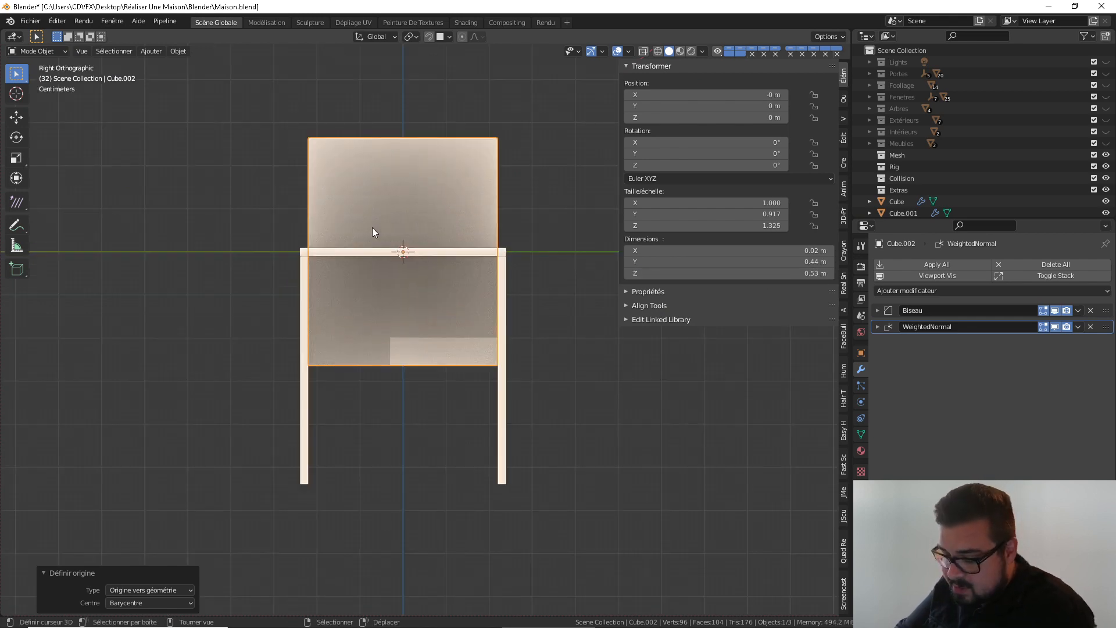
pyautogui.press('g')
pyautogui.press('z')
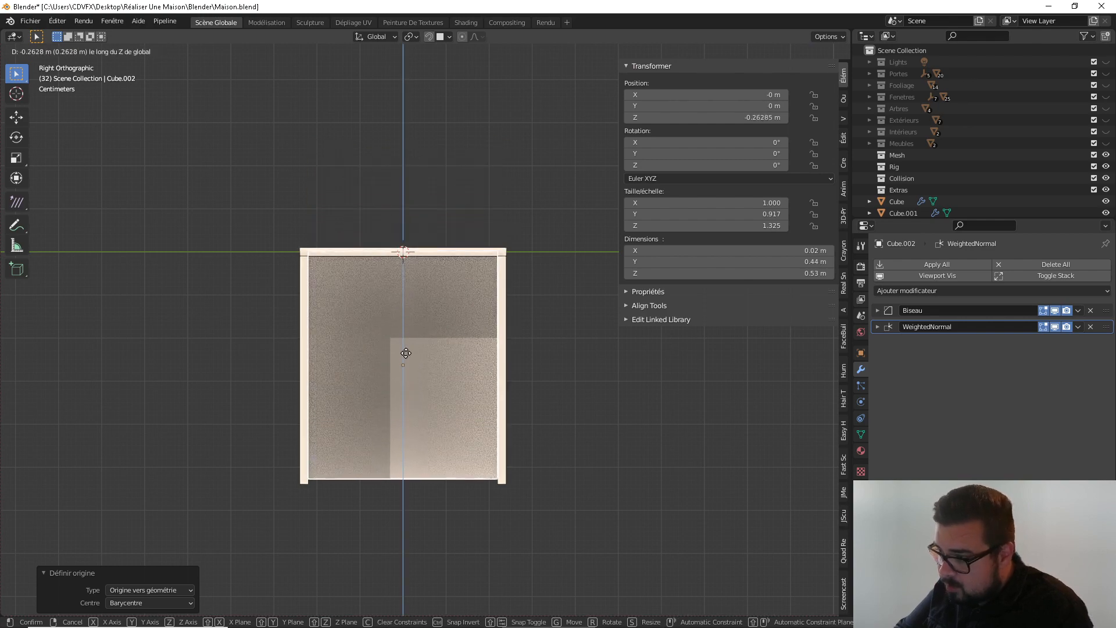
pyautogui.click(413, 410)
# Raise the upright panel about 0.0018 m along Z so its upper edge meets the top slab's underside
pyautogui.scroll(3, 478, 358)
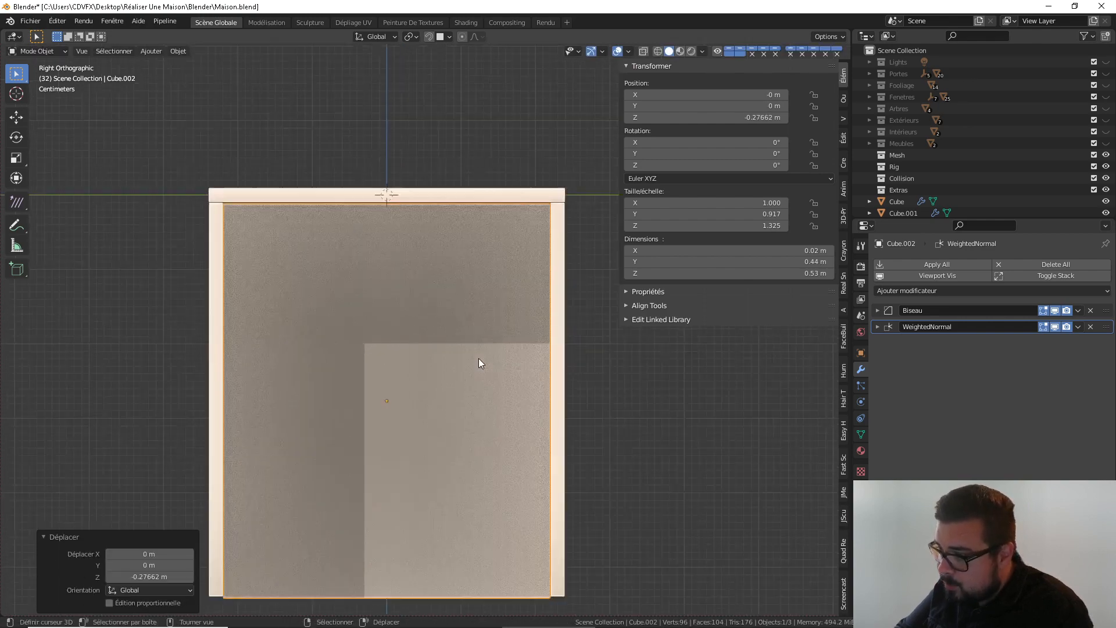
pyautogui.scroll(5, 478, 358)
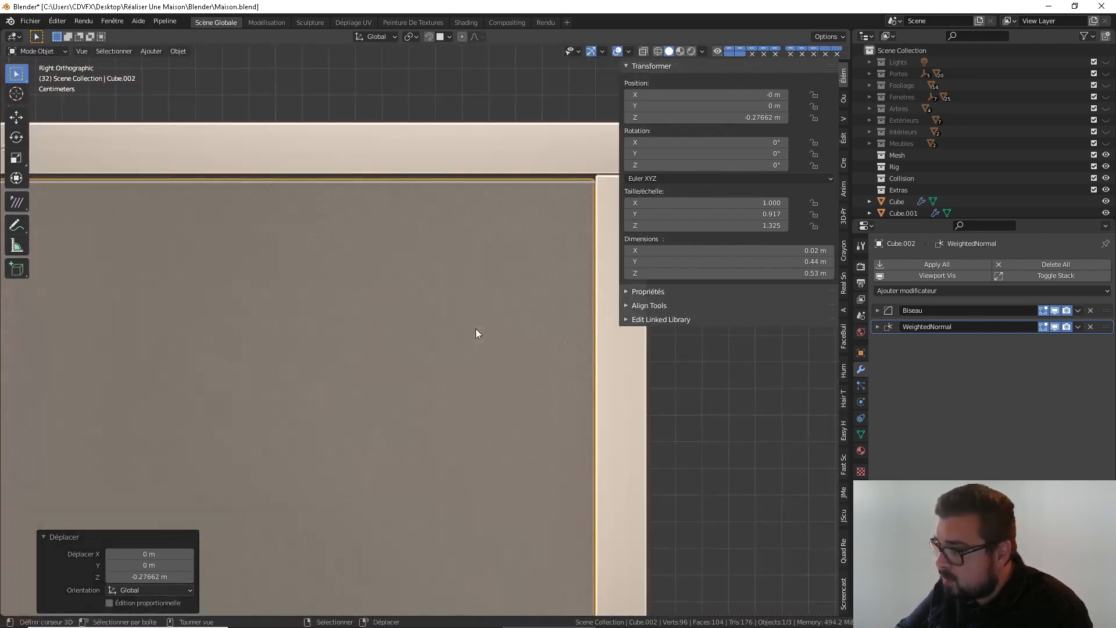
pyautogui.press('g')
pyautogui.press('z')
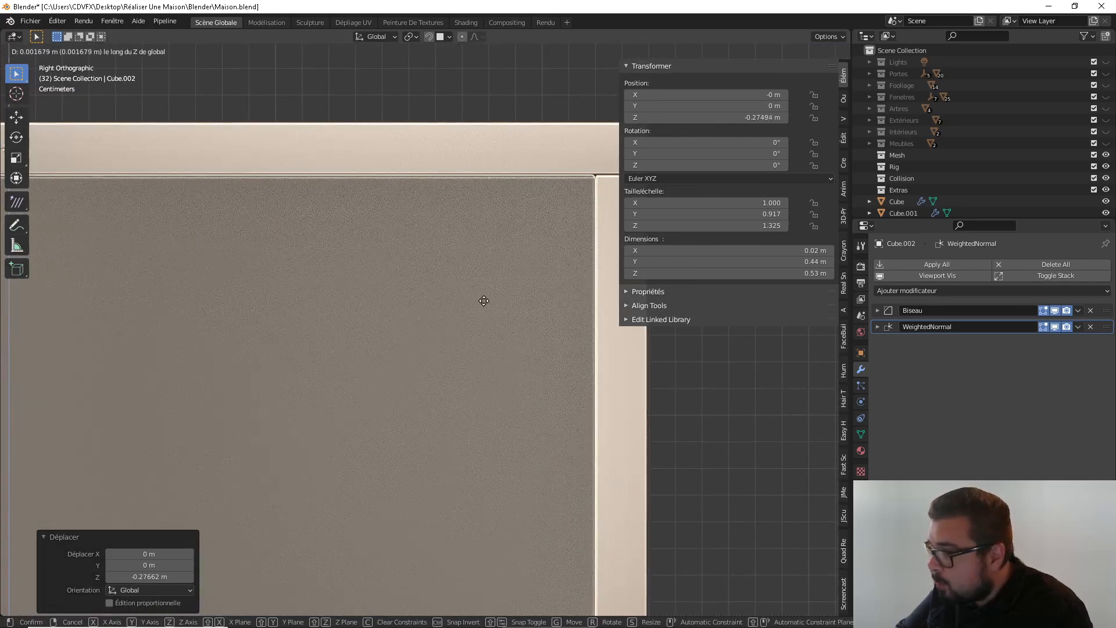
pyautogui.click(484, 294)
# Deselect everything and examine how the upright panel fits under the top slab and between the side panels
pyautogui.scroll(-1, 483, 294)
pyautogui.press('a')
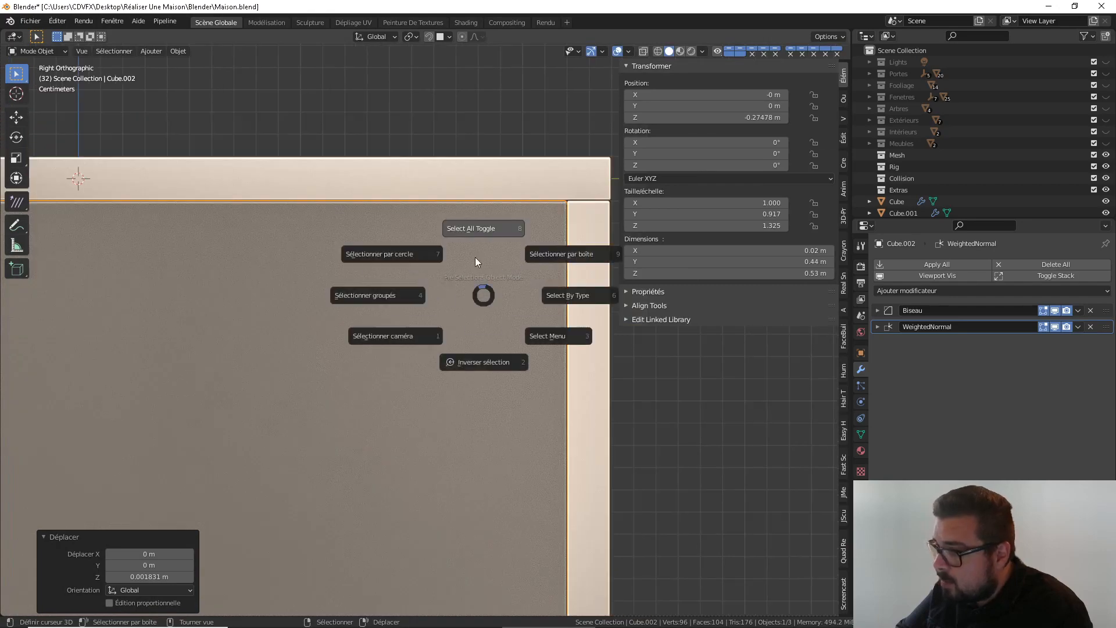
pyautogui.click(505, 227)
pyautogui.scroll(-1, 464, 263)
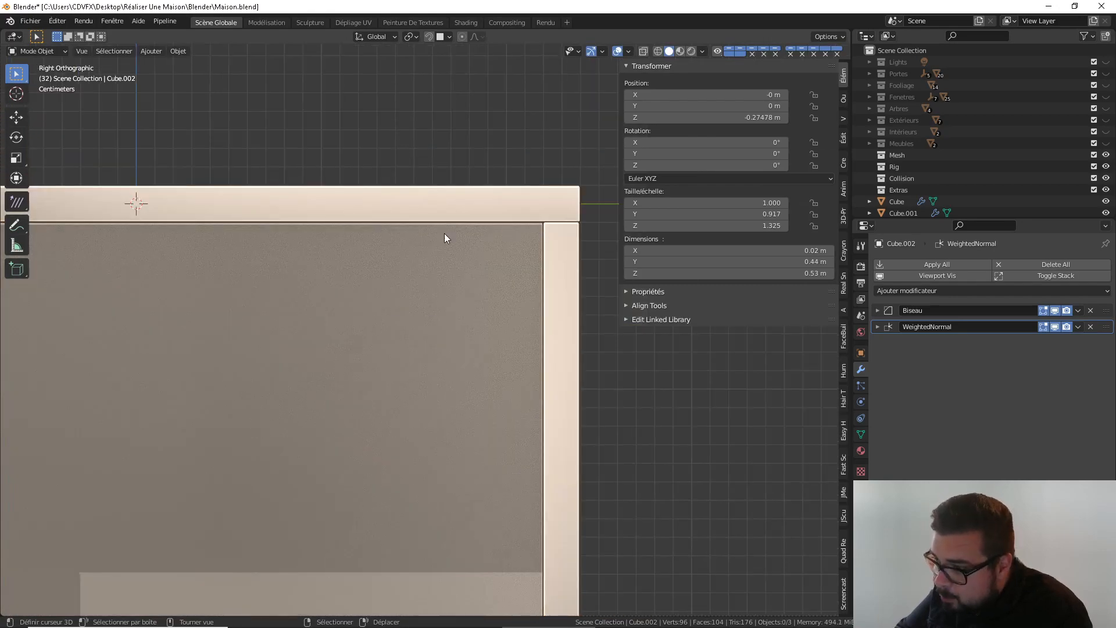
pyautogui.scroll(-4, 444, 232)
pyautogui.scroll(1, 406, 357)
pyautogui.keyDown('shift'); pyautogui.moveTo(405, 367); pyautogui.dragTo(484, 239, button='middle'); pyautogui.keyUp('shift')
pyautogui.scroll(-2, 484, 239)
pyautogui.keyDown('shift'); pyautogui.moveTo(457, 297); pyautogui.dragTo(494, 194, button='middle'); pyautogui.keyUp('shift')
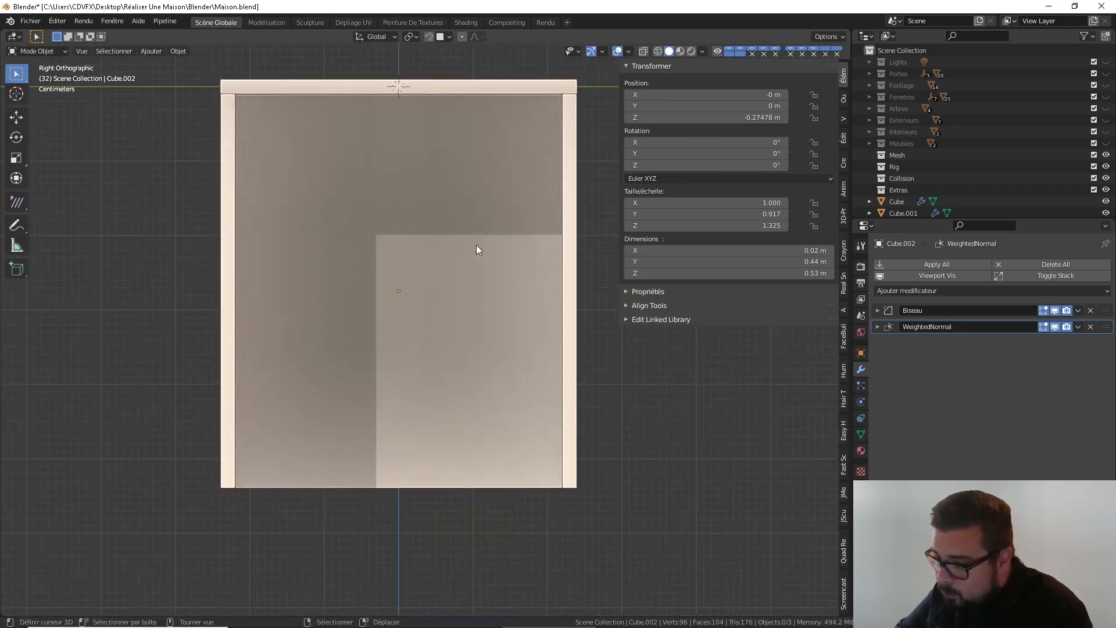
# In the top view with see-through wireframe, move the upright panel about -0.188 m along X towards the chest's rear edge
pyautogui.moveTo(444, 315); pyautogui.dragTo(473, 270, button='middle')
pyautogui.click(399, 270)
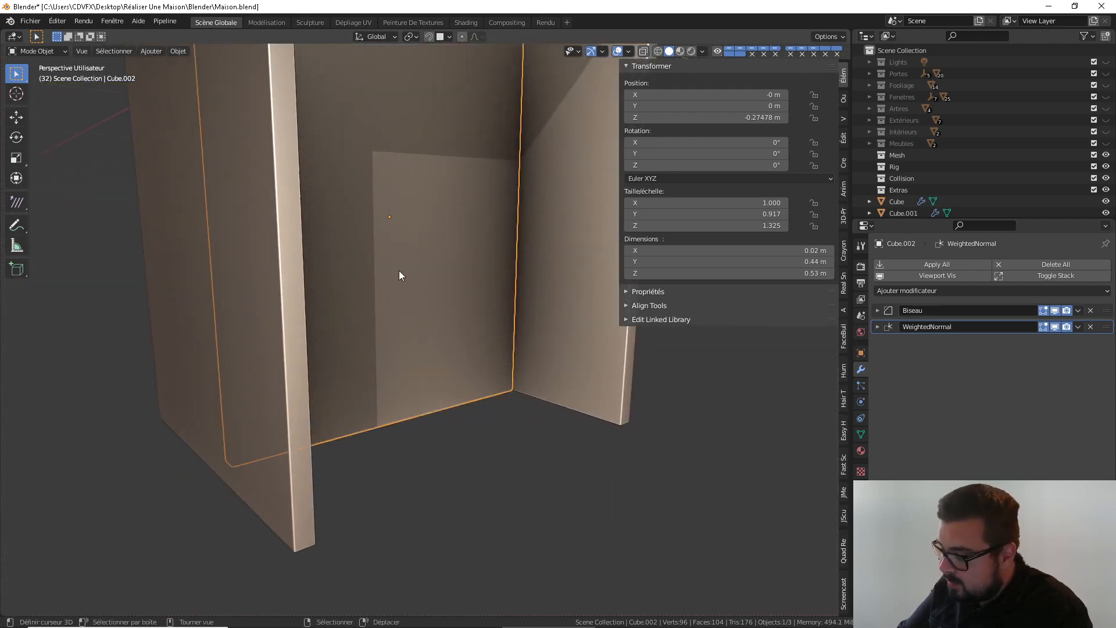
pyautogui.press('KP_7')
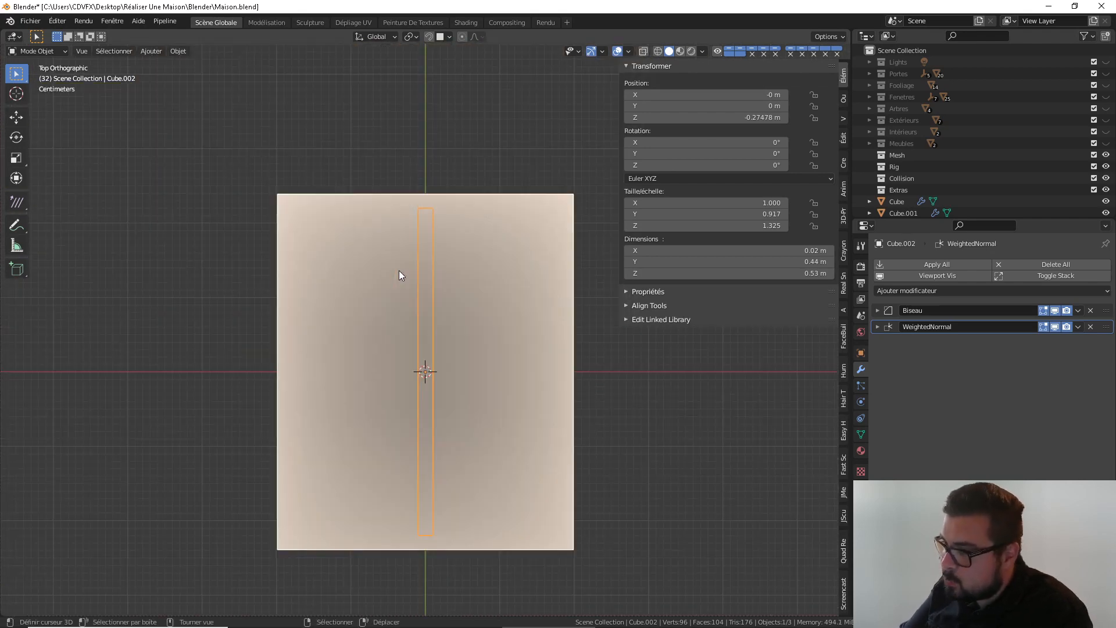
pyautogui.click(644, 52)
pyautogui.click(658, 51)
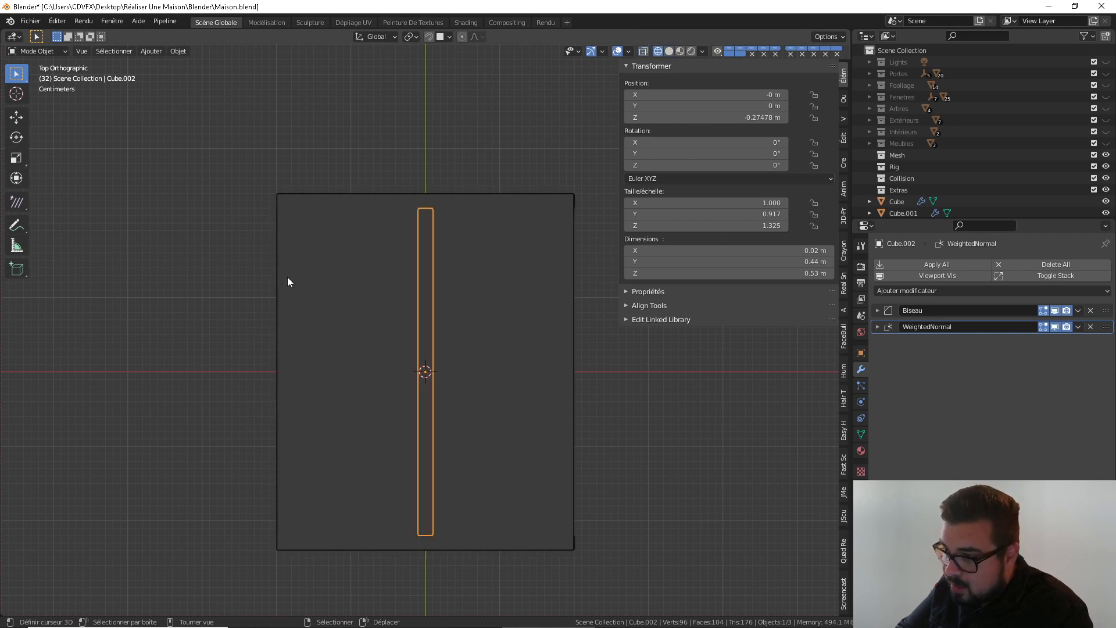
pyautogui.click(643, 53)
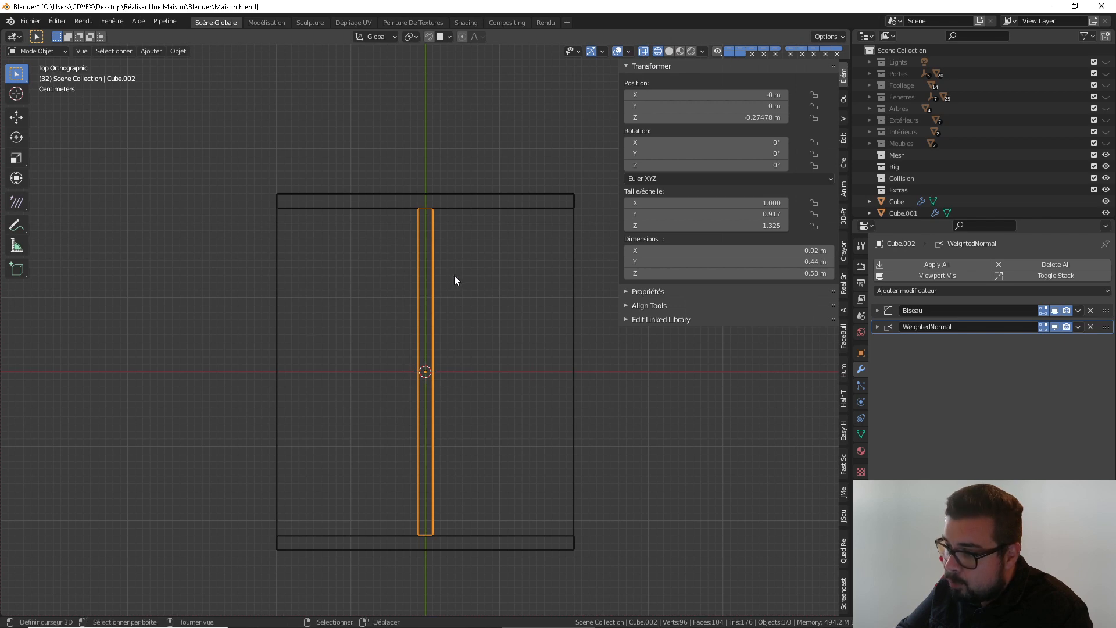
pyautogui.press('g')
pyautogui.press('x')
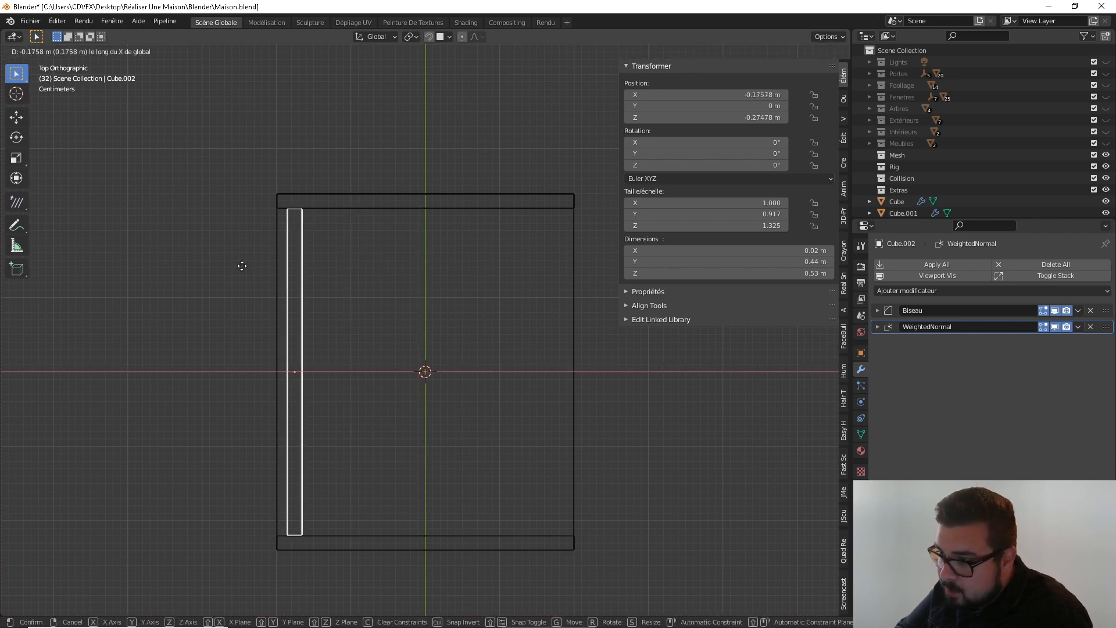
pyautogui.click(158, 271)
# Shift the upright panel about -0.0014 m further along X, flush with the rear edges of the side panels
pyautogui.press('KP_Decimal')
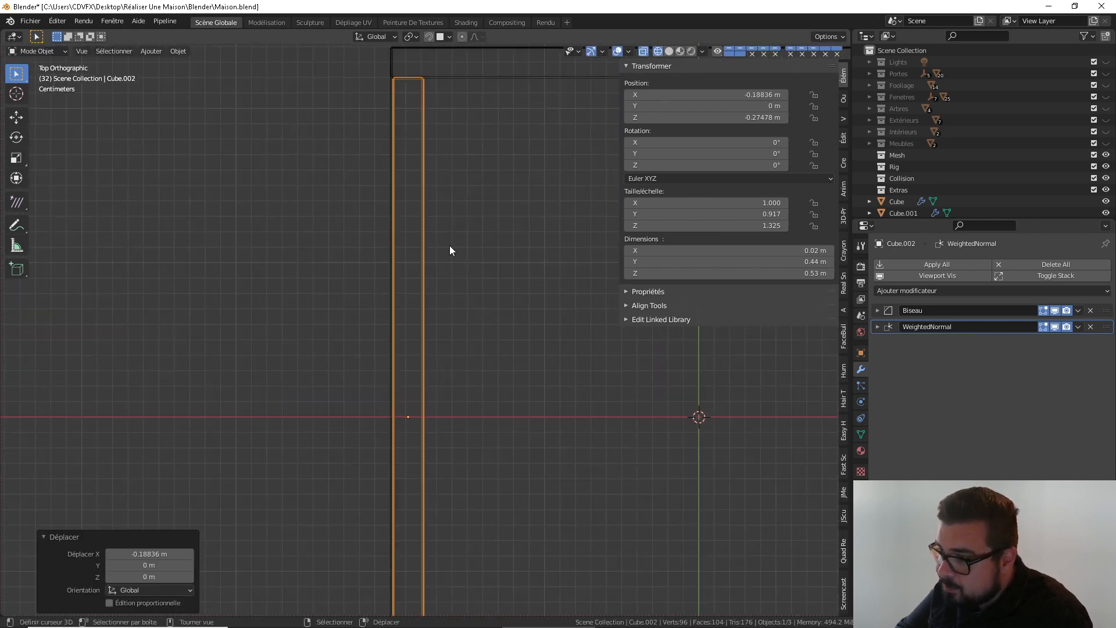
pyautogui.keyDown('shift'); pyautogui.moveTo(481, 233); pyautogui.dragTo(480, 353, button='middle'); pyautogui.keyUp('shift')
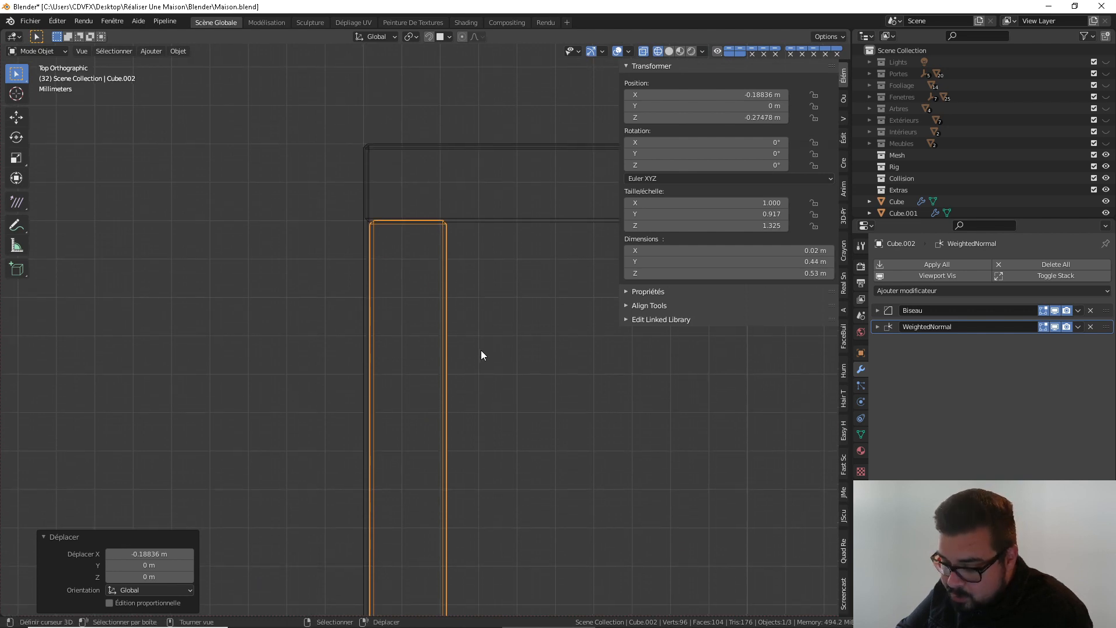
pyautogui.press('g')
pyautogui.press('x')
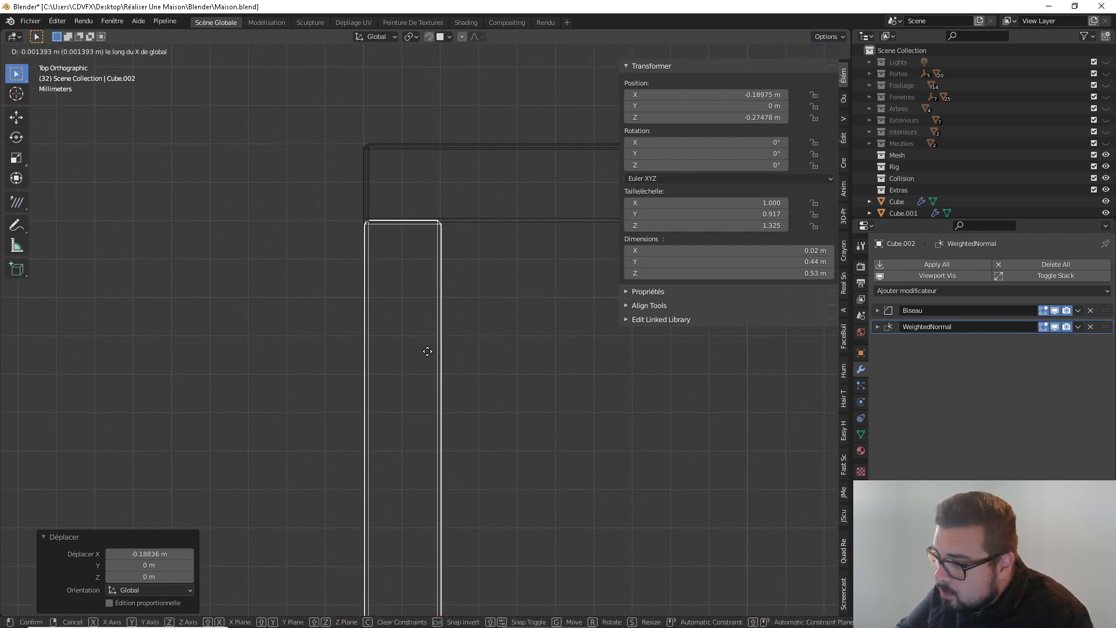
pyautogui.click(428, 351)
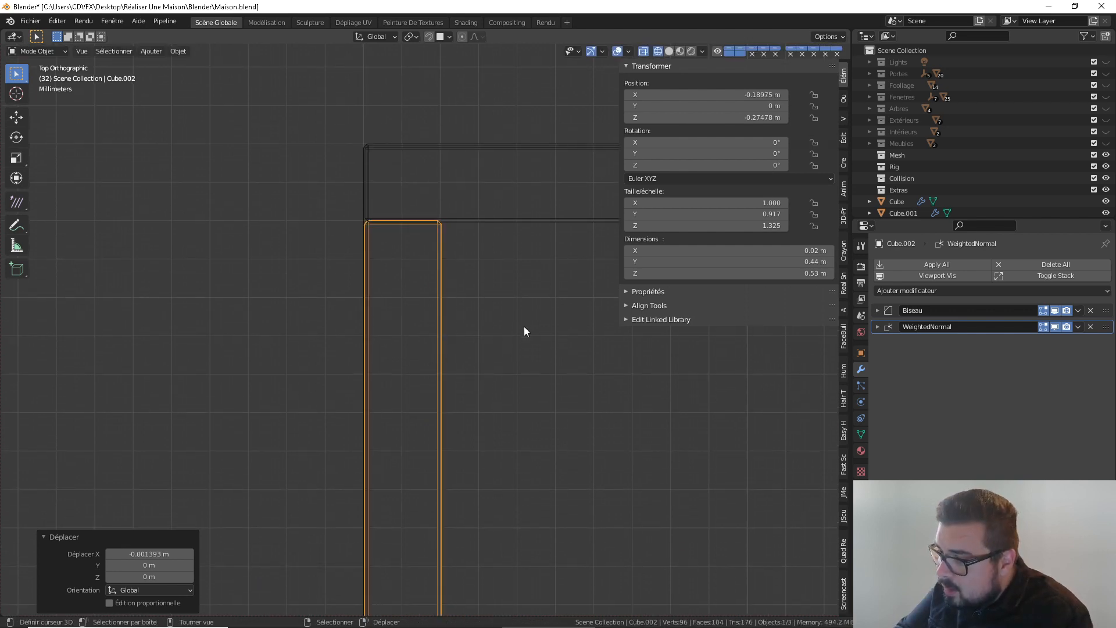
# Restore solid shading with X-ray off and clear the selection
pyautogui.moveTo(524, 326); pyautogui.dragTo(473, 253, button='middle')
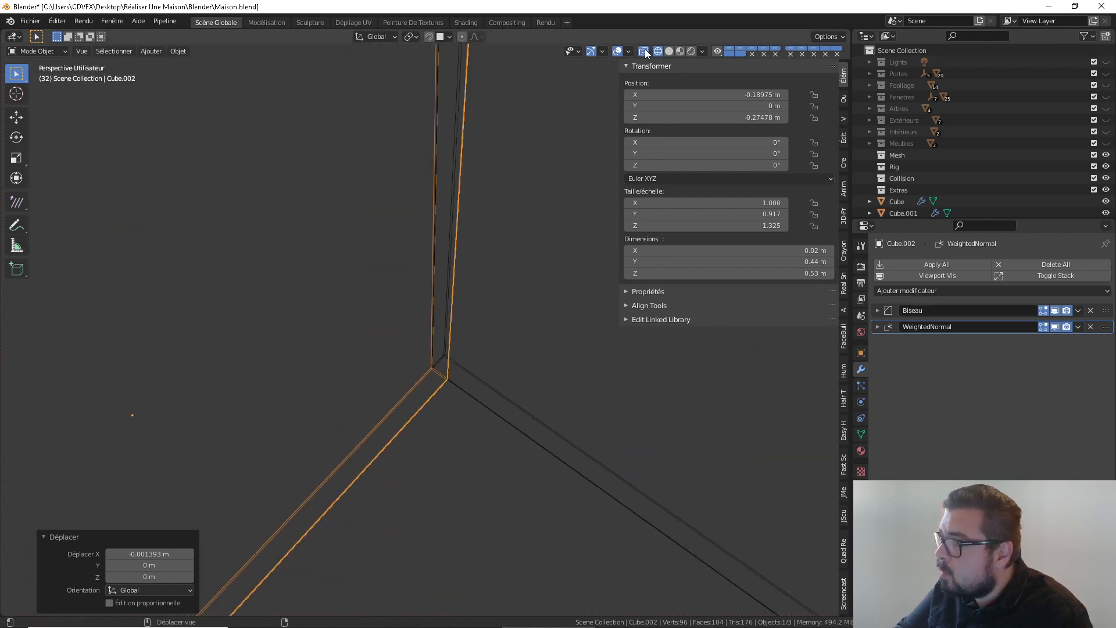
pyautogui.click(669, 52)
pyautogui.scroll(-1, 441, 361)
pyautogui.press('a')
pyautogui.click(443, 295)
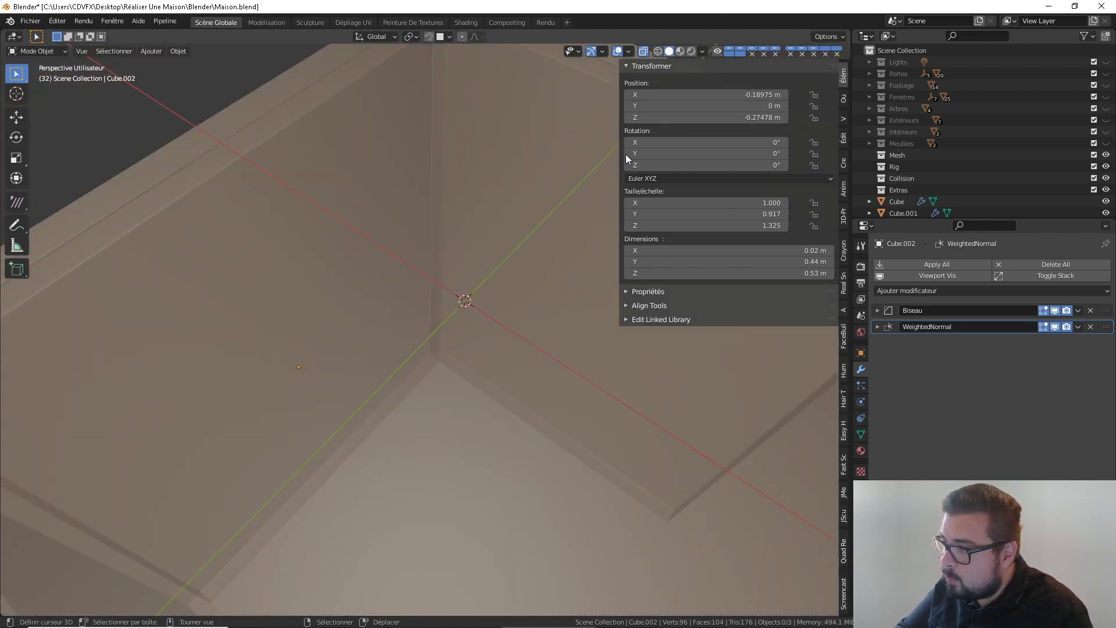
pyautogui.click(643, 51)
pyautogui.scroll(-5, 459, 348)
pyautogui.moveTo(444, 346); pyautogui.dragTo(395, 277, button='middle')
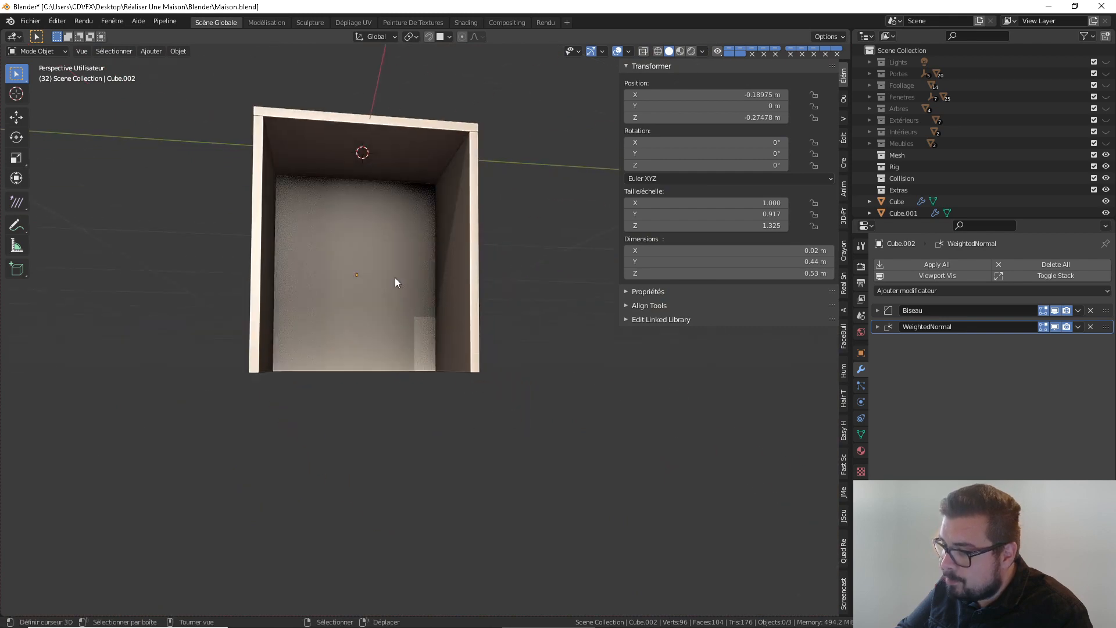
pyautogui.press('a')
pyautogui.click(405, 212)
pyautogui.press('a')
pyautogui.click(424, 211)
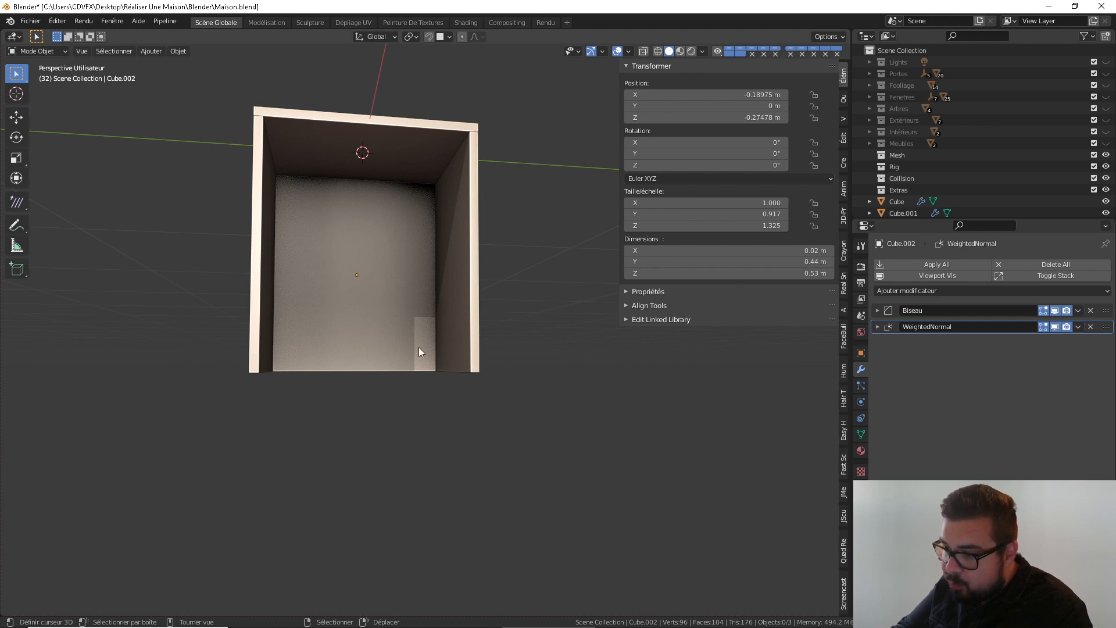
pyautogui.moveTo(413, 282)
pyautogui.mouseDown(button='middle')
pyautogui.moveTo(400, 307)
pyautogui.moveTo(421, 302)
pyautogui.moveTo(427, 286)
pyautogui.moveTo(405, 291)
pyautogui.mouseUp(button='middle')
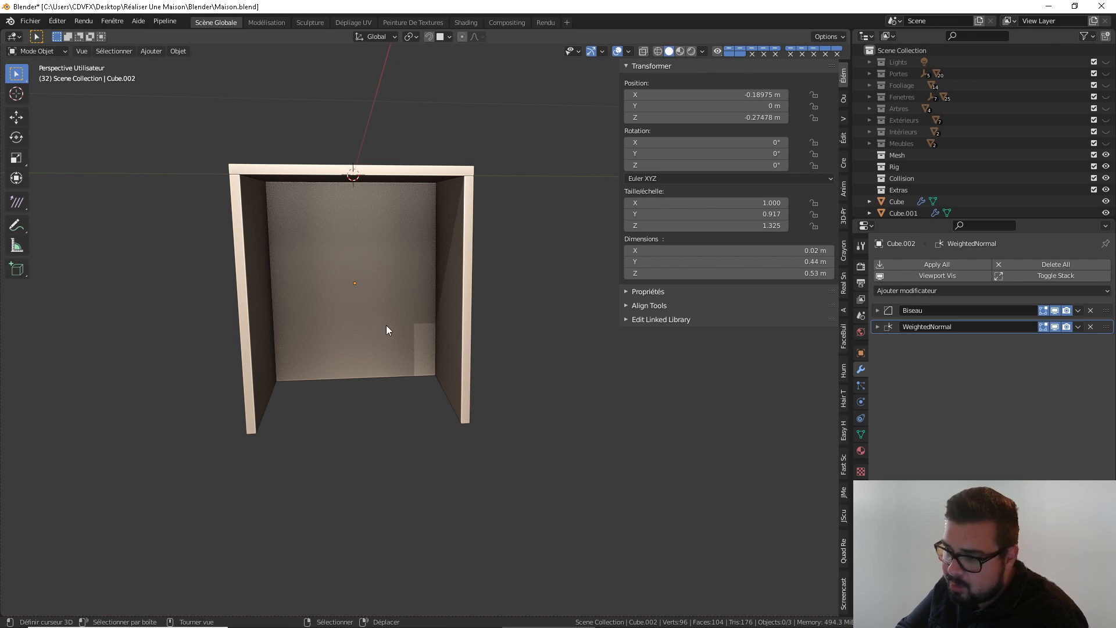
pyautogui.moveTo(386, 326); pyautogui.dragTo(403, 290, button='middle')
pyautogui.scroll(-1, 413, 267)
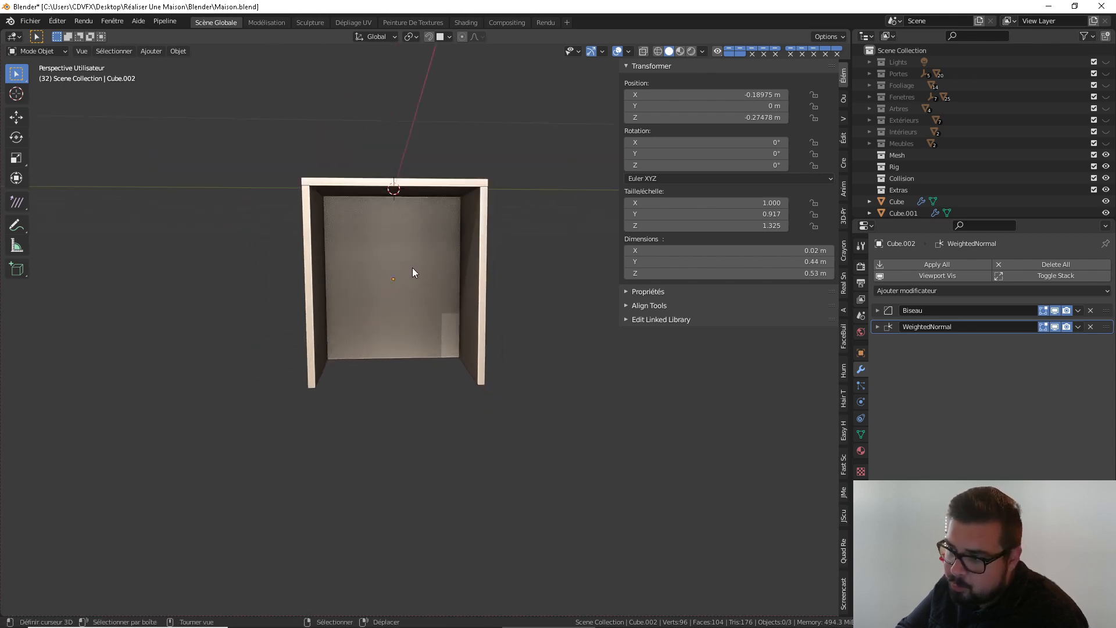
# Duplicate the top slab in place and rotate the copy 90° about the Y axis to make a drawer front
pyautogui.click(399, 186)
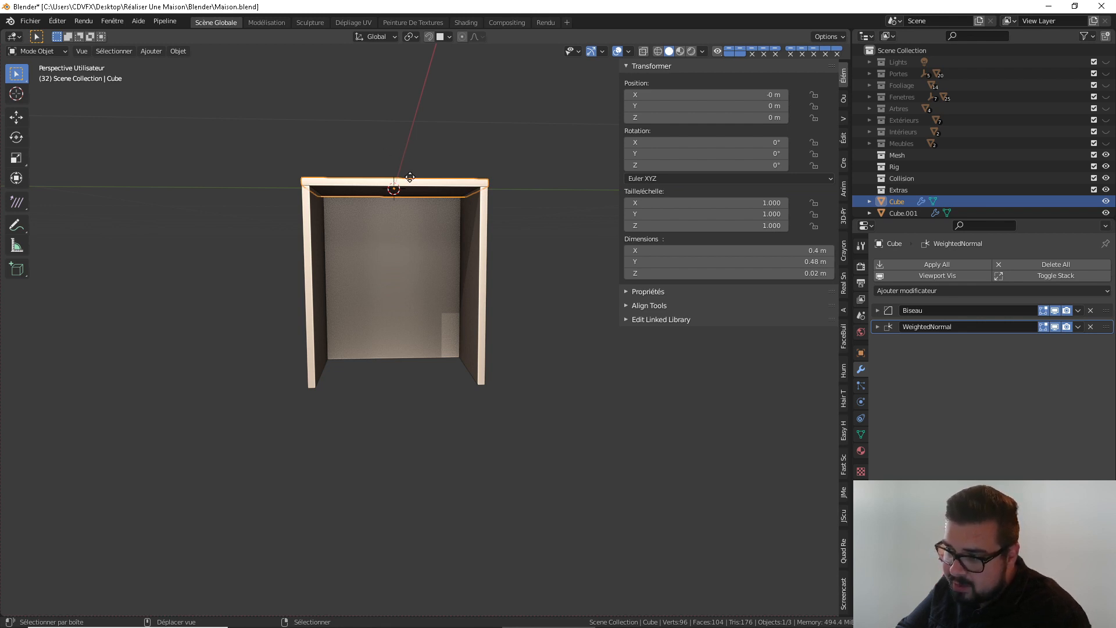
pyautogui.hotkey('shift', 'd')
pyautogui.press('Escape')
pyautogui.write('ry')
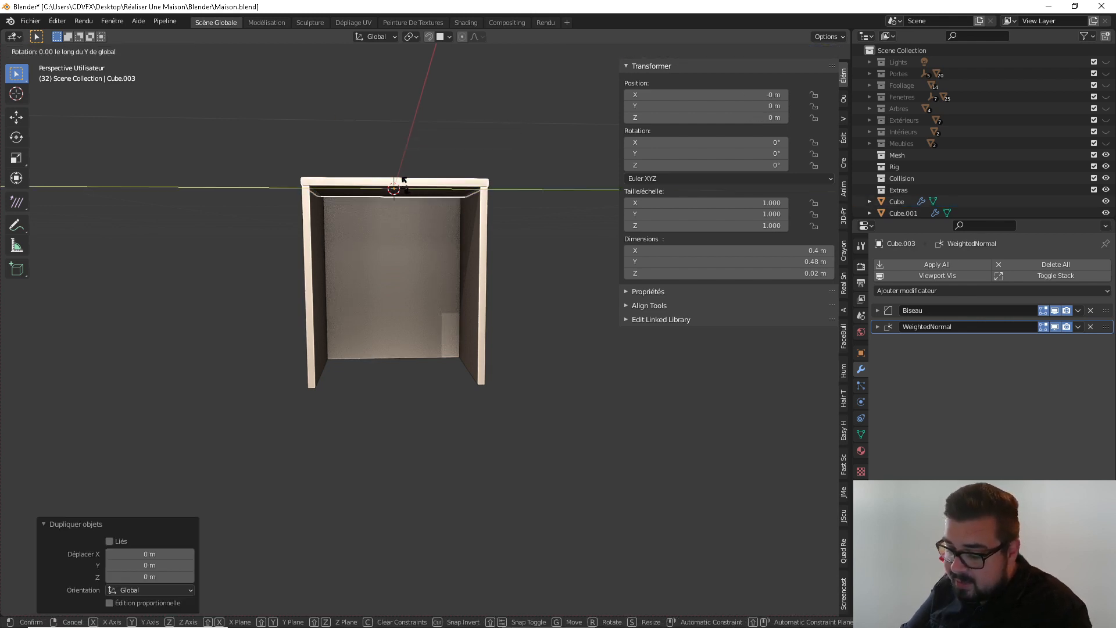
pyautogui.write('90')
pyautogui.press('Return')
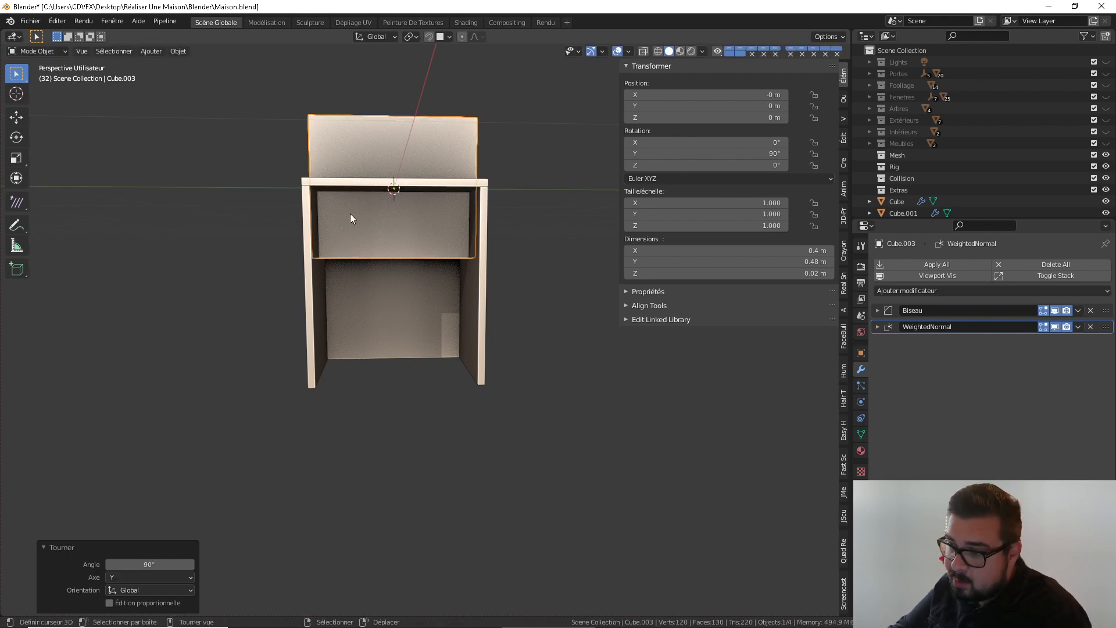
pyautogui.press('g')
pyautogui.press('x')
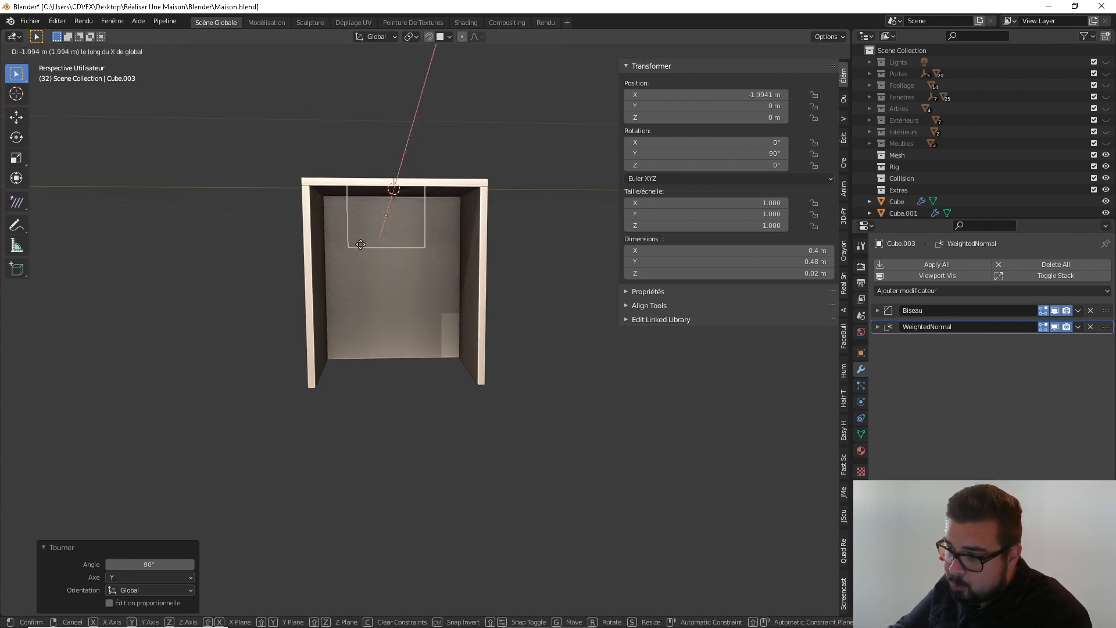
pyautogui.rightClick(384, 212)
# Apply the drawer front's rotation and scale, and set its origin to its geometry
pyautogui.press('q')
pyautogui.click(349, 222)
pyautogui.press('q')
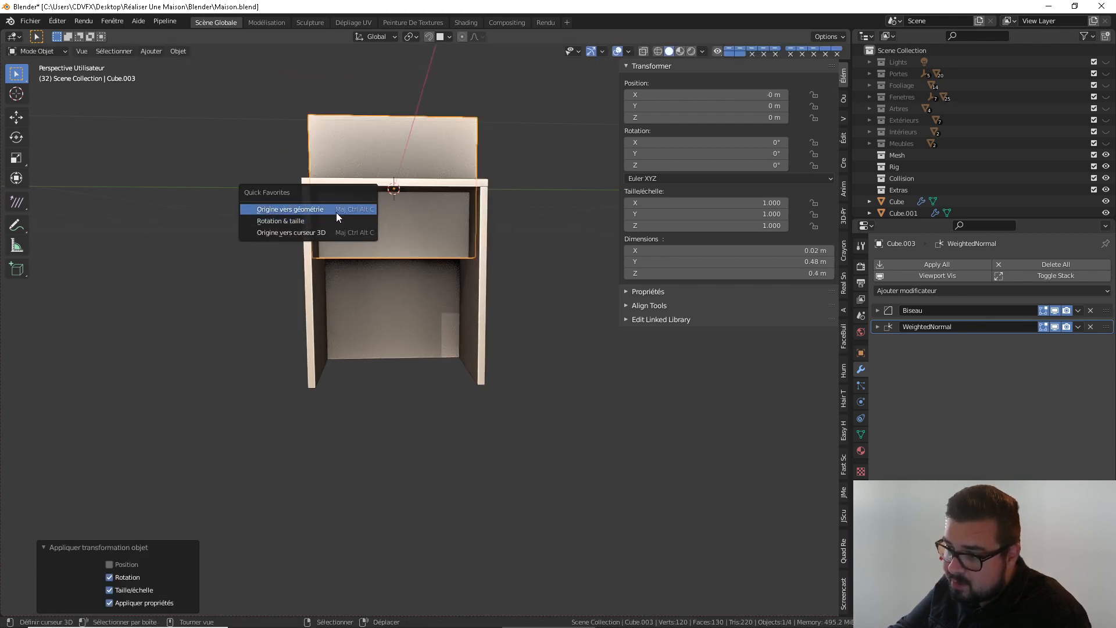
pyautogui.click(290, 209)
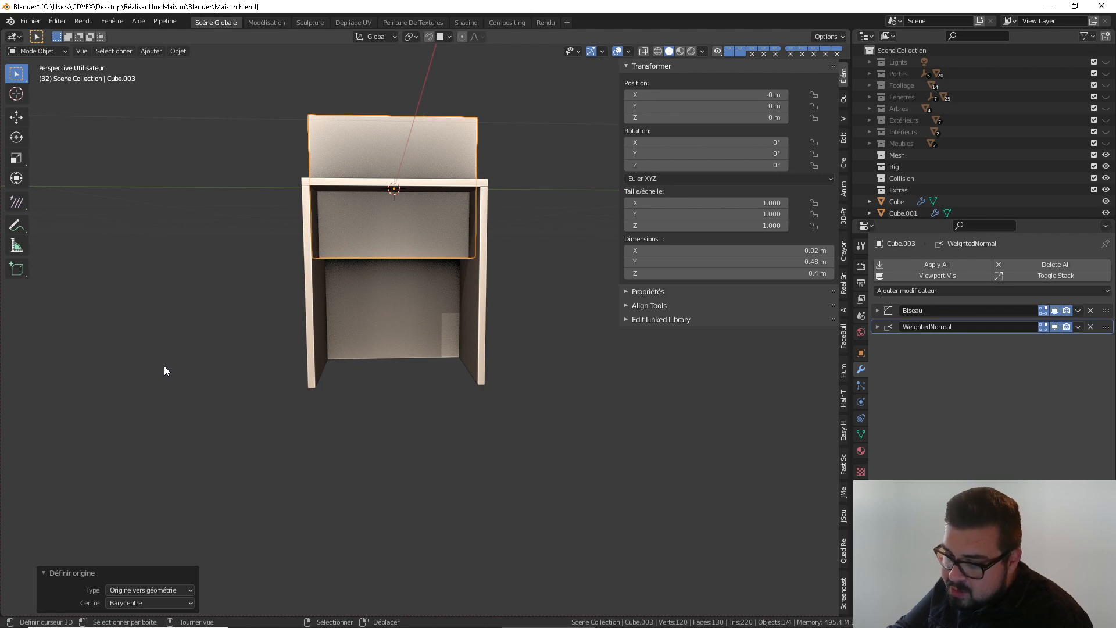
# Set the drawer front's Z dimension to 0.18 m
pyautogui.click(769, 271)
pyautogui.write('0.18')
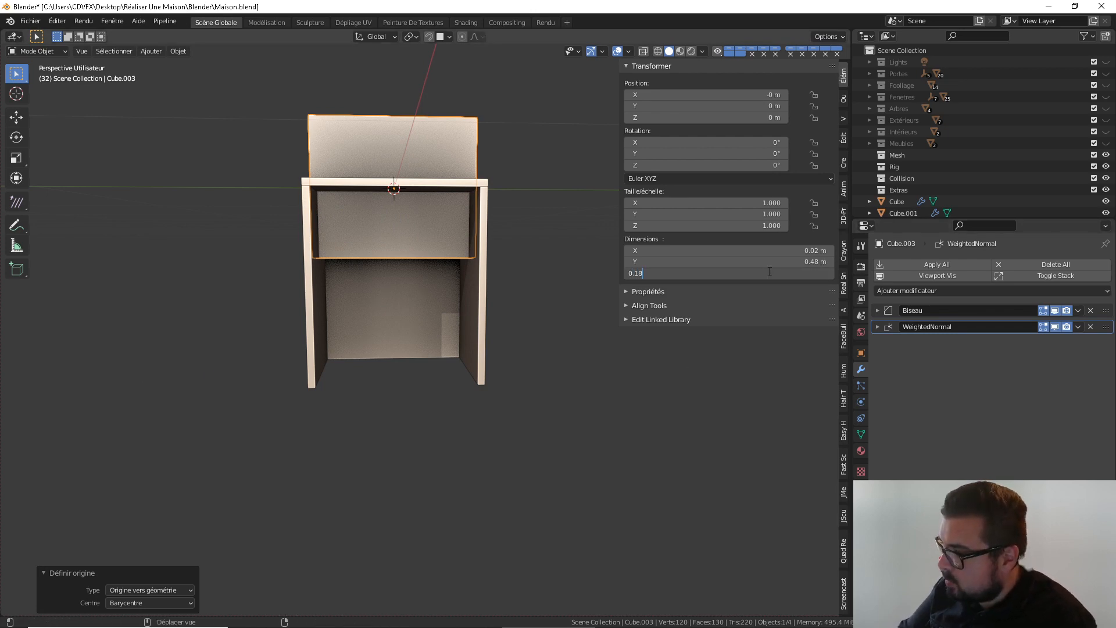
pyautogui.press('Return')
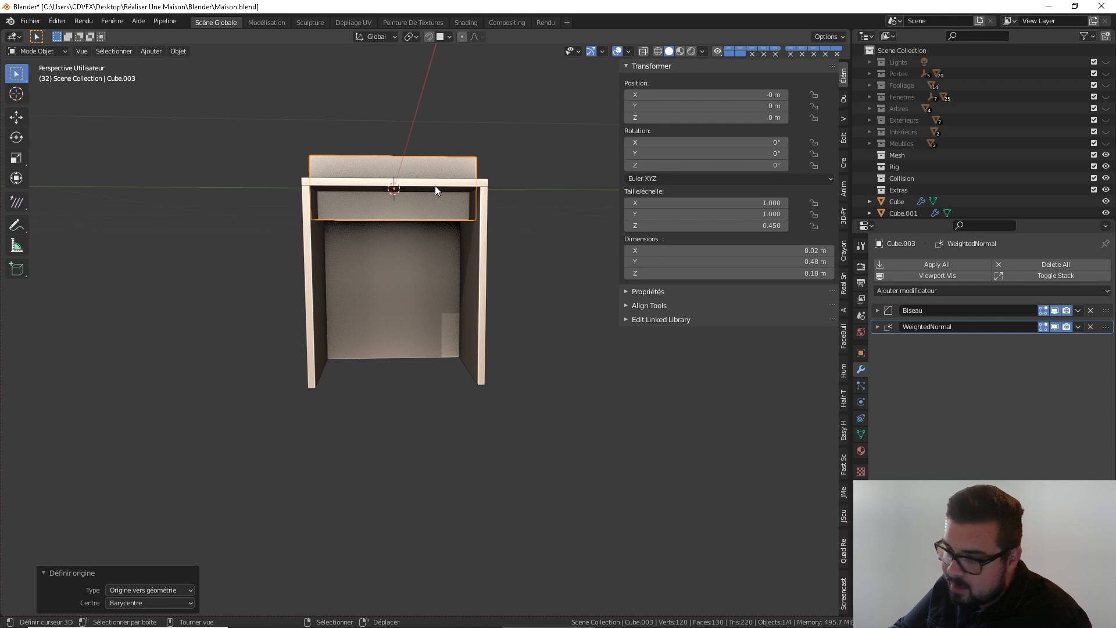
# Move the drawer front about 0.373 m along X, out in front of the chest's opening
pyautogui.press('g')
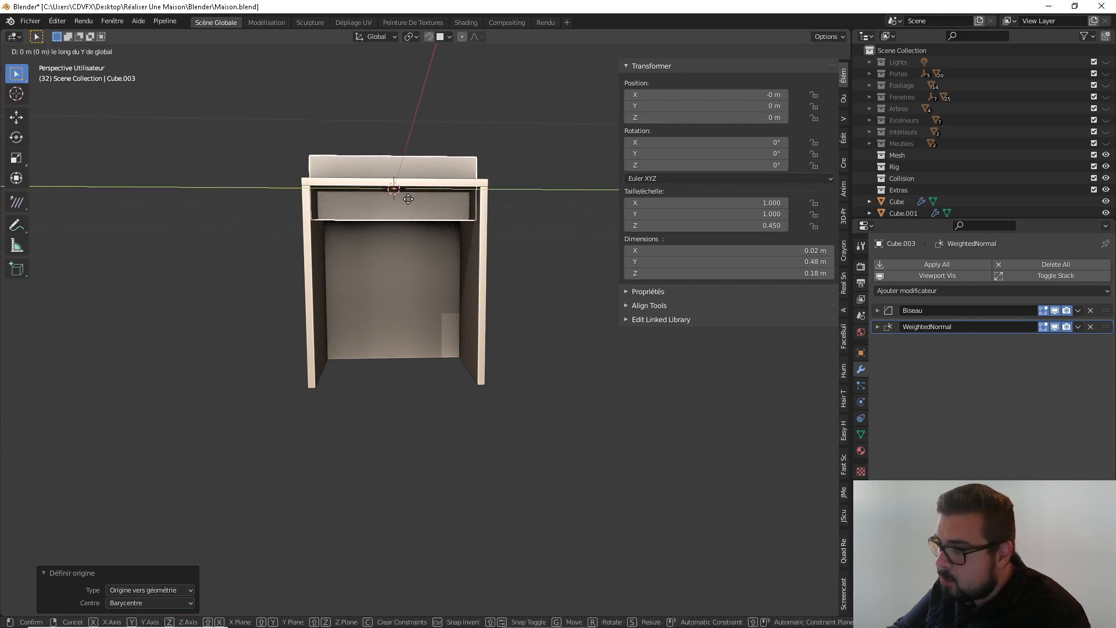
pyautogui.press('x')
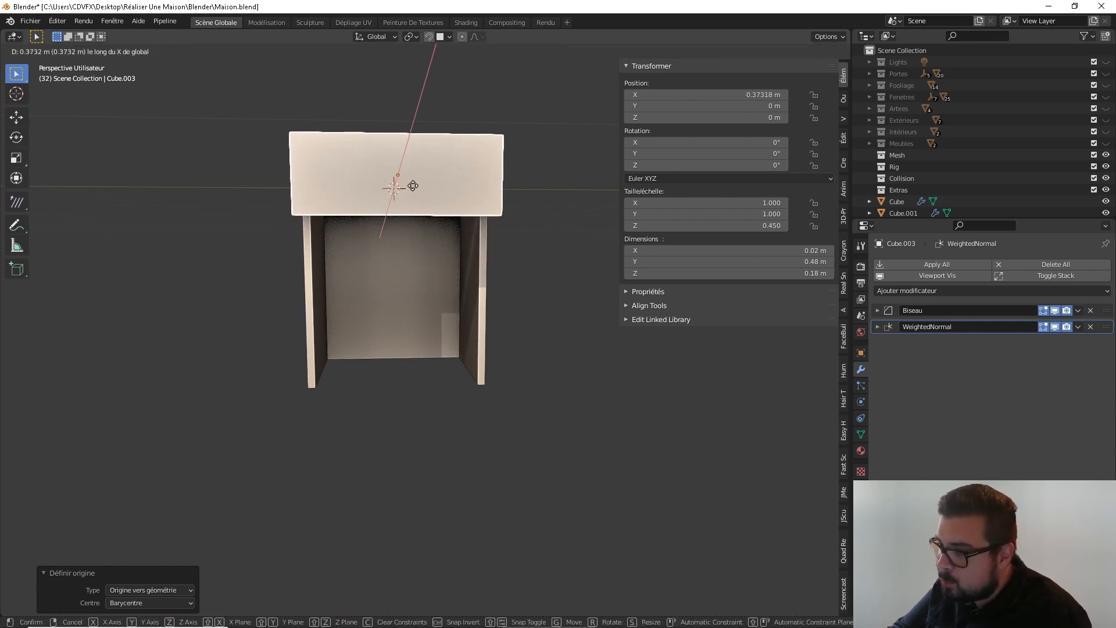
pyautogui.click(413, 185)
pyautogui.moveTo(413, 185); pyautogui.dragTo(461, 180, button='middle')
# Lower the drawer front about 0.248 m along Z and move it about 0.155 m further out along X
pyautogui.press('g')
pyautogui.press('y')
pyautogui.press('x')
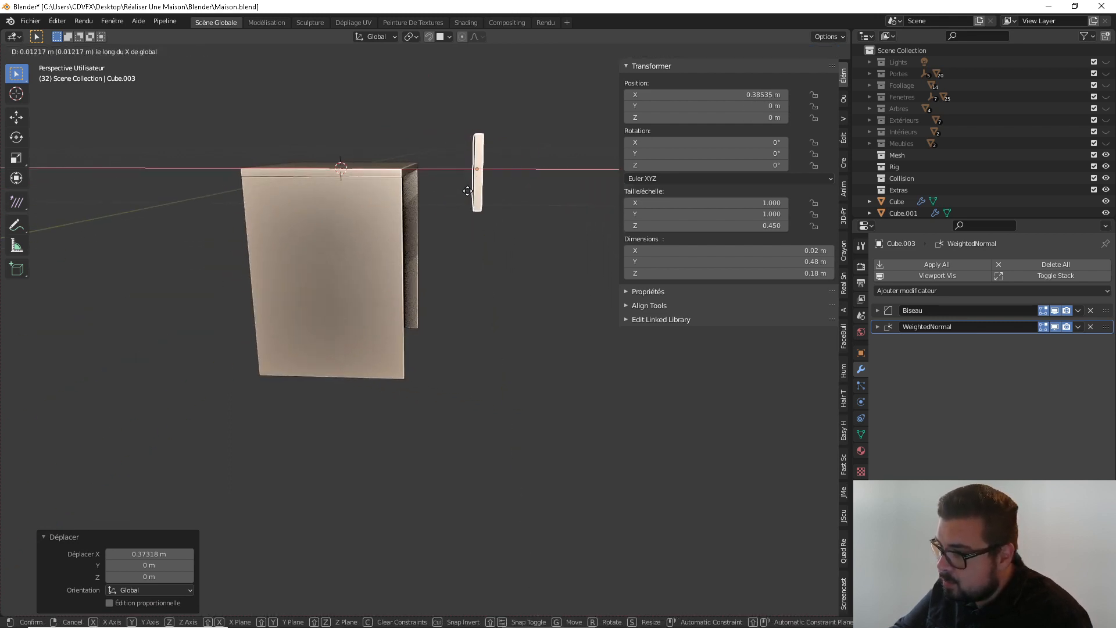
pyautogui.press('z')
pyautogui.click(472, 265)
pyautogui.moveTo(472, 264)
pyautogui.mouseDown(button='middle')
pyautogui.moveTo(353, 243)
pyautogui.moveTo(469, 268)
pyautogui.moveTo(456, 264)
pyautogui.mouseUp(button='middle')
pyautogui.press('g')
pyautogui.press('x')
pyautogui.click(480, 266)
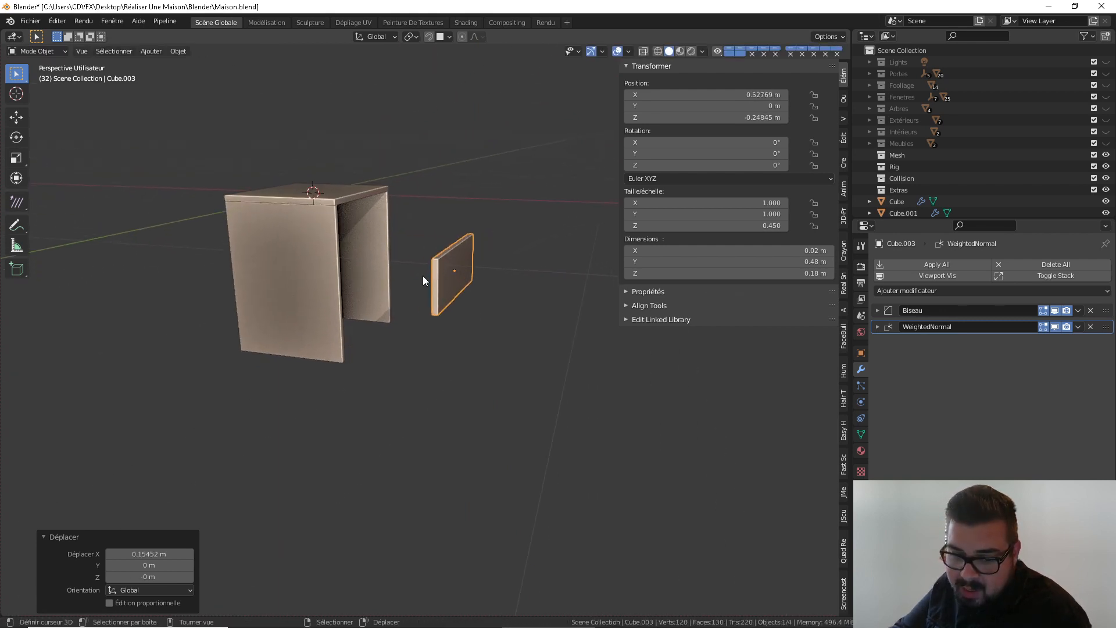
# Duplicate the drawer front in place and rotate the copy 90° about the Z axis to make a drawer side
pyautogui.moveTo(164, 369); pyautogui.dragTo(443, 336, button='middle')
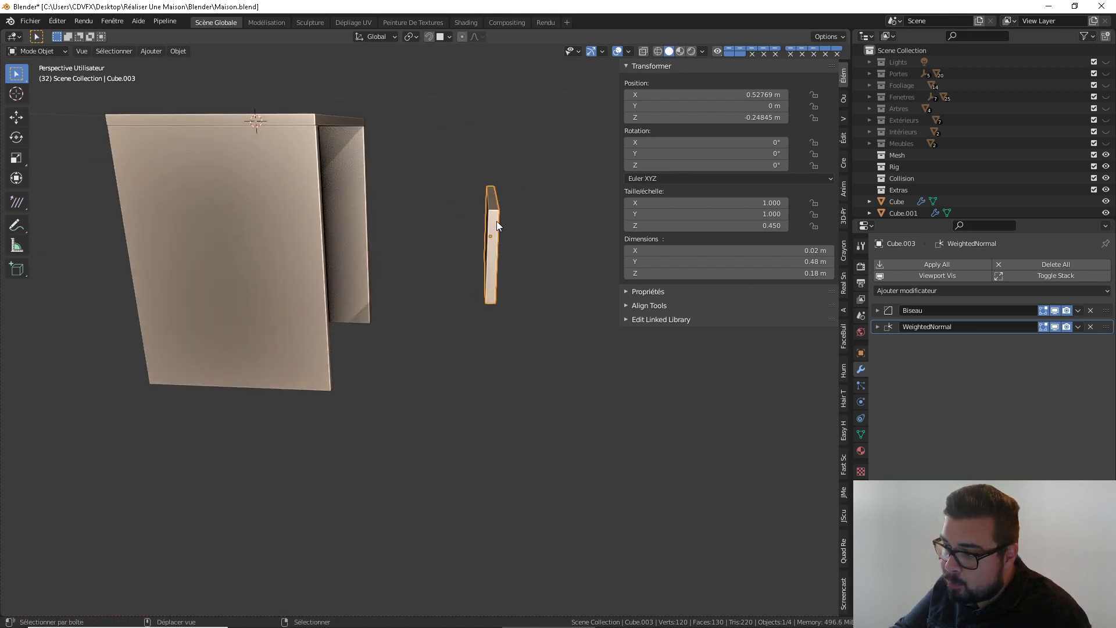
pyautogui.moveTo(497, 221); pyautogui.dragTo(462, 231, button='middle')
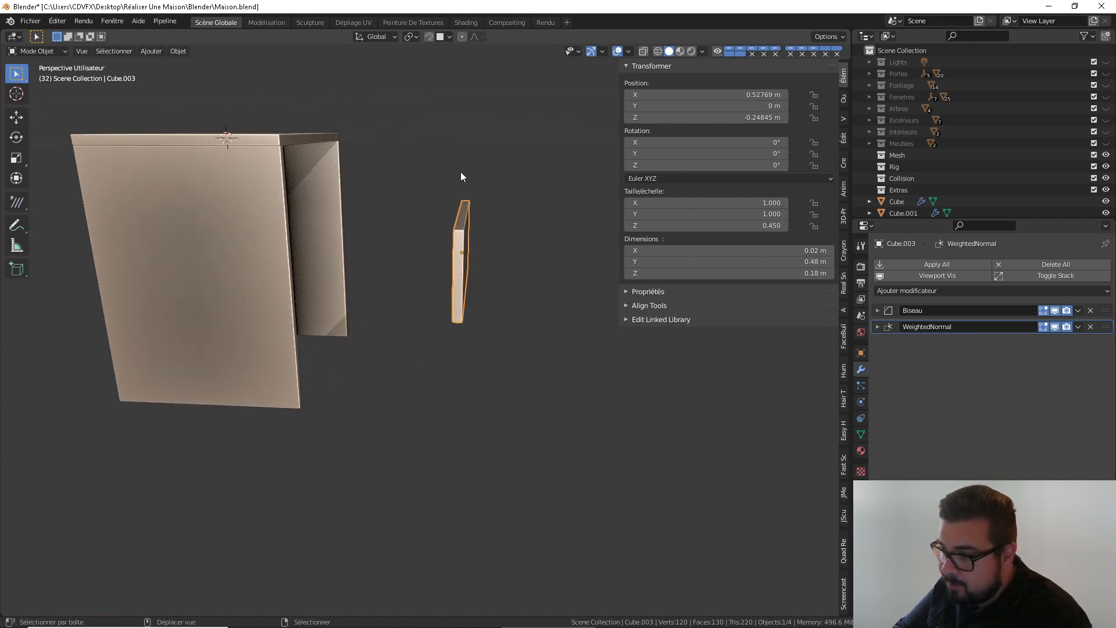
pyautogui.hotkey('shift', 'd')
pyautogui.press('Escape')
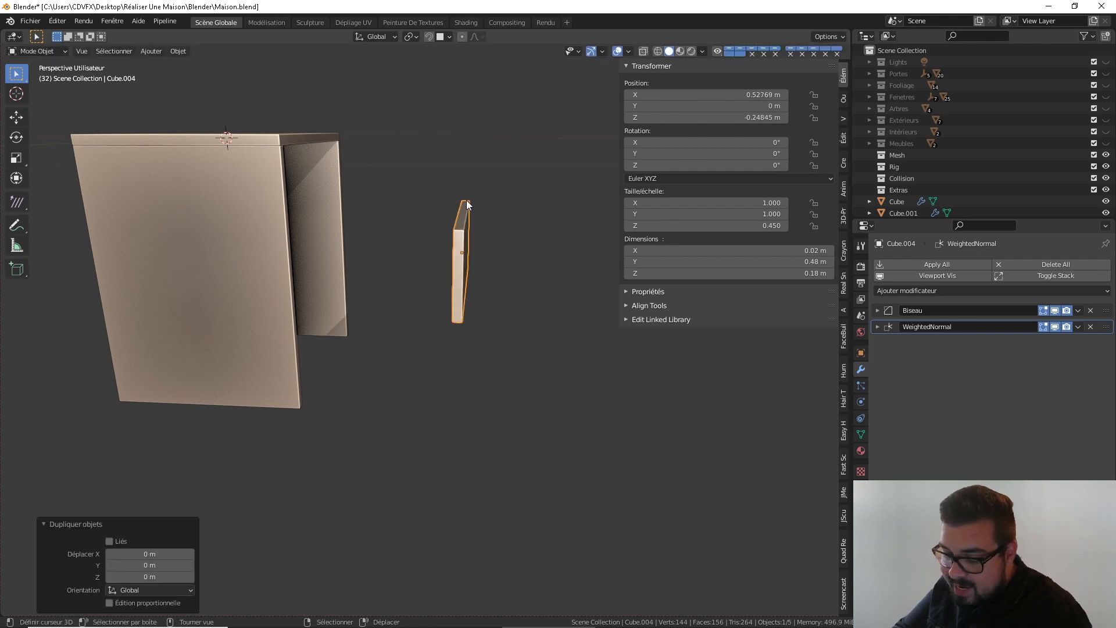
pyautogui.write('rz90')
pyautogui.press('Return')
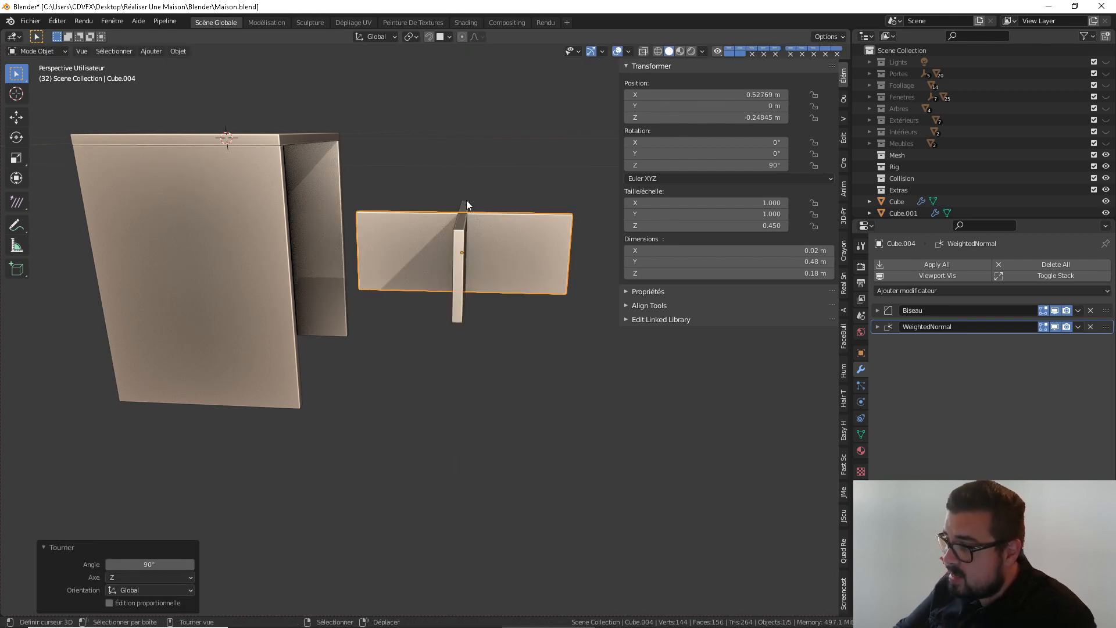
# Apply the drawer side's rotation and scale, and set its origin to its geometry
pyautogui.hotkey('ctrl', 'a')
pyautogui.click(462, 202)
pyautogui.hotkey('ctrl', 'shift', 'alt', 'c')
pyautogui.click(420, 202)
pyautogui.moveTo(420, 204); pyautogui.dragTo(430, 266, button='middle')
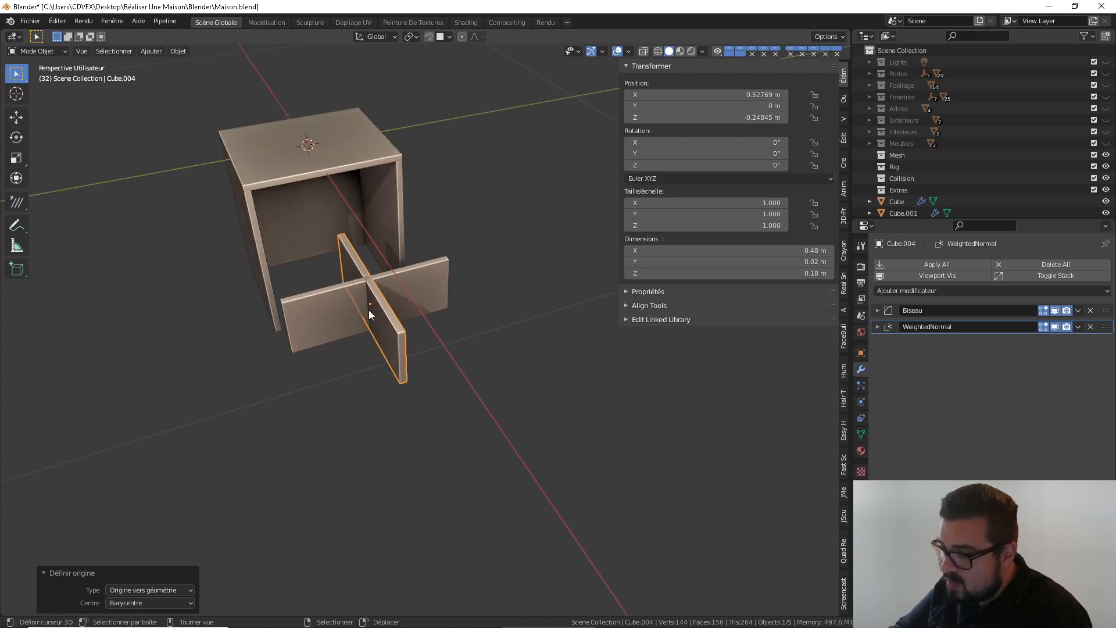
# Set the drawer side's Y dimension to 0.01 m
pyautogui.click(792, 259)
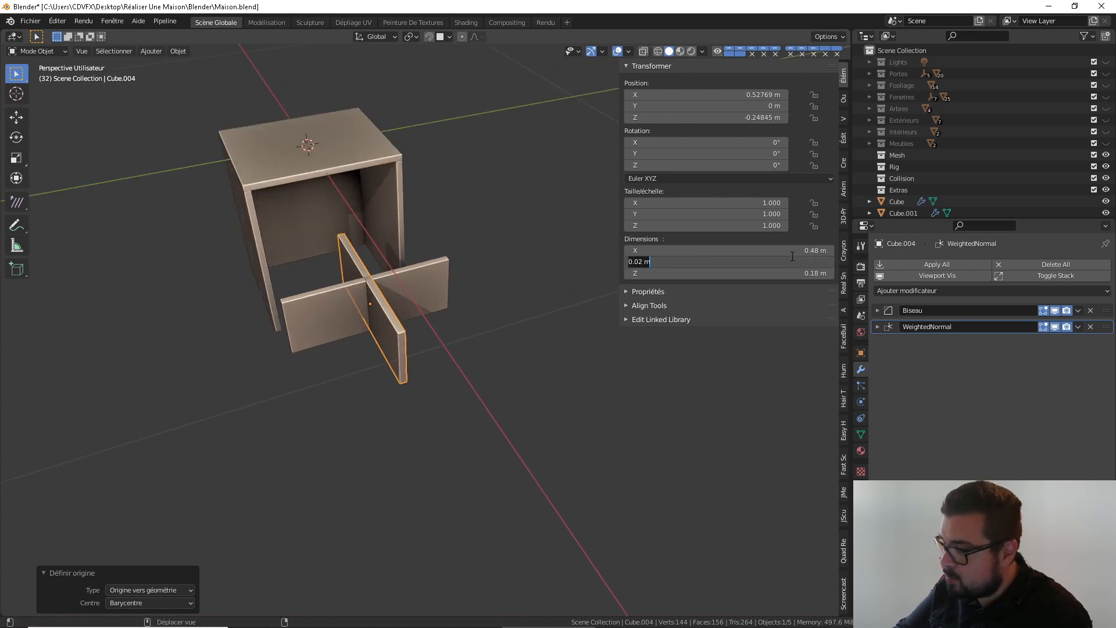
pyautogui.write('0.01')
pyautogui.press('Return')
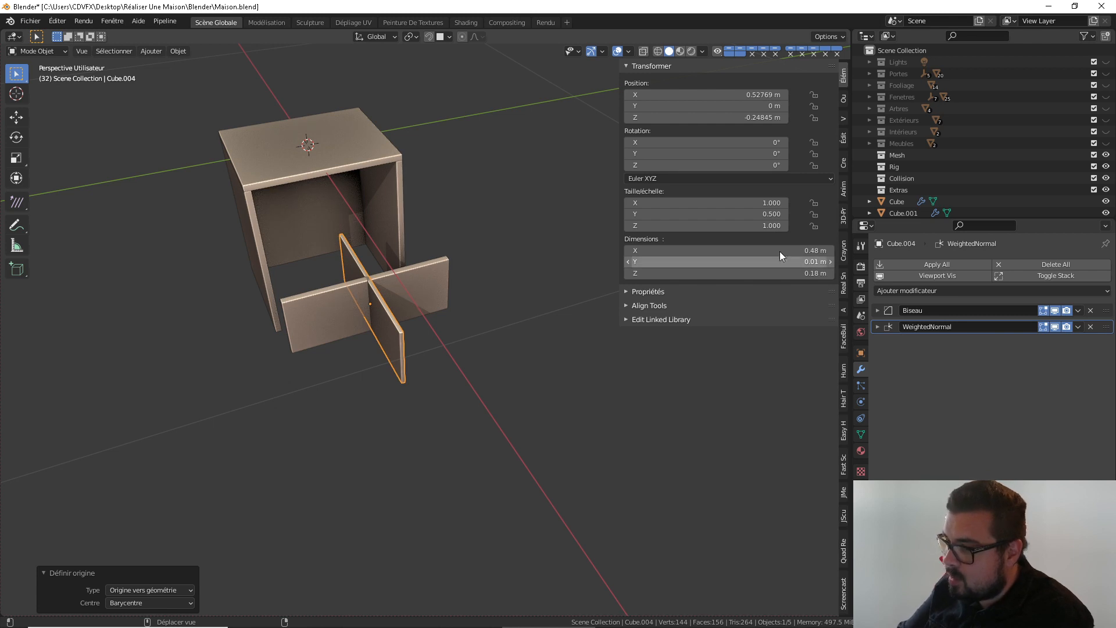
pyautogui.moveTo(465, 270); pyautogui.dragTo(396, 299, button='middle')
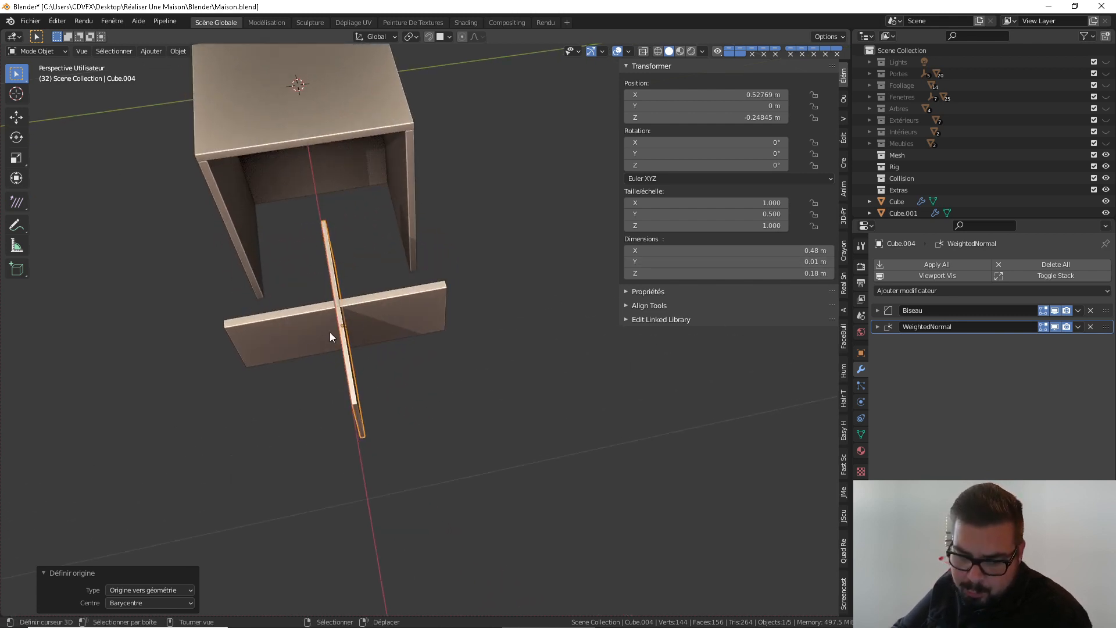
# Set the drawer side's X dimension to 0.43 m and its Z dimension to 0.16 m
pyautogui.moveTo(330, 332); pyautogui.dragTo(430, 337, button='middle')
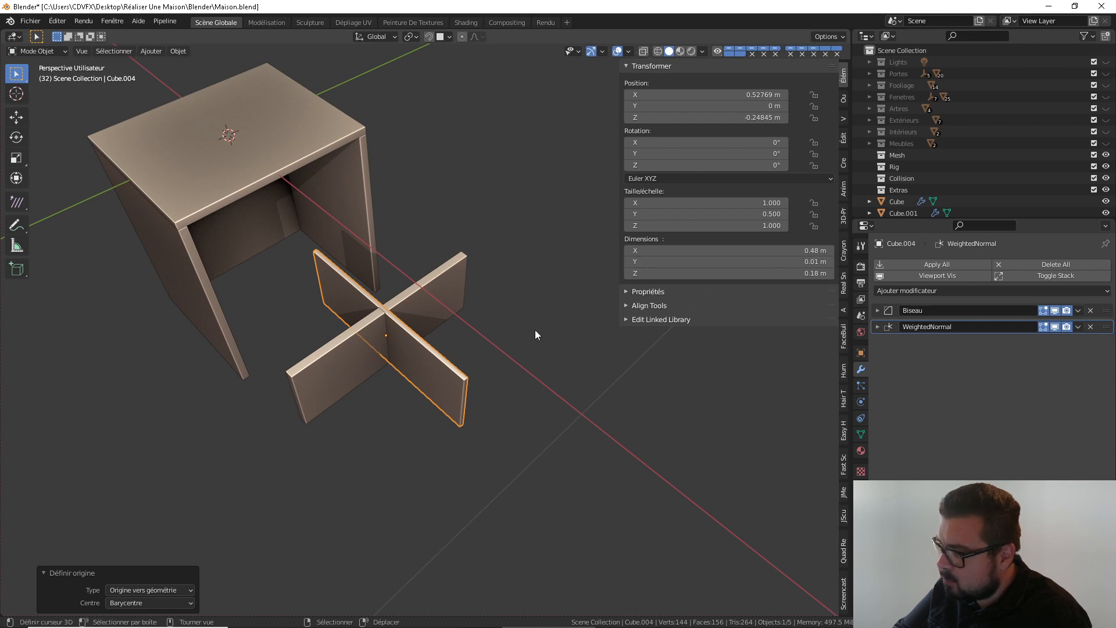
pyautogui.click(792, 251)
pyautogui.write('0.43')
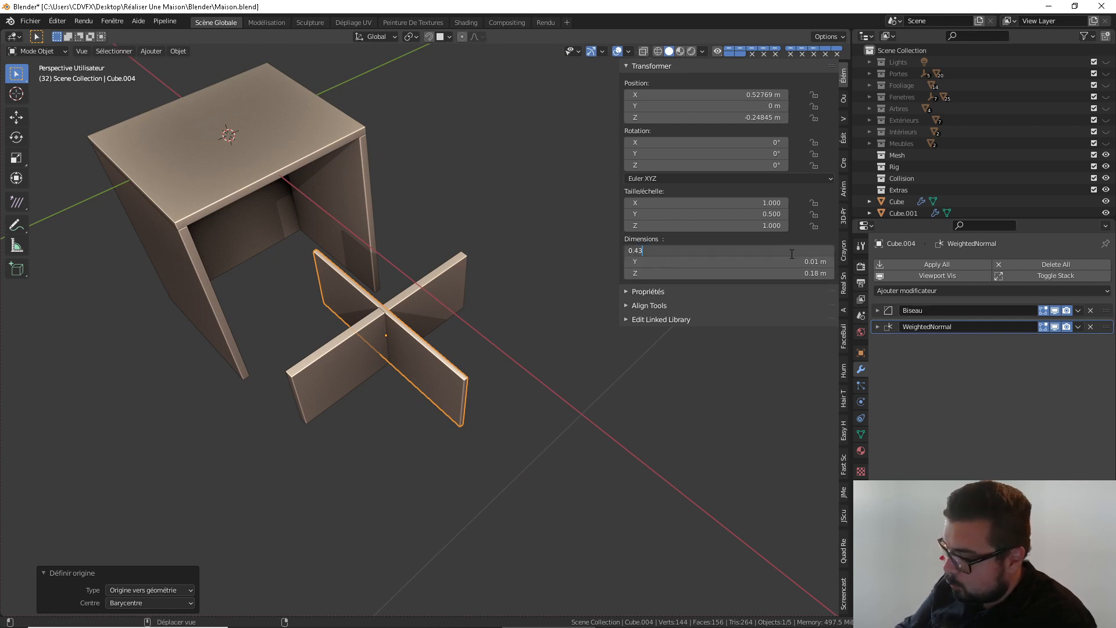
pyautogui.press('Return')
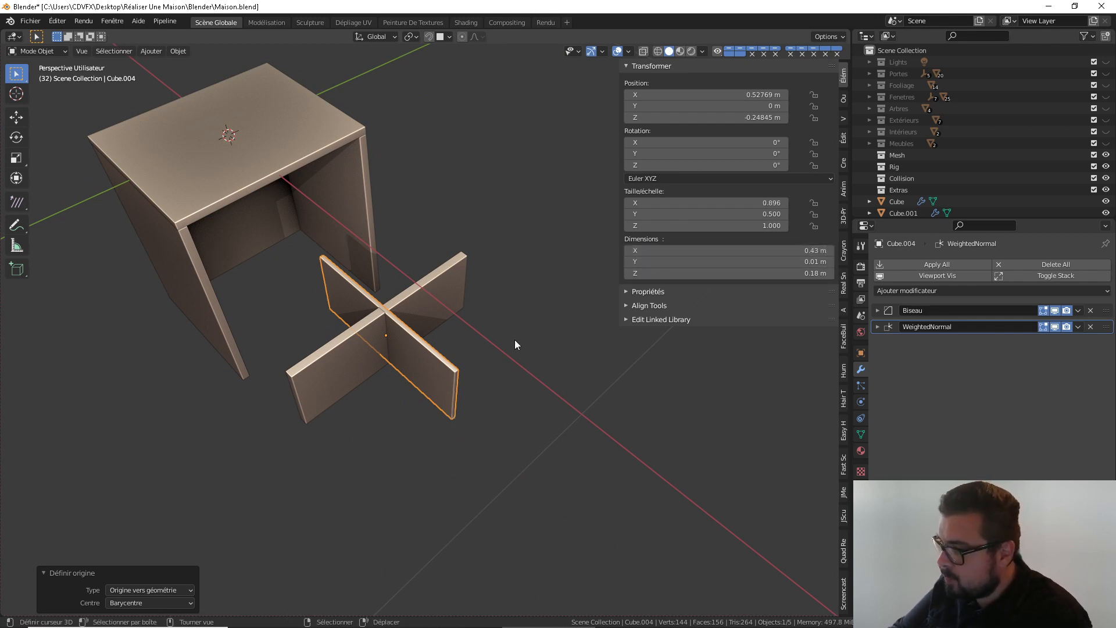
pyautogui.moveTo(514, 339); pyautogui.dragTo(533, 308, button='middle')
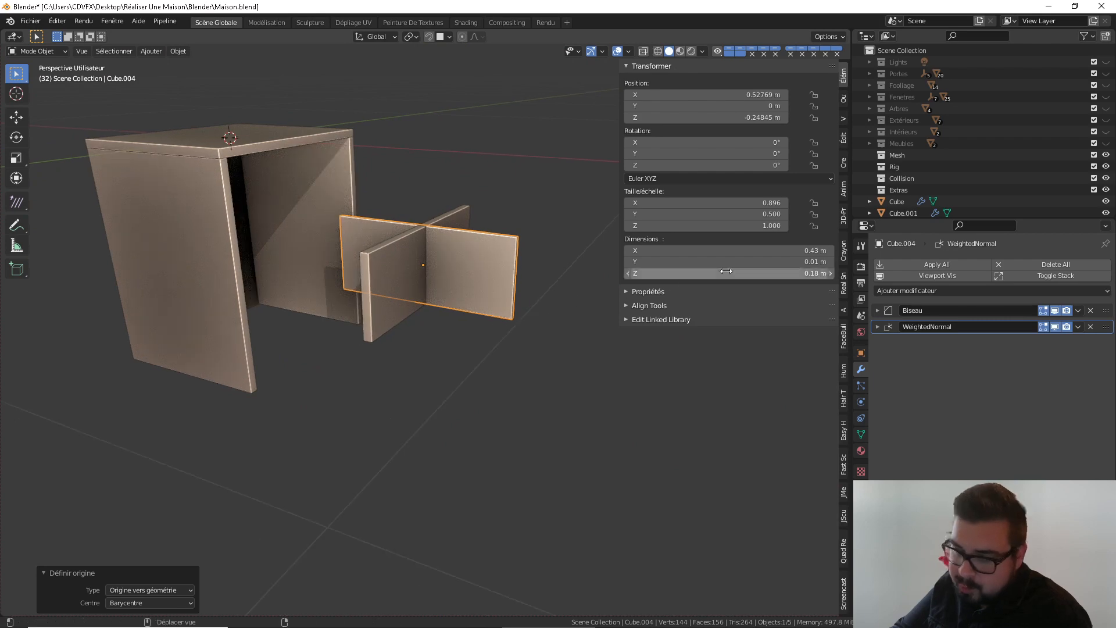
pyautogui.click(792, 273)
pyautogui.write('0.16')
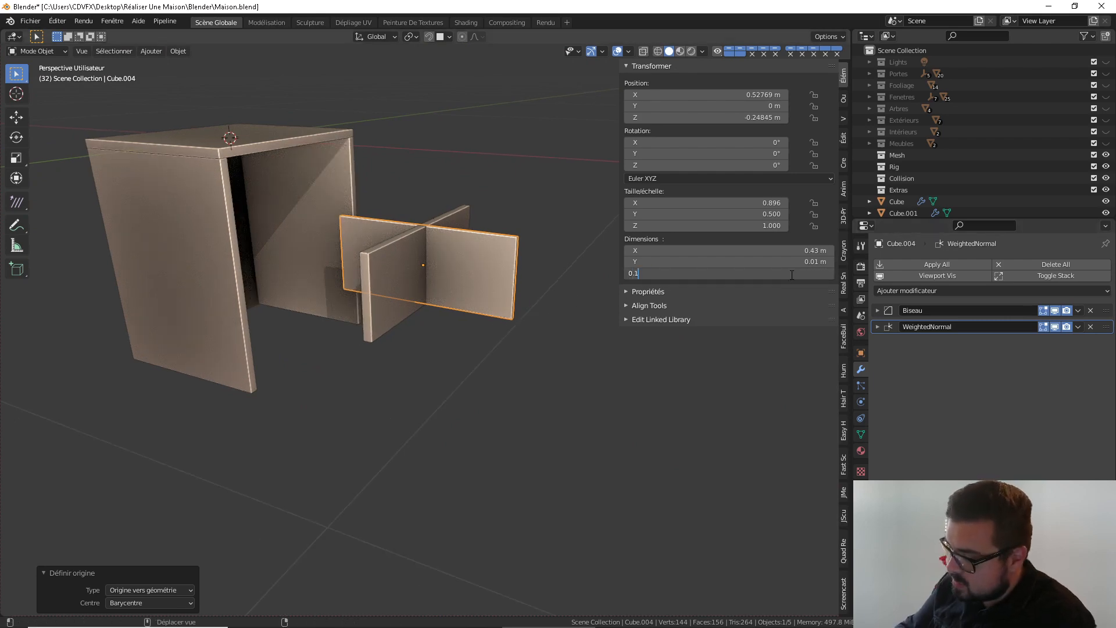
pyautogui.press('Return')
# Lower the drawer side 0.01 m along Z and move it about 0.221 m along negative Y to the front's edge
pyautogui.moveTo(313, 381); pyautogui.dragTo(498, 292, button='middle')
pyautogui.write('gz')
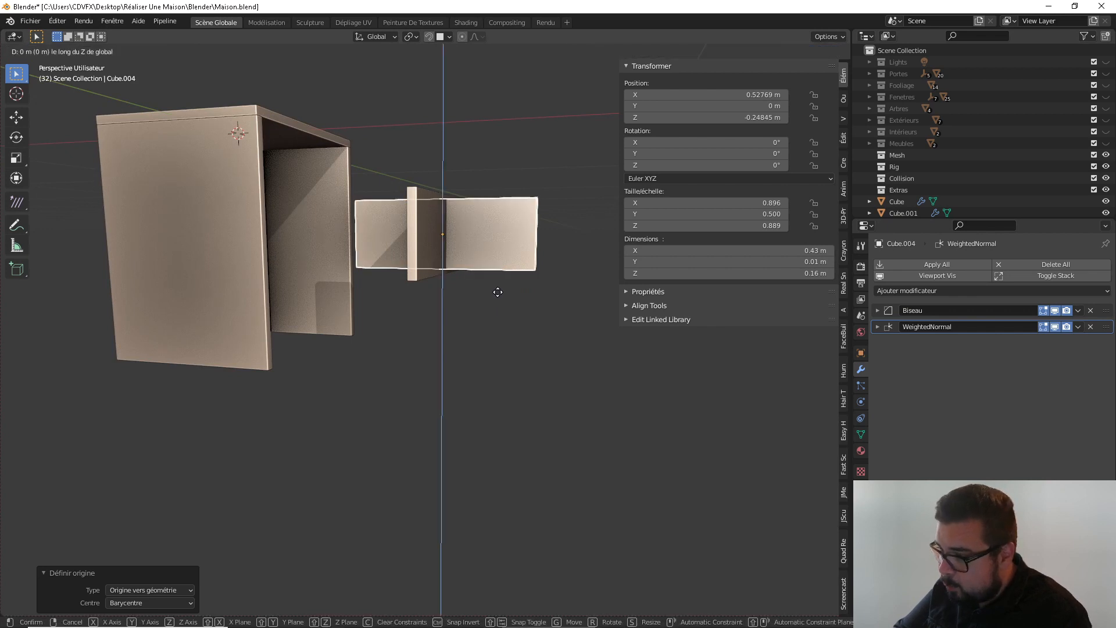
pyautogui.write('-0.01')
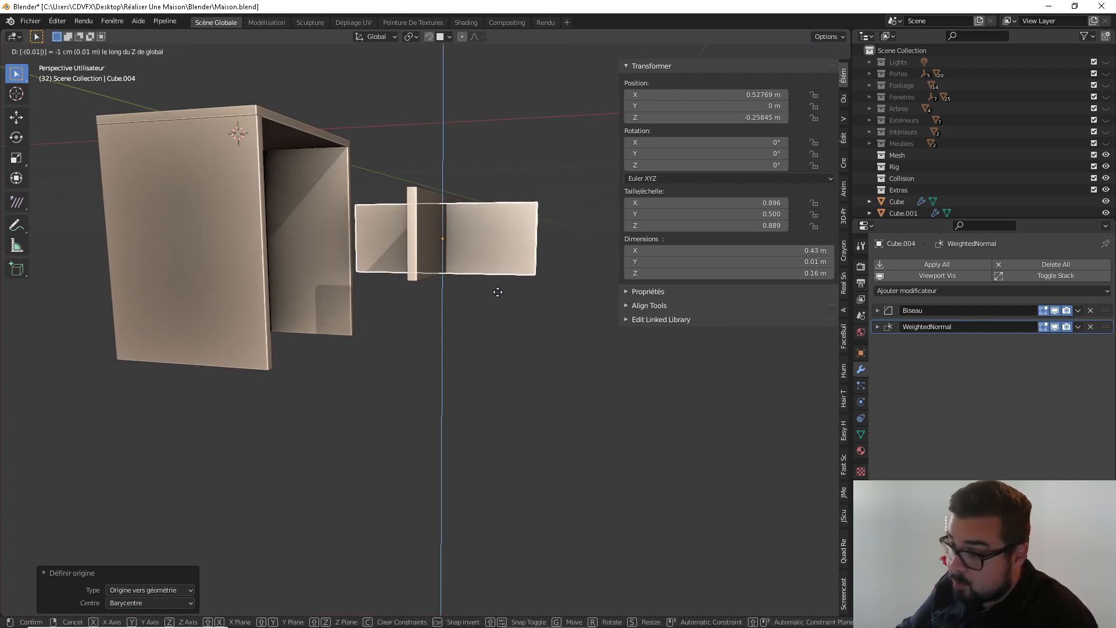
pyautogui.press('Return')
pyautogui.moveTo(535, 267); pyautogui.dragTo(391, 307, button='middle')
pyautogui.press('g')
pyautogui.press('x')
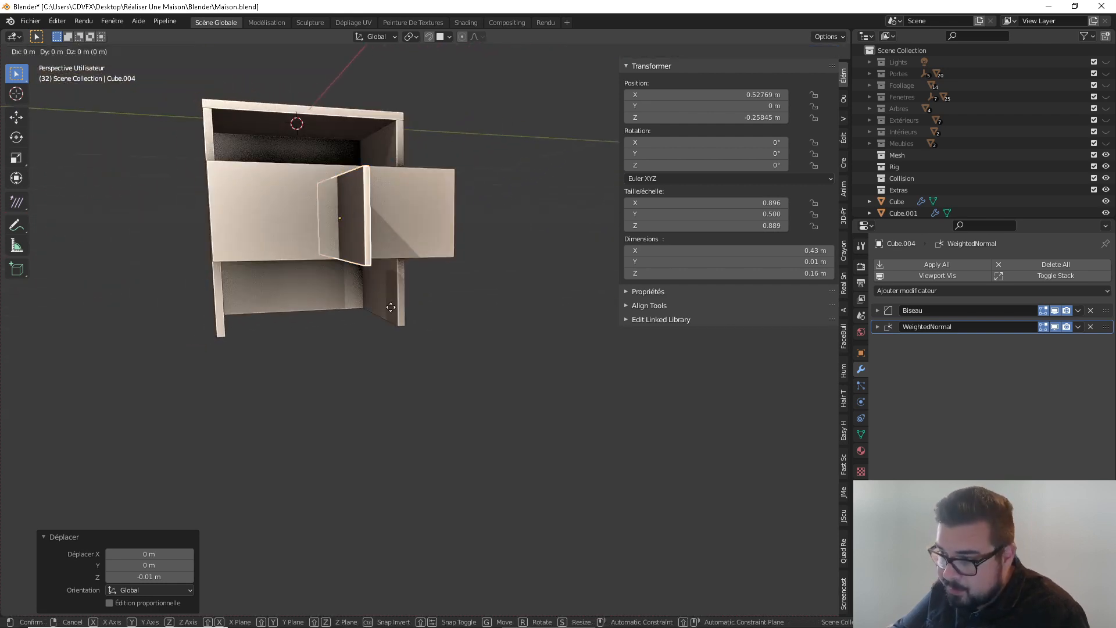
pyautogui.press('y')
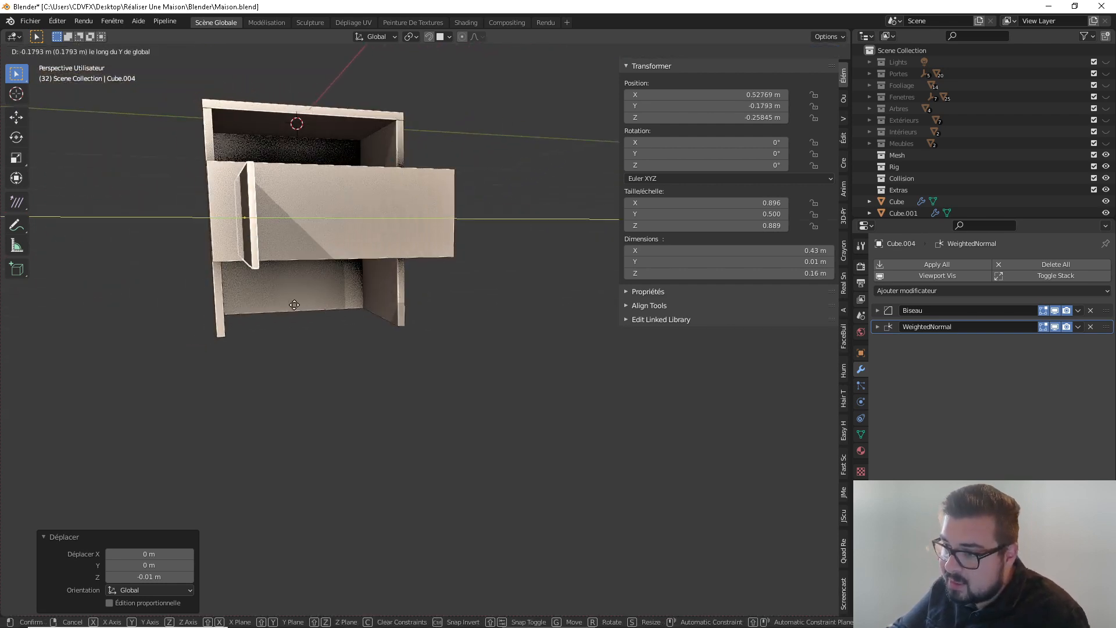
pyautogui.click(272, 303)
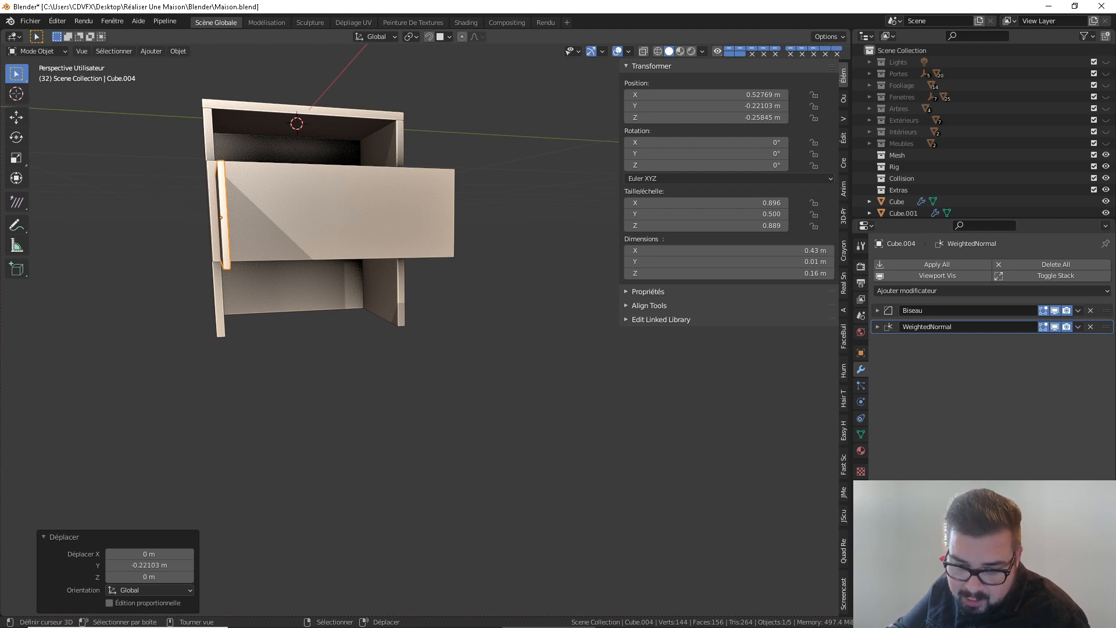
# Duplicate the drawer side in place and rotate the copy 90° about the Z axis to make the drawer back
pyautogui.moveTo(329, 262); pyautogui.dragTo(298, 340, button='middle')
pyautogui.moveTo(231, 205); pyautogui.dragTo(298, 221, button='middle')
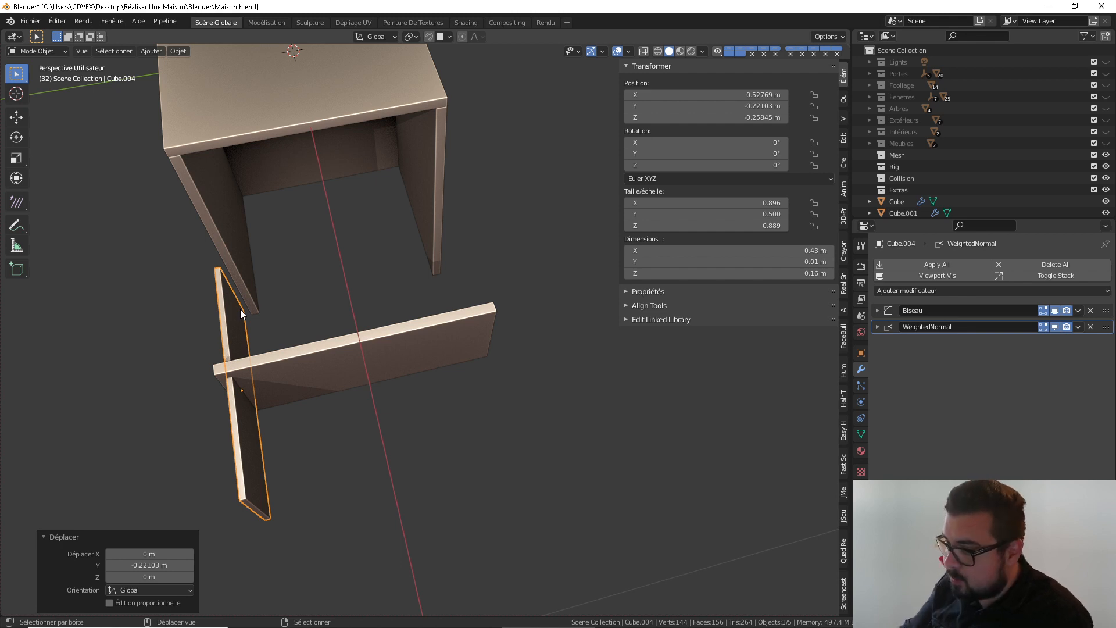
pyautogui.hotkey('shift', 'd')
pyautogui.write('rz90')
pyautogui.press('Return')
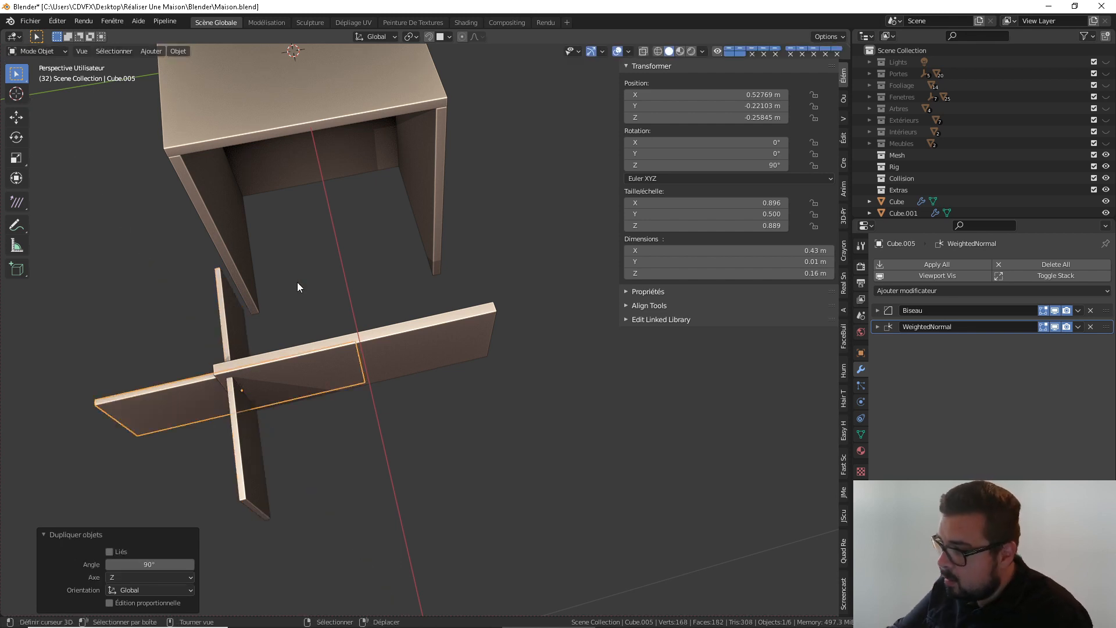
# Apply the drawer back's rotation and scale, and set its origin to its geometry
pyautogui.hotkey('ctrl', 'a')
pyautogui.click(268, 294)
pyautogui.hotkey('ctrl', 'shift', 'alt', 'c')
pyautogui.click(261, 285)
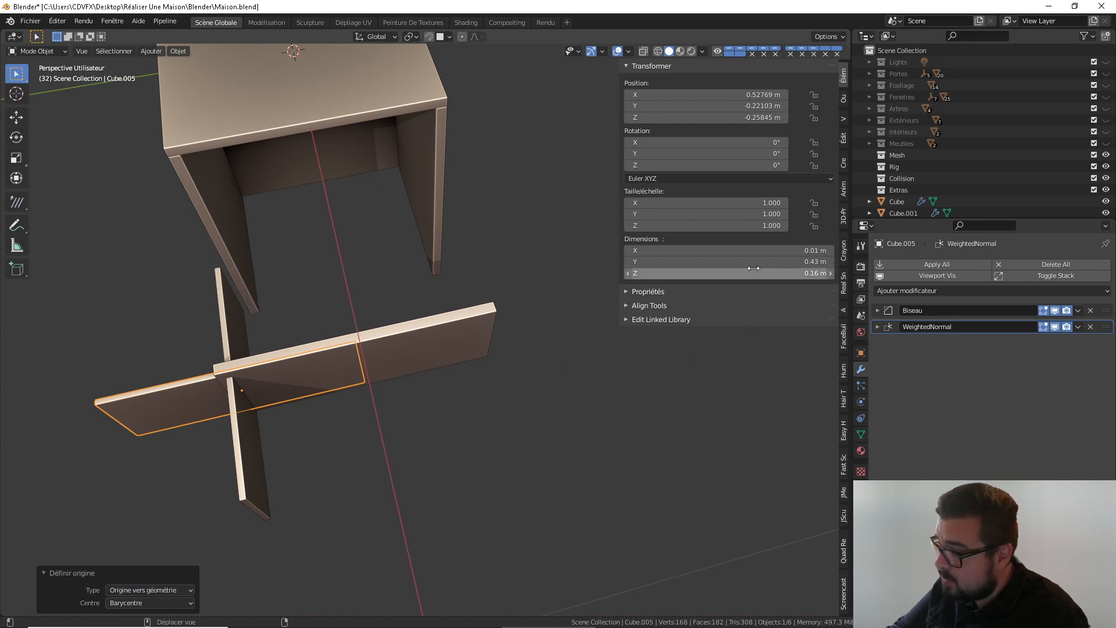
# Set the drawer back's Y dimension to 0.32 m
pyautogui.click(788, 261)
pyautogui.write('0.32')
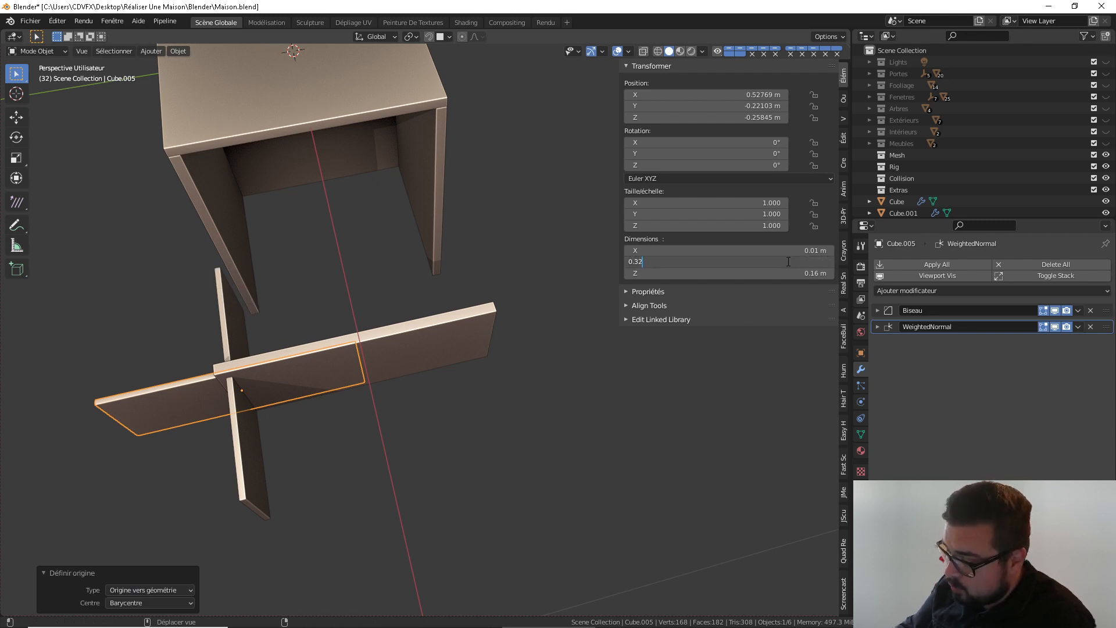
pyautogui.press('Return')
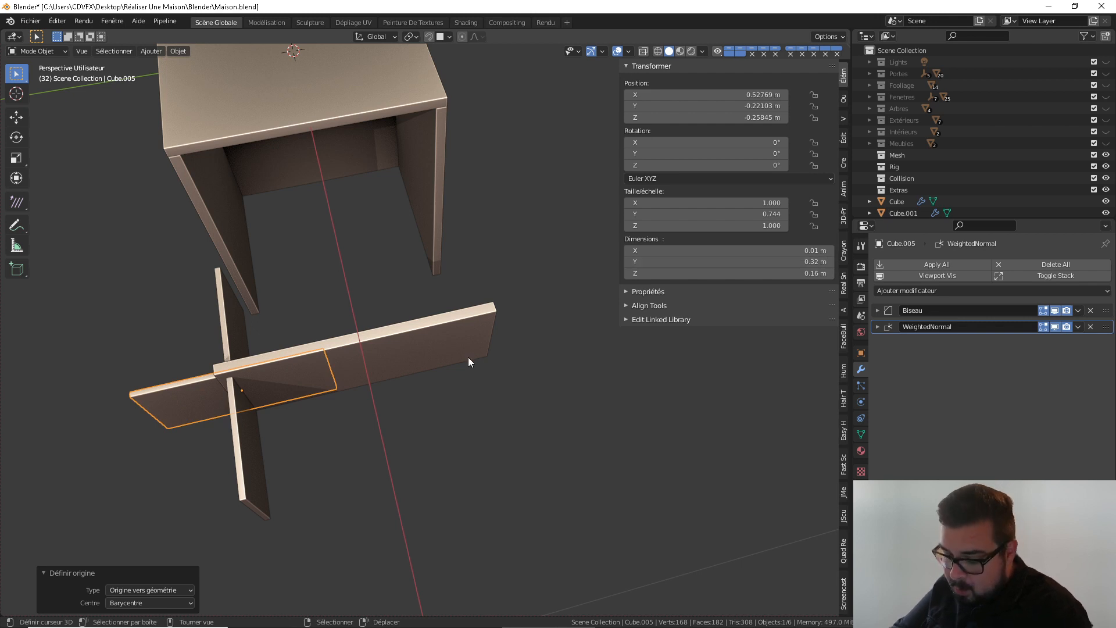
pyautogui.press('g')
pyautogui.press('x')
pyautogui.click(398, 351)
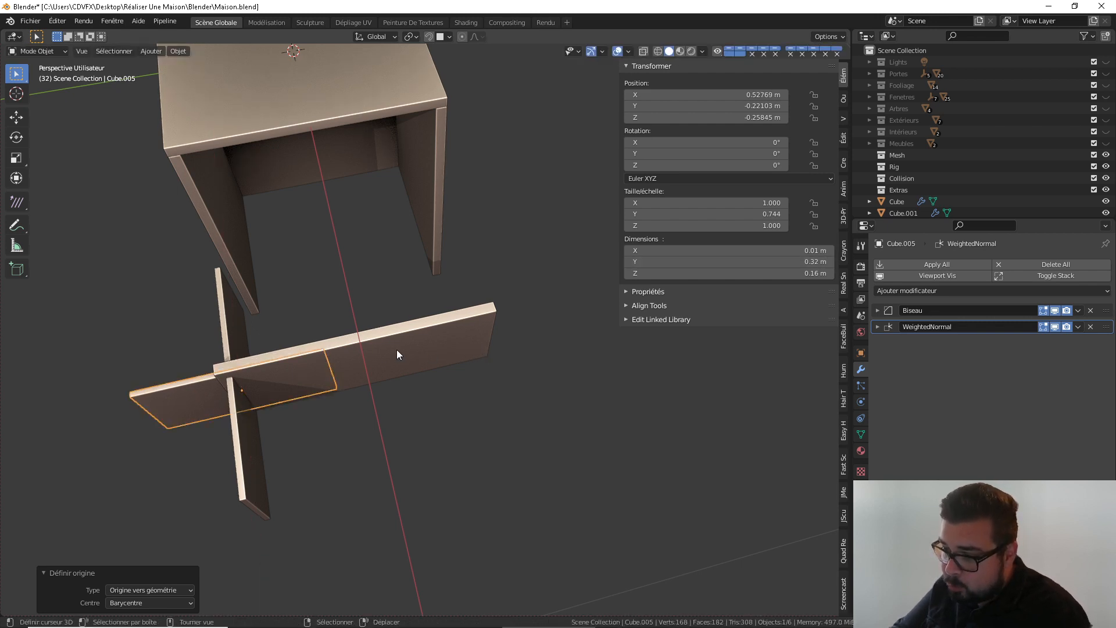
# Snap the 3D cursor to the drawer front, and snap the drawer back to the cursor
pyautogui.click(380, 355)
pyautogui.hotkey('shift', 's')
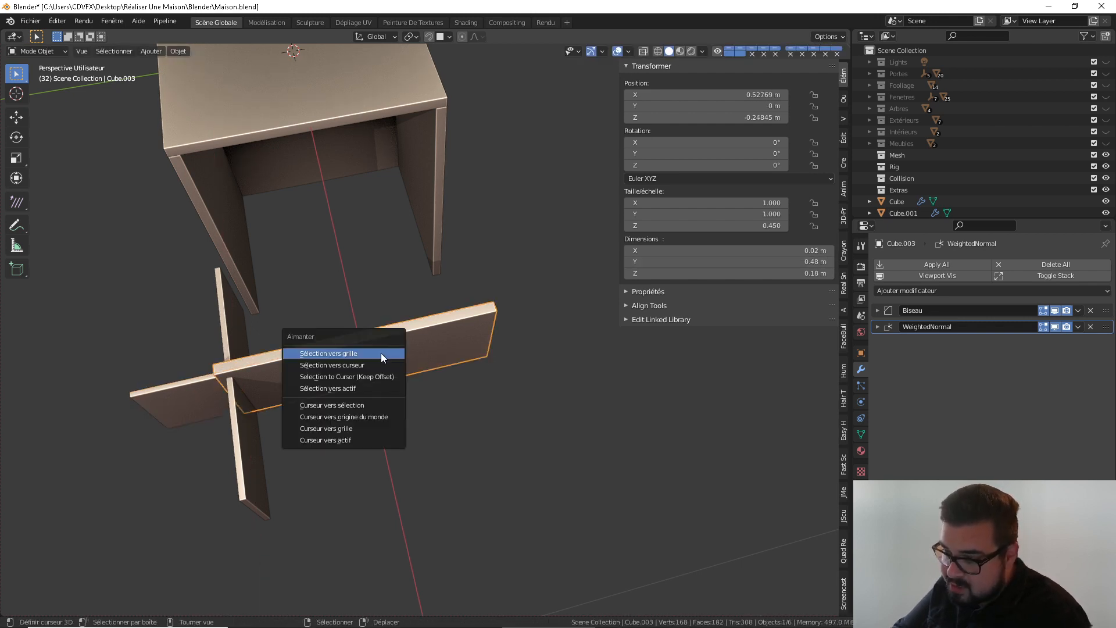
pyautogui.click(366, 402)
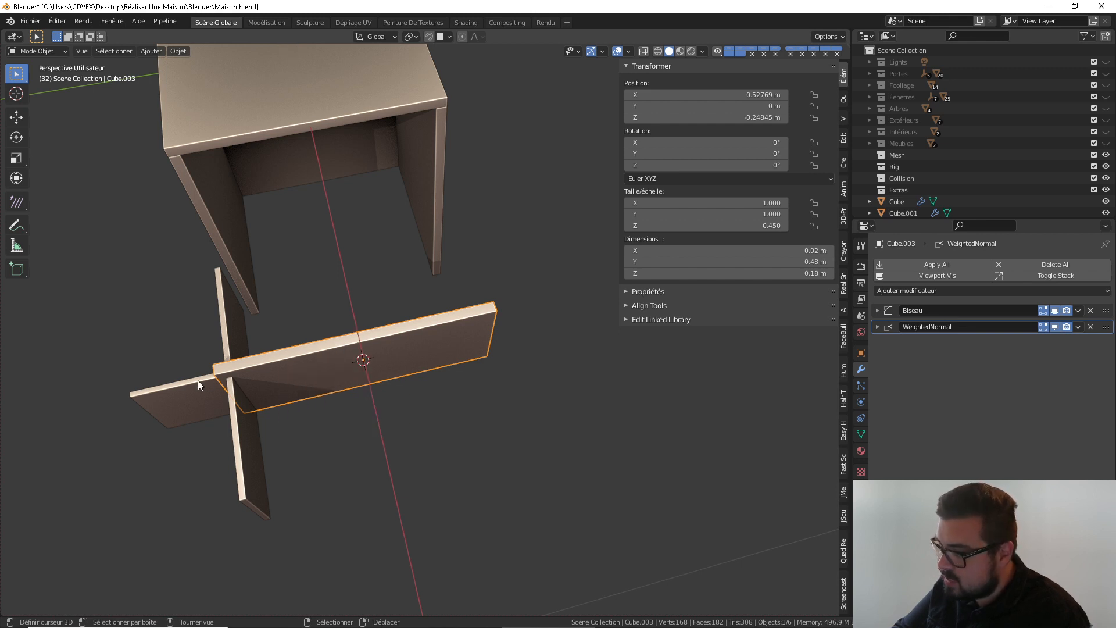
pyautogui.click(183, 384)
pyautogui.hotkey('shift', 's')
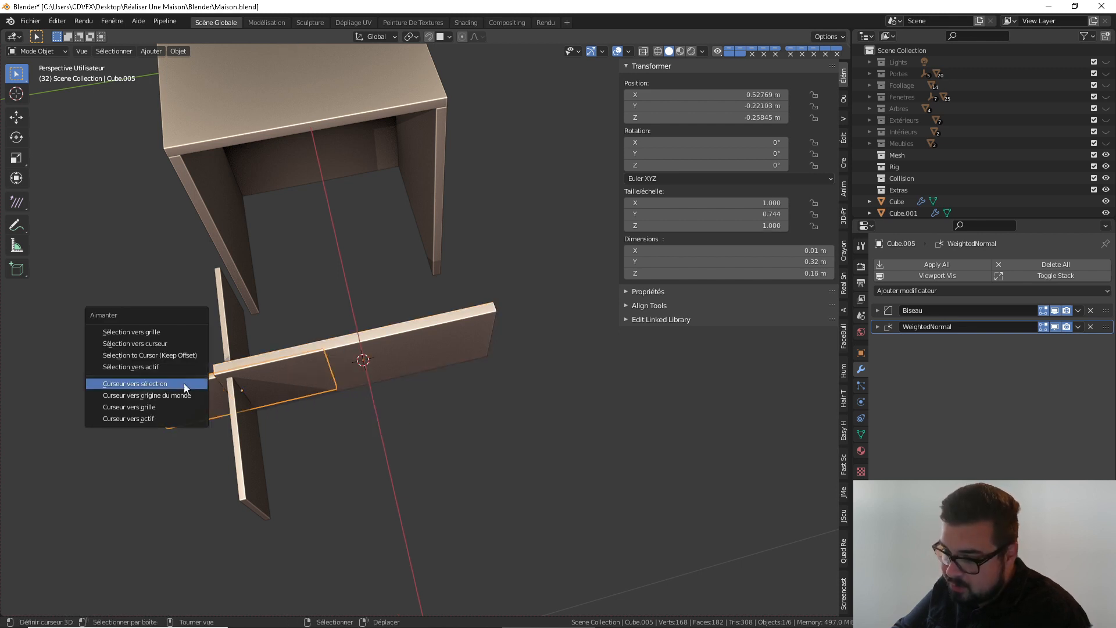
pyautogui.click(164, 348)
# Move the drawer back about 0.22 m along negative X, behind the drawer front
pyautogui.press('g')
pyautogui.press('y')
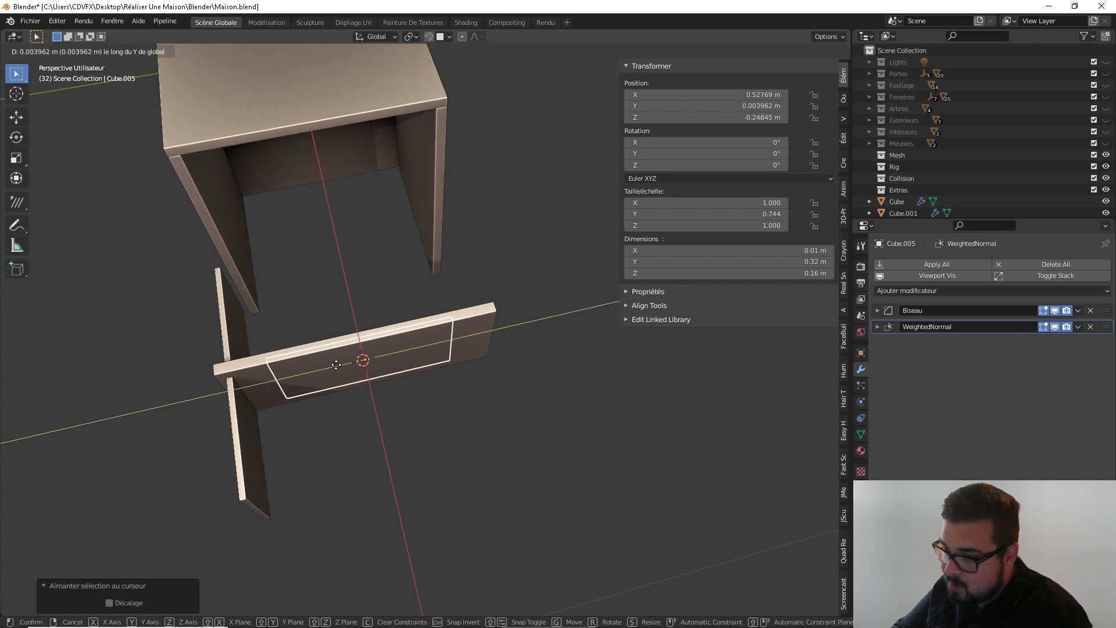
pyautogui.press('x')
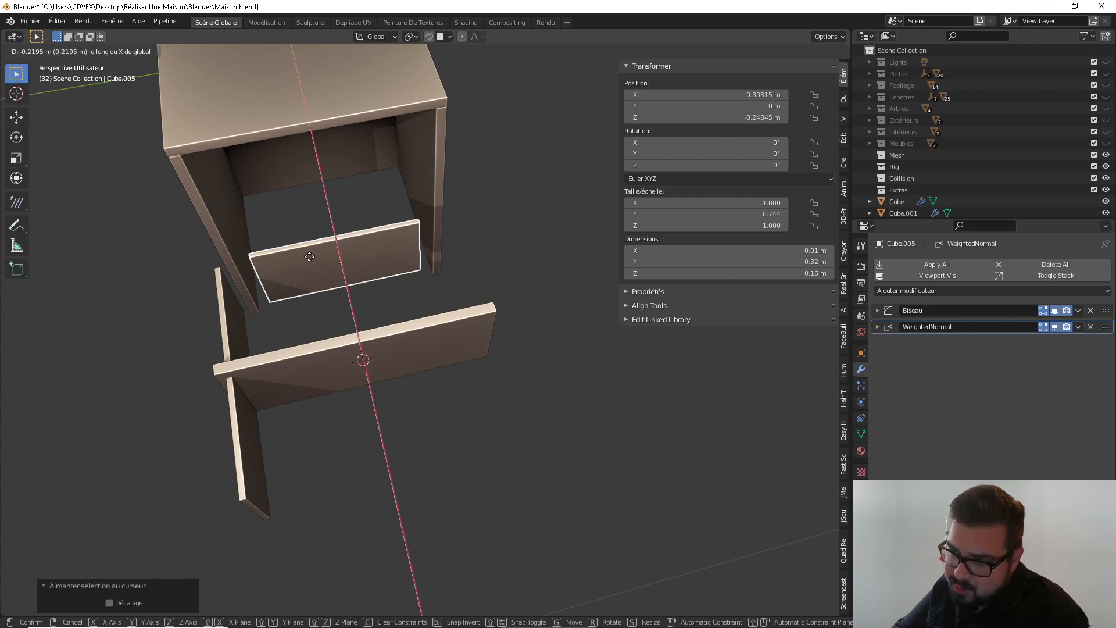
pyautogui.click(309, 256)
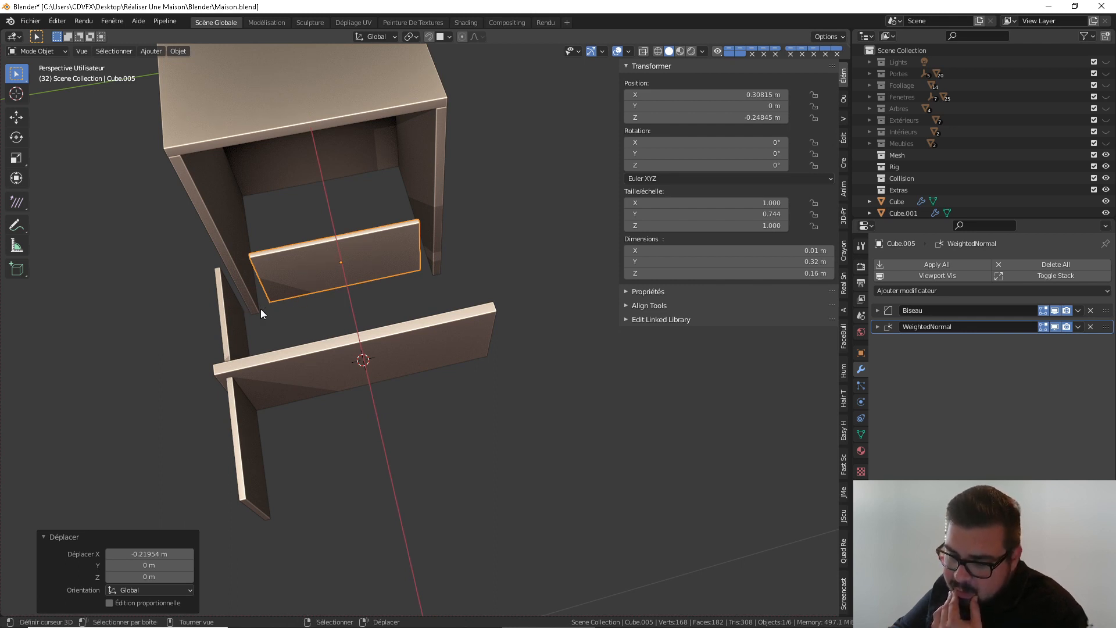
# Set the chest's top panel to 0.4 m in Y and 0.48 m in X
pyautogui.click(329, 375)
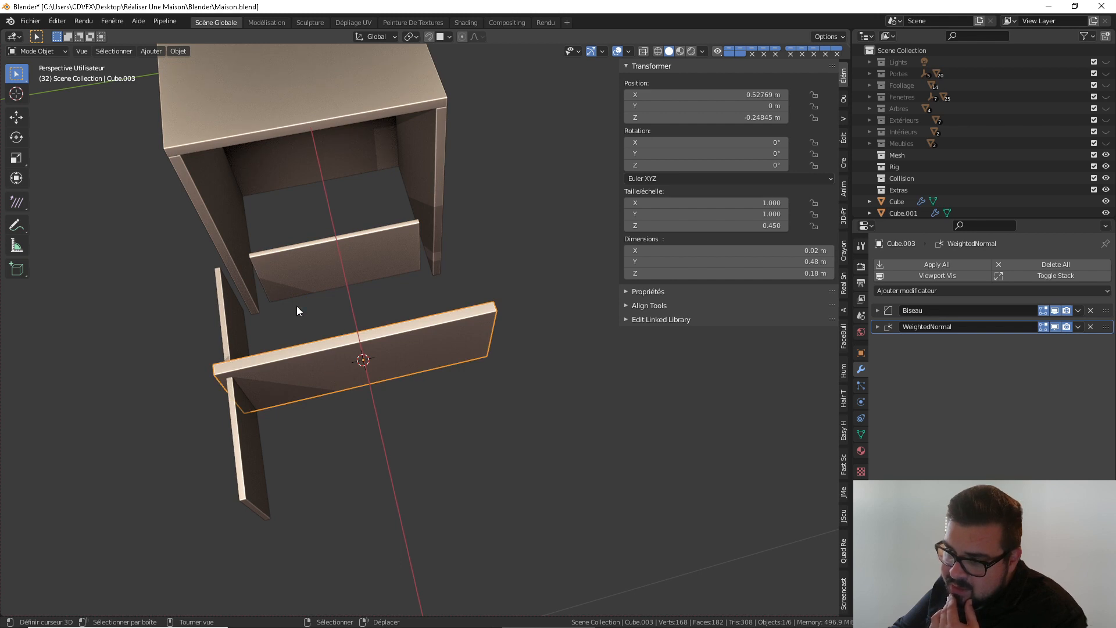
pyautogui.click(268, 137)
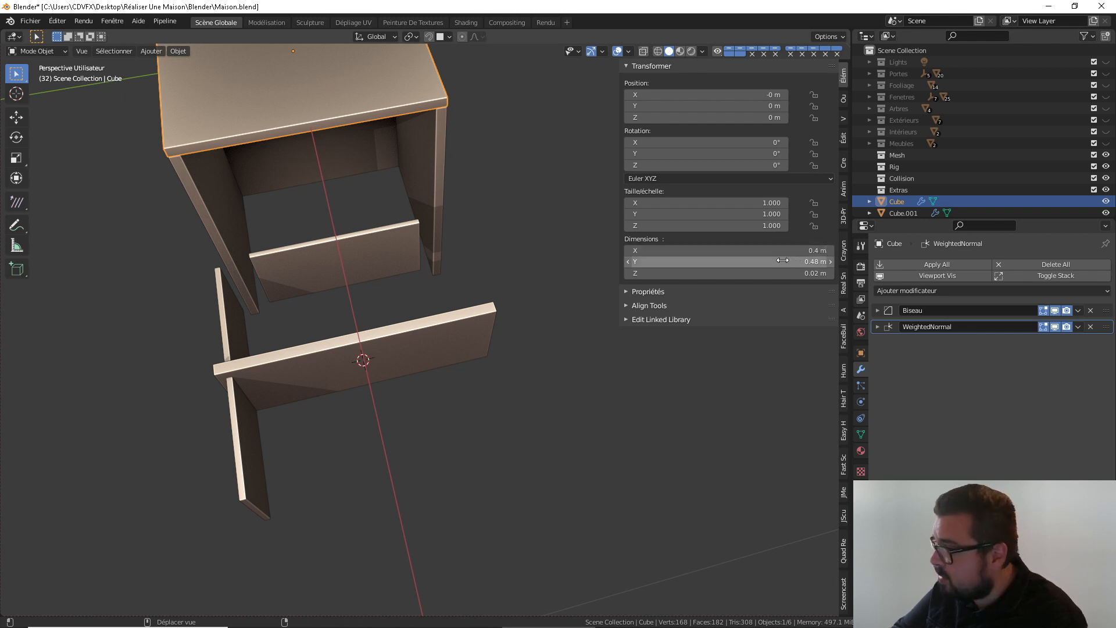
pyautogui.click(784, 260)
pyautogui.write('0.4')
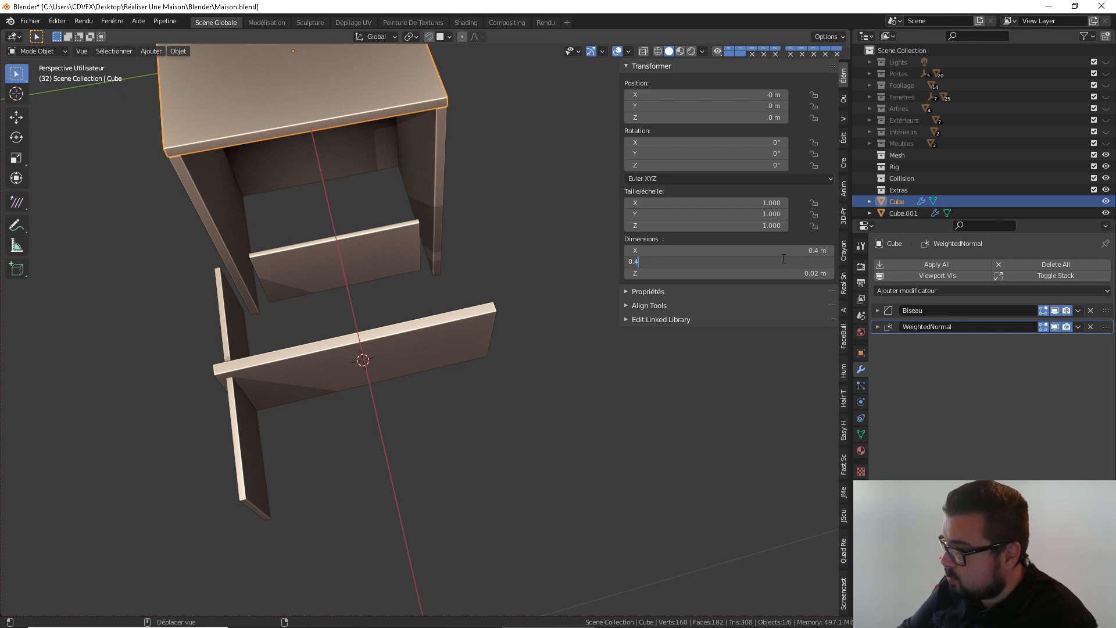
pyautogui.press('Return')
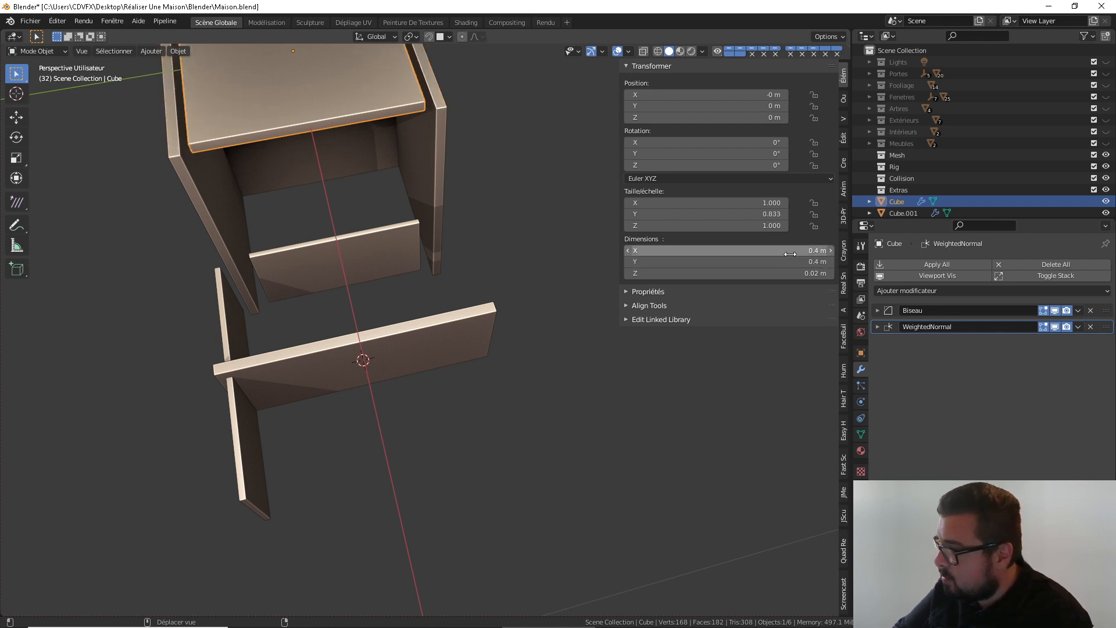
pyautogui.click(789, 254)
pyautogui.write('0.48')
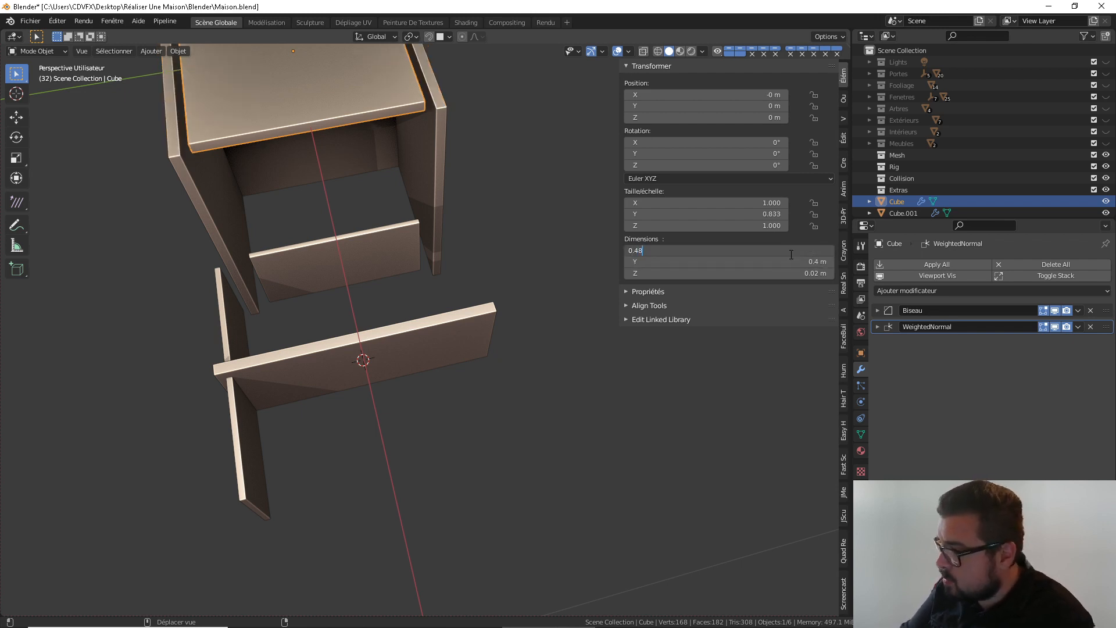
pyautogui.press('Return')
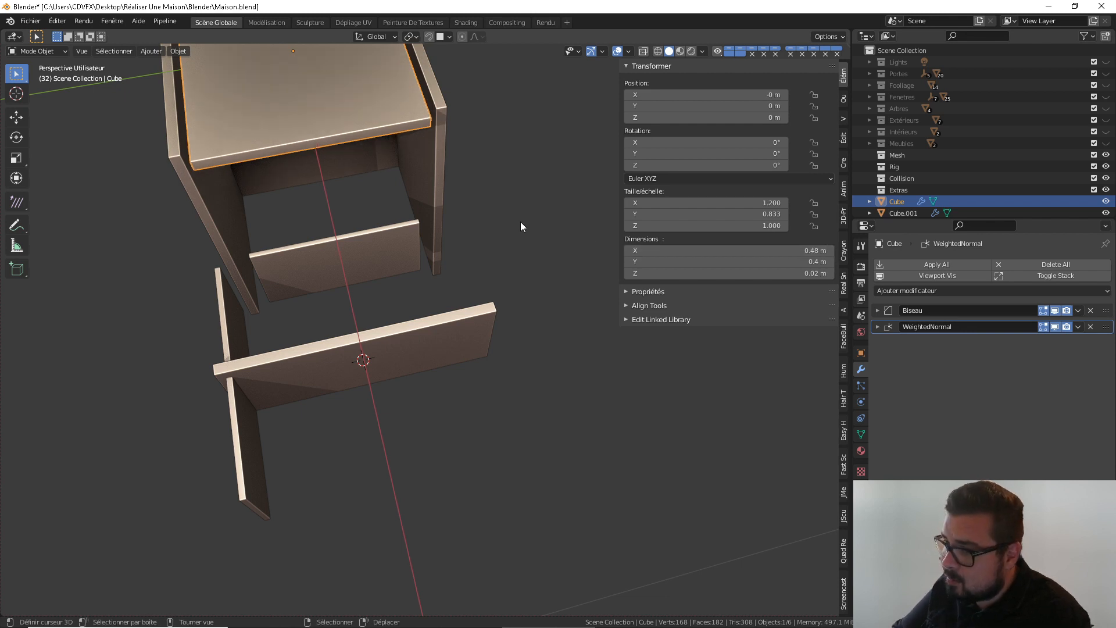
# Apply the top panel's rotation and scale, and set its origin to its geometry
pyautogui.moveTo(475, 183); pyautogui.dragTo(483, 131, button='middle')
pyautogui.press('q')
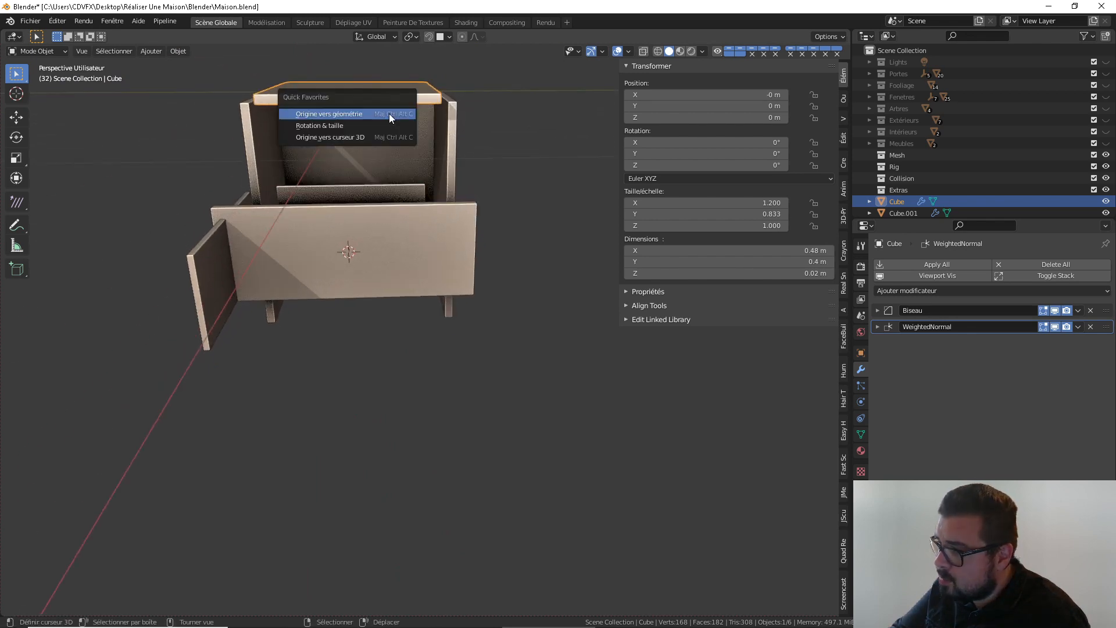
pyautogui.click(349, 123)
pyautogui.press('q')
pyautogui.click(346, 115)
# Set the drawer front's Y dimension to 0.4 m
pyautogui.click(473, 236)
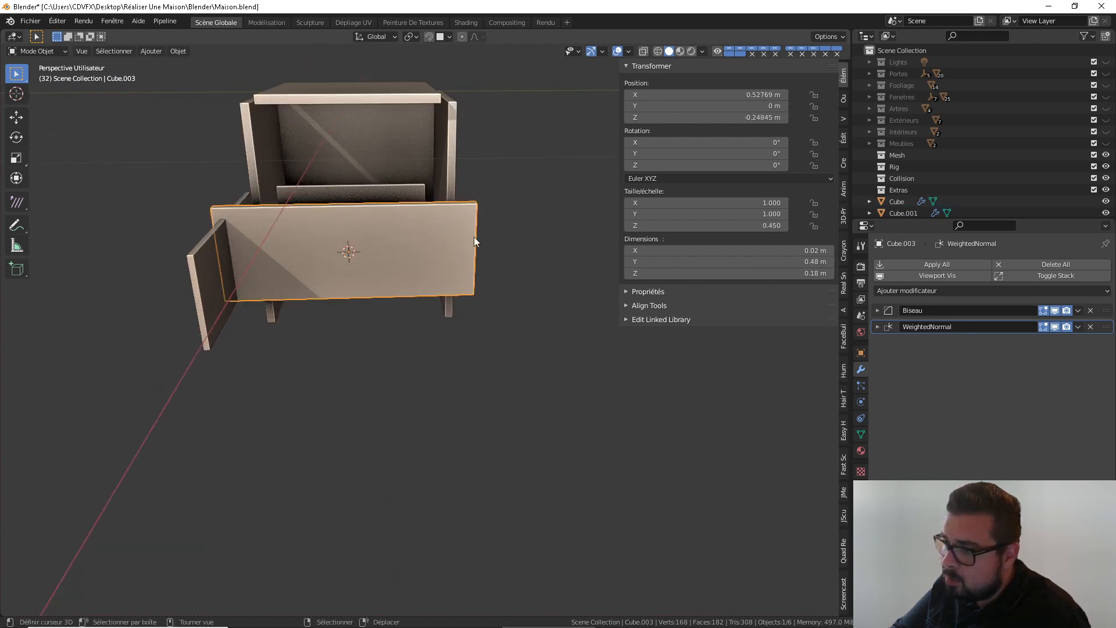
pyautogui.click(799, 266)
pyautogui.write('0.4')
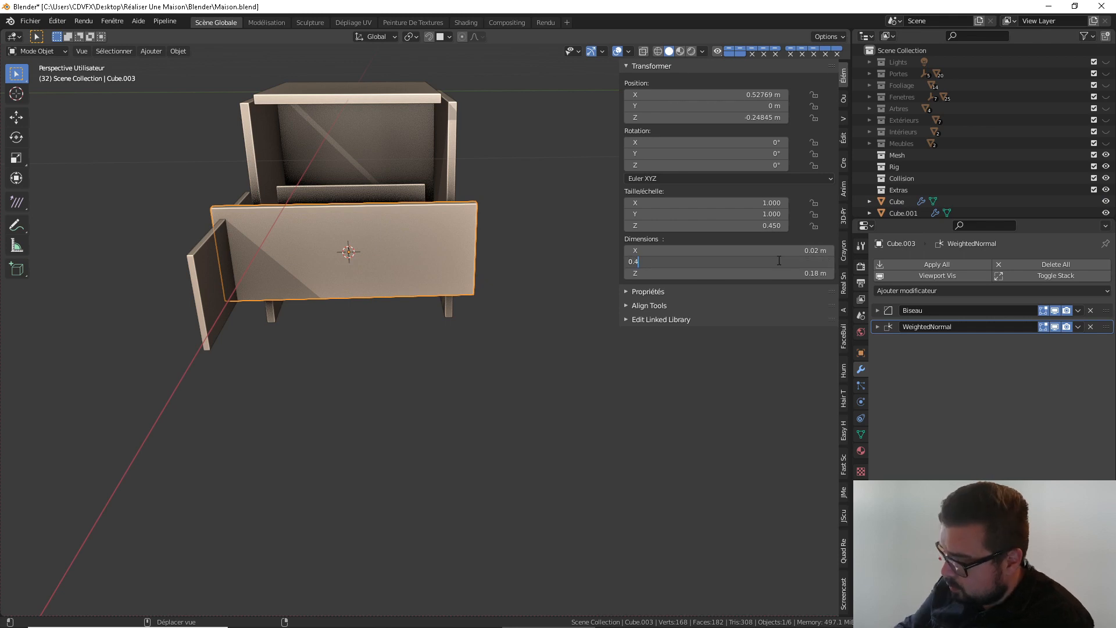
pyautogui.press('Return')
# Apply the drawer front's rotation and scale, and set its origin to its geometry
pyautogui.moveTo(419, 250); pyautogui.dragTo(391, 258, button='middle')
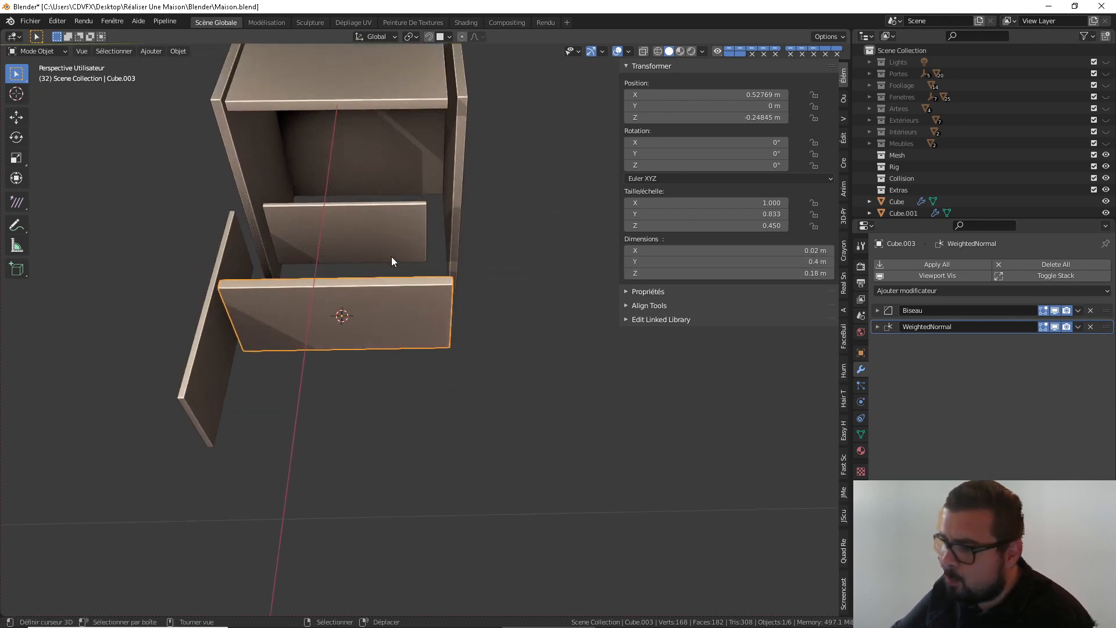
pyautogui.press('q')
pyautogui.click(350, 265)
pyautogui.press('q')
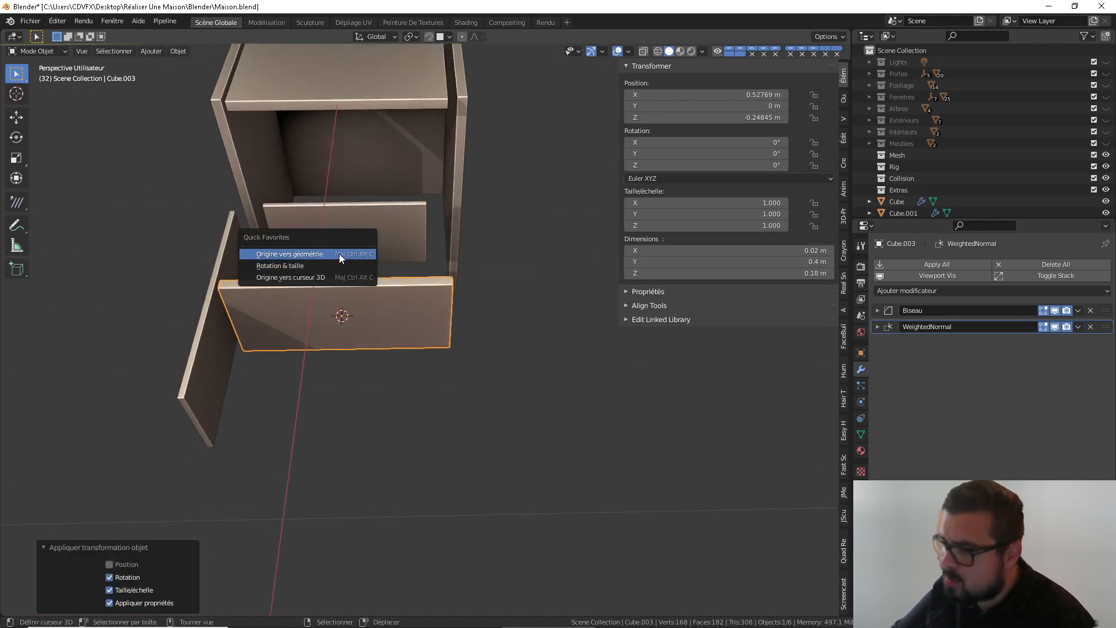
pyautogui.click(355, 271)
# In top view, move the drawer front about 0.23 m outward along X, away from the chest
pyautogui.moveTo(380, 292); pyautogui.dragTo(359, 267, button='middle')
pyautogui.click(375, 275)
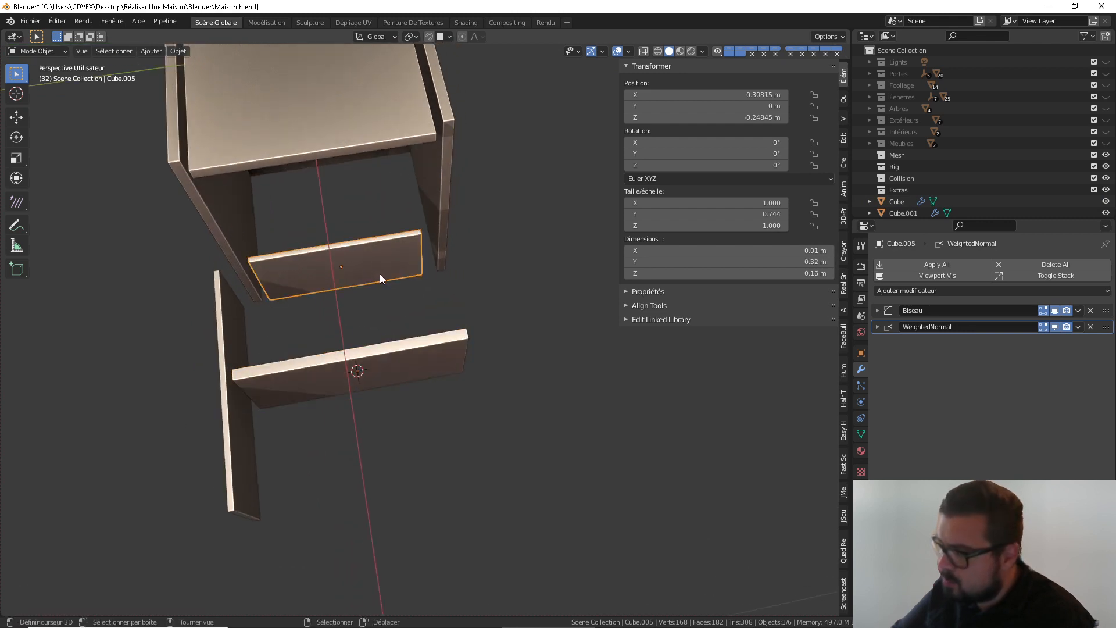
pyautogui.click(228, 323)
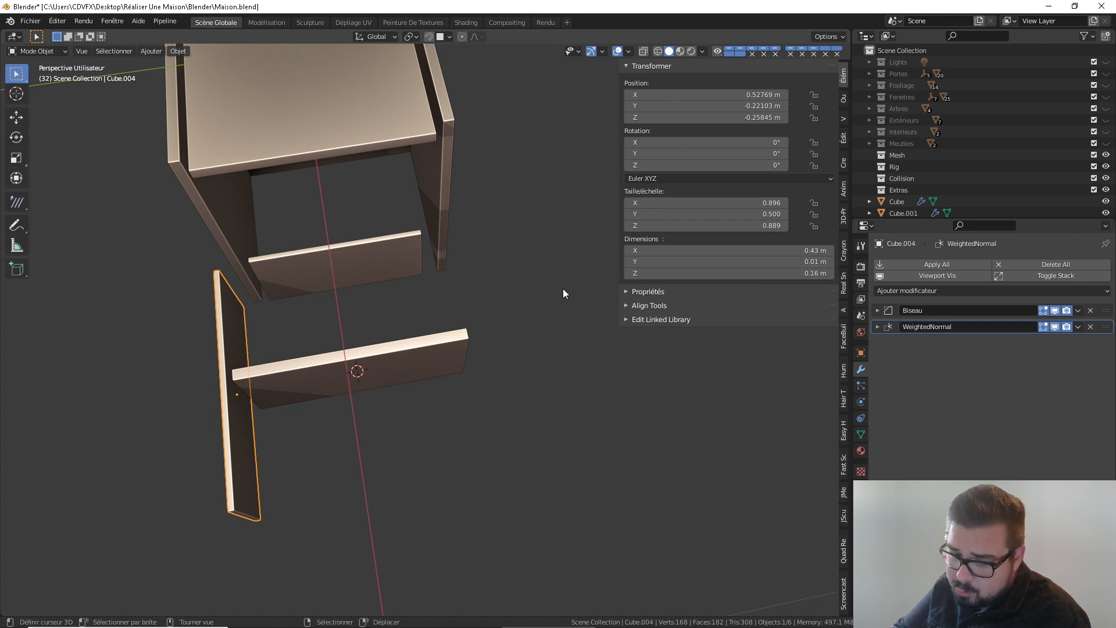
pyautogui.moveTo(398, 308); pyautogui.dragTo(503, 392, button='middle')
pyautogui.click(397, 389)
pyautogui.press('KP_7')
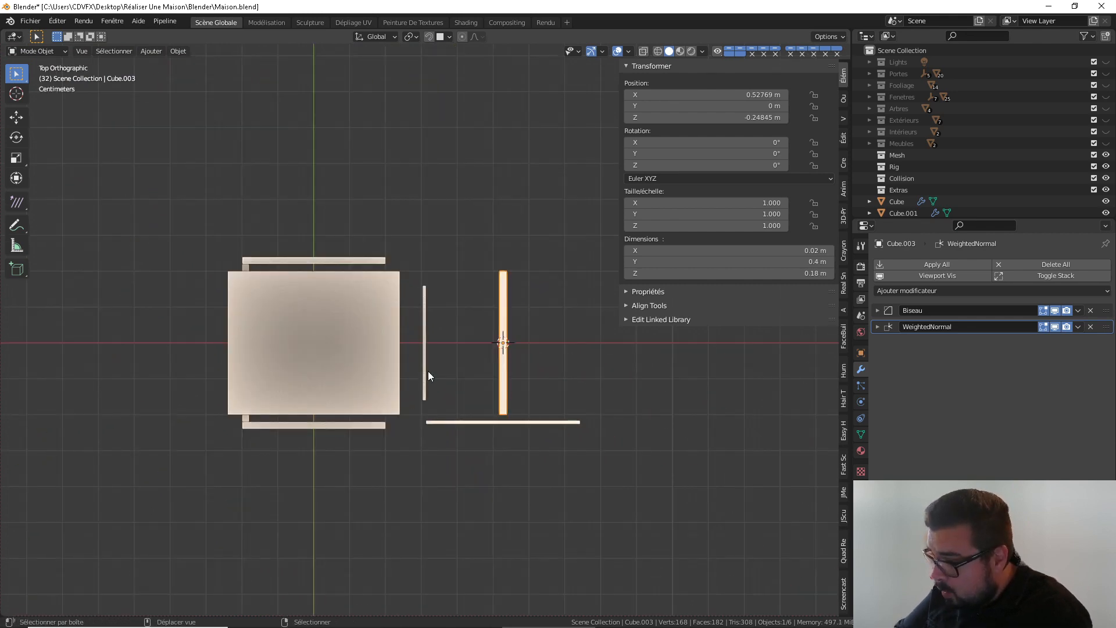
pyautogui.press('g')
pyautogui.press('x')
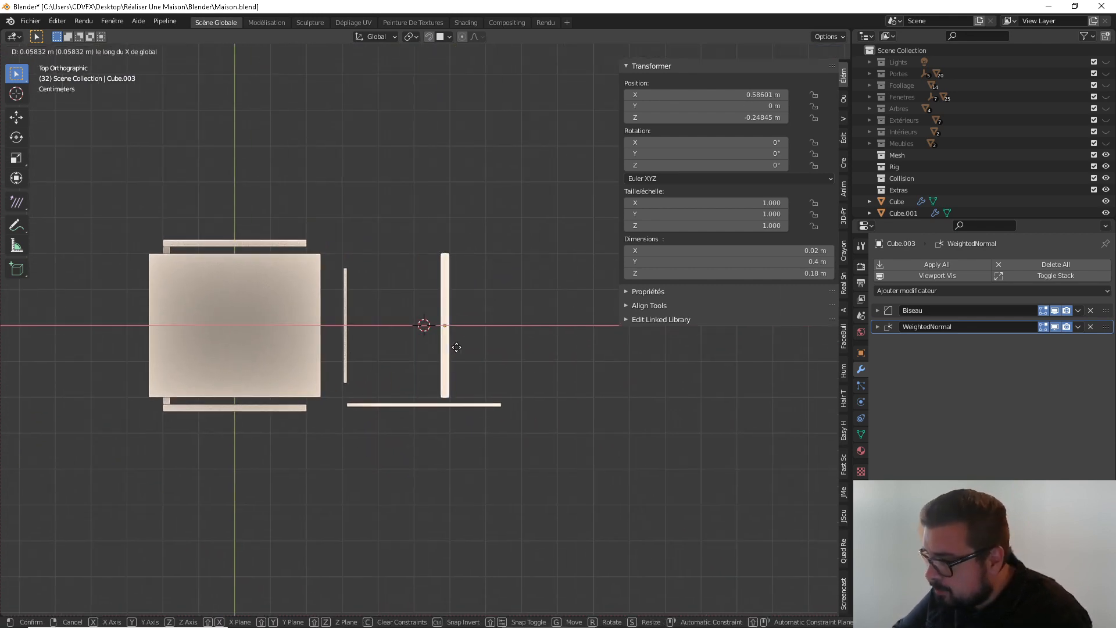
pyautogui.click(541, 356)
# Move the drawer's side panel about 0.036 m along Y and about 0.008 m along X, up against the drawer front
pyautogui.click(346, 364)
pyautogui.scroll(2, 348, 364)
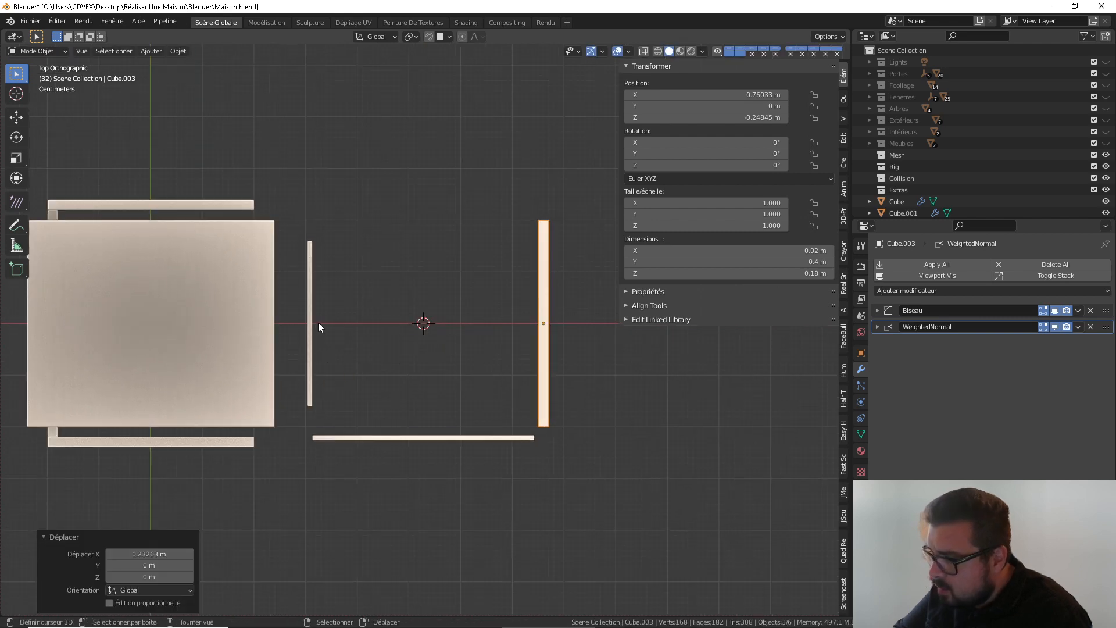
pyautogui.keyDown('shift'); pyautogui.moveTo(426, 367); pyautogui.dragTo(398, 353, button='middle'); pyautogui.keyUp('shift')
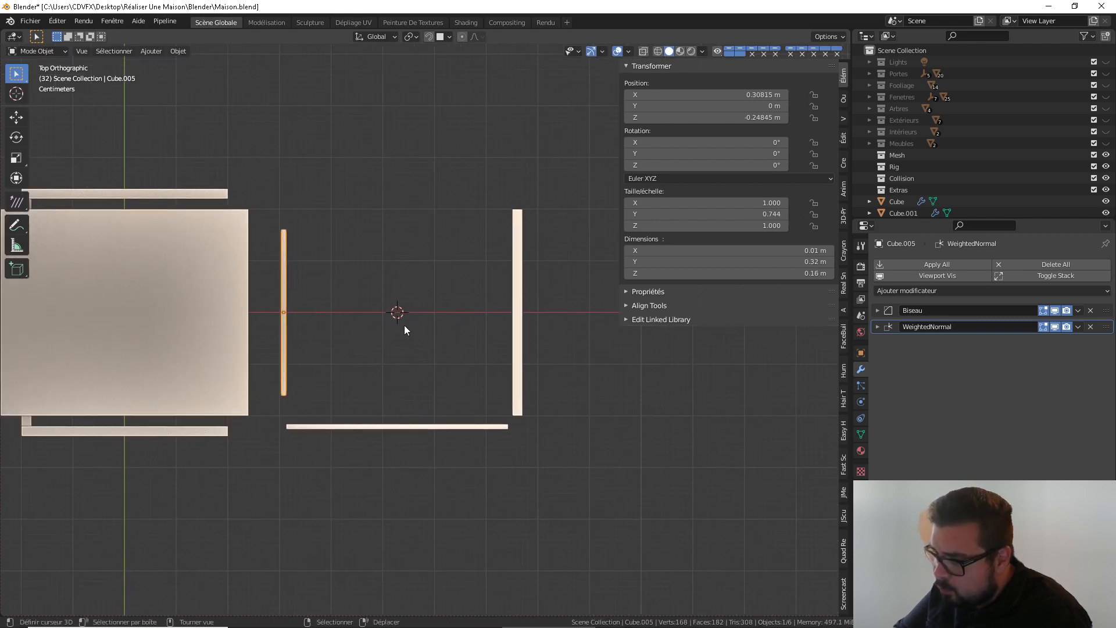
pyautogui.click(392, 425)
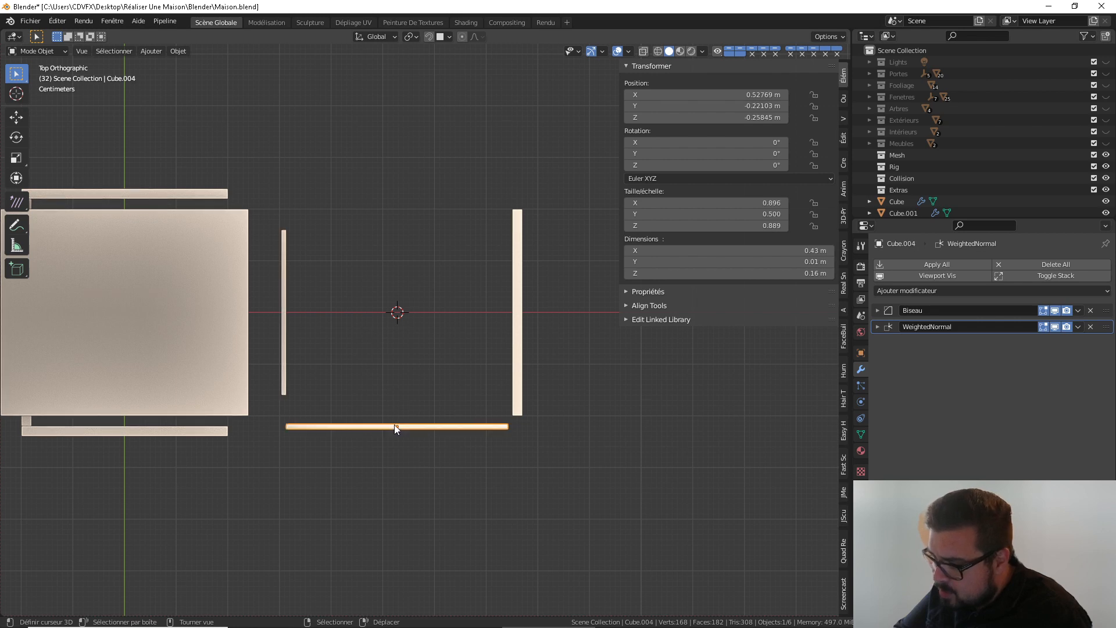
pyautogui.press('g')
pyautogui.press('y')
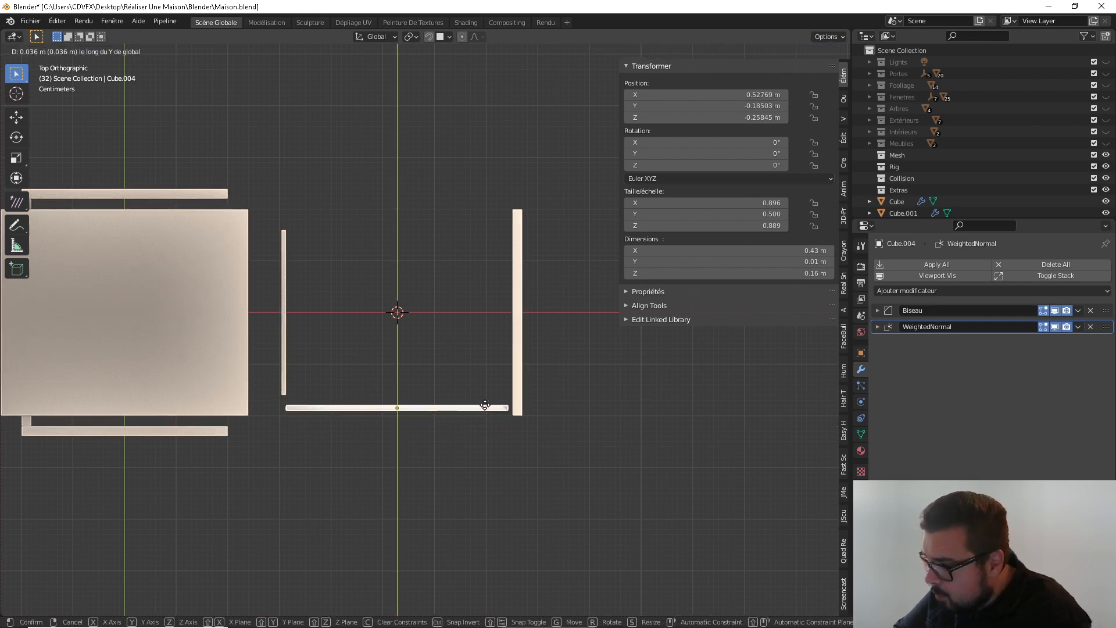
pyautogui.click(484, 405)
pyautogui.scroll(1, 494, 422)
pyautogui.press('g')
pyautogui.press('x')
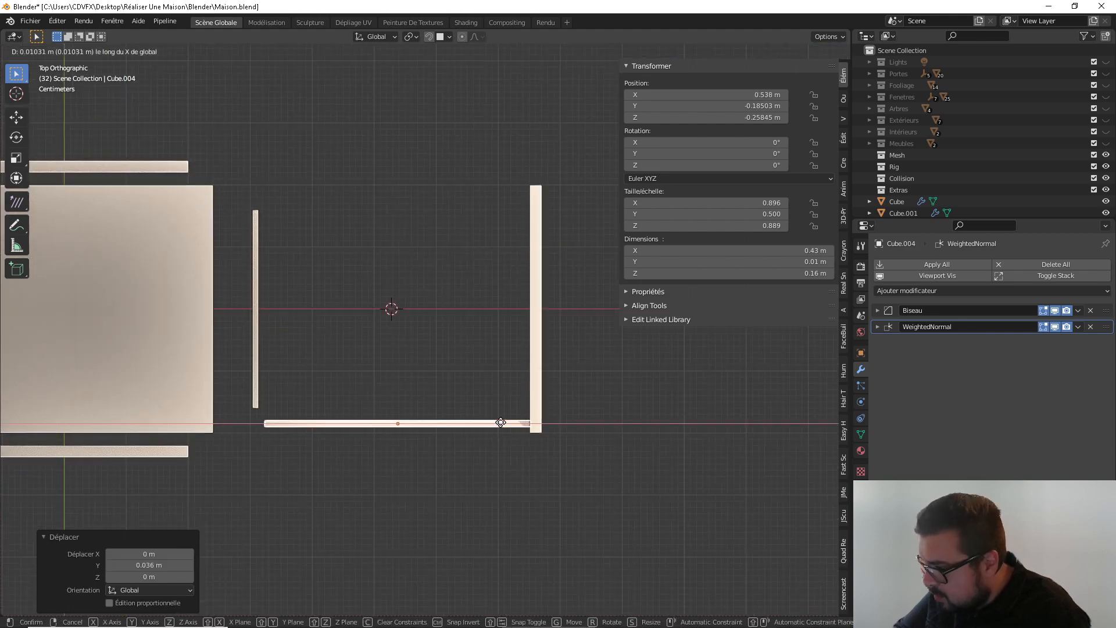
pyautogui.click(486, 419)
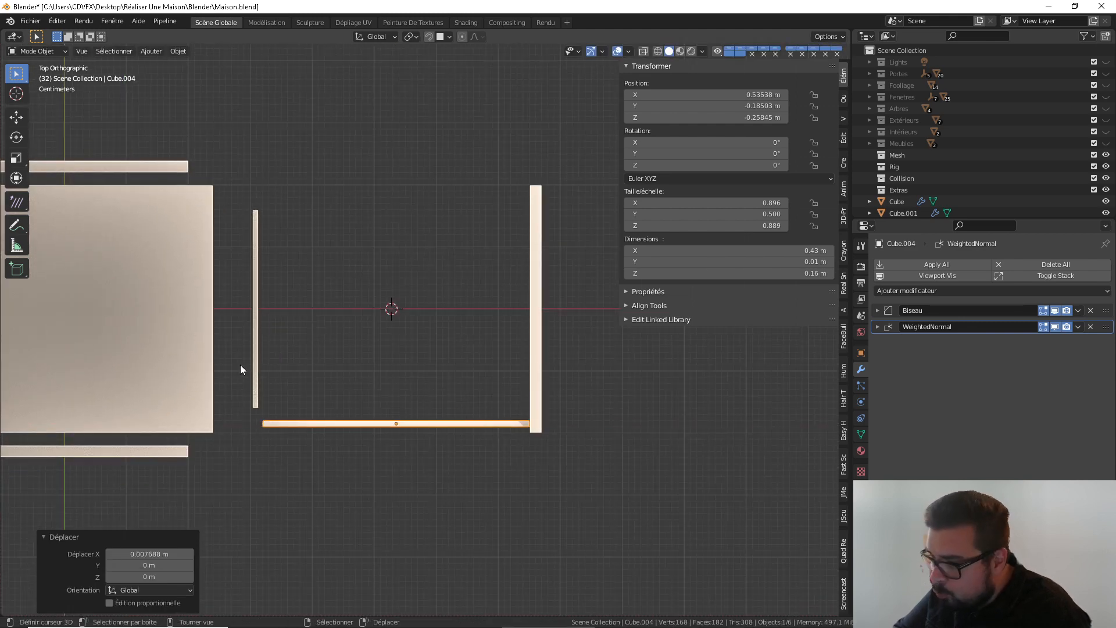
# Move the drawer's back panel about 0.02 m along X to the rear end of the side panel
pyautogui.click(254, 368)
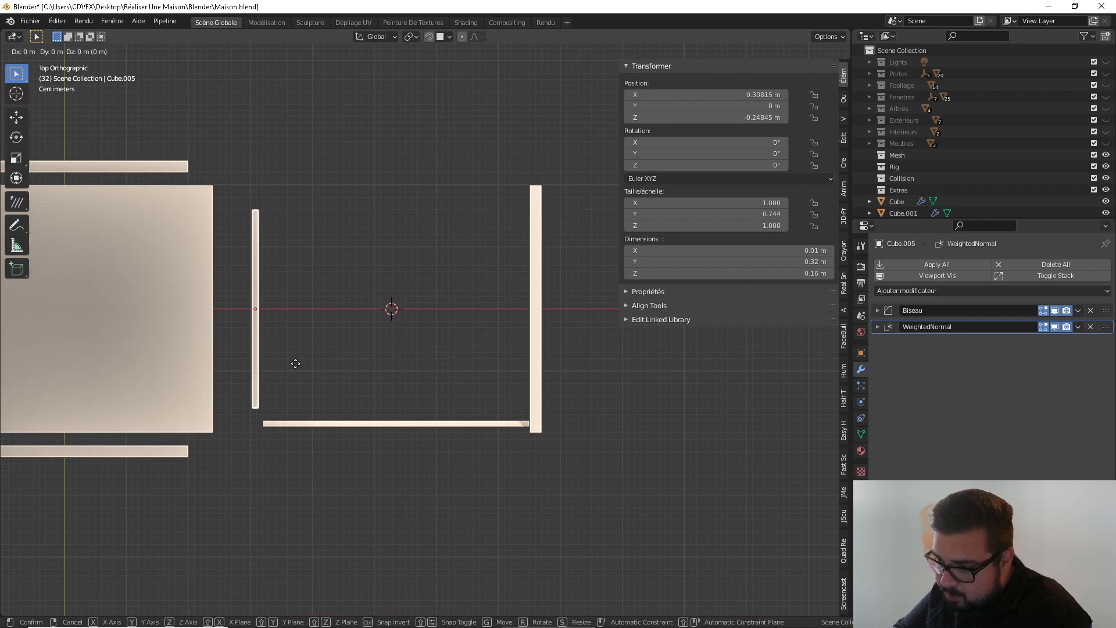
pyautogui.press('x')
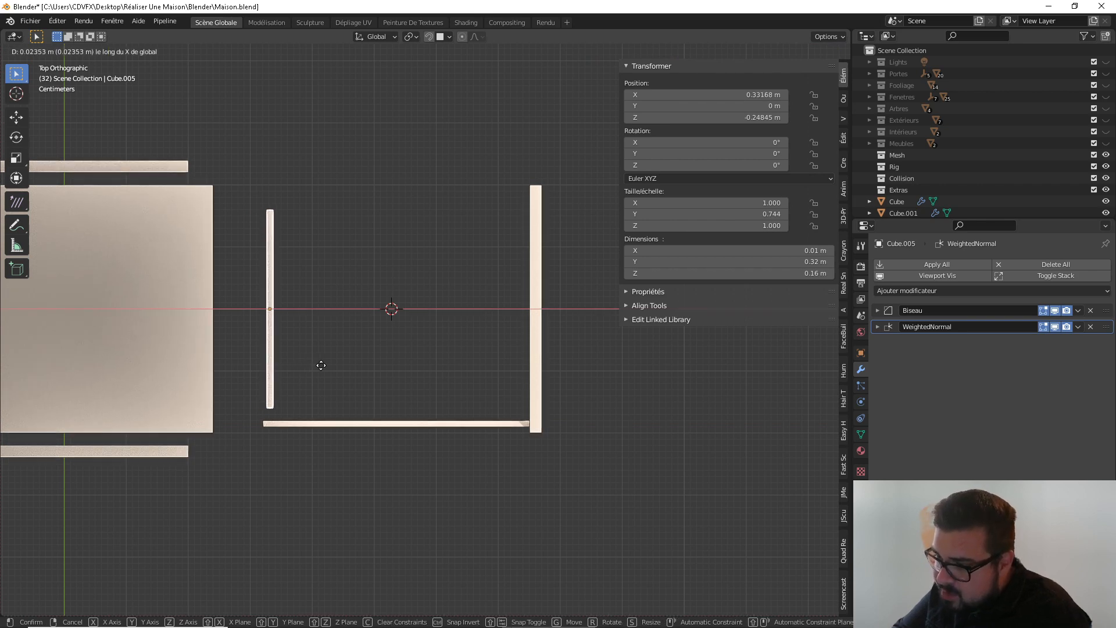
pyautogui.click(304, 365)
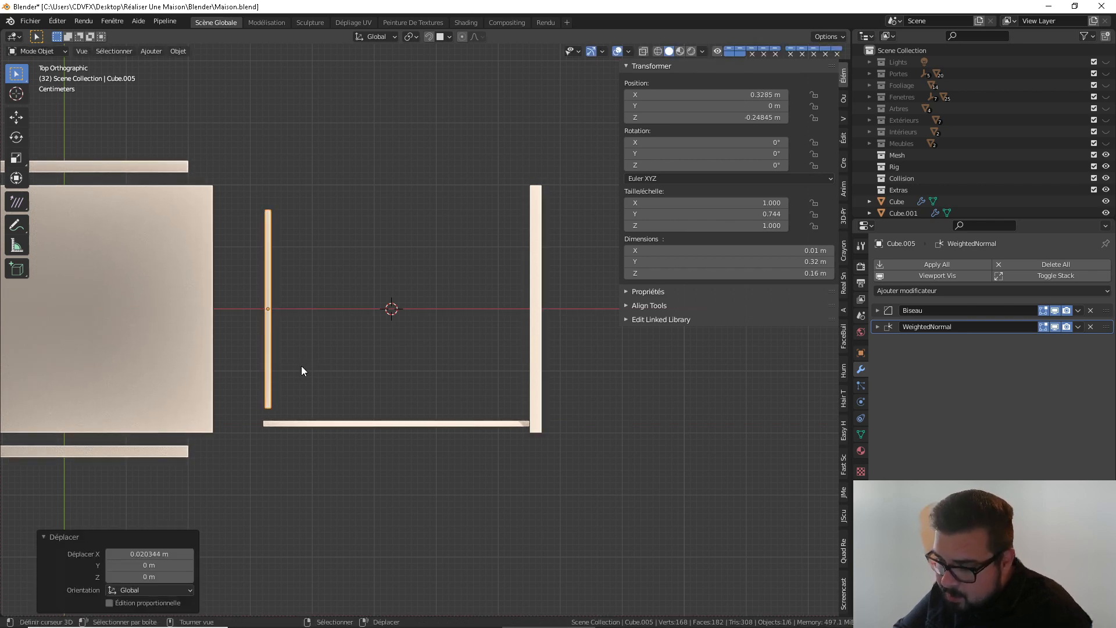
# Move the drawer's side panel about 0.019 m inward along Y, close to the end of the back panel
pyautogui.keyDown('shift'); pyautogui.moveTo(312, 387); pyautogui.dragTo(323, 376, button='middle'); pyautogui.keyUp('shift')
pyautogui.click(368, 411)
pyautogui.press('Delete')
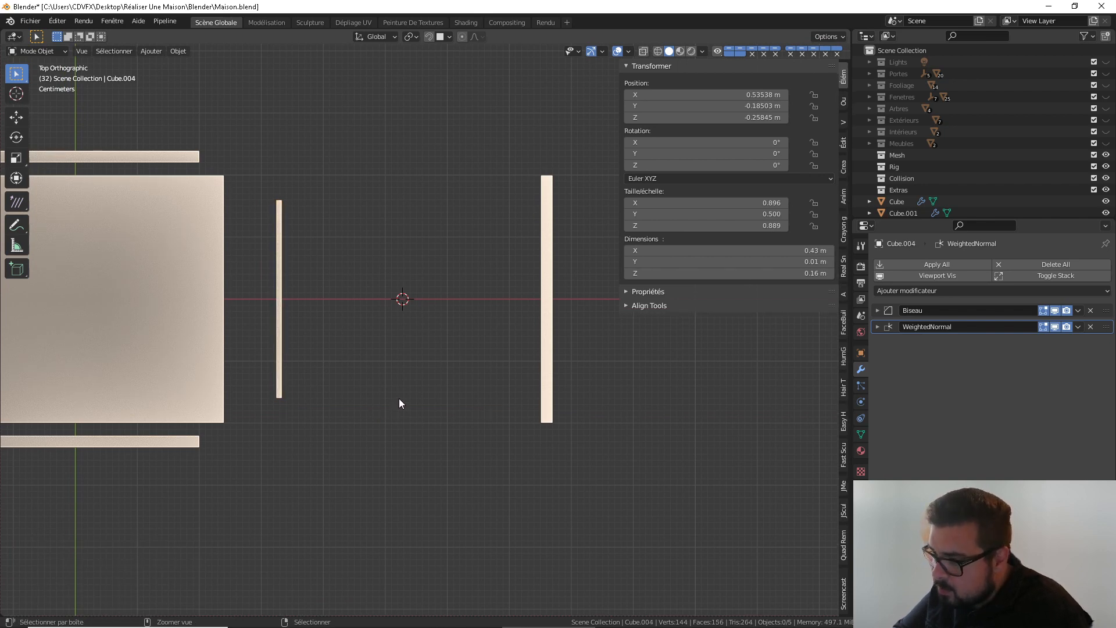
pyautogui.hotkey('ctrl', 'z')
pyautogui.press('g')
pyautogui.press('y')
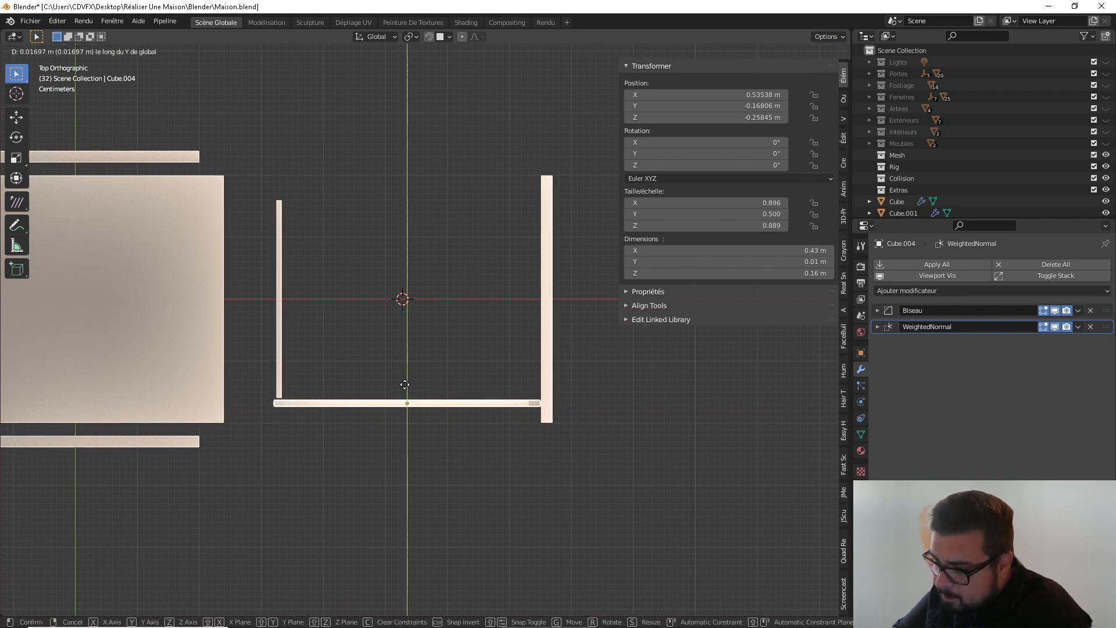
pyautogui.click(409, 378)
# Shift the drawer's back panel about 0.002 m along negative X, in line with the side panel's rear edge
pyautogui.scroll(2, 314, 414)
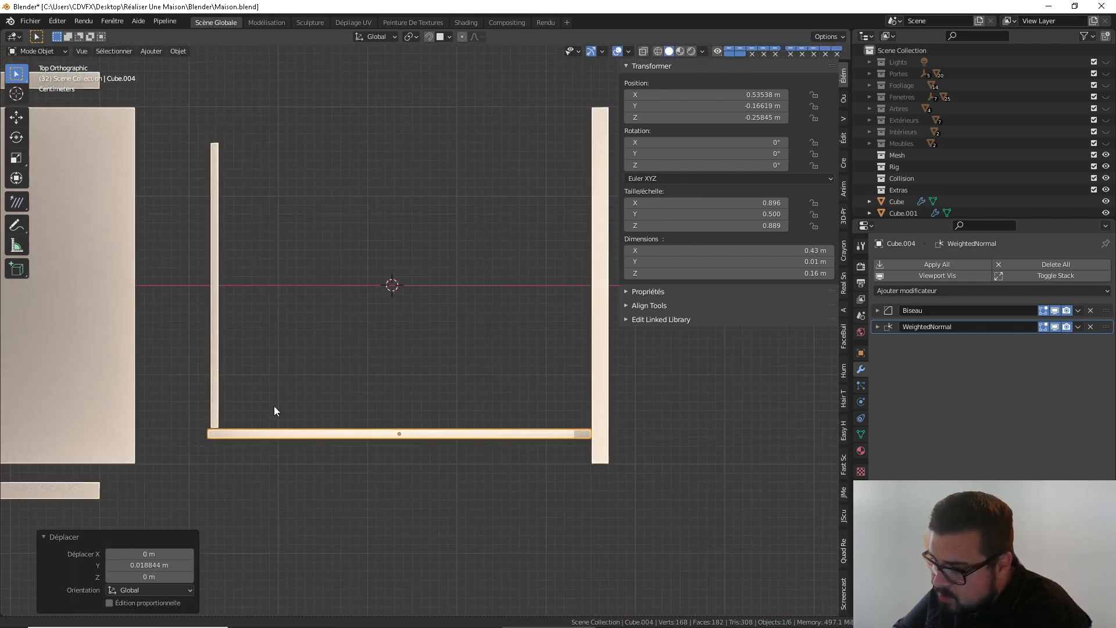
pyautogui.scroll(4, 335, 411)
pyautogui.click(310, 392)
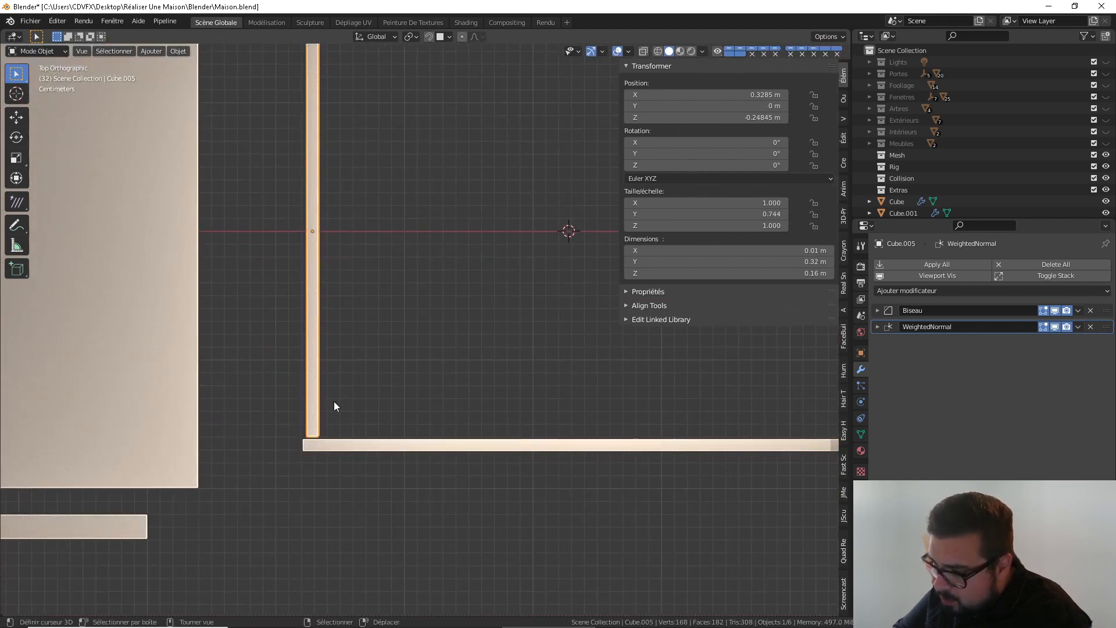
pyautogui.press('g')
pyautogui.press('x')
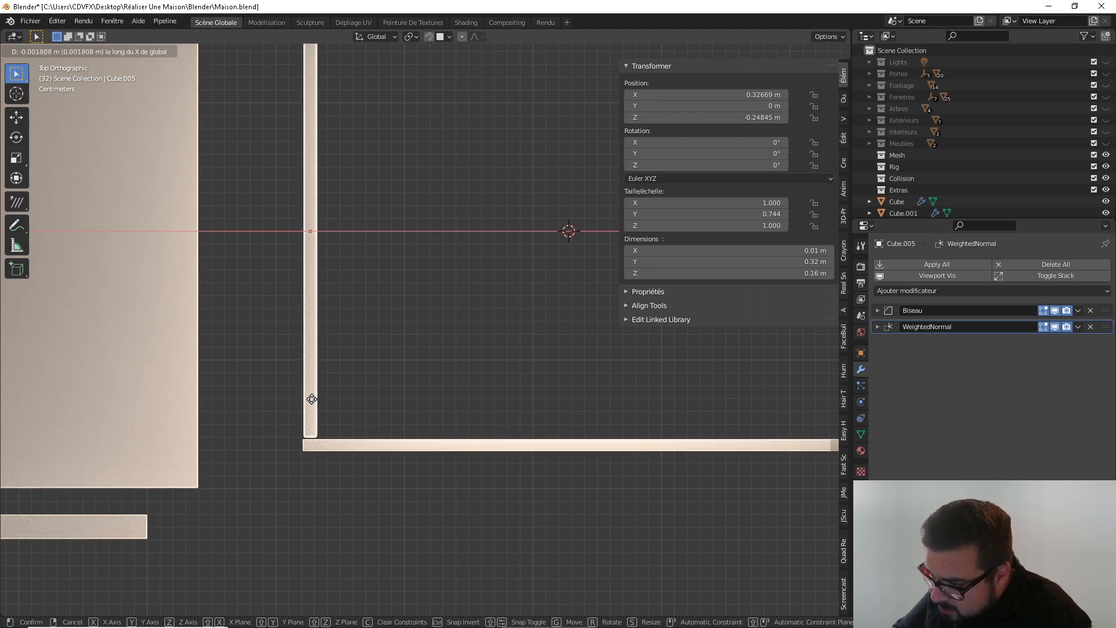
pyautogui.click(310, 398)
pyautogui.scroll(3, 326, 418)
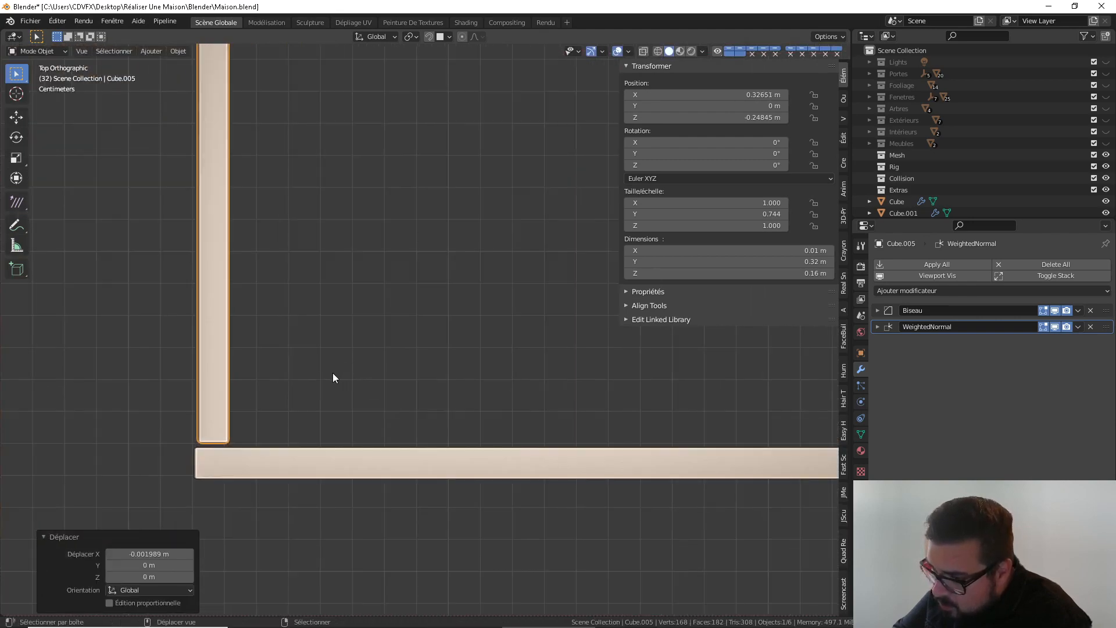
# Move the drawer's back panel about 0.012 m along negative X, just behind the side panel's rear end
pyautogui.scroll(-5, 333, 377)
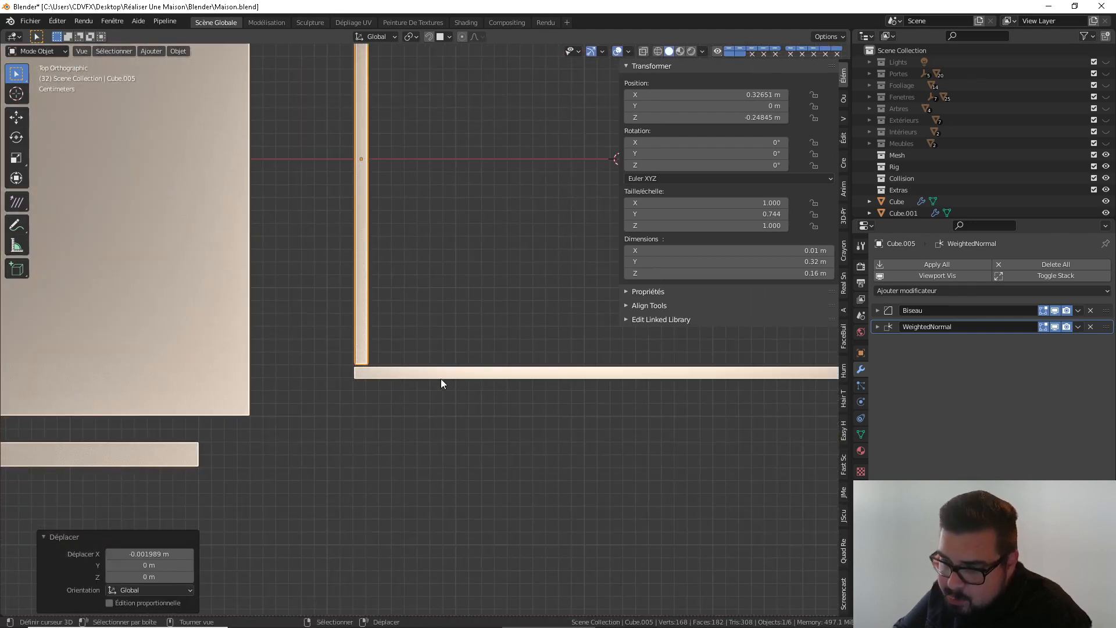
pyautogui.scroll(-4, 441, 380)
pyautogui.scroll(3, 418, 348)
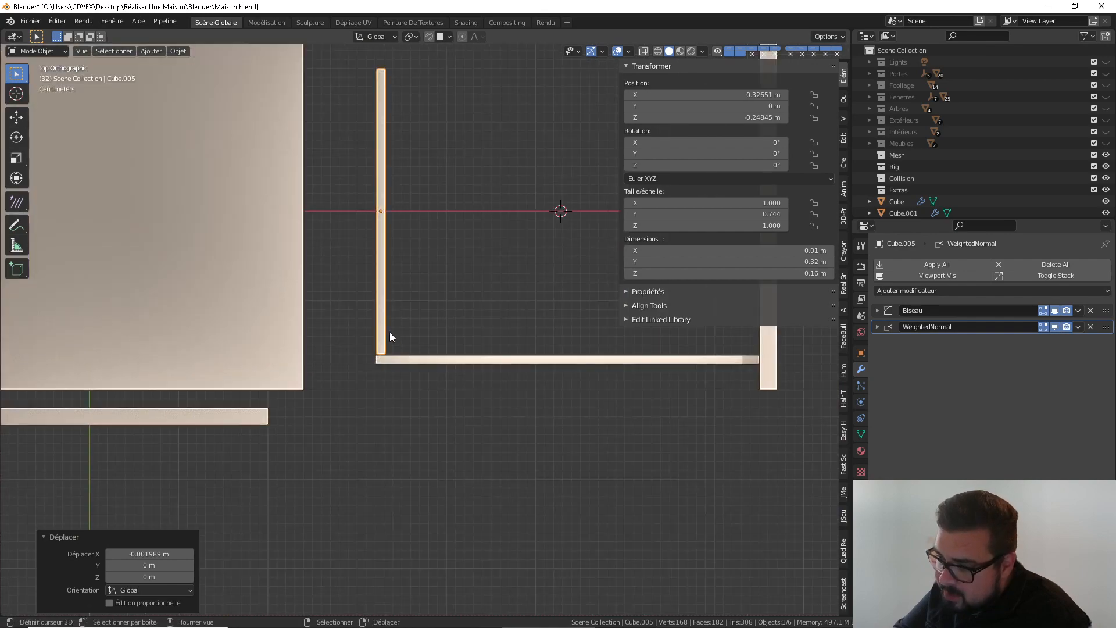
pyautogui.press('g')
pyautogui.press('x')
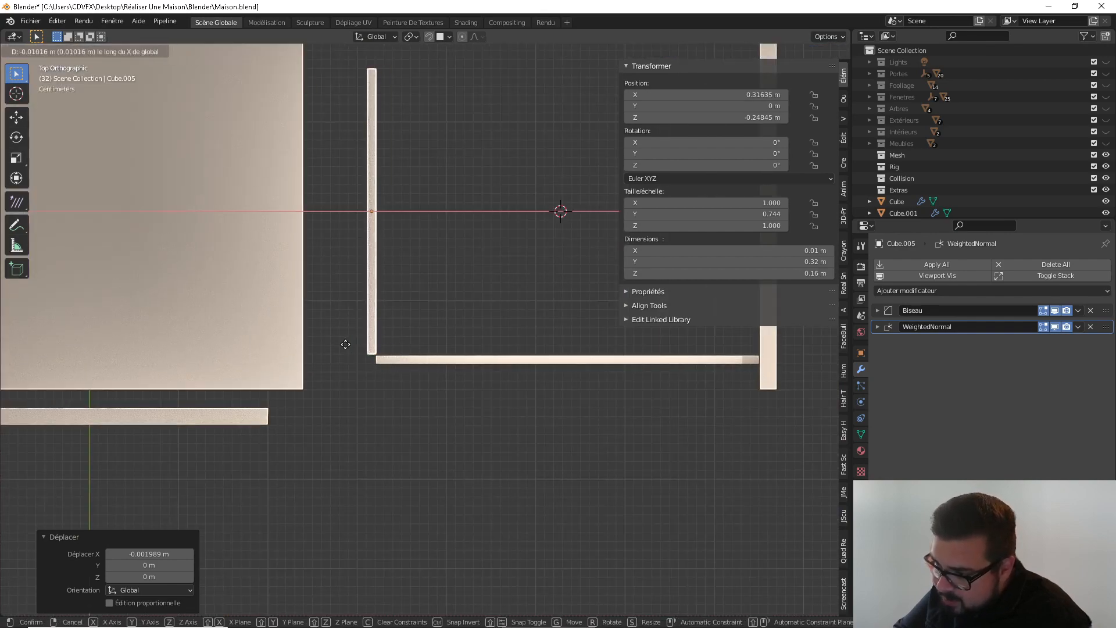
pyautogui.click(357, 354)
# Move the drawer's side panel about 0.0116 m inward along Y, flush with the outer end of the back panel
pyautogui.scroll(4, 366, 366)
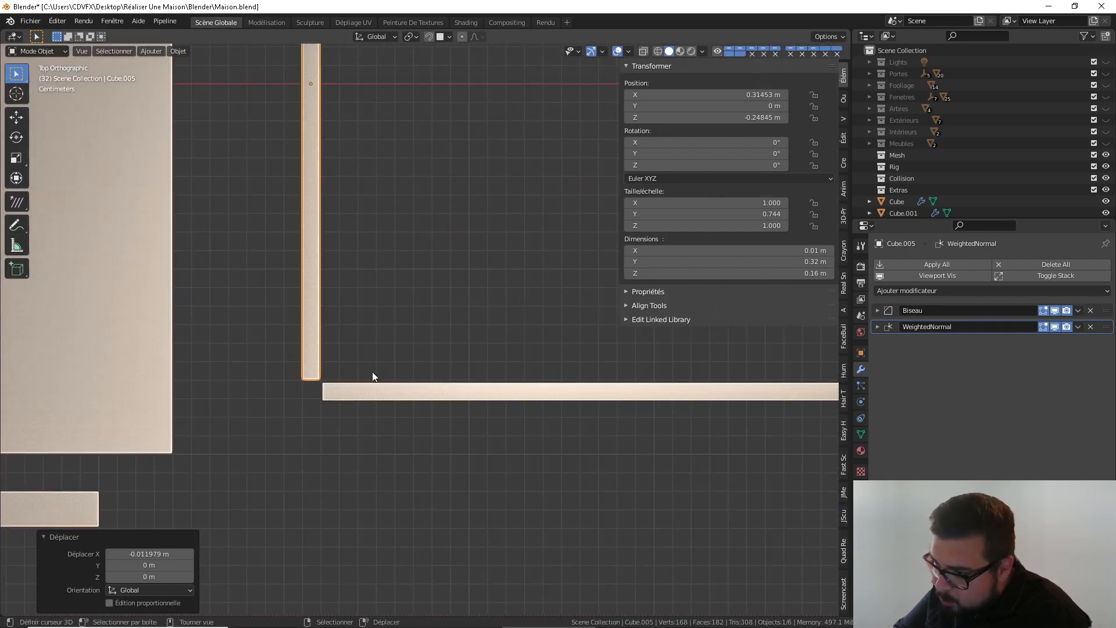
pyautogui.scroll(2, 356, 378)
pyautogui.click(344, 424)
pyautogui.press('g')
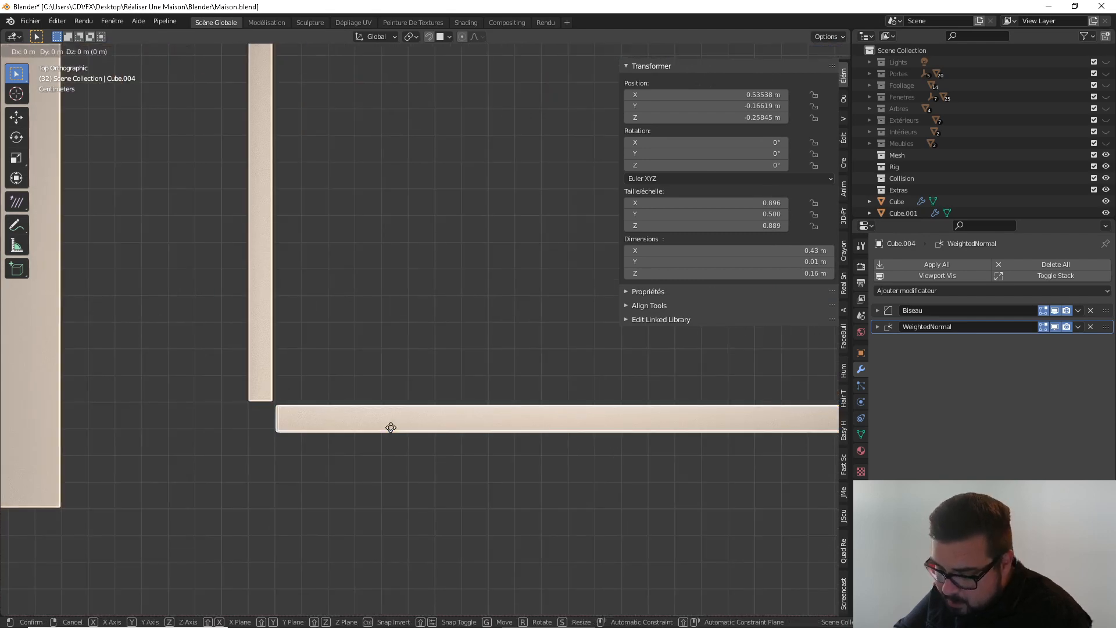
pyautogui.press('x')
pyautogui.press('y')
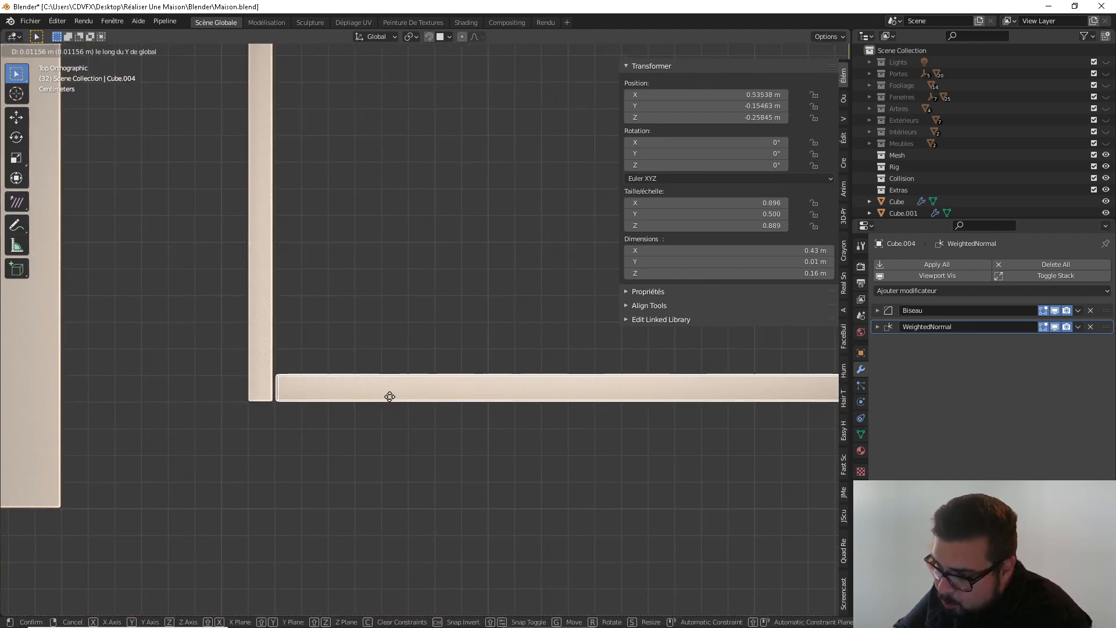
pyautogui.click(389, 397)
# Nudge the drawer's back panel about 0.0009 m along X against the rear end of the side panel
pyautogui.click(271, 377)
pyautogui.press('g')
pyautogui.press('x')
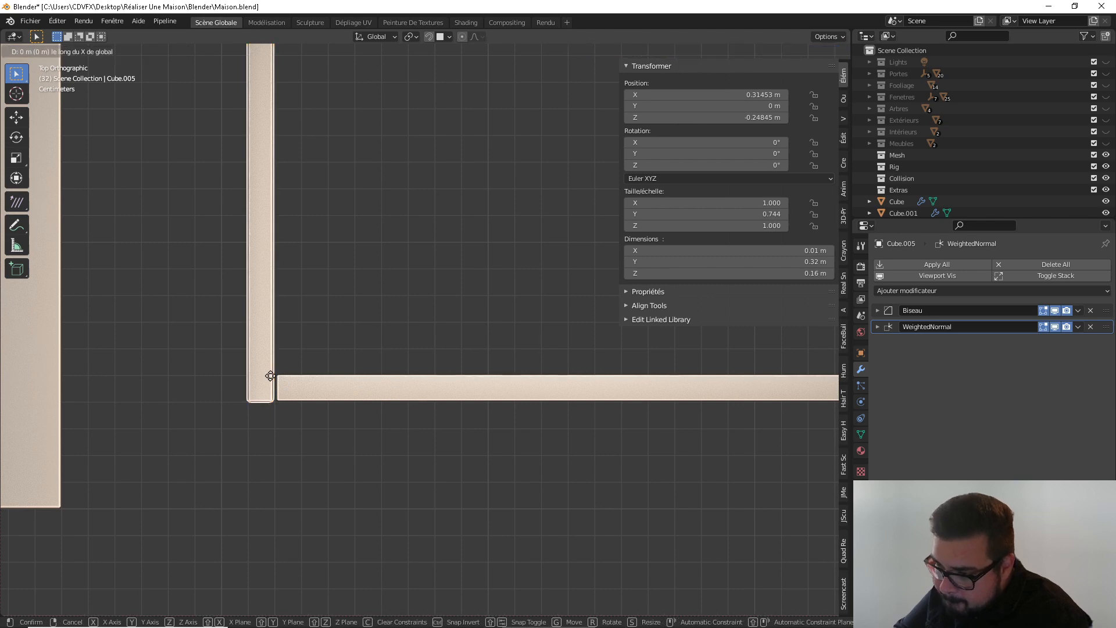
pyautogui.click(294, 375)
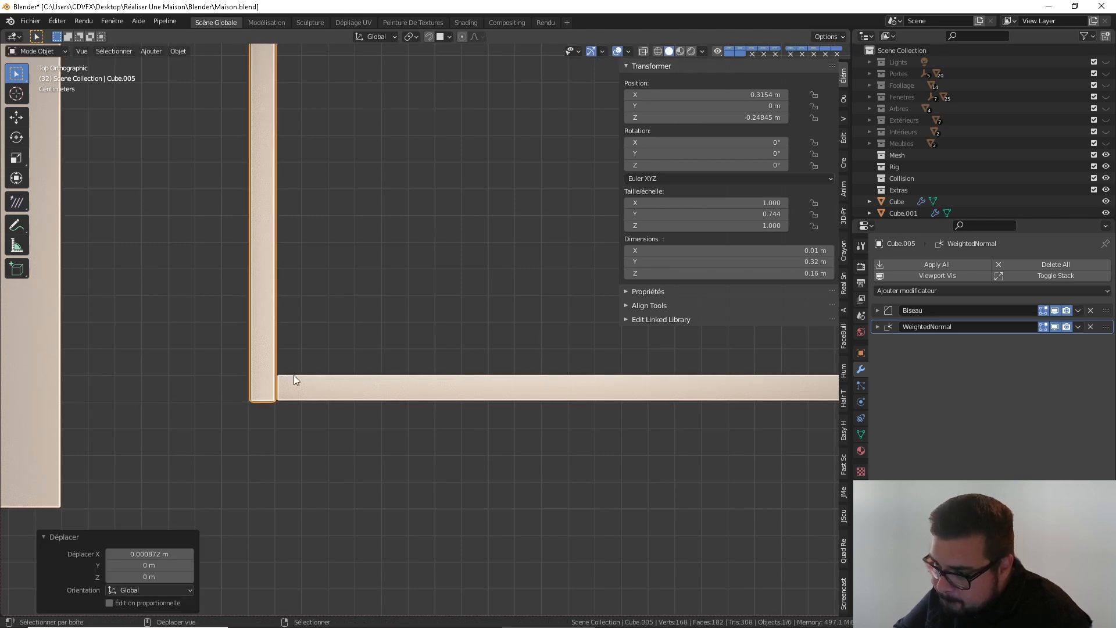
# Fine-align the side panel's outer face with the back panel's end by shifting it about 0.0002 m along negative Y
pyautogui.click(302, 394)
pyautogui.scroll(4, 302, 394)
pyautogui.keyDown('shift'); pyautogui.moveTo(296, 398); pyautogui.dragTo(494, 363, button='middle'); pyautogui.keyUp('shift')
pyautogui.scroll(5, 396, 357)
pyautogui.keyDown('shift'); pyautogui.moveTo(397, 357); pyautogui.dragTo(572, 258, button='middle'); pyautogui.keyUp('shift')
pyautogui.scroll(2, 456, 352)
pyautogui.keyDown('shift'); pyautogui.moveTo(458, 341); pyautogui.dragTo(487, 303, button='middle'); pyautogui.keyUp('shift')
pyautogui.press('g')
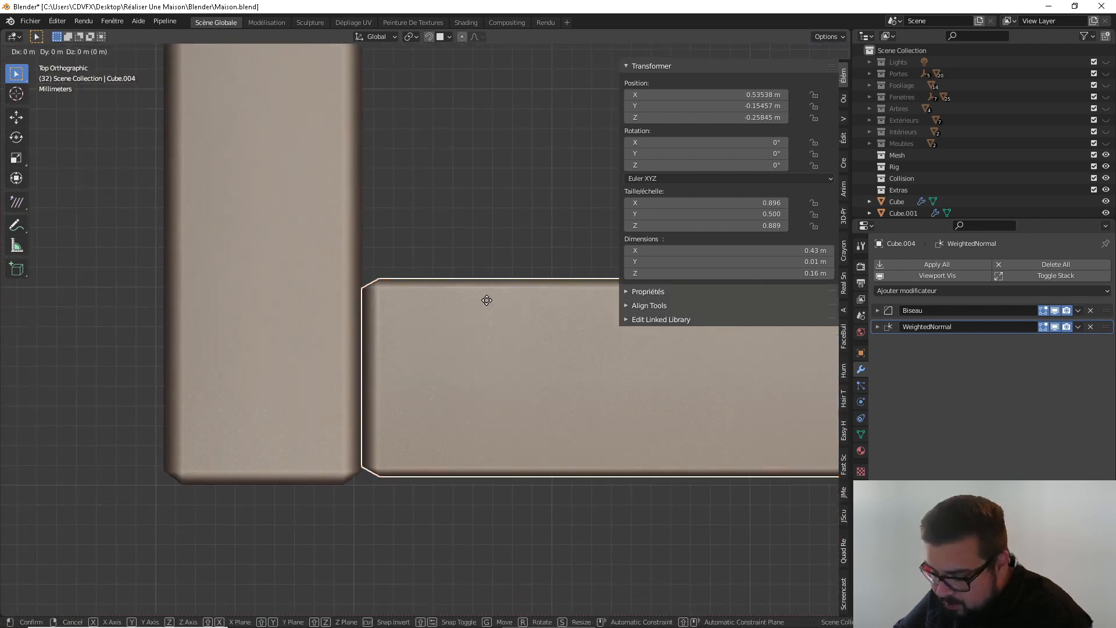
pyautogui.press('y')
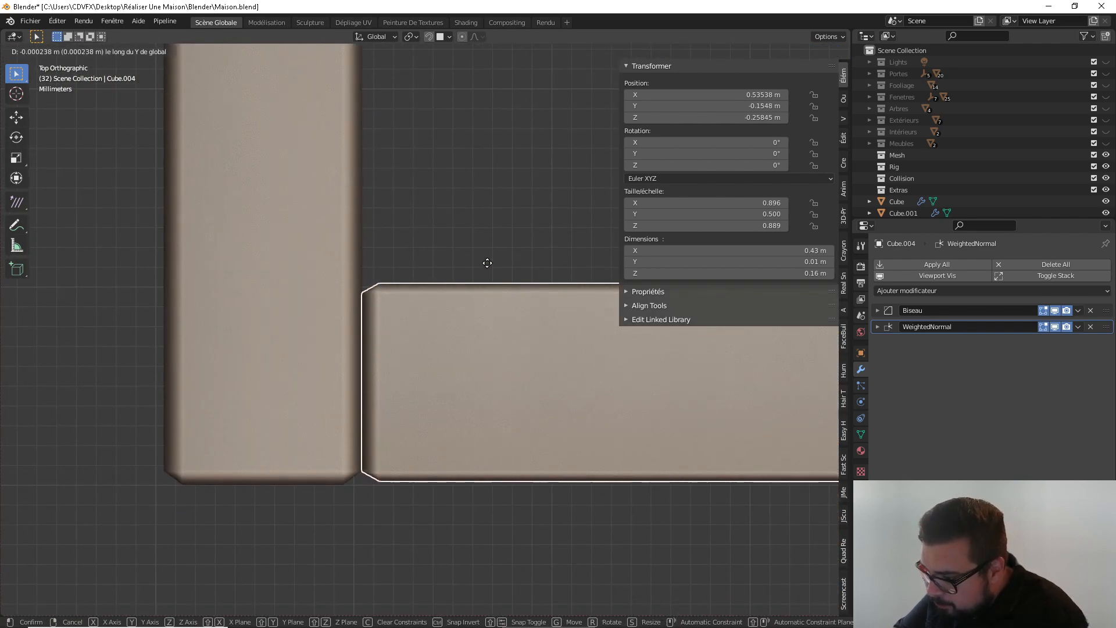
pyautogui.click(487, 265)
# Add a Mirror modifier to the drawer's side panel and set the panel's origin to the 3D cursor
pyautogui.scroll(-8, 504, 311)
pyautogui.scroll(-12, 494, 326)
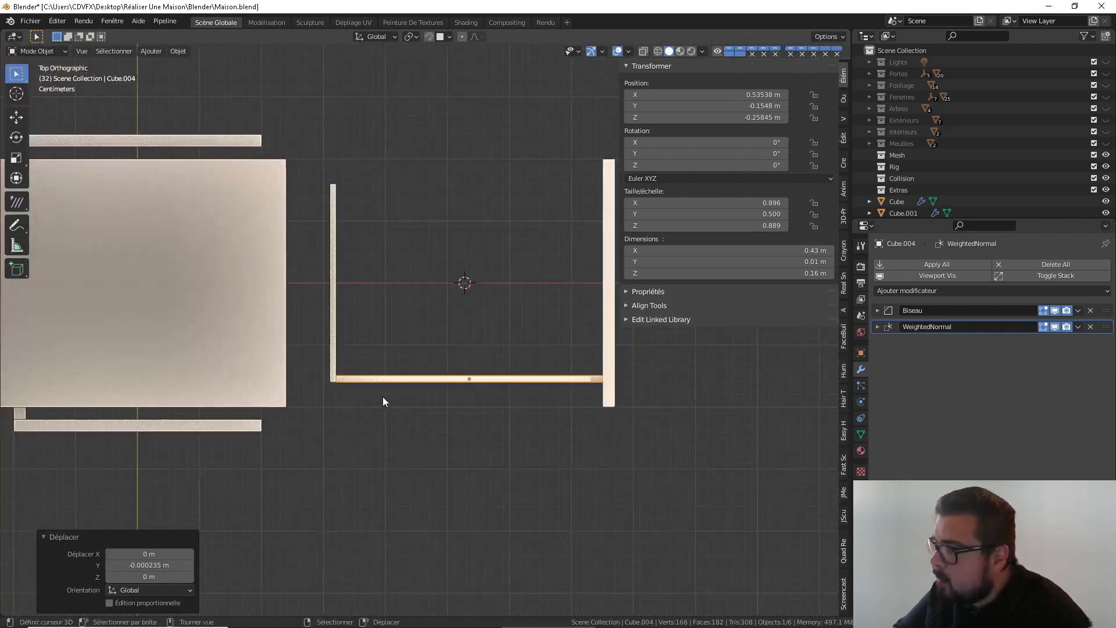
pyautogui.scroll(3, 455, 344)
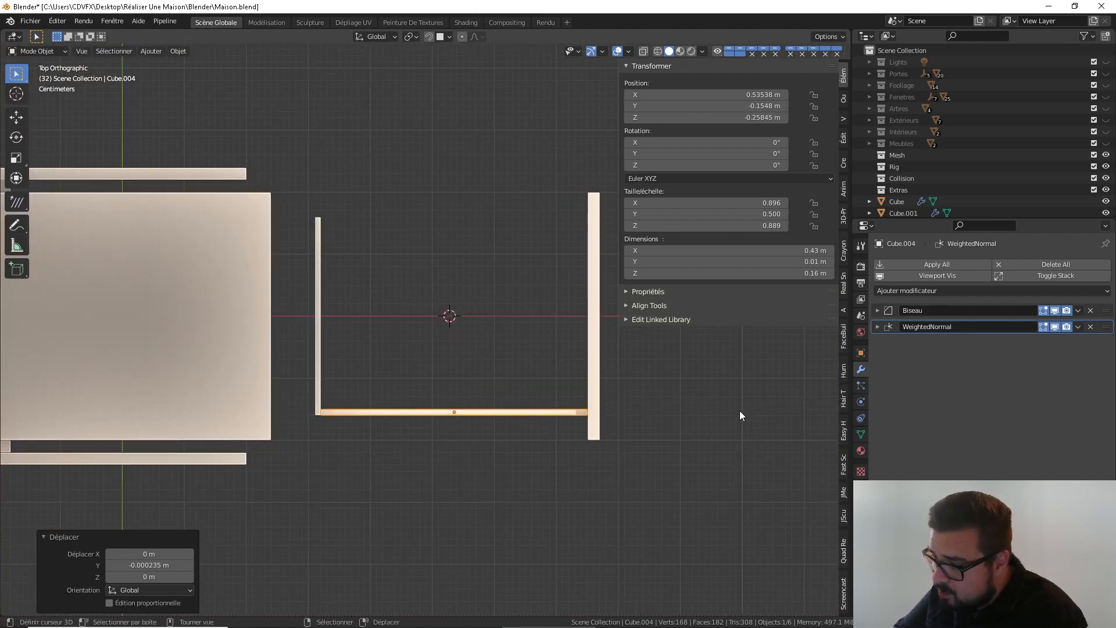
pyautogui.click(933, 291)
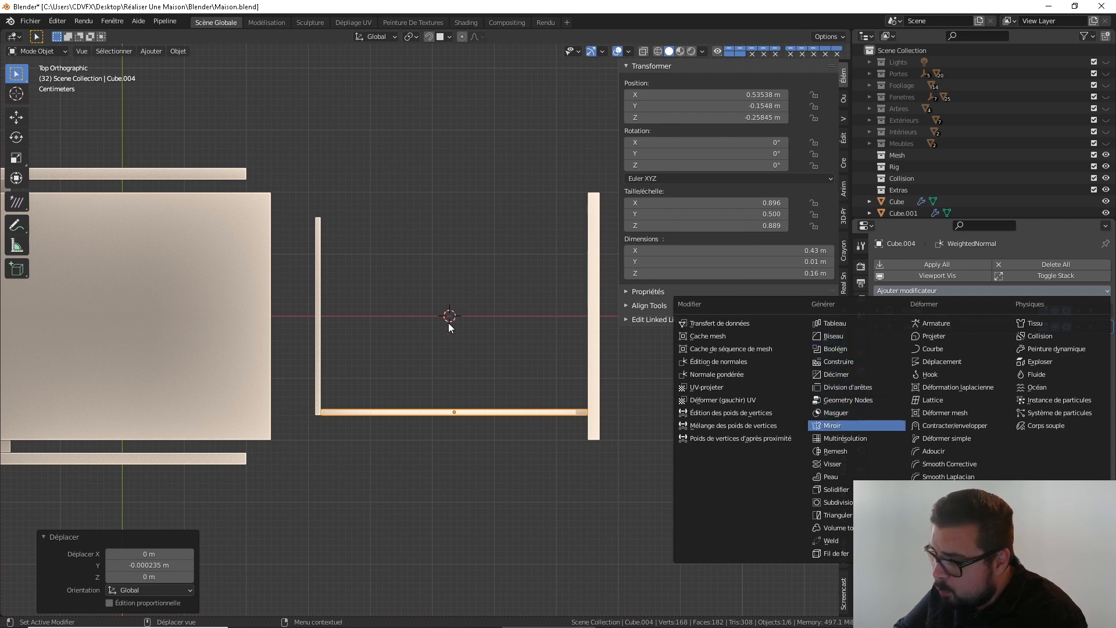
pyautogui.press('Return')
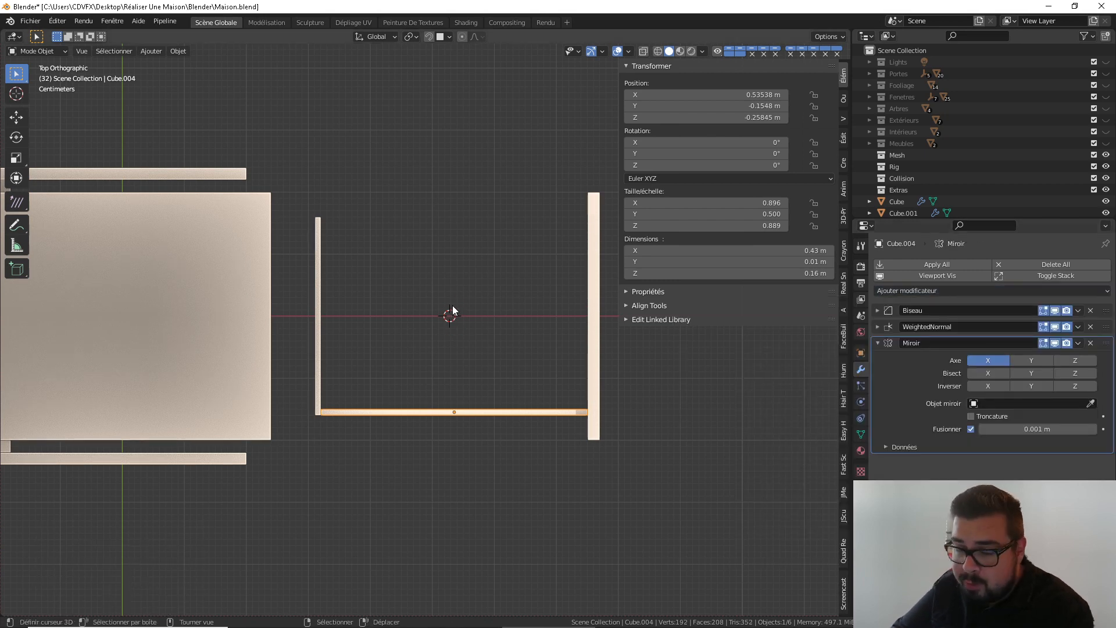
pyautogui.press('q')
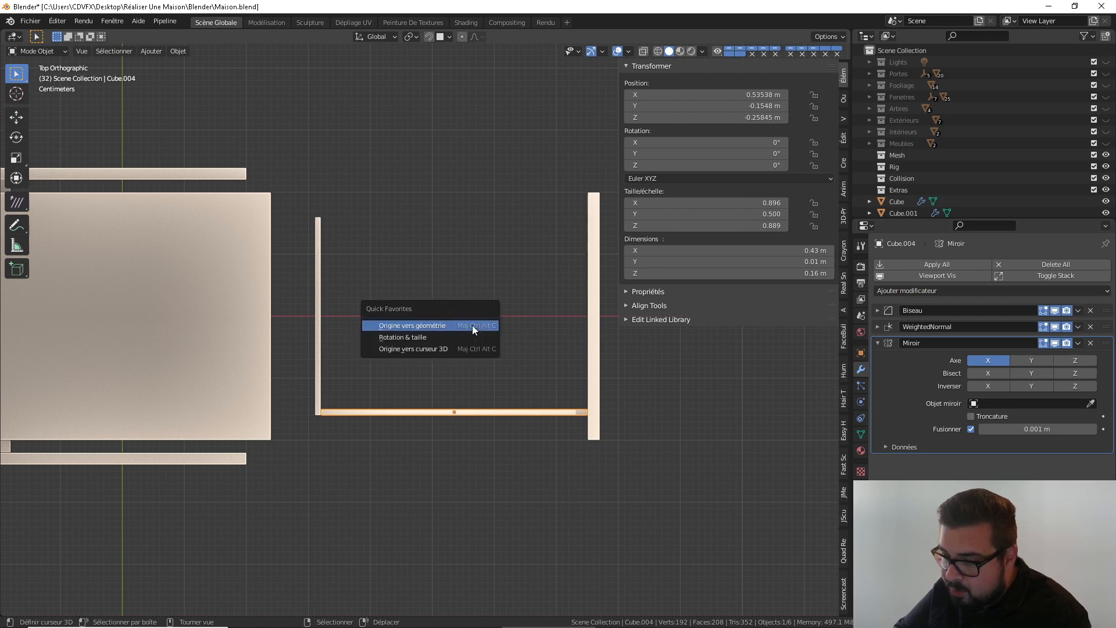
pyautogui.click(455, 348)
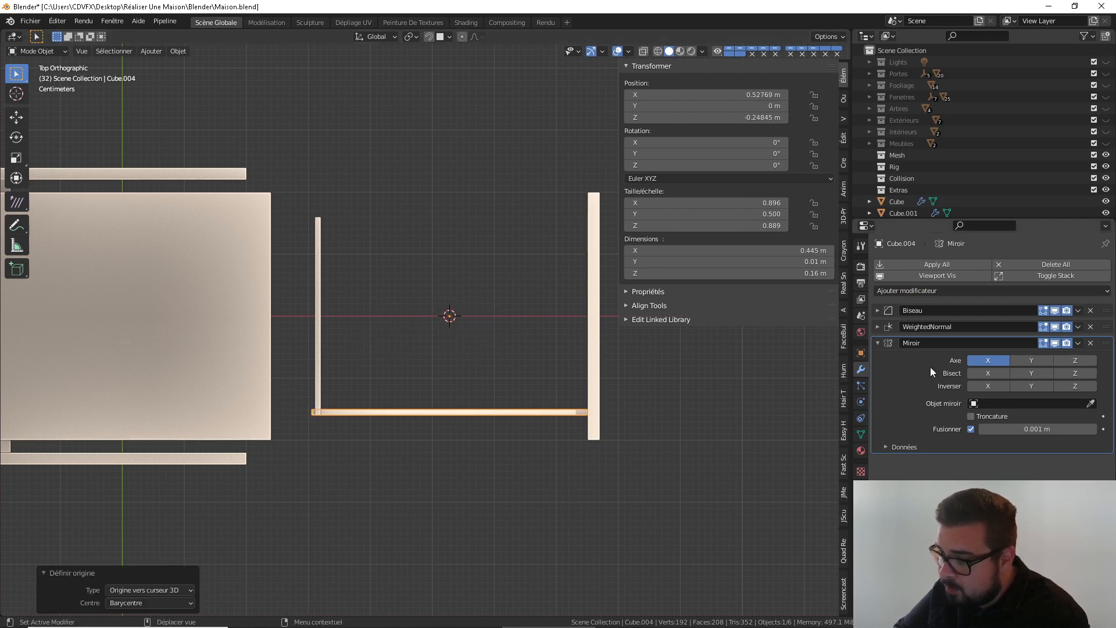
# Mirror the drawer's side panel across the Y axis only, with the Mirror modifier's X axis turned off
pyautogui.click(1026, 361)
pyautogui.click(986, 360)
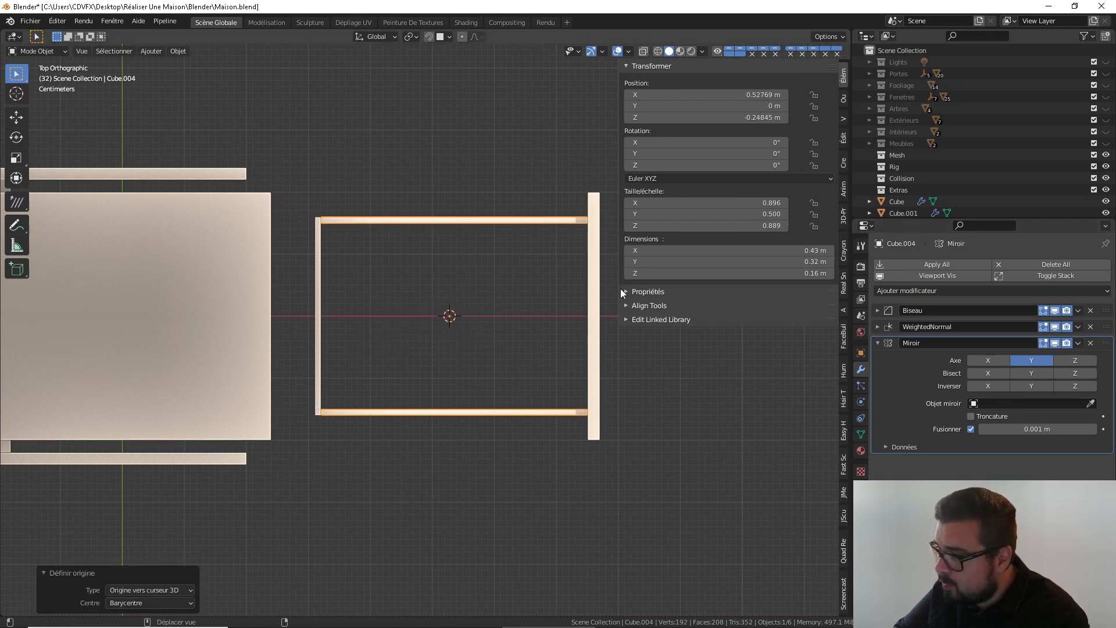
pyautogui.scroll(5, 407, 244)
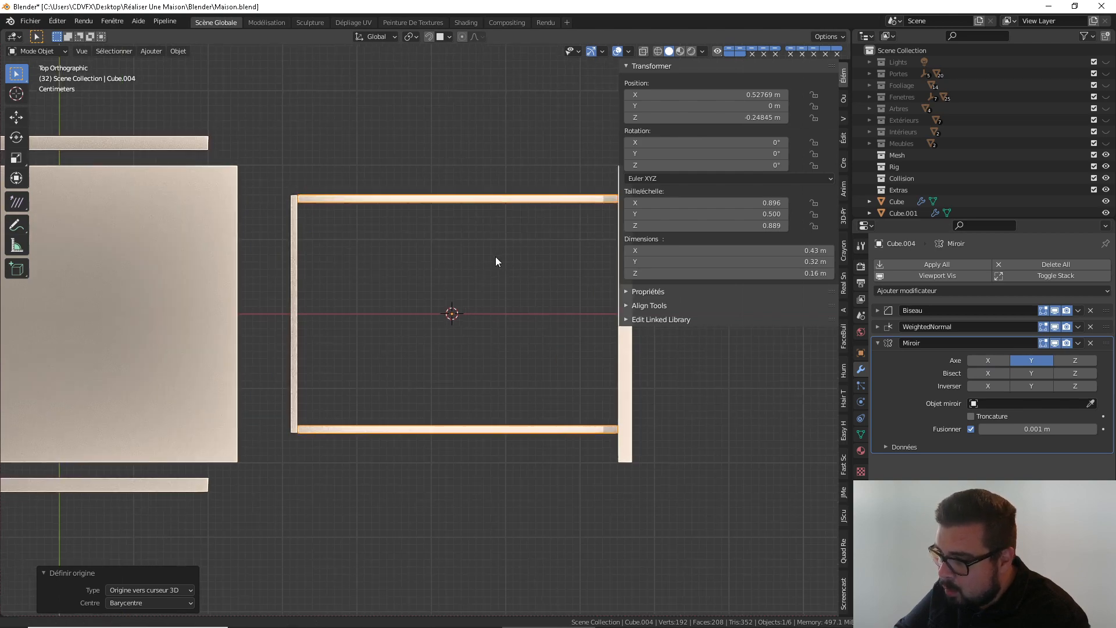
# Examine the corners where the two mirrored side panels meet the drawer's back panel
pyautogui.scroll(2, 264, 331)
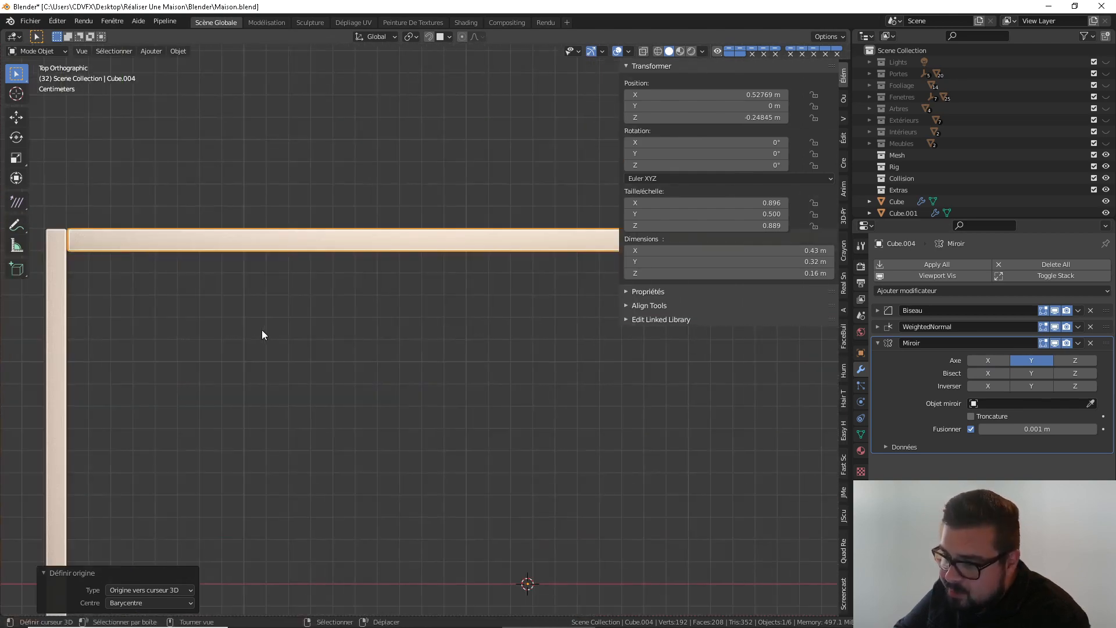
pyautogui.keyDown('shift'); pyautogui.moveTo(167, 279); pyautogui.dragTo(315, 280, button='middle'); pyautogui.keyUp('shift')
pyautogui.scroll(1, 225, 245)
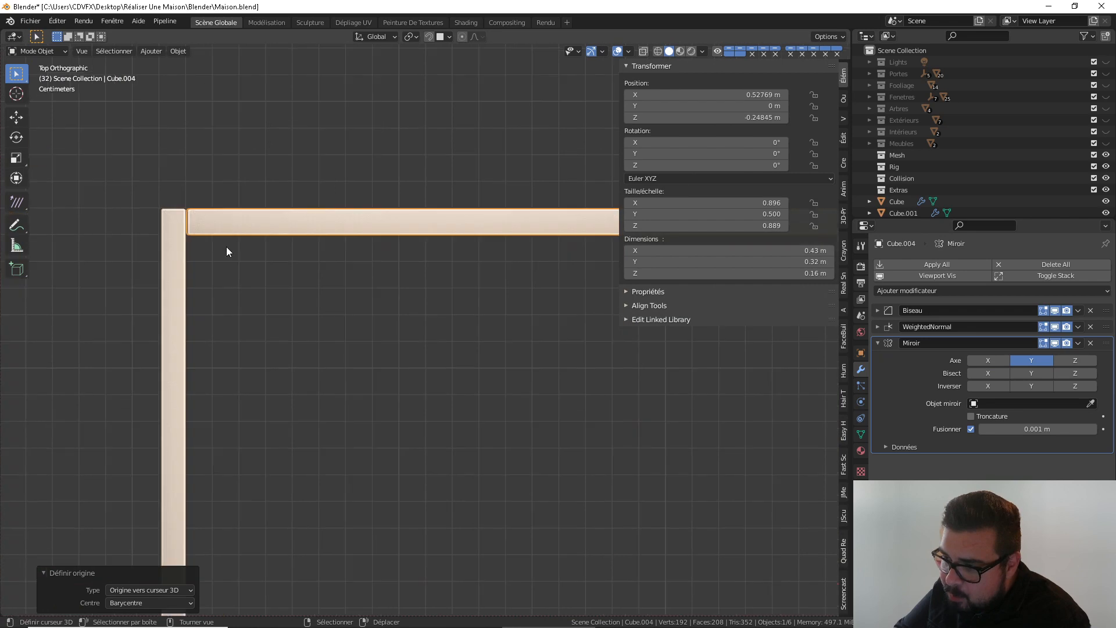
pyautogui.scroll(-1, 226, 246)
pyautogui.keyDown('shift'); pyautogui.moveTo(345, 504); pyautogui.dragTo(373, 251, button='middle'); pyautogui.keyUp('shift')
pyautogui.keyDown('shift'); pyautogui.scroll(-4, 377, 247); pyautogui.keyUp('shift')
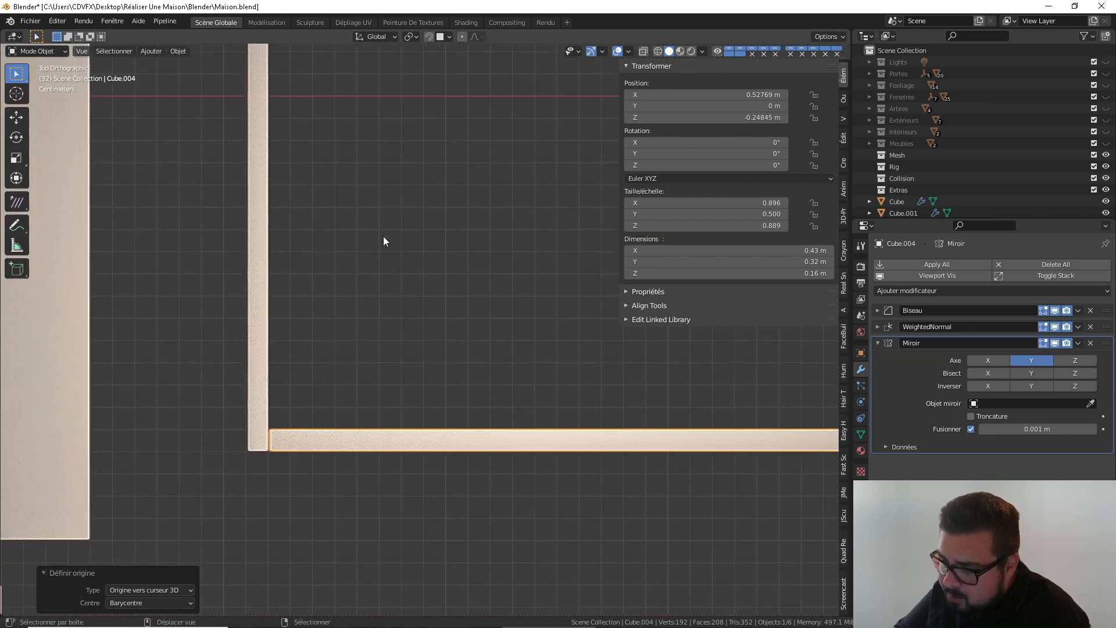
pyautogui.keyDown('shift'); pyautogui.moveTo(428, 341); pyautogui.dragTo(388, 477, button='middle'); pyautogui.keyUp('shift')
pyautogui.scroll(-4, 387, 472)
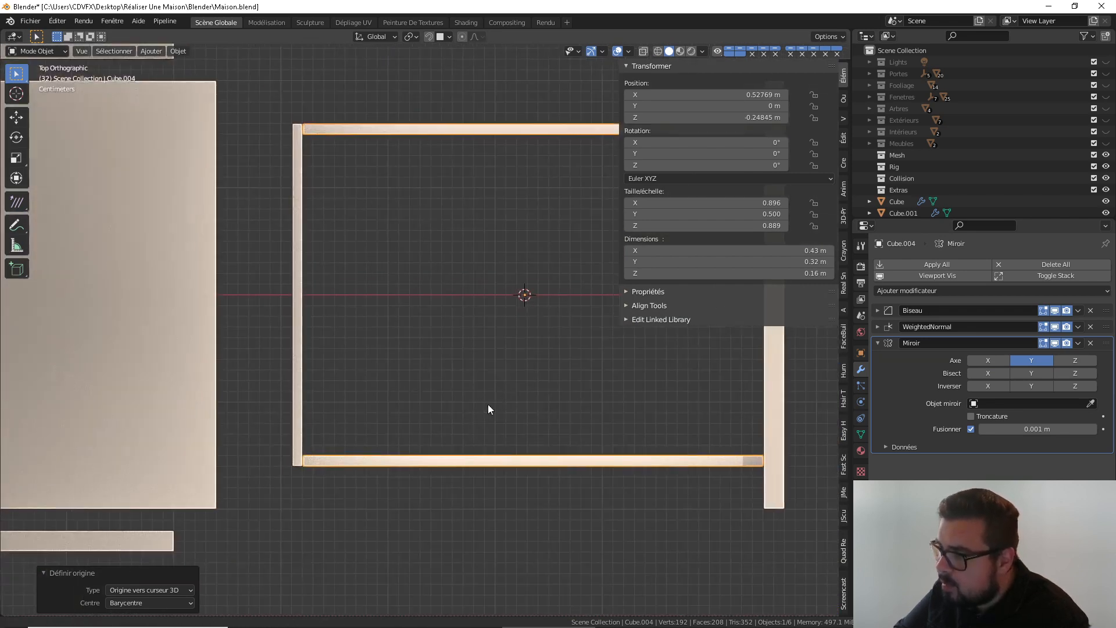
pyautogui.keyDown('shift'); pyautogui.moveTo(566, 342); pyautogui.dragTo(407, 402, button='middle'); pyautogui.keyUp('shift')
pyautogui.scroll(-2, 431, 396)
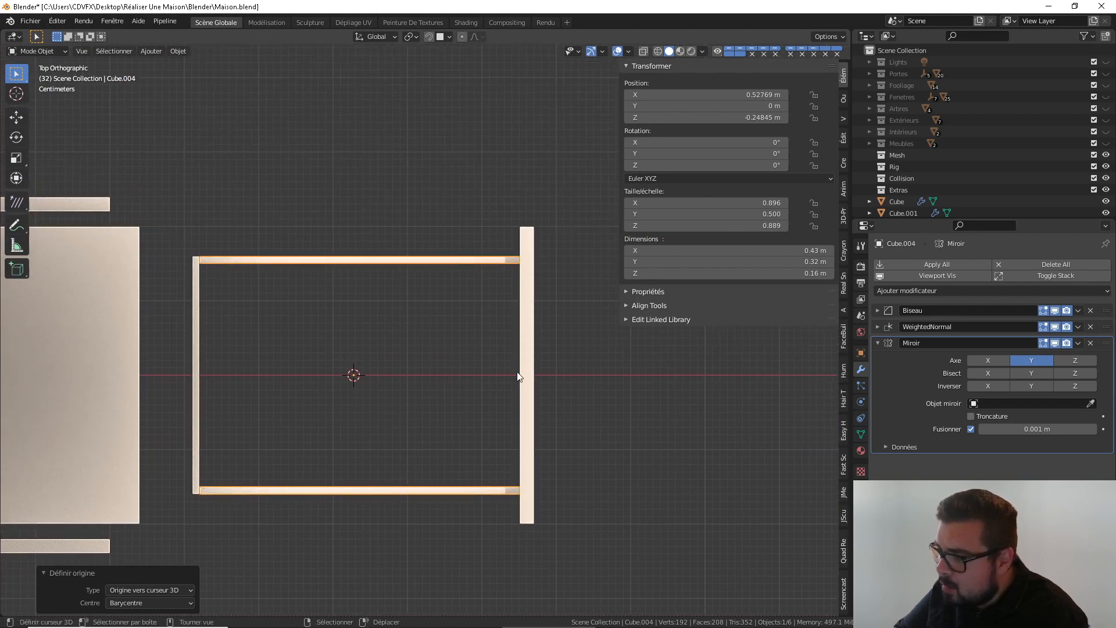
pyautogui.moveTo(519, 376); pyautogui.dragTo(280, 200, button='middle')
pyautogui.moveTo(347, 255); pyautogui.dragTo(306, 296, button='middle')
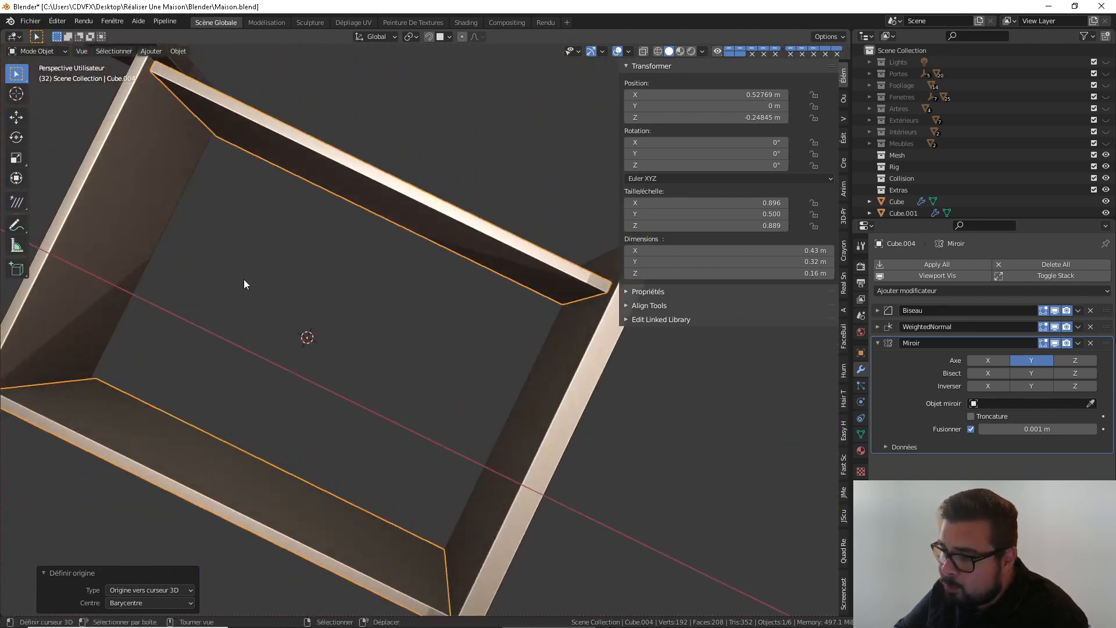
pyautogui.scroll(-3, 243, 279)
# Lower the drawer's back panel about 0.0101 m along Z to line up with the side panels' bottom edge
pyautogui.click(189, 250)
pyautogui.moveTo(190, 250); pyautogui.dragTo(268, 241, button='middle')
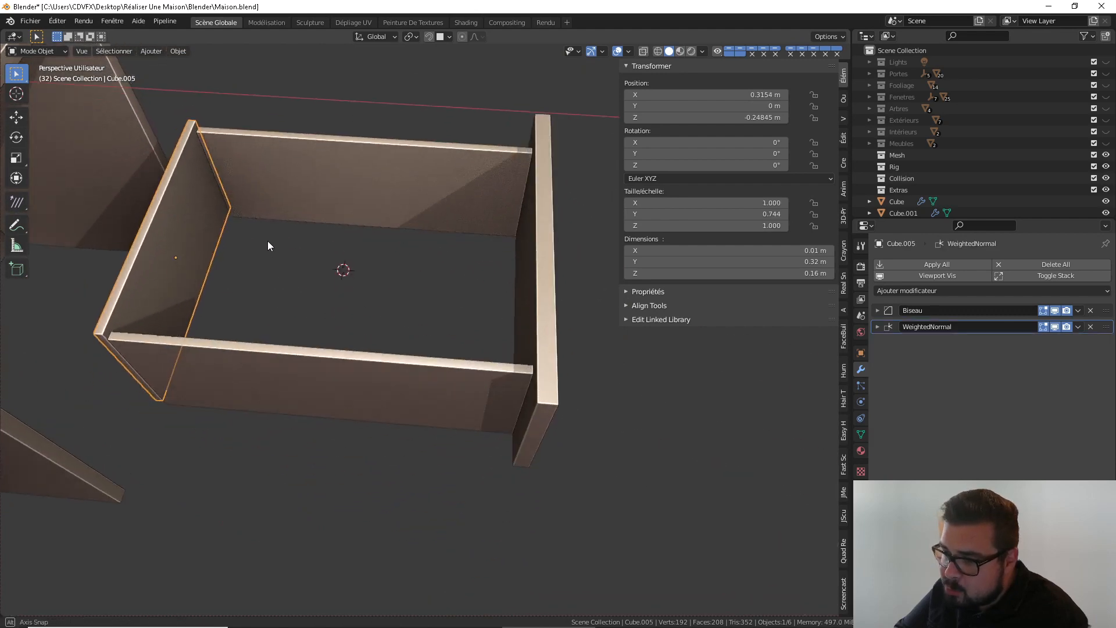
pyautogui.moveTo(200, 215); pyautogui.dragTo(235, 185, button='middle')
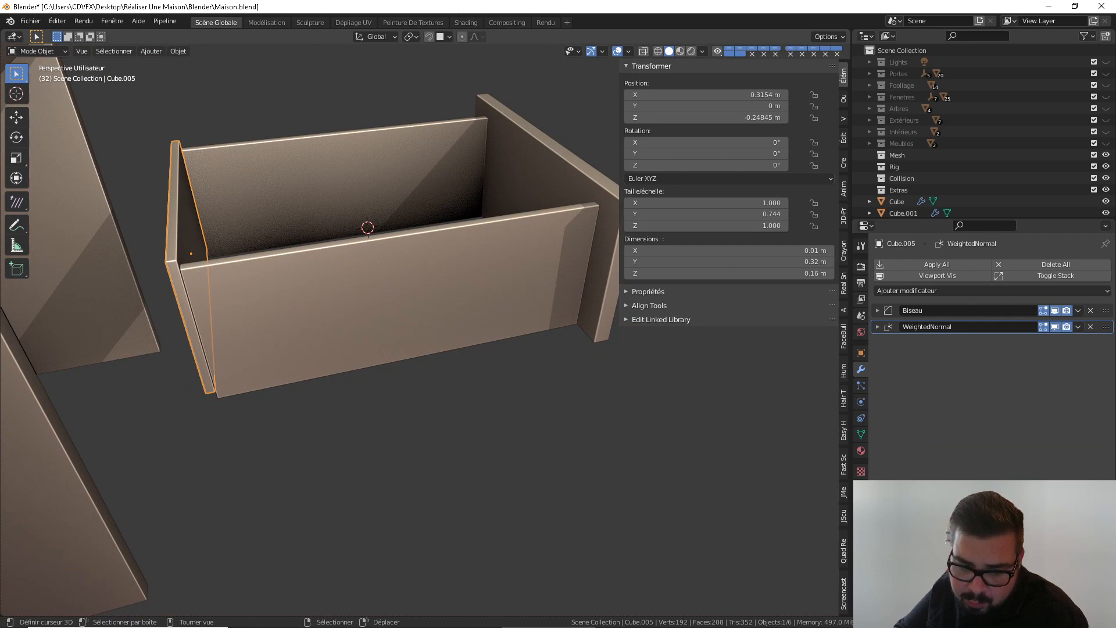
pyautogui.moveTo(8, 315); pyautogui.dragTo(8, 290, button='middle')
pyautogui.press('KP_1')
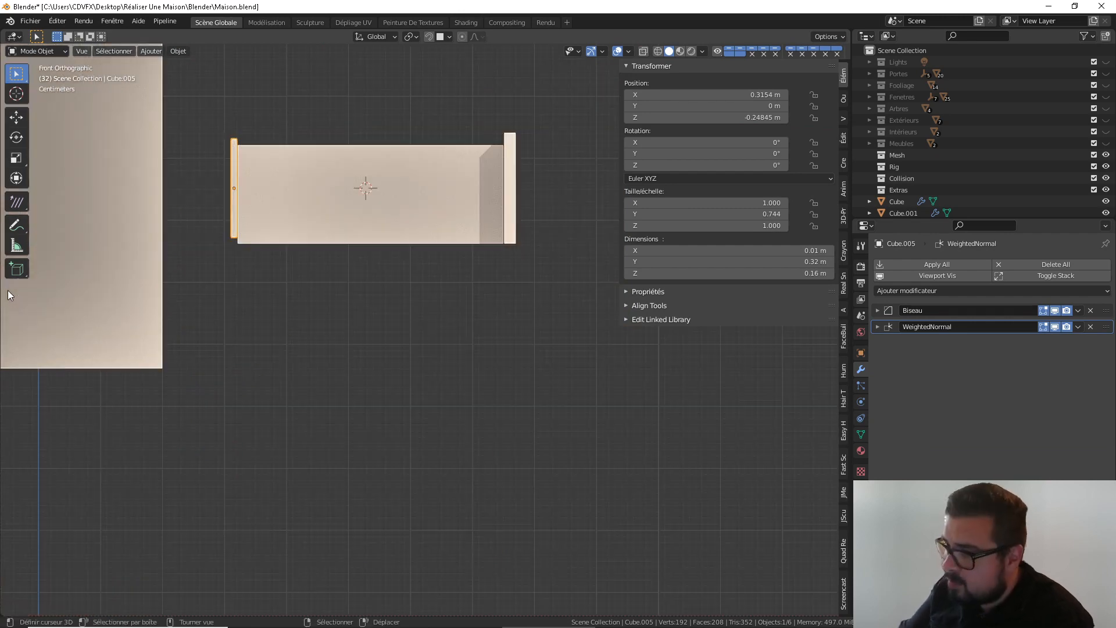
pyautogui.scroll(4, 215, 155)
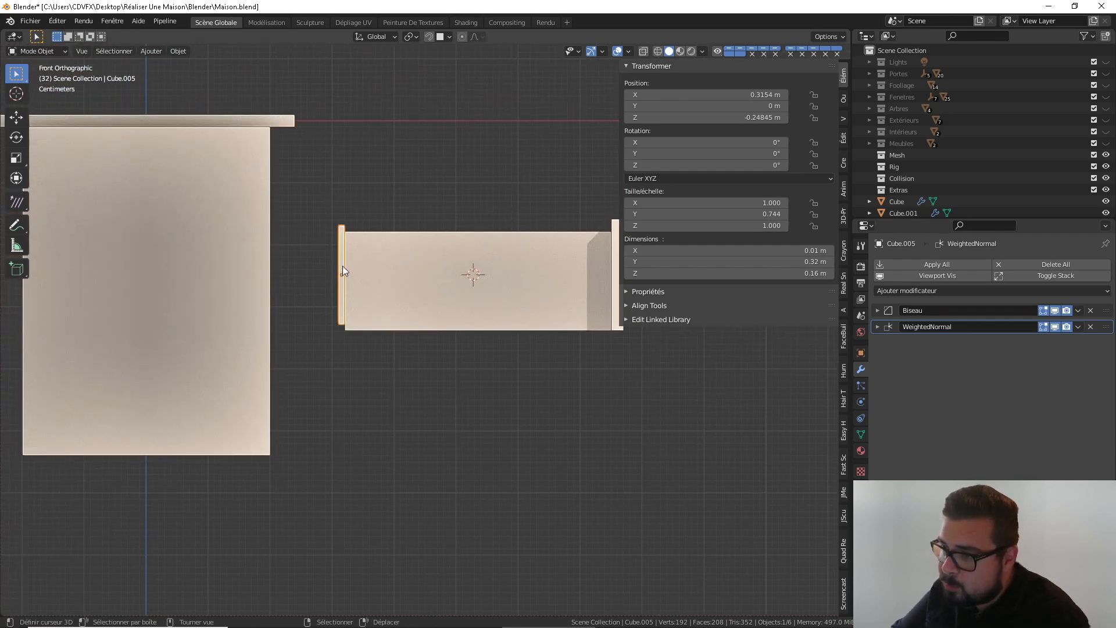
pyautogui.press('g')
pyautogui.press('z')
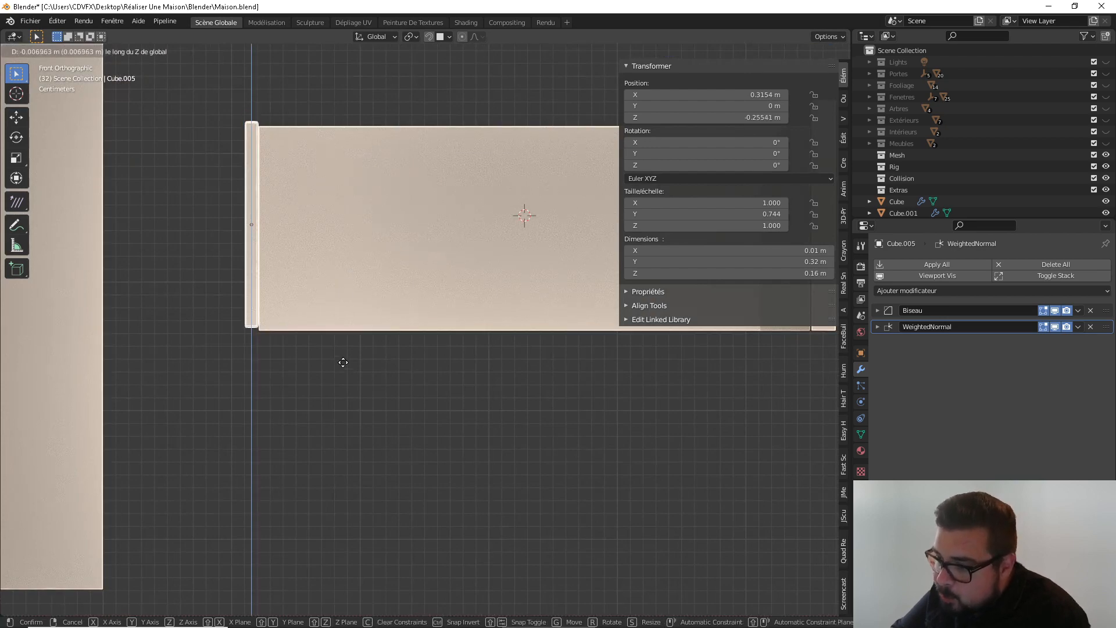
pyautogui.click(306, 325)
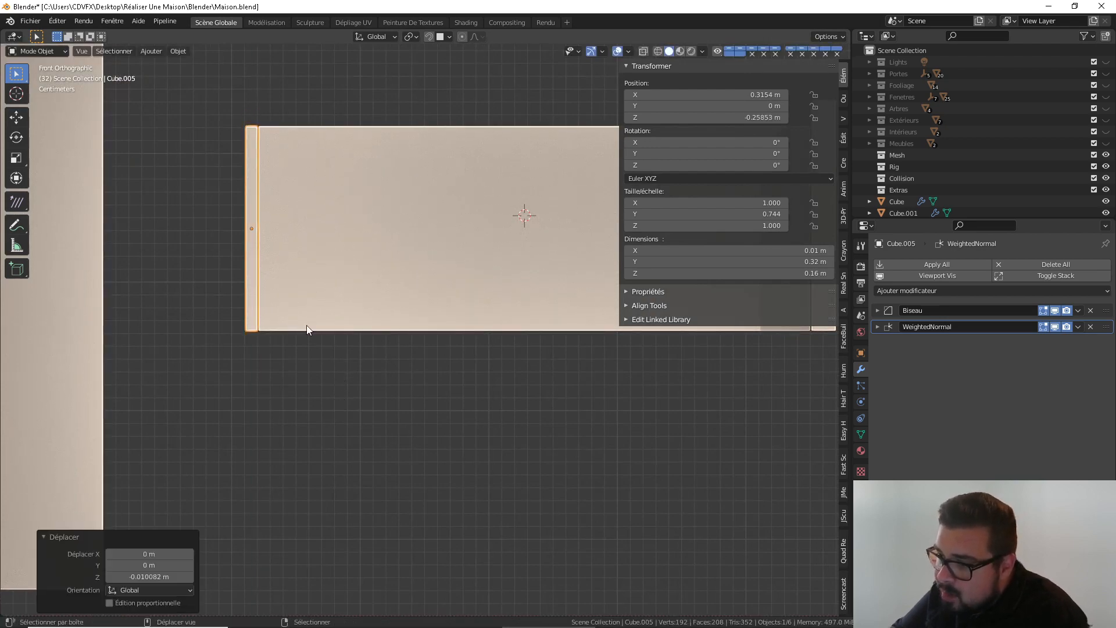
# Fine-align the back panel's bottom edge with the side panels by raising it about 0.0001 m along Z
pyautogui.scroll(3, 256, 232)
pyautogui.scroll(4, 313, 292)
pyautogui.keyDown('shift'); pyautogui.moveTo(236, 306); pyautogui.dragTo(424, 317, button='middle'); pyautogui.keyUp('shift')
pyautogui.scroll(3, 355, 330)
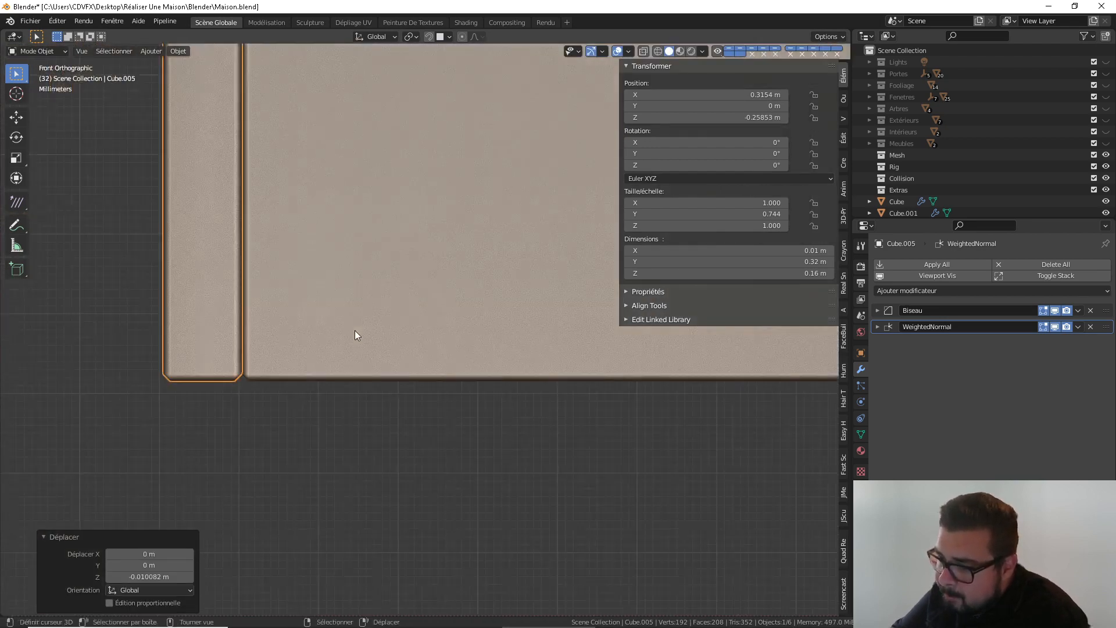
pyautogui.press('g')
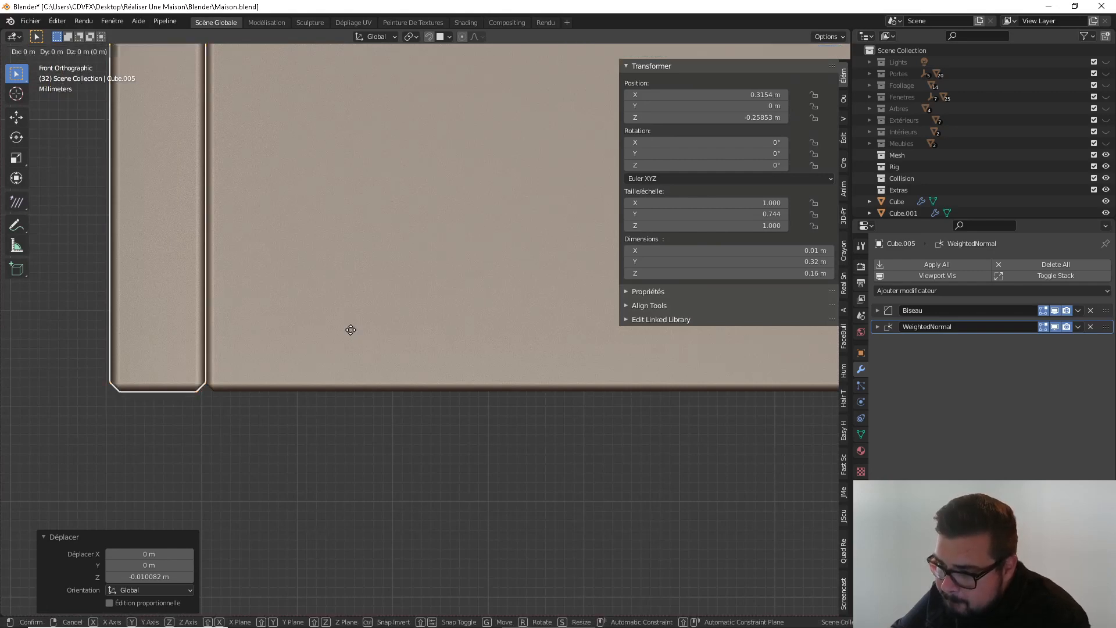
pyautogui.press('z')
pyautogui.click(355, 313)
pyautogui.scroll(-2, 358, 311)
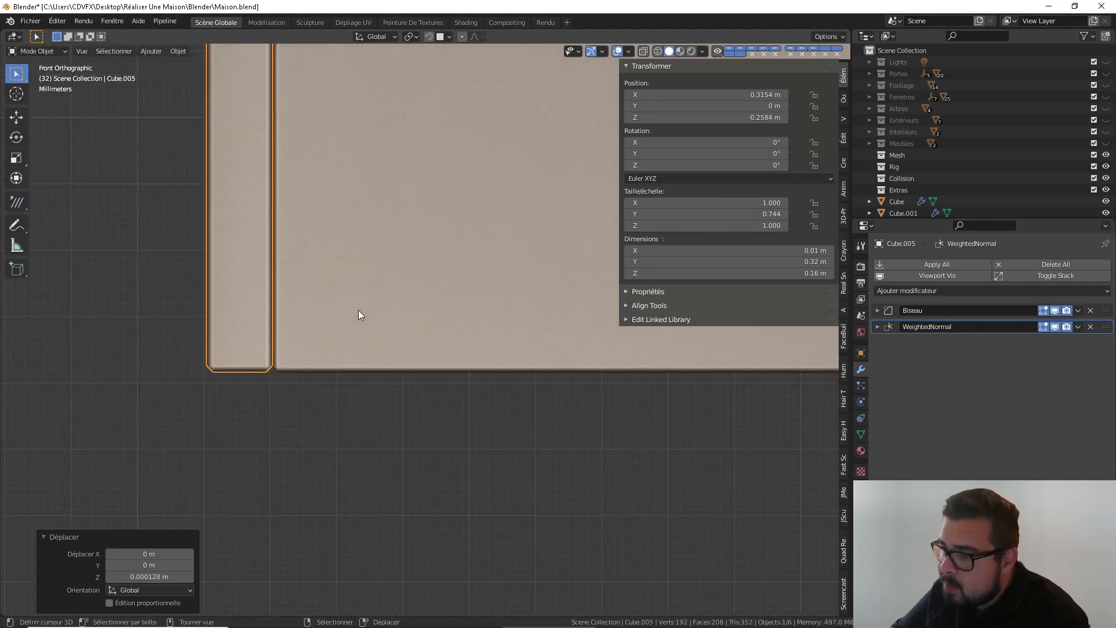
# Apply the back panel's rotation and scale and set its origin to its geometry
pyautogui.press('q')
pyautogui.click(333, 297)
pyautogui.press('q')
pyautogui.click(322, 286)
# Apply the side panels' Mirror modifier and their rotation and scale, and set their origin to geometry
pyautogui.rightClick(401, 295)
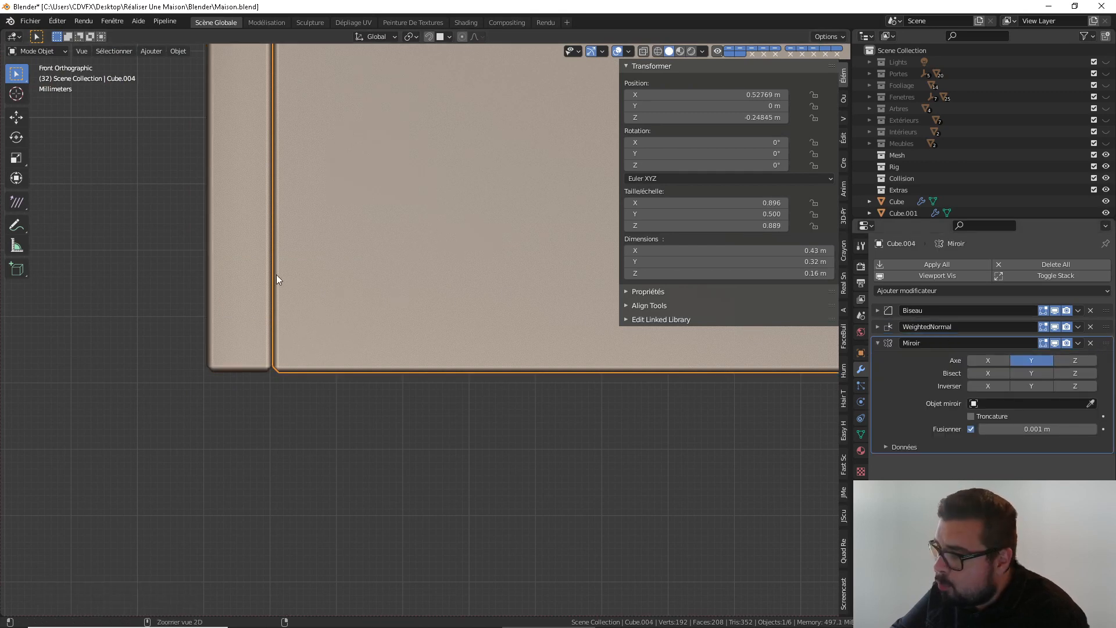
pyautogui.hotkey('ctrl', 'a')
pyautogui.scroll(-2, 353, 277)
pyautogui.press('q')
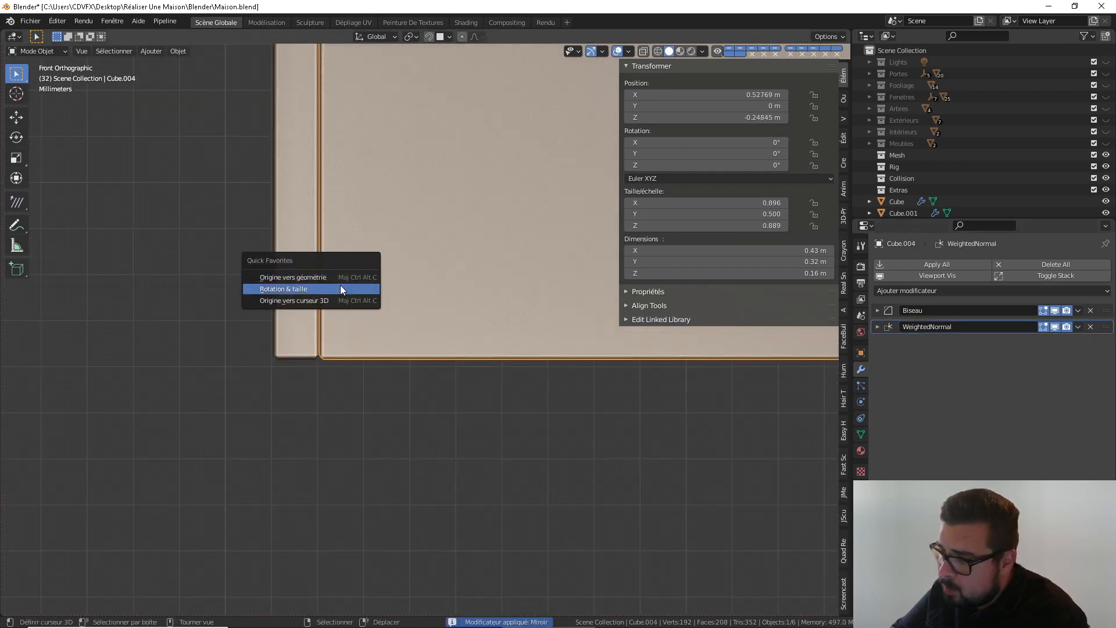
pyautogui.click(340, 288)
pyautogui.press('q')
pyautogui.click(313, 287)
# Duplicate the drawer's back panel in place and rotate the copy 90° about the Y axis
pyautogui.scroll(-6, 441, 243)
pyautogui.moveTo(501, 222); pyautogui.dragTo(416, 326, button='middle')
pyautogui.scroll(-6, 429, 280)
pyautogui.click(412, 311)
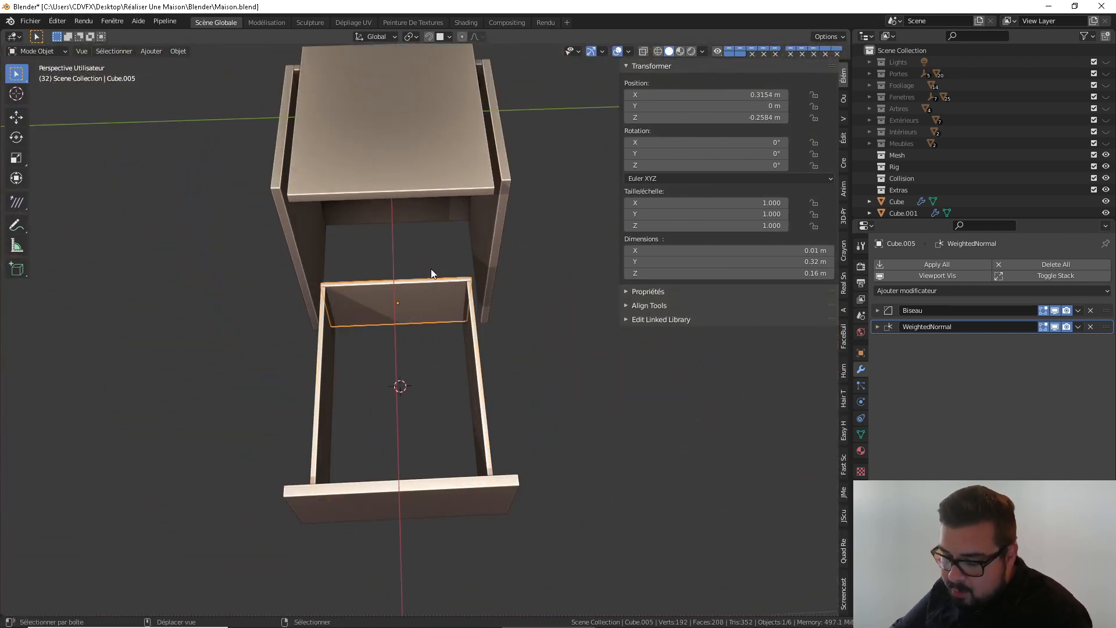
pyautogui.hotkey('shift', 'd')
pyautogui.rightClick(429, 350)
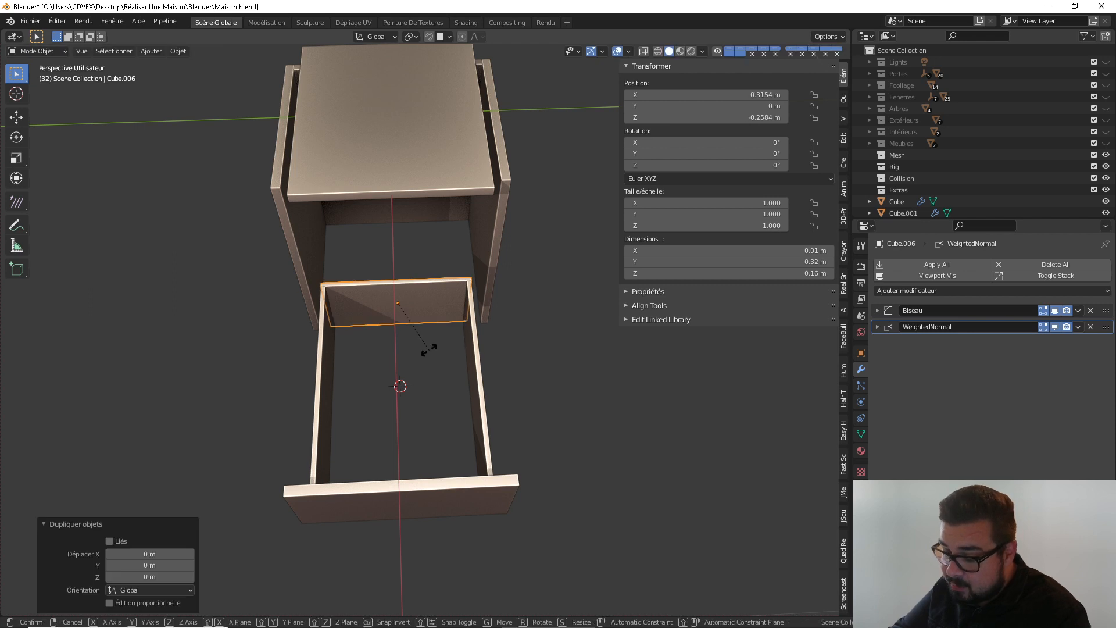
pyautogui.write('ry90')
pyautogui.press('Return')
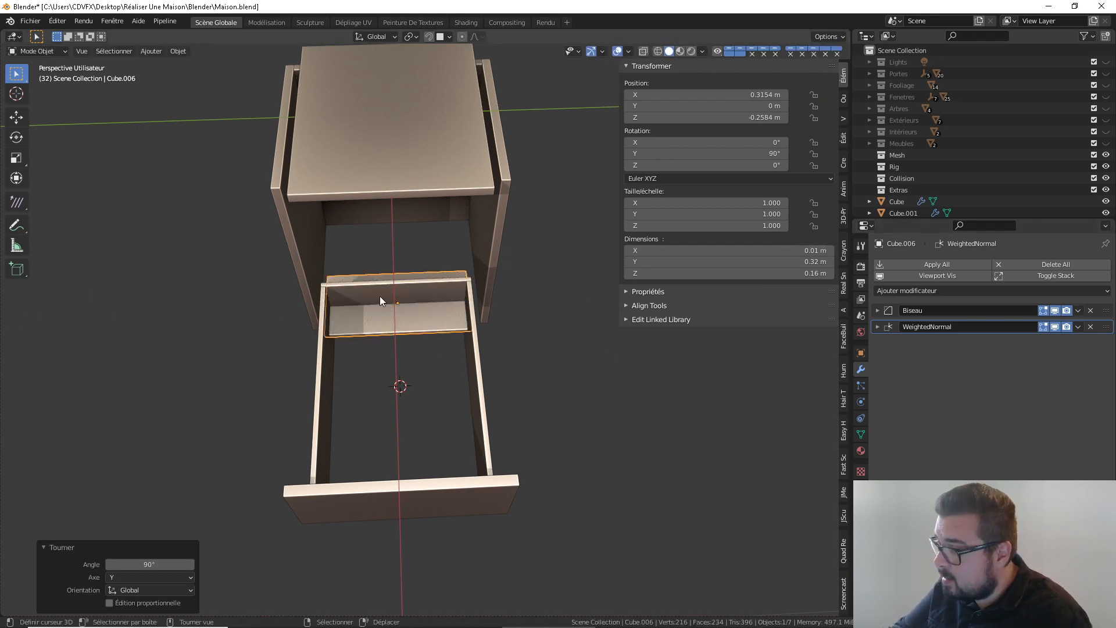
# Set the rotated copy's Y dimension to 0.30 m and move it about 0.089 m along X into the drawer
pyautogui.click(793, 262)
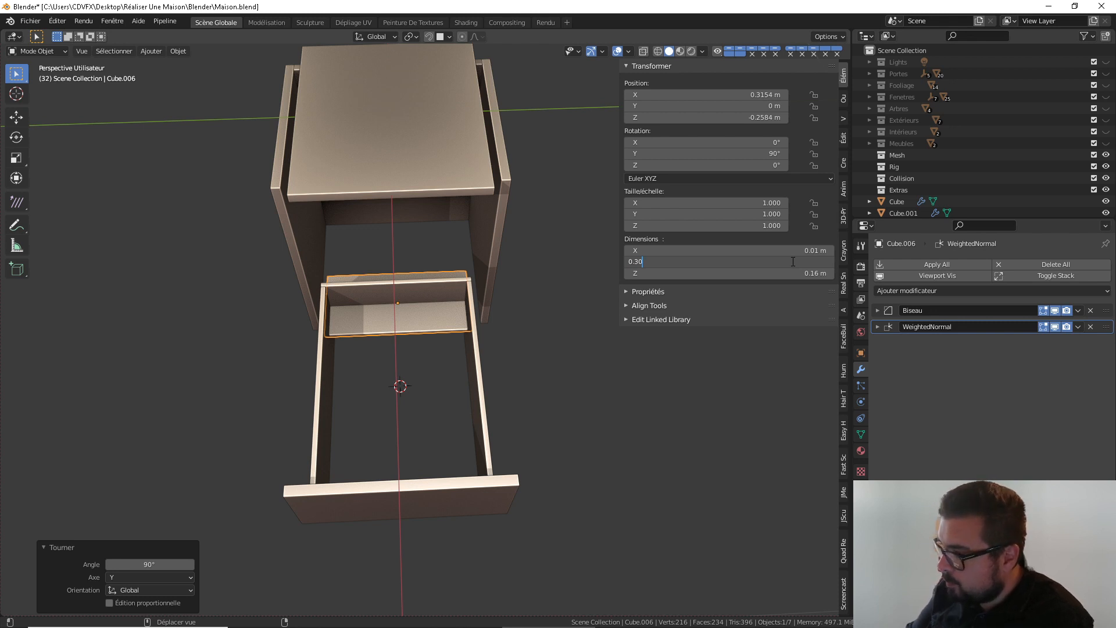
pyautogui.press('Return')
pyautogui.press('g')
pyautogui.press('y')
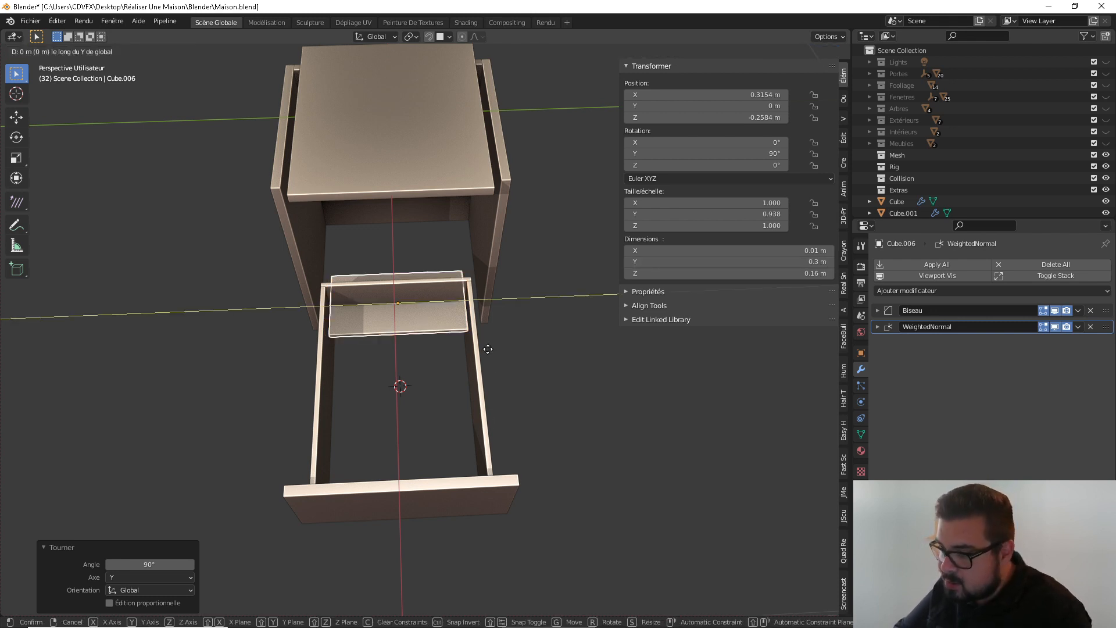
pyautogui.press('x')
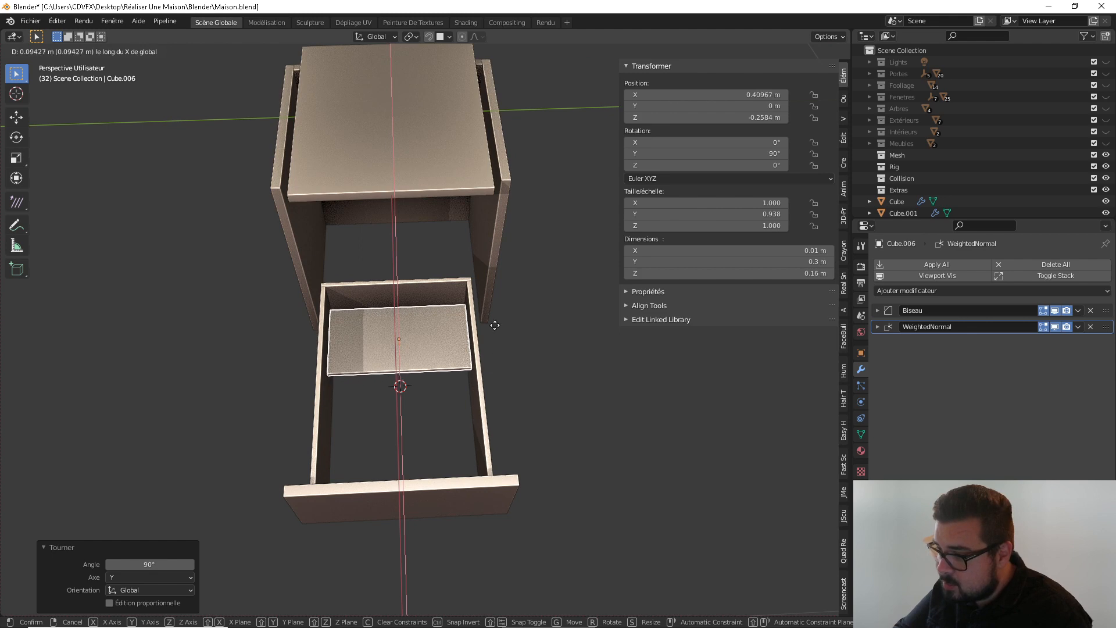
pyautogui.click(493, 308)
# In front wireframe view, shift the horizontal panel about 0.0037 m along negative X against the back panel
pyautogui.moveTo(493, 306); pyautogui.dragTo(543, 333, button='middle')
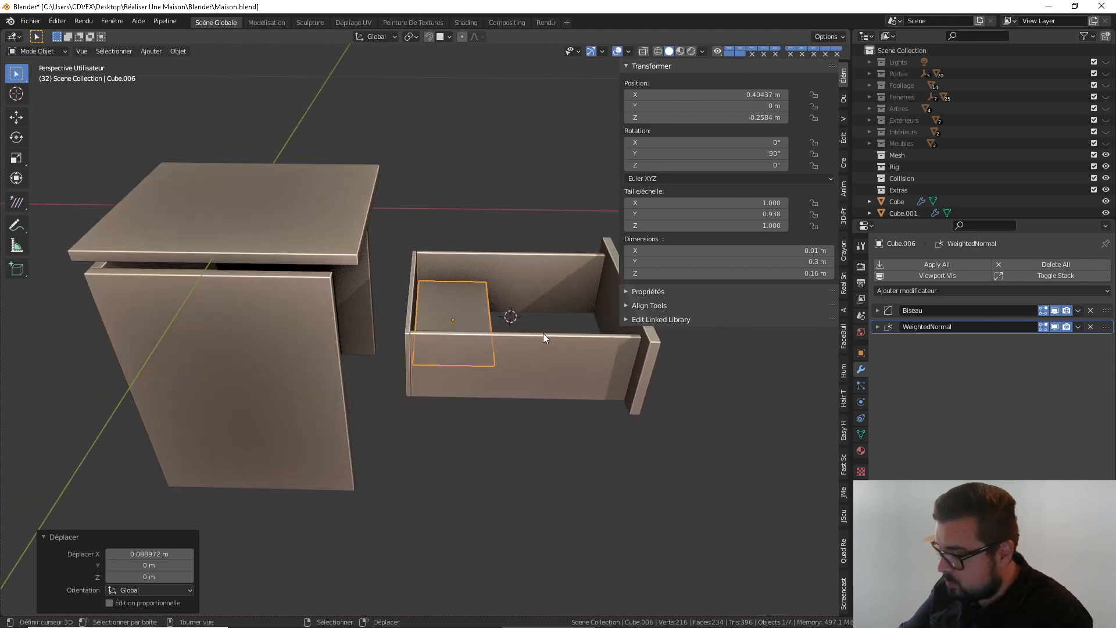
pyautogui.press('KP_1')
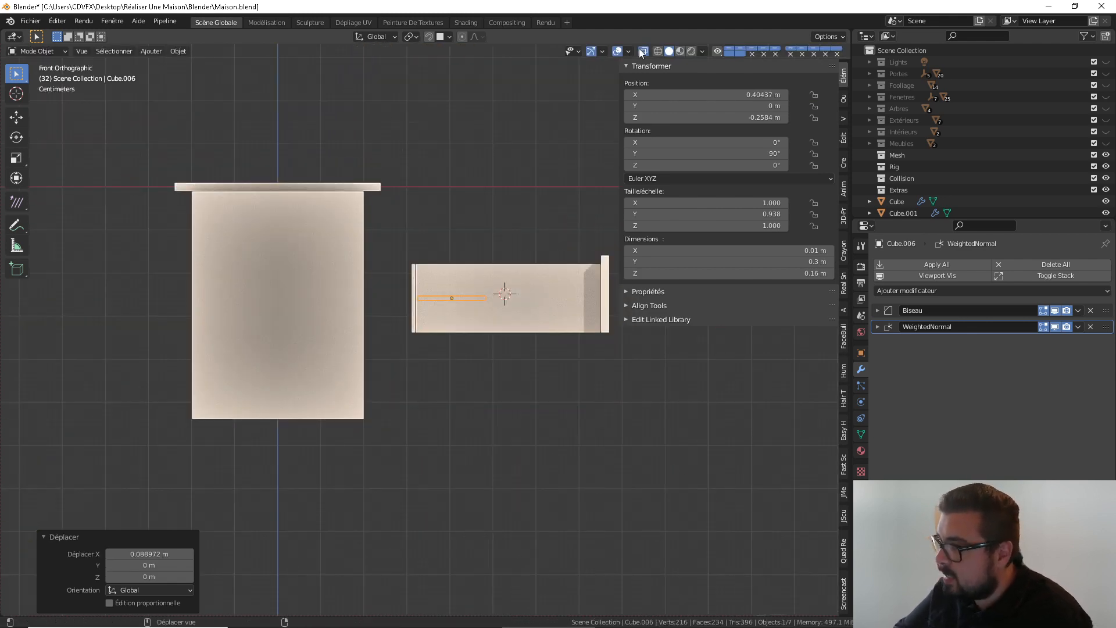
pyautogui.click(658, 51)
pyautogui.scroll(5, 480, 349)
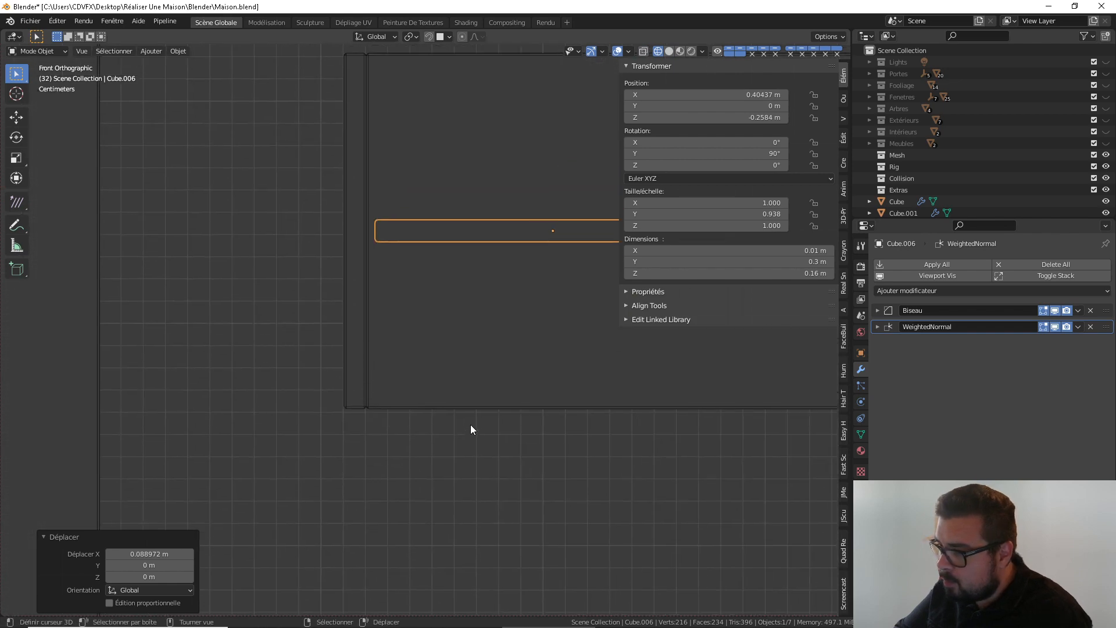
pyautogui.scroll(5, 470, 427)
pyautogui.press('g')
pyautogui.press('x')
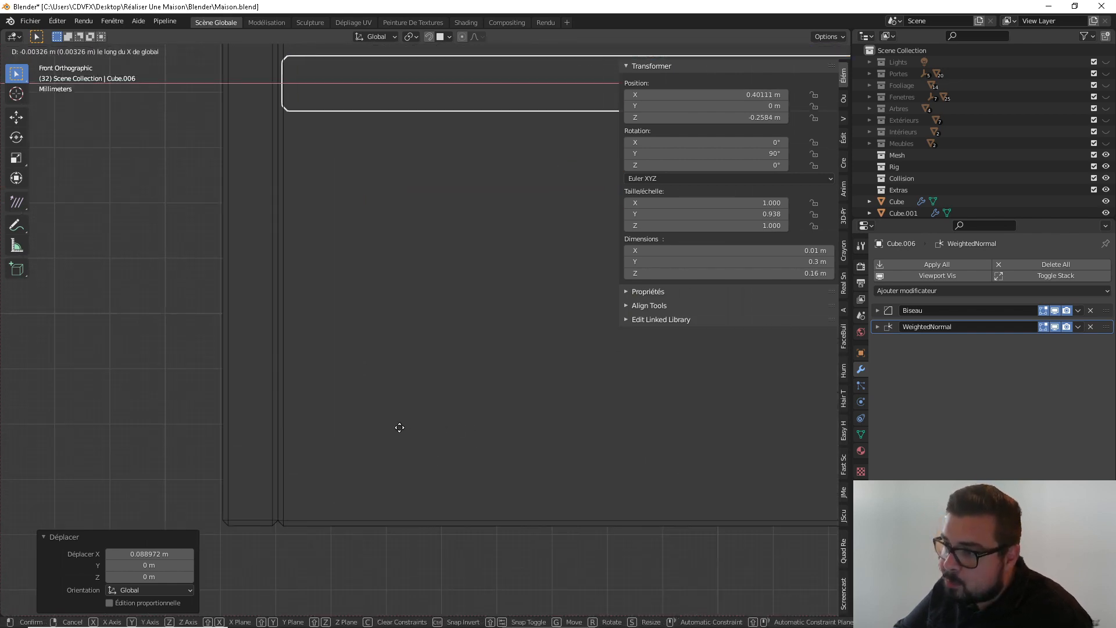
pyautogui.click(374, 425)
# Lower the horizontal panel about 0.075 m along Z, flush with the drawer's bottom edge
pyautogui.press('g')
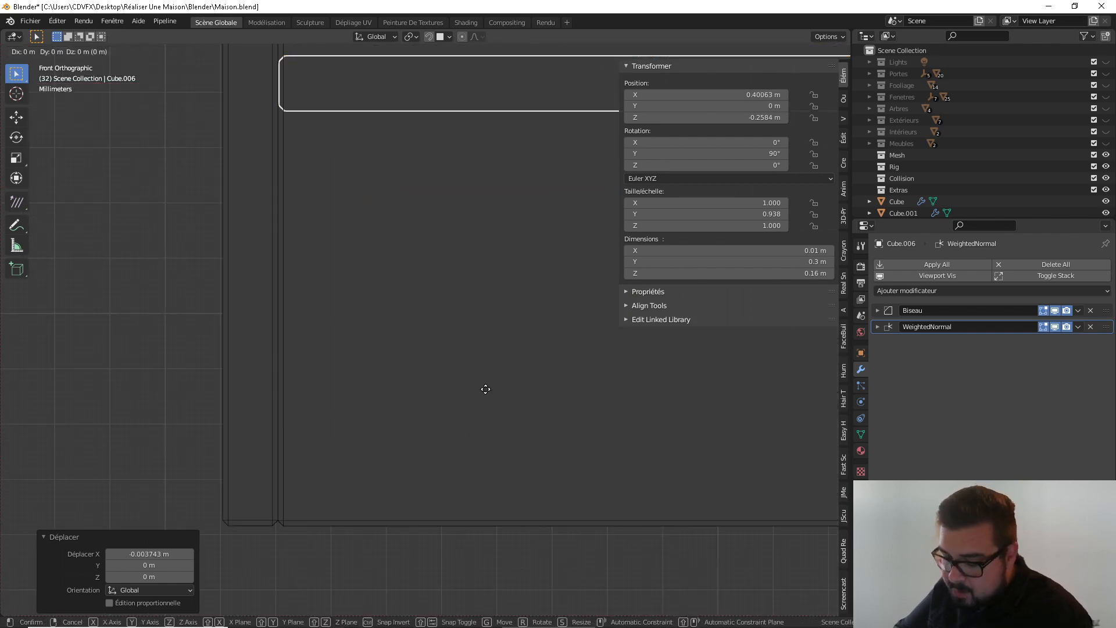
pyautogui.press('z')
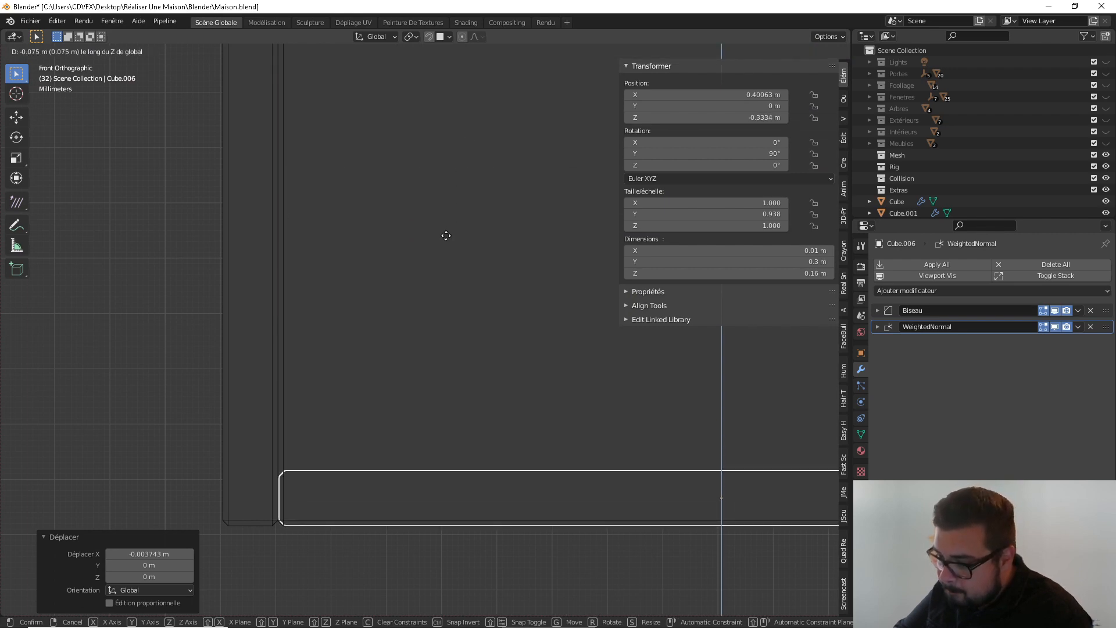
pyautogui.click(445, 236)
# Extend the drawer bottom panel by moving its front end face about 0.192 m along X in face edit mode
pyautogui.keyDown('shift'); pyautogui.moveTo(494, 262); pyautogui.dragTo(287, 220, button='middle'); pyautogui.keyUp('shift')
pyautogui.scroll(-5, 378, 256)
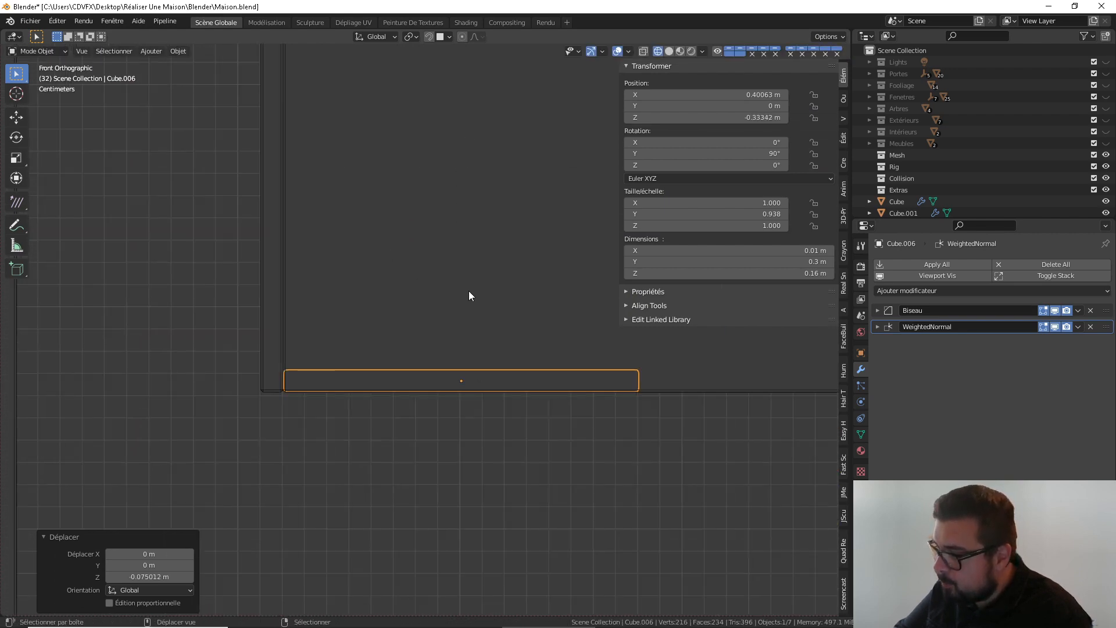
pyautogui.keyDown('shift'); pyautogui.moveTo(530, 276); pyautogui.dragTo(319, 247, button='middle'); pyautogui.keyUp('shift')
pyautogui.scroll(1, 335, 257)
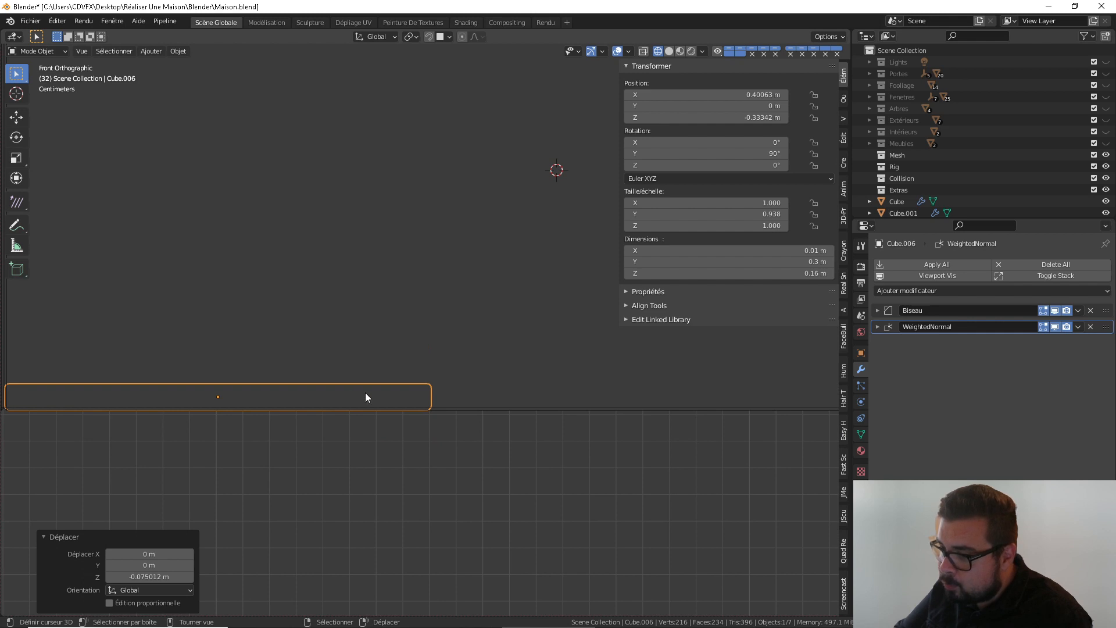
pyautogui.moveTo(620, 391); pyautogui.dragTo(423, 357, button='middle')
pyautogui.press('Tab')
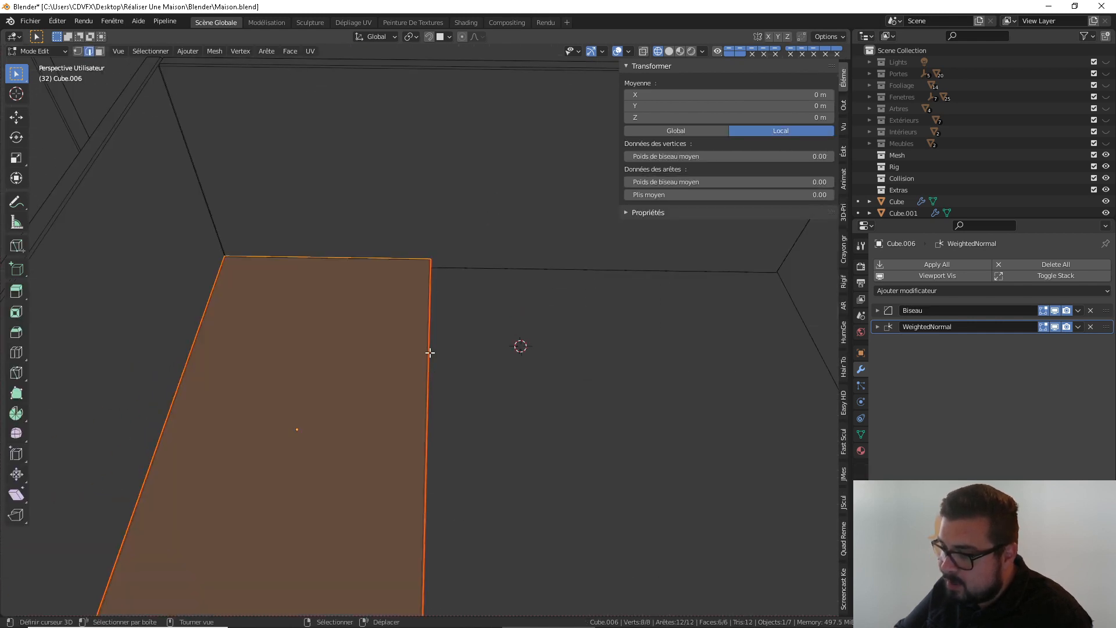
pyautogui.click(100, 51)
pyautogui.moveTo(326, 128); pyautogui.dragTo(439, 403, button='middle')
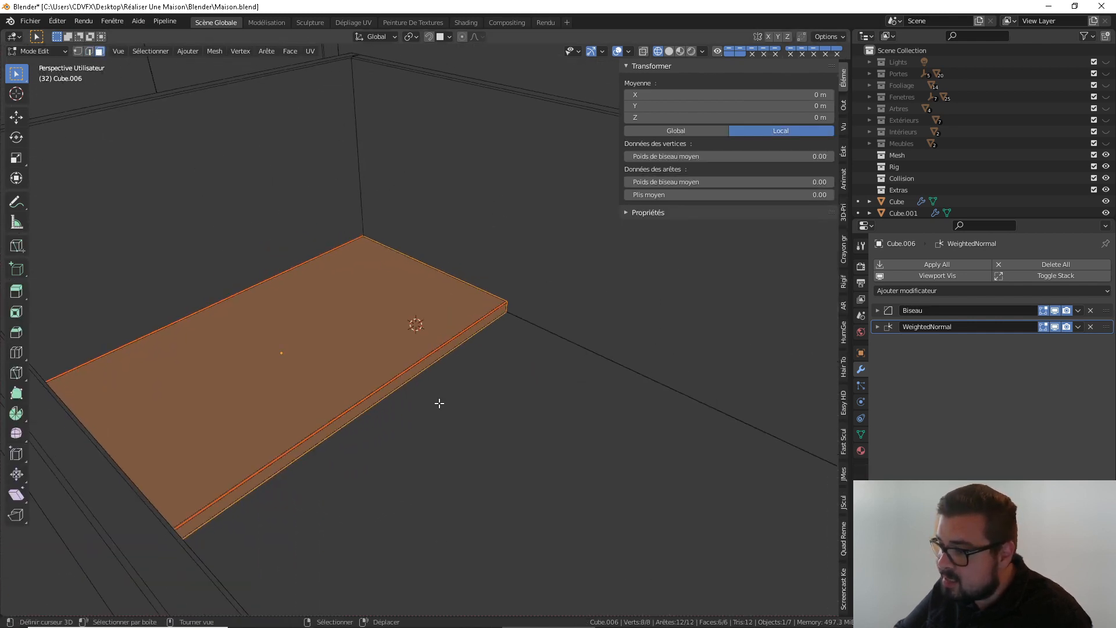
pyautogui.click(415, 372)
pyautogui.moveTo(462, 364); pyautogui.dragTo(501, 359, button='middle')
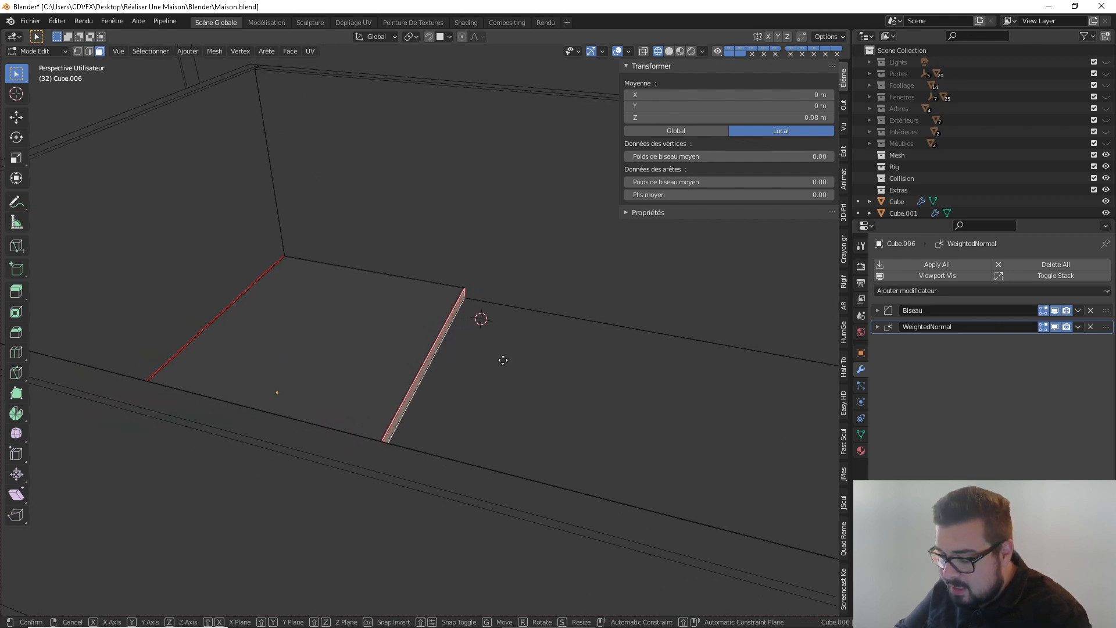
pyautogui.press('g')
pyautogui.press('x')
pyautogui.click(735, 427)
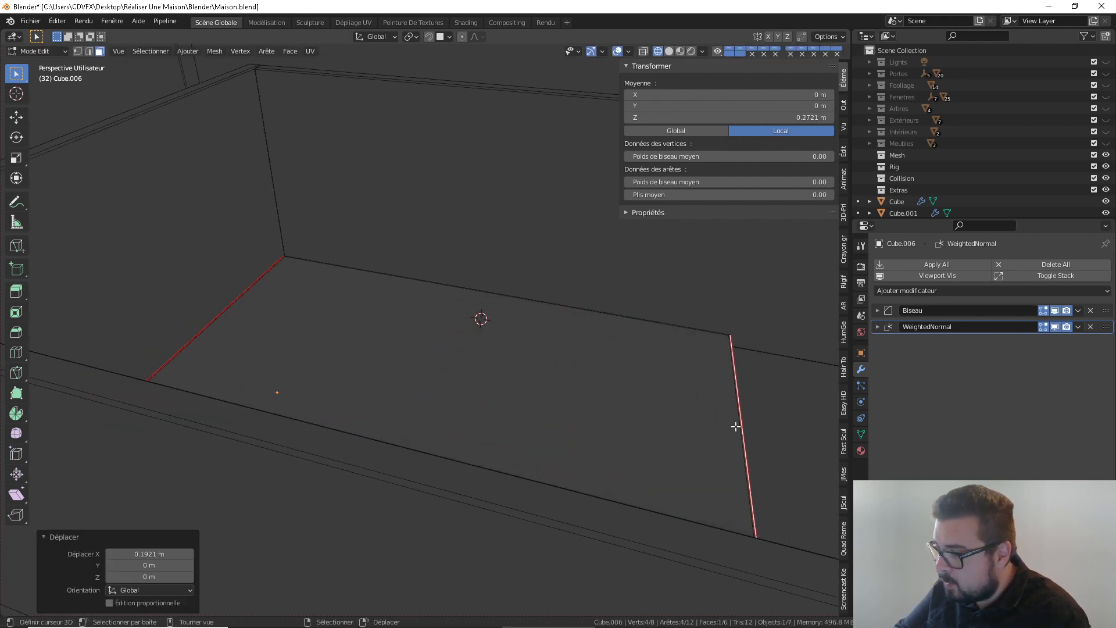
# Push the bottom panel's front end face about 0.071 m further along X toward the drawer front
pyautogui.moveTo(735, 427); pyautogui.dragTo(491, 372, button='middle')
pyautogui.scroll(-4, 494, 391)
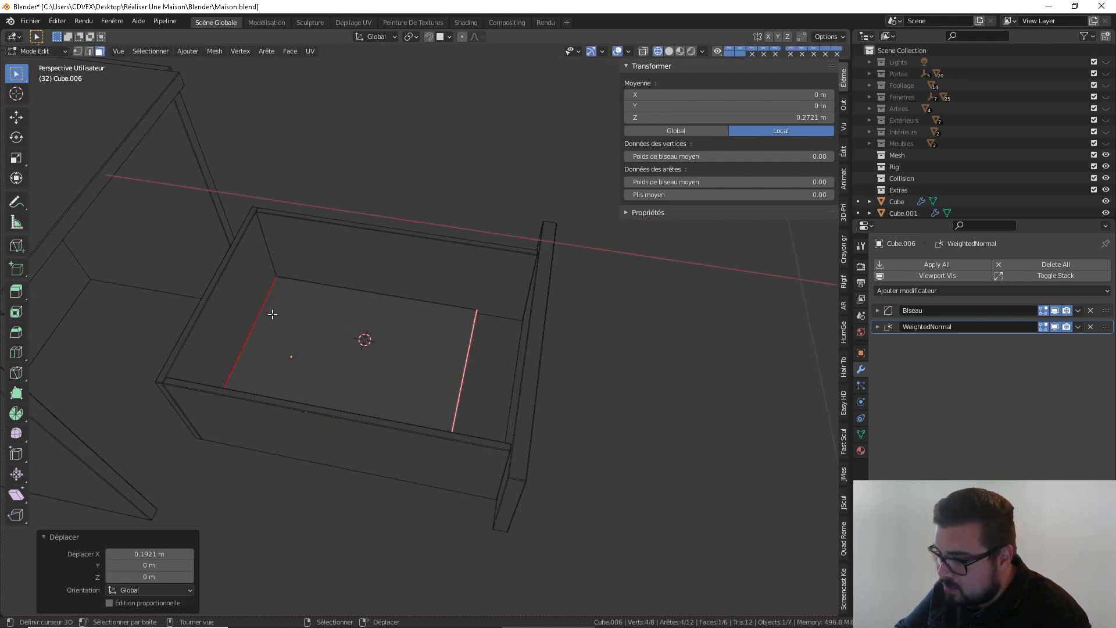
pyautogui.press('g')
pyautogui.press('x')
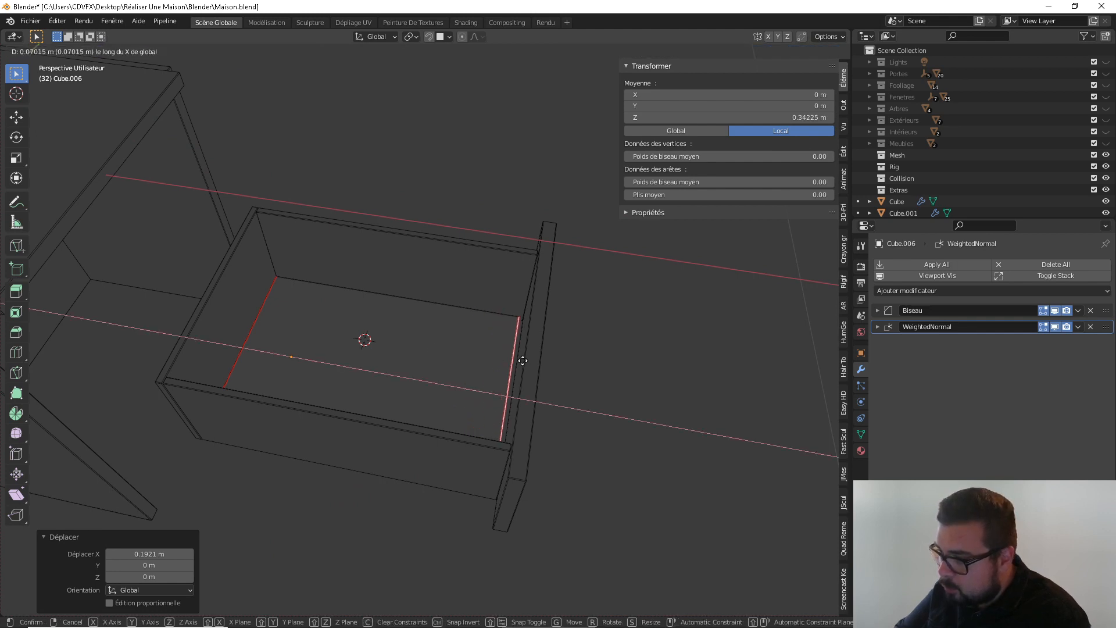
pyautogui.click(527, 361)
# In front wireframe view with X-ray on, align the bottom panel's end face along X with the drawer front's inner face
pyautogui.press('KP_1')
pyautogui.scroll(7, 526, 356)
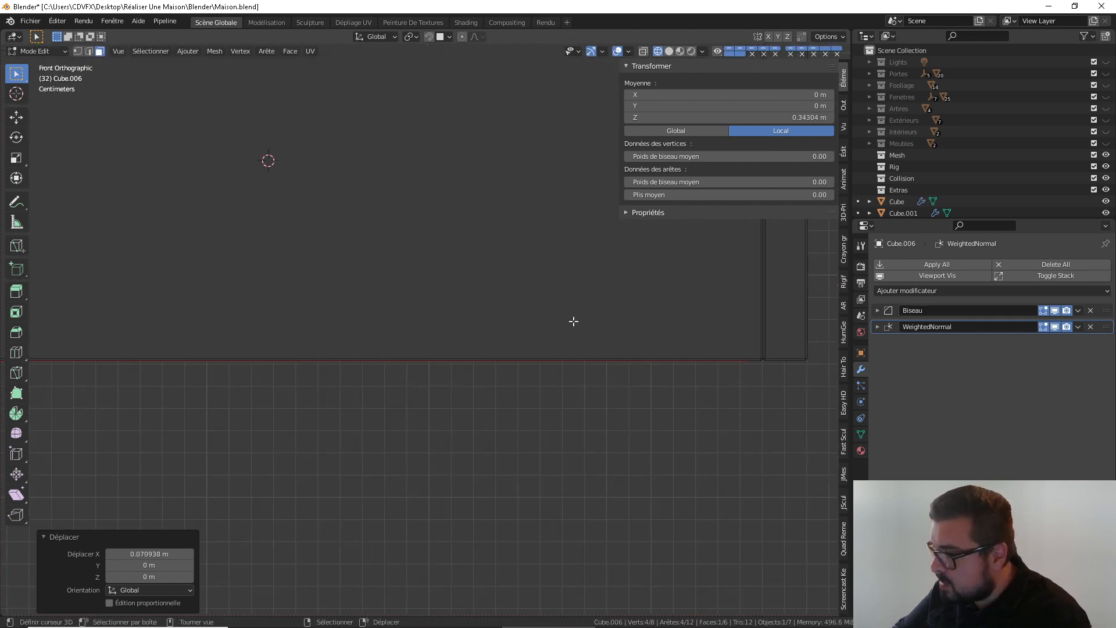
pyautogui.click(643, 50)
pyautogui.keyDown('shift'); pyautogui.moveTo(730, 424); pyautogui.dragTo(531, 426, button='middle'); pyautogui.keyUp('shift')
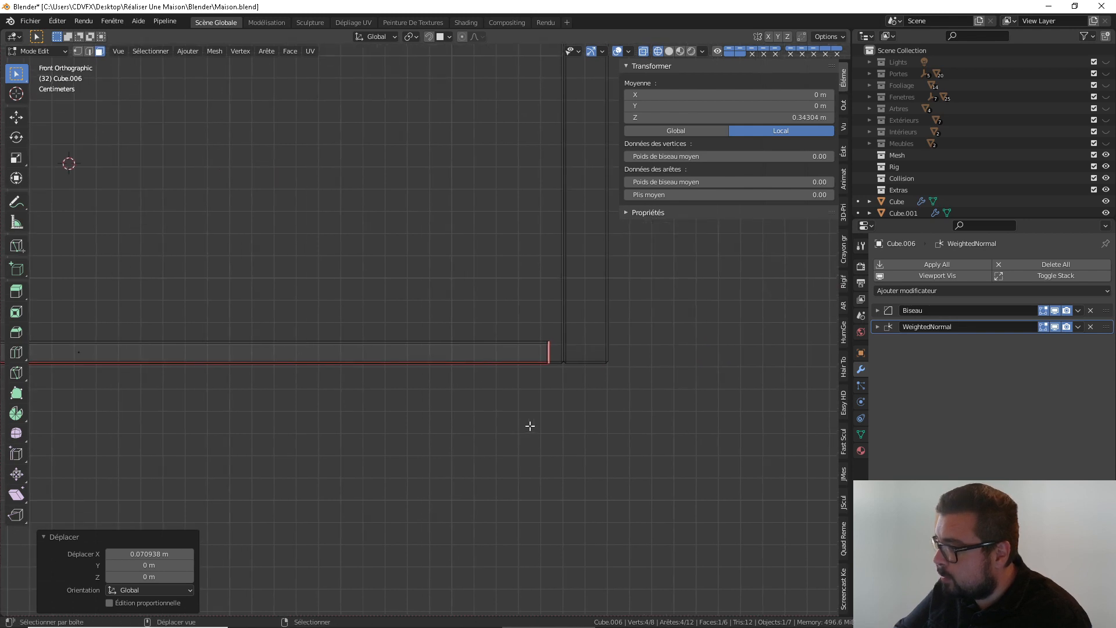
pyautogui.scroll(4, 600, 378)
pyautogui.keyDown('shift'); pyautogui.moveTo(607, 379); pyautogui.dragTo(499, 390, button='middle'); pyautogui.keyUp('shift')
pyautogui.press('g')
pyautogui.press('x')
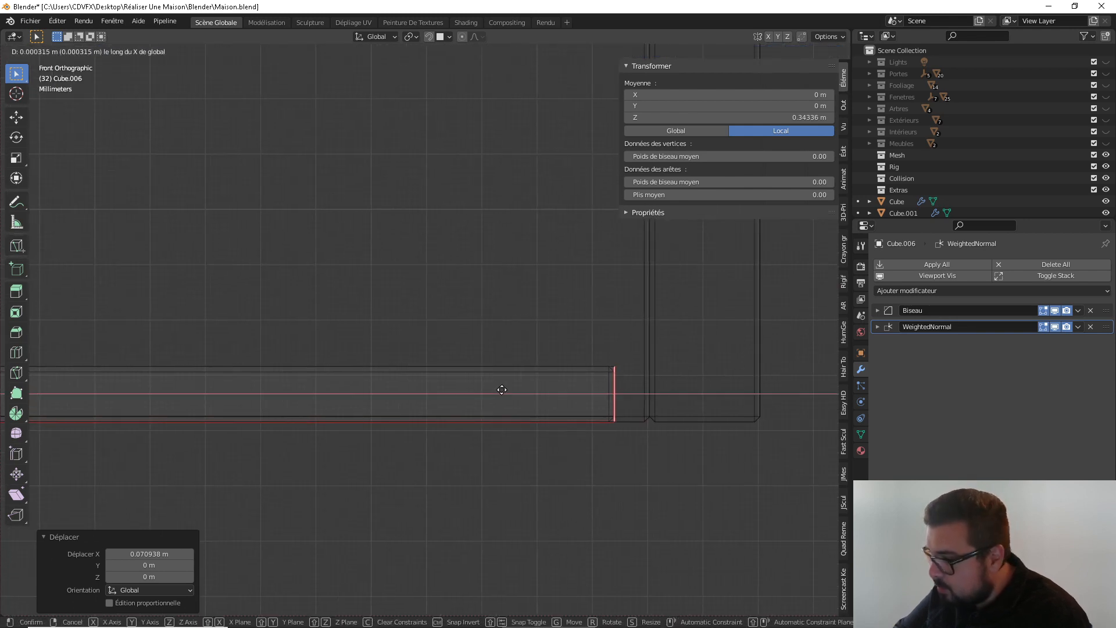
pyautogui.click(612, 392)
# Apply the bottom panel's rotation and scale, and set its origin to its geometry
pyautogui.moveTo(558, 301); pyautogui.dragTo(378, 357, button='middle')
pyautogui.press('Tab')
pyautogui.press('q')
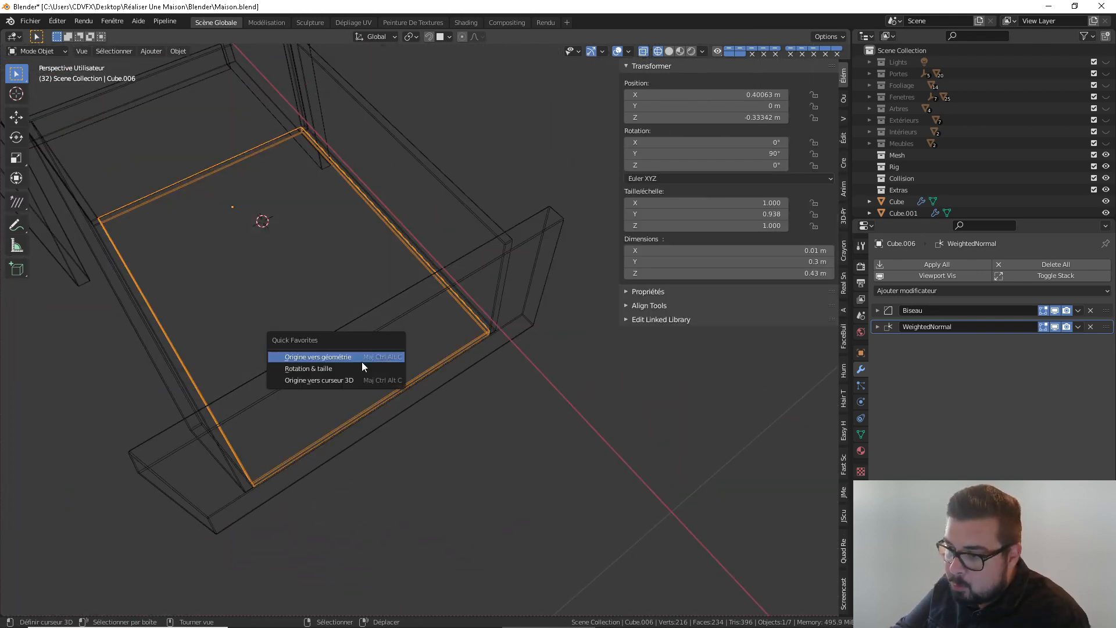
pyautogui.click(356, 364)
pyautogui.click(347, 352)
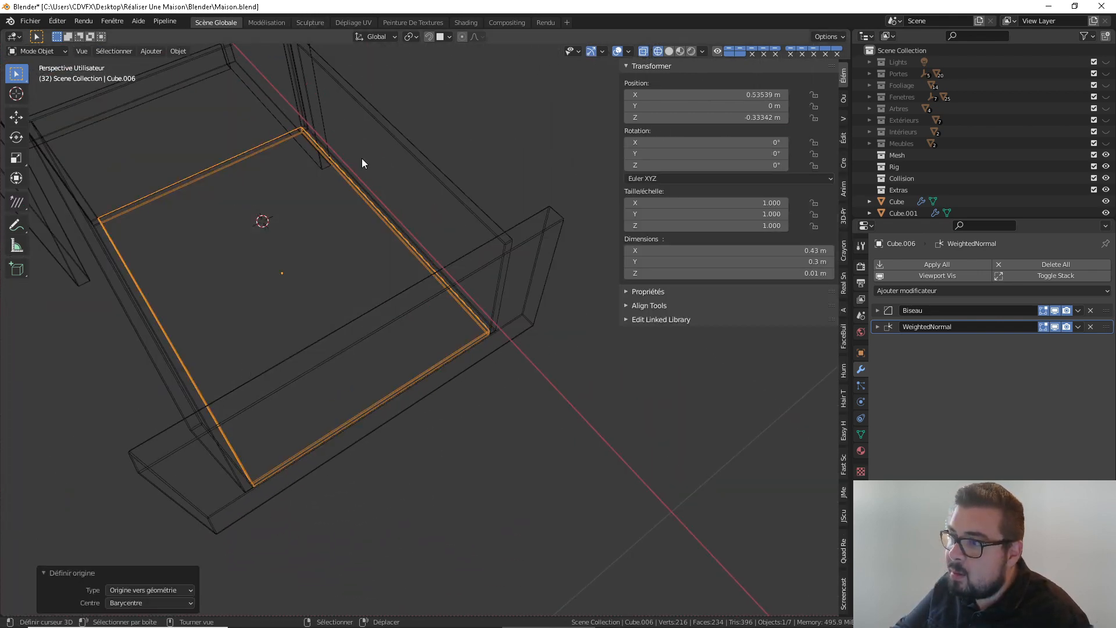
# Switch the viewport to solid shading with X-ray off
pyautogui.scroll(-4, 391, 211)
pyautogui.moveTo(332, 217); pyautogui.dragTo(373, 212, button='middle')
pyautogui.rightClick(348, 253)
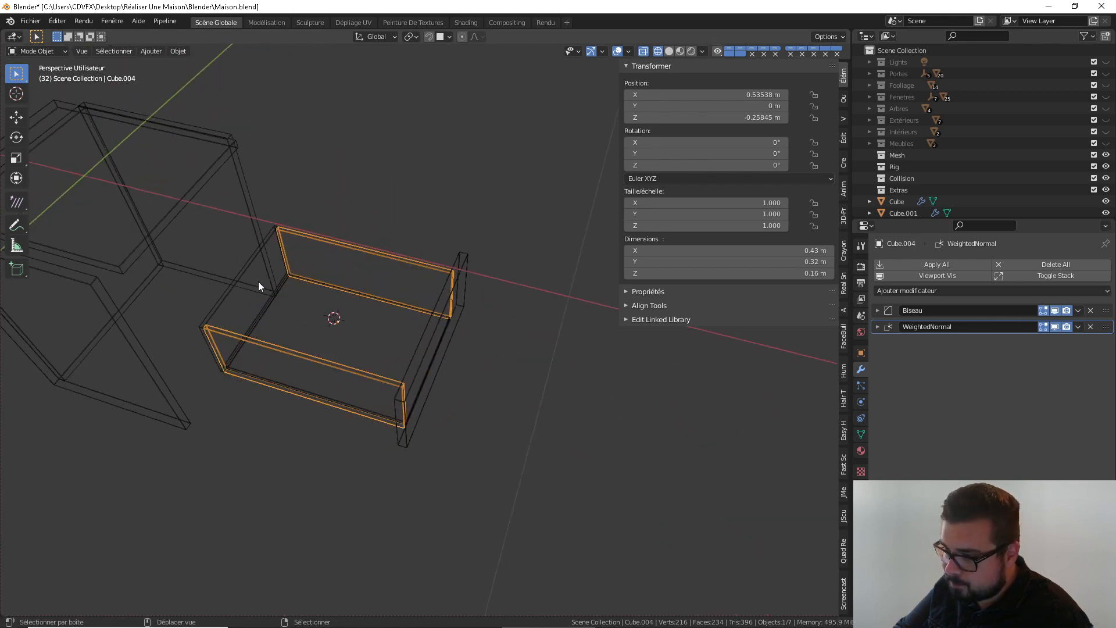
pyautogui.click(667, 51)
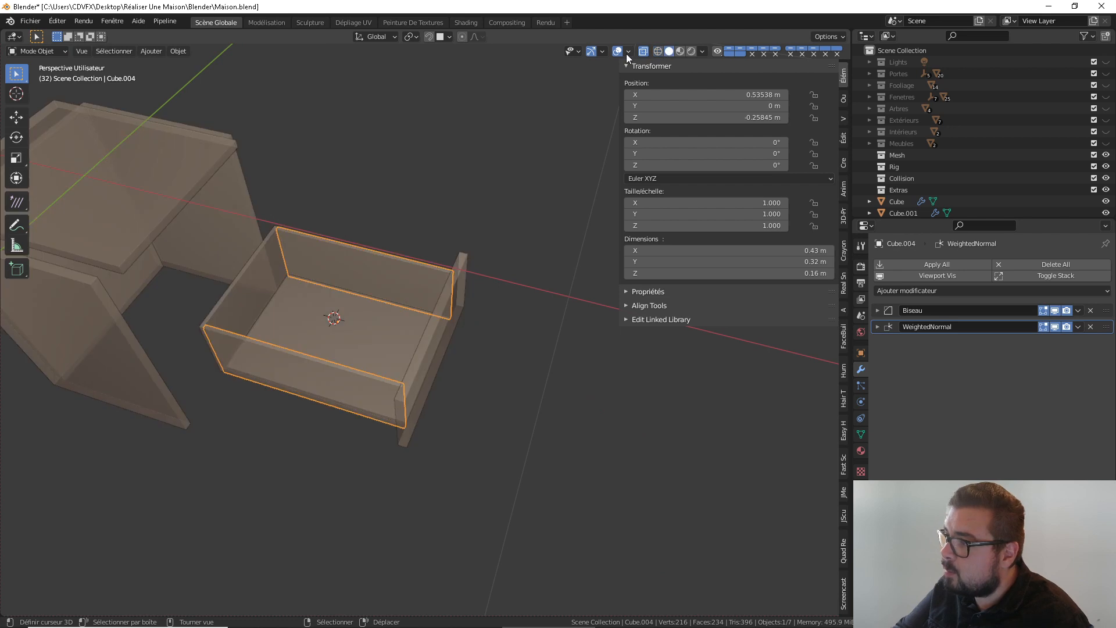
pyautogui.click(643, 52)
pyautogui.click(657, 52)
pyautogui.click(644, 52)
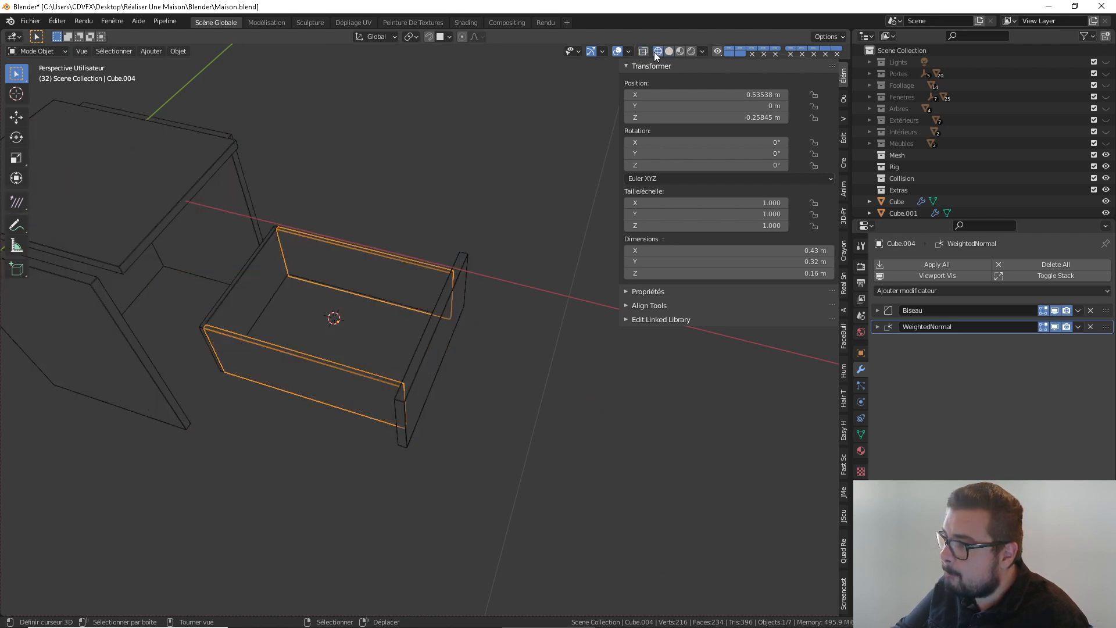
pyautogui.click(669, 51)
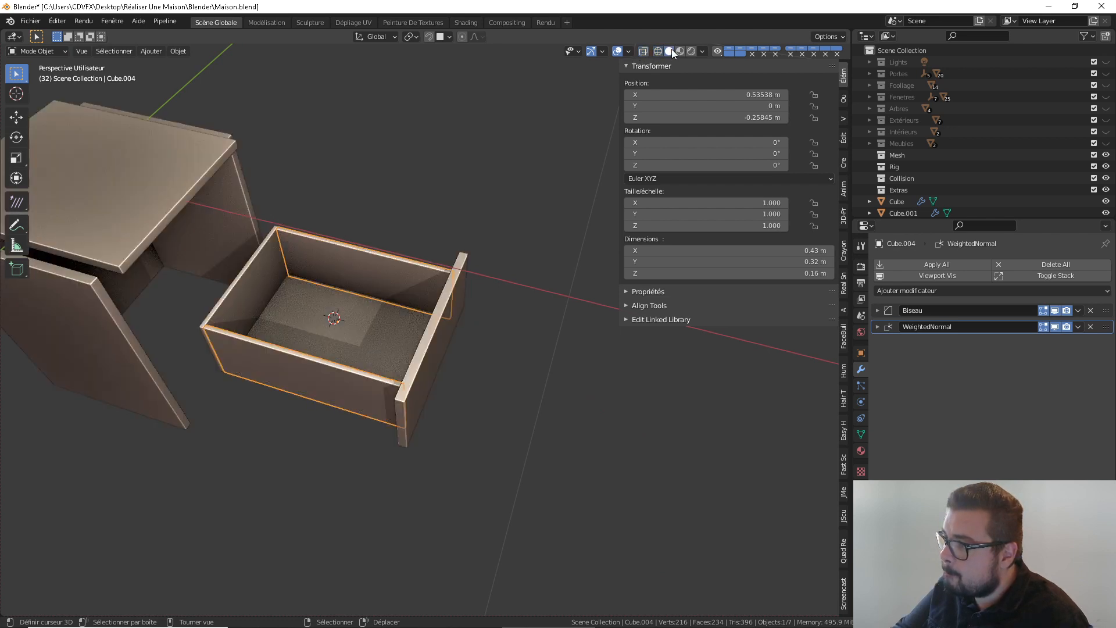
pyautogui.keyDown('shift'); pyautogui.click(369, 312); pyautogui.keyUp('shift')
pyautogui.keyDown('shift'); pyautogui.click(262, 297); pyautogui.keyUp('shift')
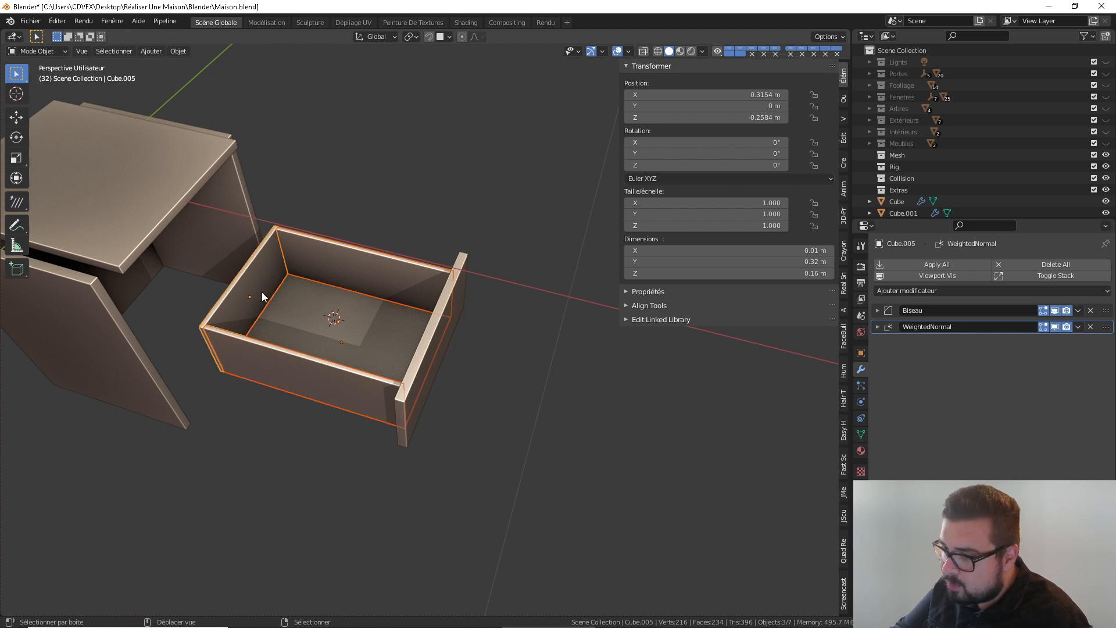
pyautogui.keyDown('shift'); pyautogui.click(443, 329); pyautogui.keyUp('shift')
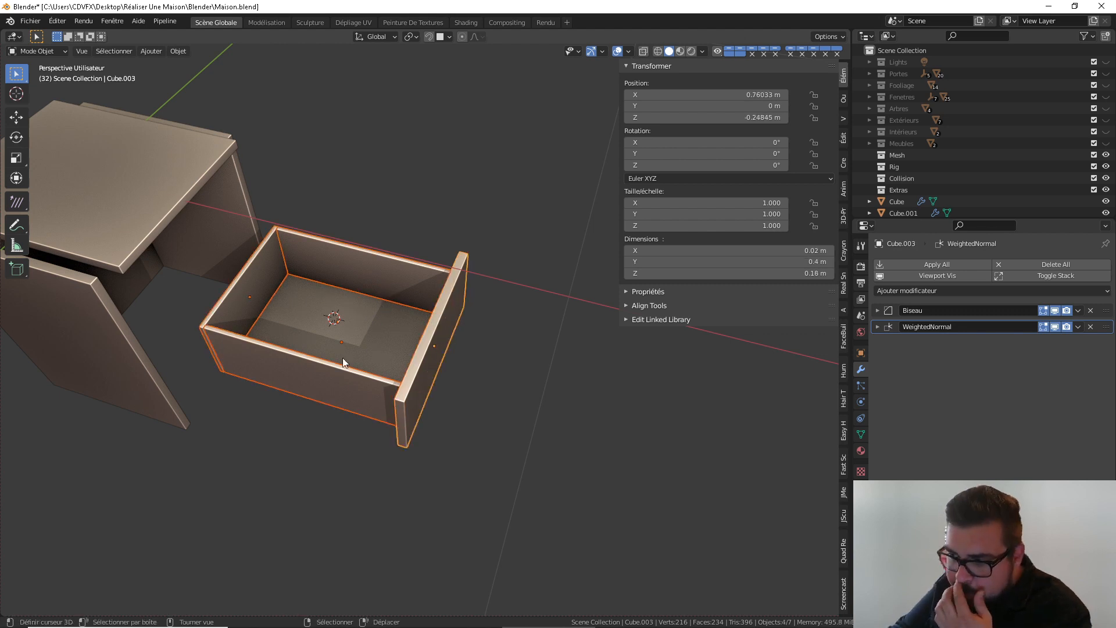
pyautogui.click(323, 372)
# Set the X dimension of the chest's outer side panels to 0.48 m
pyautogui.rightClick(123, 357)
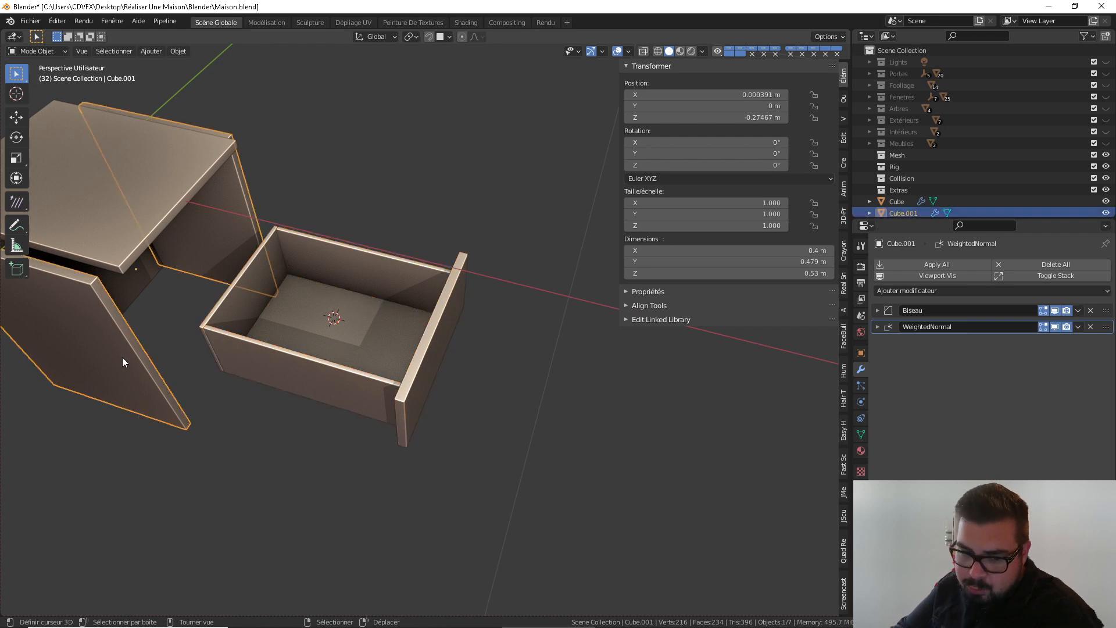
pyautogui.moveTo(122, 357); pyautogui.dragTo(304, 278, button='middle')
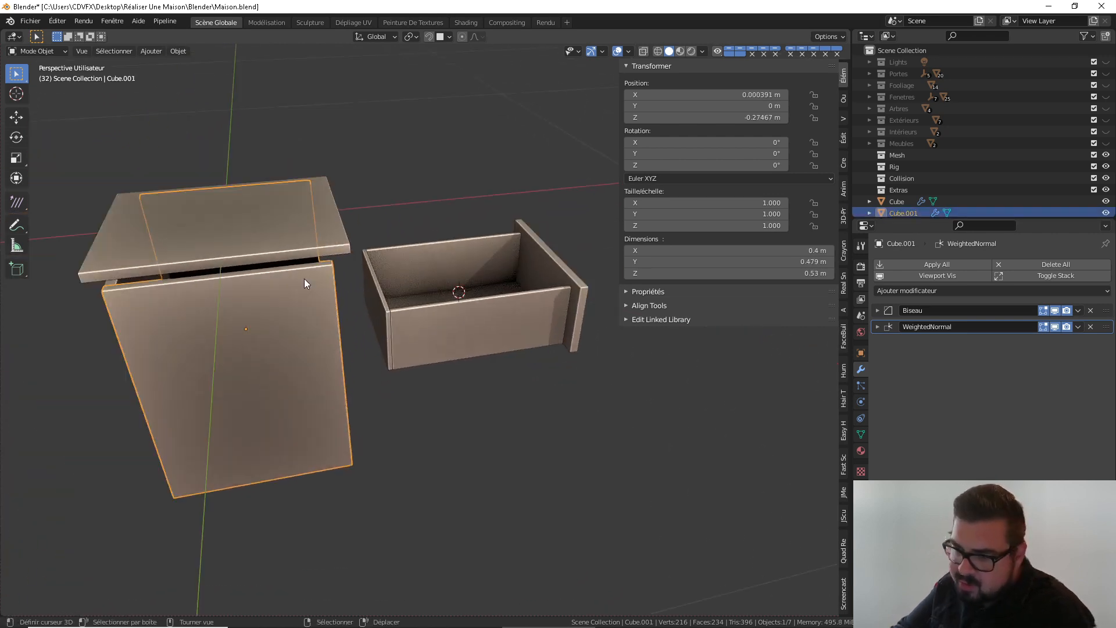
pyautogui.click(791, 250)
pyautogui.press('Return')
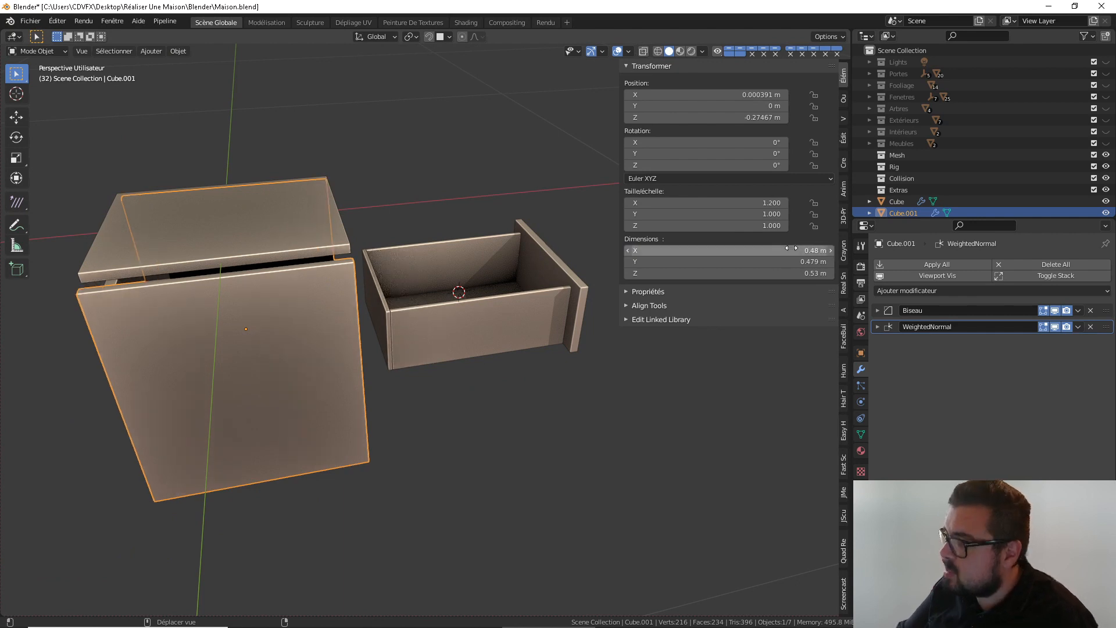
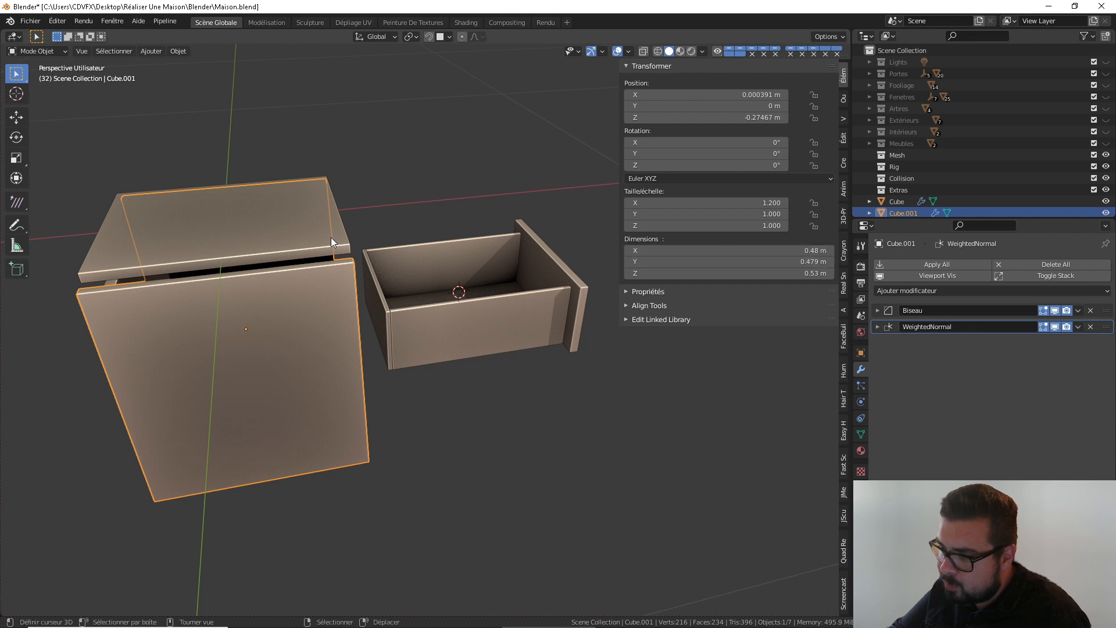
# Apply the side panels' rotation and scale, and set their origin to geometry
pyautogui.moveTo(330, 237); pyautogui.dragTo(277, 225, button='middle')
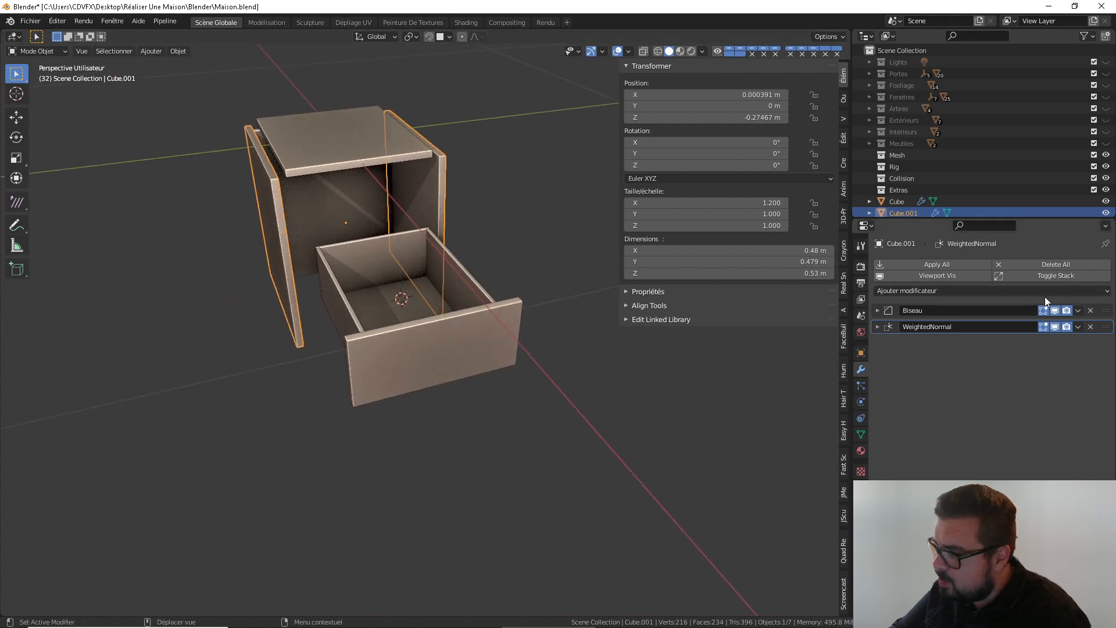
pyautogui.moveTo(449, 203); pyautogui.dragTo(416, 204, button='middle')
pyautogui.press('q')
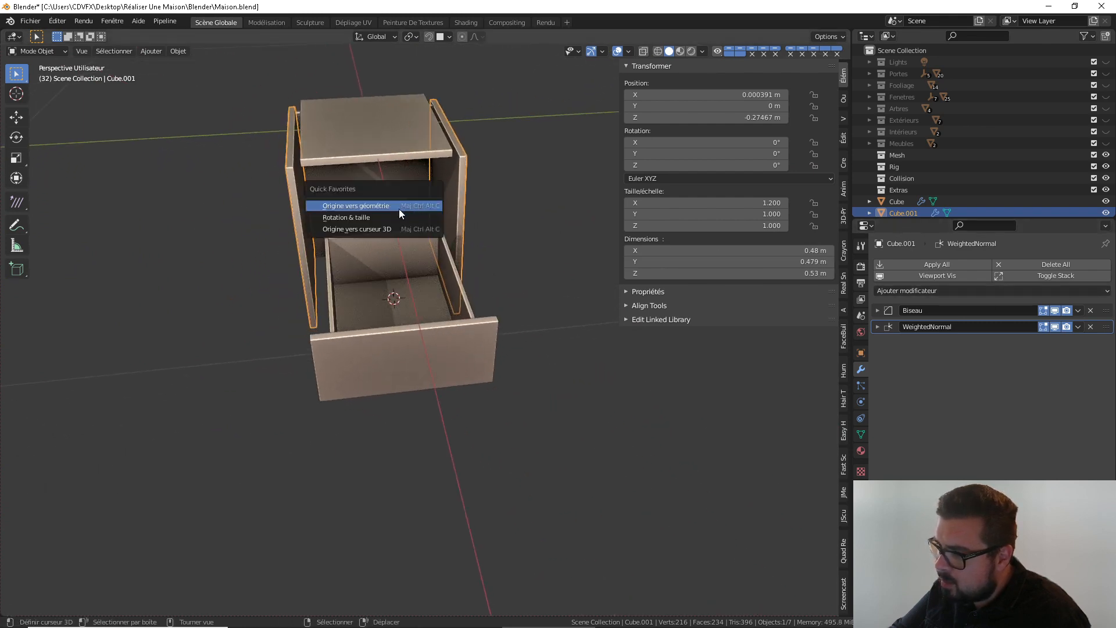
pyautogui.click(383, 216)
pyautogui.press('q')
pyautogui.click(374, 204)
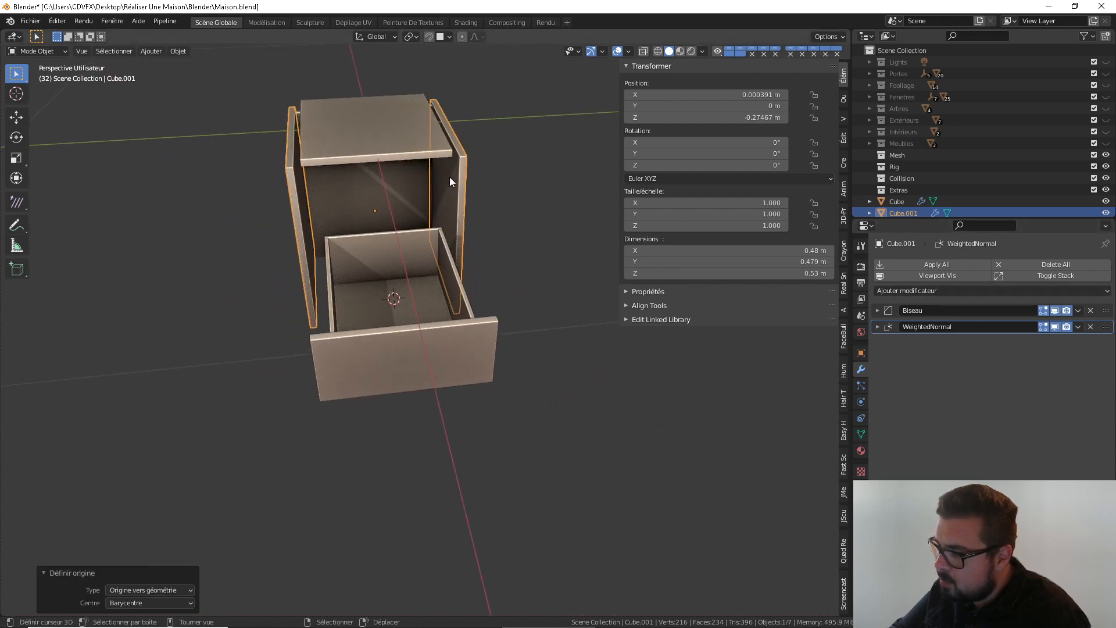
# Delete the chest's side panel on the positive Y side from the side panels' mesh
pyautogui.press('Tab')
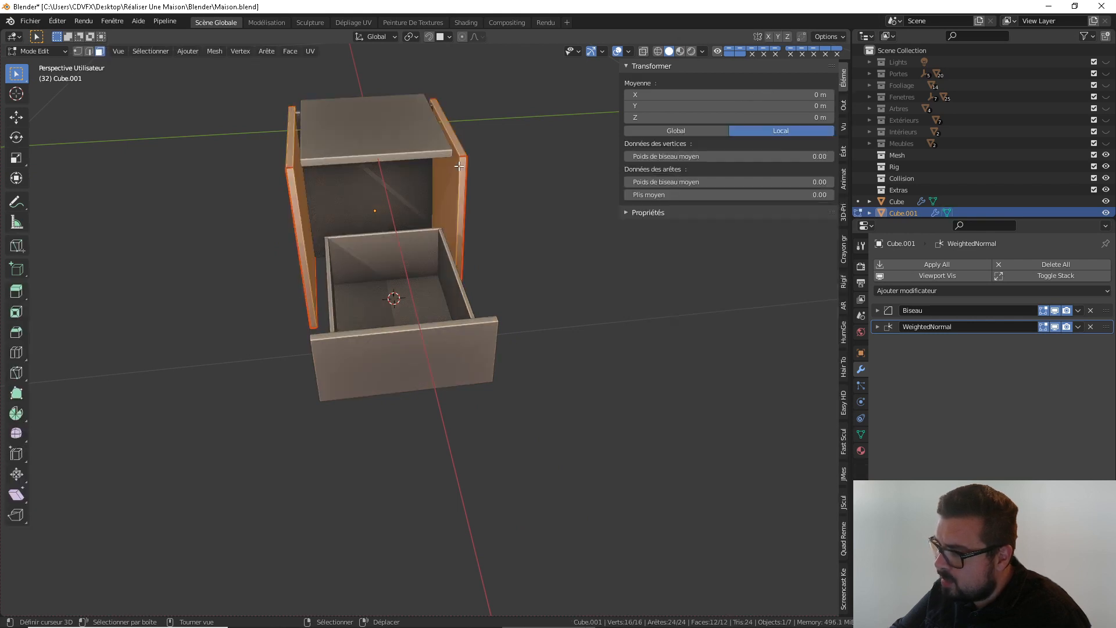
pyautogui.press('a')
pyautogui.click(488, 95)
pyautogui.press('l')
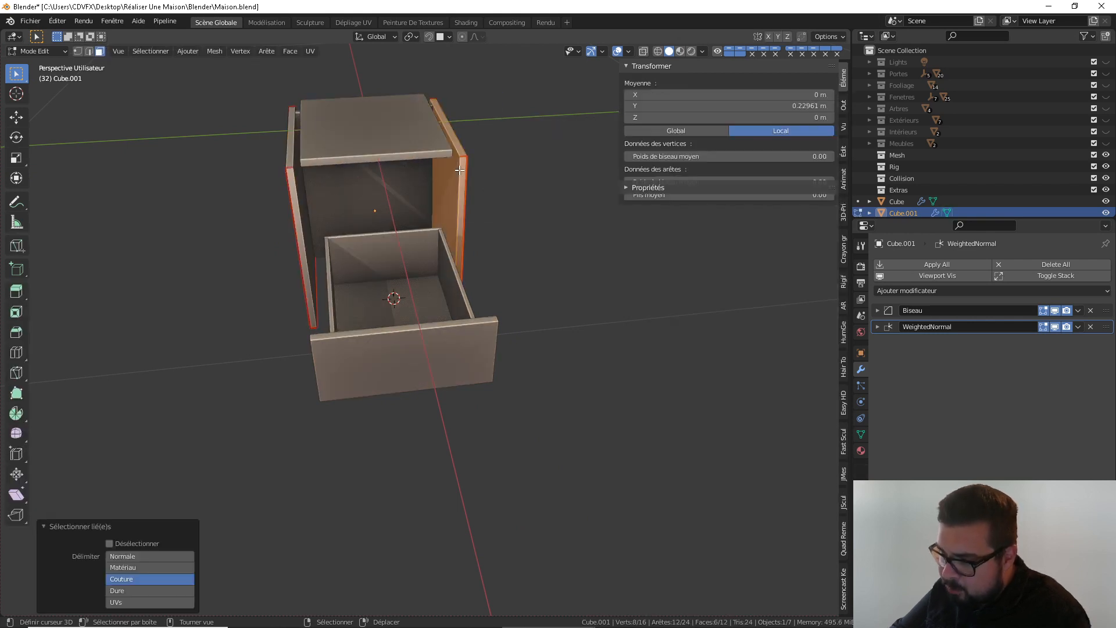
pyautogui.press('x')
pyautogui.click(532, 133)
pyautogui.press('Tab')
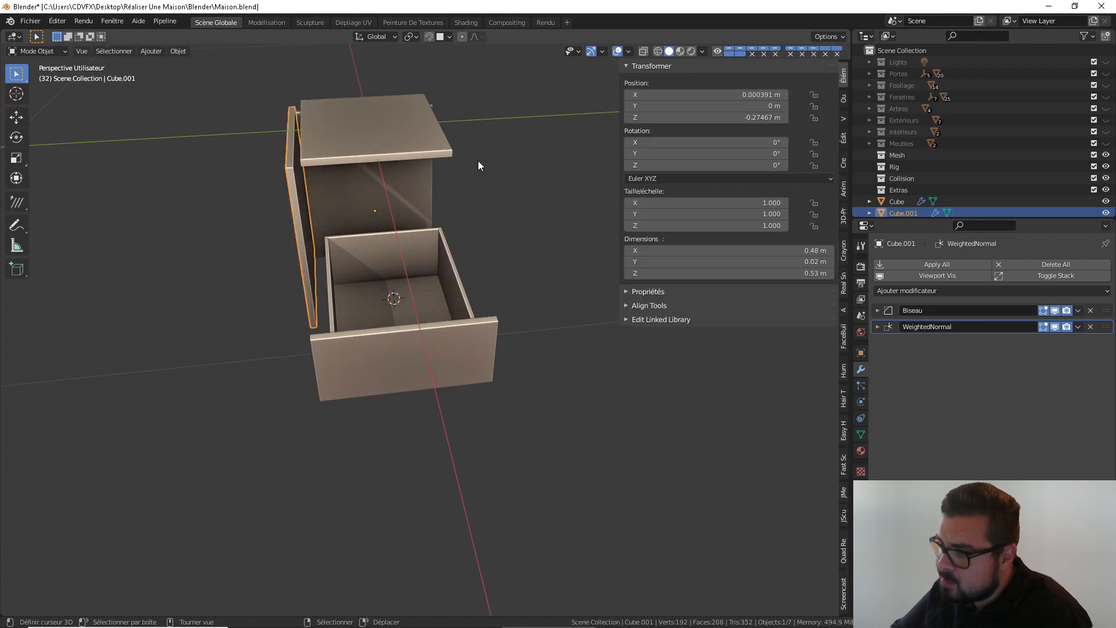
# Delete the chest's back panel
pyautogui.moveTo(310, 190); pyautogui.dragTo(349, 189, button='middle')
pyautogui.click(369, 197)
pyautogui.click(384, 214)
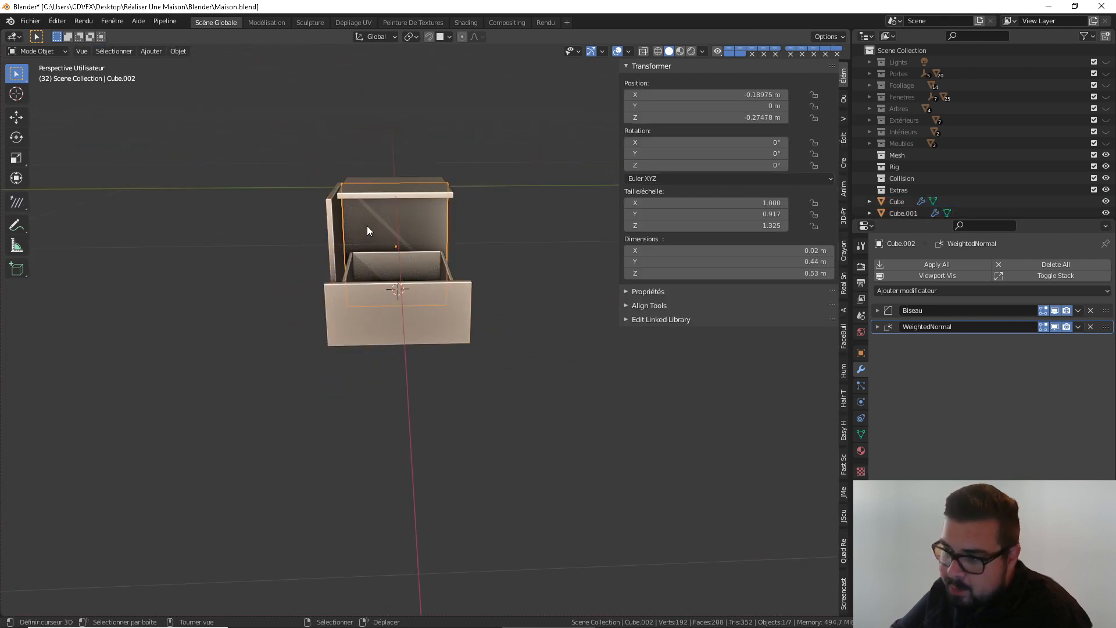
pyautogui.press('x')
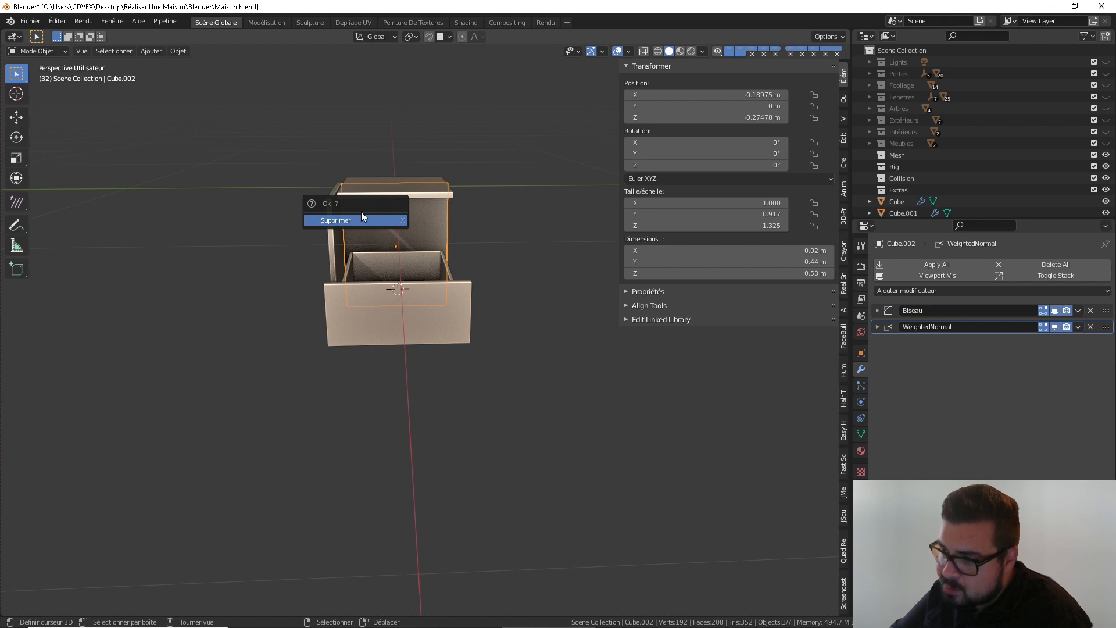
pyautogui.click(375, 220)
# Move the remaining side panel about 0.041 m along Y so it sits under the edge of the chest's top panel
pyautogui.moveTo(373, 232); pyautogui.dragTo(333, 250, button='middle')
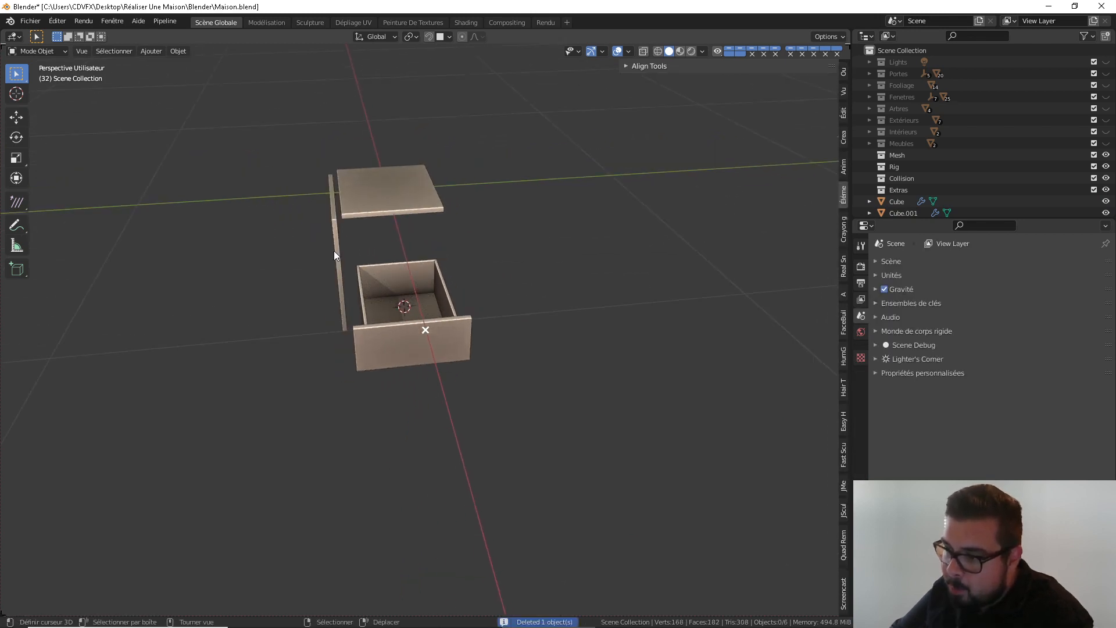
pyautogui.scroll(4, 334, 250)
pyautogui.moveTo(301, 186); pyautogui.dragTo(302, 260, button='middle')
pyautogui.click(319, 250)
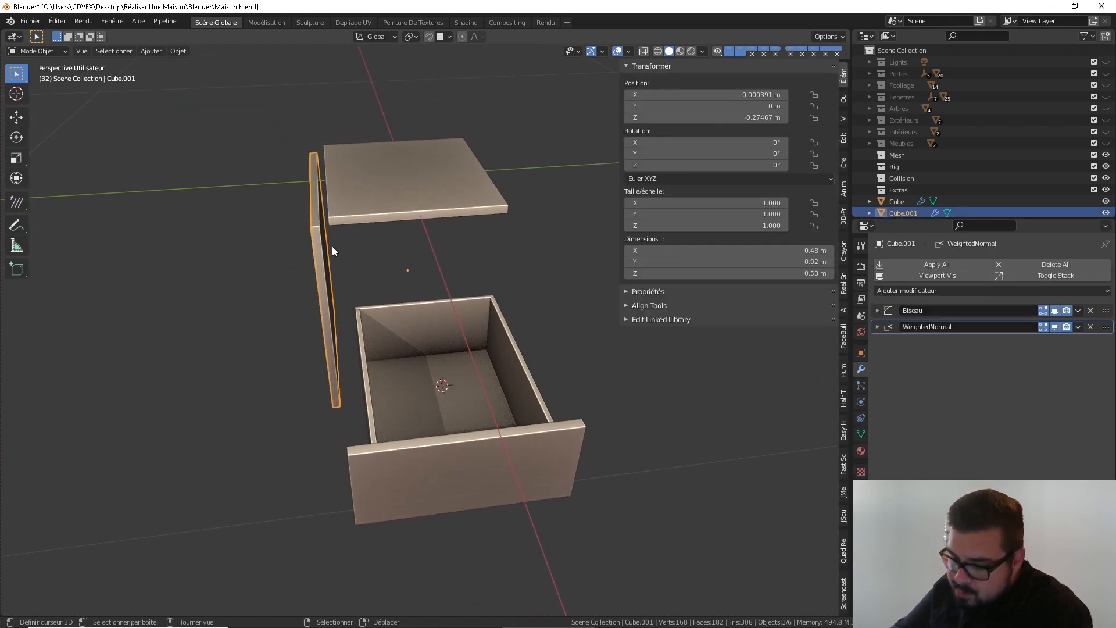
pyautogui.press('g')
pyautogui.press('x')
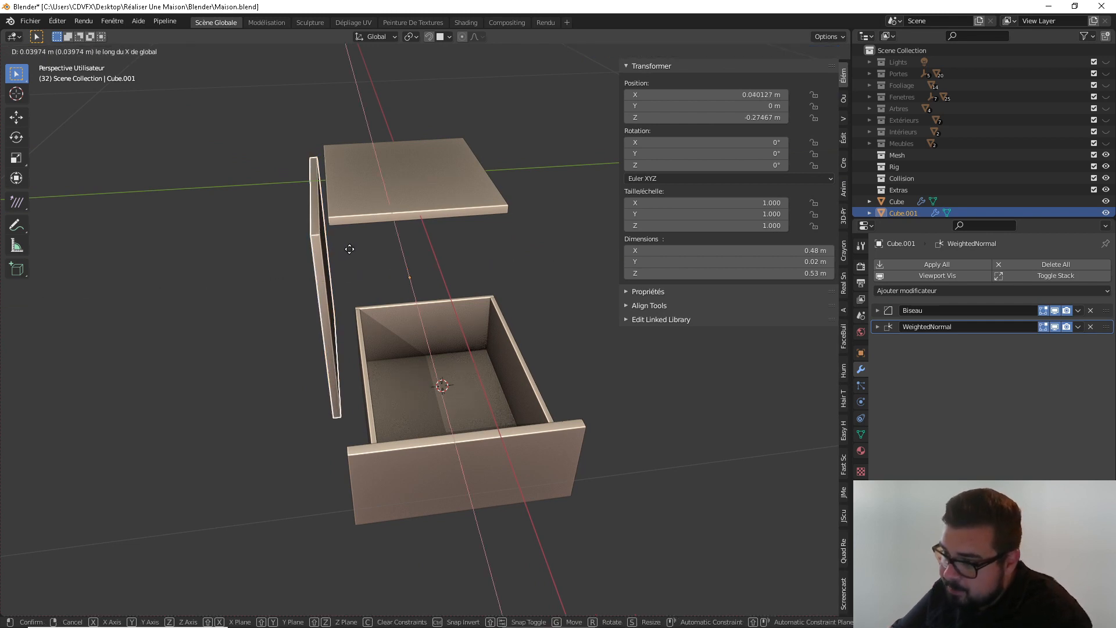
pyautogui.press('y')
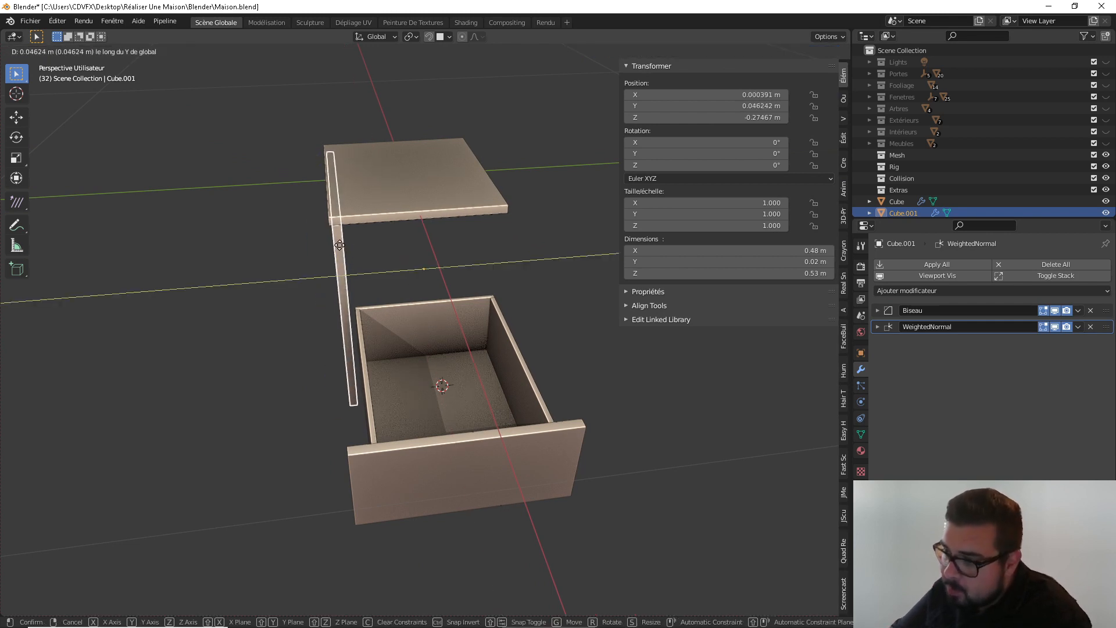
pyautogui.click(323, 242)
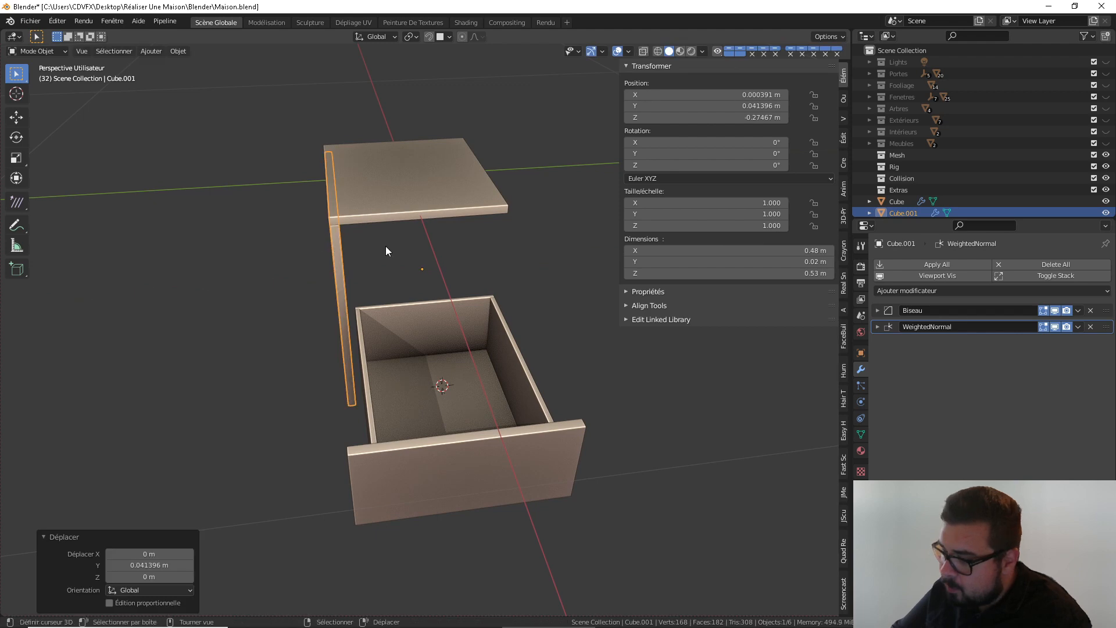
# Shift the side panel about -0.0014 m along Y to align its outer face flush with the top panel's edge
pyautogui.press('KP_3')
pyautogui.scroll(6, 305, 198)
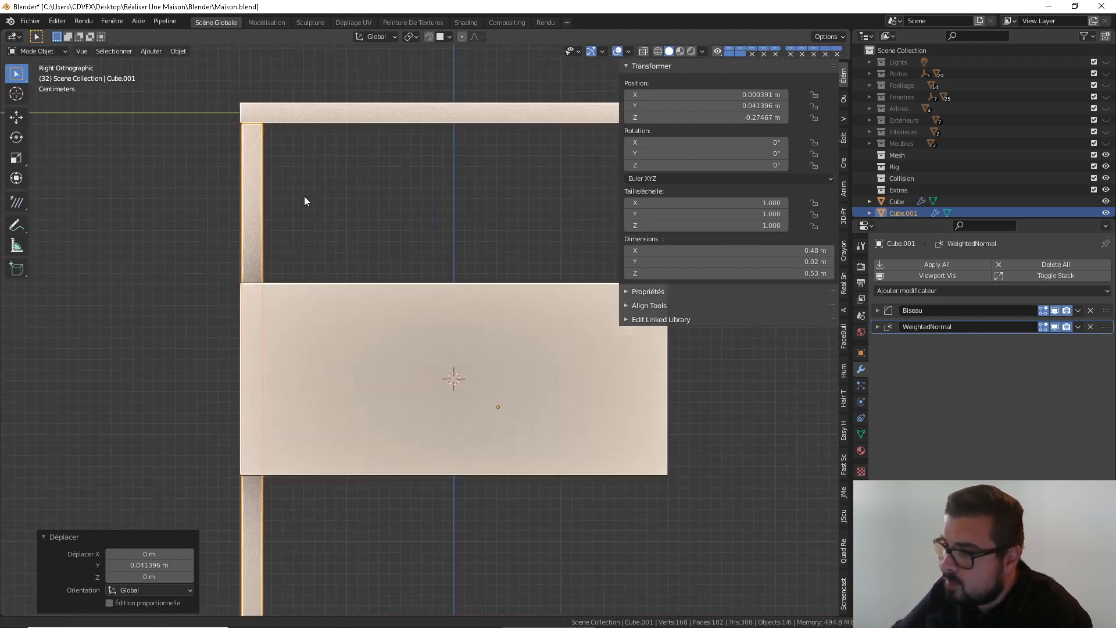
pyautogui.scroll(1, 378, 395)
pyautogui.keyDown('shift'); pyautogui.moveTo(306, 295); pyautogui.dragTo(438, 337, button='middle'); pyautogui.keyUp('shift')
pyautogui.press('g')
pyautogui.press('x')
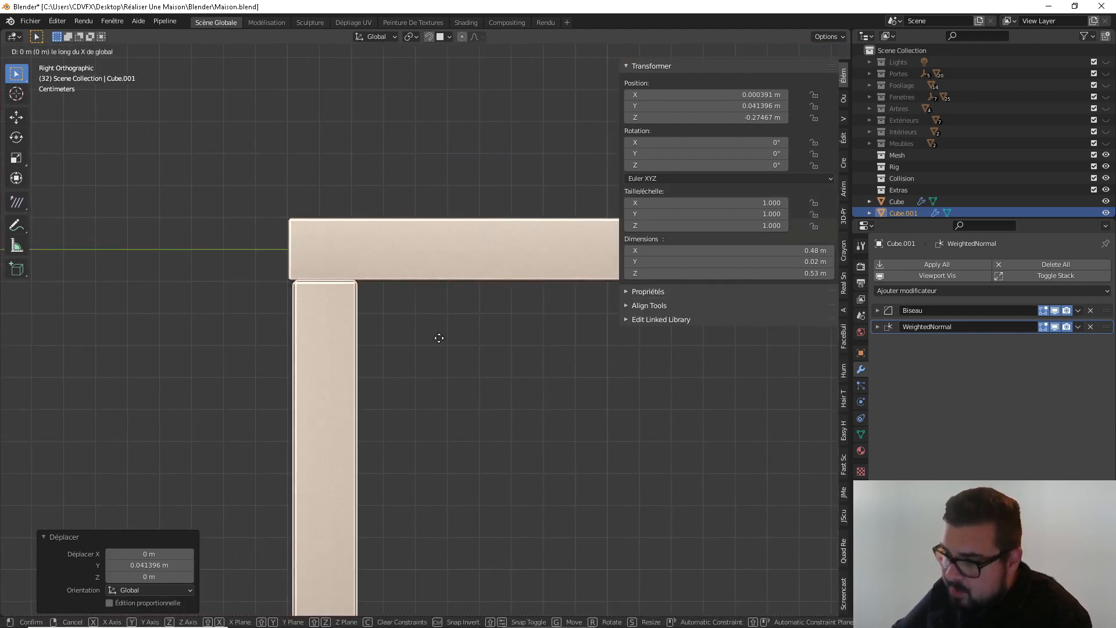
pyautogui.press('y')
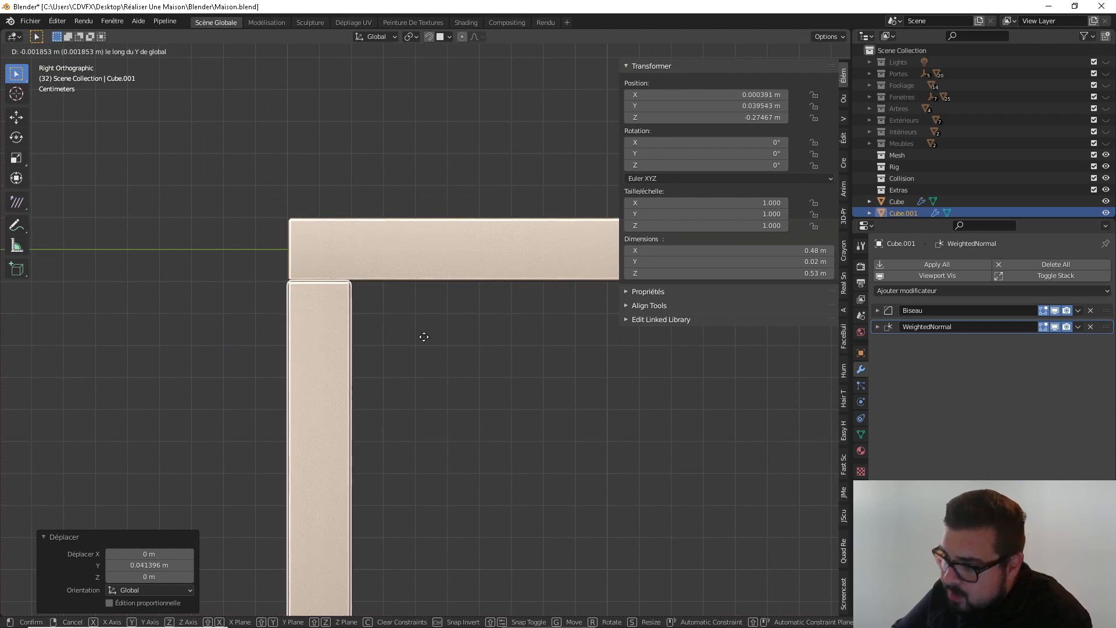
pyautogui.click(437, 338)
# Apply the side panel's rotation and scale, and set its origin to geometry
pyautogui.hotkey('ctrl', 'a')
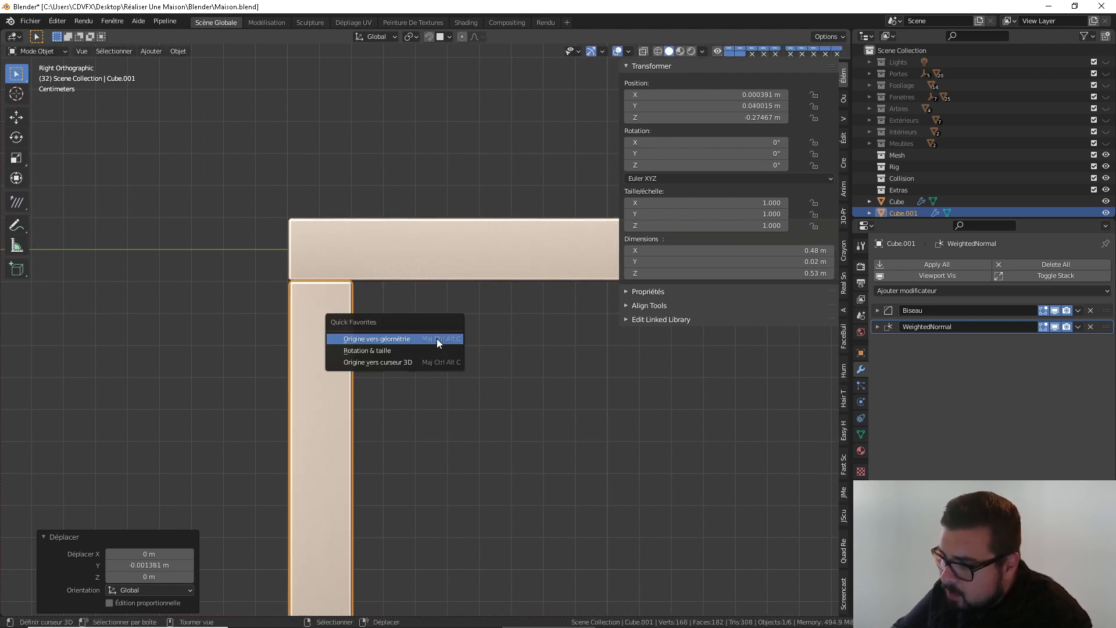
pyautogui.click(437, 341)
pyautogui.press('q')
pyautogui.click(405, 330)
# Apply the top panel's rotation and scale, and set its origin to geometry
pyautogui.rightClick(435, 261)
pyautogui.press('q')
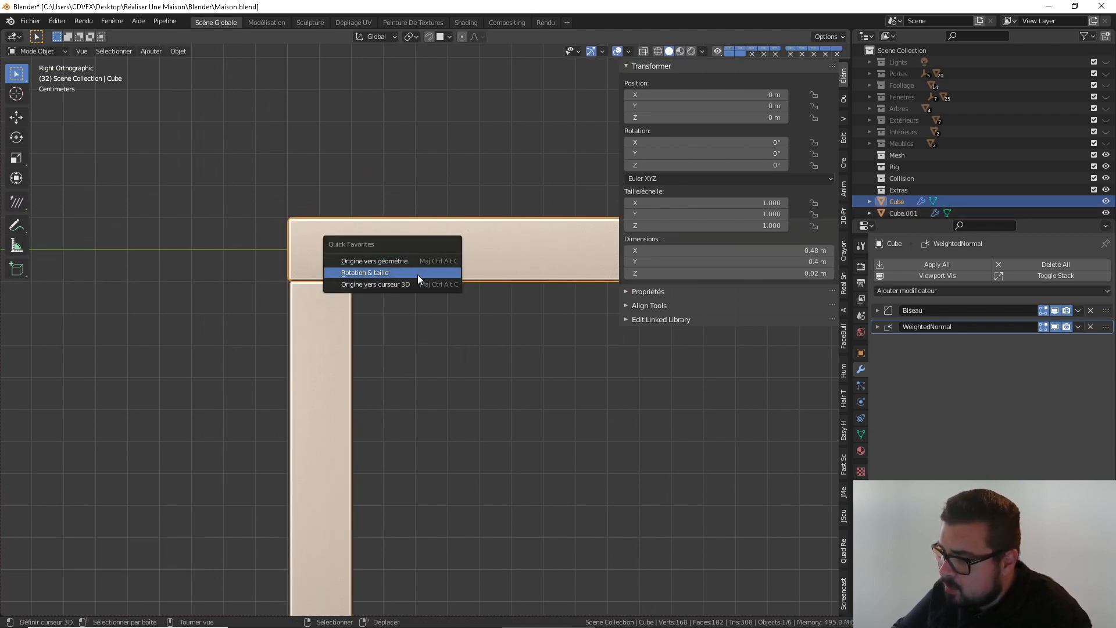
pyautogui.click(417, 274)
pyautogui.press('q')
pyautogui.click(409, 261)
# Open the snapping options for the selected top panel
pyautogui.scroll(-15, 416, 268)
pyautogui.keyDown('shift'); pyautogui.moveTo(411, 359); pyautogui.dragTo(388, 347, button='middle'); pyautogui.keyUp('shift')
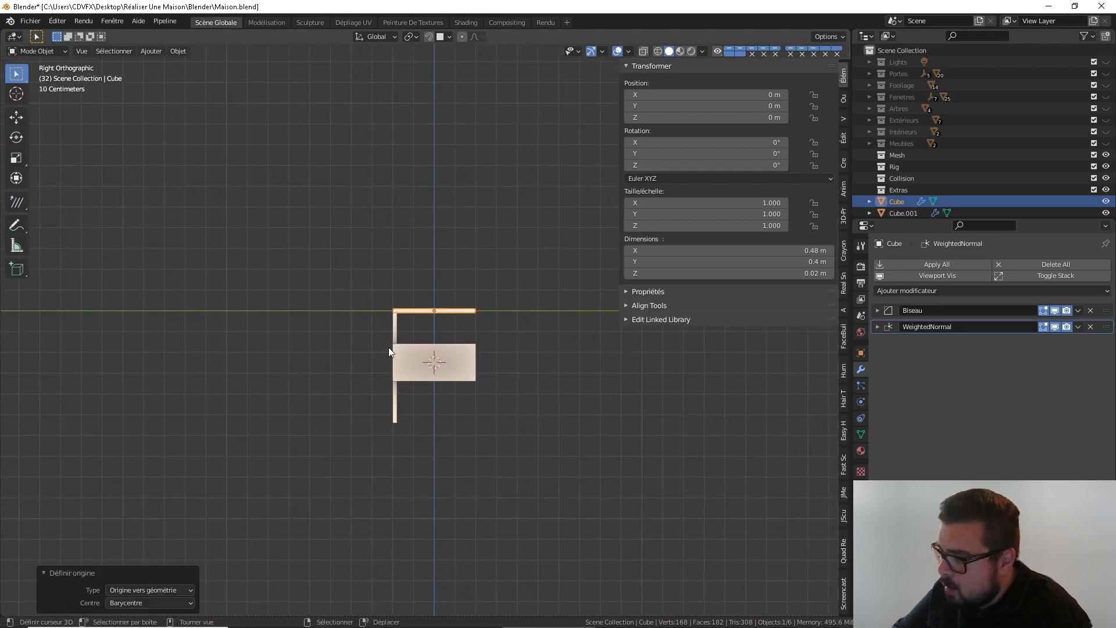
pyautogui.scroll(4, 389, 346)
pyautogui.press('q')
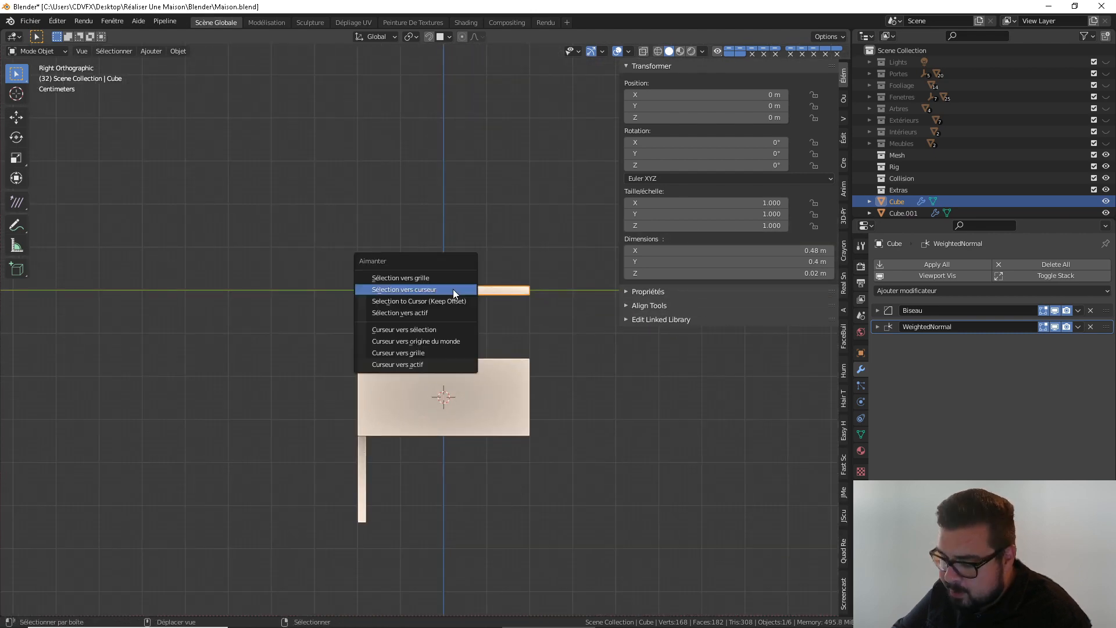
# Snap the 3D cursor to the nightstand's top panel and set the side panel's origin to the cursor
pyautogui.click(401, 327)
pyautogui.click(363, 319)
pyautogui.press('q')
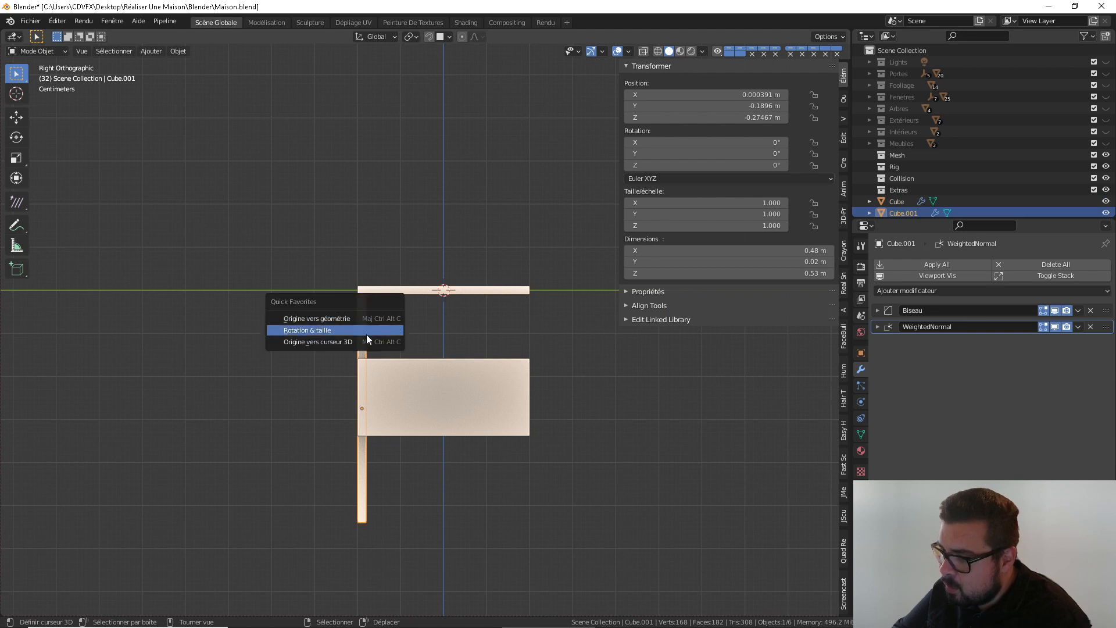
pyautogui.click(368, 334)
# Add a Mirror modifier to the side panel and mirror it along Y instead of X
pyautogui.click(939, 290)
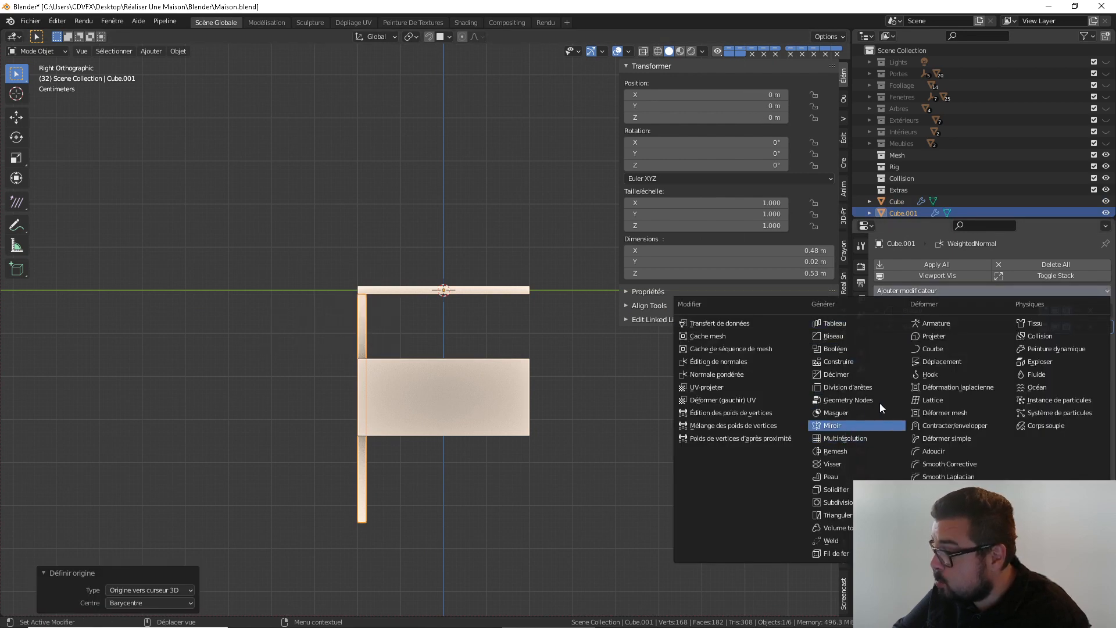
pyautogui.press('Return')
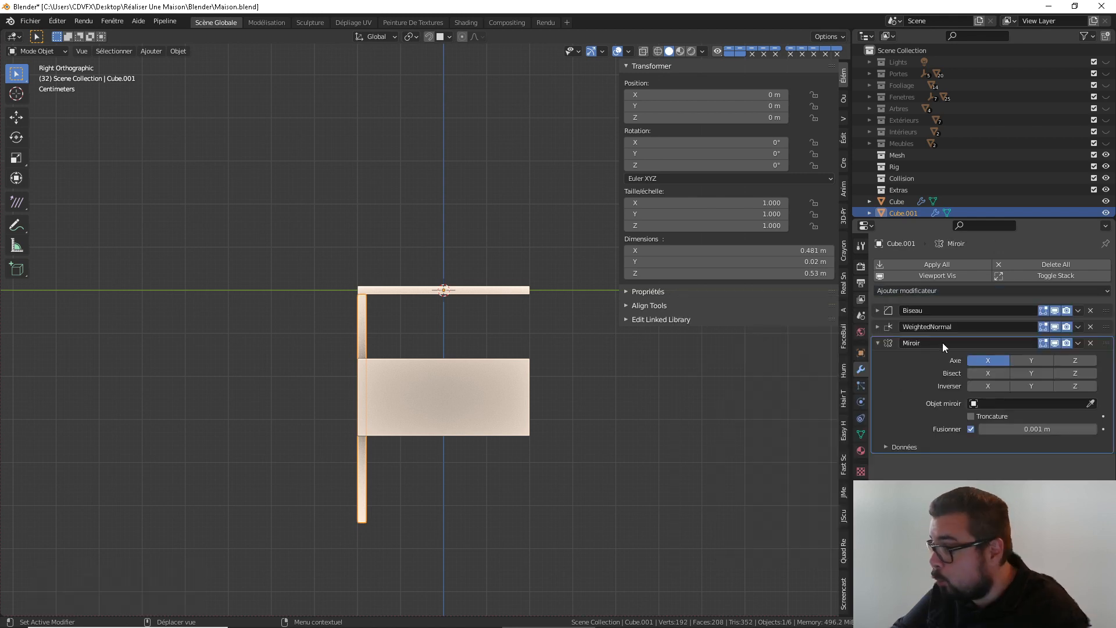
pyautogui.click(1028, 361)
pyautogui.moveTo(480, 280); pyautogui.dragTo(559, 310, button='middle')
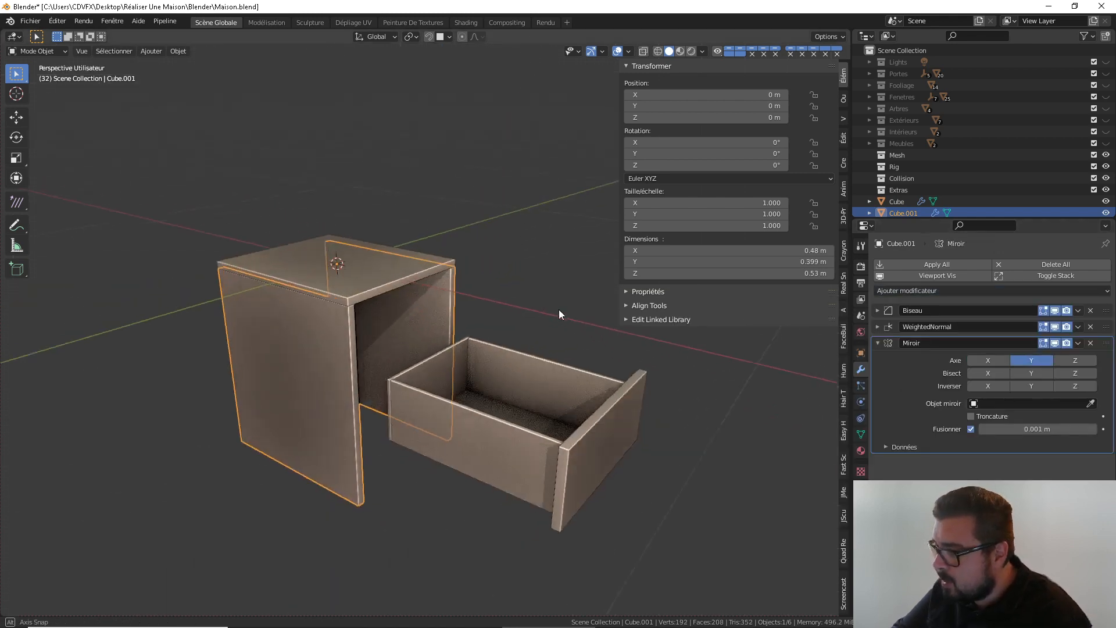
# Duplicate the top panel and rotate the copy 90° about the Y axis to make a back panel
pyautogui.click(406, 285)
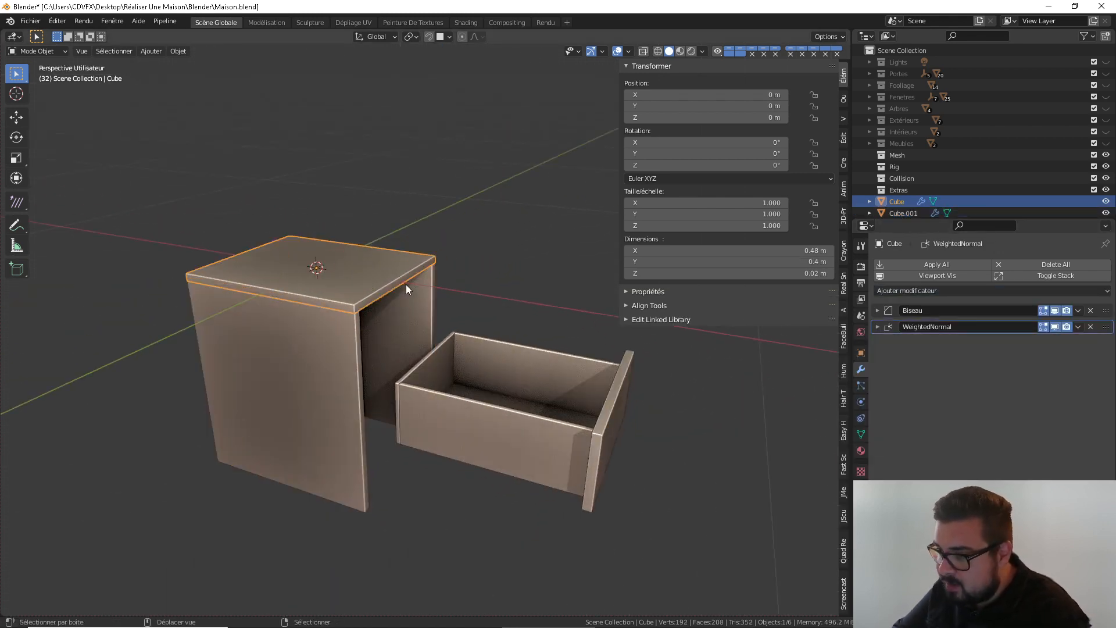
pyautogui.hotkey('shift', 'd')
pyautogui.write('ry90')
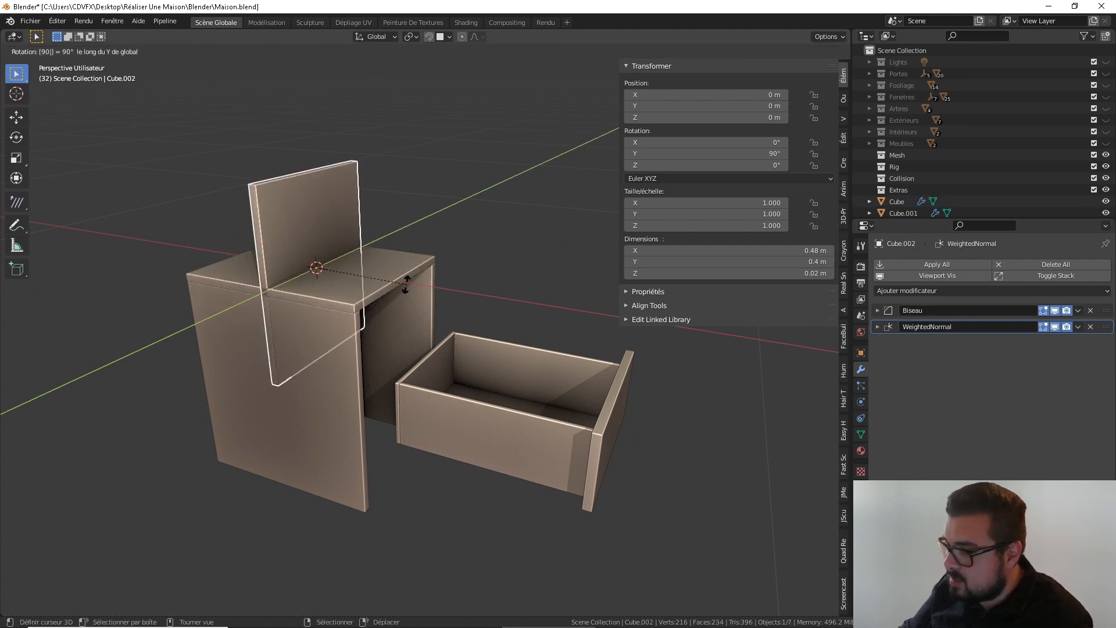
pyautogui.press('Return')
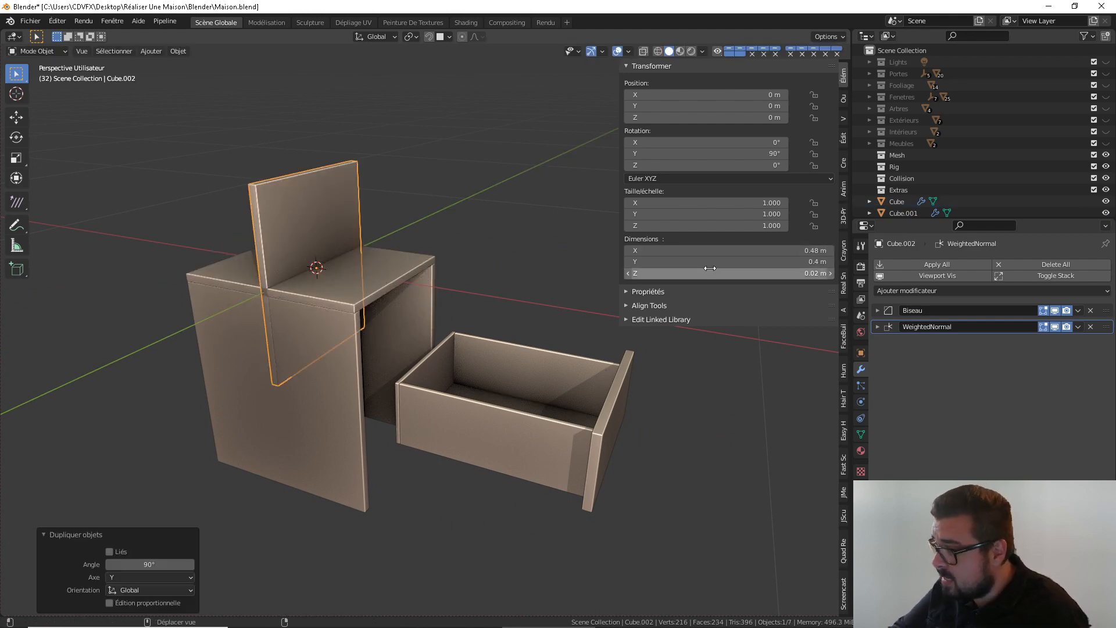
# Set the upright copy's Y dimension to 0.36 m
pyautogui.click(728, 257)
pyautogui.write('0')
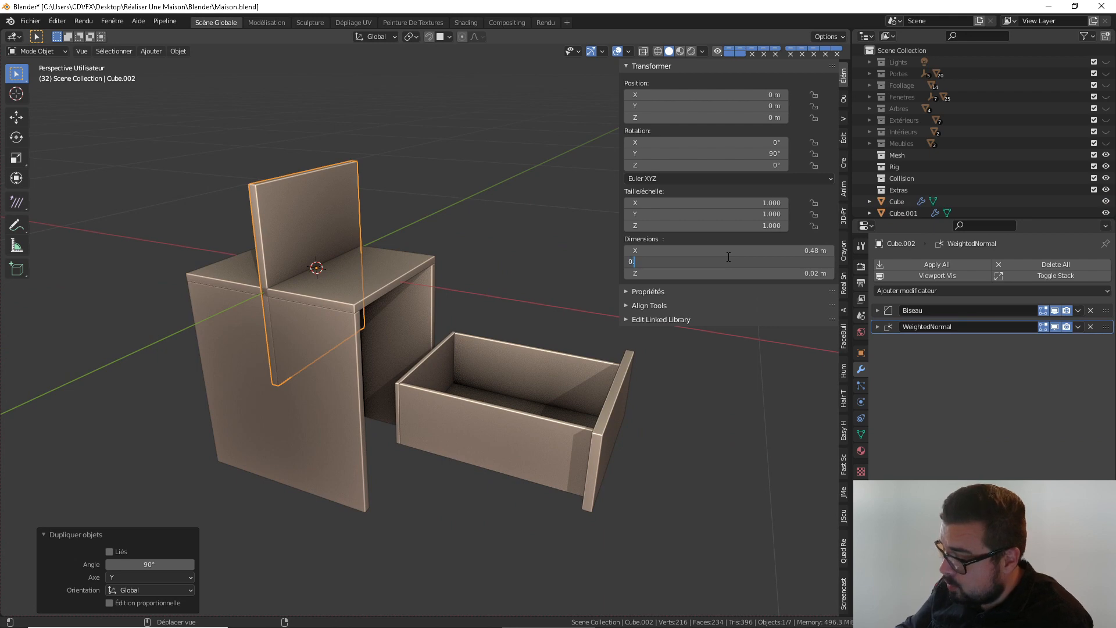
pyautogui.write('.36')
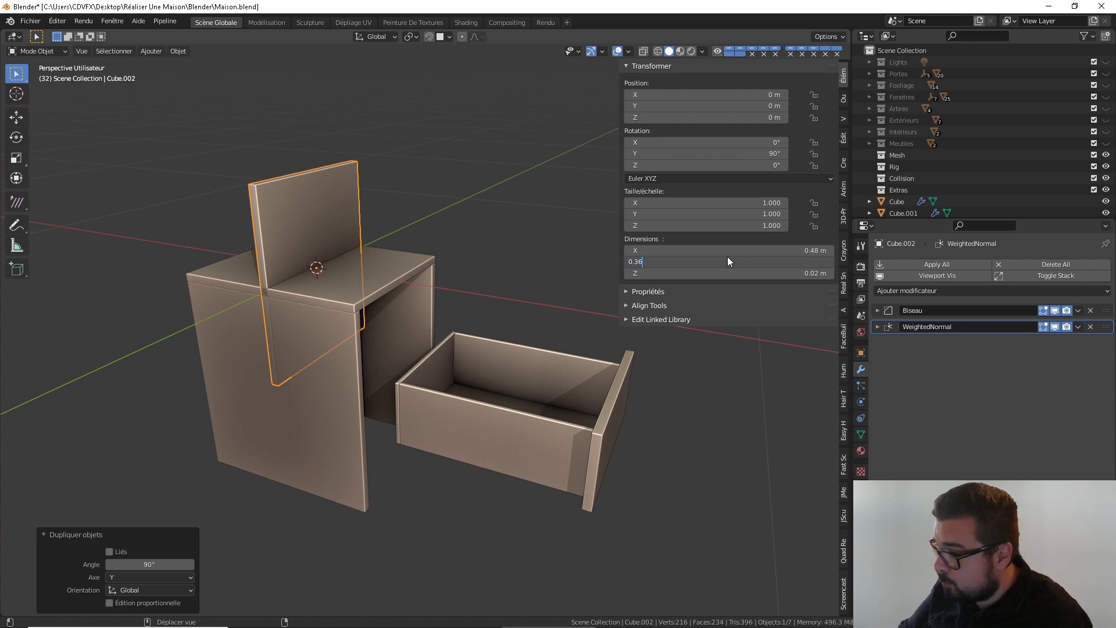
pyautogui.press('Return')
# Move the back panel about -0.23 m along X to the rear edge of the nightstand
pyautogui.moveTo(474, 271); pyautogui.dragTo(497, 291, button='middle')
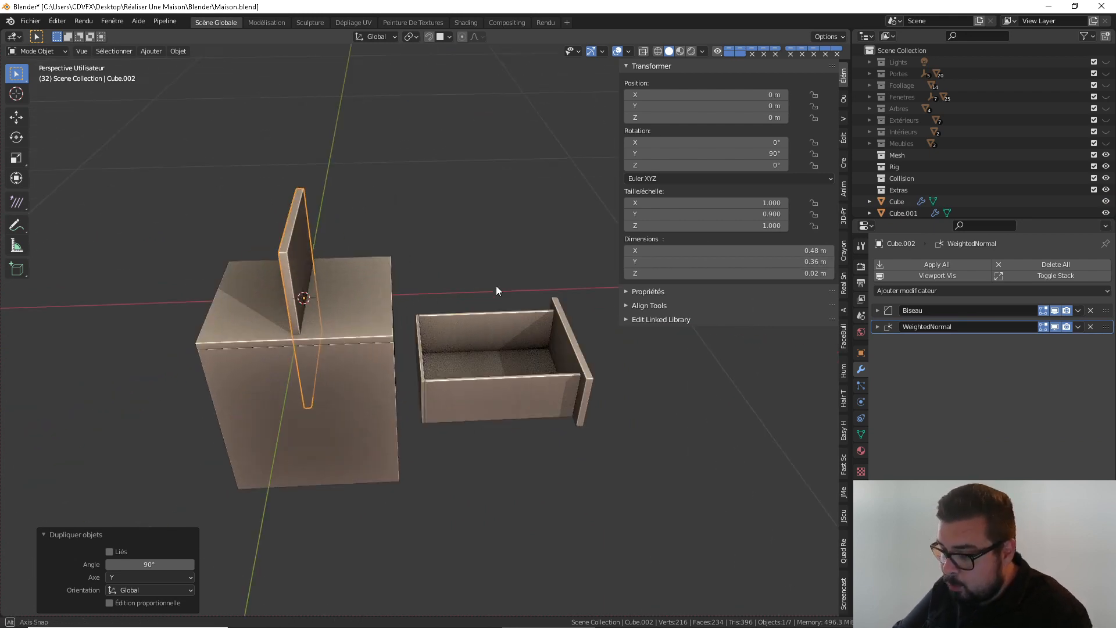
pyautogui.press('g')
pyautogui.press('x')
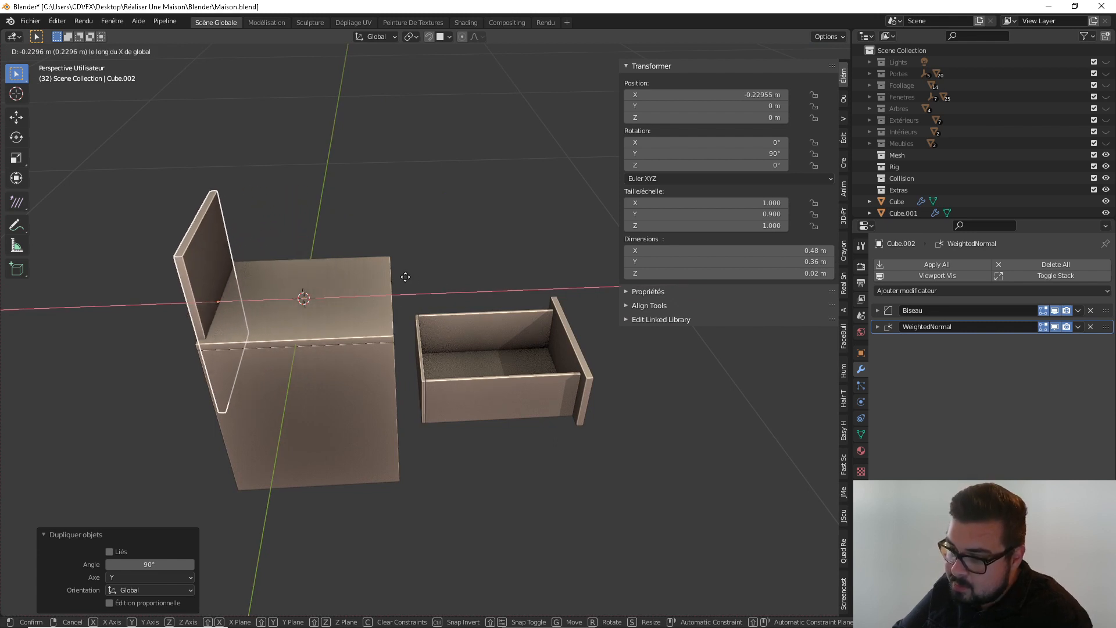
pyautogui.click(416, 270)
# In a wireframe top view, shift the back panel about -0.0004 m along X to align it with the rear edge
pyautogui.press('KP_7')
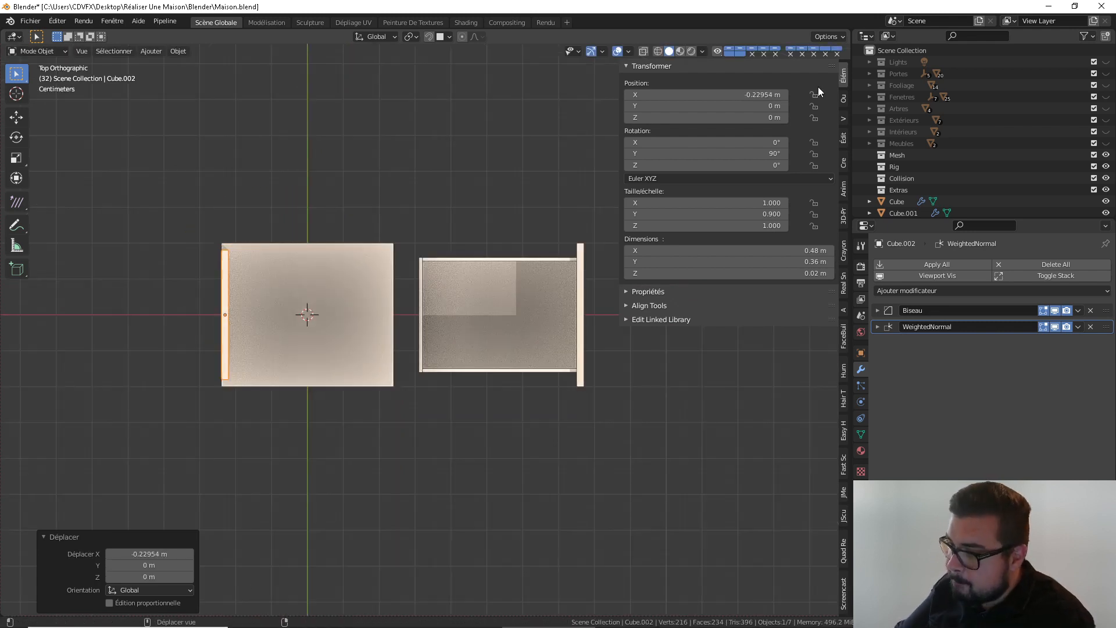
pyautogui.click(648, 52)
pyautogui.click(661, 54)
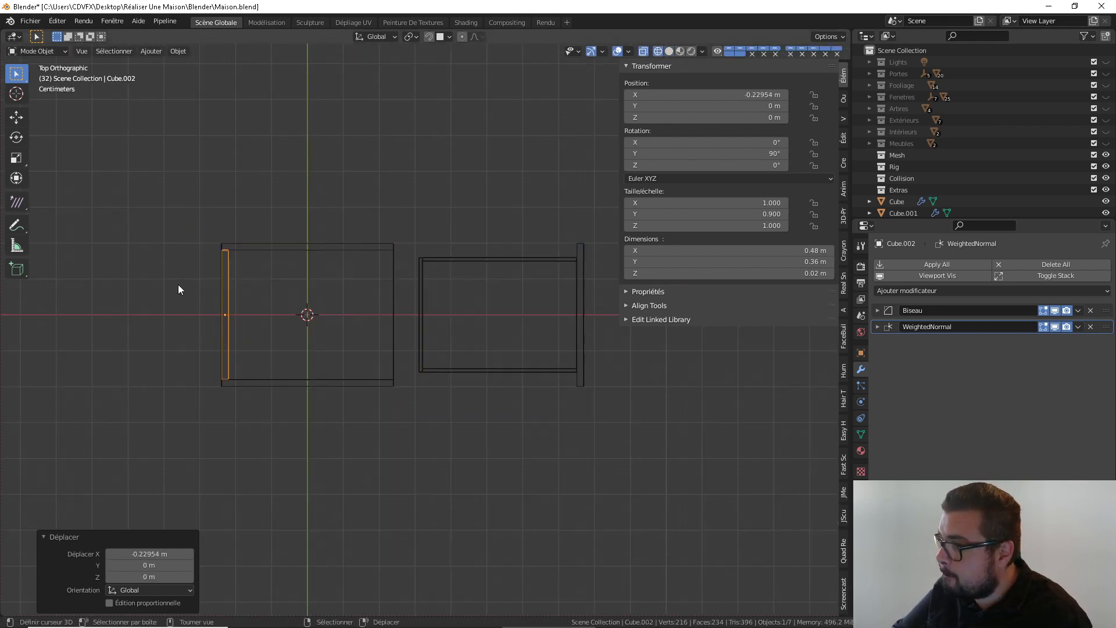
pyautogui.keyDown('shift'); pyautogui.moveTo(145, 300); pyautogui.dragTo(293, 294, button='middle'); pyautogui.keyUp('shift')
pyautogui.scroll(11, 297, 296)
pyautogui.keyDown('shift'); pyautogui.moveTo(253, 256); pyautogui.dragTo(492, 426, button='middle'); pyautogui.keyUp('shift')
pyautogui.keyDown('shift'); pyautogui.moveTo(320, 231); pyautogui.dragTo(365, 371, button='middle'); pyautogui.keyUp('shift')
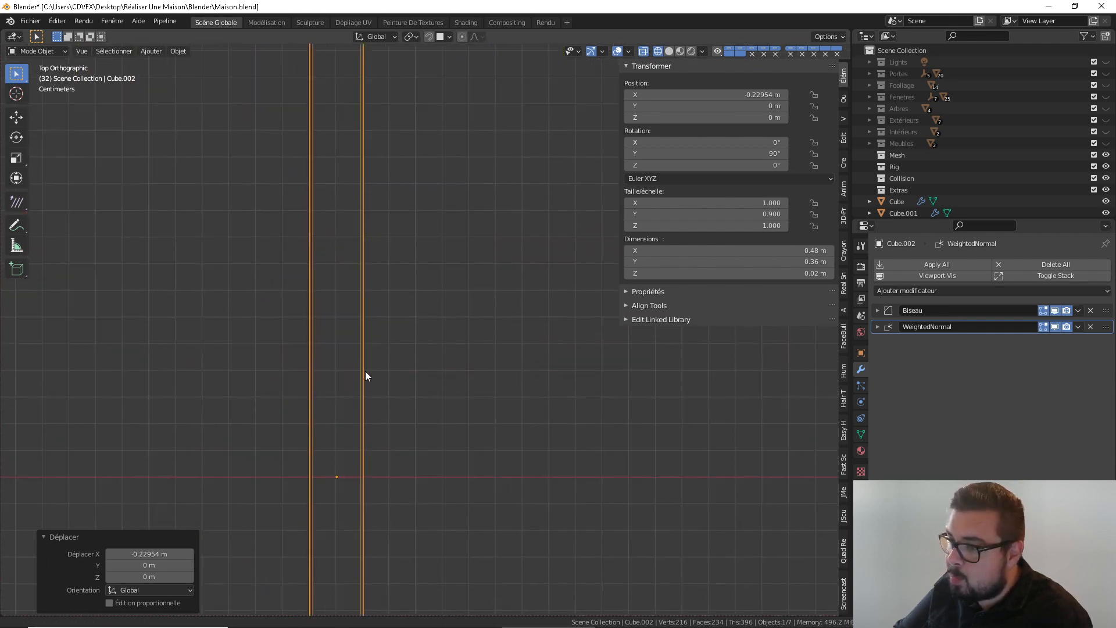
pyautogui.keyDown('shift'); pyautogui.moveTo(384, 170); pyautogui.dragTo(406, 402, button='middle'); pyautogui.keyUp('shift')
pyautogui.scroll(3, 405, 403)
pyautogui.keyDown('shift'); pyautogui.moveTo(431, 225); pyautogui.dragTo(432, 282, button='middle'); pyautogui.keyUp('shift')
pyautogui.scroll(2, 418, 284)
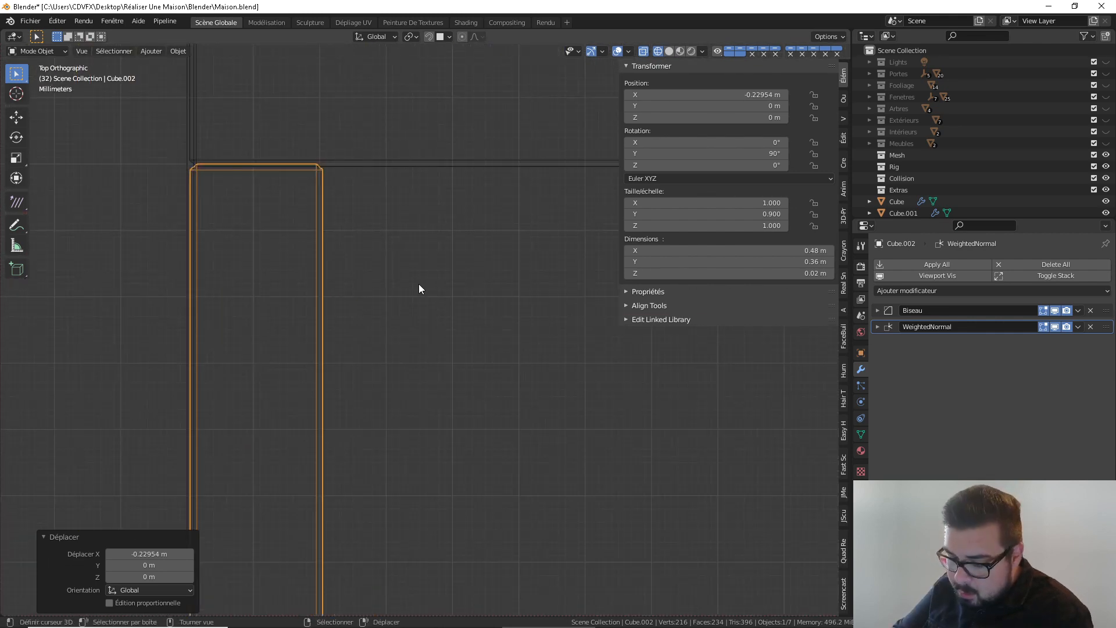
pyautogui.press('g')
pyautogui.press('x')
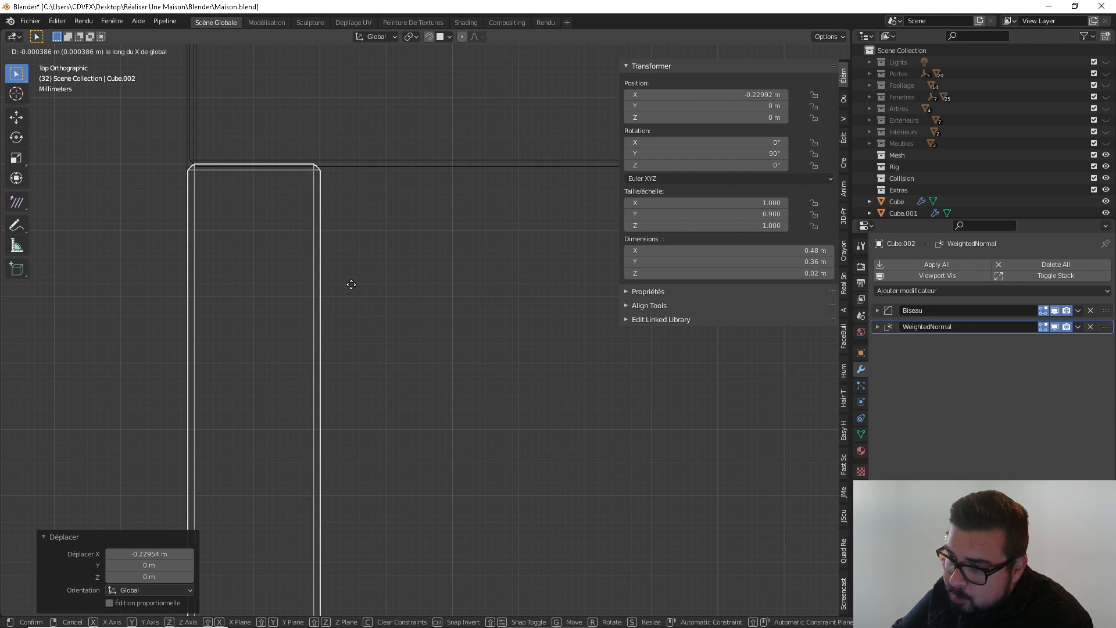
pyautogui.click(349, 286)
# Lower the back panel about 0.245 m along Z to bring it below the top panel
pyautogui.scroll(-7, 437, 299)
pyautogui.moveTo(518, 333); pyautogui.dragTo(404, 226, button='middle')
pyautogui.scroll(2, 402, 223)
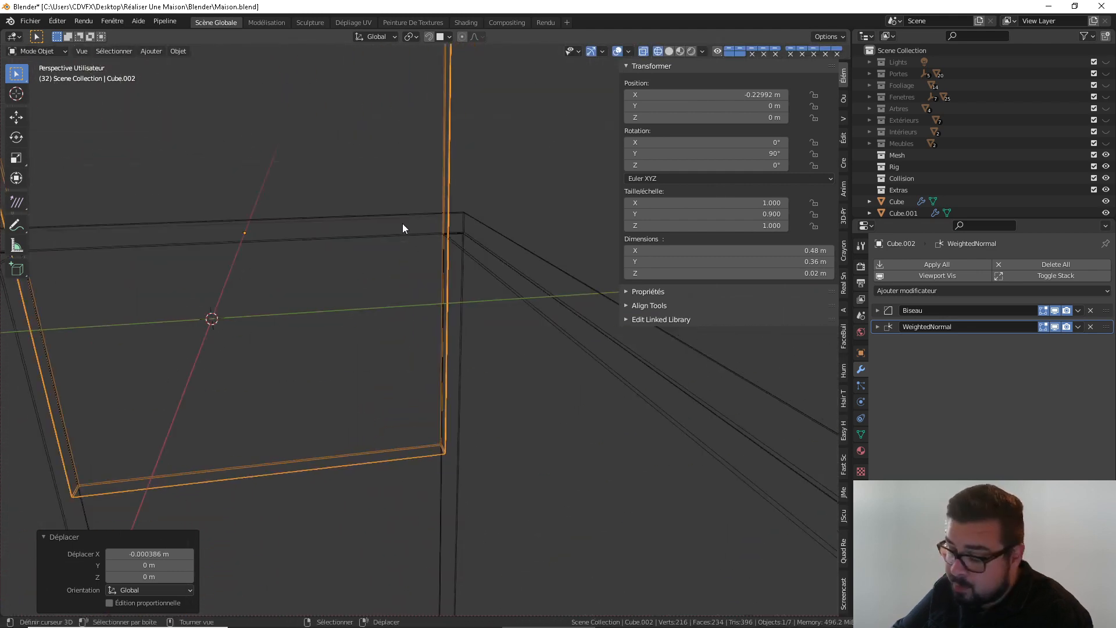
pyautogui.press('g')
pyautogui.press('z')
pyautogui.click(451, 466)
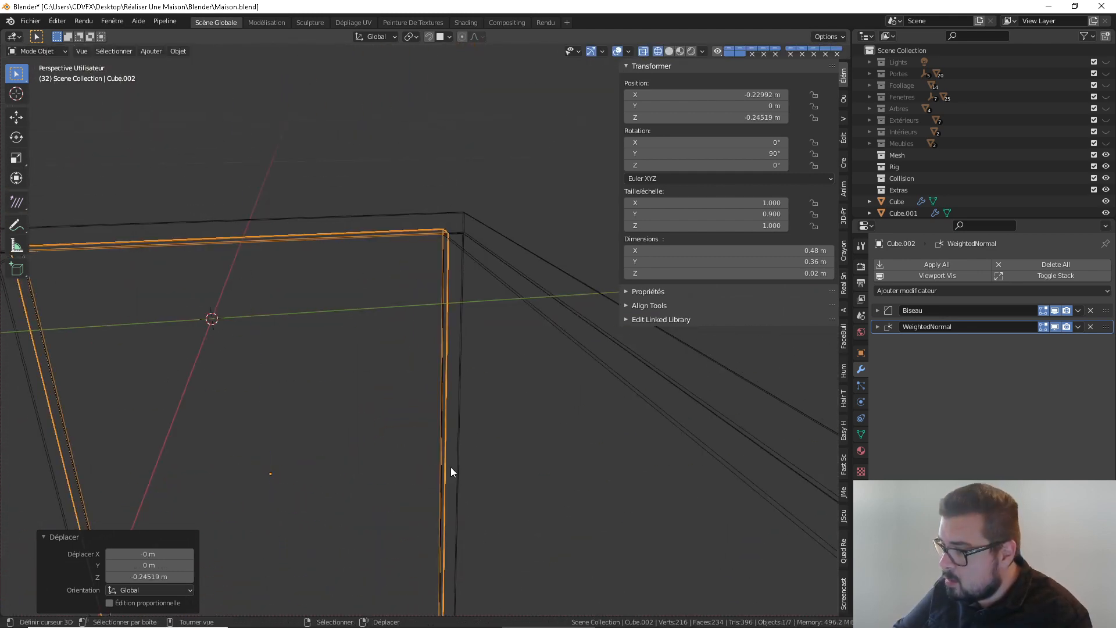
# In front view, lower the back panel about 0.005 m more so its upper edge meets the top panel's underside
pyautogui.press('KP_1')
pyautogui.scroll(4, 492, 287)
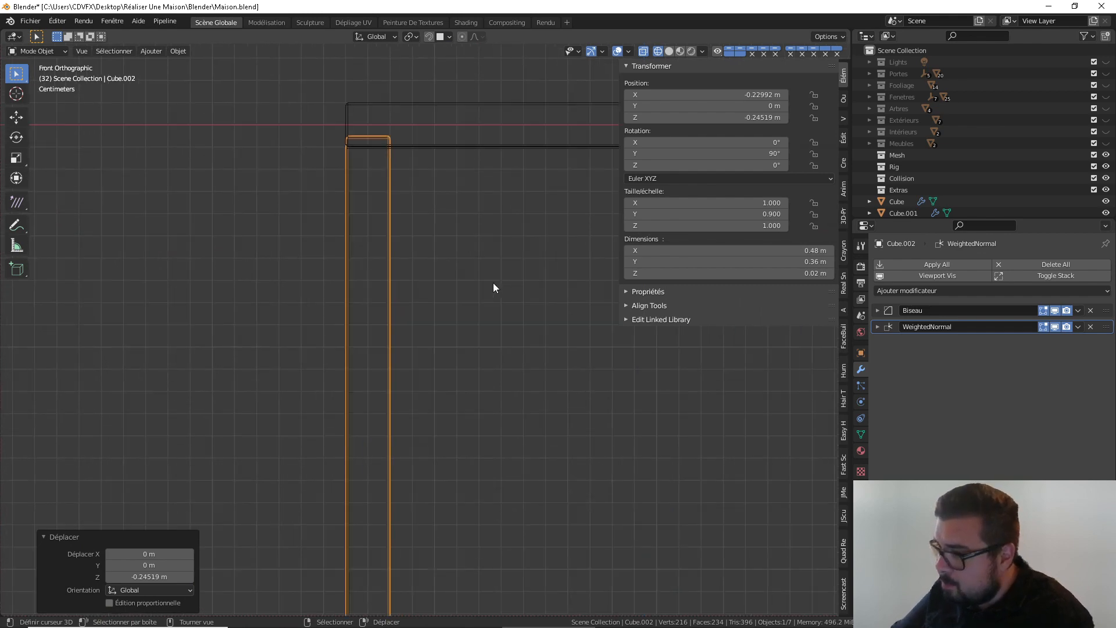
pyautogui.keyDown('shift'); pyautogui.moveTo(493, 286); pyautogui.dragTo(422, 392, button='middle'); pyautogui.keyUp('shift')
pyautogui.scroll(7, 422, 392)
pyautogui.press('g')
pyautogui.press('z')
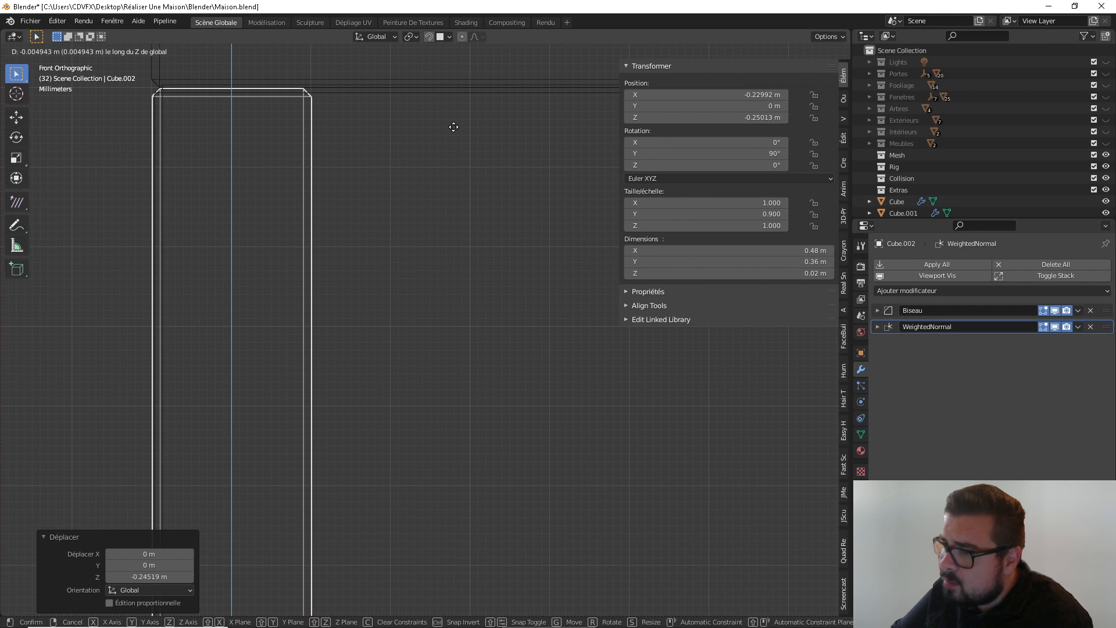
pyautogui.click(454, 128)
# Nudge the back panel about 0.0002 m along positive X, slightly inward from the rear edge
pyautogui.scroll(-1, 438, 102)
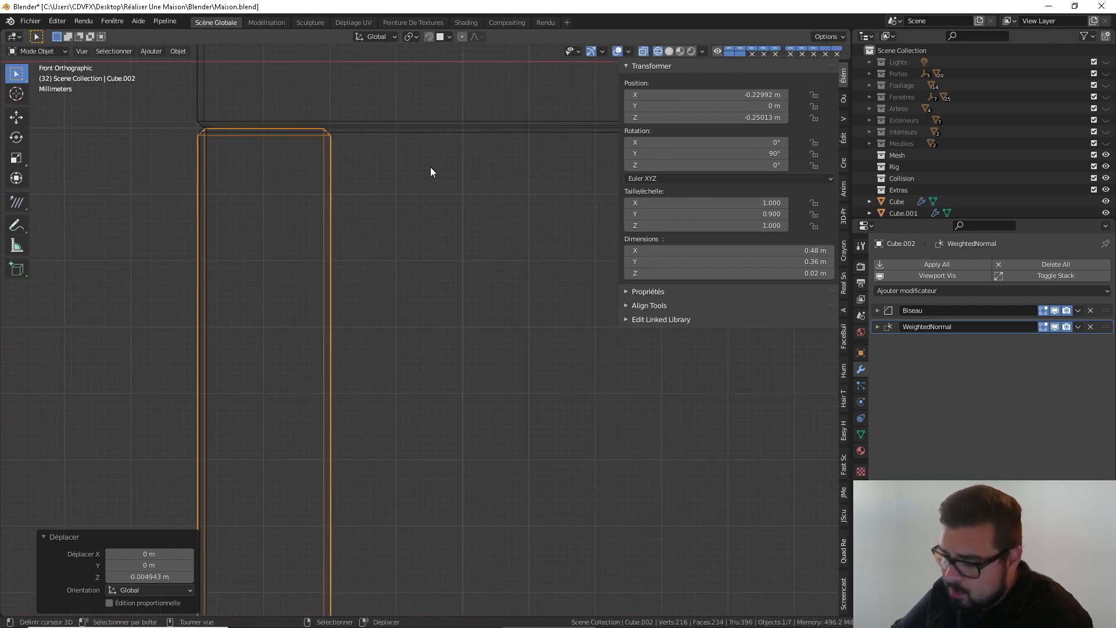
pyautogui.press('g')
pyautogui.press('x')
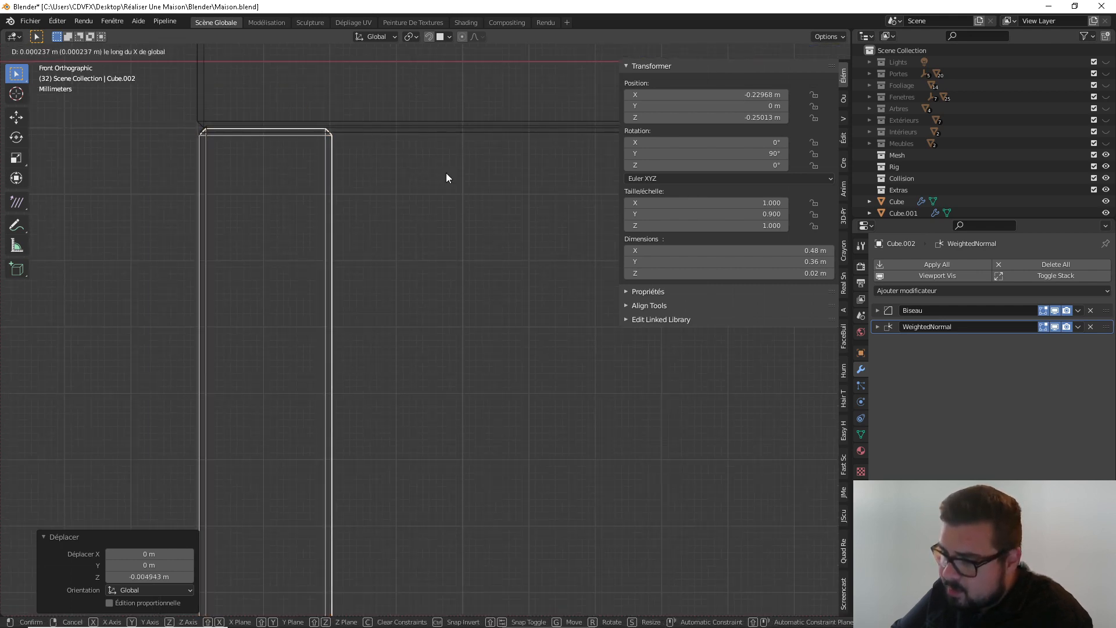
pyautogui.click(445, 173)
# Apply the back panel's rotation and scale and set its origin to its geometry
pyautogui.scroll(-2, 445, 172)
pyautogui.scroll(-2, 465, 179)
pyautogui.moveTo(465, 179); pyautogui.dragTo(359, 237, button='middle')
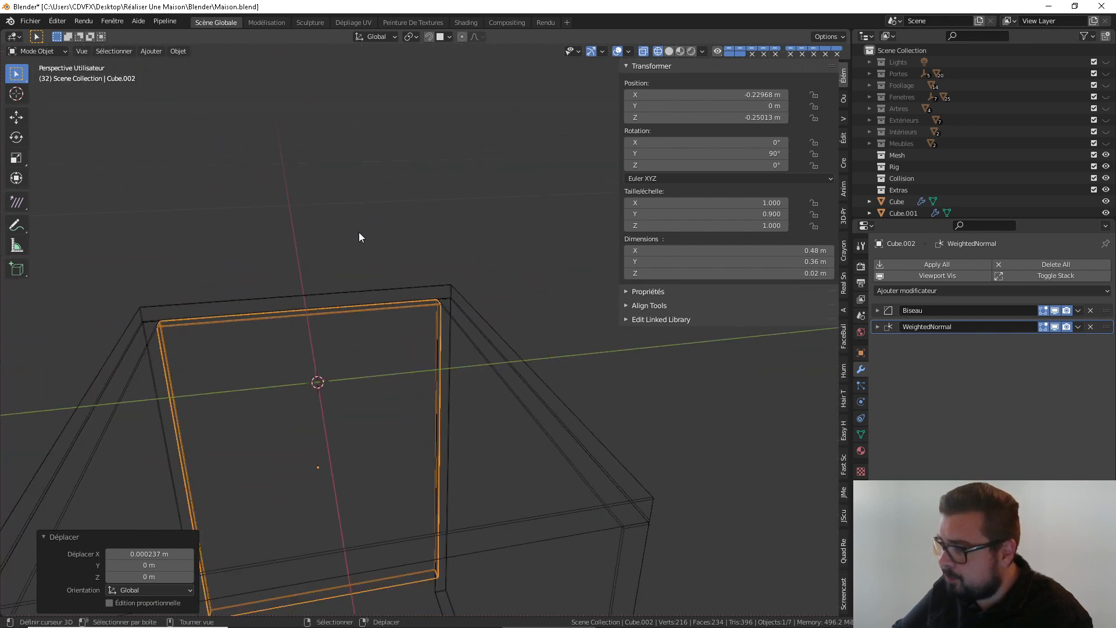
pyautogui.hotkey('ctrl', 'a')
pyautogui.click(340, 232)
pyautogui.hotkey('ctrl', 'a')
pyautogui.click(329, 216)
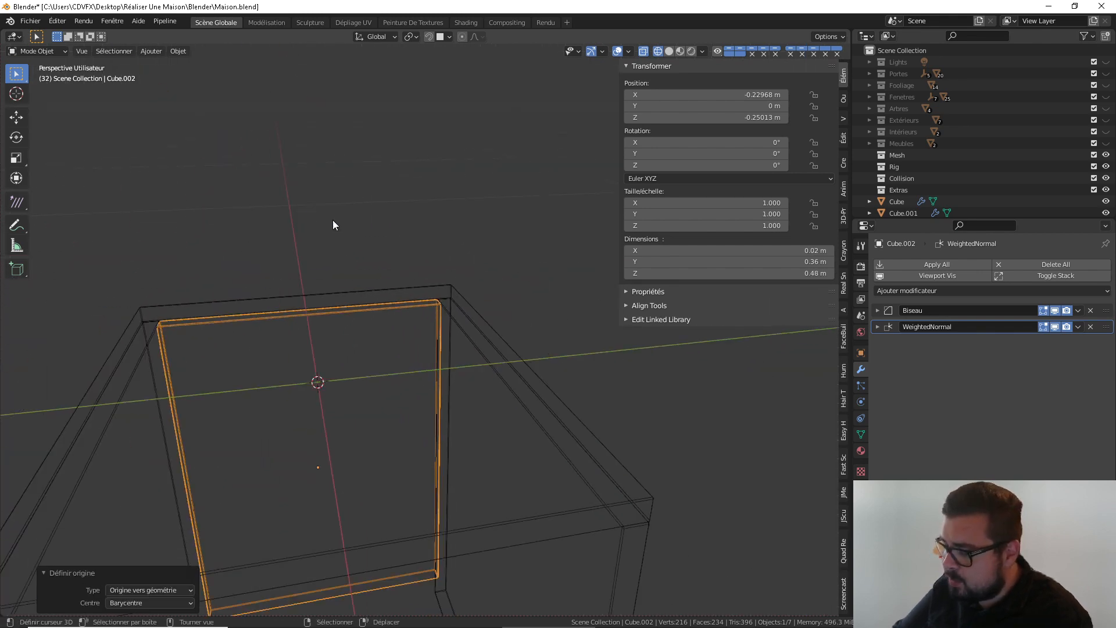
# Return the viewport to solid shading with X-ray turned off and bring the whole nightstand into view
pyautogui.click(665, 52)
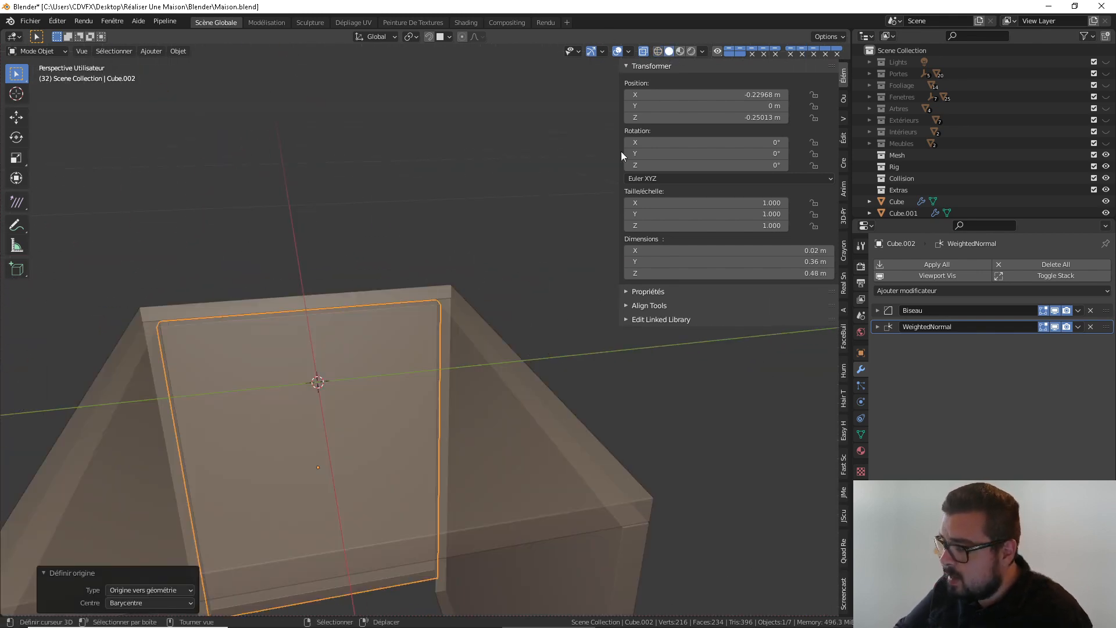
pyautogui.click(643, 50)
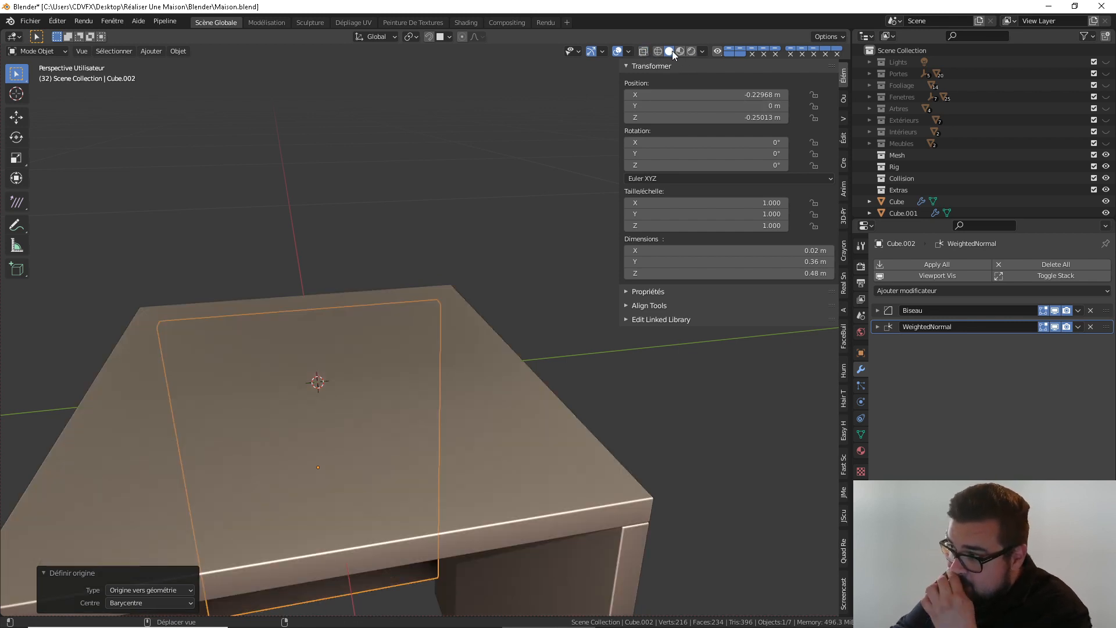
pyautogui.scroll(-7, 388, 436)
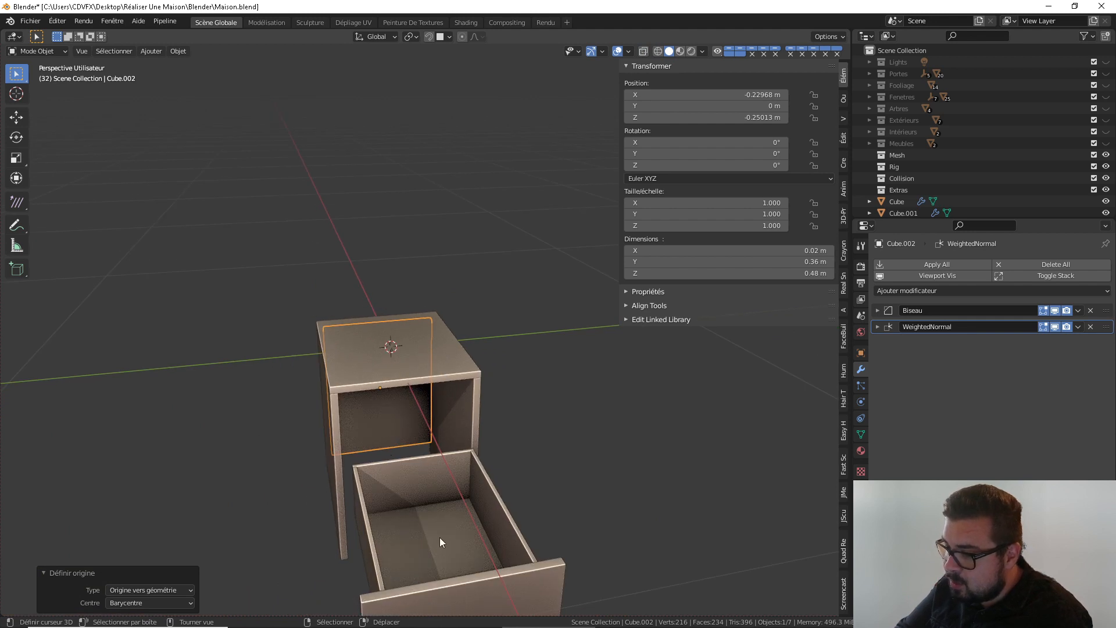
# Examine the dimensions of the drawer's bottom, back and front, and of the nightstand's top and side panels
pyautogui.keyDown('shift'); pyautogui.moveTo(442, 535); pyautogui.dragTo(373, 422, button='middle'); pyautogui.keyUp('shift')
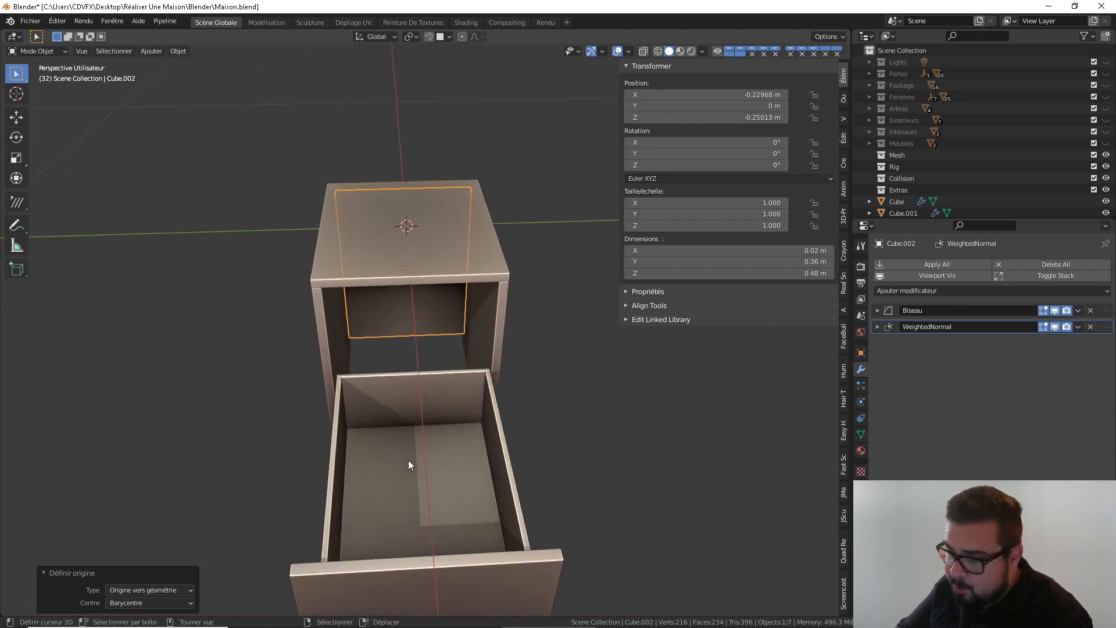
pyautogui.click(438, 465)
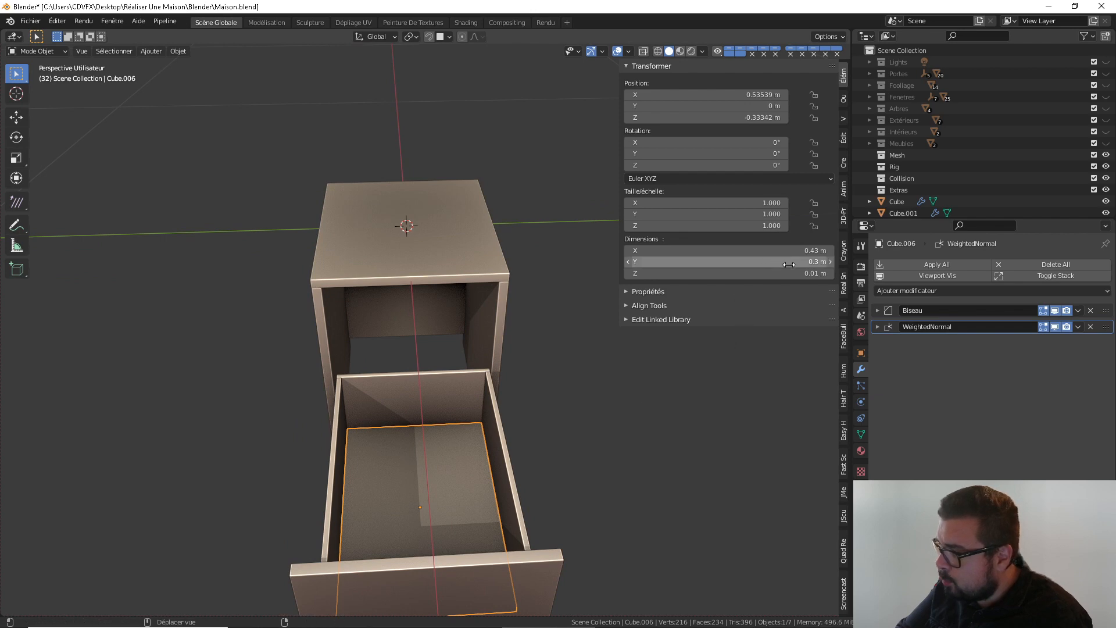
pyautogui.click(394, 386)
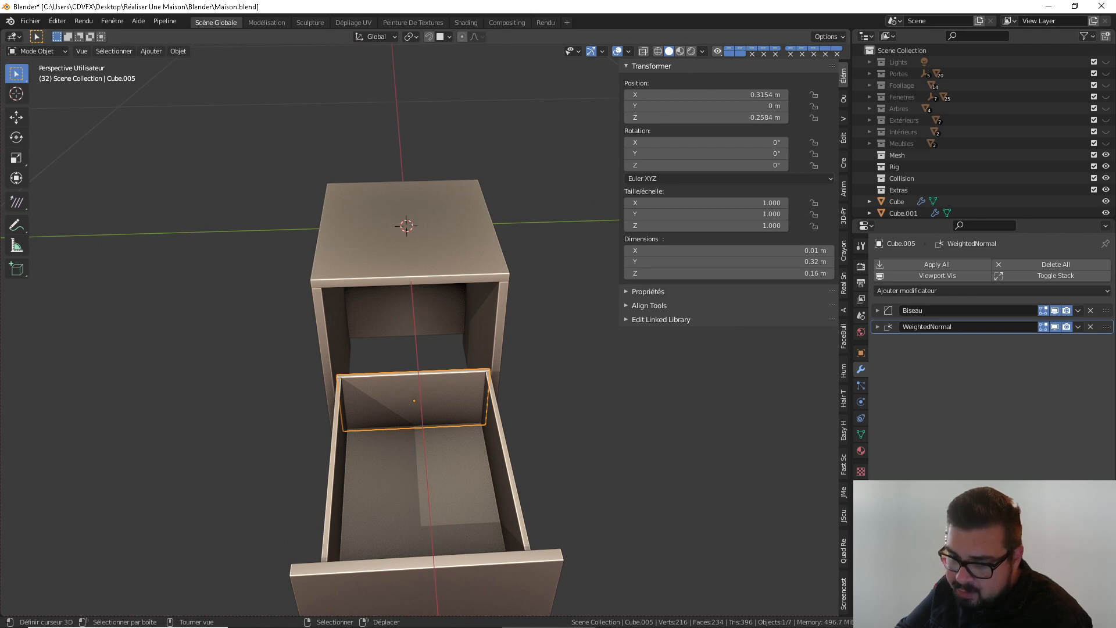
pyautogui.moveTo(210, 481); pyautogui.dragTo(388, 415, button='middle')
pyautogui.click(397, 419)
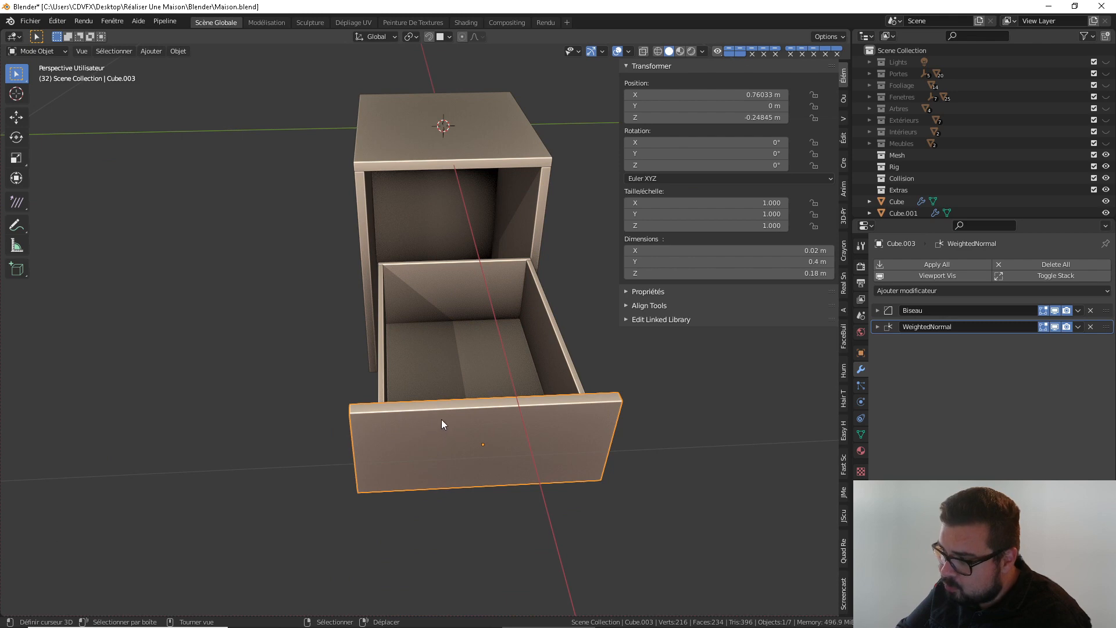
pyautogui.scroll(-1, 460, 319)
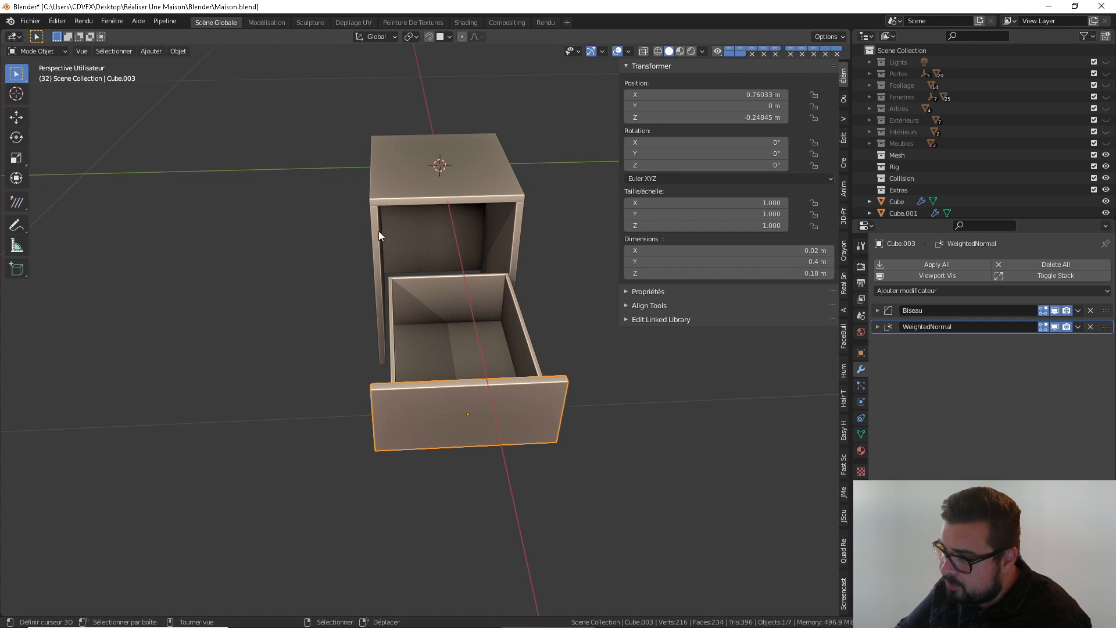
pyautogui.click(390, 199)
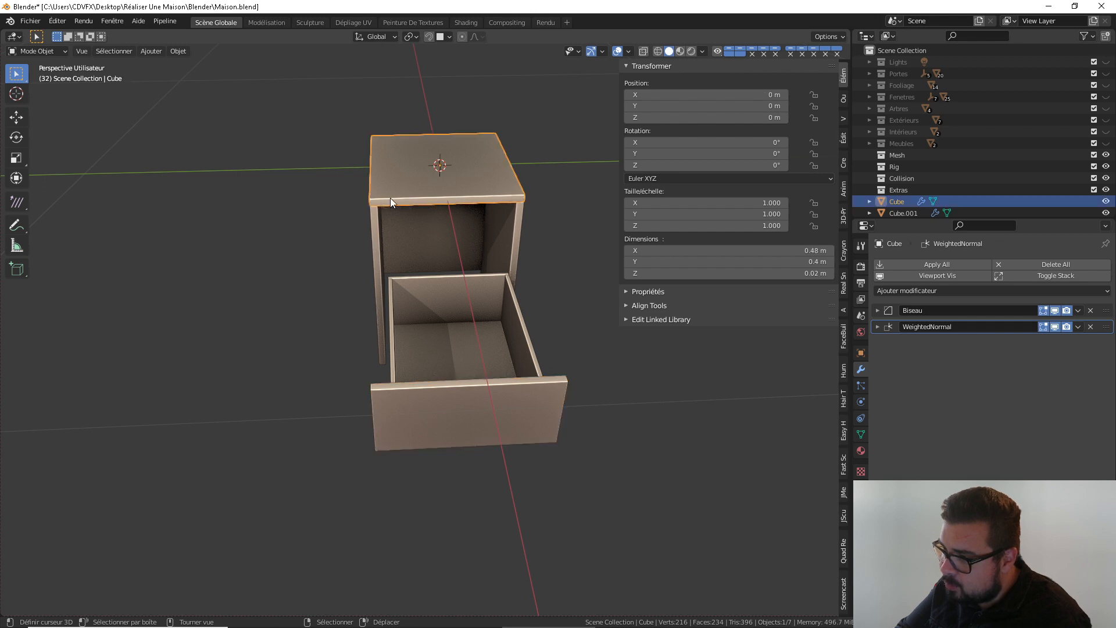
pyautogui.click(375, 225)
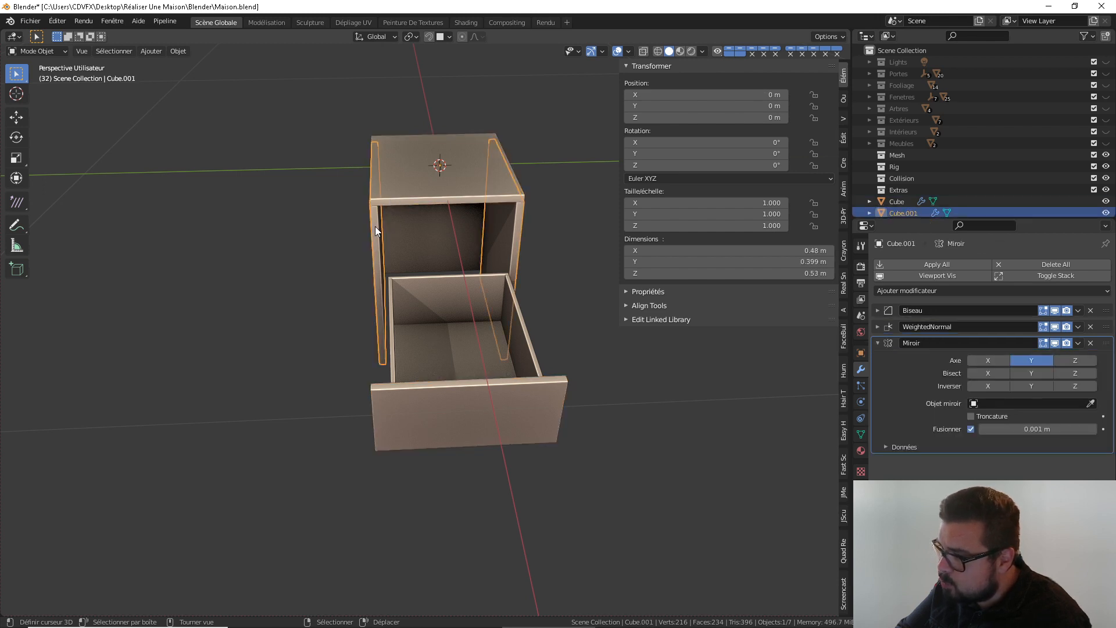
pyautogui.click(408, 426)
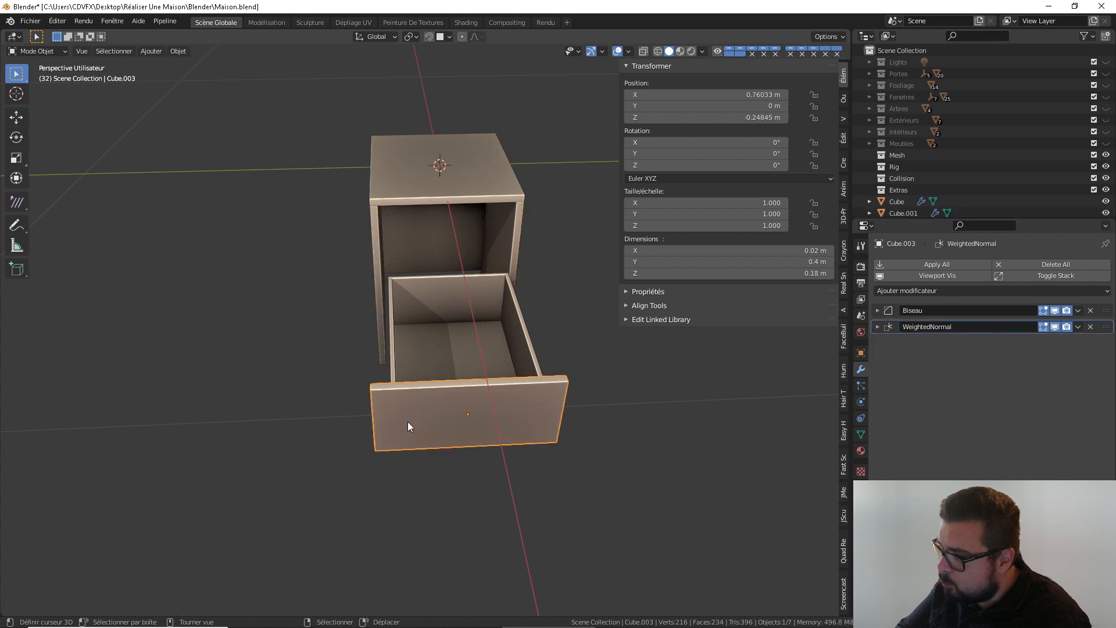
# Set the drawer front's Y dimension to 0.36 m and apply its scale
pyautogui.click(798, 261)
pyautogui.write('0.')
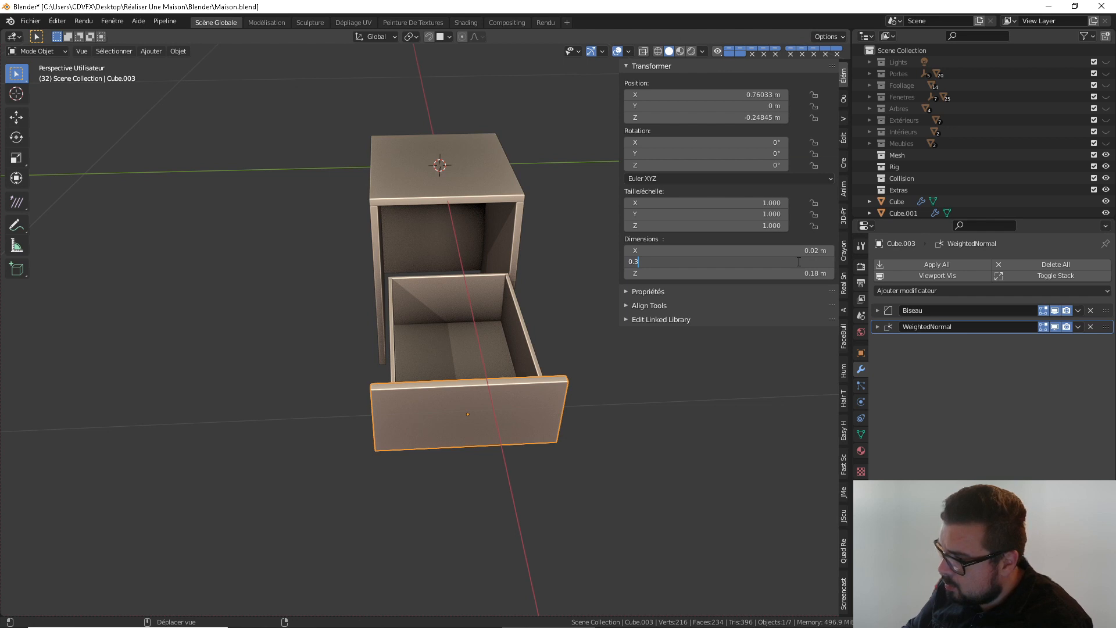
pyautogui.write('3')
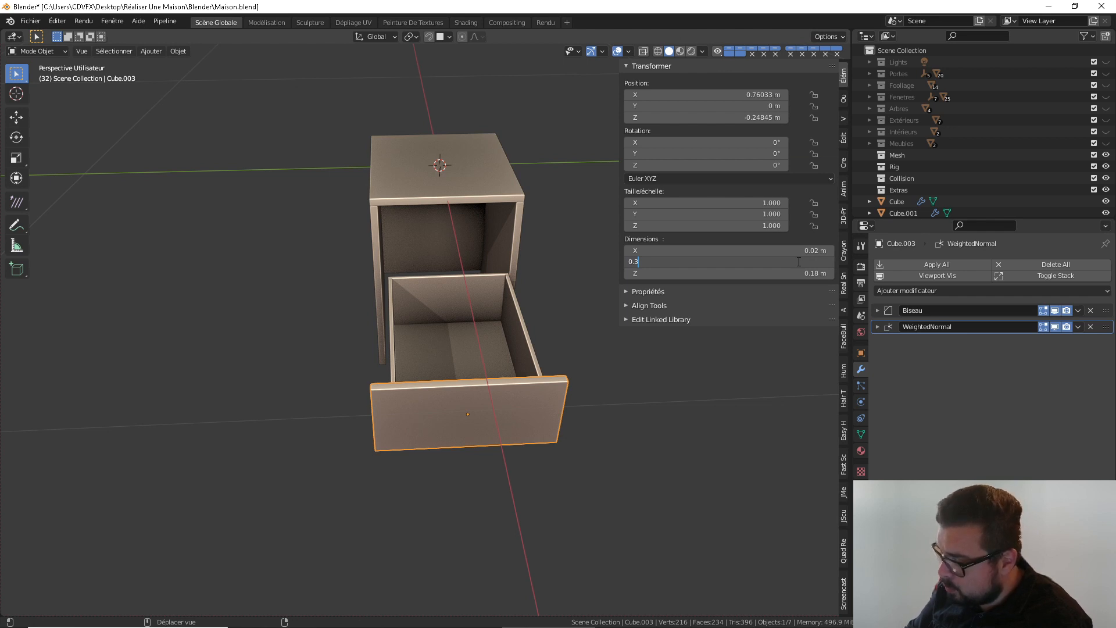
pyautogui.write('6')
pyautogui.press('Return')
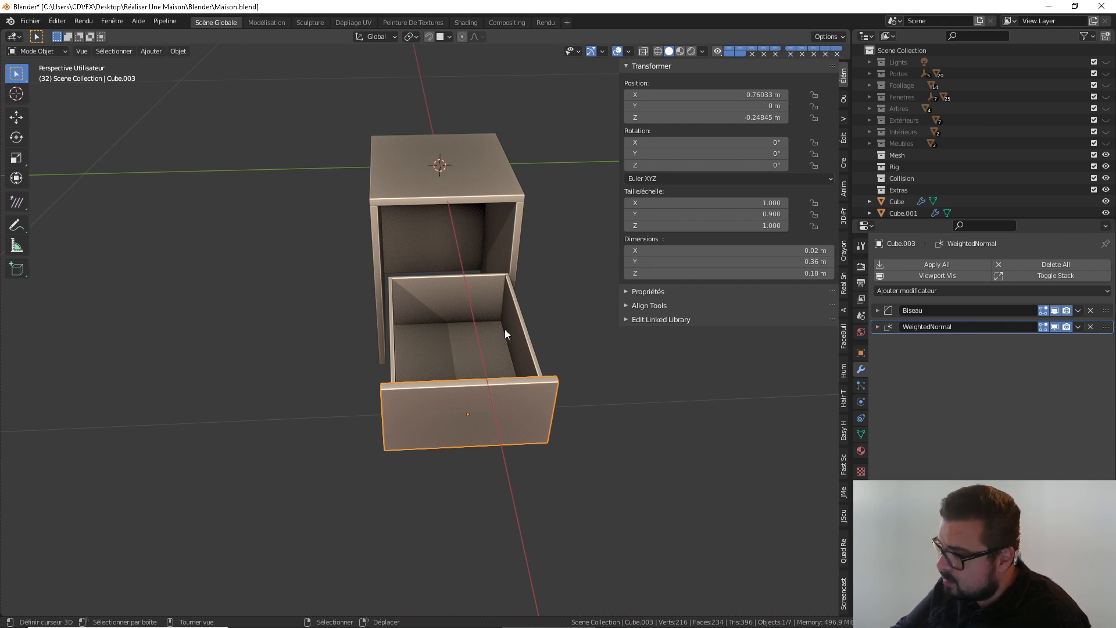
pyautogui.moveTo(504, 329); pyautogui.dragTo(505, 267, button='middle')
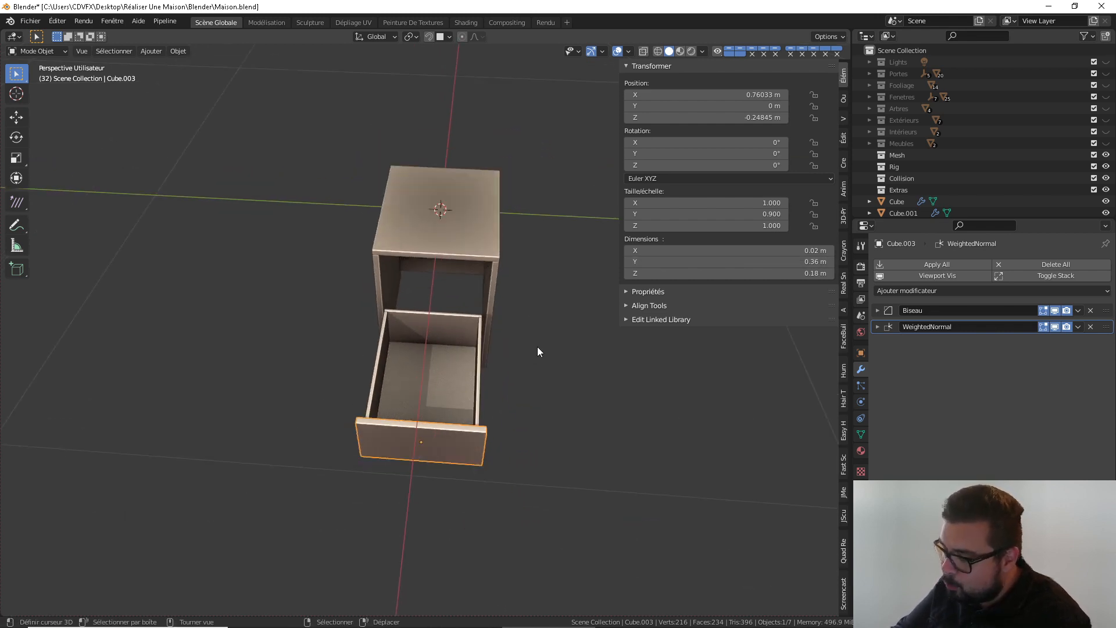
pyautogui.moveTo(537, 347); pyautogui.dragTo(396, 306, button='middle')
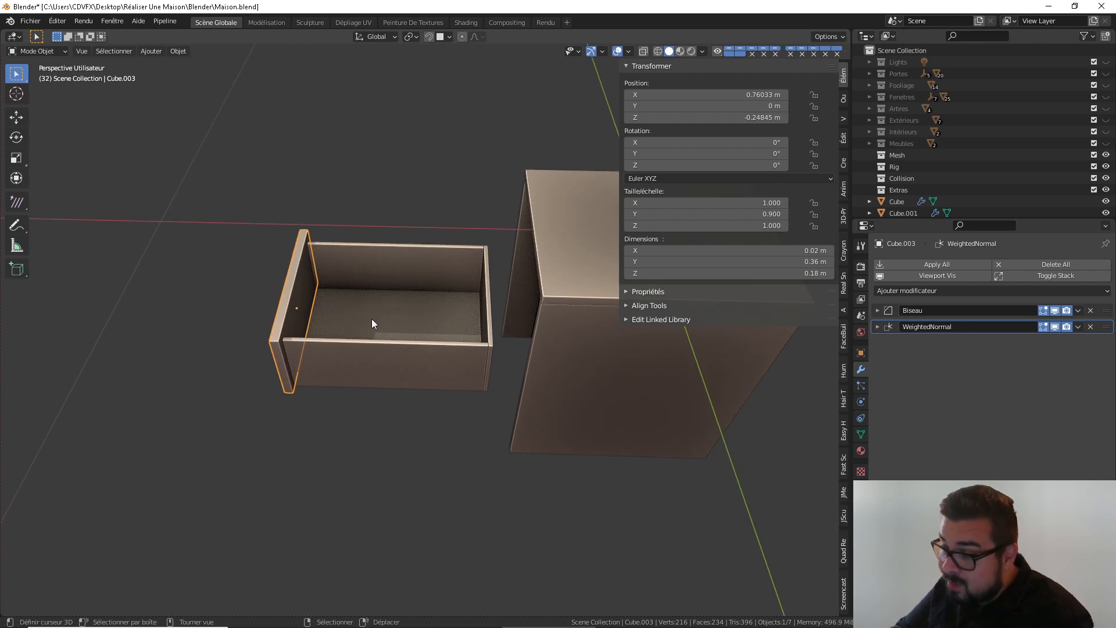
pyautogui.moveTo(371, 319); pyautogui.dragTo(284, 291, button='middle')
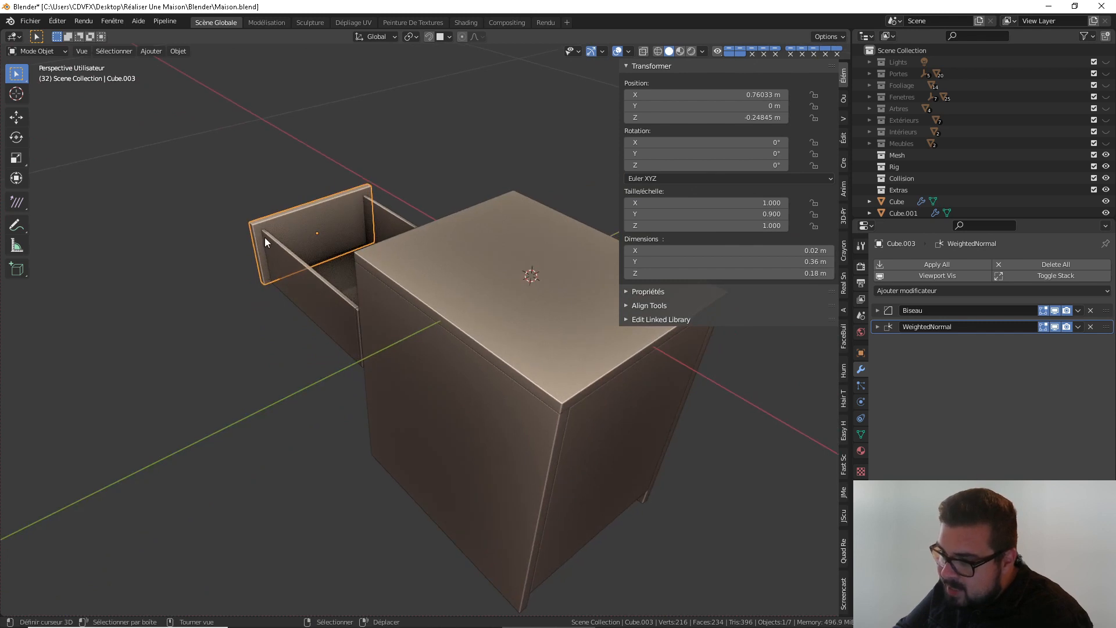
# Join the drawer's back, bottom, sides and front into one object and set its origin to its geometry
pyautogui.moveTo(376, 266); pyautogui.dragTo(227, 249, button='middle')
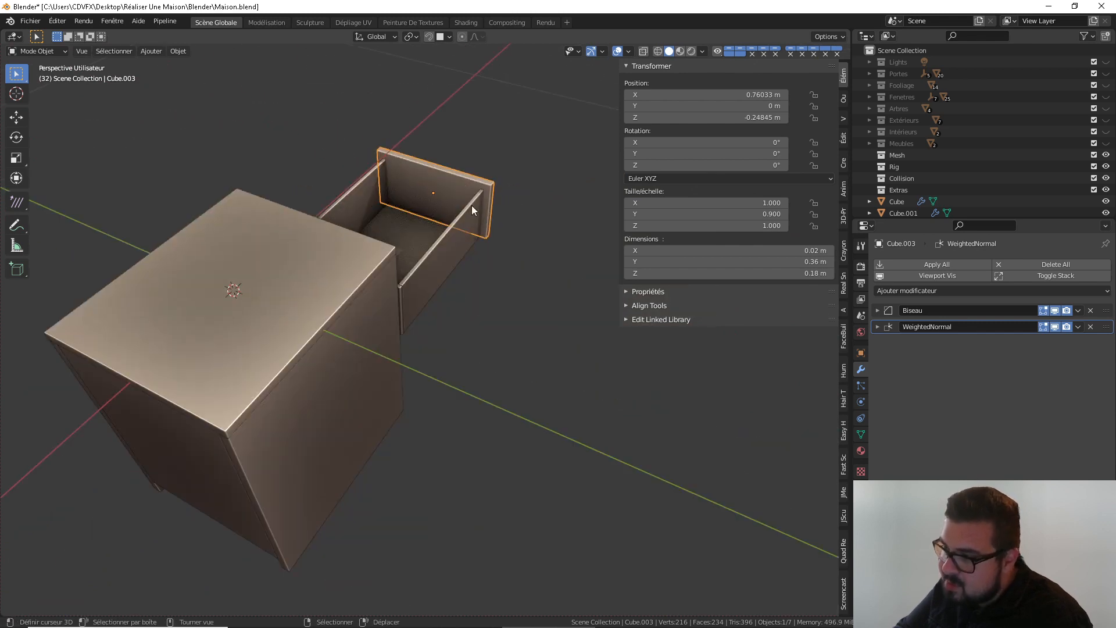
pyautogui.moveTo(468, 245); pyautogui.dragTo(321, 282, button='middle')
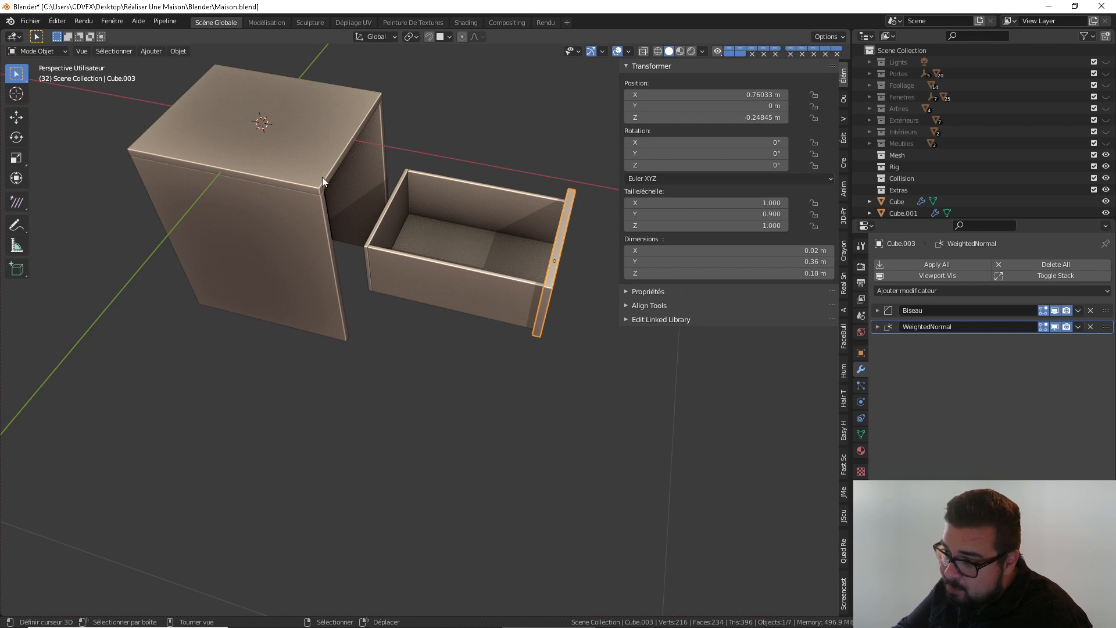
pyautogui.moveTo(345, 170); pyautogui.dragTo(492, 241, button='middle')
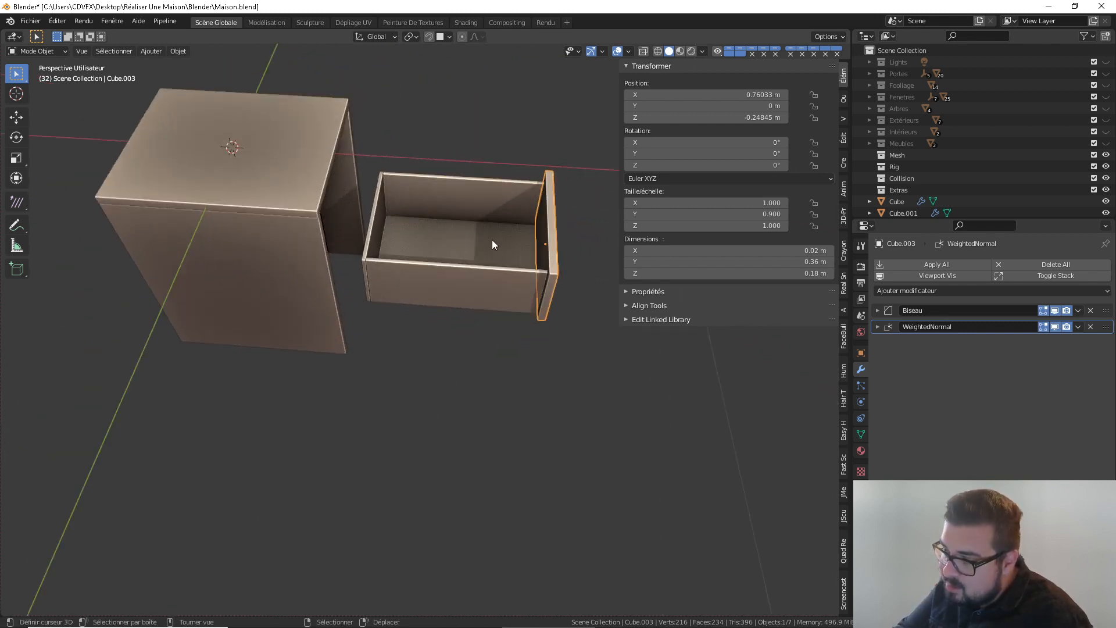
pyautogui.rightClick(373, 219)
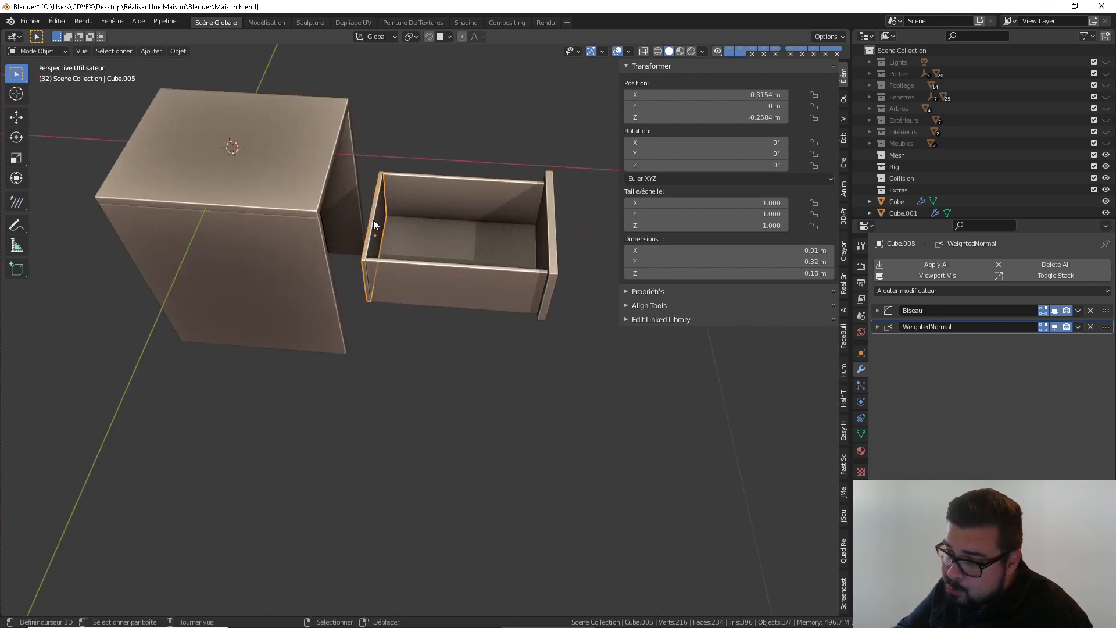
pyautogui.keyDown('shift'); pyautogui.rightClick(437, 232); pyautogui.keyUp('shift')
pyautogui.keyDown('shift'); pyautogui.rightClick(464, 191); pyautogui.keyUp('shift')
pyautogui.keyDown('shift'); pyautogui.rightClick(548, 238); pyautogui.keyUp('shift')
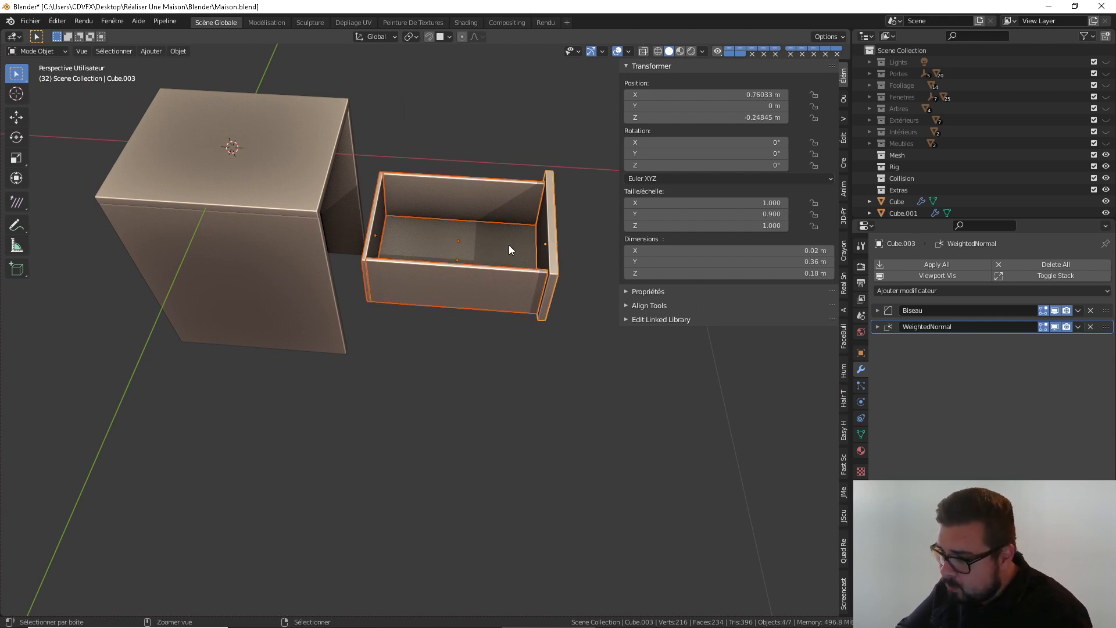
pyautogui.hotkey('ctrl', 'j')
pyautogui.hotkey('ctrl', 'shift', 'alt', 'c')
pyautogui.click(486, 233)
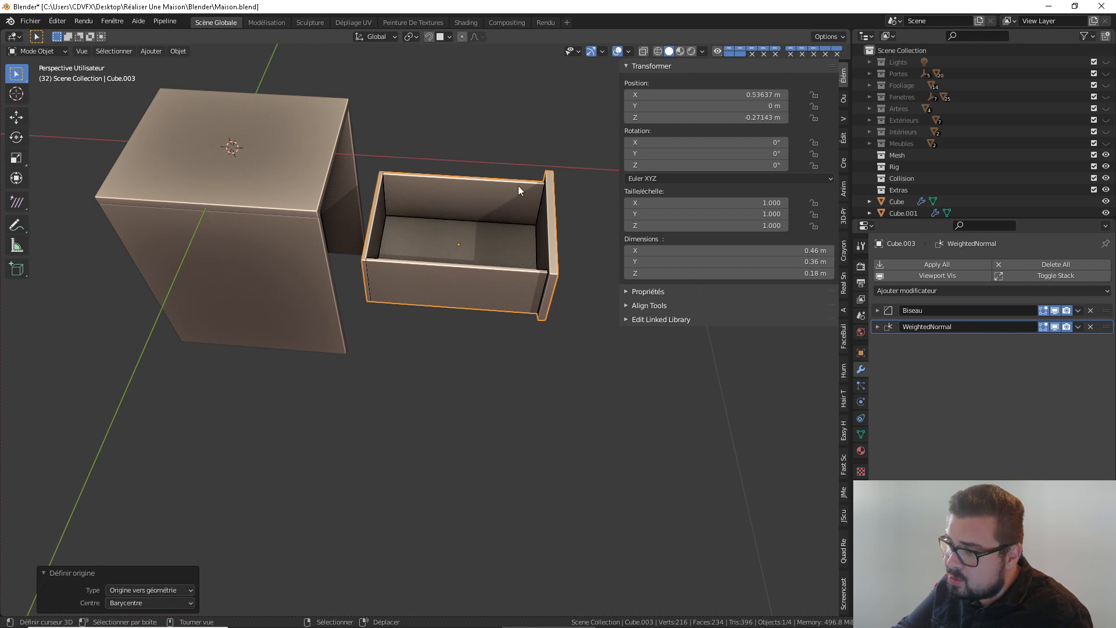
# In the UV editing workspace, pack all UV islands of the joined drawer so they no longer overlap, and return to object mode
pyautogui.click(351, 22)
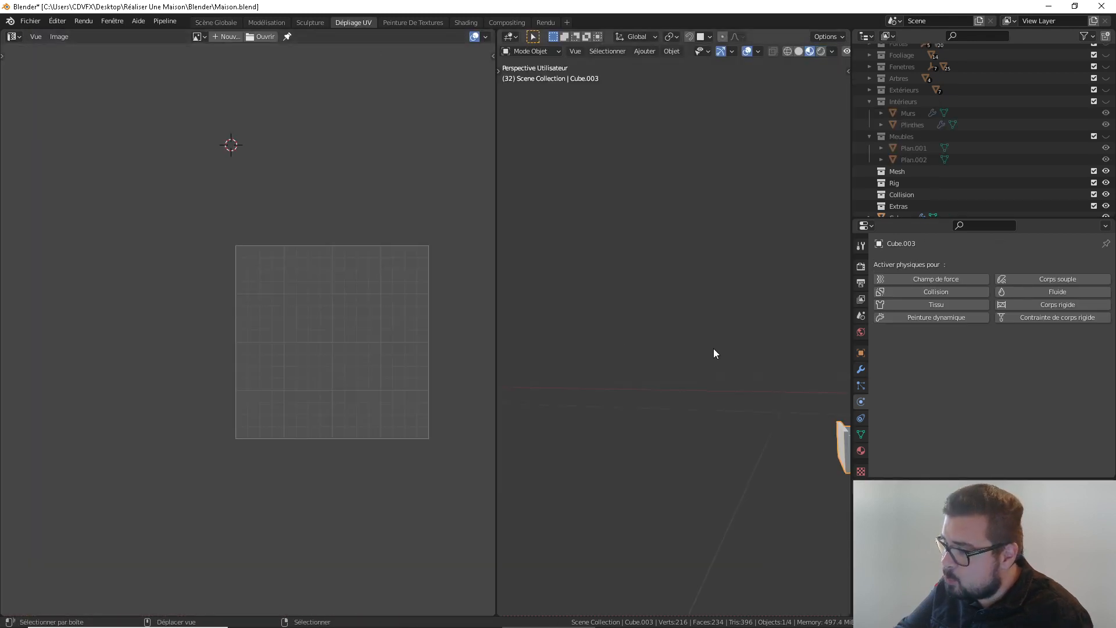
pyautogui.moveTo(714, 348)
pyautogui.keyDown('shift'); pyautogui.mouseDown(button='middle')
pyautogui.moveTo(612, 316)
pyautogui.moveTo(705, 348)
pyautogui.mouseUp(button='middle'); pyautogui.keyUp('shift')
pyautogui.scroll(-3, 705, 348)
pyautogui.press('Tab')
pyautogui.press('a')
pyautogui.click(719, 302)
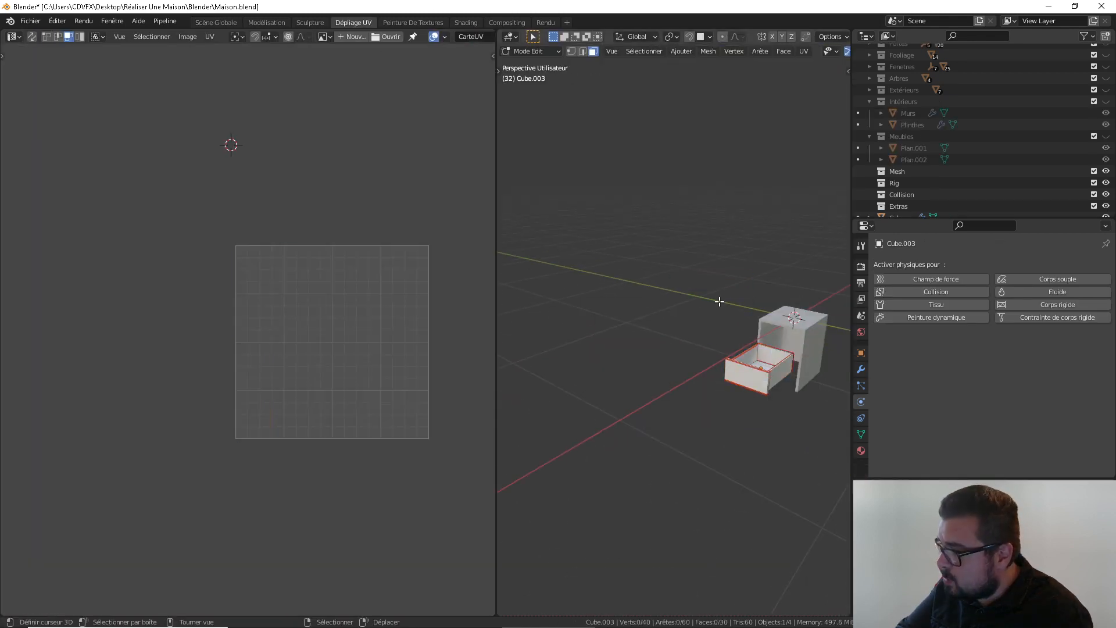
pyautogui.press('a')
pyautogui.click(720, 256)
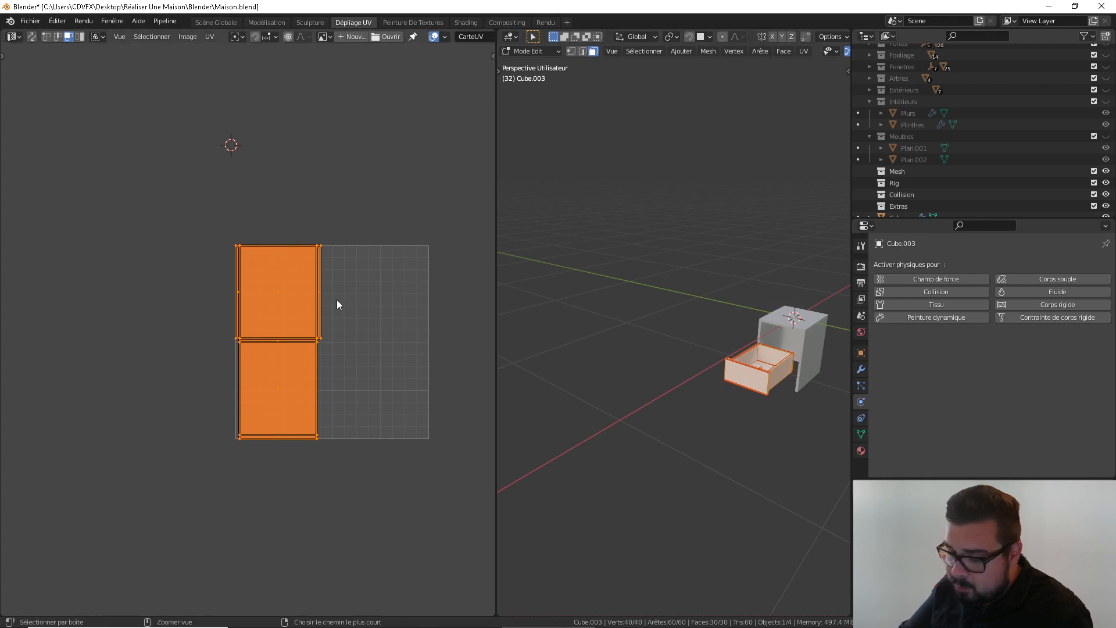
pyautogui.press('a')
pyautogui.hotkey('ctrl', 'p')
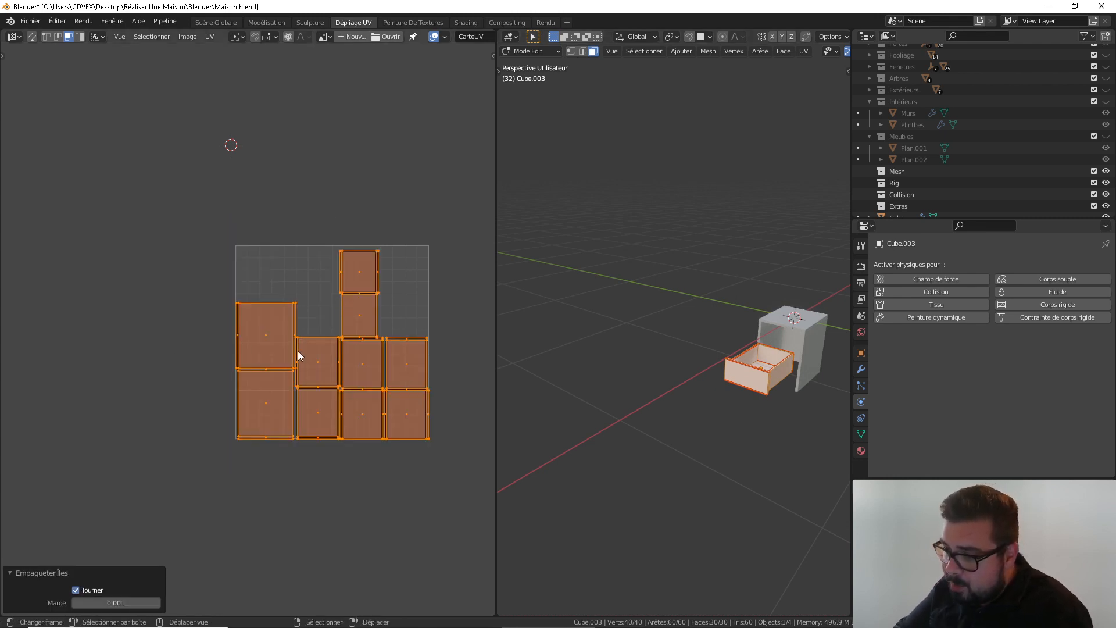
pyautogui.moveTo(677, 337); pyautogui.dragTo(729, 343, button='middle')
pyautogui.scroll(4, 610, 360)
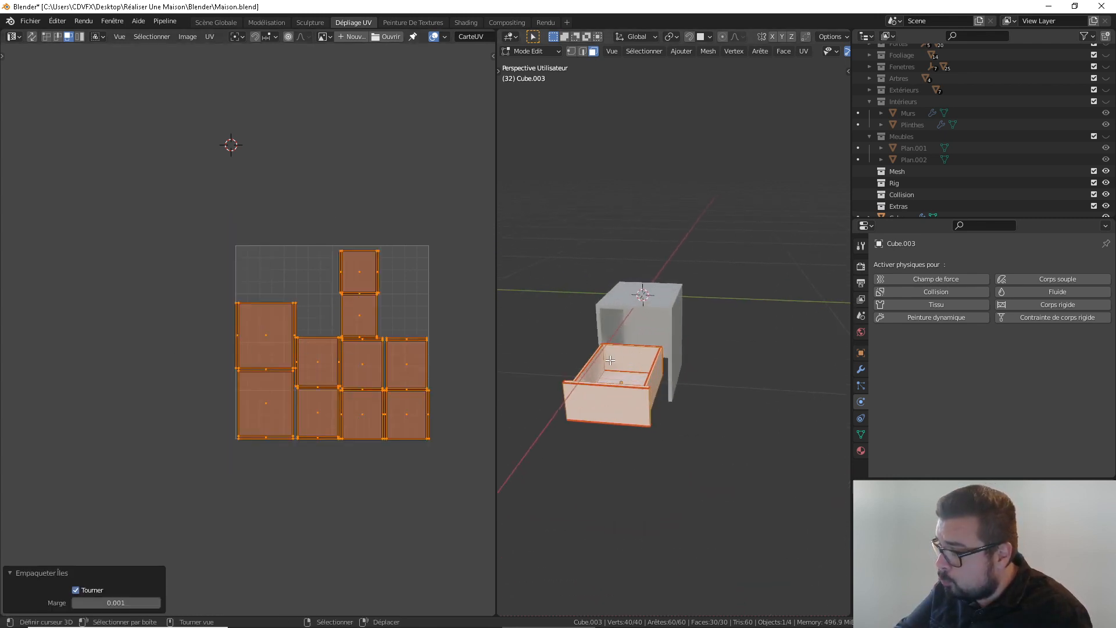
pyautogui.moveTo(609, 360); pyautogui.dragTo(630, 354, button='middle')
pyautogui.moveTo(491, 366); pyautogui.dragTo(668, 314, button='middle')
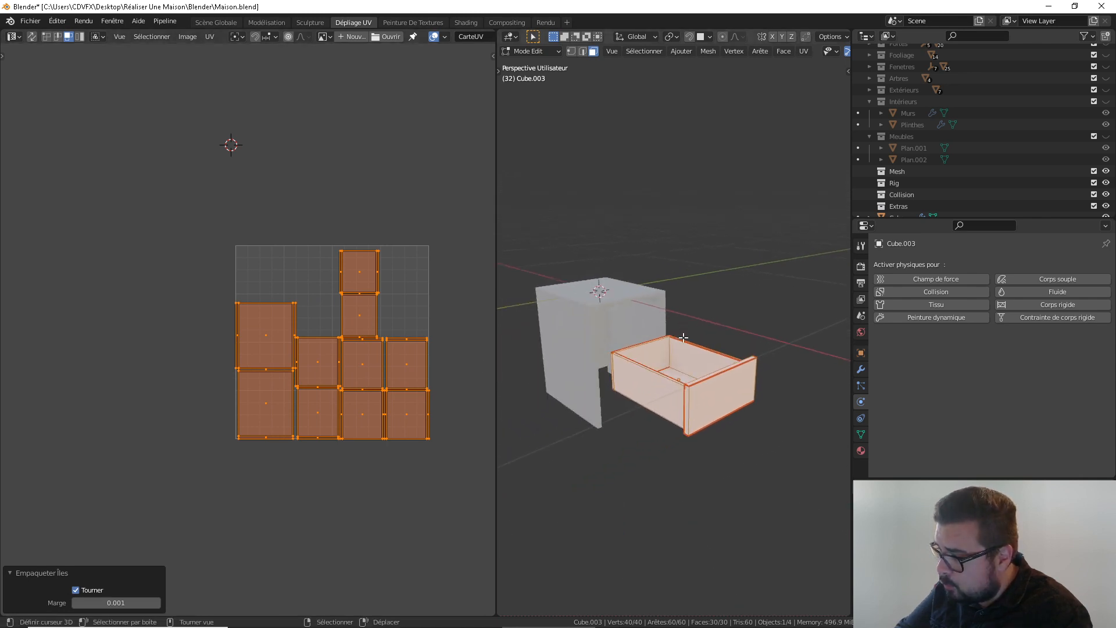
pyautogui.press('Tab')
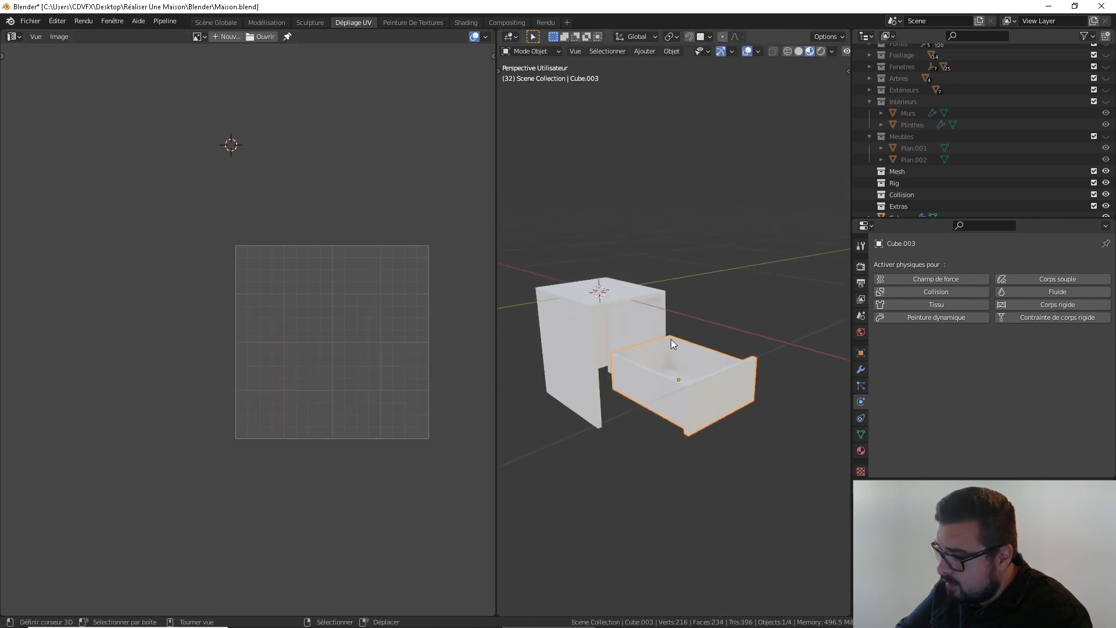
# Apply the Mirror modifier on the nightstand's side panels
pyautogui.click(588, 301)
pyautogui.moveTo(595, 326); pyautogui.dragTo(576, 319, button='middle')
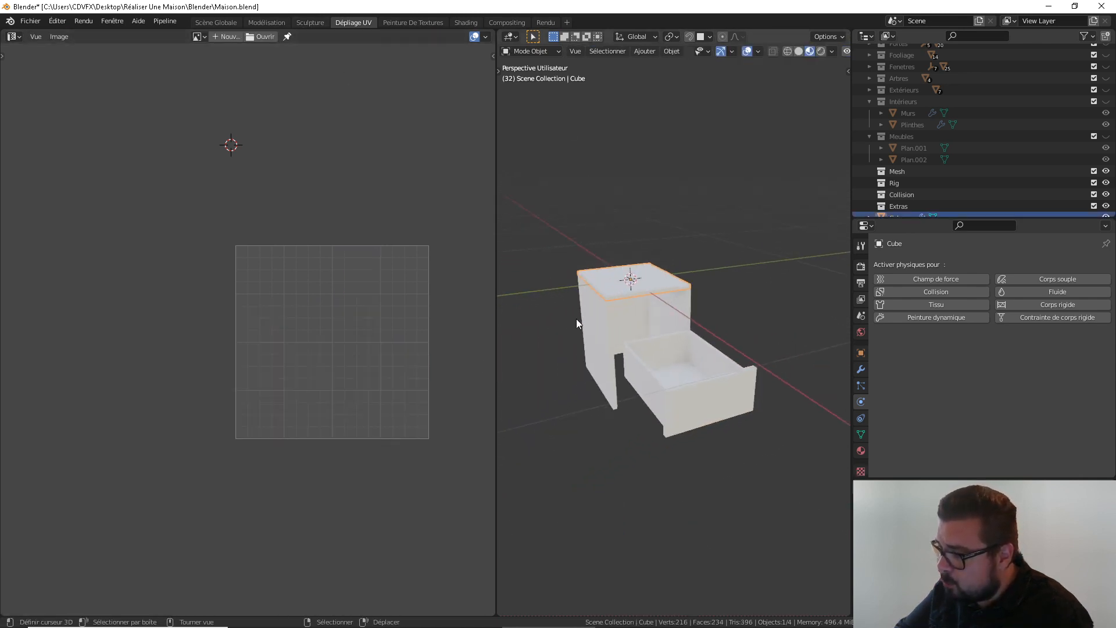
pyautogui.keyDown('shift'); pyautogui.click(632, 316); pyautogui.keyUp('shift')
pyautogui.click(686, 314)
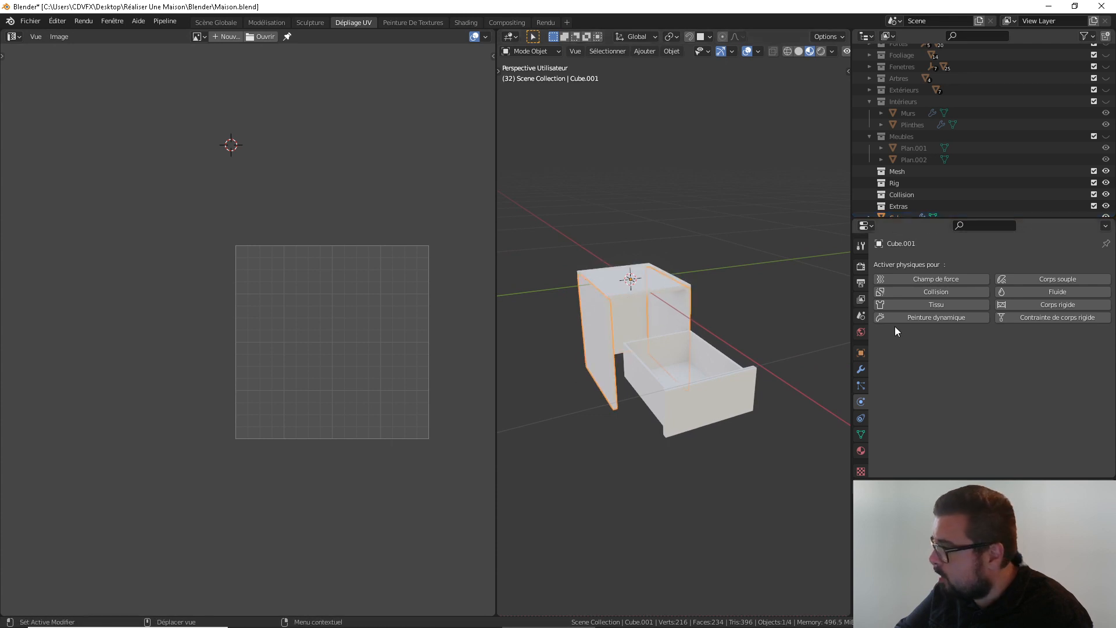
pyautogui.click(861, 369)
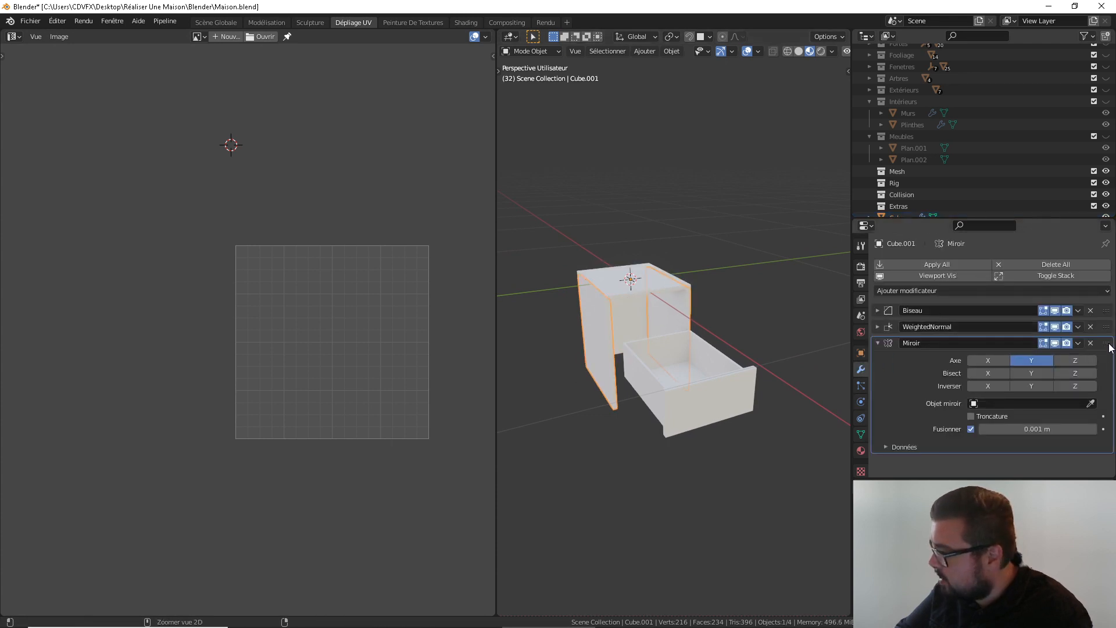
pyautogui.hotkey('ctrl', 'a')
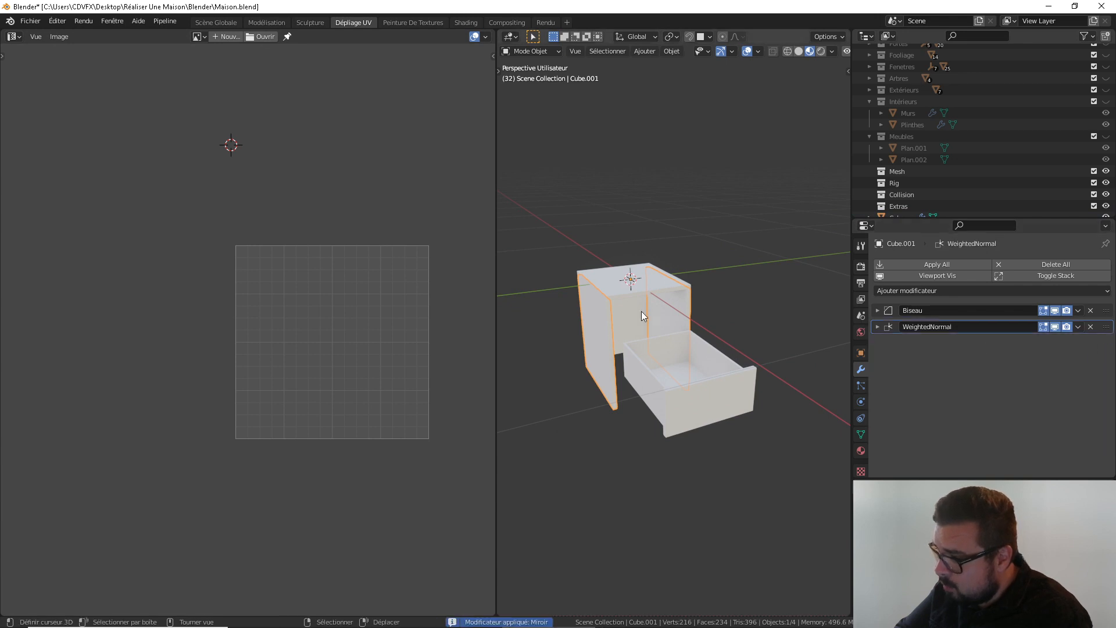
# Join the side panels, back panel and top into one body, apply its rotation and scale, and set its origin to geometry
pyautogui.keyDown('shift'); pyautogui.click(645, 309); pyautogui.keyUp('shift')
pyautogui.keyDown('shift'); pyautogui.click(638, 288); pyautogui.keyUp('shift')
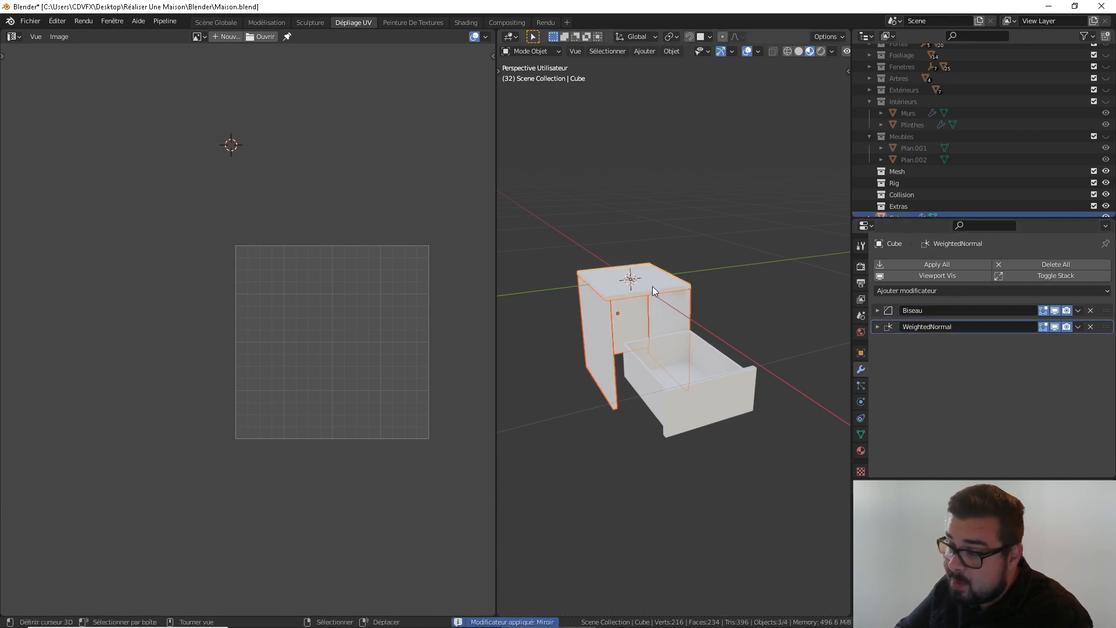
pyautogui.hotkey('ctrl', 'j')
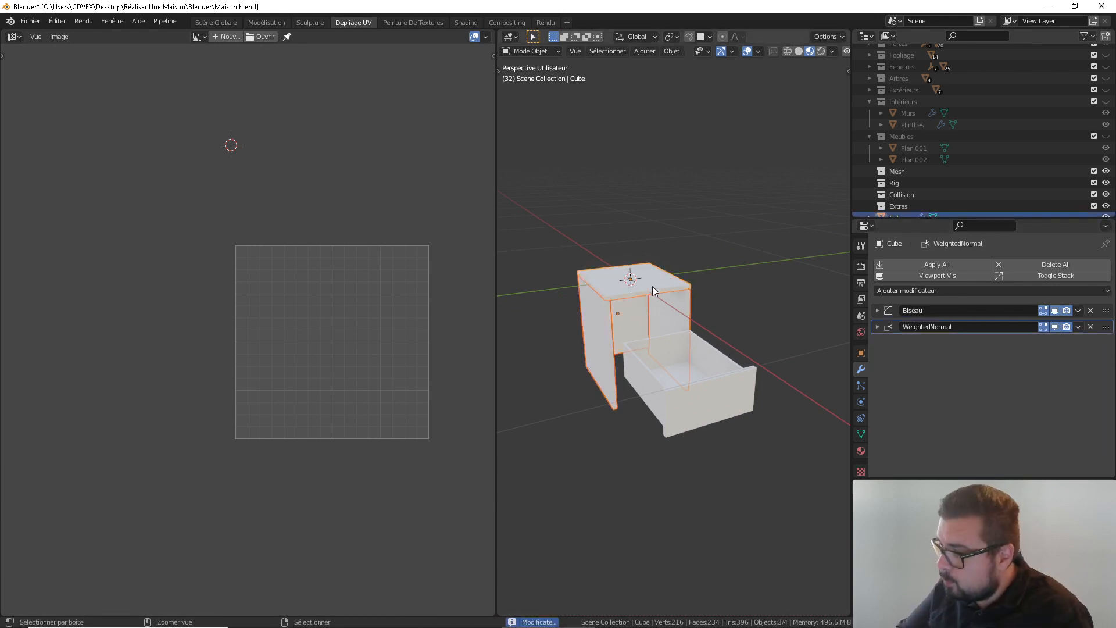
pyautogui.press('q')
pyautogui.click(613, 293)
pyautogui.press('q')
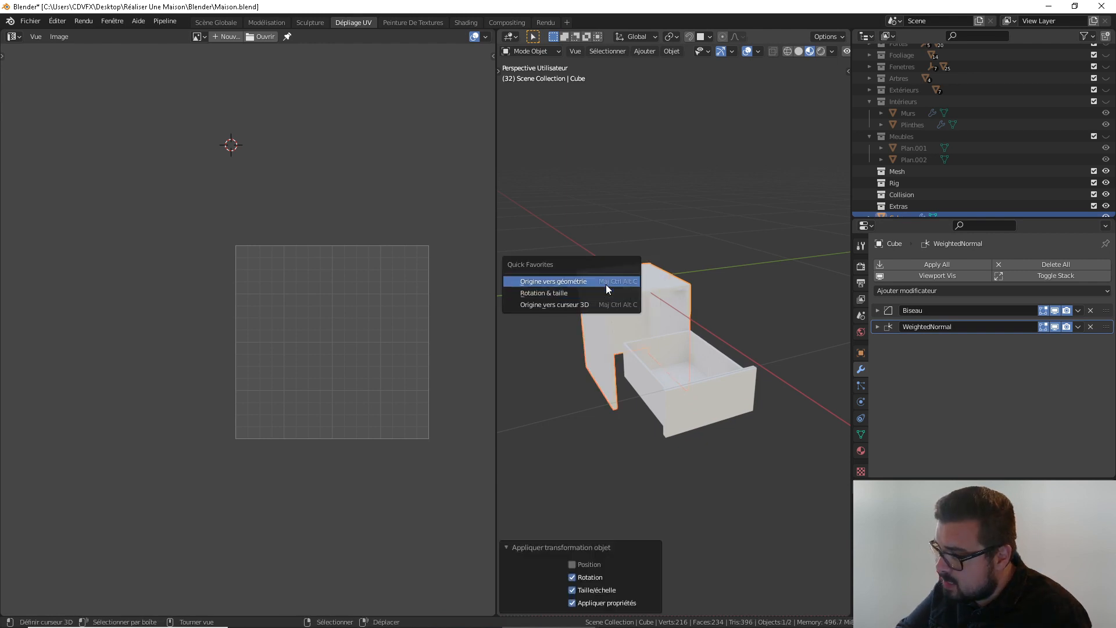
pyautogui.click(602, 281)
# Pack all UV islands of the joined nightstand body and return to object mode
pyautogui.press('Tab')
pyautogui.press('a')
pyautogui.click(605, 229)
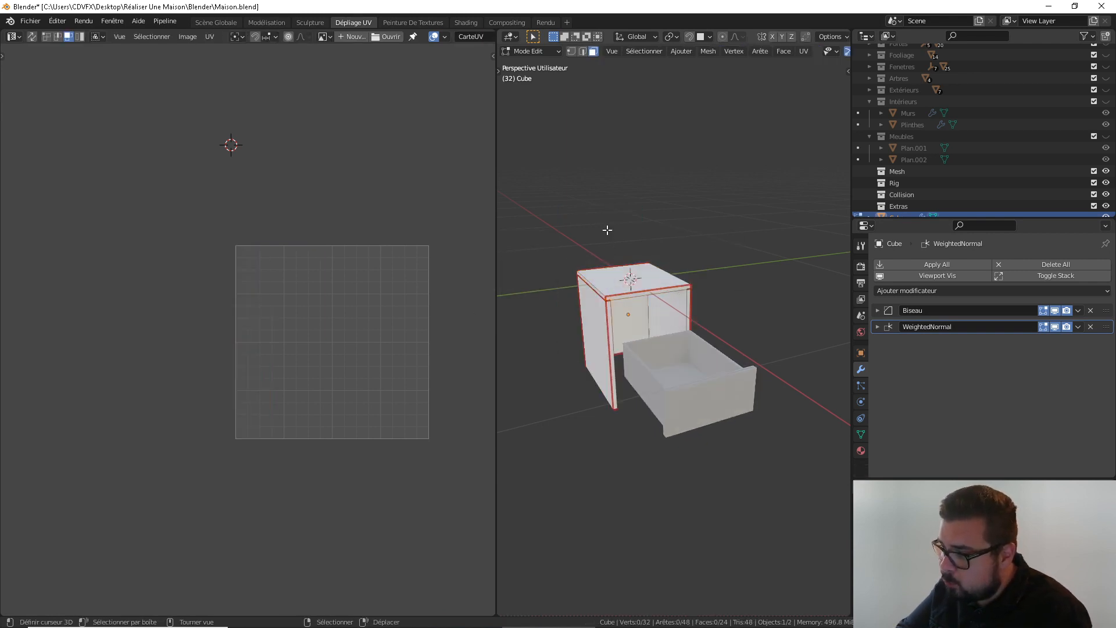
pyautogui.press('a')
pyautogui.click(611, 192)
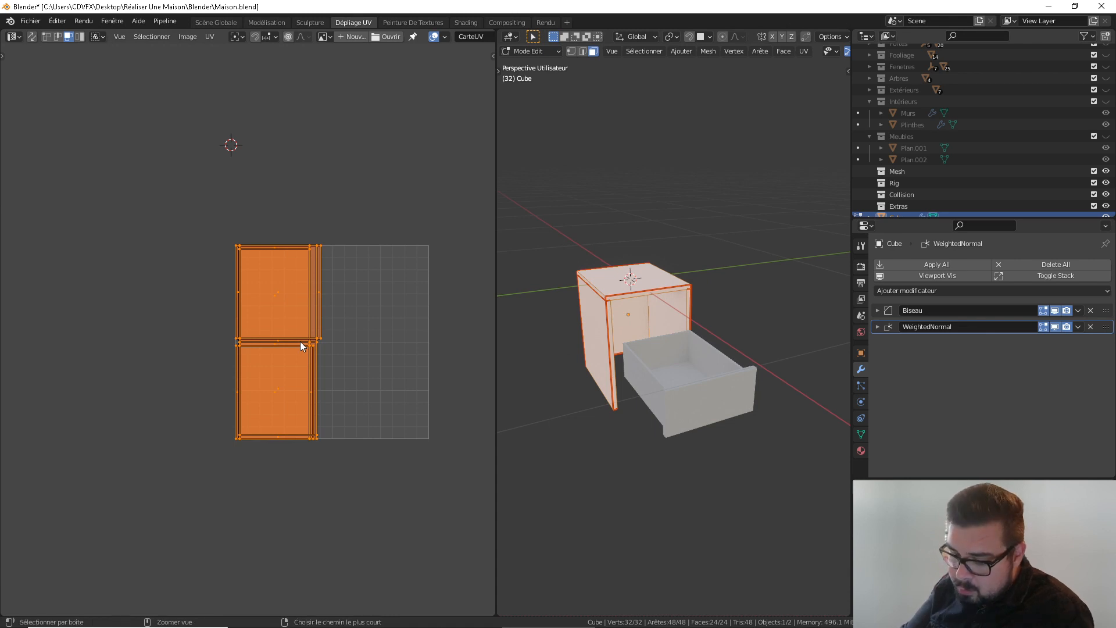
pyautogui.hotkey('ctrl', 'p')
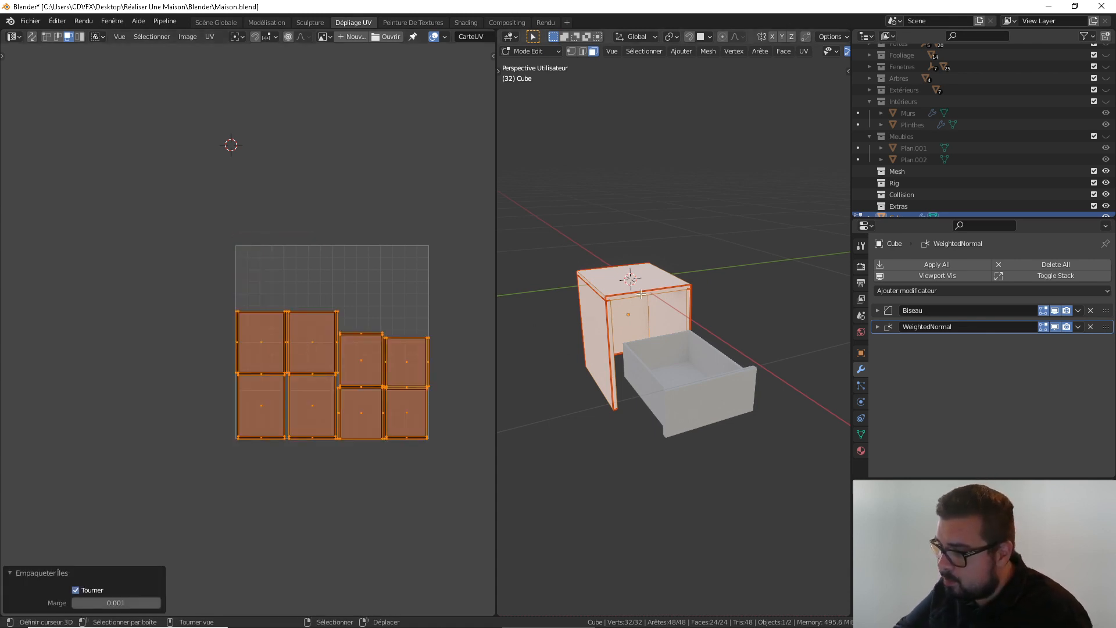
pyautogui.press('Tab')
pyautogui.press('KP_Divide')
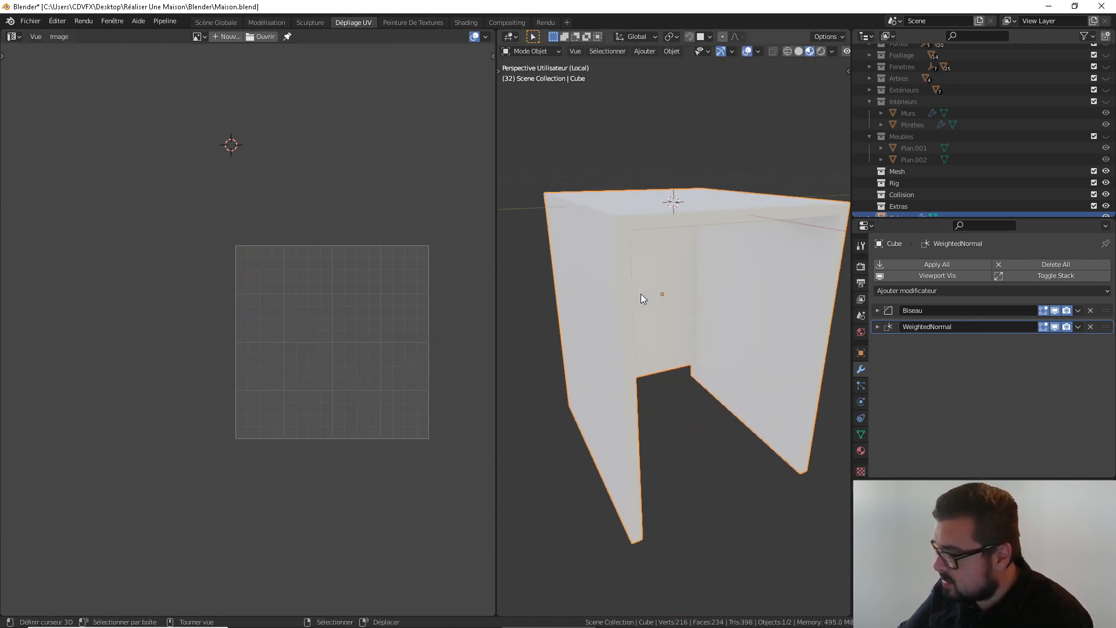
pyautogui.moveTo(601, 288); pyautogui.dragTo(642, 356, button='middle')
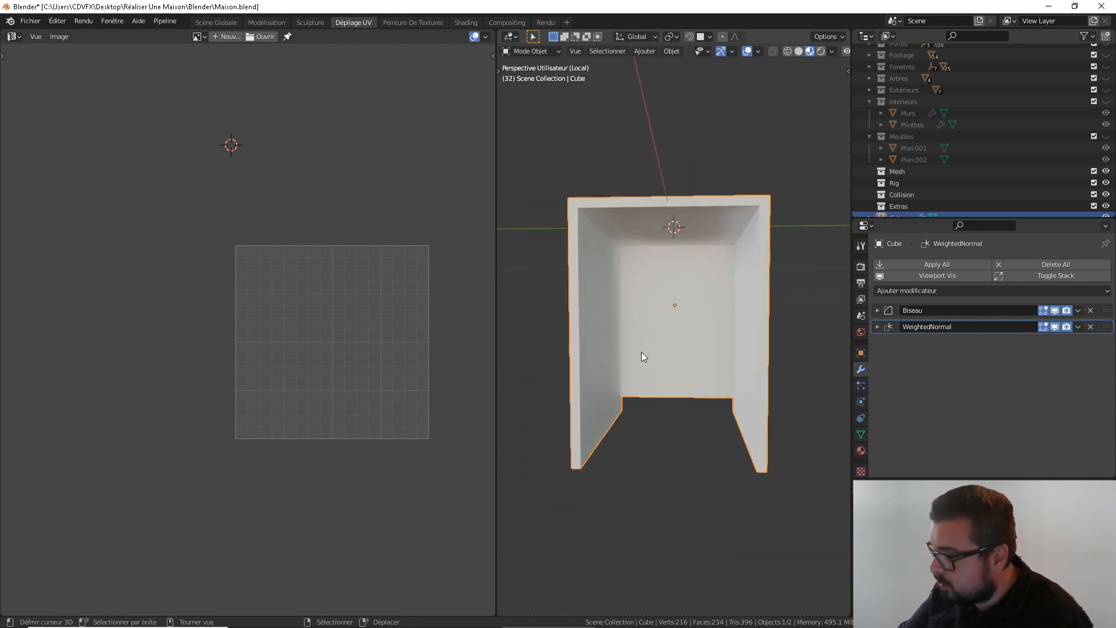
pyautogui.press('KP_Divide')
# Move the drawer about 0.51 m along negative X into the nightstand body and check its fit in front view
pyautogui.click(640, 402)
pyautogui.moveTo(663, 393); pyautogui.dragTo(760, 381, button='middle')
pyautogui.press('g')
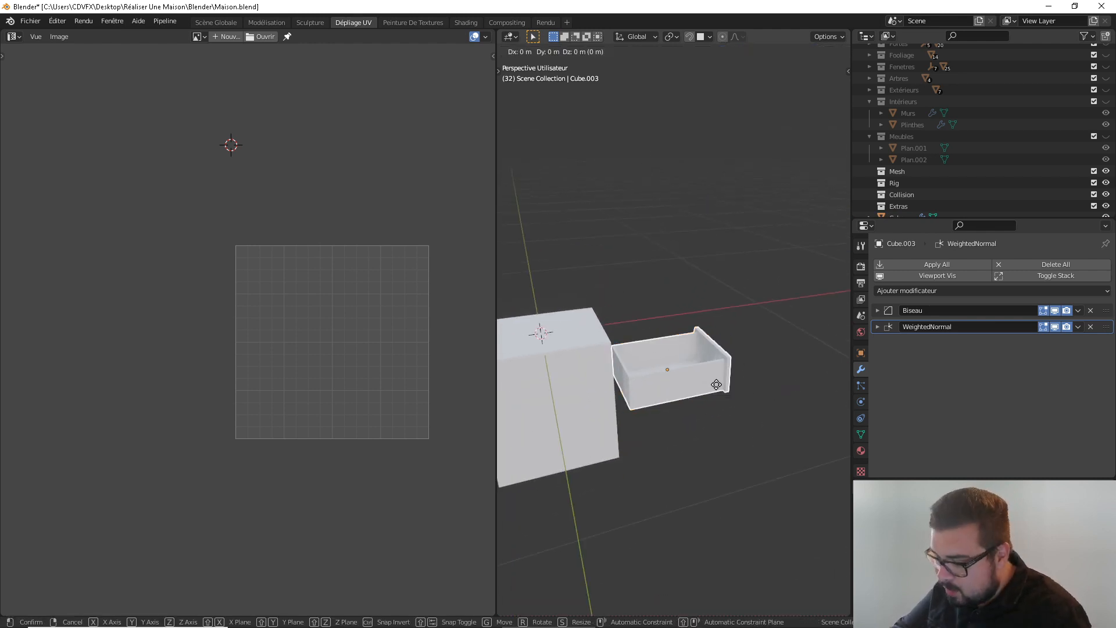
pyautogui.press('x')
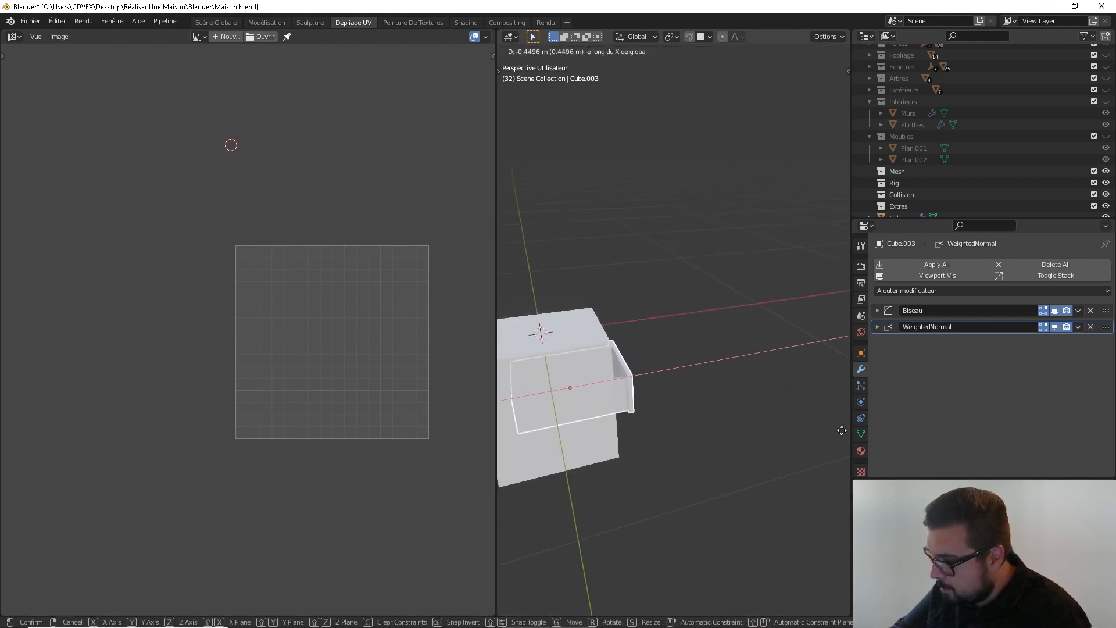
pyautogui.click(709, 433)
pyautogui.moveTo(705, 432); pyautogui.dragTo(648, 379, button='middle')
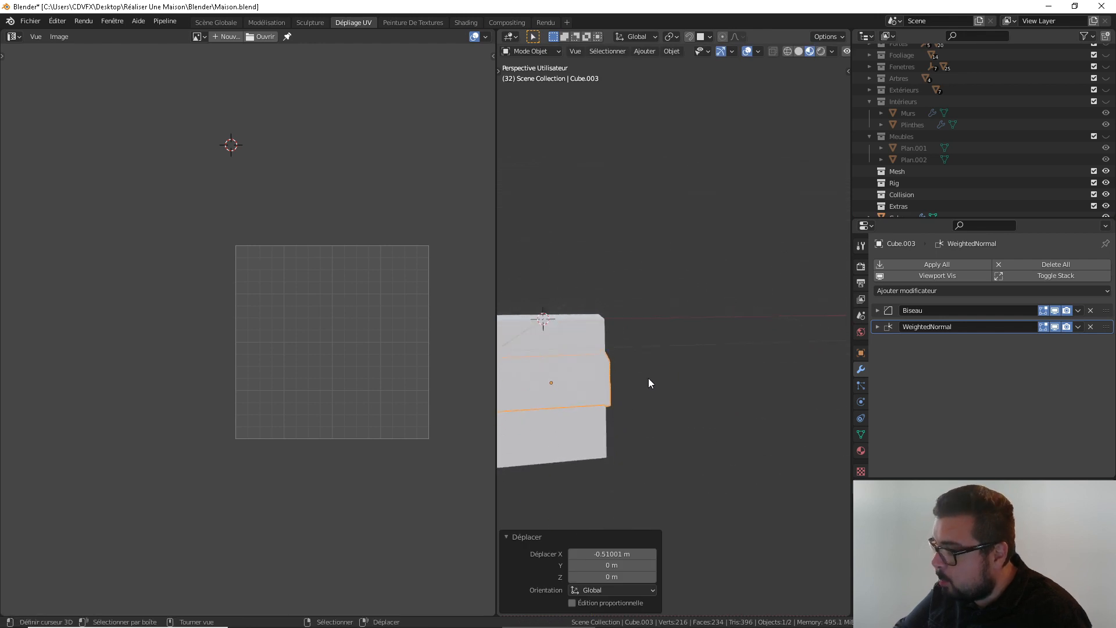
pyautogui.press('KP_3')
pyautogui.scroll(1, 726, 333)
pyautogui.press('KP_1')
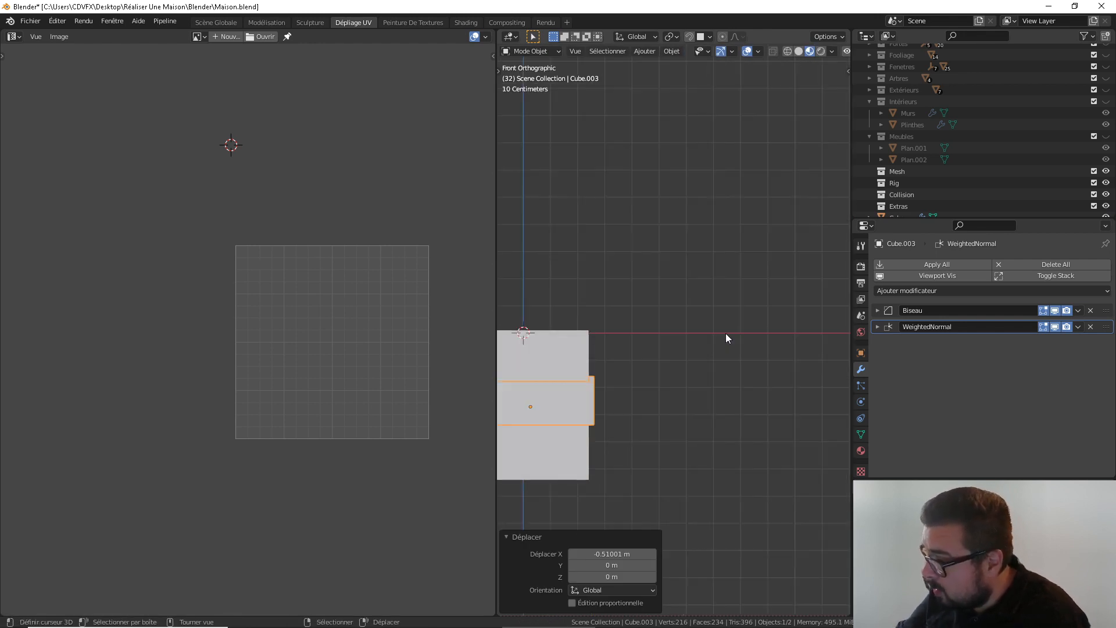
# Nudge the drawer about 0.0002 m along positive X so the back of its front panel clears the body's edge
pyautogui.scroll(7, 725, 333)
pyautogui.keyDown('shift'); pyautogui.moveTo(543, 405); pyautogui.dragTo(847, 259, button='middle'); pyautogui.keyUp('shift')
pyautogui.scroll(1, 744, 325)
pyautogui.keyDown('shift'); pyautogui.moveTo(646, 390); pyautogui.dragTo(673, 367, button='middle'); pyautogui.keyUp('shift')
pyautogui.scroll(4, 673, 367)
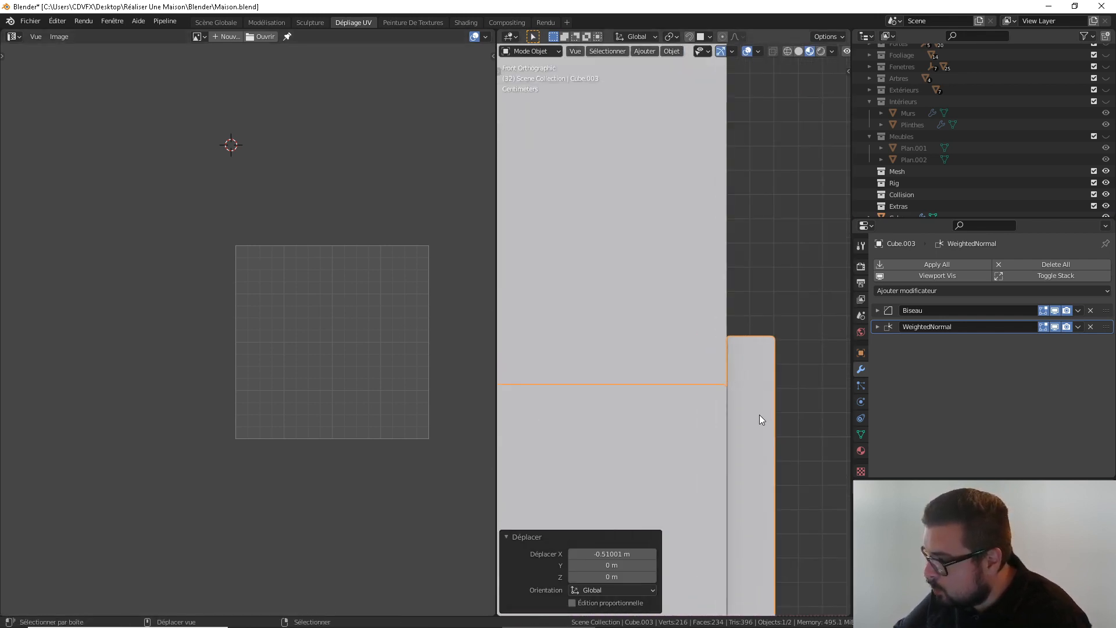
pyautogui.keyDown('shift'); pyautogui.moveTo(759, 417); pyautogui.dragTo(719, 299, button='middle'); pyautogui.keyUp('shift')
pyautogui.scroll(2, 720, 301)
pyautogui.press('g')
pyautogui.press('x')
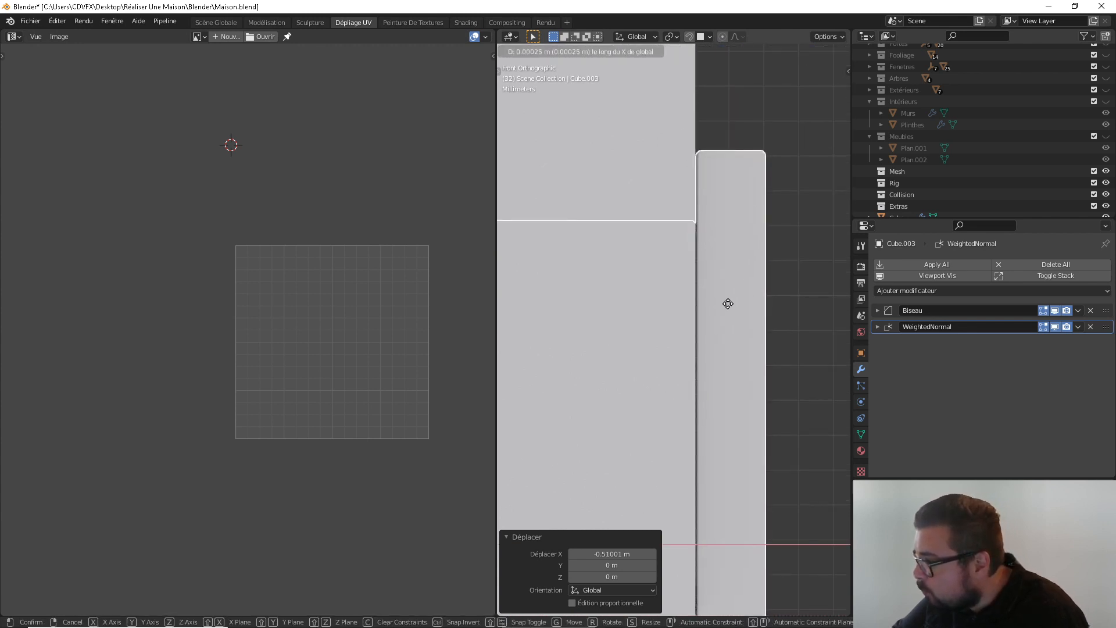
pyautogui.click(726, 303)
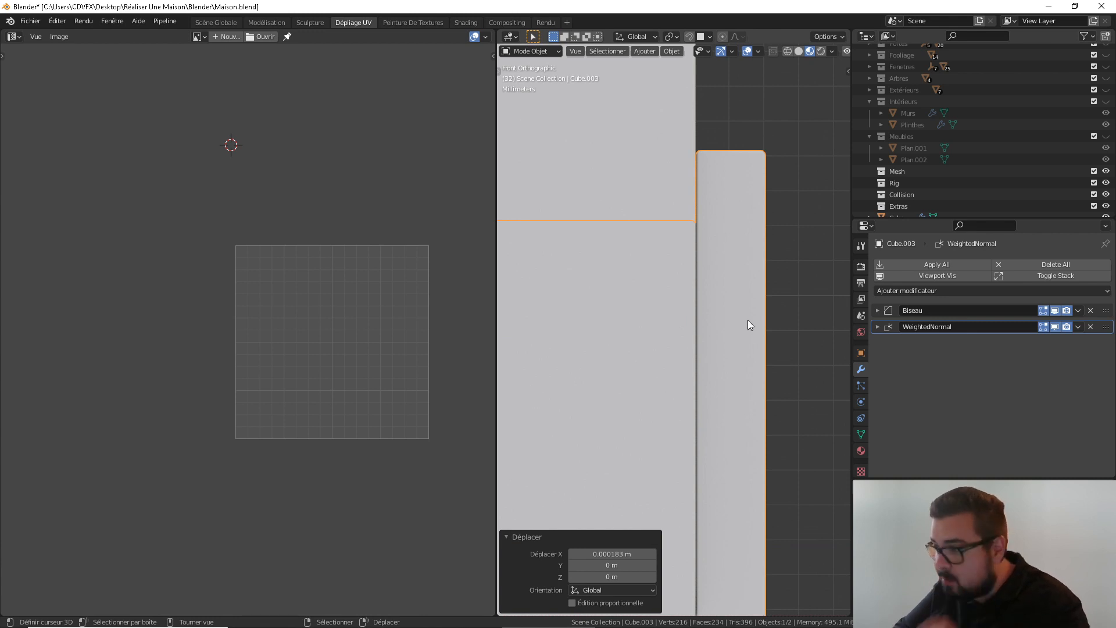
pyautogui.moveTo(748, 324); pyautogui.dragTo(668, 331, button='middle')
pyautogui.scroll(-5, 672, 335)
pyautogui.scroll(1, 676, 336)
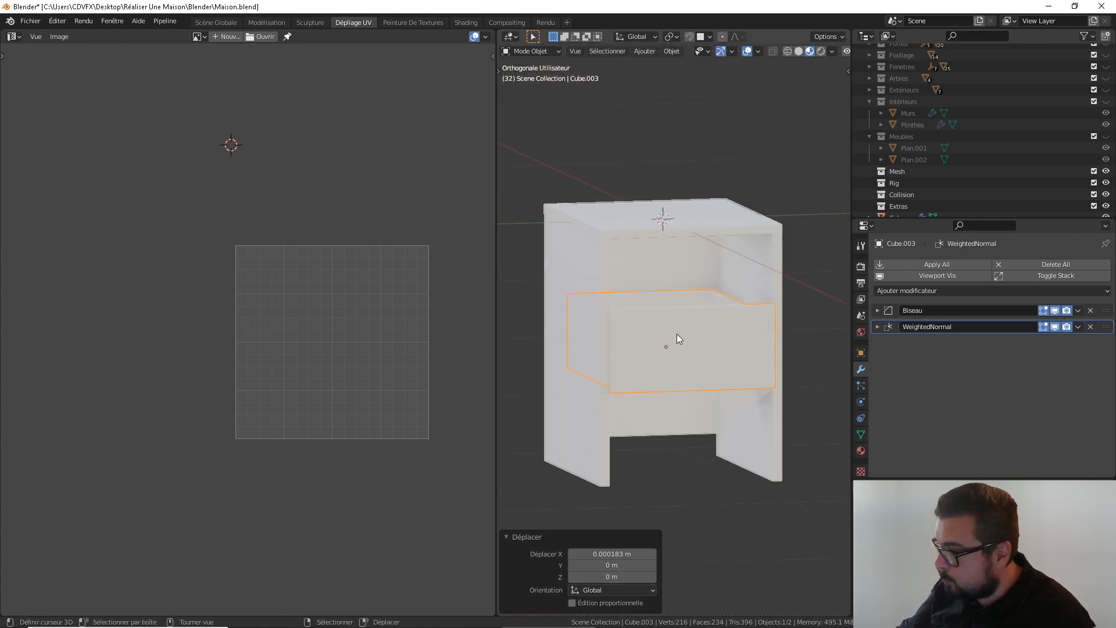
# In the Scène Globale workspace, lower the drawer about 0.15 m along Z in right view
pyautogui.press('KP_3')
pyautogui.scroll(-1, 735, 299)
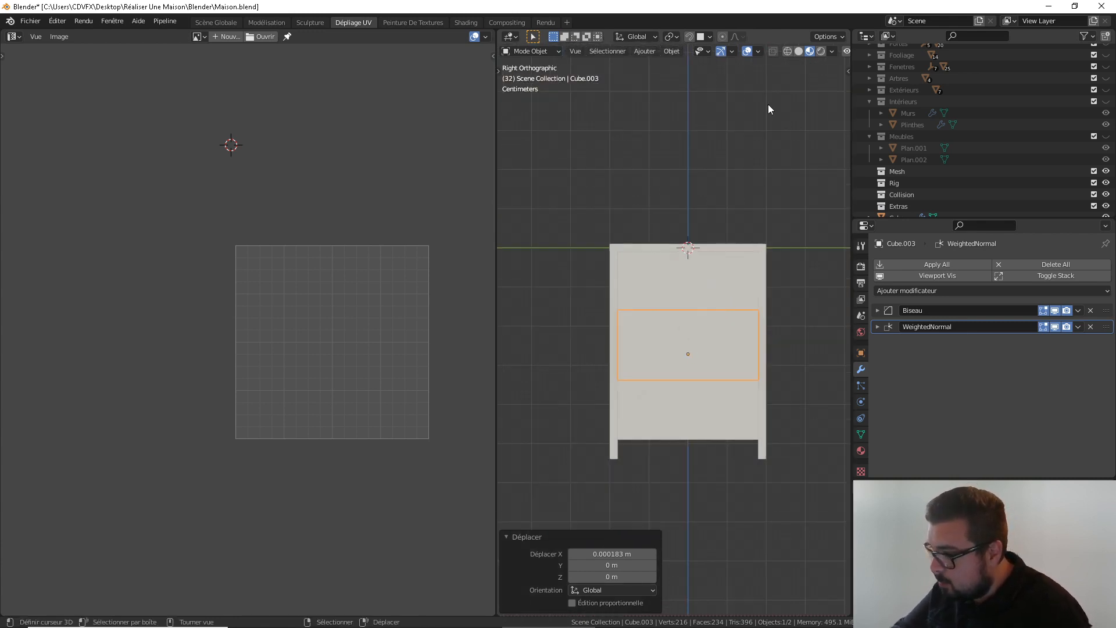
pyautogui.click(789, 51)
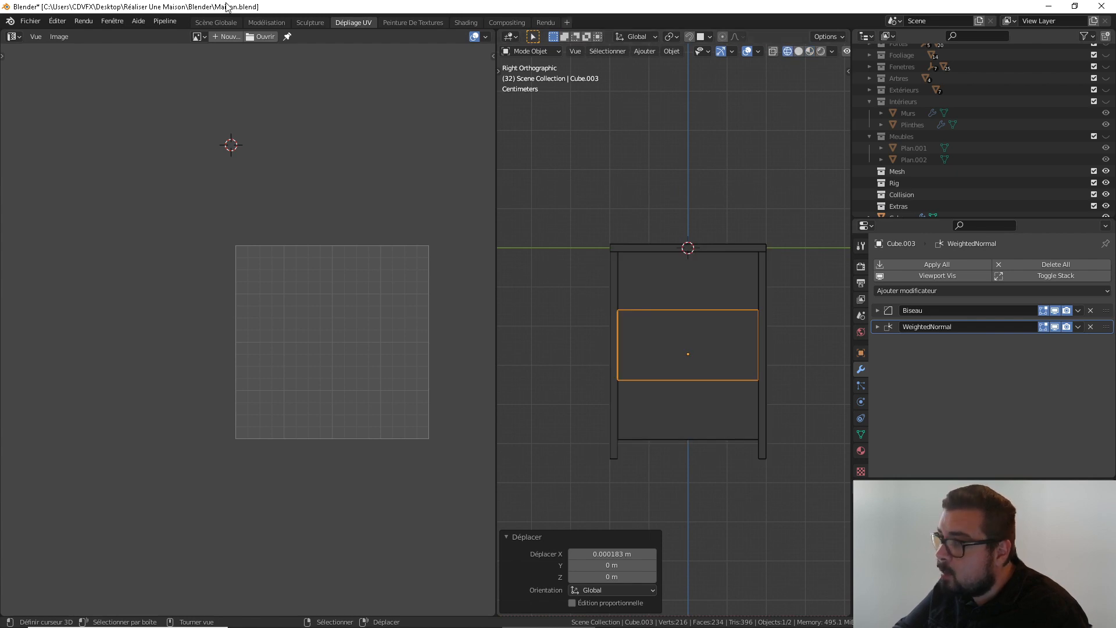
pyautogui.click(218, 21)
pyautogui.moveTo(582, 293); pyautogui.dragTo(437, 269, button='middle')
pyautogui.press('KP_3')
pyautogui.scroll(5, 512, 222)
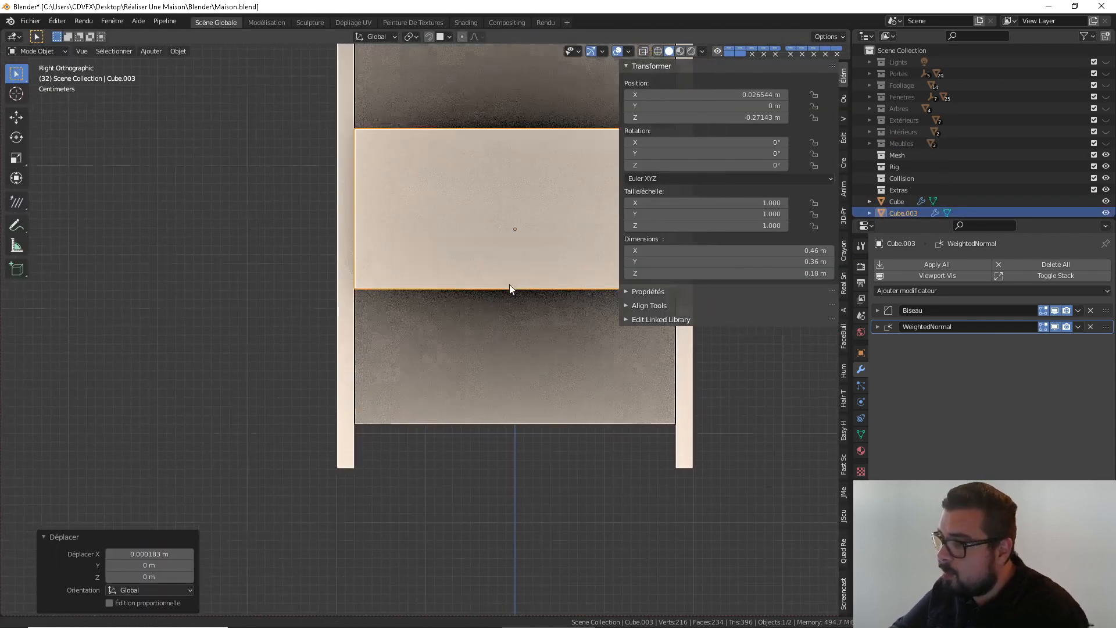
pyautogui.press('g')
pyautogui.press('z')
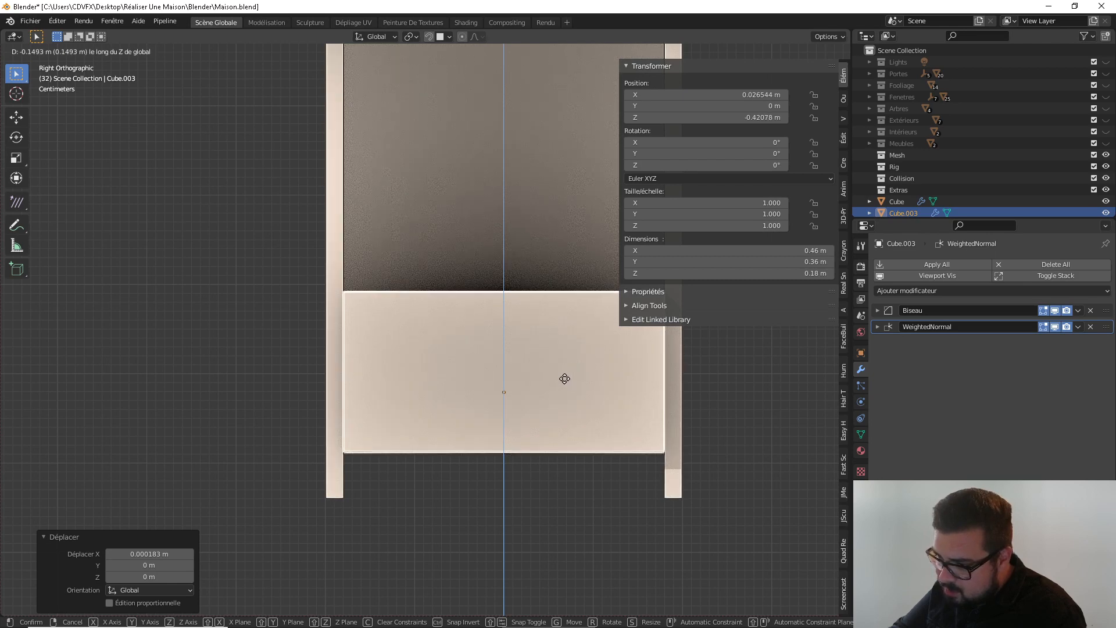
pyautogui.click(564, 385)
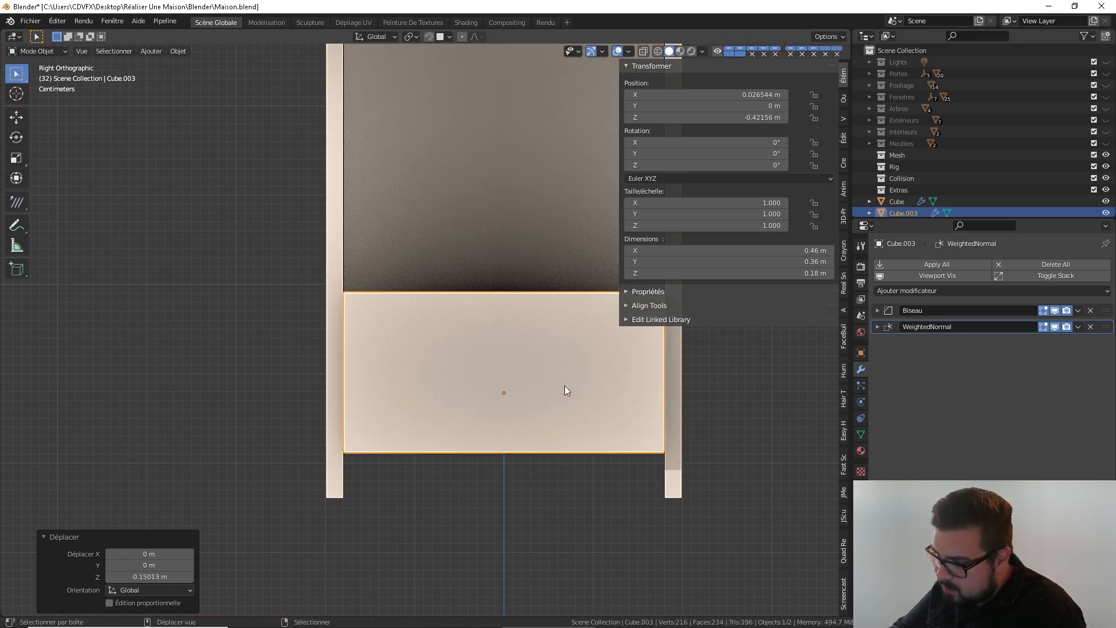
# Duplicate the drawer and place the copy about 0.25 m higher along Z as the upper drawer
pyautogui.keyDown('shift'); pyautogui.moveTo(531, 269); pyautogui.dragTo(510, 374, button='middle'); pyautogui.keyUp('shift')
pyautogui.scroll(2, 511, 374)
pyautogui.scroll(-5, 510, 374)
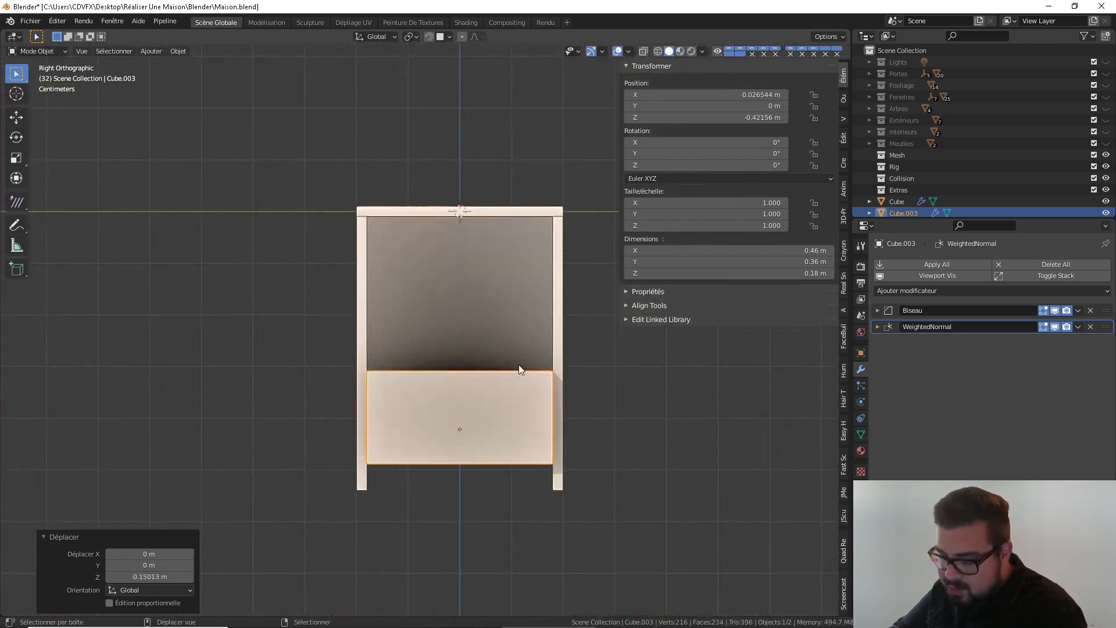
pyautogui.hotkey('shift', 'd')
pyautogui.press('z')
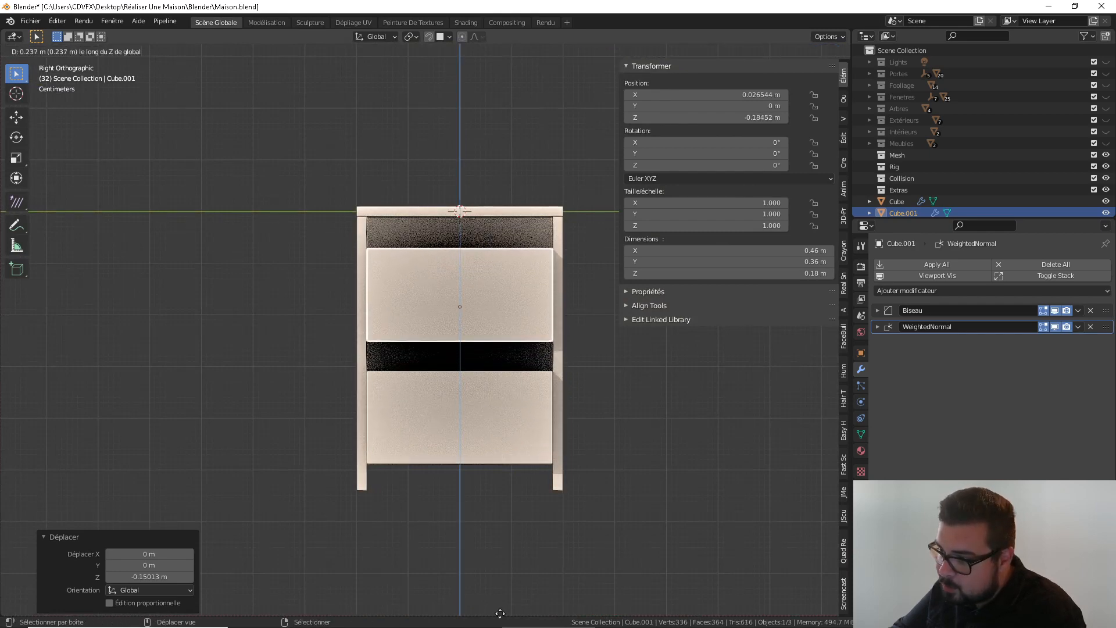
pyautogui.click(525, 534)
pyautogui.scroll(1, 539, 571)
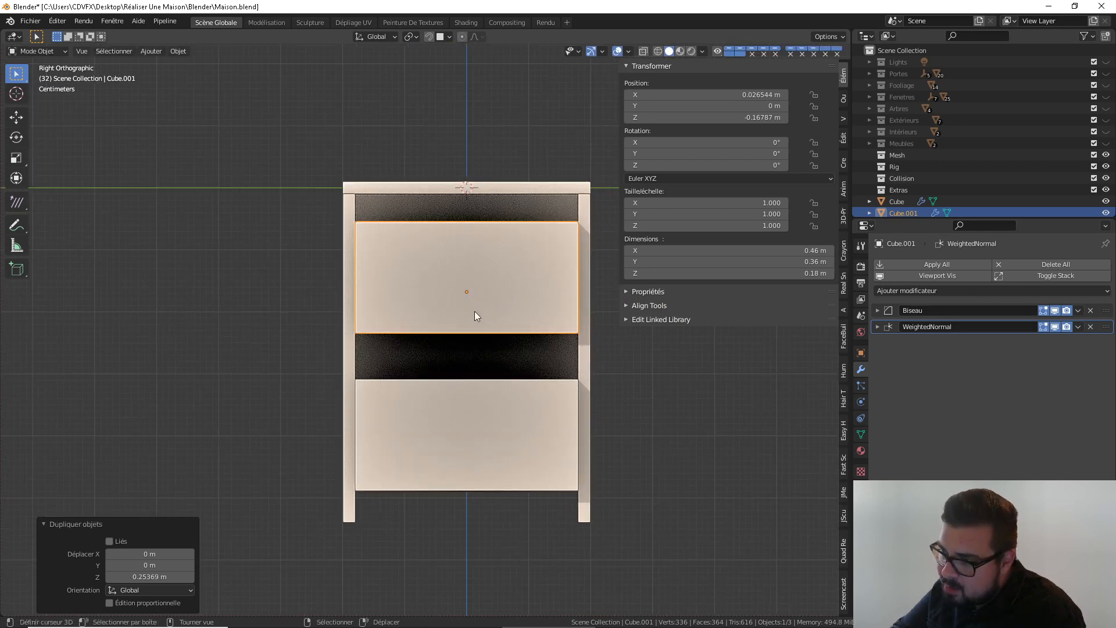
# Raise the lower drawer about 0.034 m along Z
pyautogui.rightClick(469, 413)
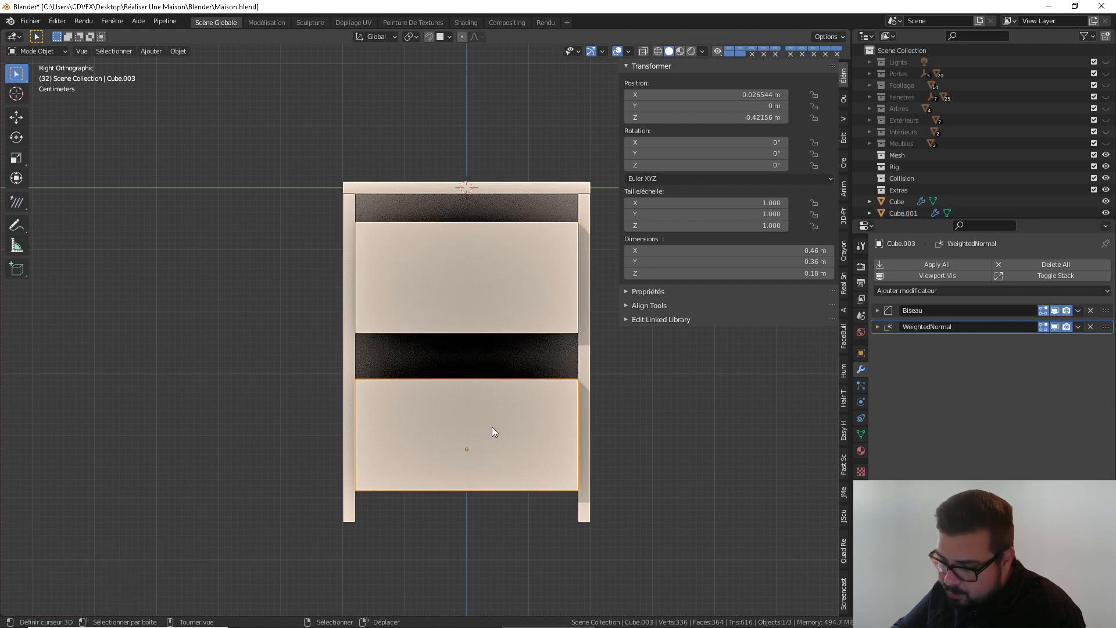
pyautogui.press('g')
pyautogui.press('z')
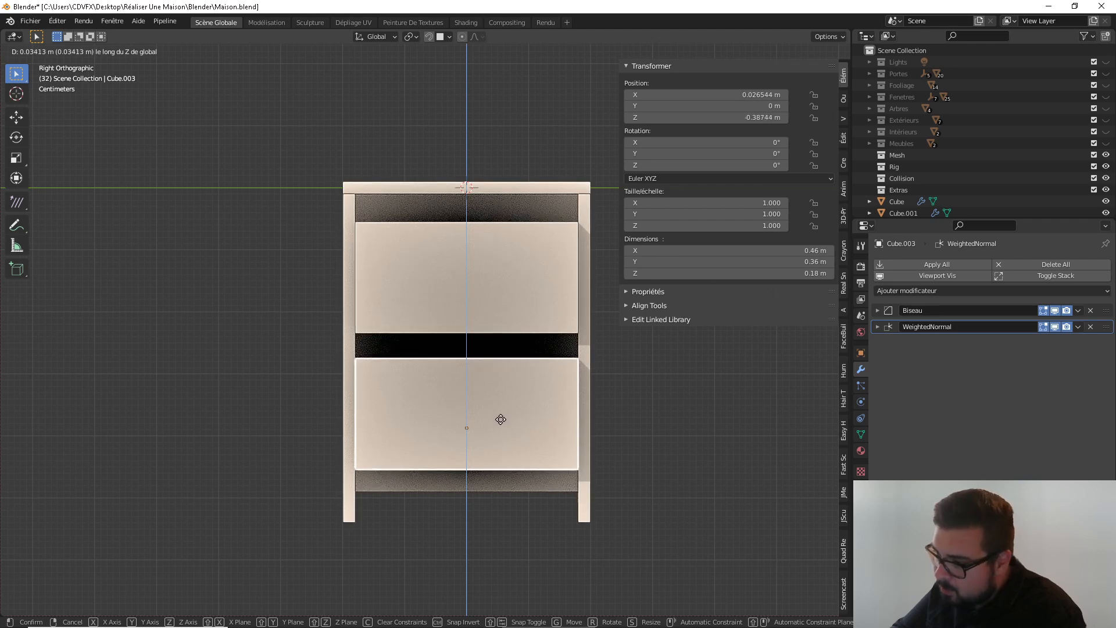
pyautogui.click(500, 419)
pyautogui.keyDown('shift'); pyautogui.moveTo(454, 299); pyautogui.dragTo(448, 352, button='middle'); pyautogui.keyUp('shift')
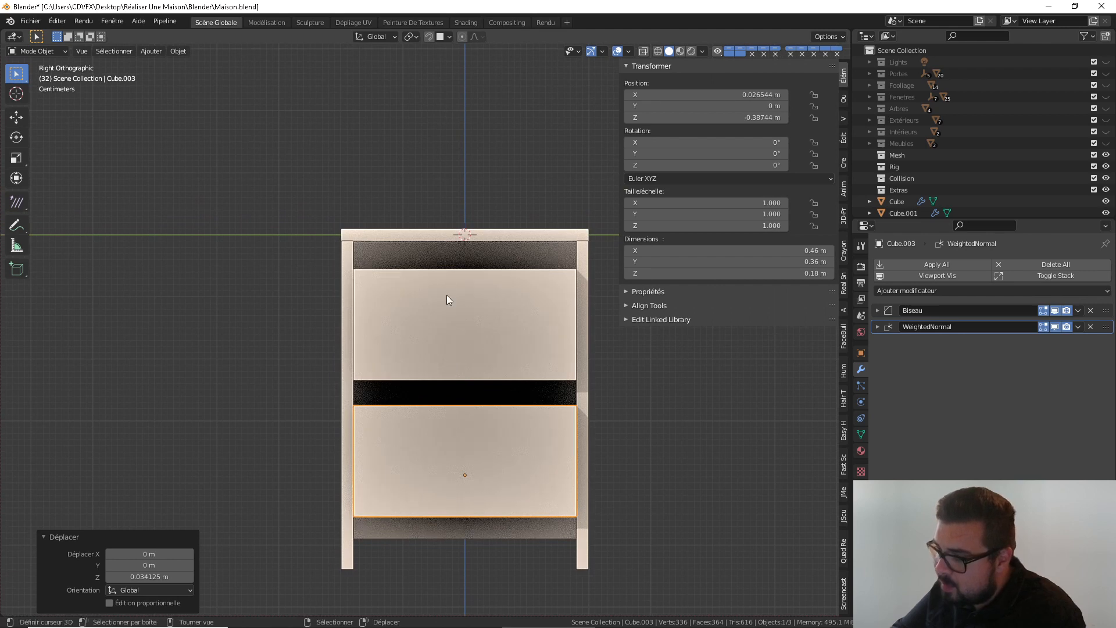
pyautogui.click(461, 235)
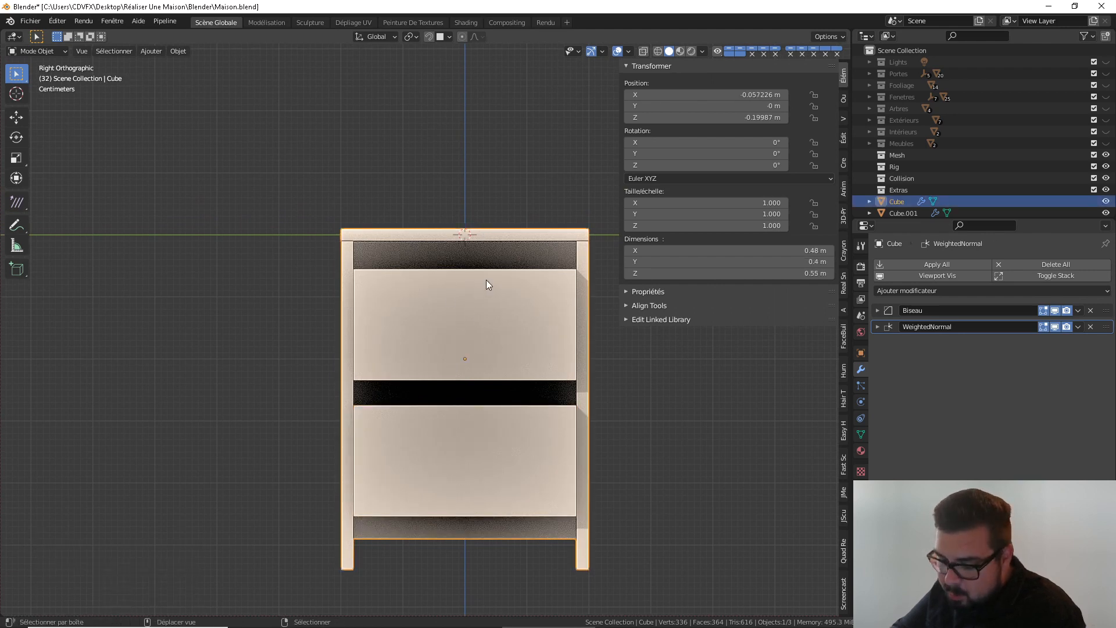
pyautogui.hotkey('shift', 'a')
pyautogui.moveTo(486, 280)
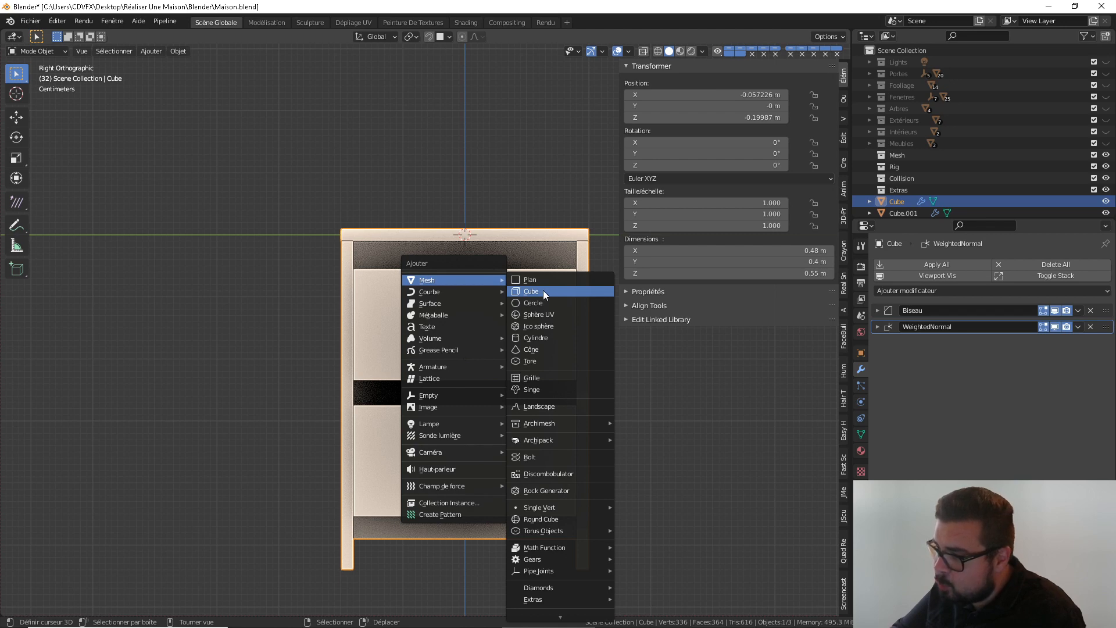
pyautogui.press('Return')
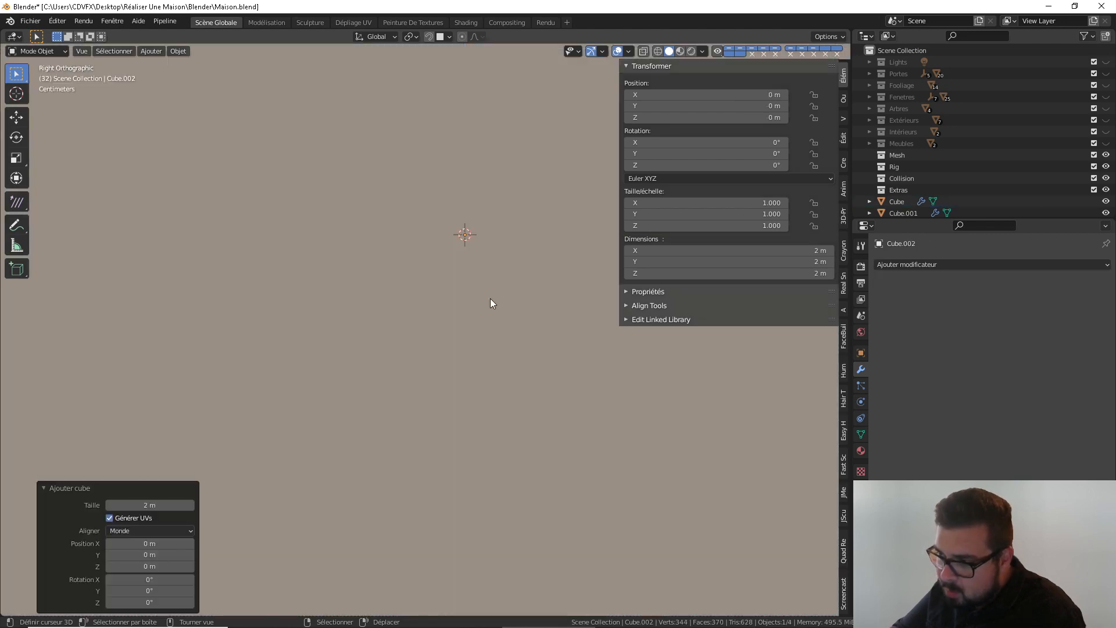
pyautogui.scroll(-3, 482, 305)
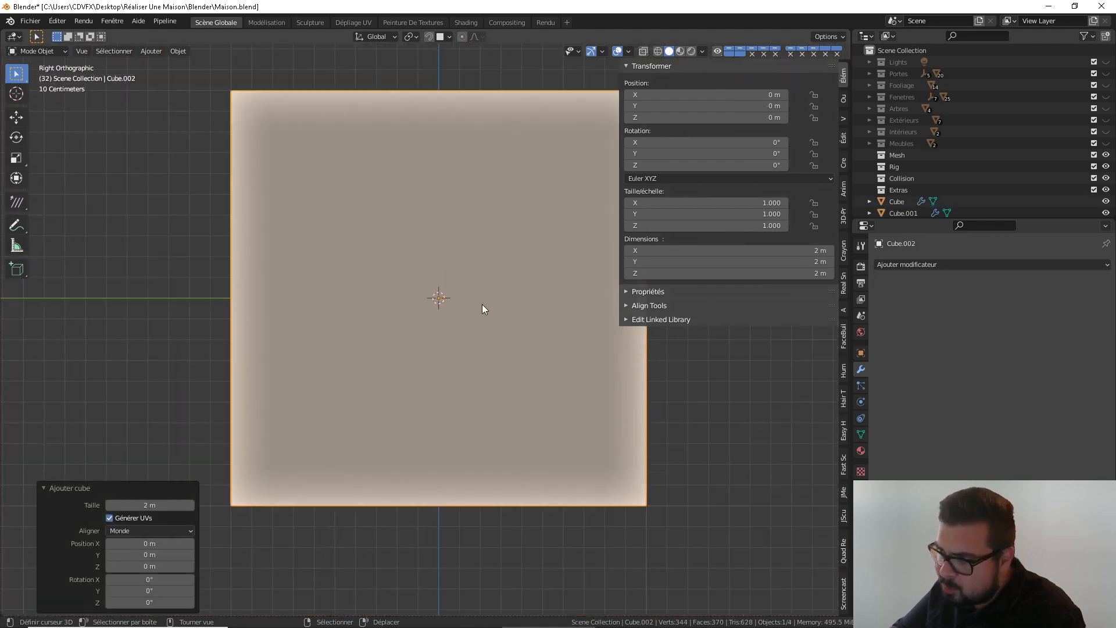
pyautogui.press('x')
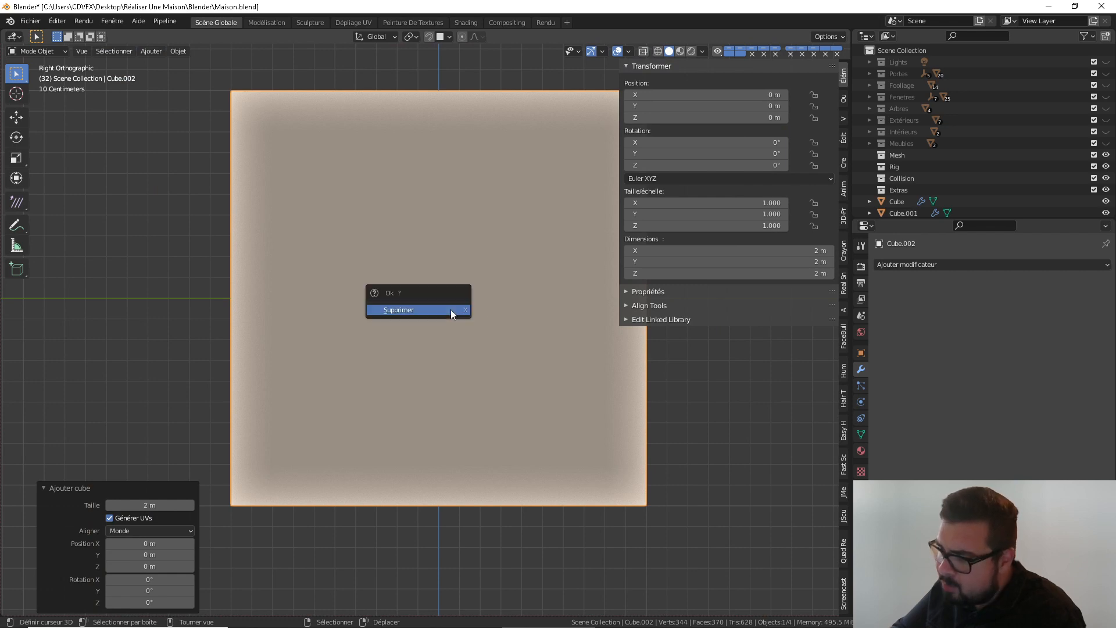
pyautogui.press('Return')
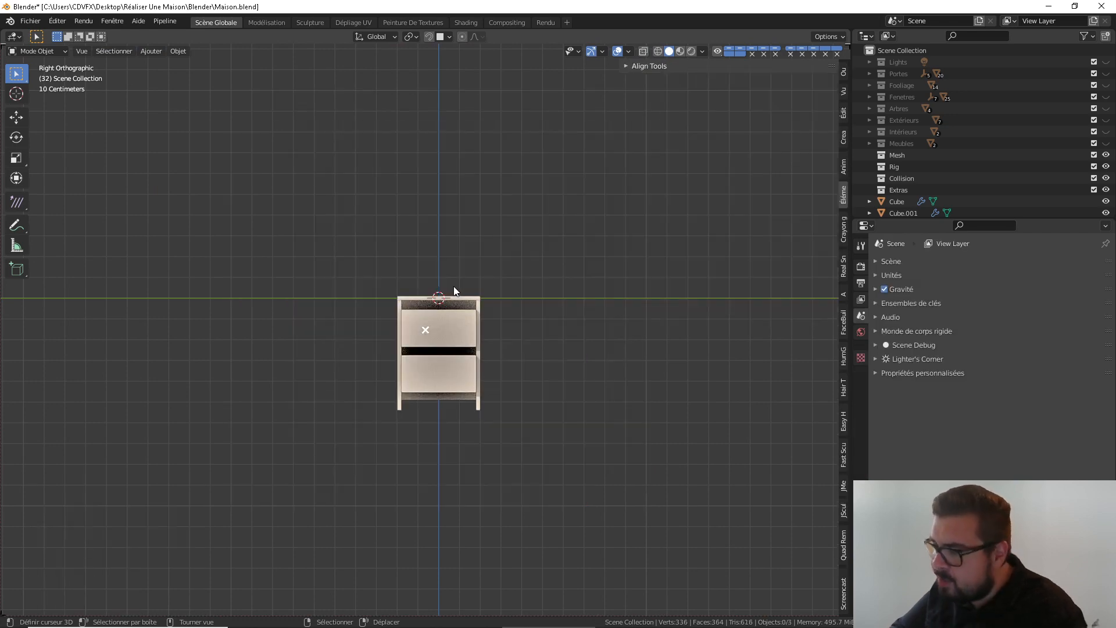
# Duplicate the nightstand body's top panel in edit mode and rotate the copy 90° about Y
pyautogui.scroll(5, 454, 286)
pyautogui.click(507, 254)
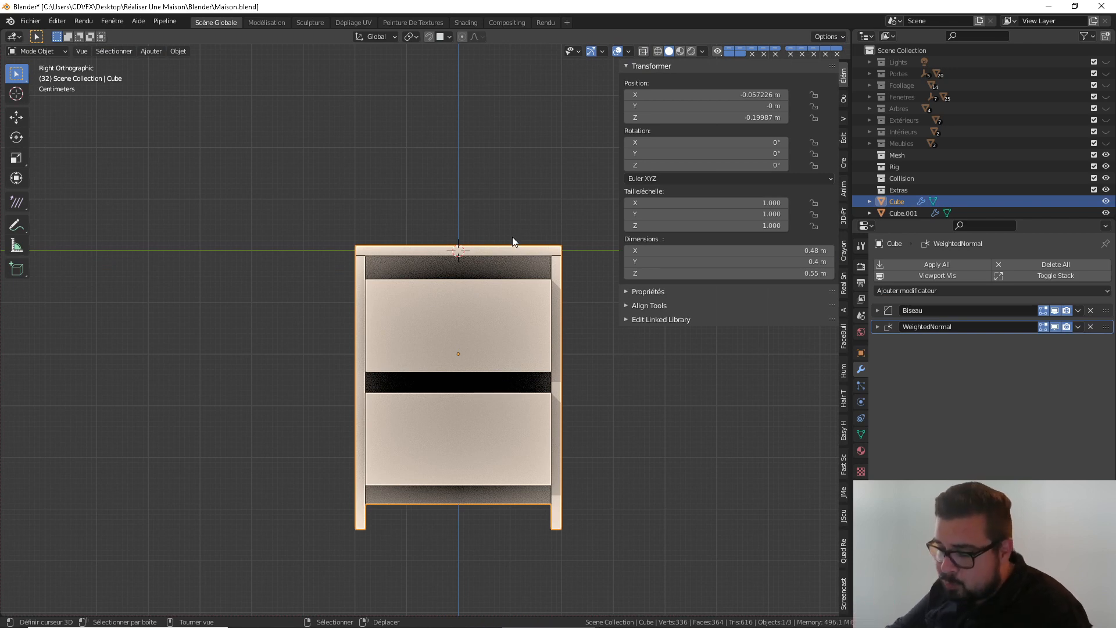
pyautogui.press('Tab')
pyautogui.press('a')
pyautogui.click(507, 173)
pyautogui.moveTo(500, 219); pyautogui.dragTo(498, 234, button='middle')
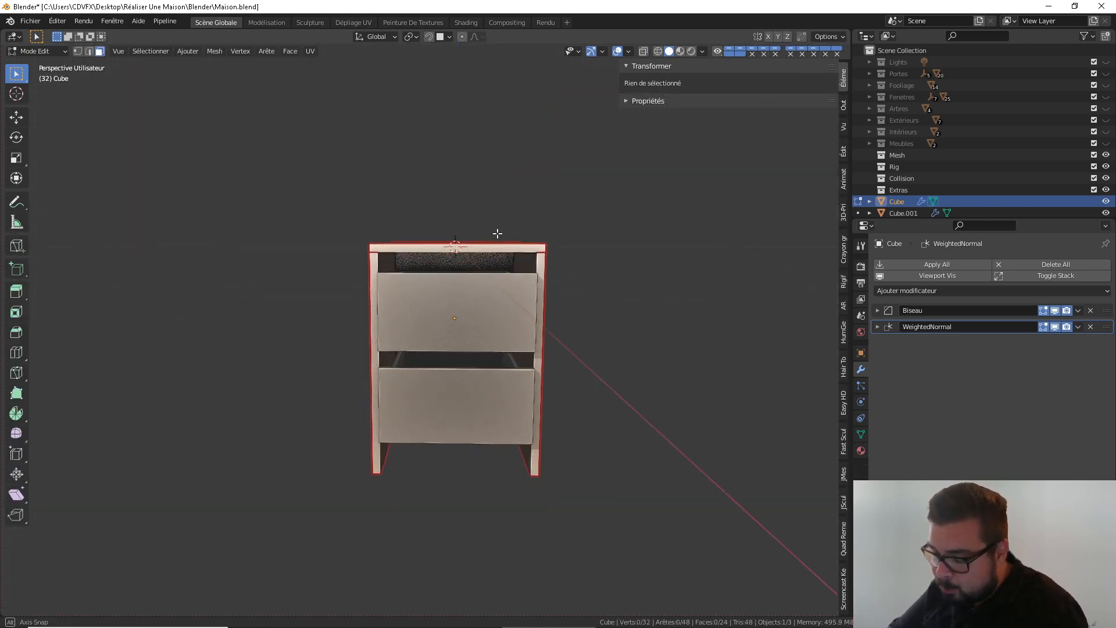
pyautogui.press('l')
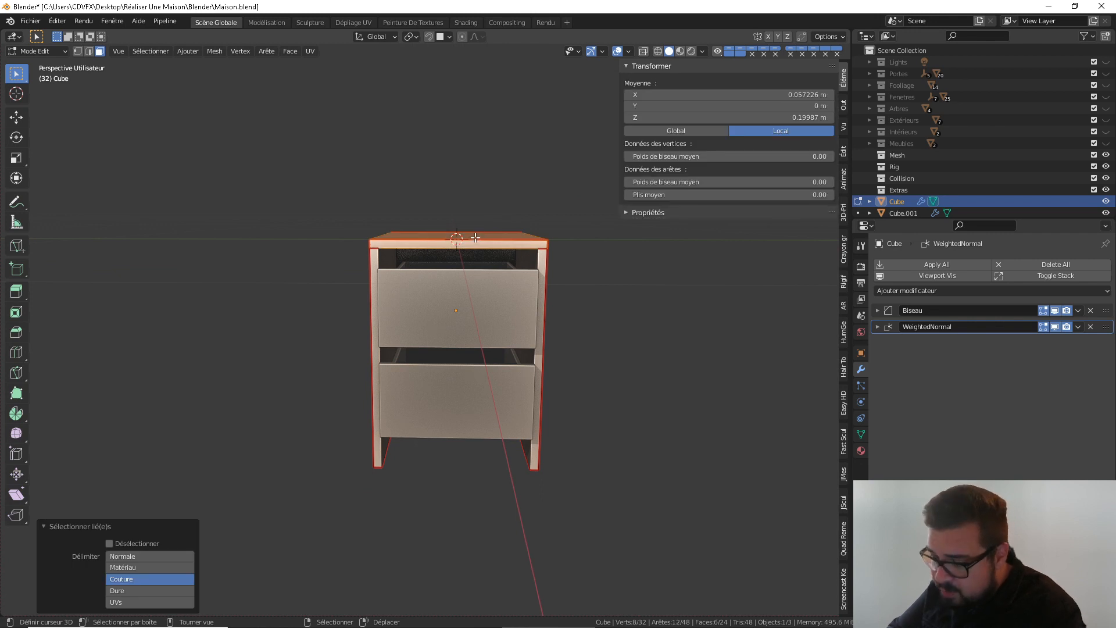
pyautogui.moveTo(476, 235); pyautogui.dragTo(483, 229, button='middle')
pyautogui.hotkey('shift', 'd')
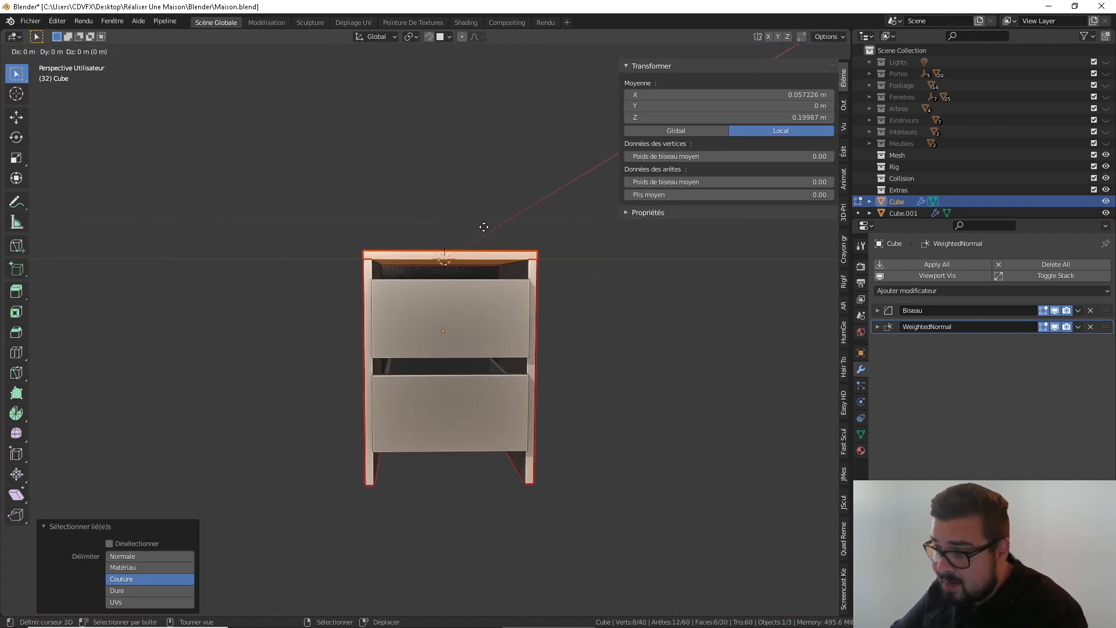
pyautogui.write('ry')
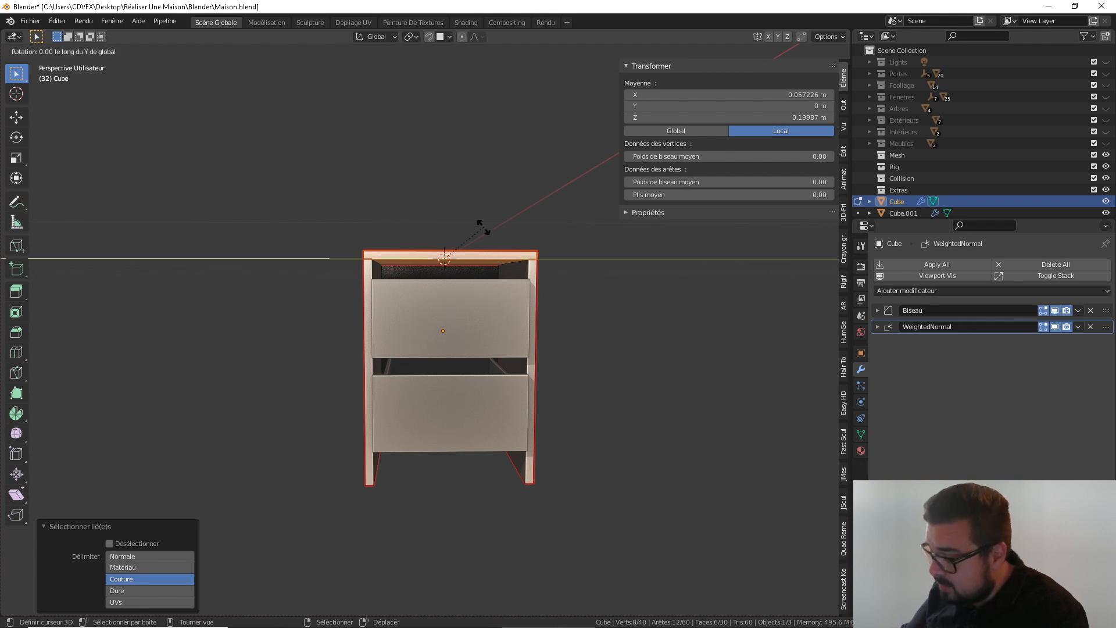
pyautogui.write('90')
pyautogui.press('Return')
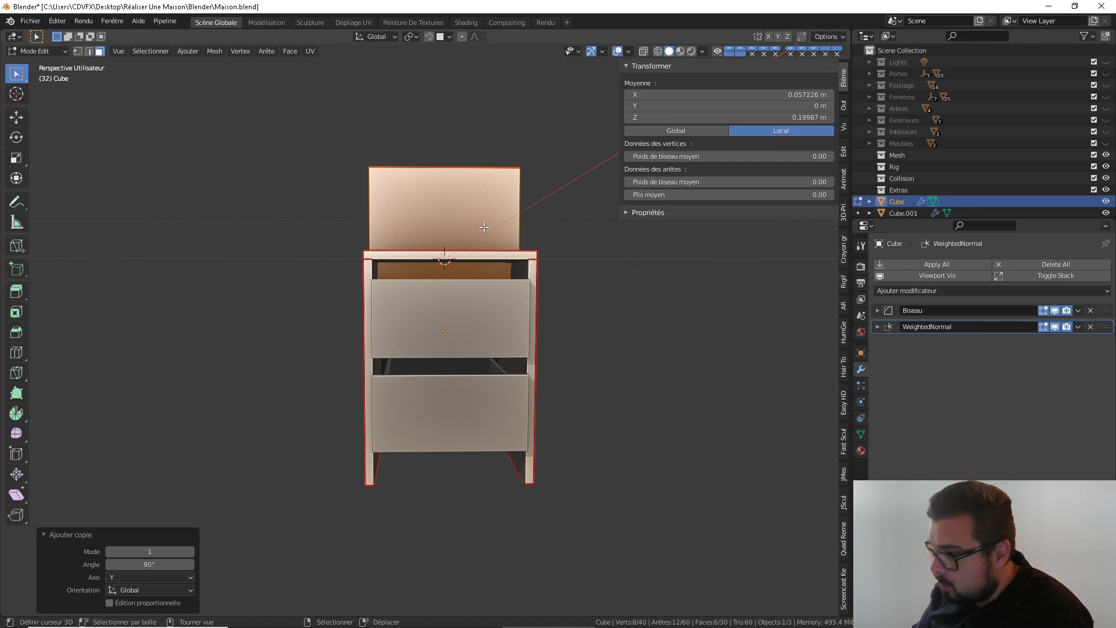
# Scale the rotated panel copy to 0.1 along Z and move it about 0.21 m along X toward the body's front
pyautogui.press('s')
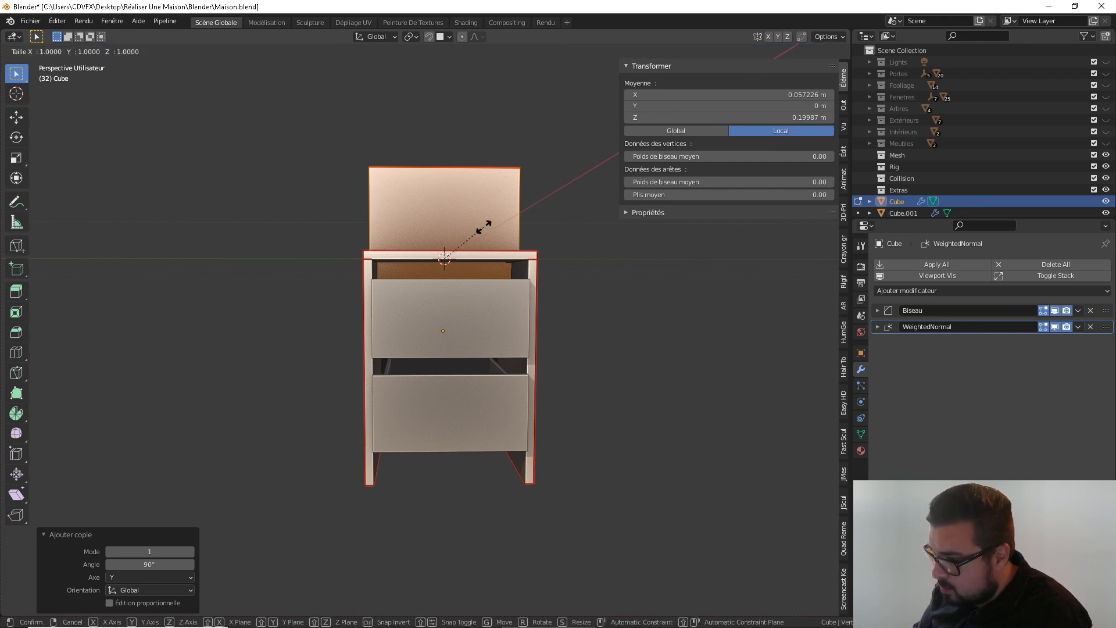
pyautogui.write('z0.1')
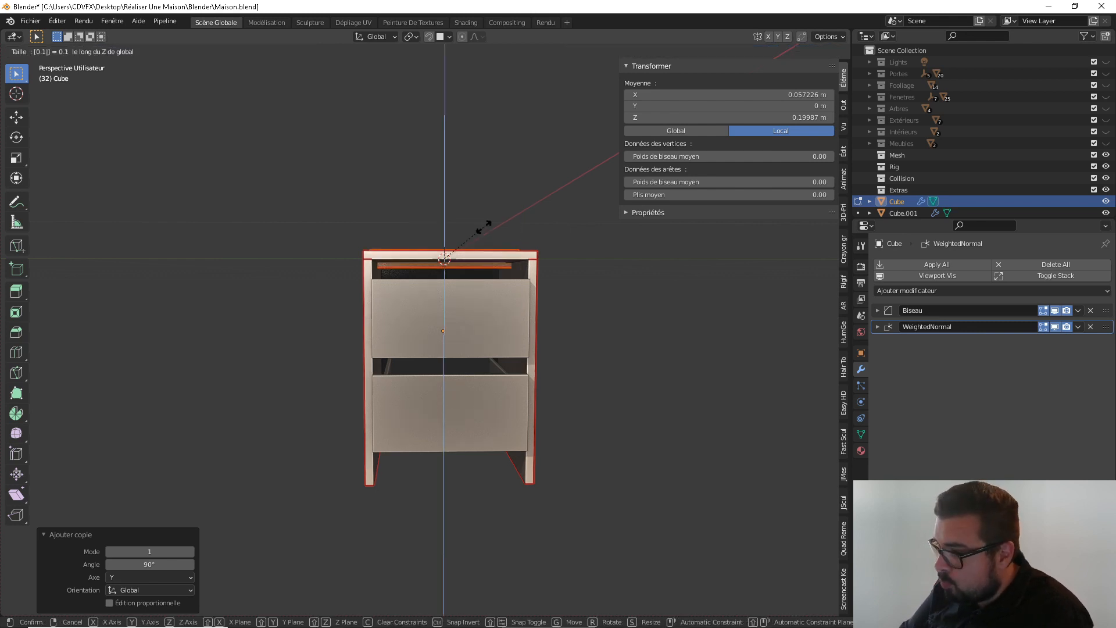
pyautogui.press('Return')
pyautogui.press('g')
pyautogui.press('x')
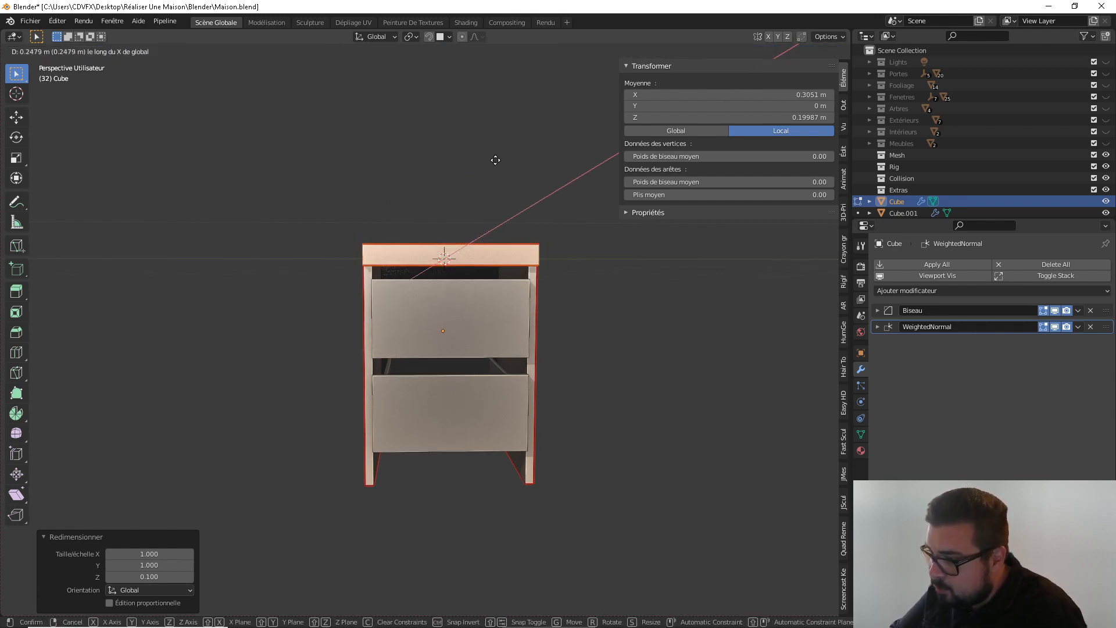
pyautogui.click(493, 184)
# Scale the rotated top panel copy to 0.92 along Y
pyautogui.press('s')
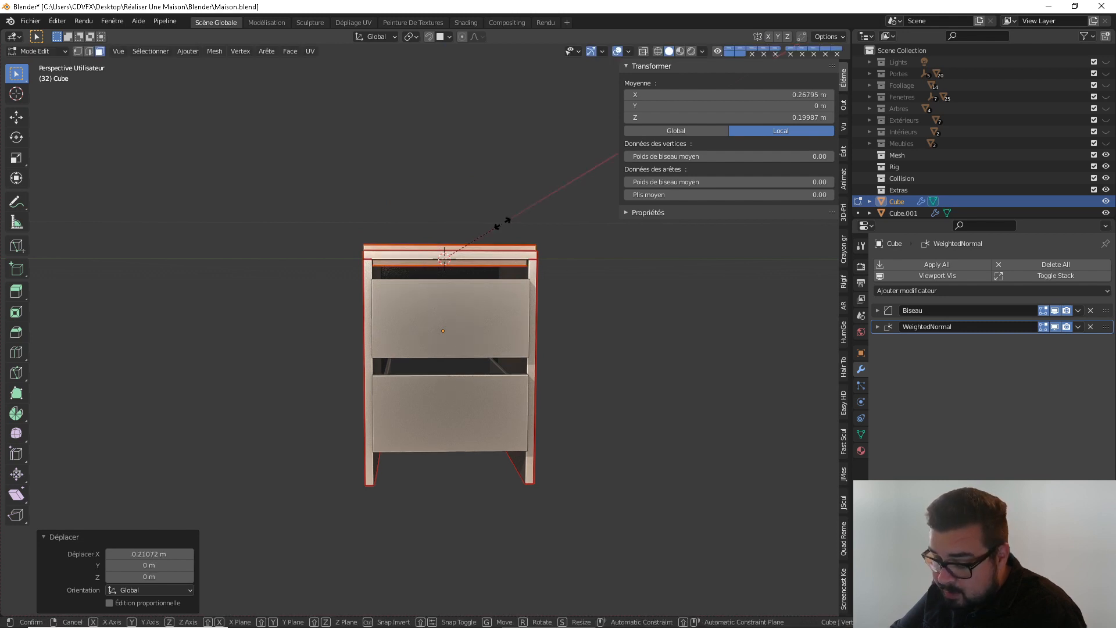
pyautogui.press('y')
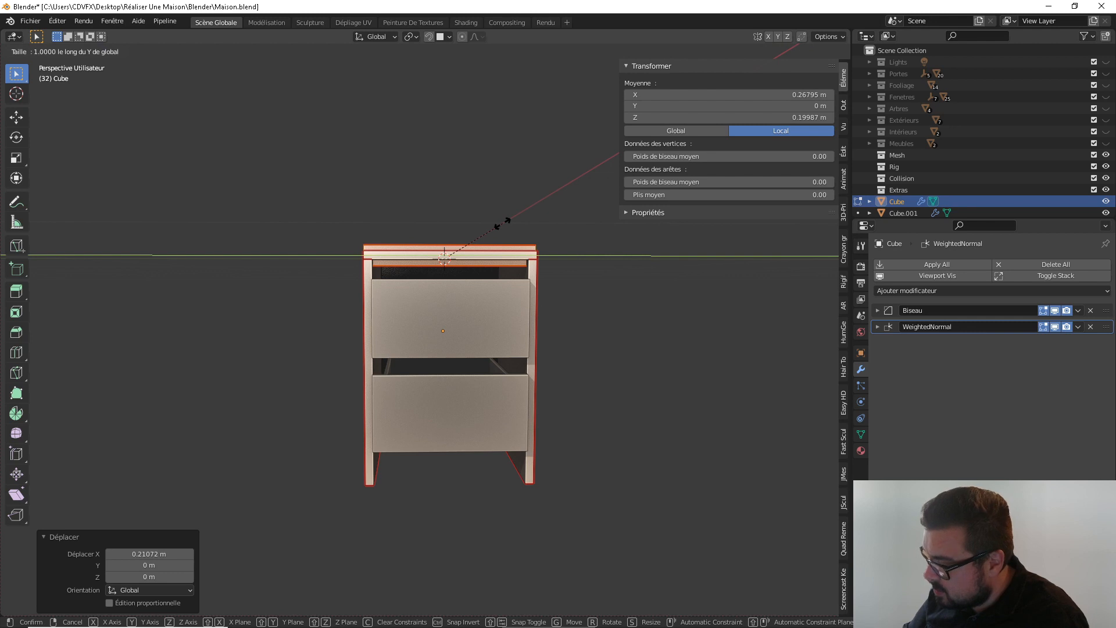
pyautogui.write('0.02')
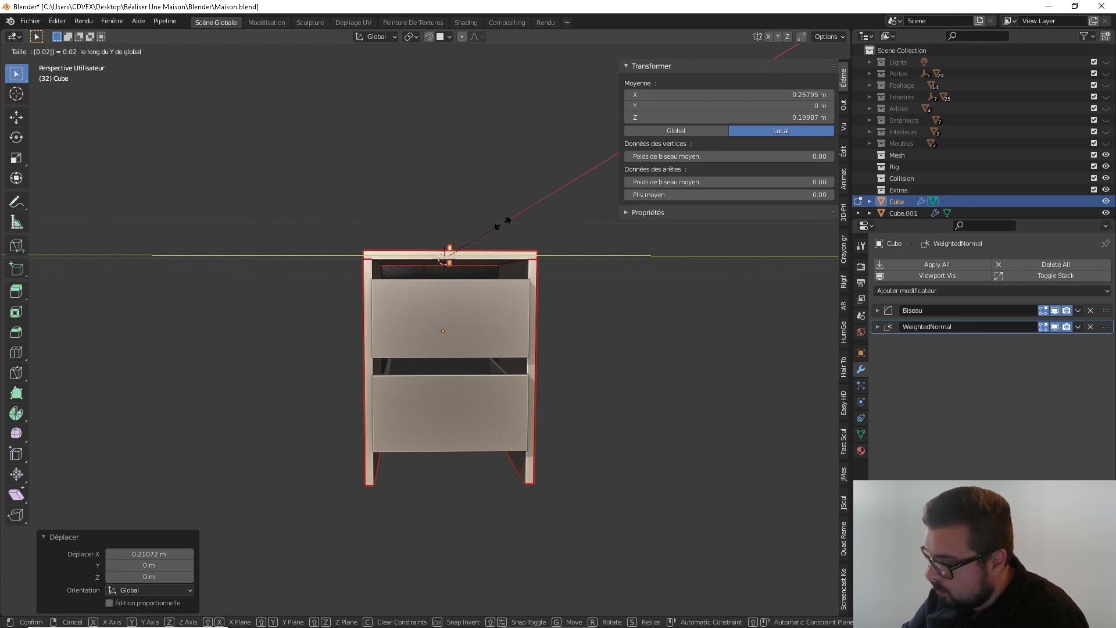
pyautogui.press('BackSpace')
pyautogui.press('BackSpace')
pyautogui.press('BackSpace')
pyautogui.press('BackSpace')
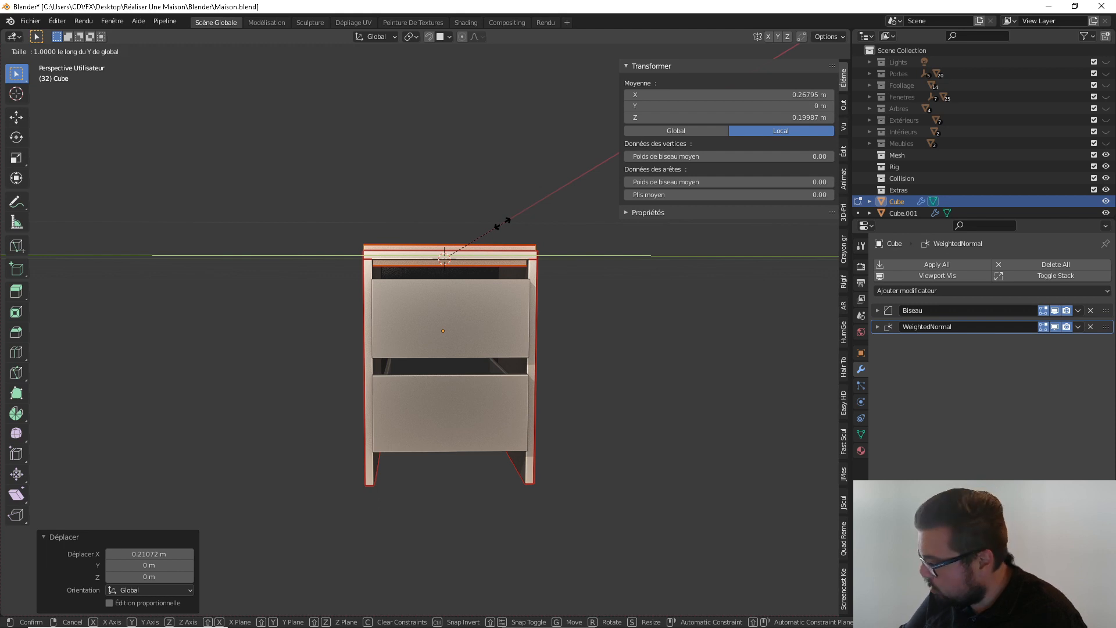
pyautogui.write('0.95')
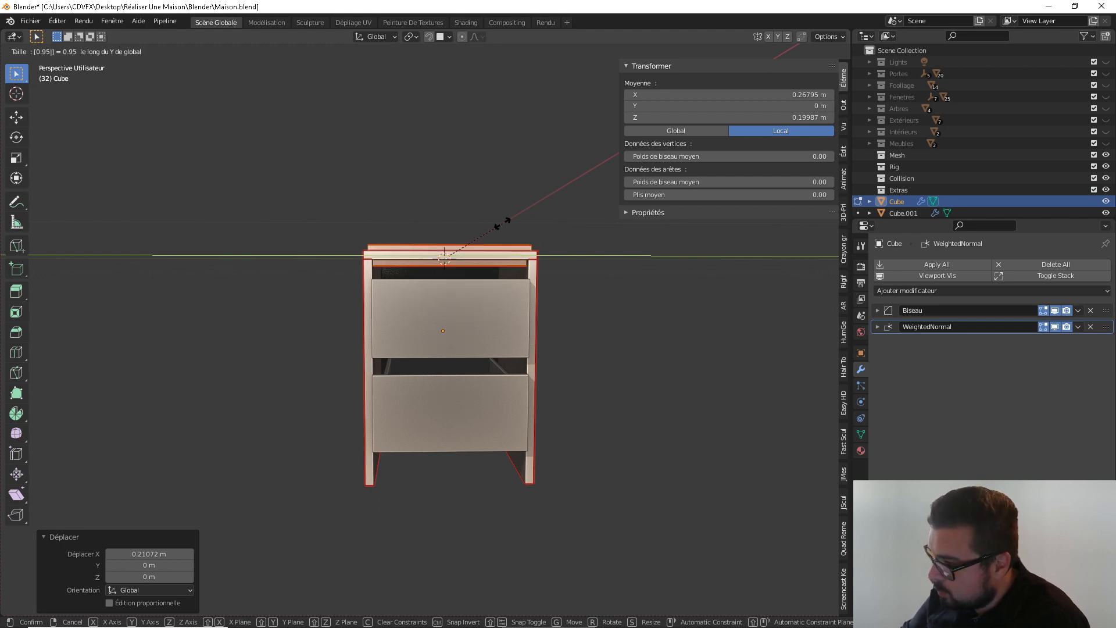
pyautogui.press('BackSpace')
pyautogui.press('BackSpace')
pyautogui.press('BackSpace')
pyautogui.press('BackSpace')
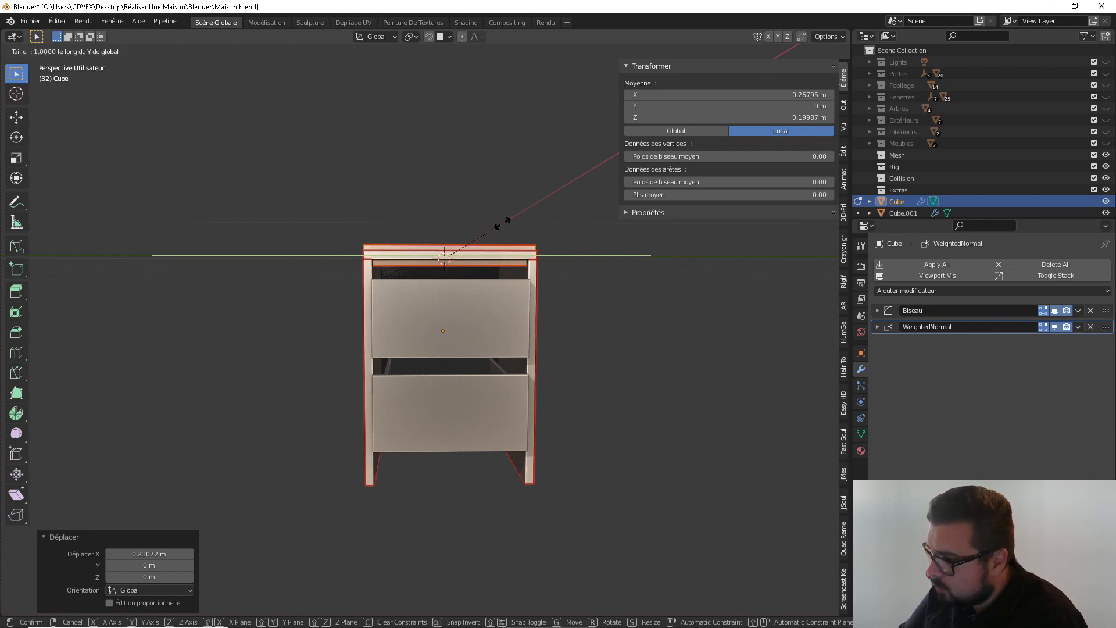
pyautogui.write('0.96')
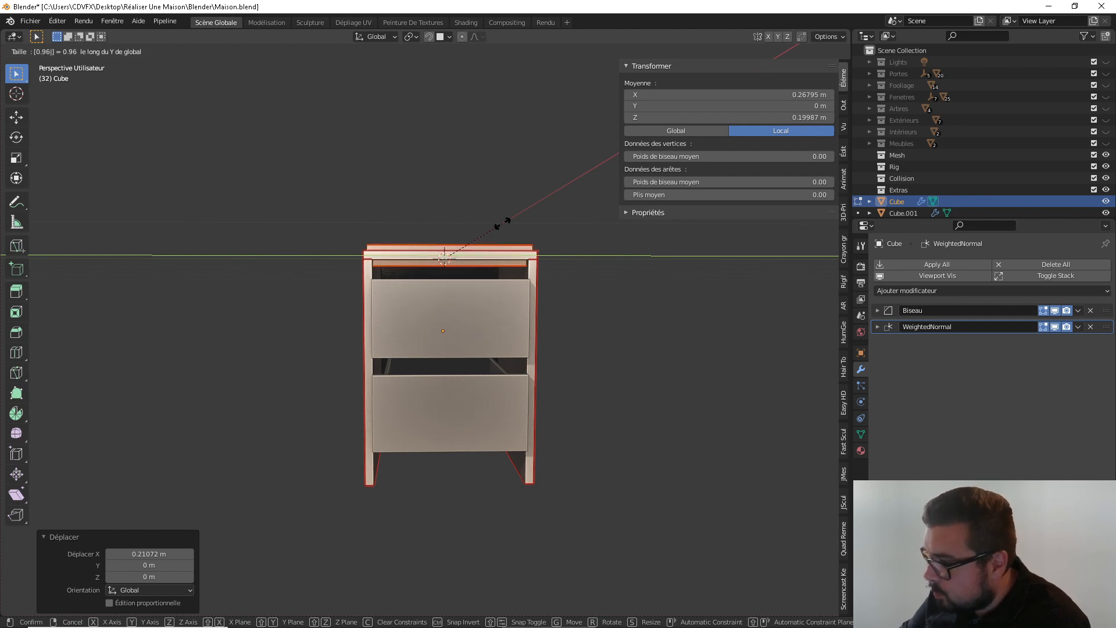
pyautogui.press('BackSpace')
pyautogui.press('BackSpace')
pyautogui.press('BackSpace')
pyautogui.press('BackSpace')
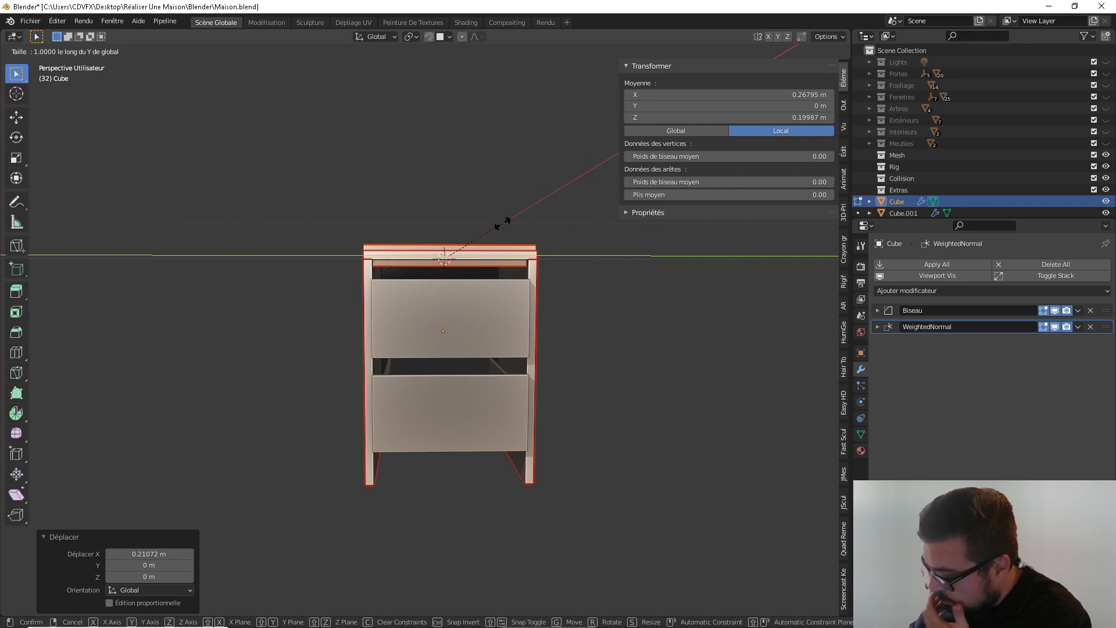
pyautogui.write('0.92')
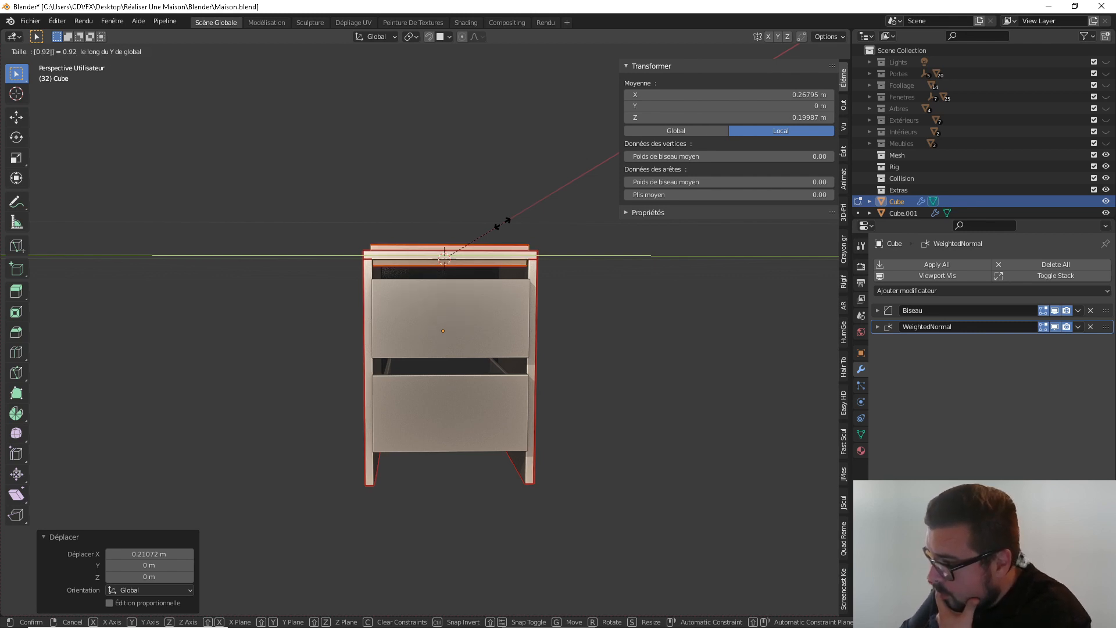
pyautogui.press('Return')
# Move the crossbar about 0.009 m along X toward the body's front
pyautogui.press('g')
pyautogui.press('x')
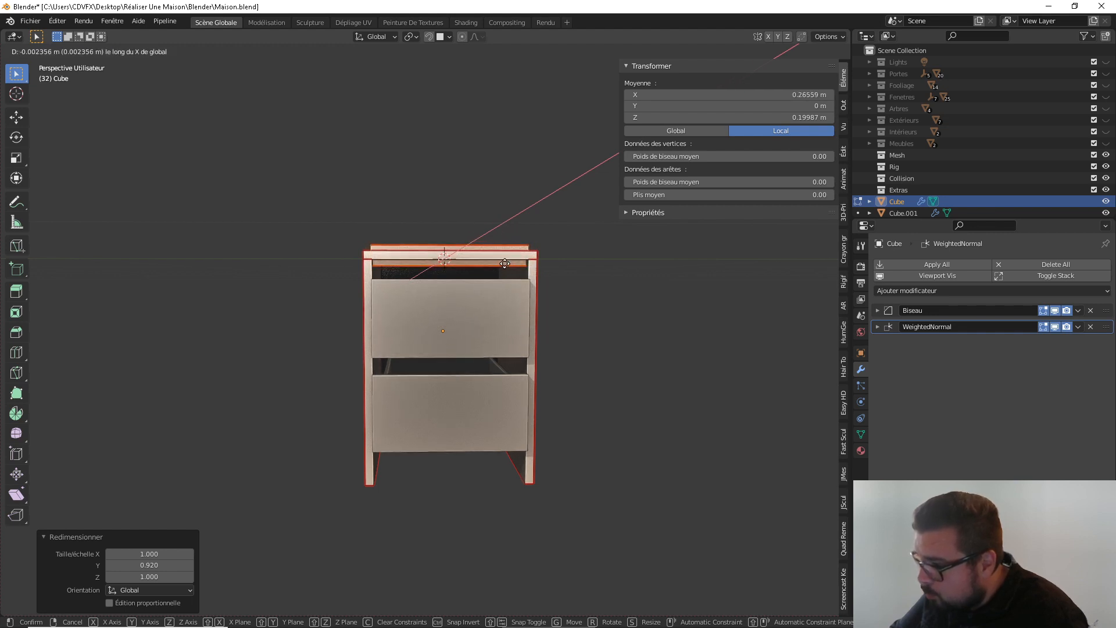
pyautogui.click(537, 278)
# Narrow the crossbar between the side panels by scaling it to about 0.976 along Y
pyautogui.scroll(2, 542, 282)
pyautogui.scroll(3, 542, 282)
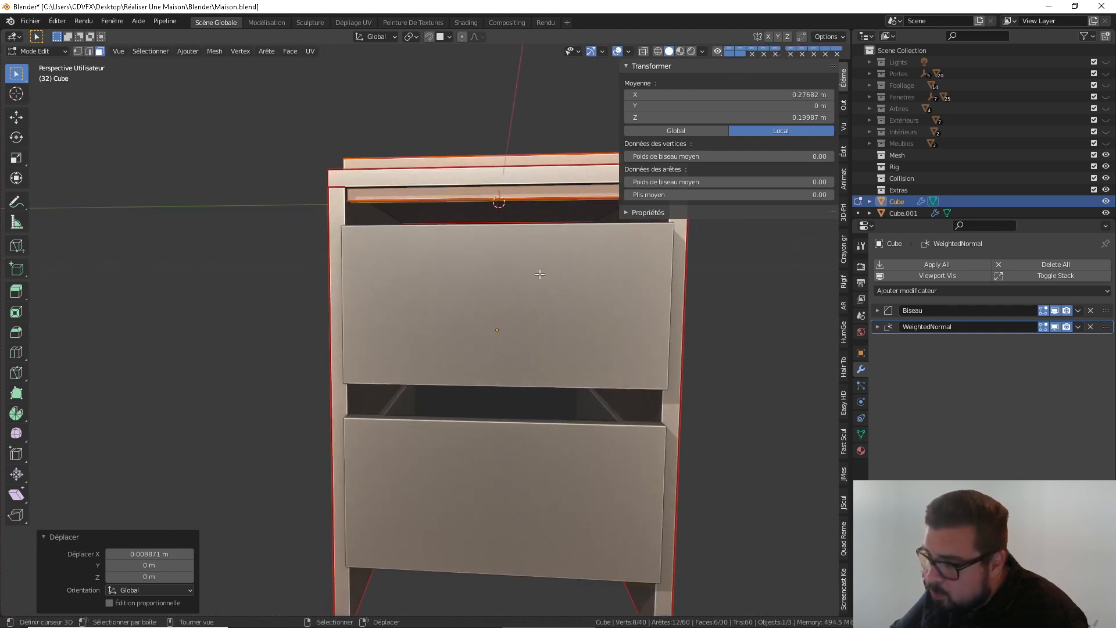
pyautogui.moveTo(498, 362); pyautogui.dragTo(473, 393, button='middle')
pyautogui.press('s')
pyautogui.press('y')
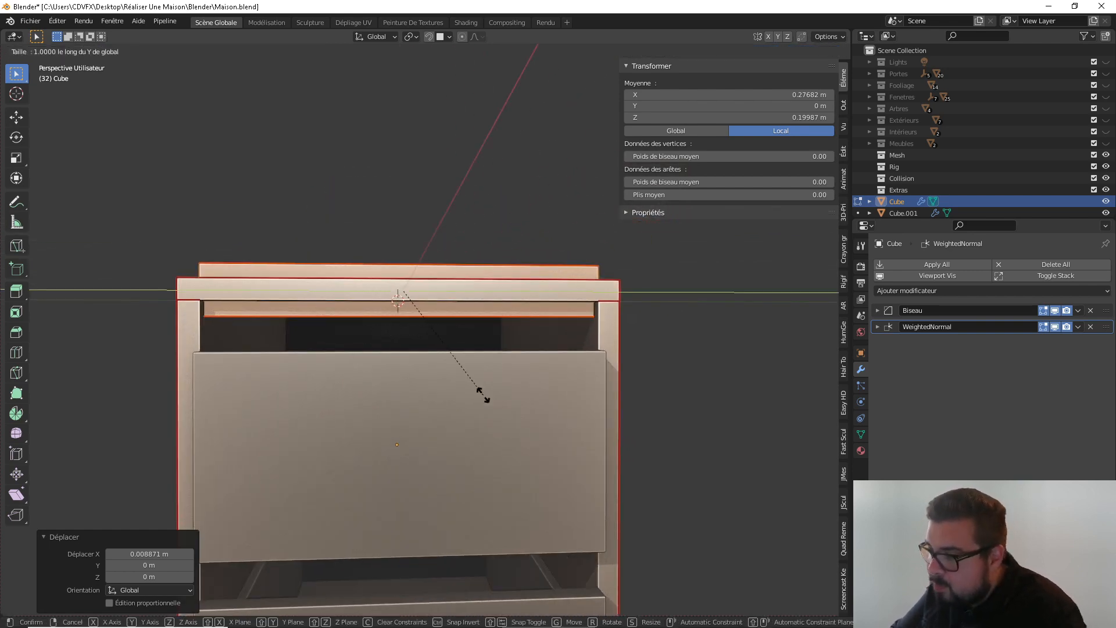
pyautogui.click(458, 374)
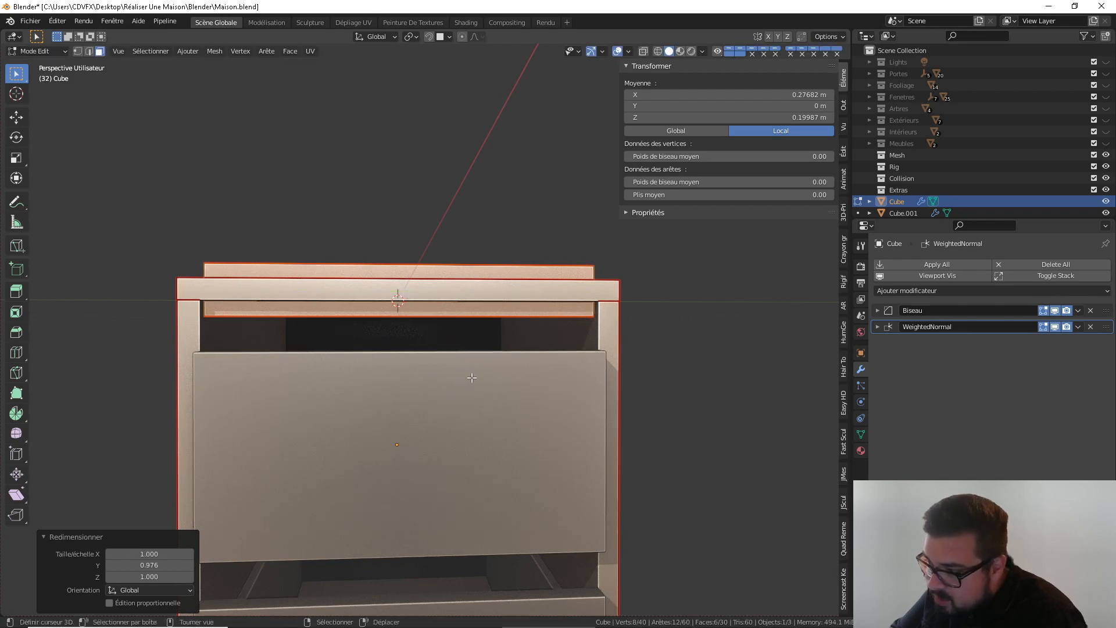
# Show the nightstand in right orthographic wireframe with X-ray and fine-tune the crossbar's Y scale against the side panel's inner edge
pyautogui.press('KP_3')
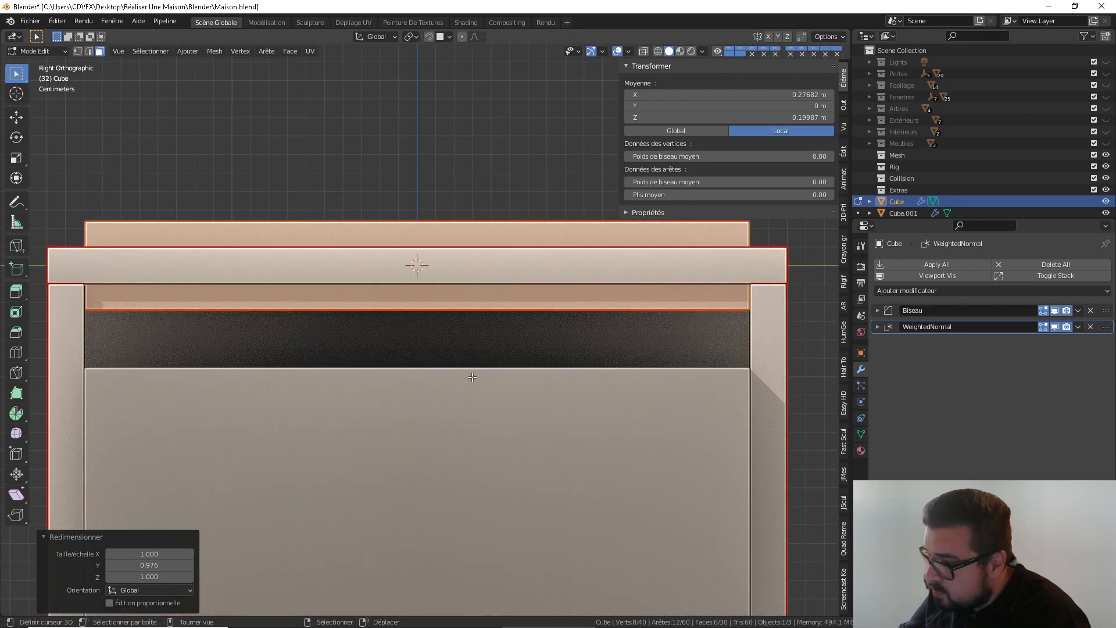
pyautogui.click(643, 52)
pyautogui.click(659, 51)
pyautogui.scroll(5, 734, 343)
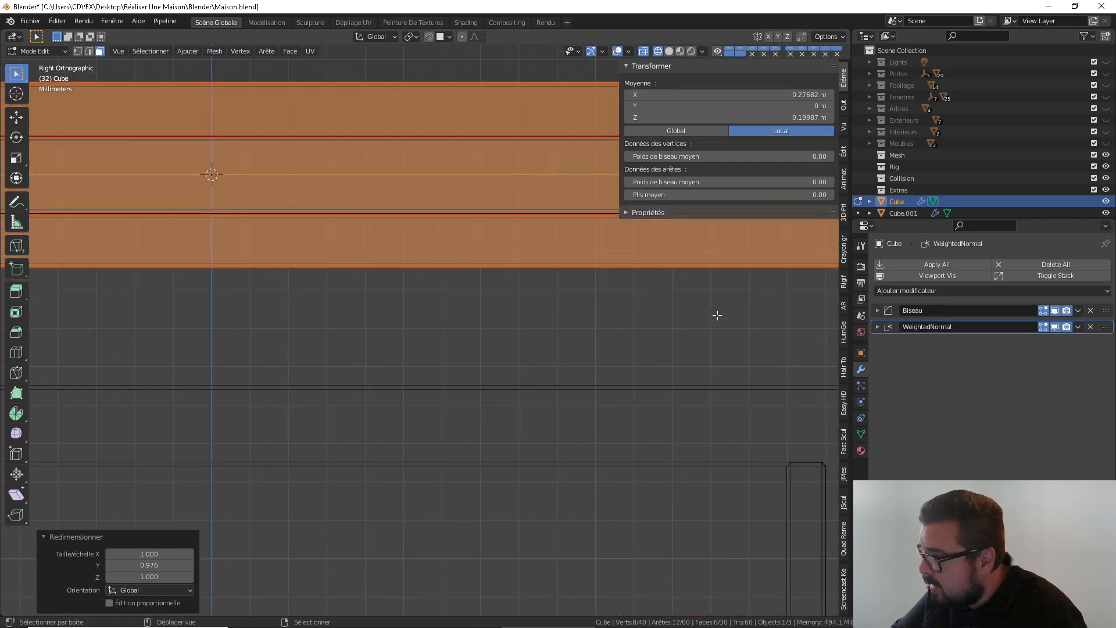
pyautogui.scroll(-1, 717, 314)
pyautogui.scroll(2, 541, 393)
pyautogui.scroll(1, 600, 380)
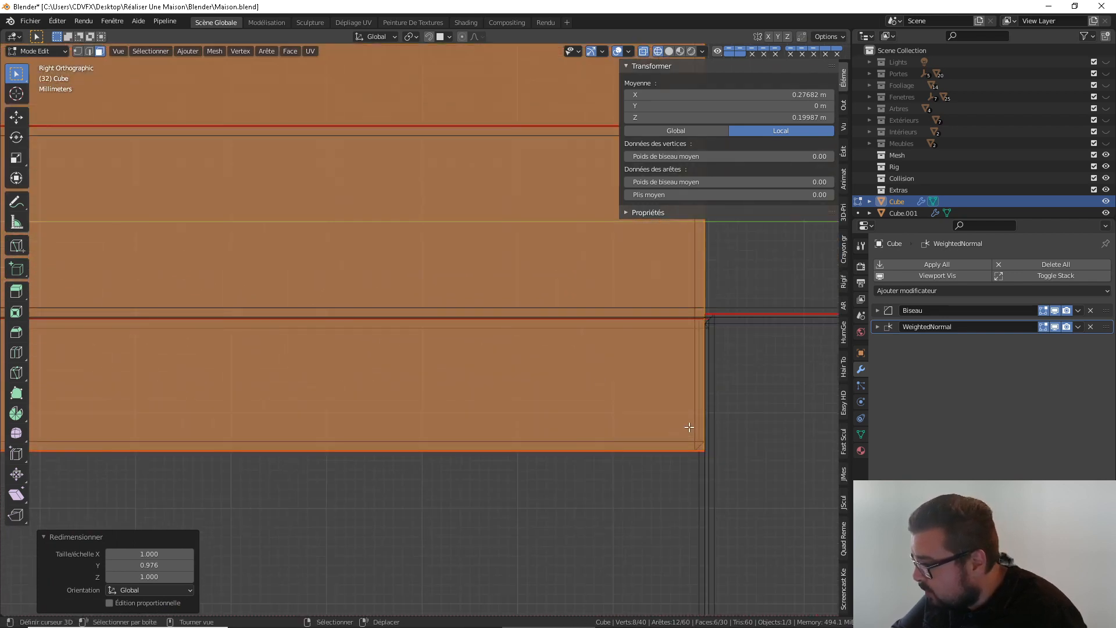
pyautogui.press('s')
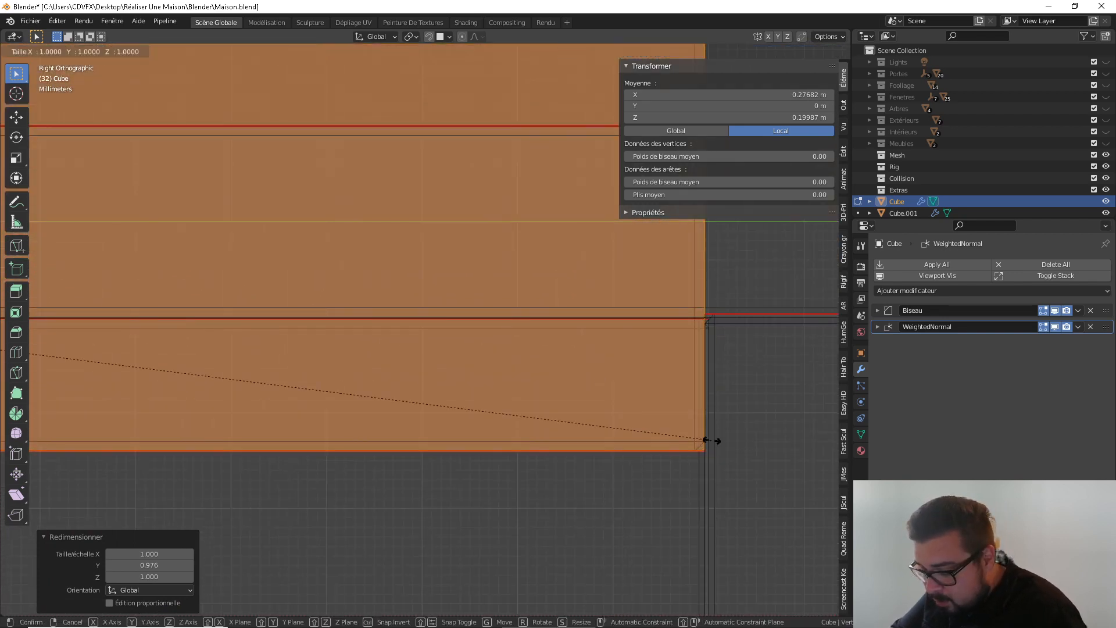
pyautogui.press('x')
pyautogui.press('y')
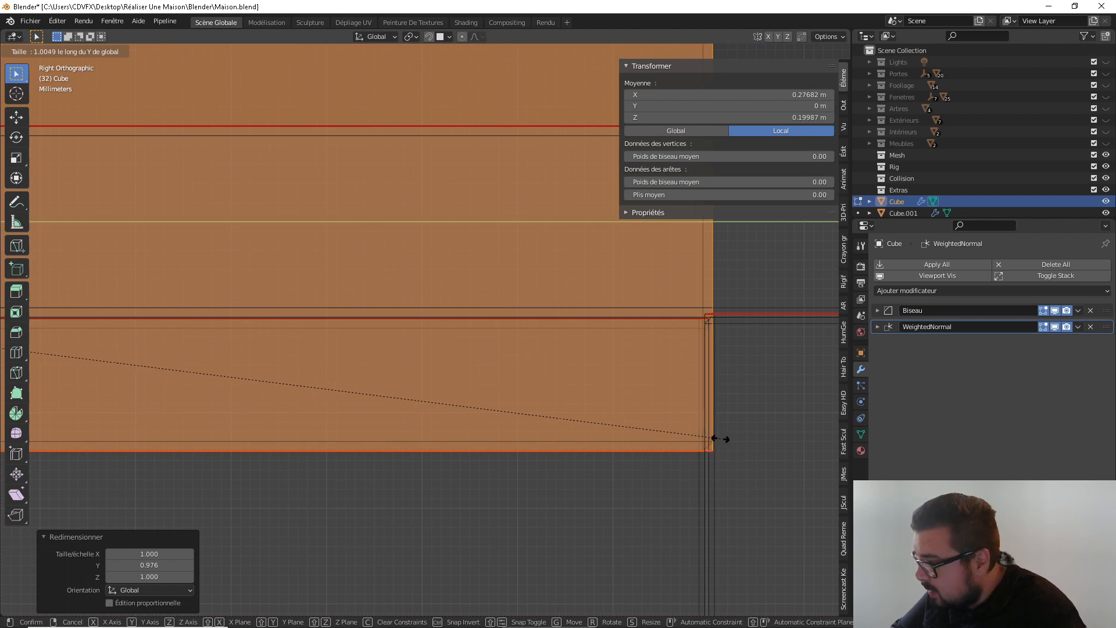
pyautogui.click(640, 432)
# Lower the crossbar about 0.031 m along Z toward the underside of the top panel
pyautogui.keyDown('ctrl'); pyautogui.moveTo(620, 210); pyautogui.dragTo(620, 378, button='middle'); pyautogui.keyUp('ctrl')
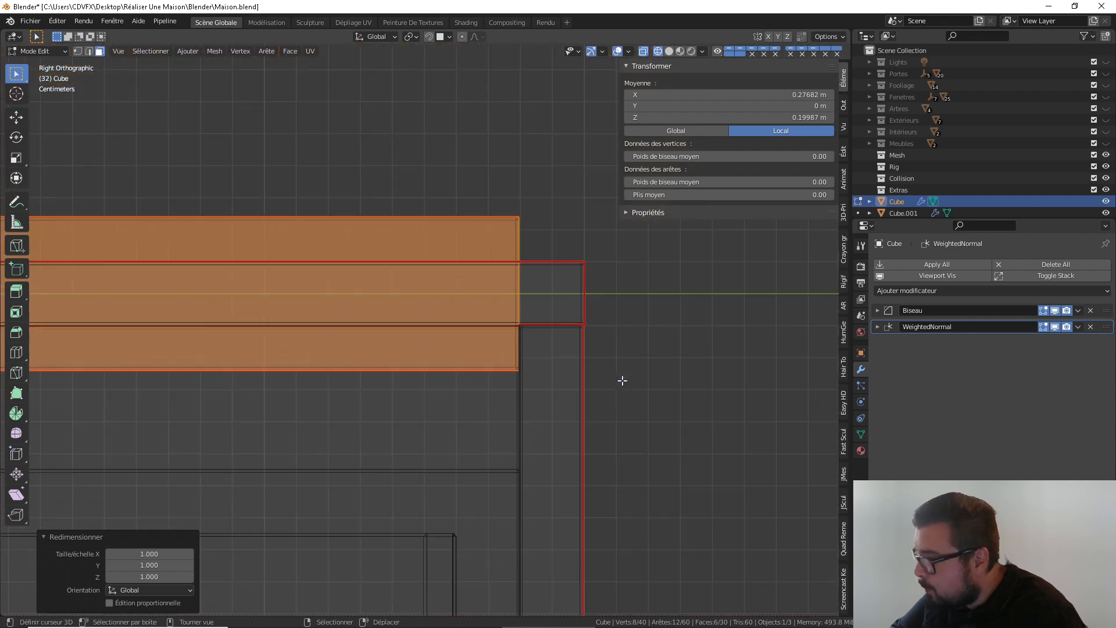
pyautogui.keyDown('shift'); pyautogui.moveTo(382, 330); pyautogui.dragTo(575, 316, button='middle'); pyautogui.keyUp('shift')
pyautogui.press('g')
pyautogui.press('z')
pyautogui.press('z')
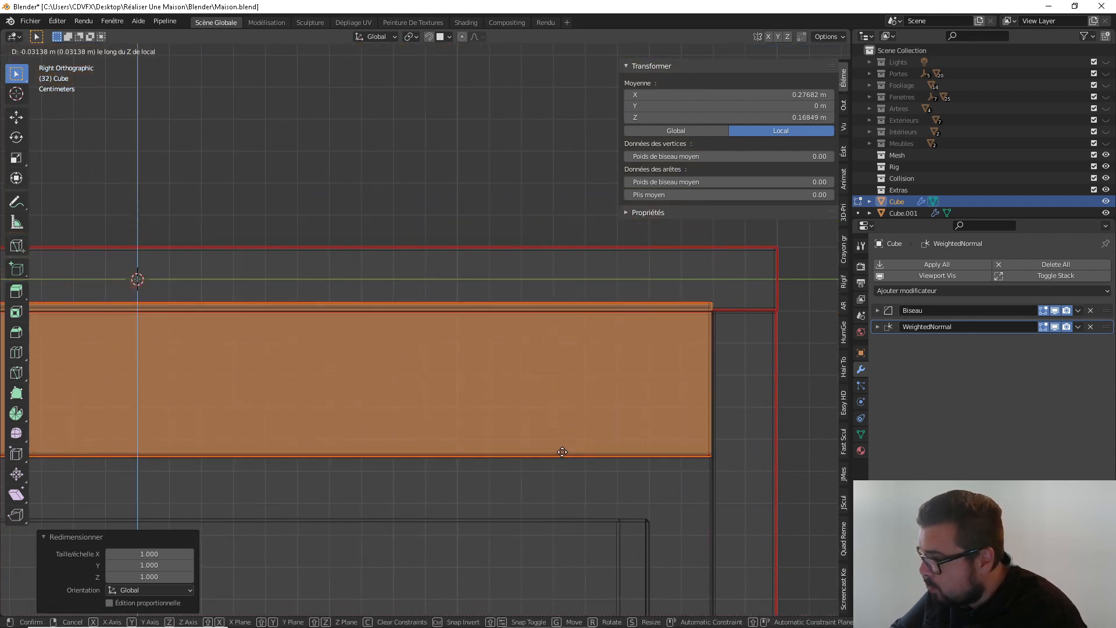
pyautogui.click(562, 452)
# Scale the crossbar to about 0.945 along Z and lower it about 0.0014 m to sit flush under the top panel
pyautogui.keyDown('shift'); pyautogui.moveTo(570, 428); pyautogui.dragTo(655, 387, button='middle'); pyautogui.keyUp('shift')
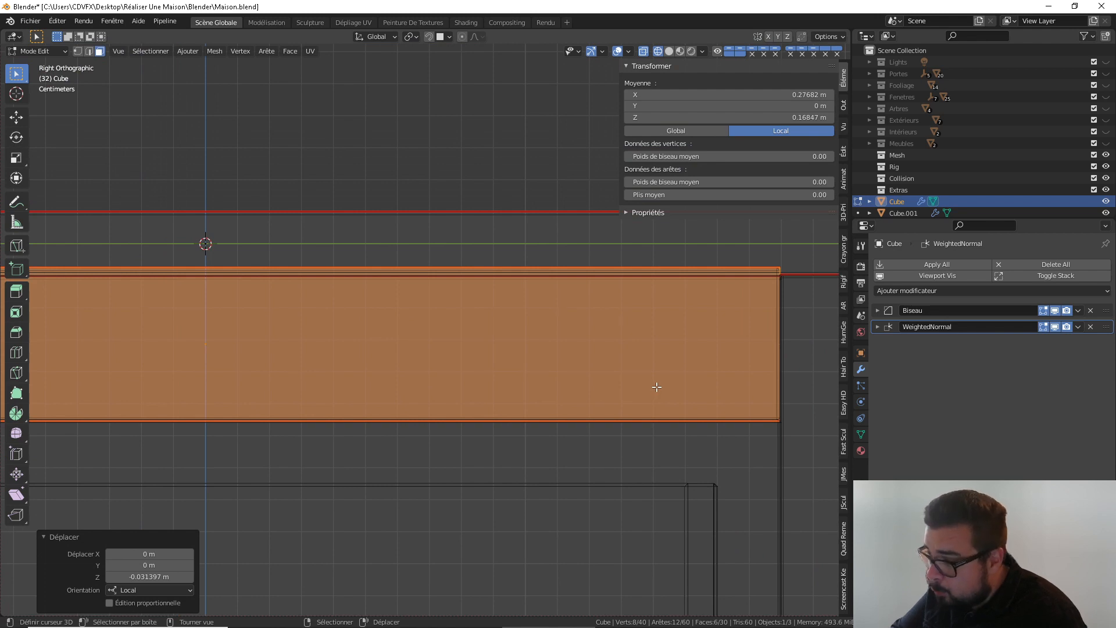
pyautogui.press('s')
pyautogui.press('z')
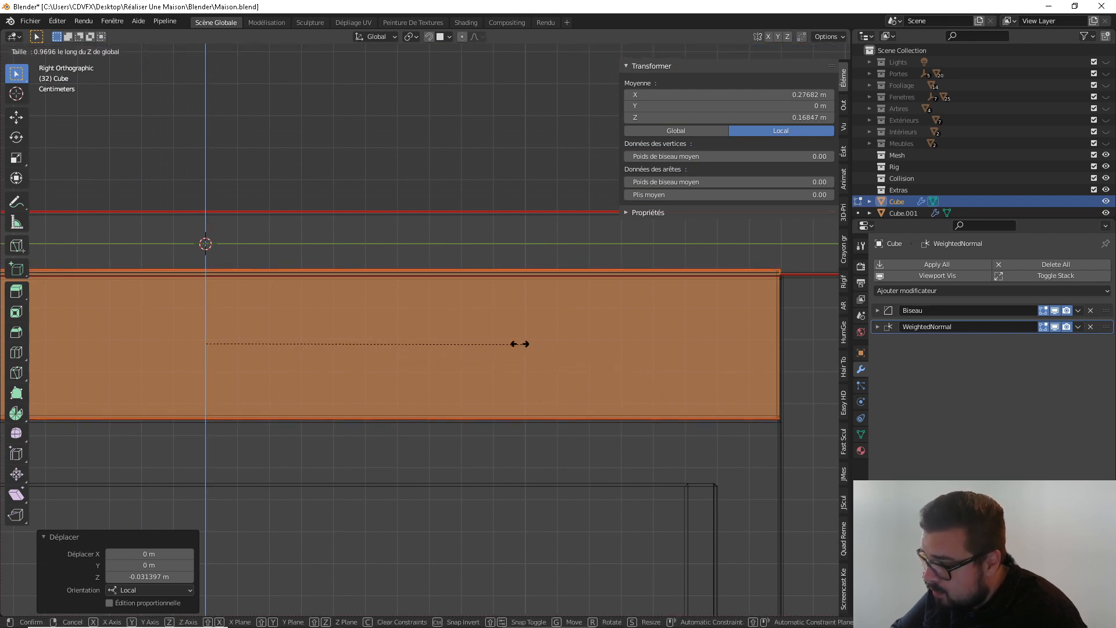
pyautogui.click(416, 329)
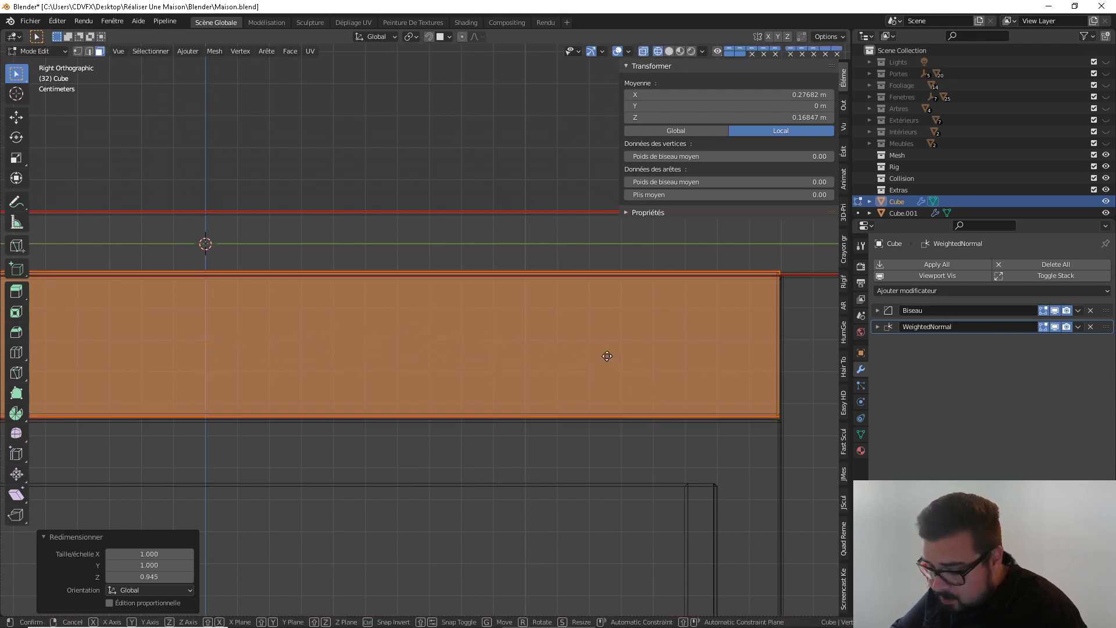
pyautogui.press('z')
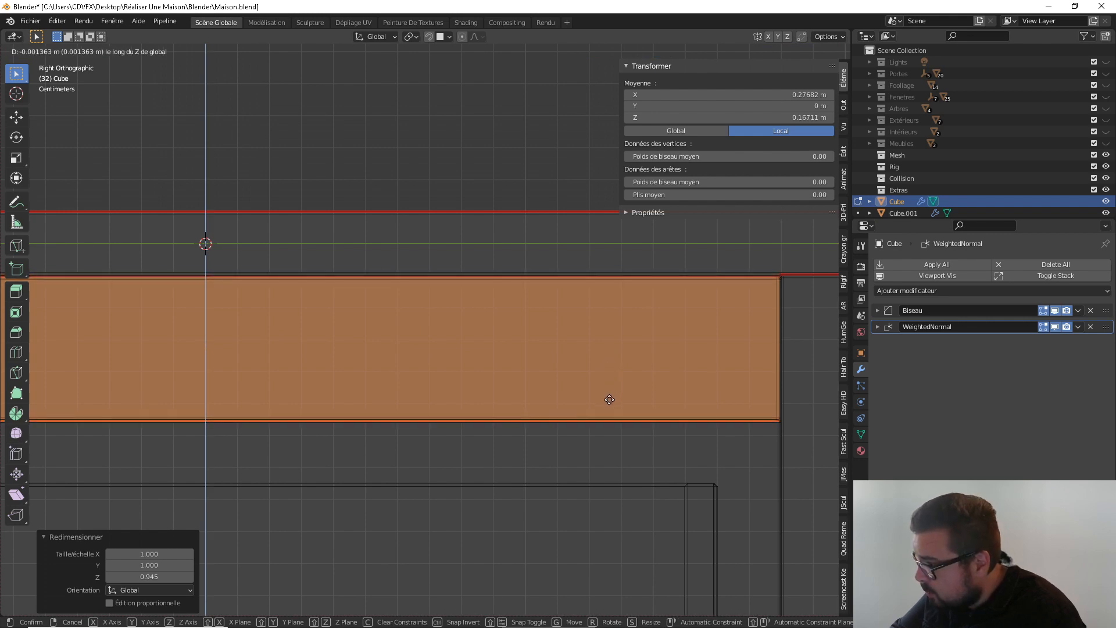
pyautogui.click(609, 399)
# Move the crossbar about 0.011 m along X to line up with the front edge of the body
pyautogui.scroll(-3, 560, 373)
pyautogui.moveTo(449, 361); pyautogui.dragTo(480, 366, button='middle')
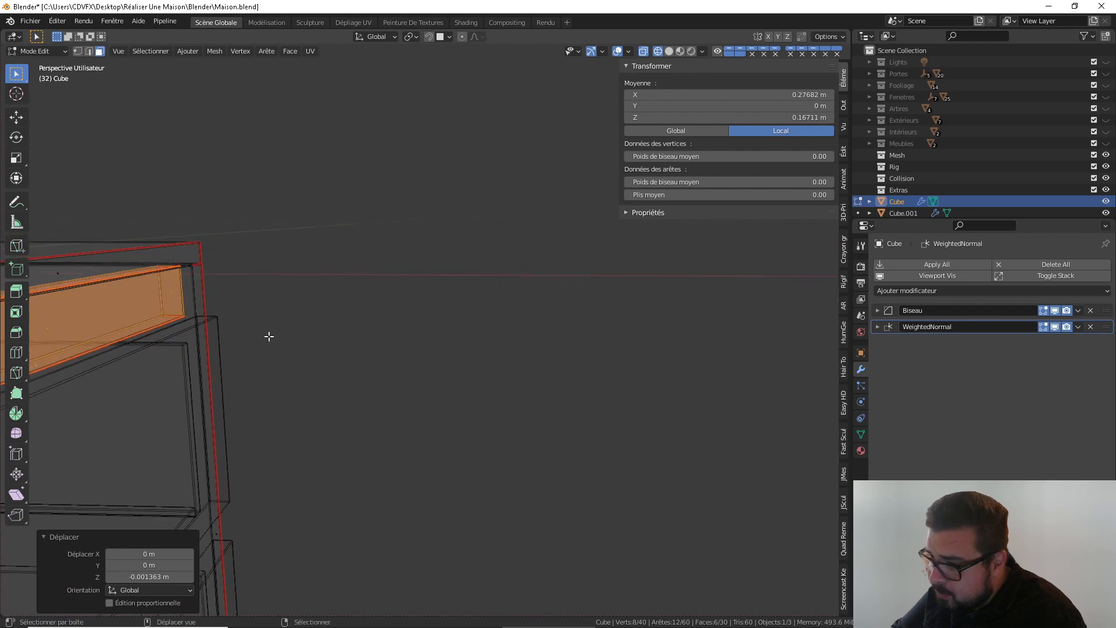
pyautogui.keyDown('shift'); pyautogui.moveTo(145, 308); pyautogui.dragTo(332, 293, button='middle'); pyautogui.keyUp('shift')
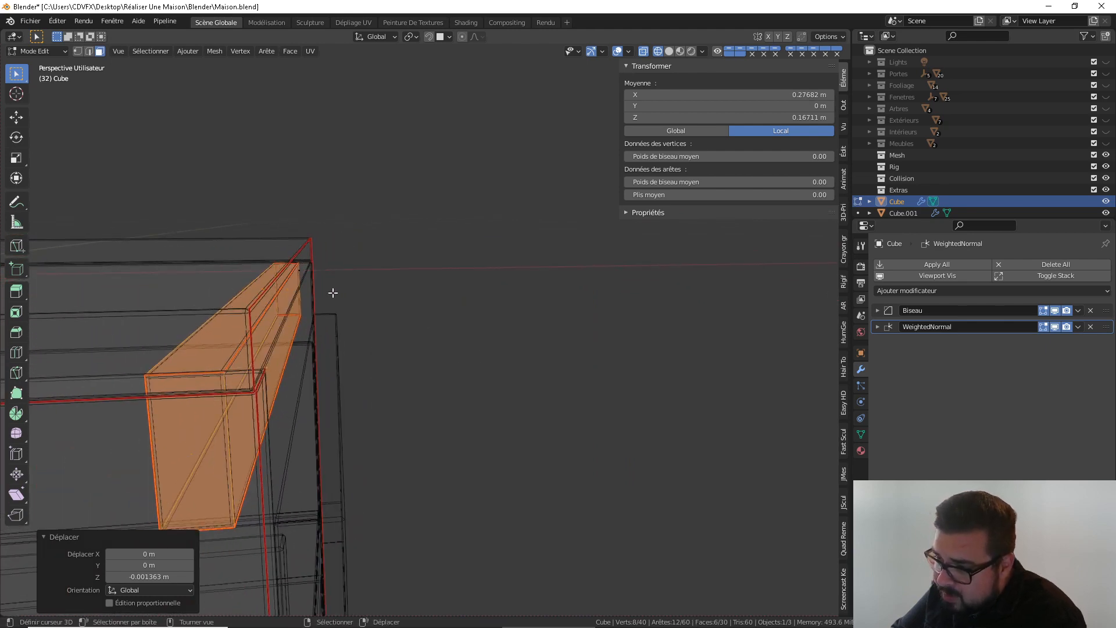
pyautogui.press('3')
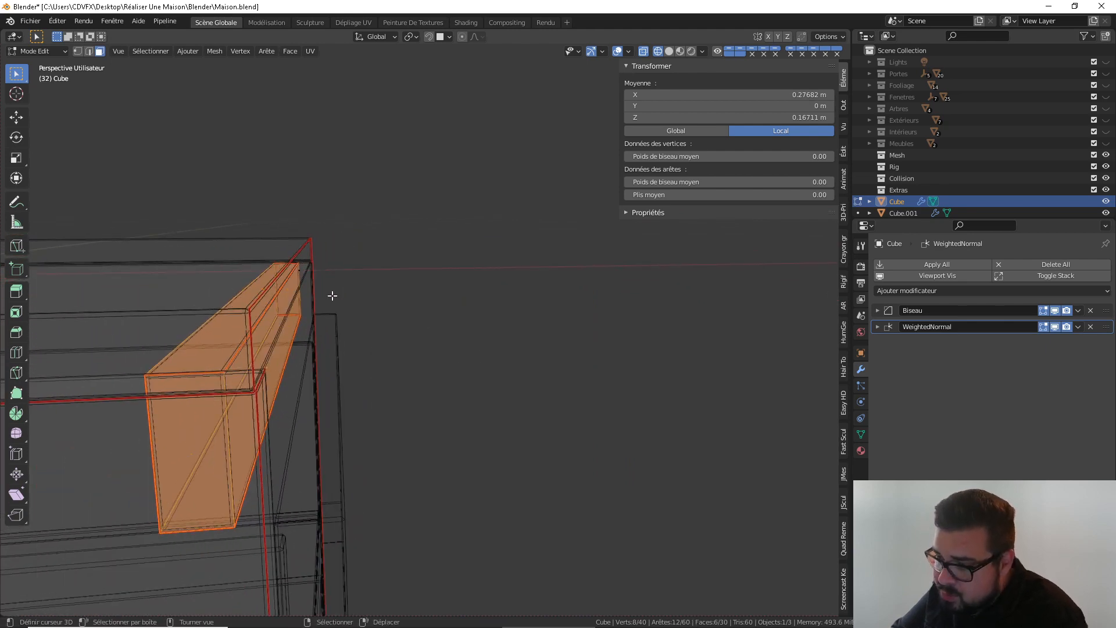
pyautogui.press('x')
pyautogui.press('Escape')
pyautogui.press('g')
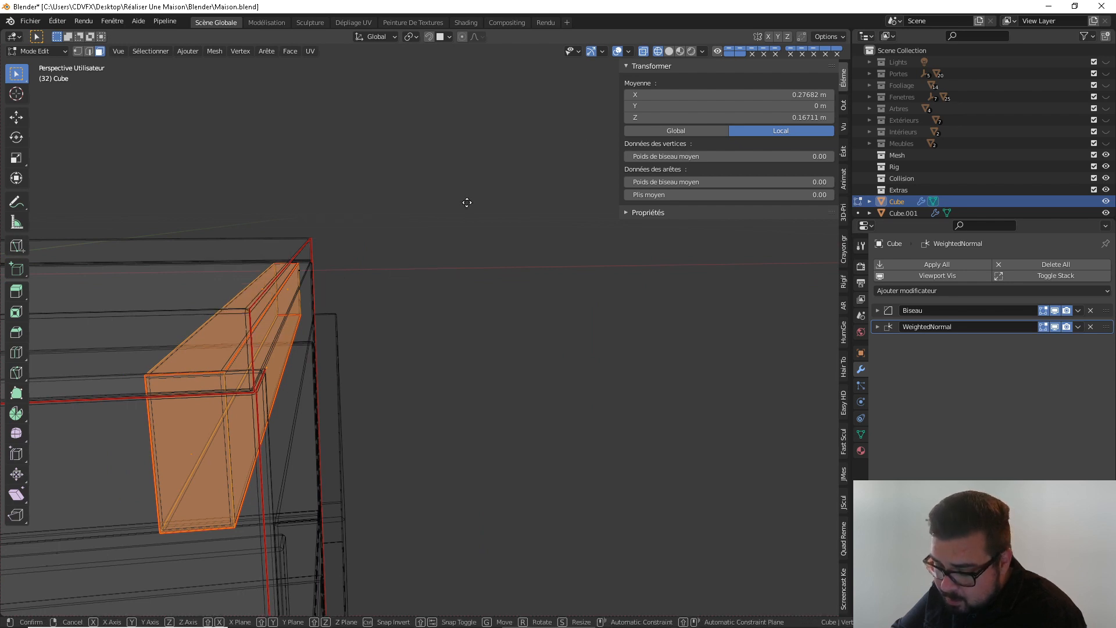
pyautogui.press('x')
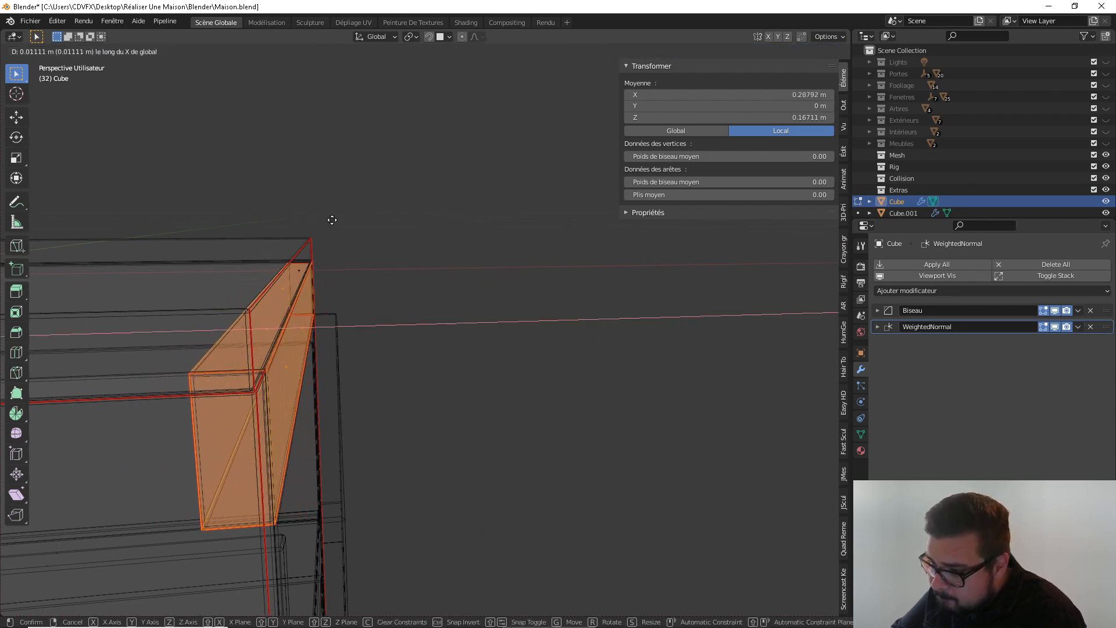
pyautogui.click(330, 220)
# Nudge the crossbar back about 0.00015 m along X to align it with the side panels' front edge
pyautogui.moveTo(399, 229); pyautogui.dragTo(352, 225, button='middle')
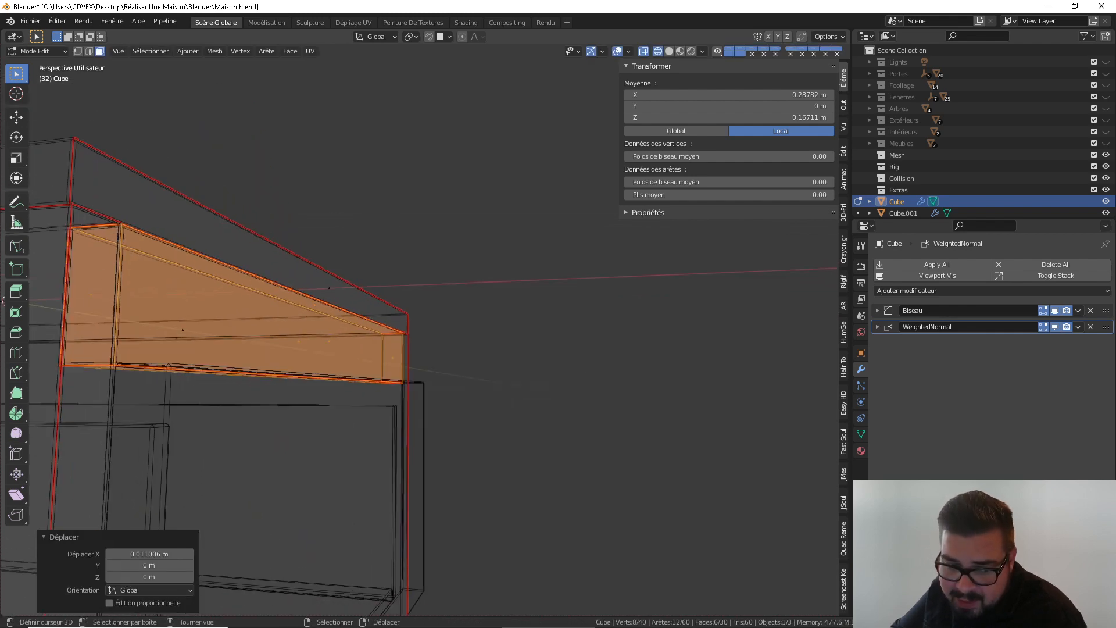
pyautogui.moveTo(99, 297); pyautogui.dragTo(216, 302, button='middle')
pyautogui.press('g')
pyautogui.press('x')
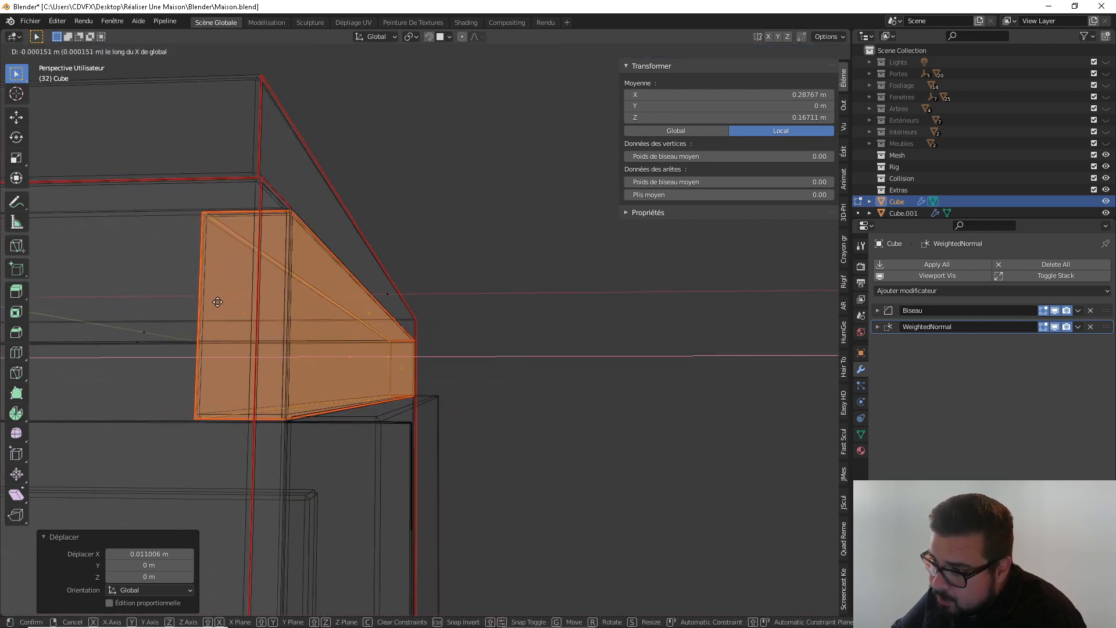
pyautogui.click(217, 301)
# Return to the right orthographic view of the nightstand and switch to solid shading with X-ray kept on
pyautogui.moveTo(285, 298); pyautogui.dragTo(256, 329, button='middle')
pyautogui.scroll(-3, 366, 347)
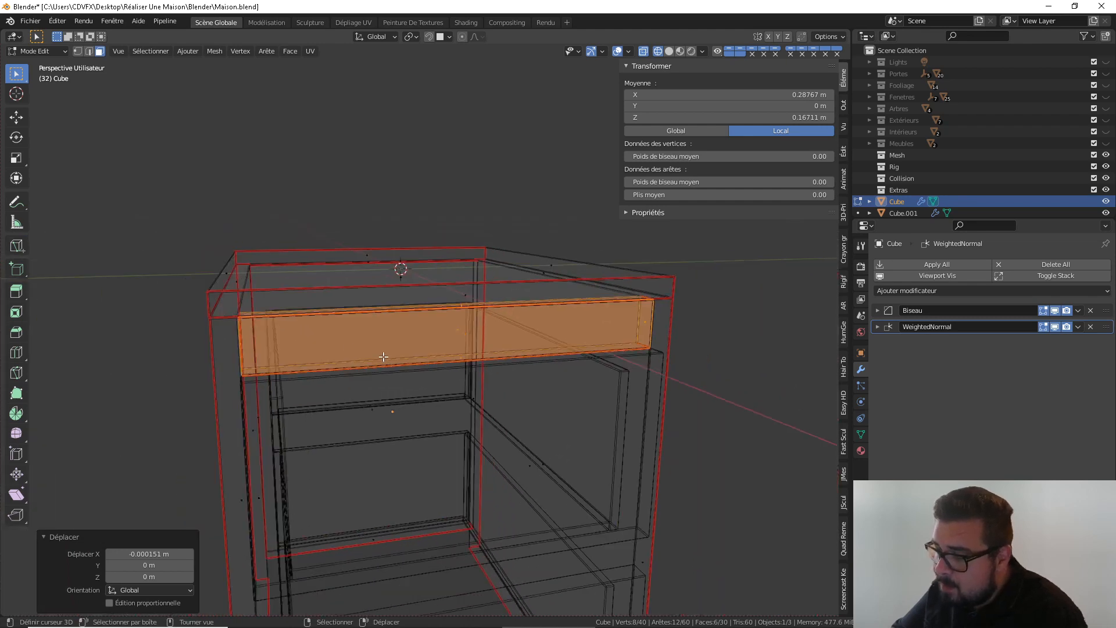
pyautogui.press('KP_1')
pyautogui.press('KP_3')
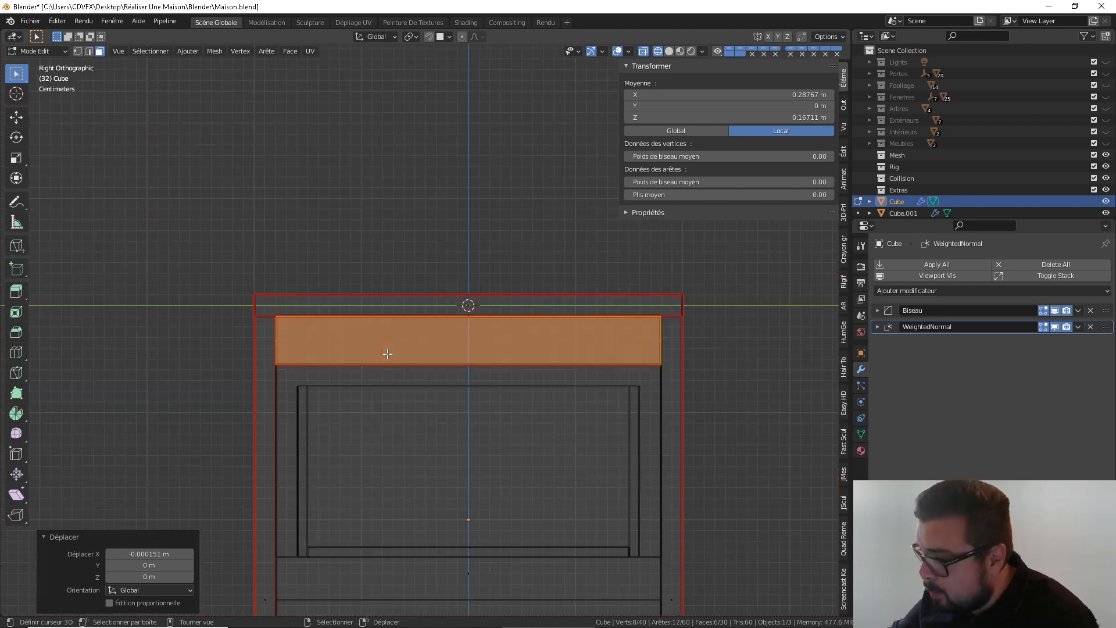
pyautogui.keyDown('shift'); pyautogui.moveTo(456, 378); pyautogui.dragTo(464, 264, button='middle'); pyautogui.keyUp('shift')
pyautogui.scroll(1, 581, 203)
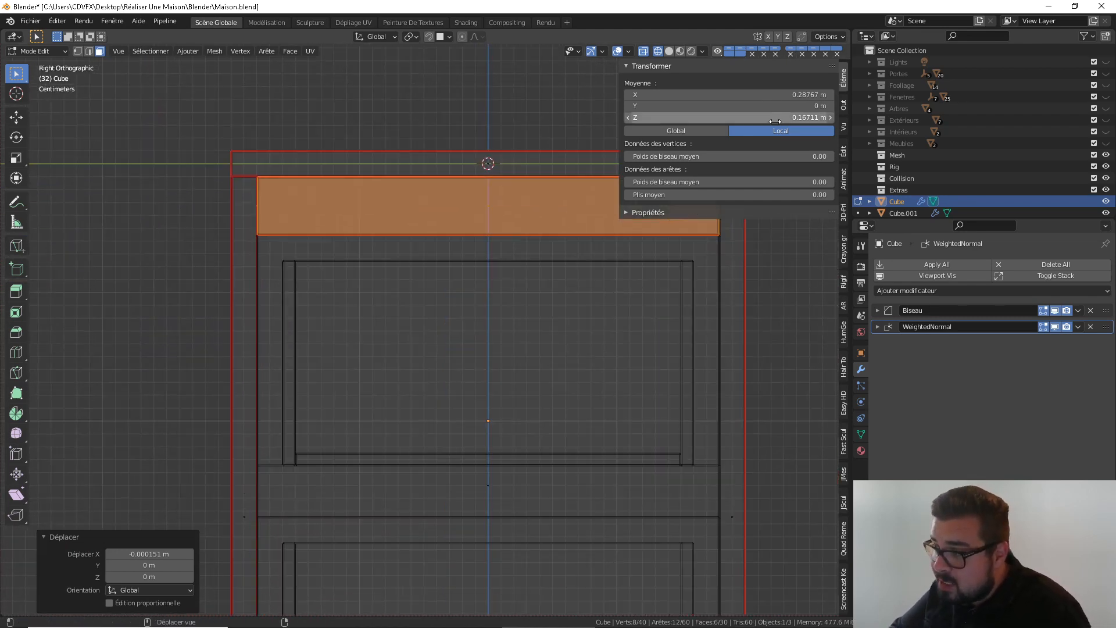
pyautogui.click(668, 51)
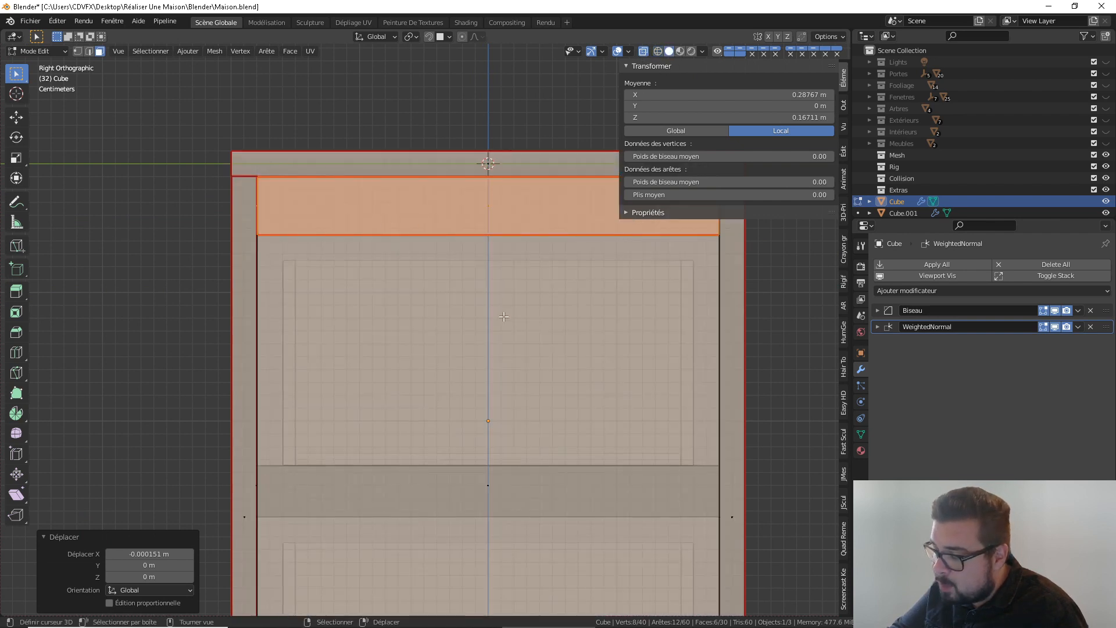
# Duplicate the top crossbar and move the copy about 0.224 m down along Z, between the two drawers
pyautogui.scroll(-3, 504, 316)
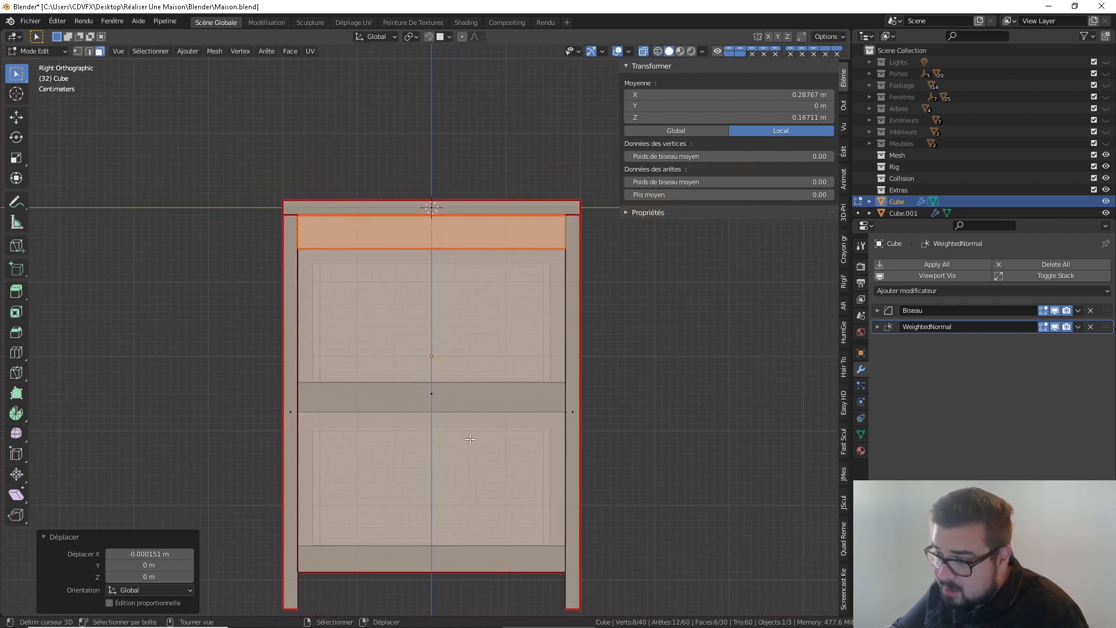
pyautogui.hotkey('ctrl', 'r')
pyautogui.click(480, 426)
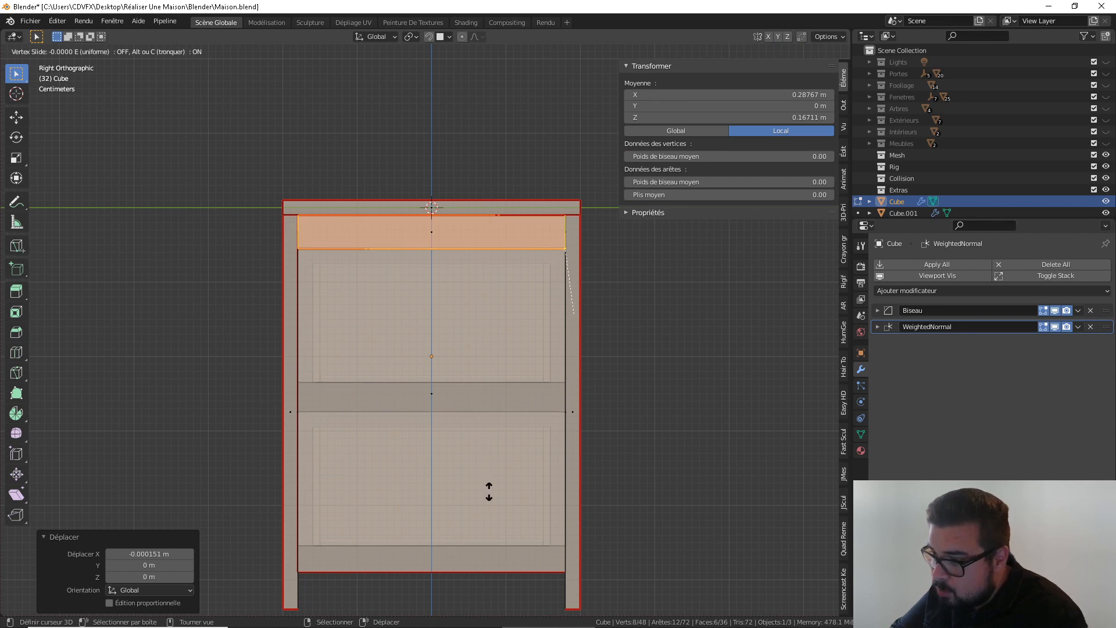
pyautogui.click(488, 491)
pyautogui.hotkey('shift', 'd')
pyautogui.press('z')
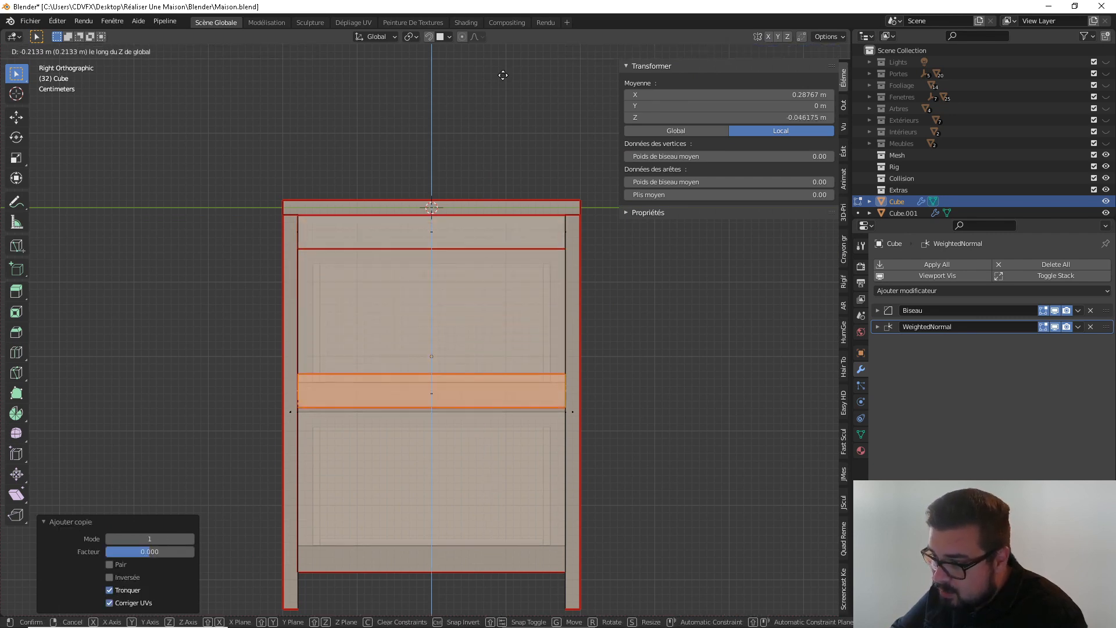
pyautogui.click(499, 116)
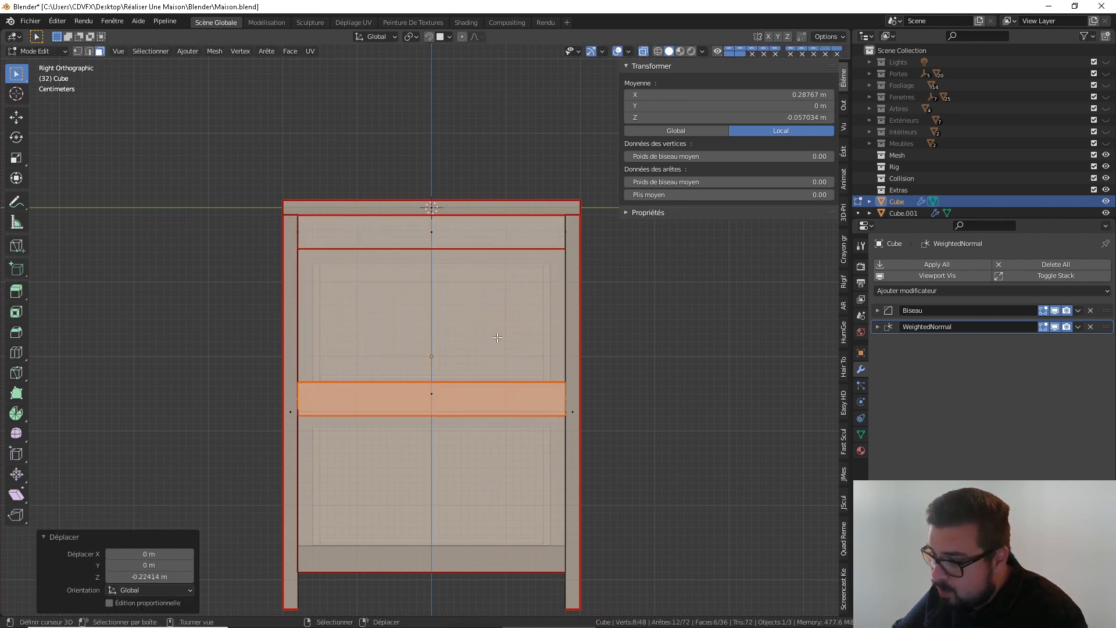
# Switch to wireframe shading with X-ray off at the upper corner of the middle crossbar
pyautogui.scroll(5, 498, 338)
pyautogui.keyDown('shift'); pyautogui.moveTo(497, 337); pyautogui.dragTo(668, 187, button='middle'); pyautogui.keyUp('shift')
pyautogui.scroll(2, 523, 192)
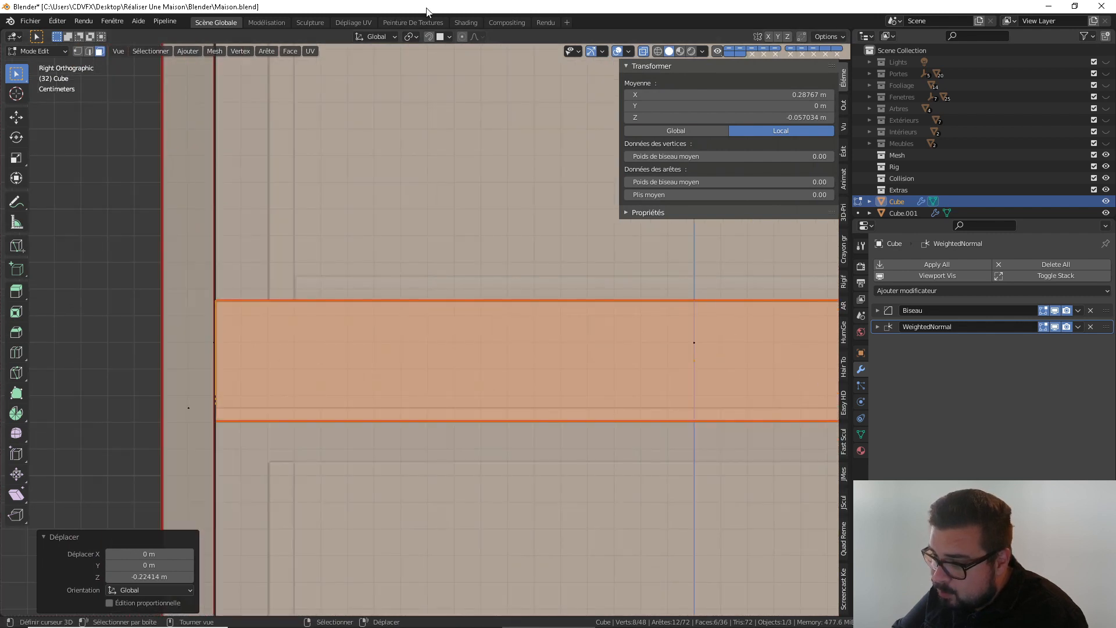
pyautogui.keyDown('shift'); pyautogui.moveTo(375, 226); pyautogui.dragTo(402, 149, button='middle'); pyautogui.keyUp('shift')
pyautogui.click(644, 51)
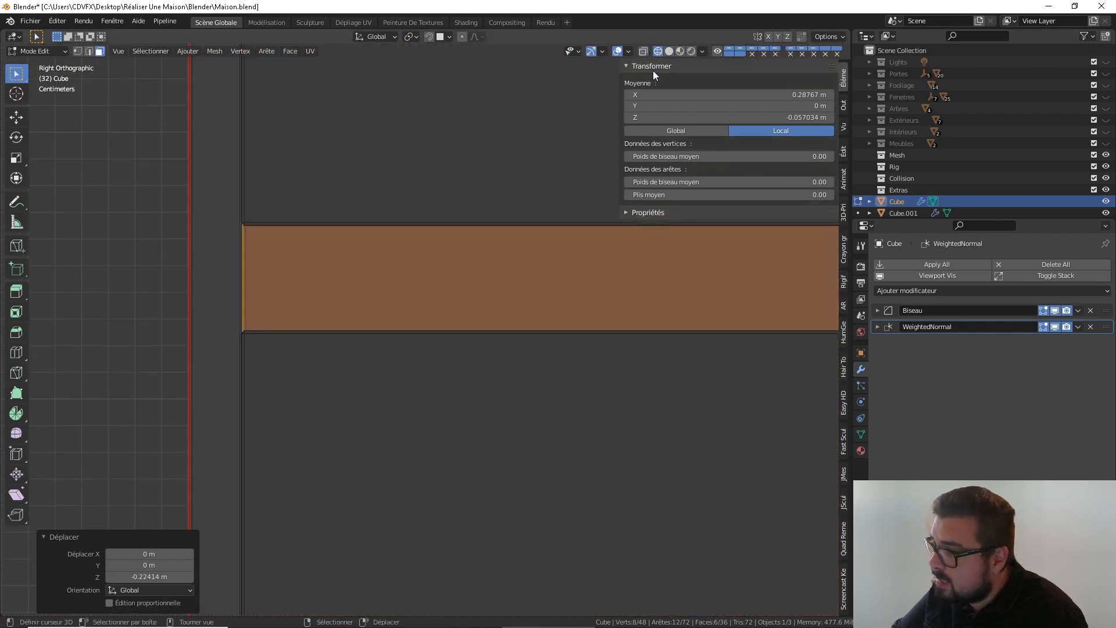
pyautogui.scroll(2, 407, 225)
pyautogui.keyDown('shift'); pyautogui.moveTo(373, 229); pyautogui.dragTo(420, 265, button='middle'); pyautogui.keyUp('shift')
pyautogui.press('g')
pyautogui.press('z')
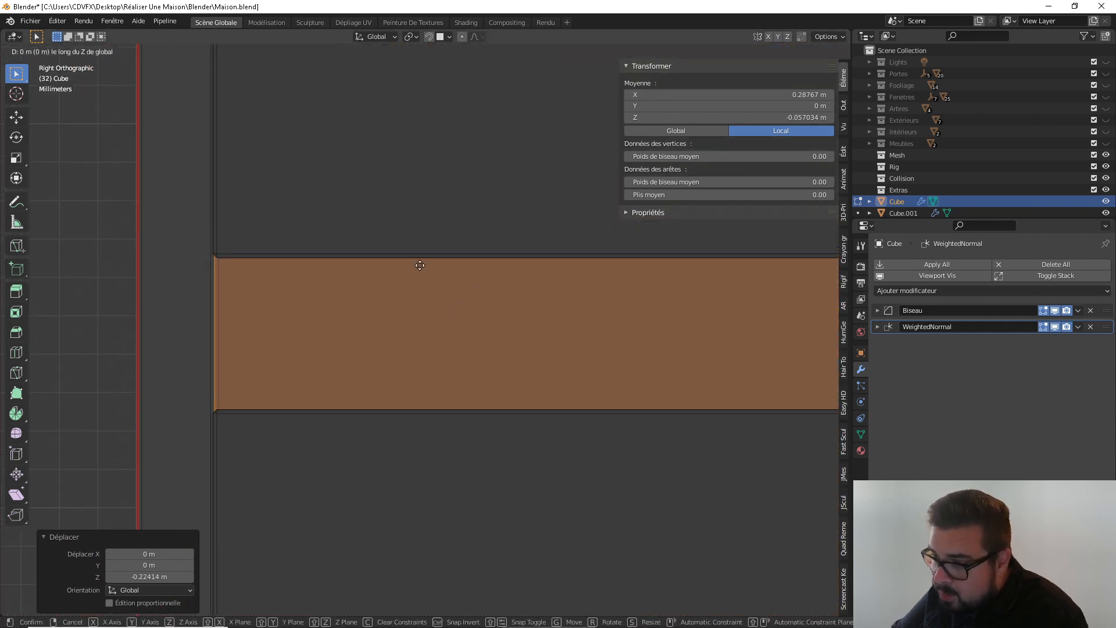
pyautogui.click(436, 268)
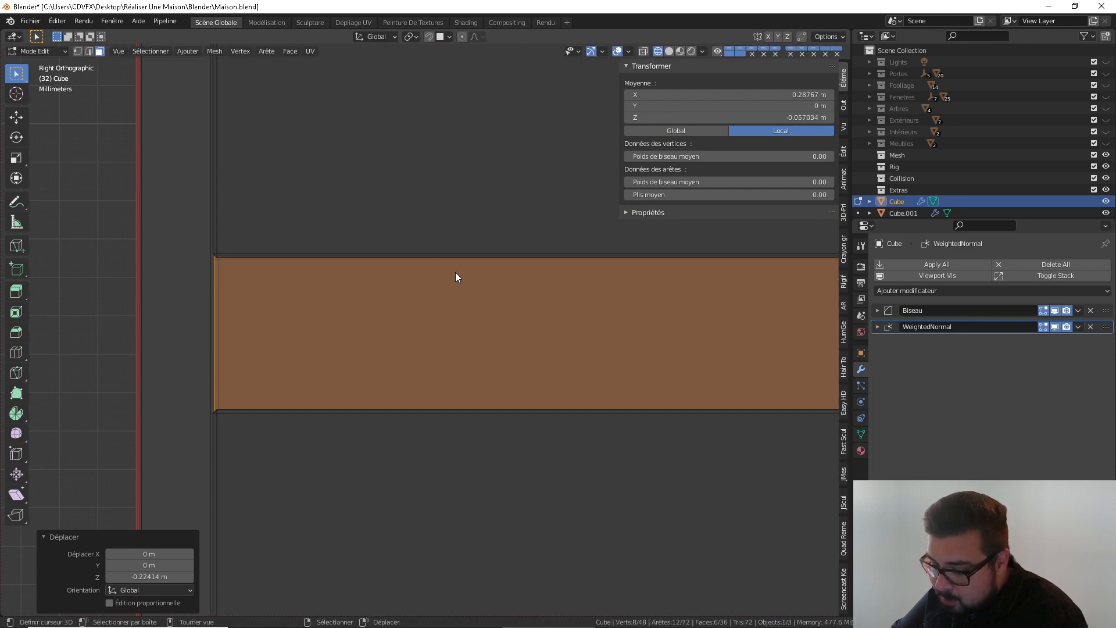
pyautogui.press('g')
pyautogui.press('z')
pyautogui.press('Escape')
pyautogui.press('g')
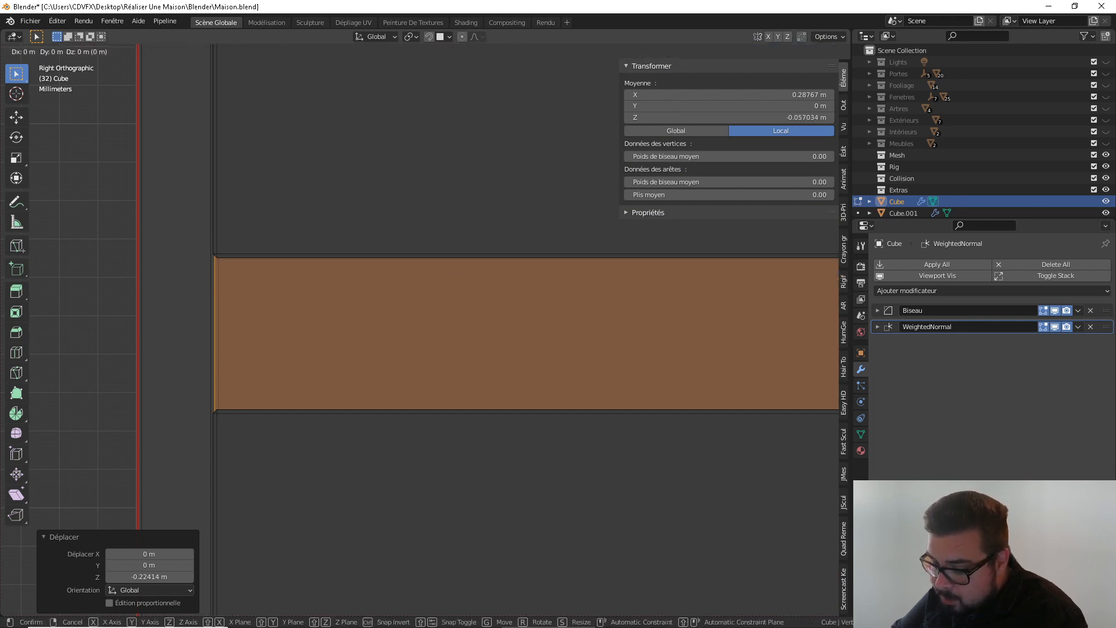
pyautogui.press('g')
pyautogui.press('Escape')
# Lower the middle crossbar about 0.000045 m along local Z to line up with the upper drawer's bottom edge
pyautogui.press('g')
pyautogui.press('z')
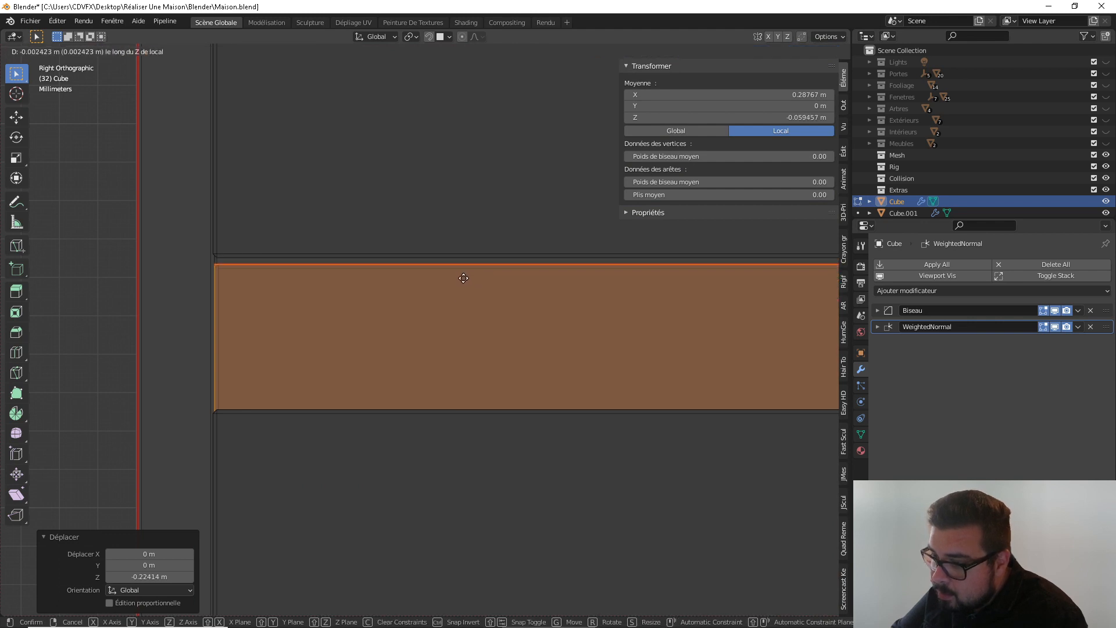
pyautogui.click(467, 252)
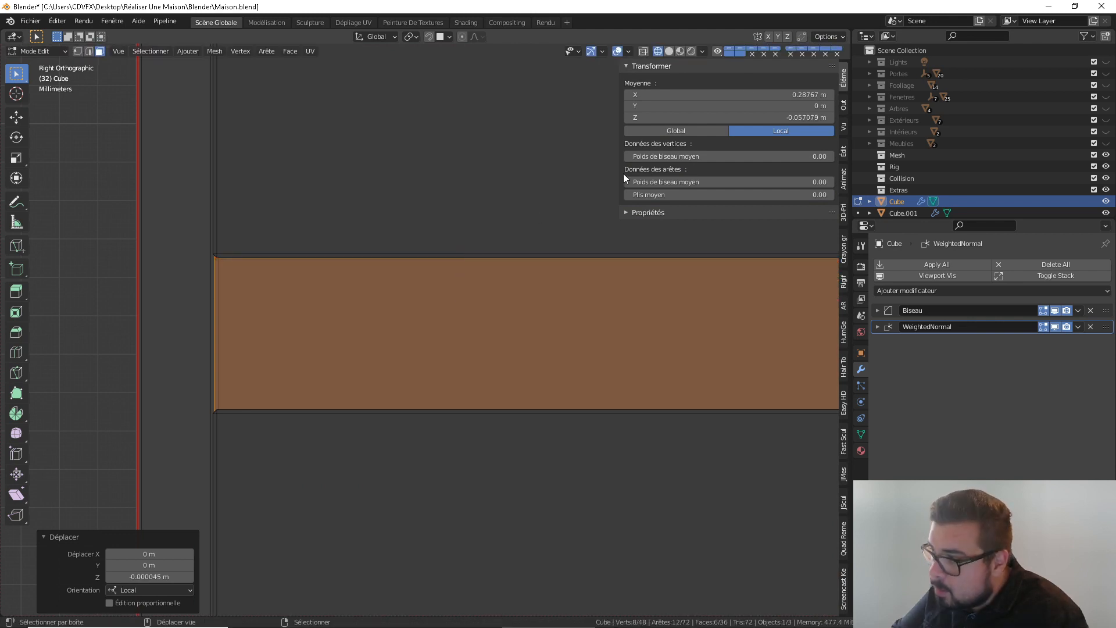
# Turn X-ray back on and deselect everything in the body mesh
pyautogui.click(643, 52)
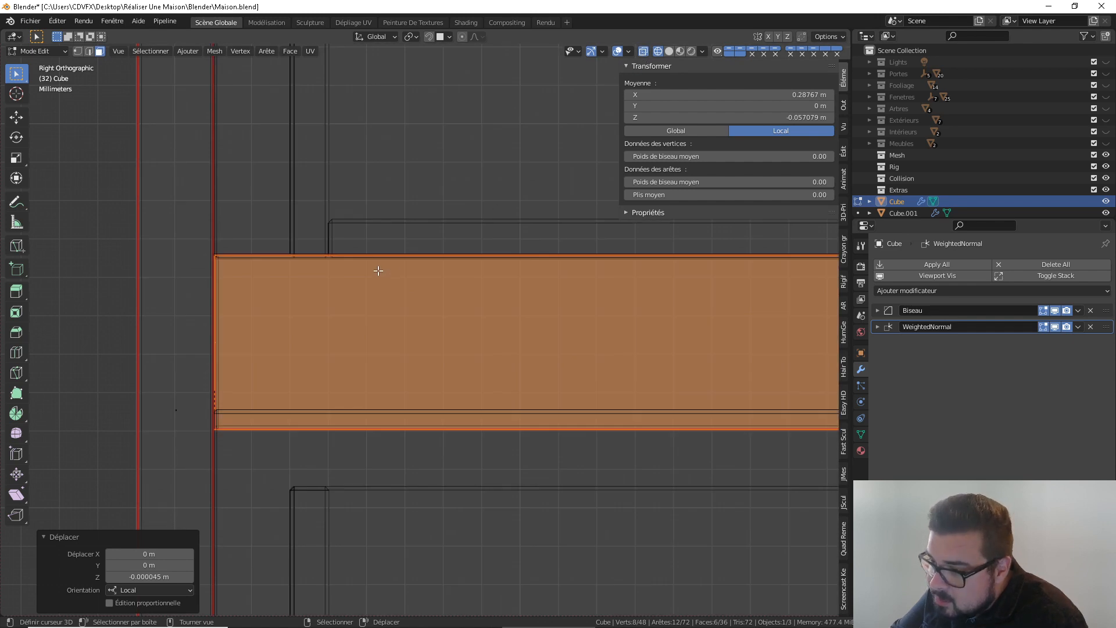
pyautogui.scroll(-3, 383, 250)
pyautogui.press('a')
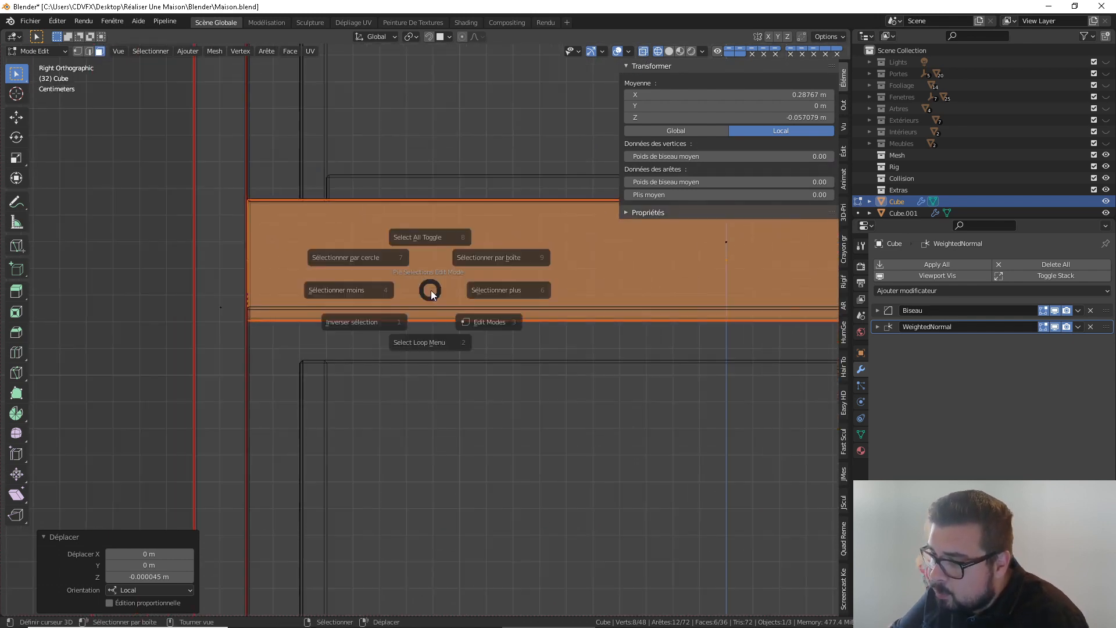
pyautogui.click(445, 241)
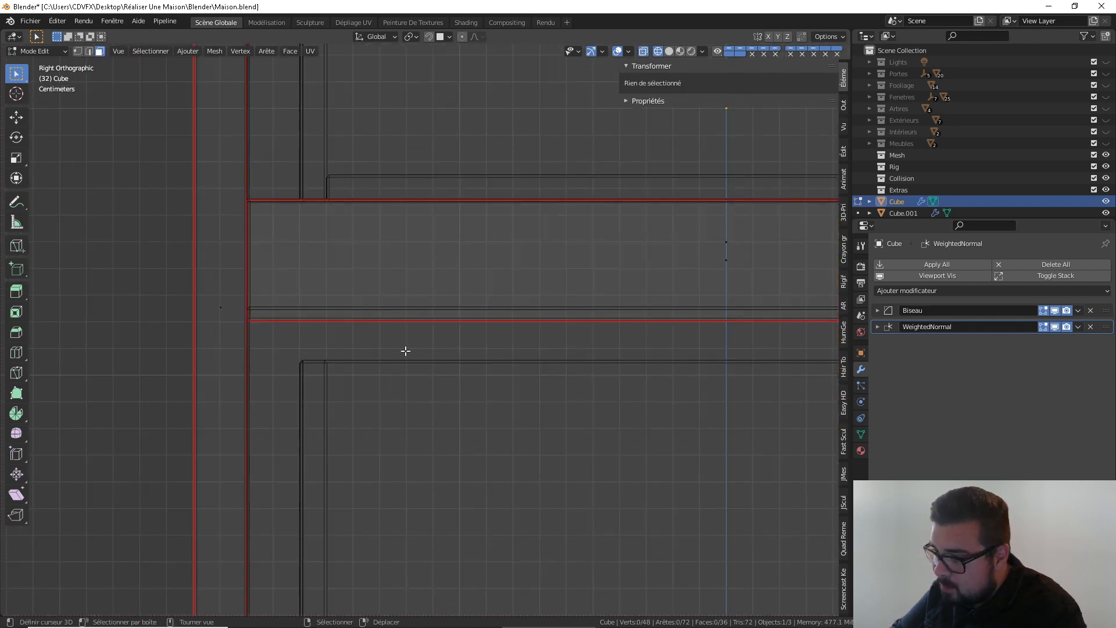
pyautogui.scroll(-3, 389, 383)
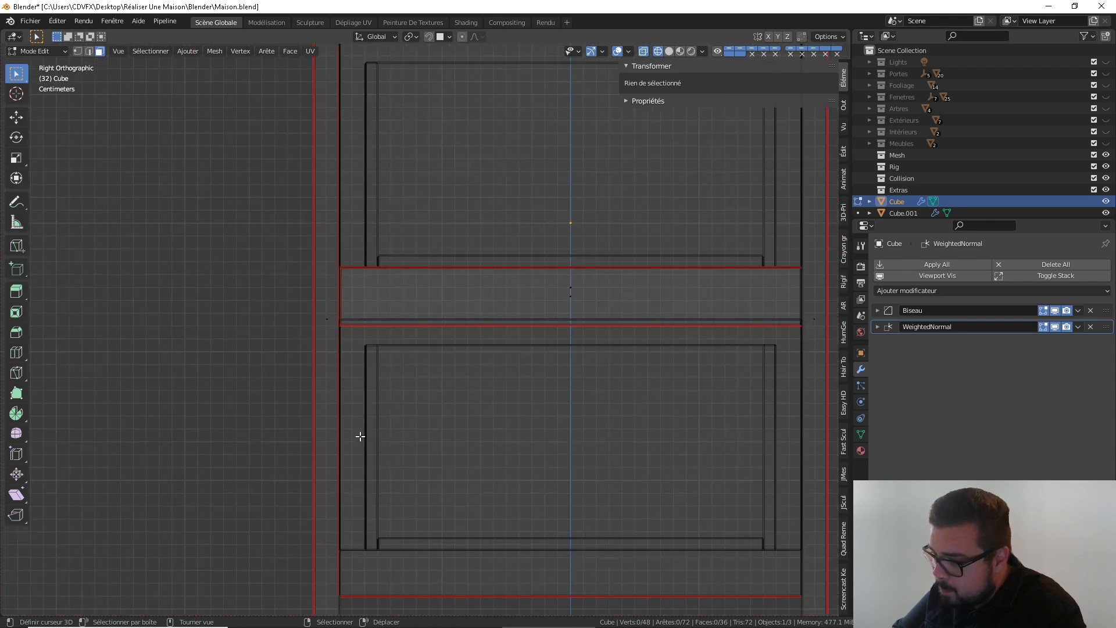
pyautogui.press('l')
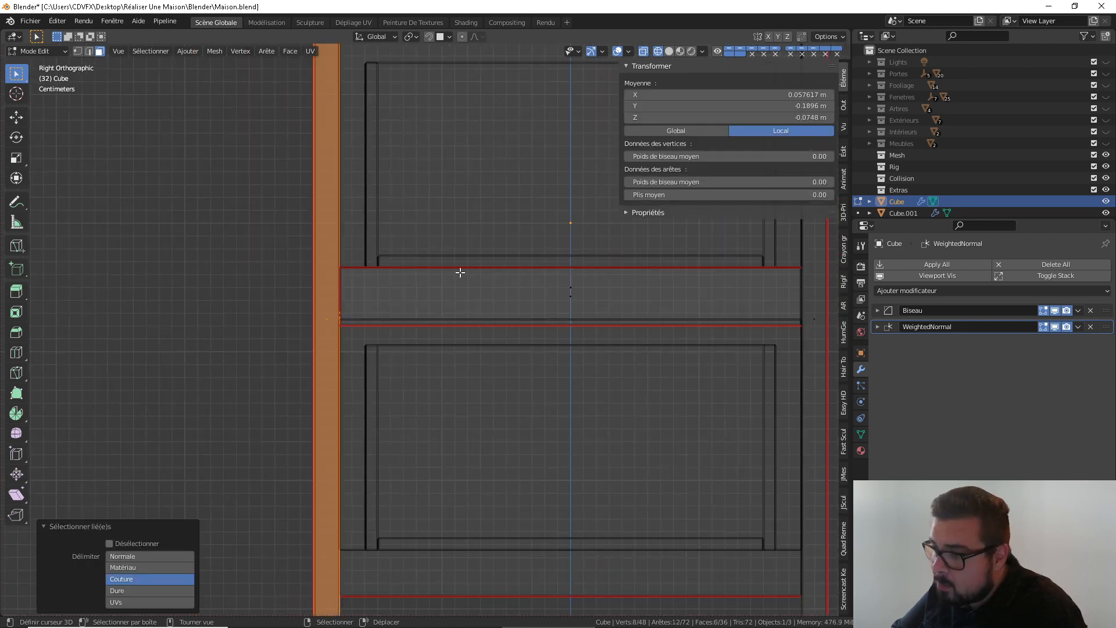
pyautogui.press('z')
pyautogui.press('Escape')
pyautogui.press('a')
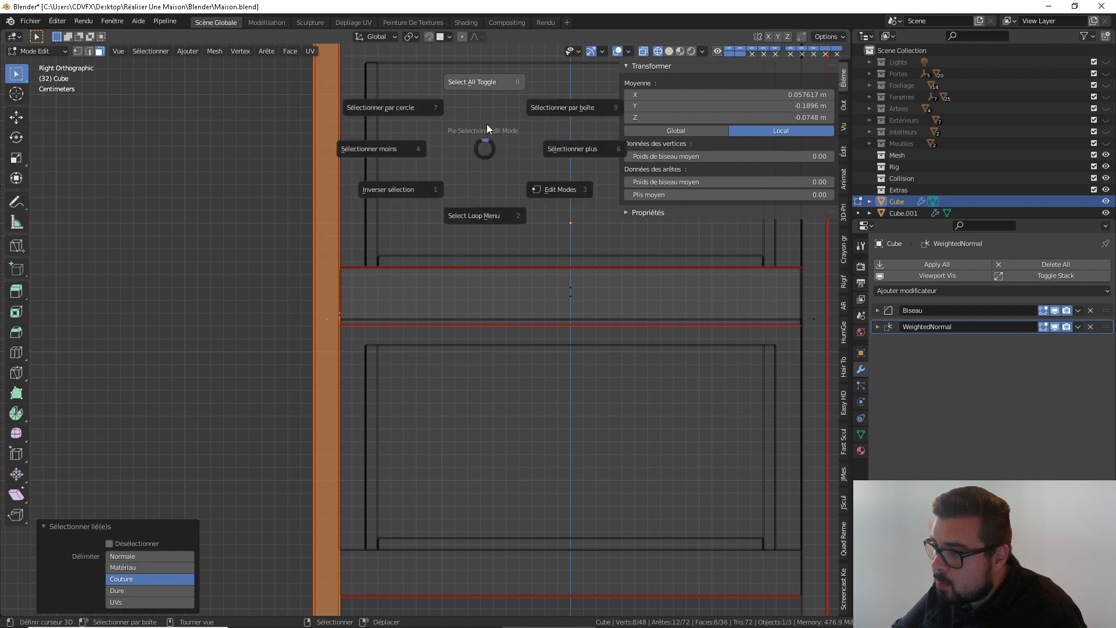
pyautogui.click(491, 83)
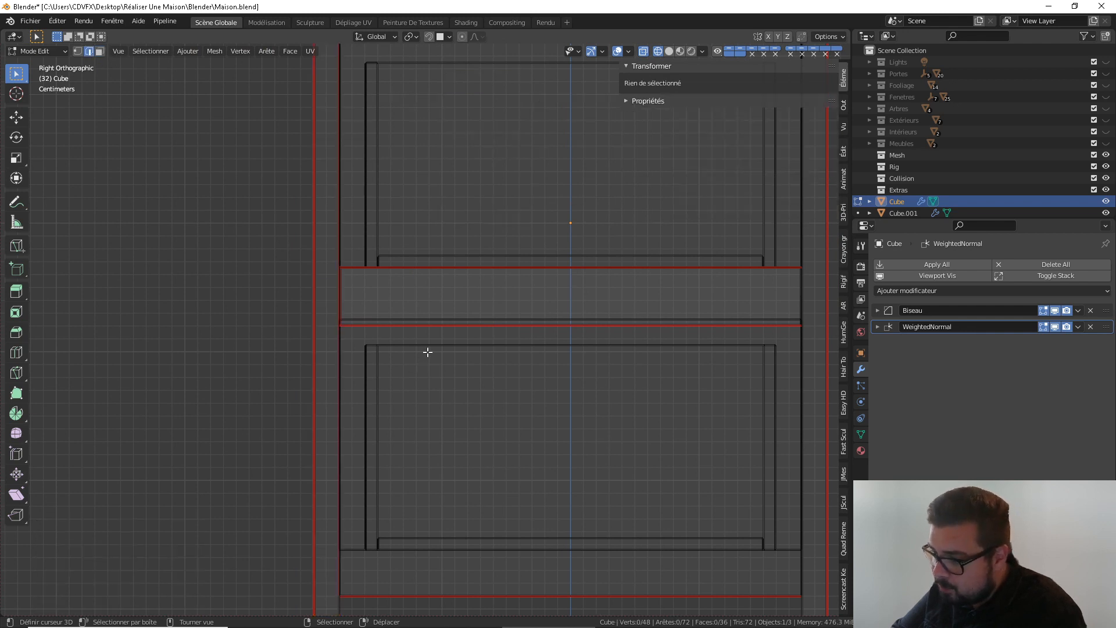
pyautogui.press('l')
pyautogui.press('p')
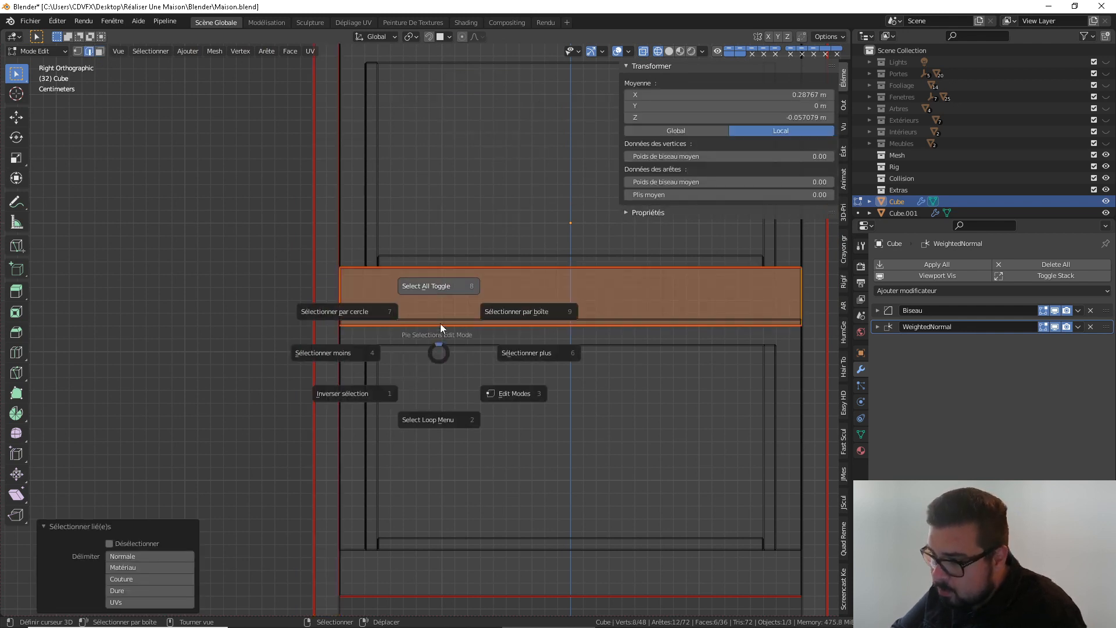
pyautogui.click(443, 305)
# Leave Edit Mode and lower the bottom drawer about 0.0052 m along Z, beneath the middle crossbar
pyautogui.press('Tab')
pyautogui.click(451, 347)
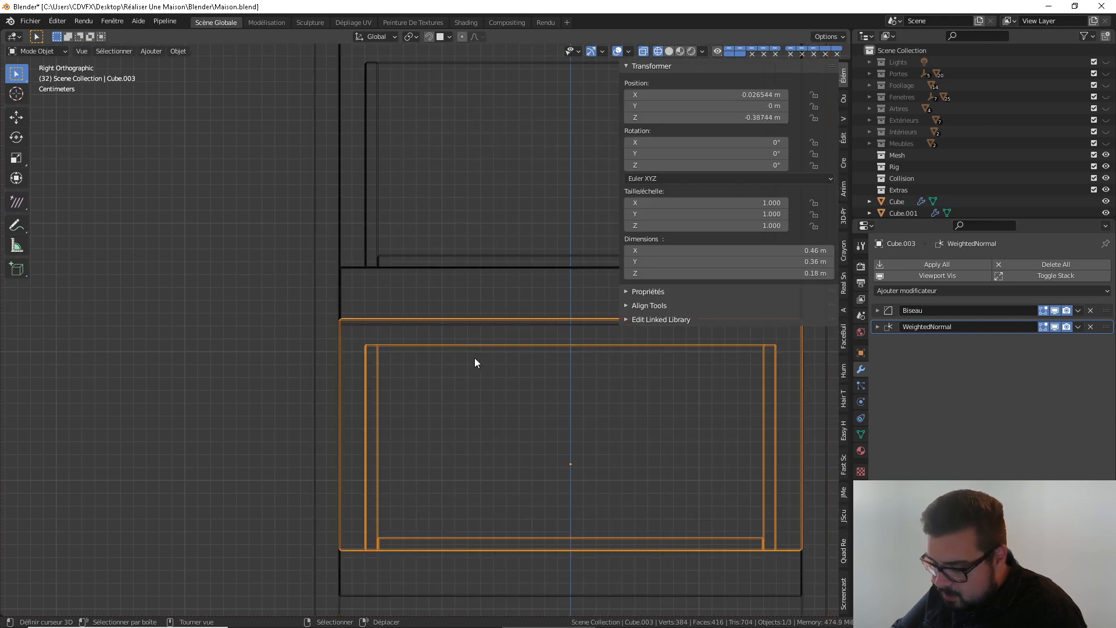
pyautogui.press('g')
pyautogui.press('z')
pyautogui.click(464, 419)
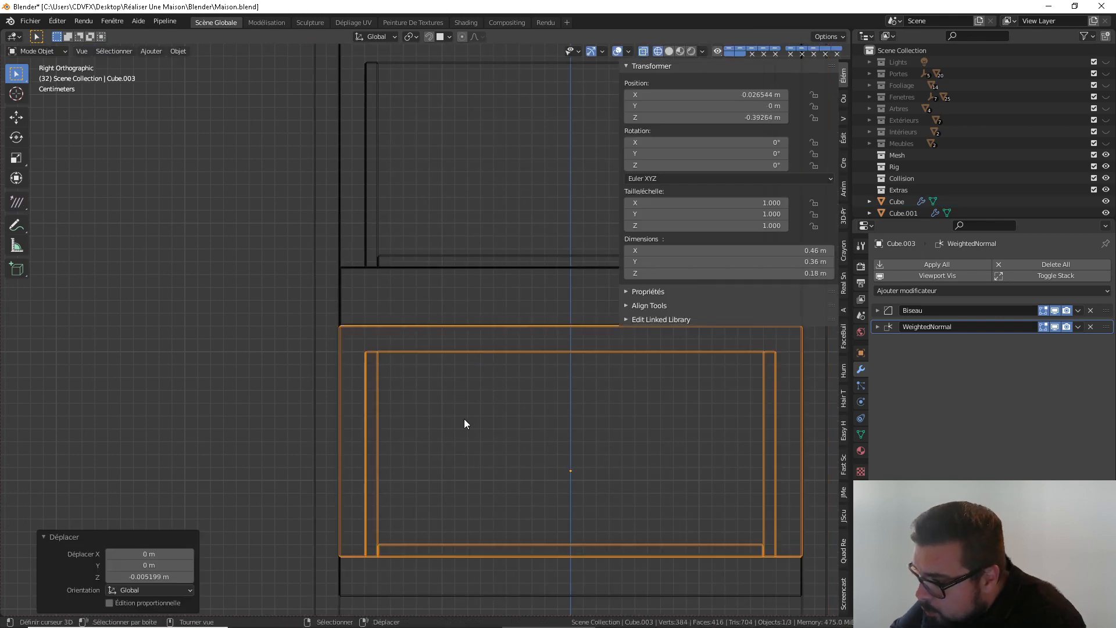
# Raise the bottom drawer about 0.00074 m along Z so its top edge meets the middle crossbar's underside
pyautogui.scroll(9, 464, 419)
pyautogui.keyDown('shift'); pyautogui.moveTo(142, 334); pyautogui.dragTo(386, 367, button='middle'); pyautogui.keyUp('shift')
pyautogui.scroll(2, 386, 366)
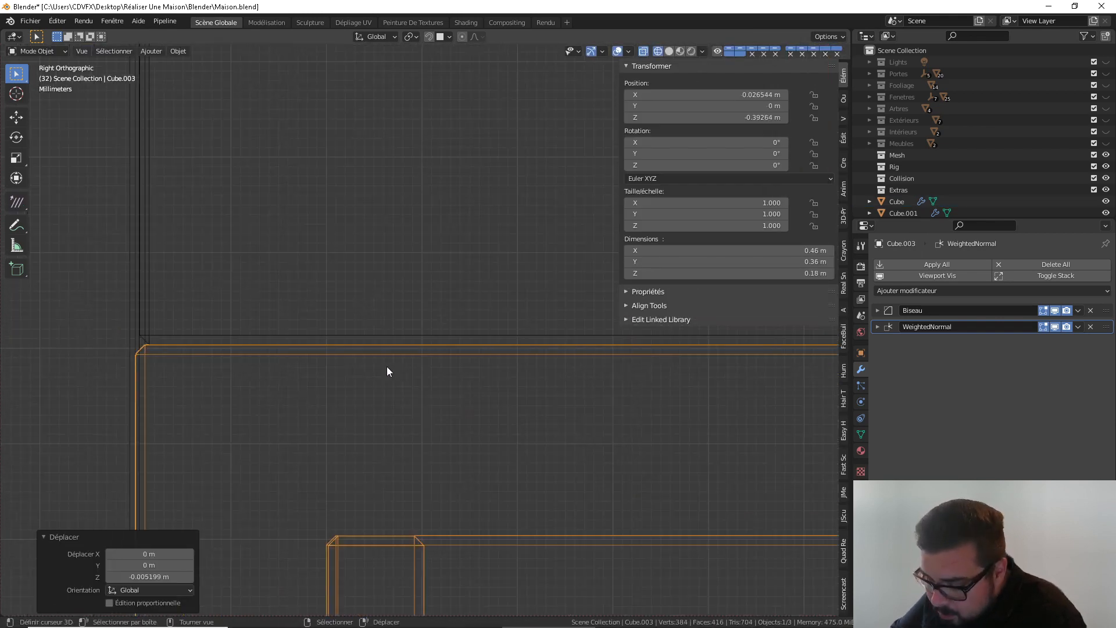
pyautogui.press('g')
pyautogui.press('z')
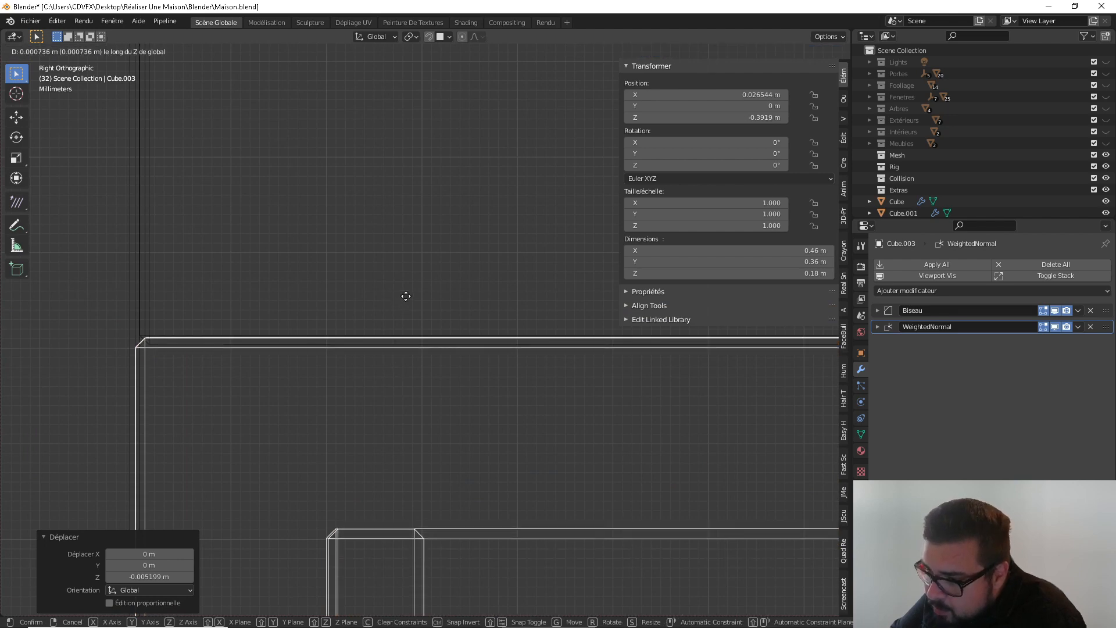
pyautogui.click(406, 296)
# Duplicate the middle crossbar in the body mesh and move the copy about 0.239 m down along Z, below the bottom drawer
pyautogui.scroll(-4, 427, 336)
pyautogui.keyDown('shift'); pyautogui.moveTo(439, 351); pyautogui.dragTo(379, 315, button='middle'); pyautogui.keyUp('shift')
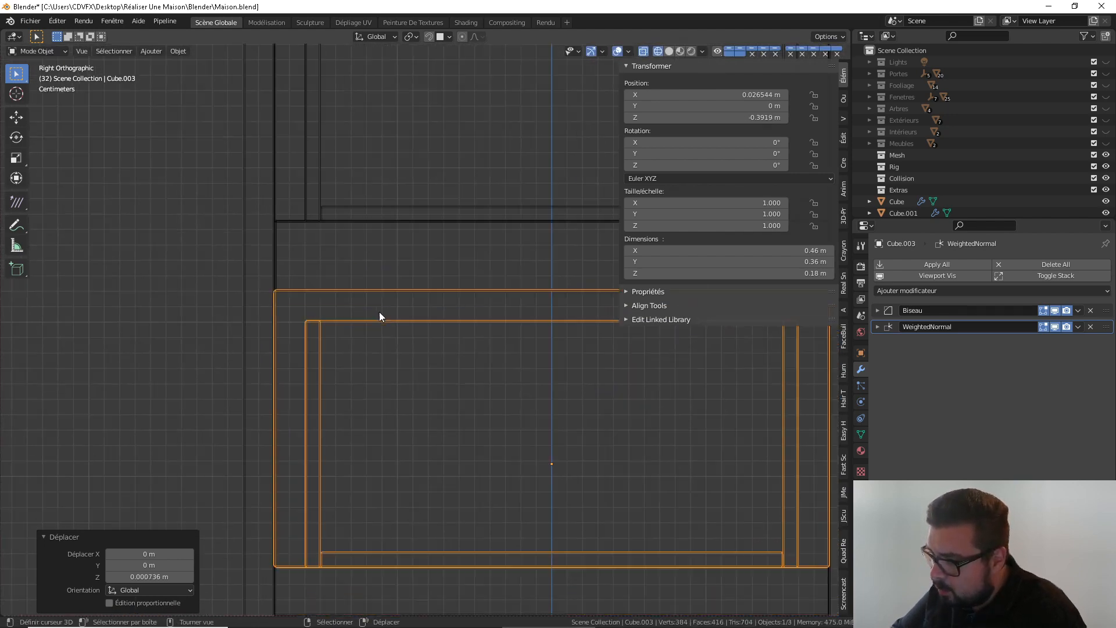
pyautogui.scroll(-3, 379, 316)
pyautogui.keyDown('shift'); pyautogui.moveTo(472, 392); pyautogui.dragTo(401, 455, button='middle'); pyautogui.keyUp('shift')
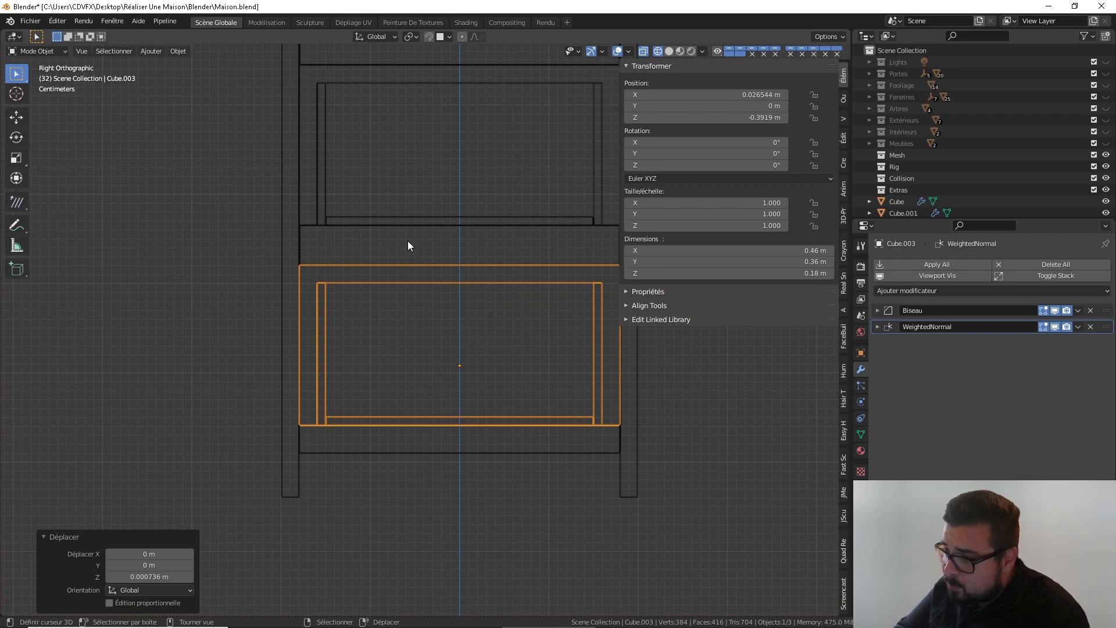
pyautogui.click(287, 138)
pyautogui.press('Tab')
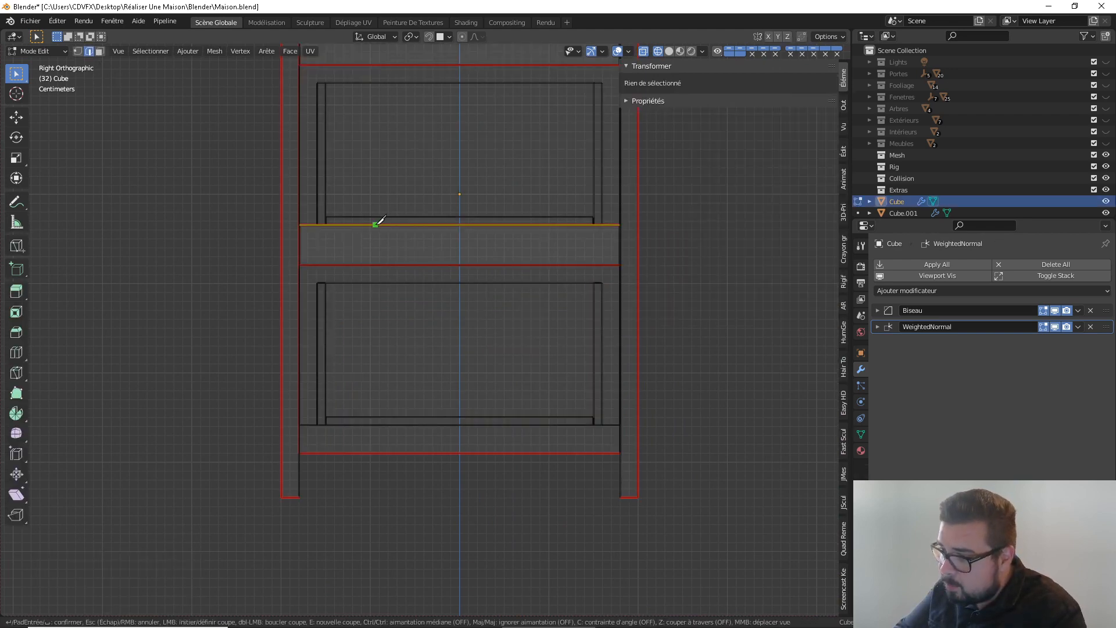
pyautogui.press('l')
pyautogui.hotkey('shift', 'd')
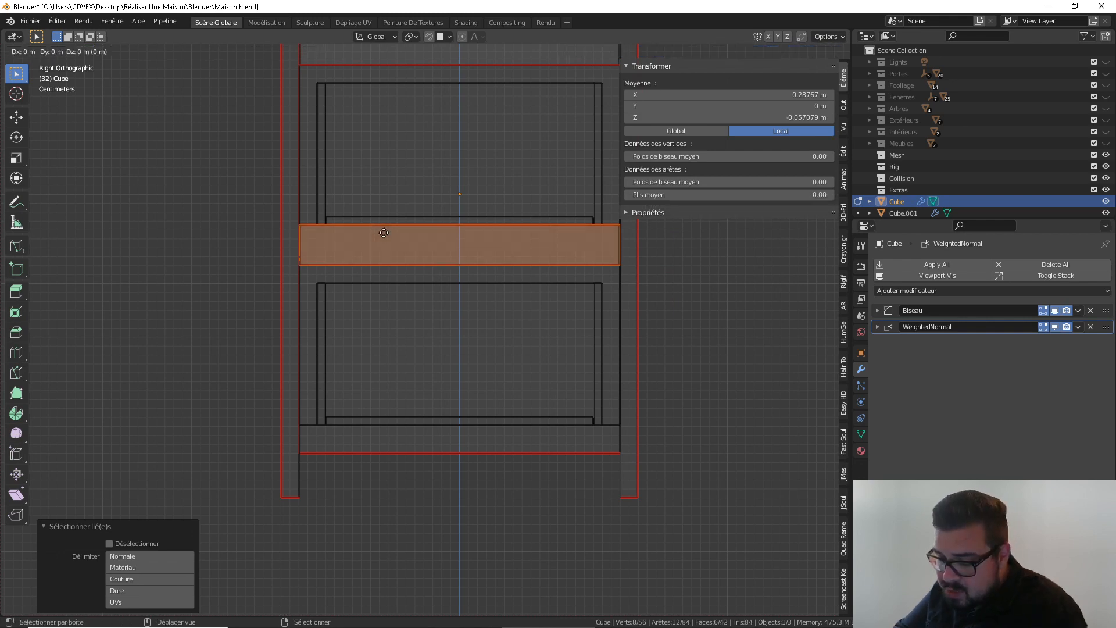
pyautogui.press('g')
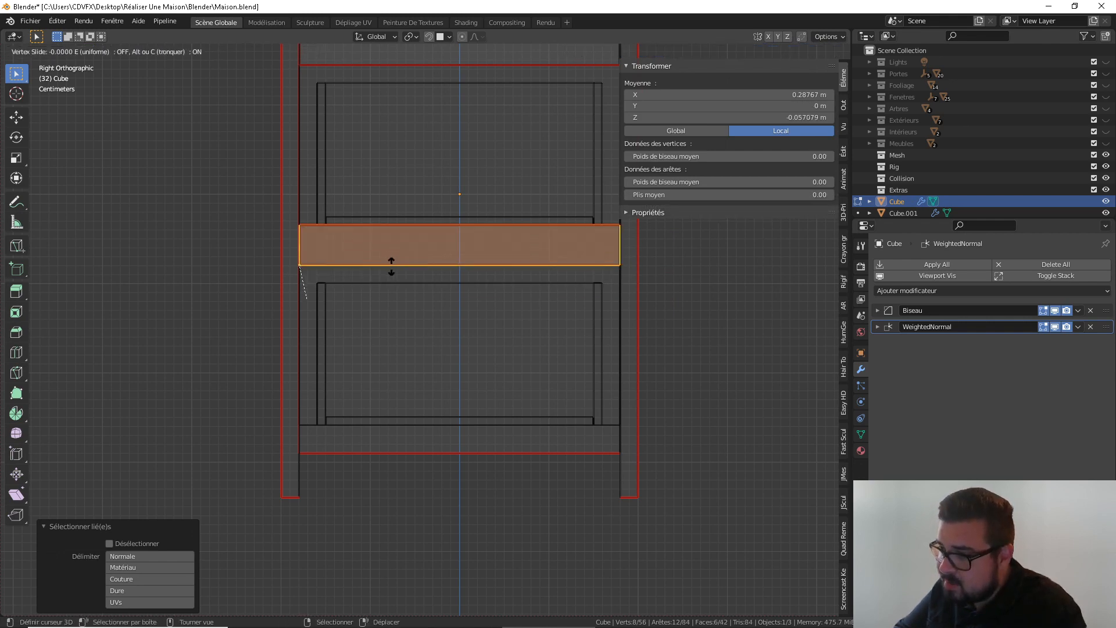
pyautogui.press('Escape')
pyautogui.press('g')
pyautogui.press('z')
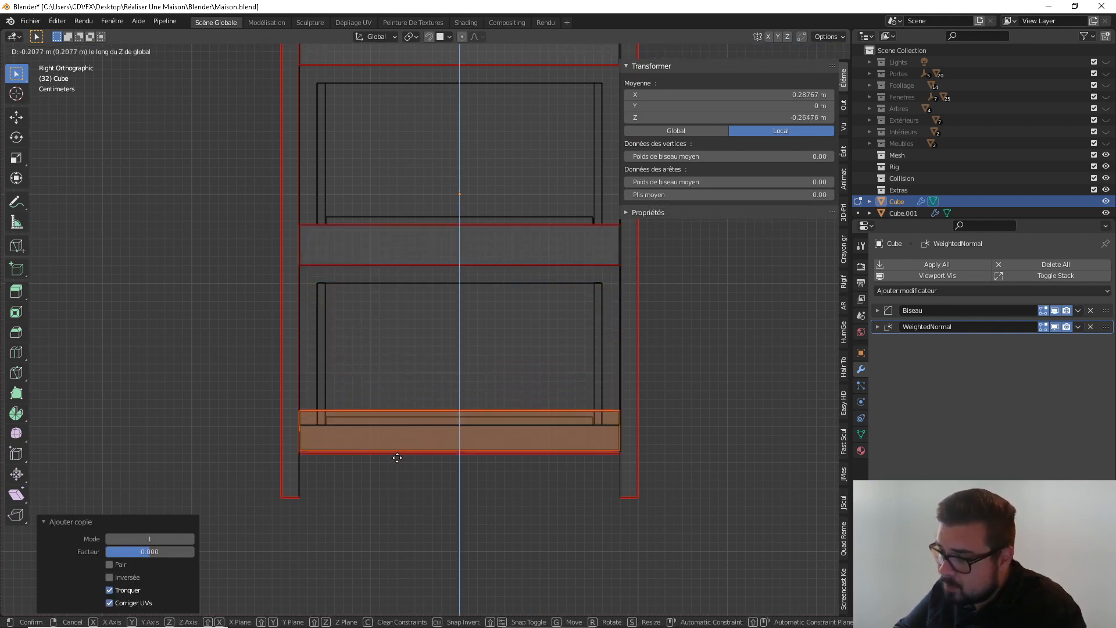
pyautogui.click(402, 530)
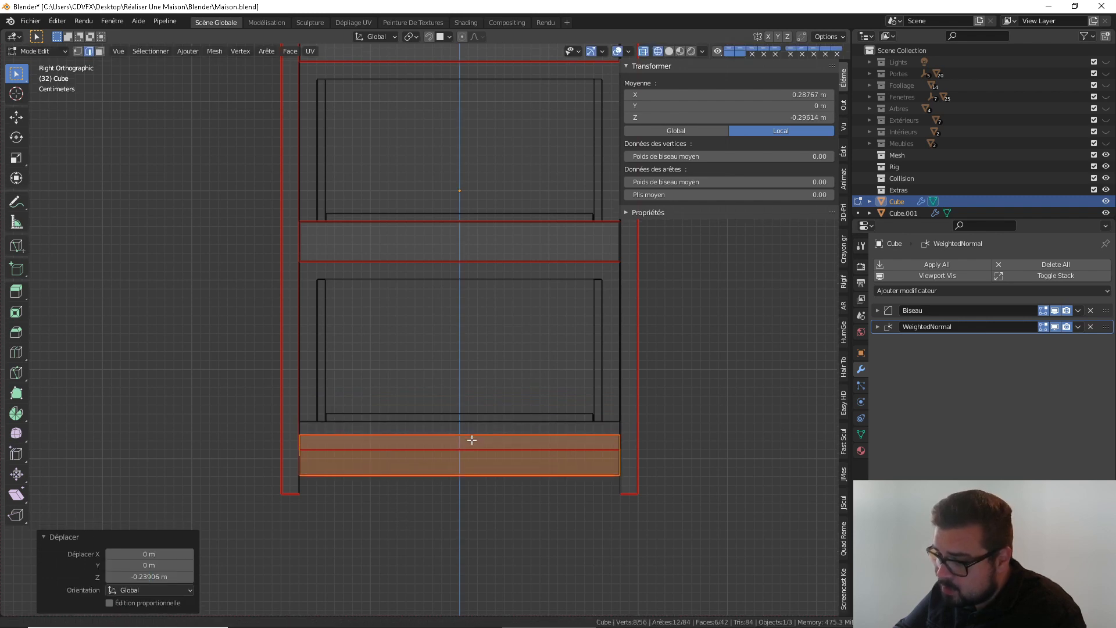
# Scale the bottom crossbar along Z by about 1.594, then by 1.032, so its upper edge reaches the drawer's underside
pyautogui.keyDown('shift'); pyautogui.moveTo(472, 440); pyautogui.dragTo(470, 415, button='middle'); pyautogui.keyUp('shift')
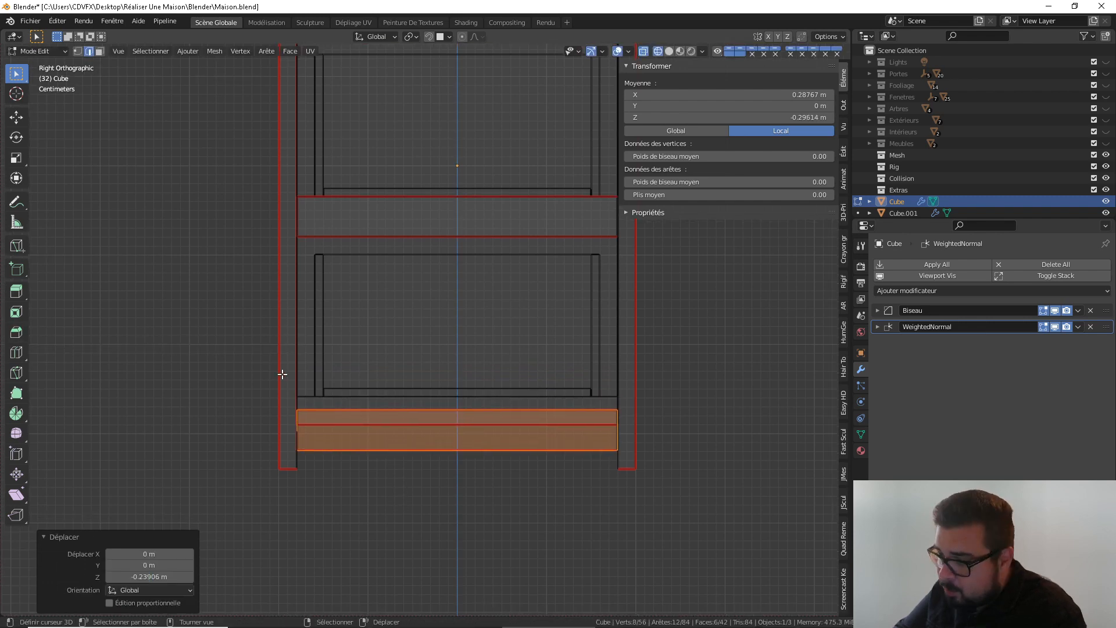
pyautogui.press('s')
pyautogui.press('z')
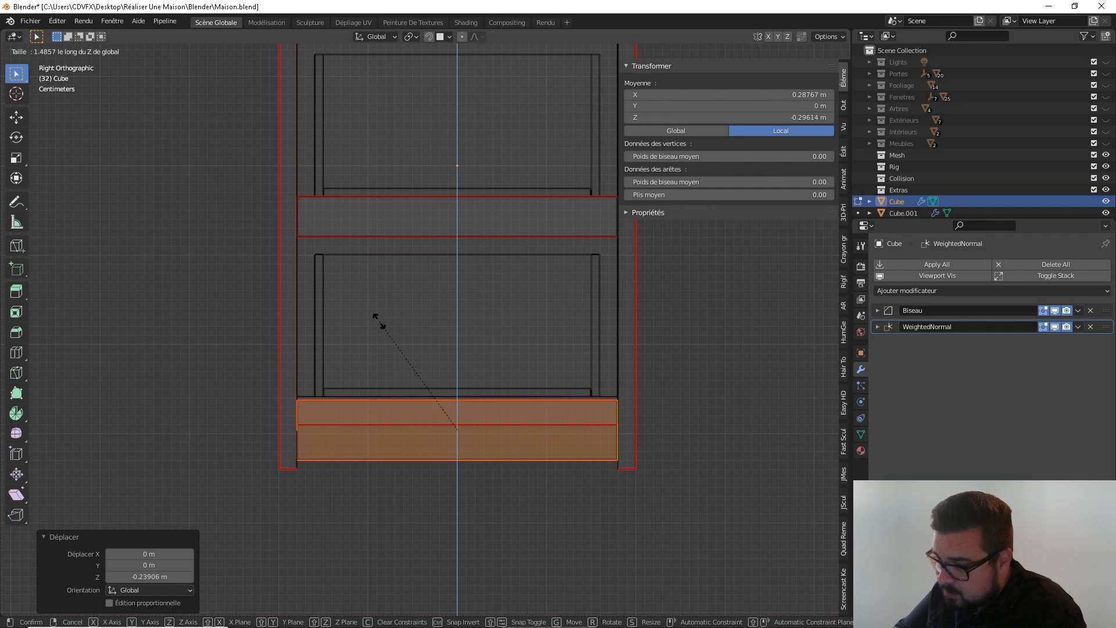
pyautogui.click(381, 302)
pyautogui.scroll(5, 405, 401)
pyautogui.keyDown('shift'); pyautogui.moveTo(405, 401); pyautogui.dragTo(465, 306, button='middle'); pyautogui.keyUp('shift')
pyautogui.press('s')
pyautogui.press('z')
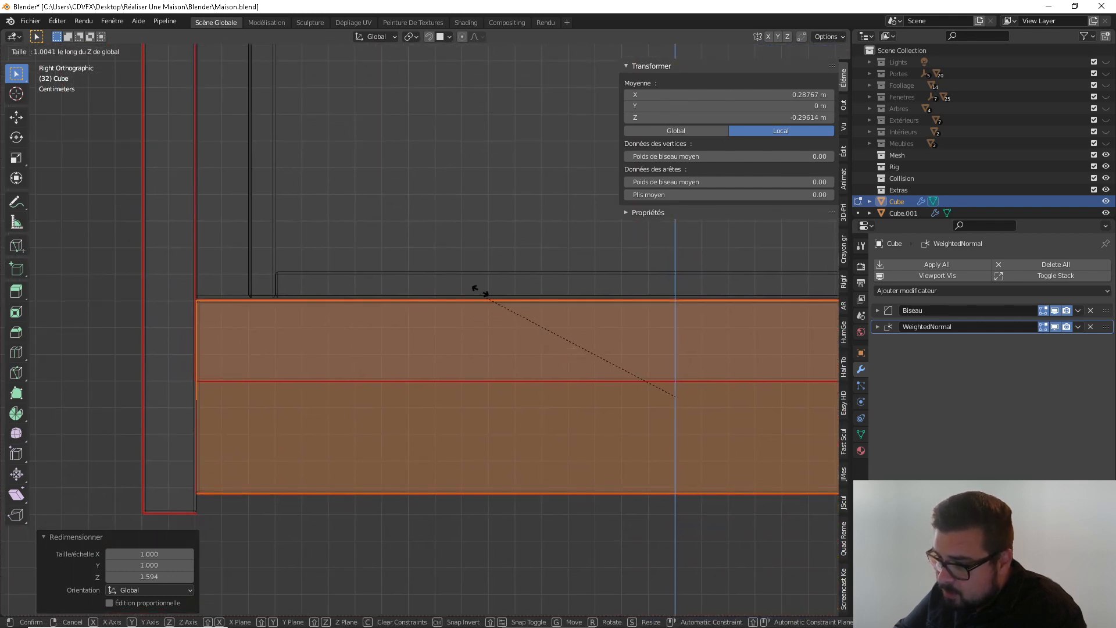
pyautogui.click(491, 125)
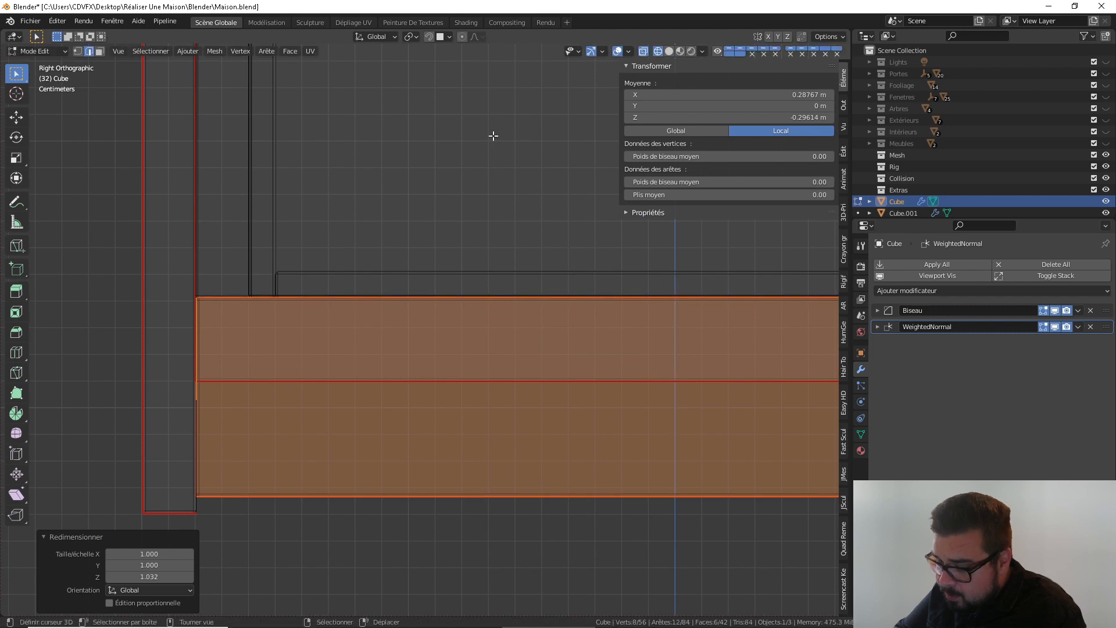
# Lower the bottom crossbar about 0.00314 m along Z and scale it by about 1.090 along Z
pyautogui.press('g')
pyautogui.press('z')
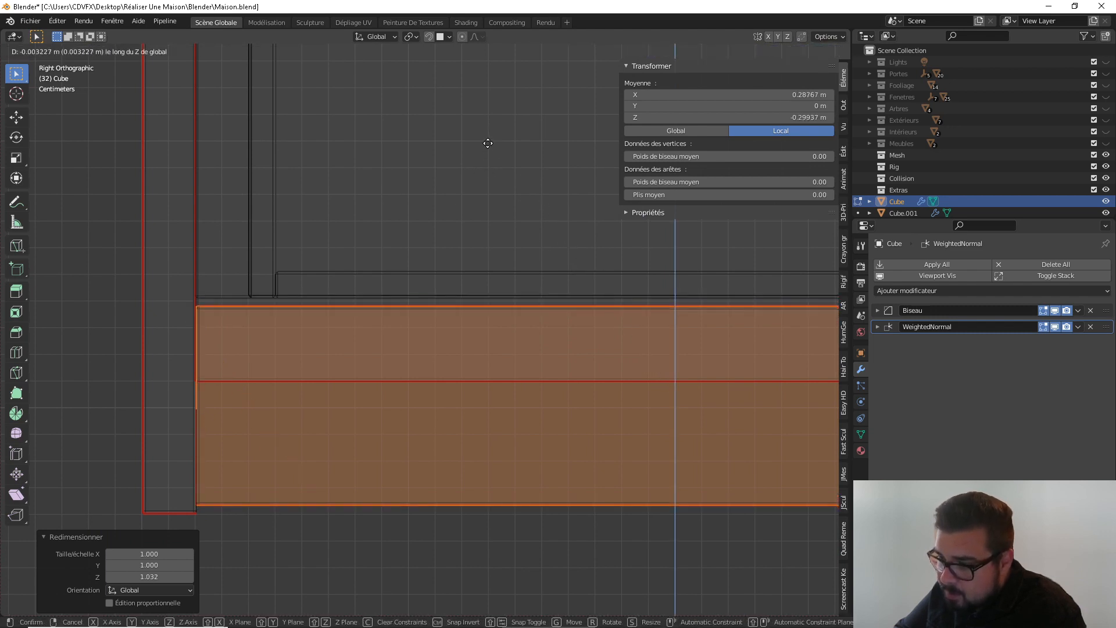
pyautogui.click(500, 148)
pyautogui.press('s')
pyautogui.press('z')
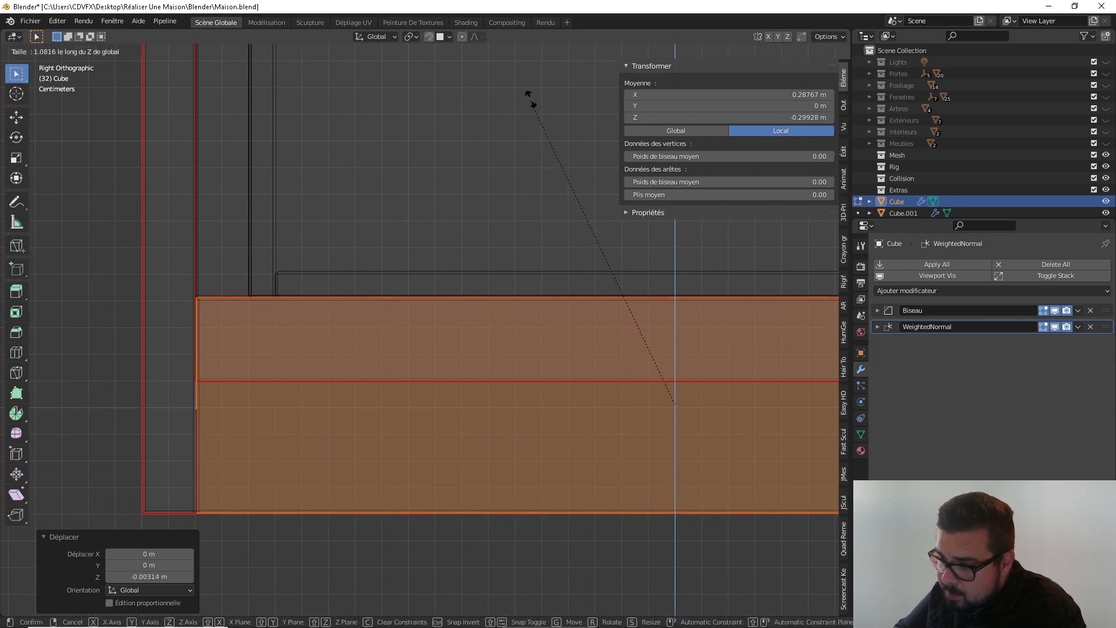
pyautogui.click(551, 60)
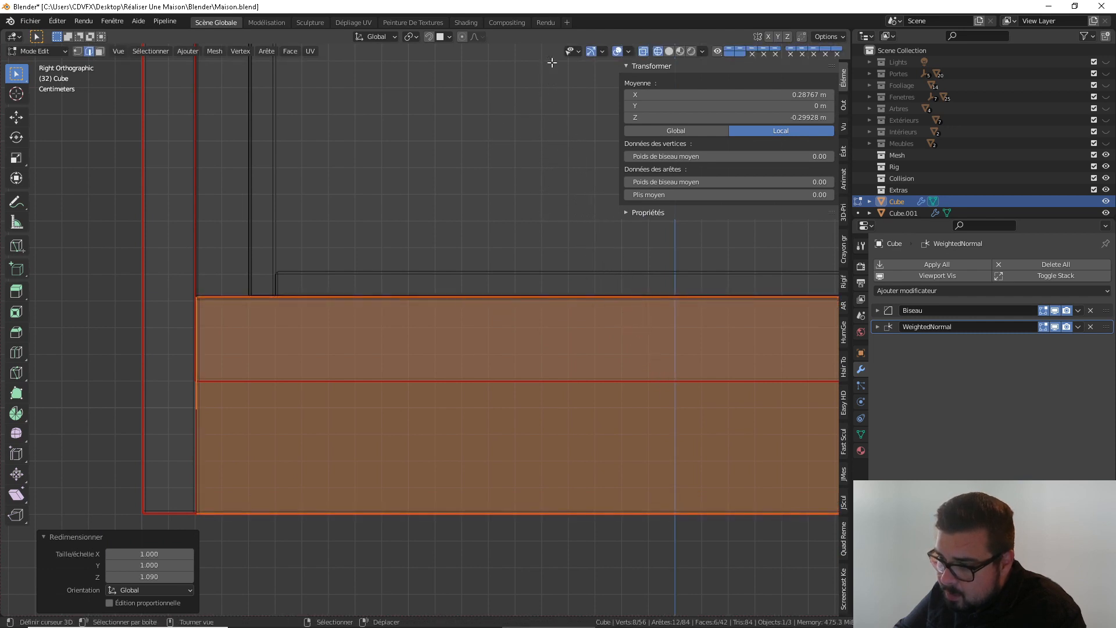
# Raise the bottom crossbar about 0.000545 m along Z so its upper edge meets the drawer's underside
pyautogui.press('g')
pyautogui.press('z')
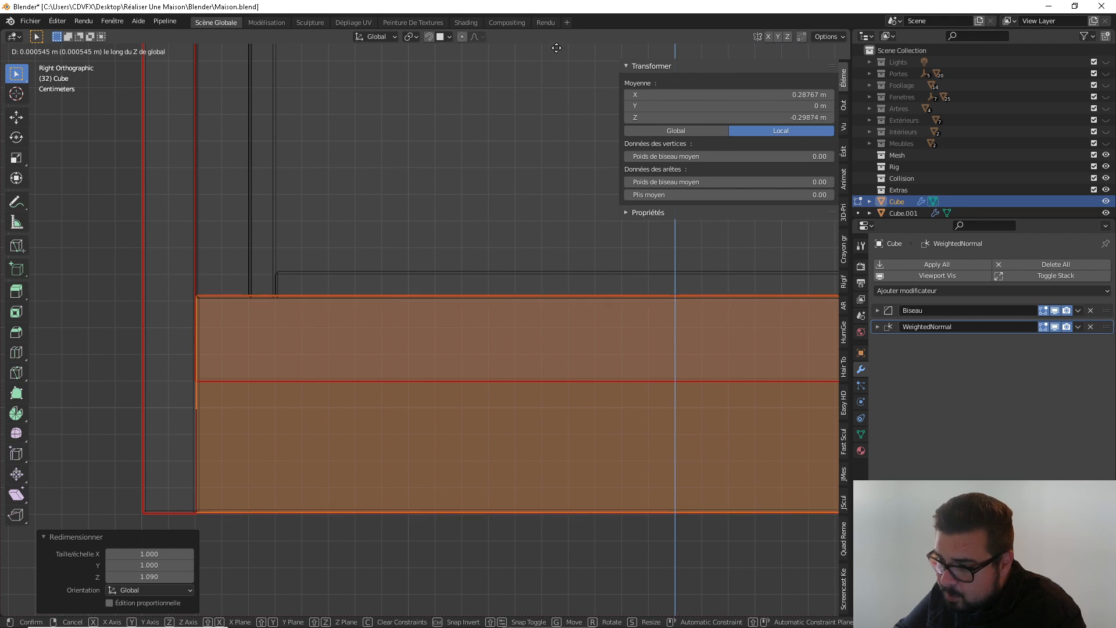
pyautogui.click(556, 48)
pyautogui.moveTo(523, 155); pyautogui.dragTo(514, 269, button='middle')
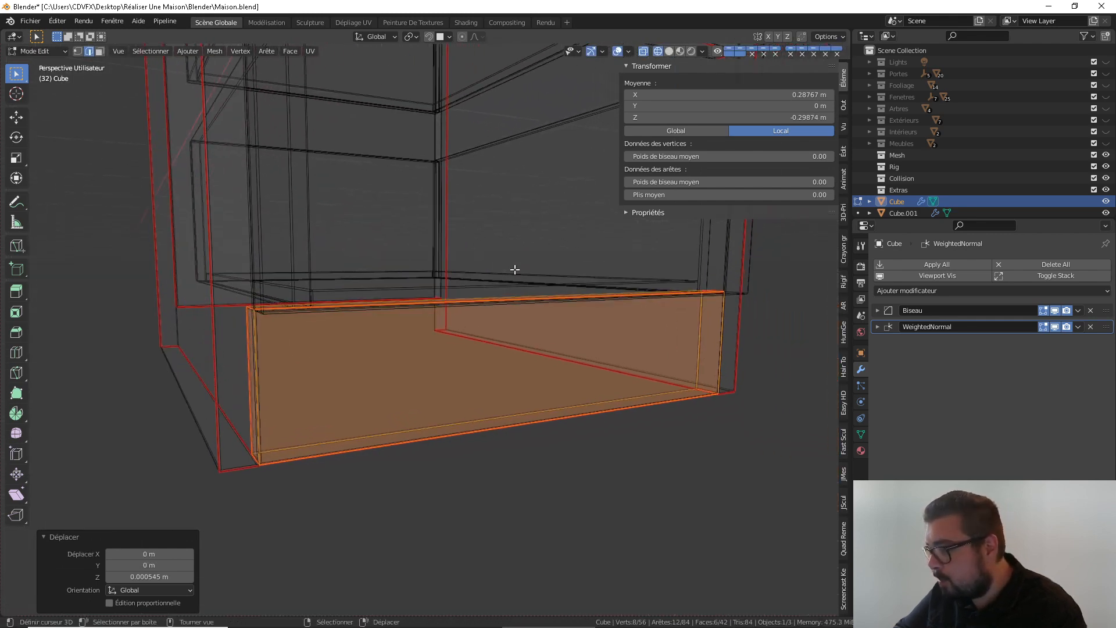
# Leave Edit Mode and display the nightstand in solid shading with X-ray off
pyautogui.press('Tab')
pyautogui.click(644, 51)
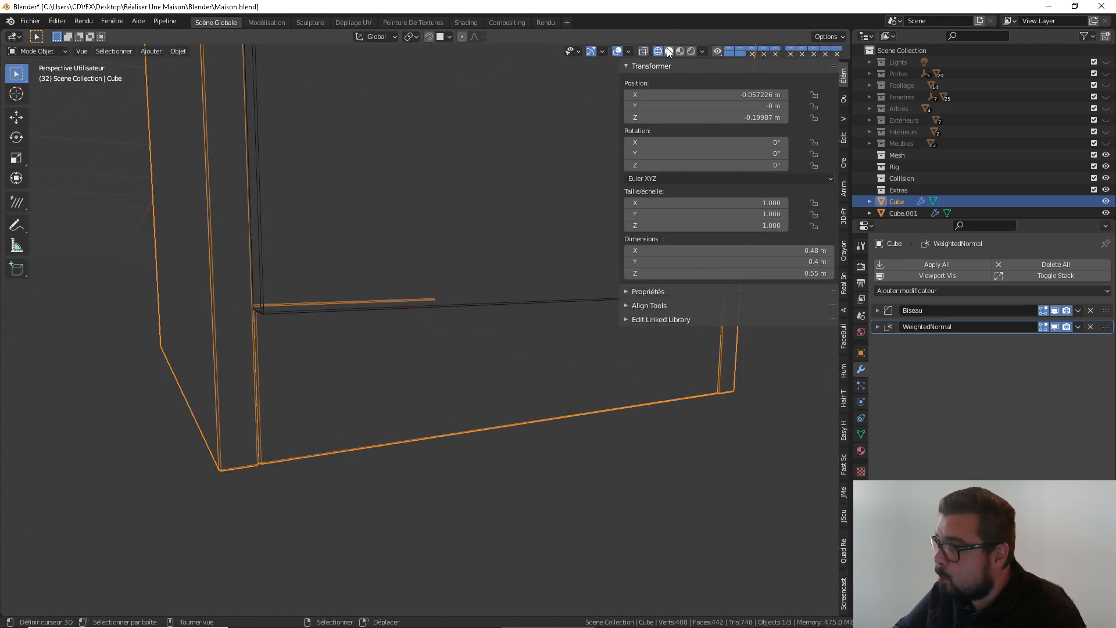
pyautogui.click(669, 51)
pyautogui.scroll(-4, 453, 235)
pyautogui.click(644, 51)
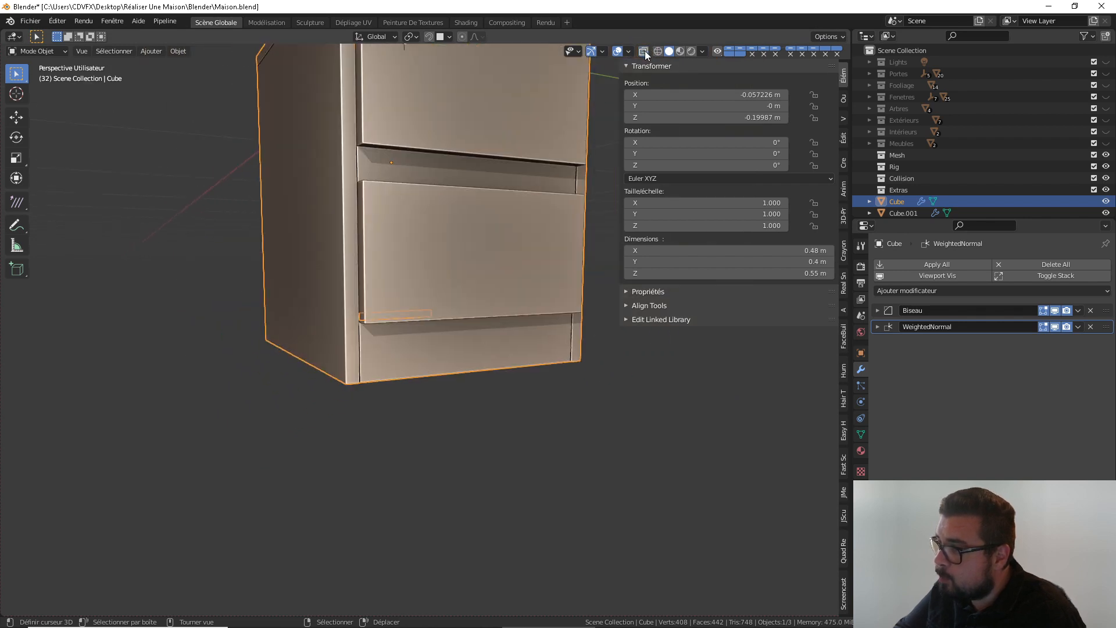
pyautogui.scroll(-4, 449, 153)
pyautogui.moveTo(469, 257); pyautogui.dragTo(558, 405, button='middle')
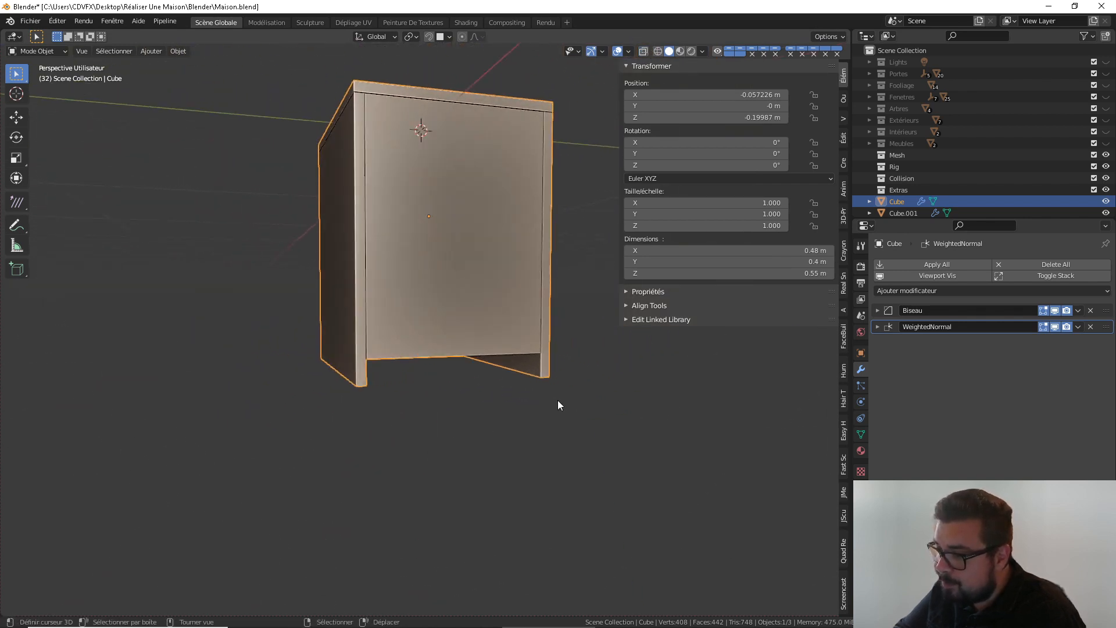
# Set the nightstand body's origin to its geometry and apply its rotation and scale
pyautogui.moveTo(484, 368); pyautogui.dragTo(346, 249, button='middle')
pyautogui.hotkey('ctrl', 'shift', 'alt', 'c')
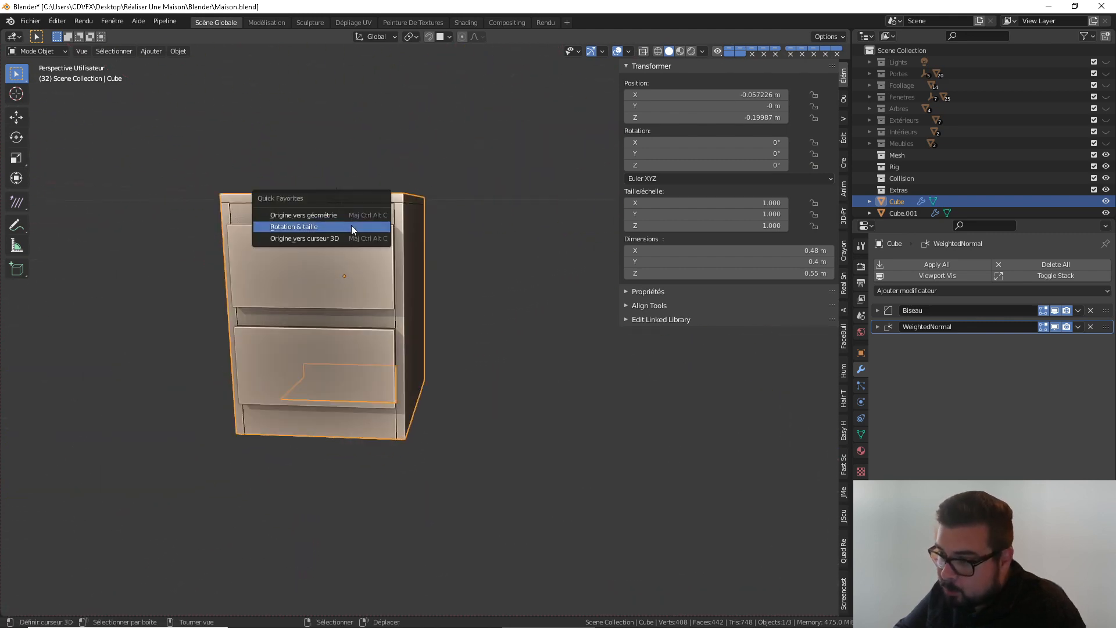
pyautogui.click(347, 224)
# Select the whole body mesh in Edit Mode and switch to the UV Editing workspace
pyautogui.press('Tab')
pyautogui.press('a')
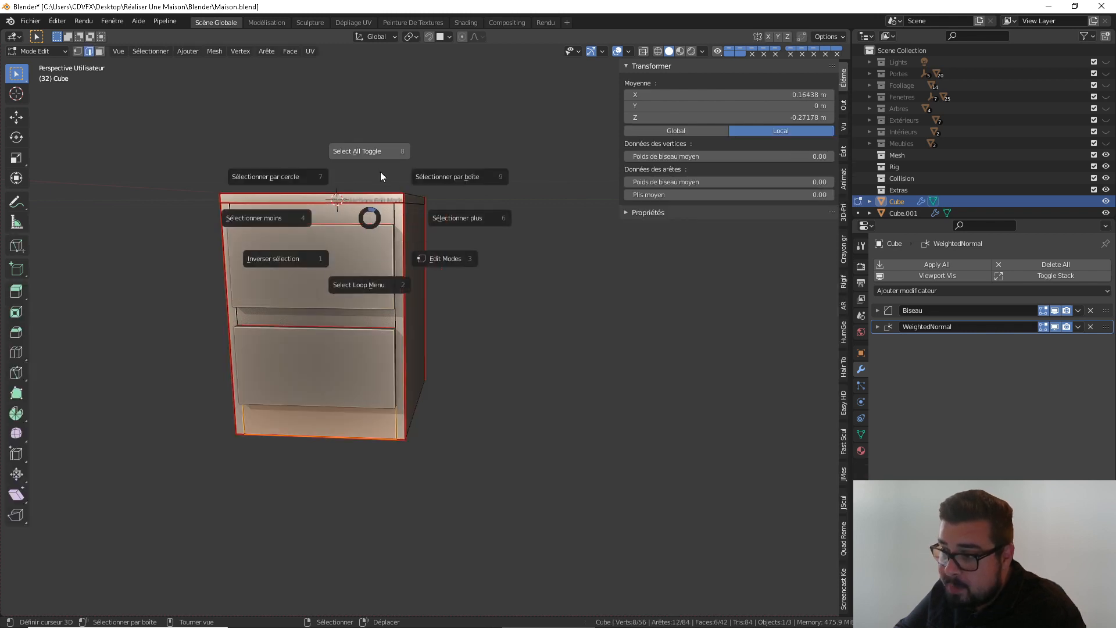
pyautogui.click(380, 172)
pyautogui.press('a')
pyautogui.click(387, 118)
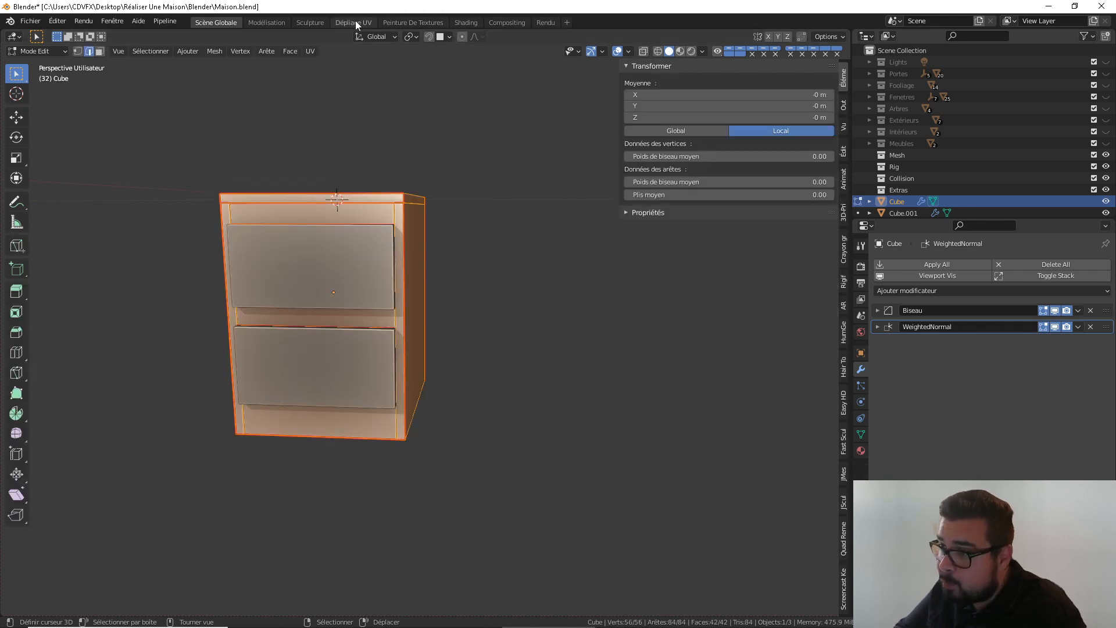
pyautogui.click(353, 22)
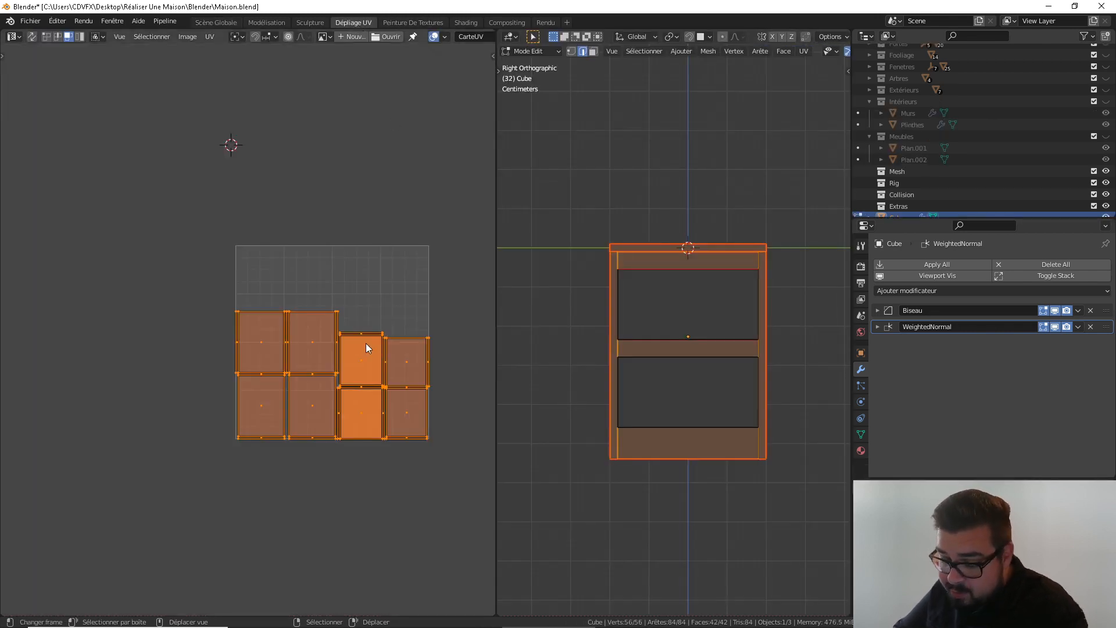
# Pack the body mesh's existing UV islands
pyautogui.hotkey('ctrl', 'p')
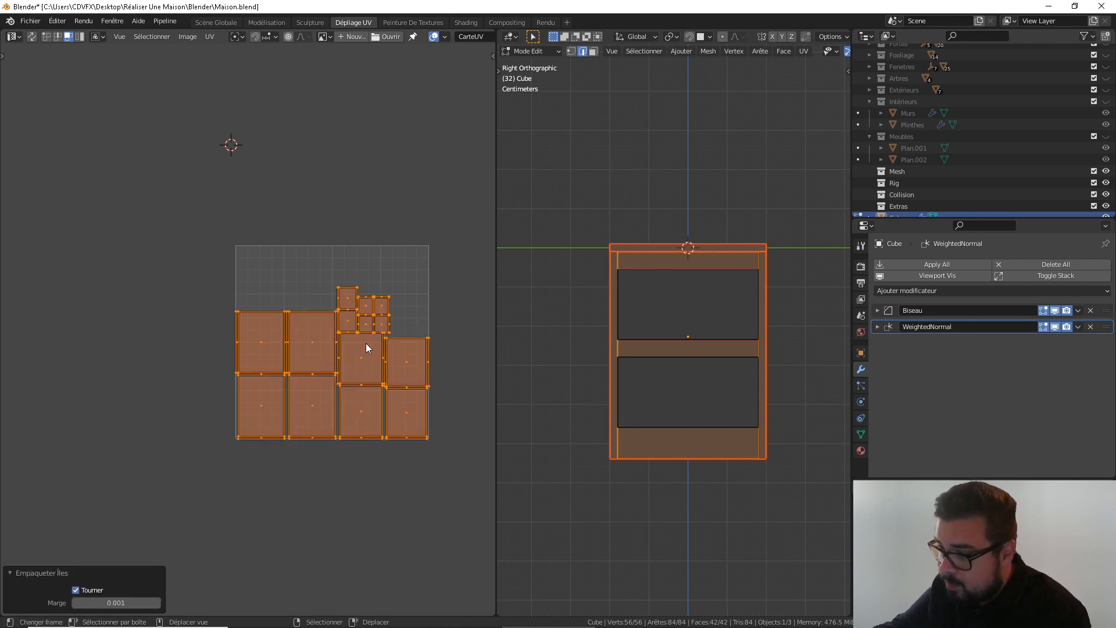
pyautogui.moveTo(657, 302)
pyautogui.mouseDown(button='middle')
pyautogui.moveTo(668, 301)
pyautogui.moveTo(648, 304)
pyautogui.mouseUp(button='middle')
pyautogui.scroll(5, 355, 311)
pyautogui.moveTo(368, 314); pyautogui.dragTo(304, 283, button='middle')
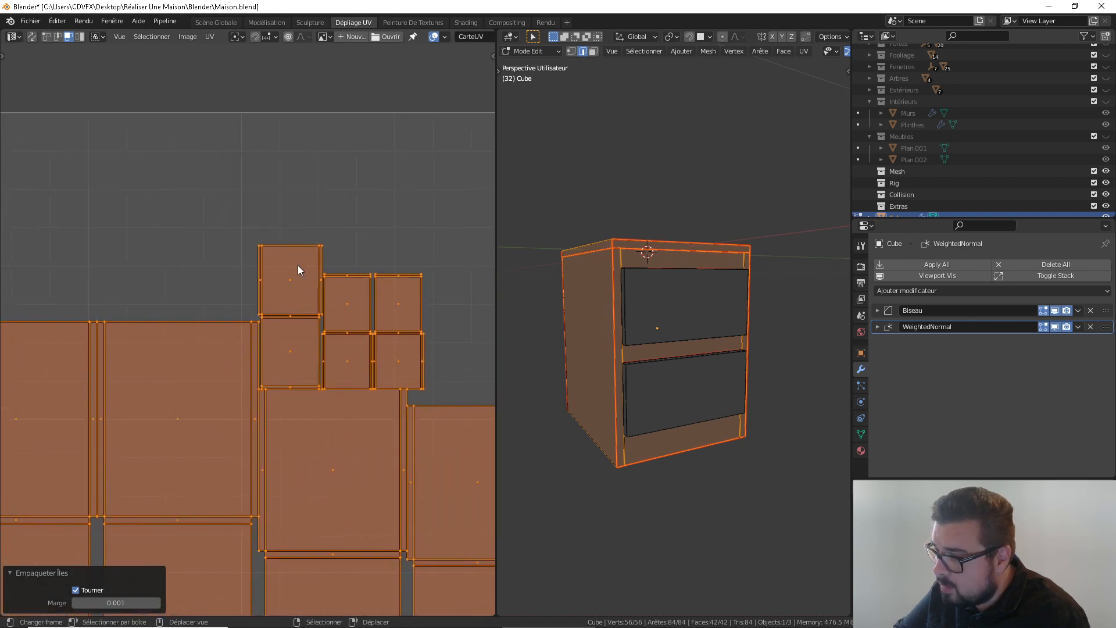
# Leave Edit Mode, apply the body's rotation and scale, and set its origin to geometry
pyautogui.press('Tab')
pyautogui.scroll(1, 617, 299)
pyautogui.press('q')
pyautogui.click(593, 312)
pyautogui.press('q')
pyautogui.click(582, 299)
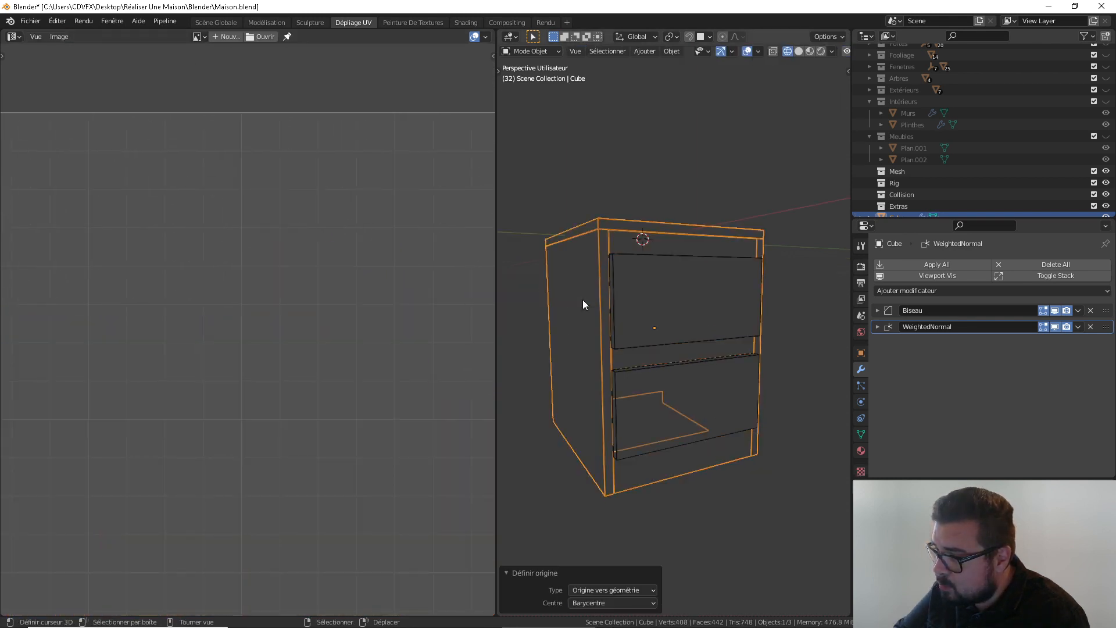
# Unwrap the whole body mesh with the angle-based method and pack its new UV islands
pyautogui.press('Tab')
pyautogui.press('u')
pyautogui.click(557, 216)
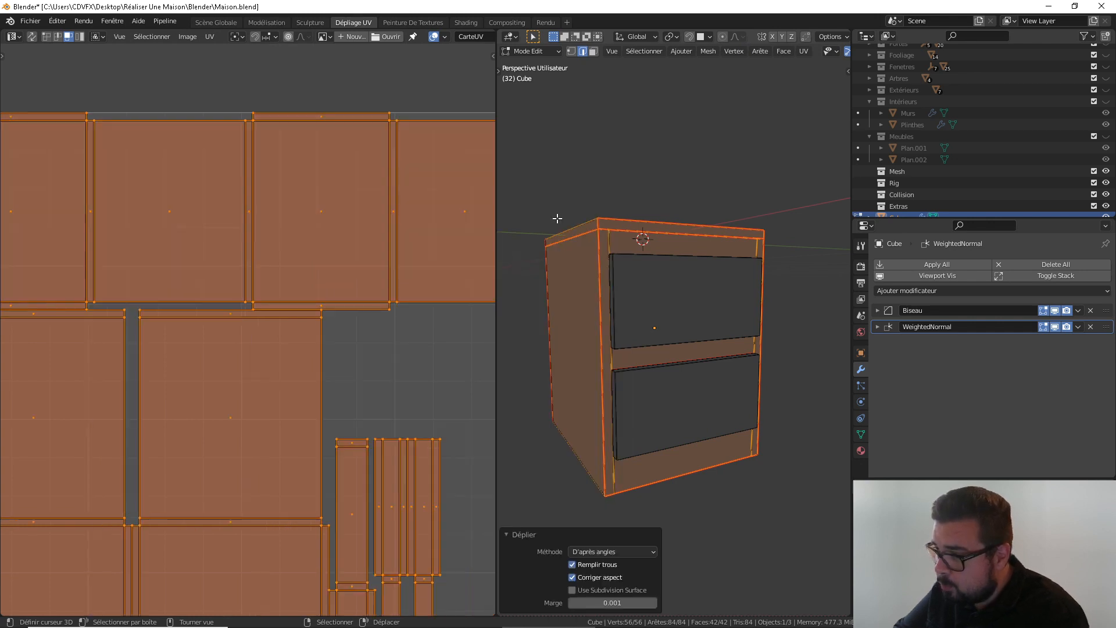
pyautogui.scroll(-2, 353, 316)
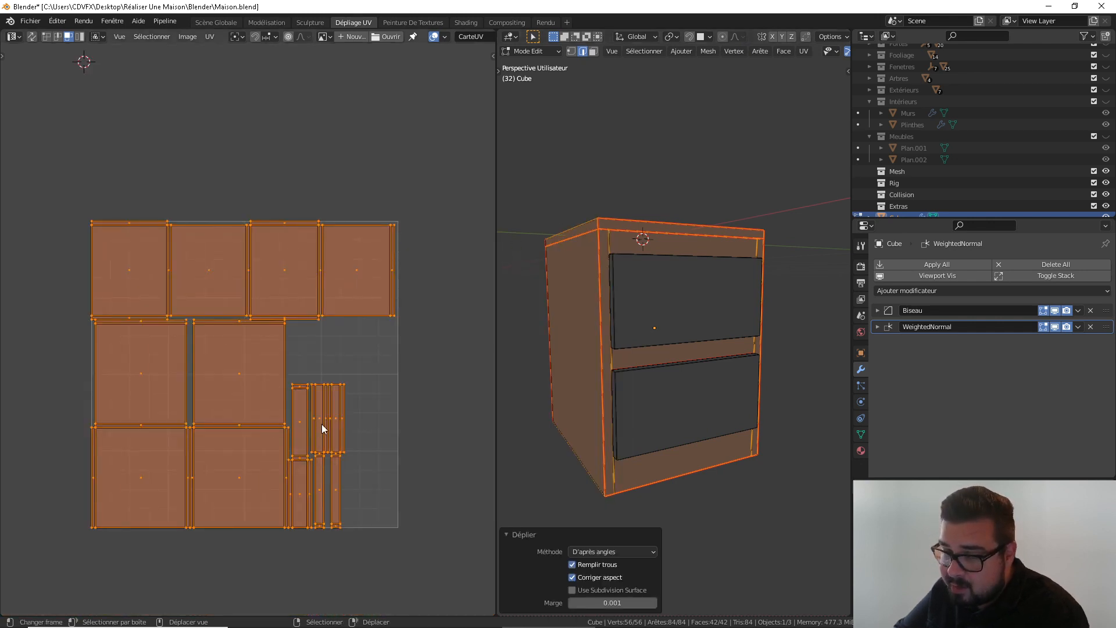
pyautogui.hotkey('ctrl', 'p')
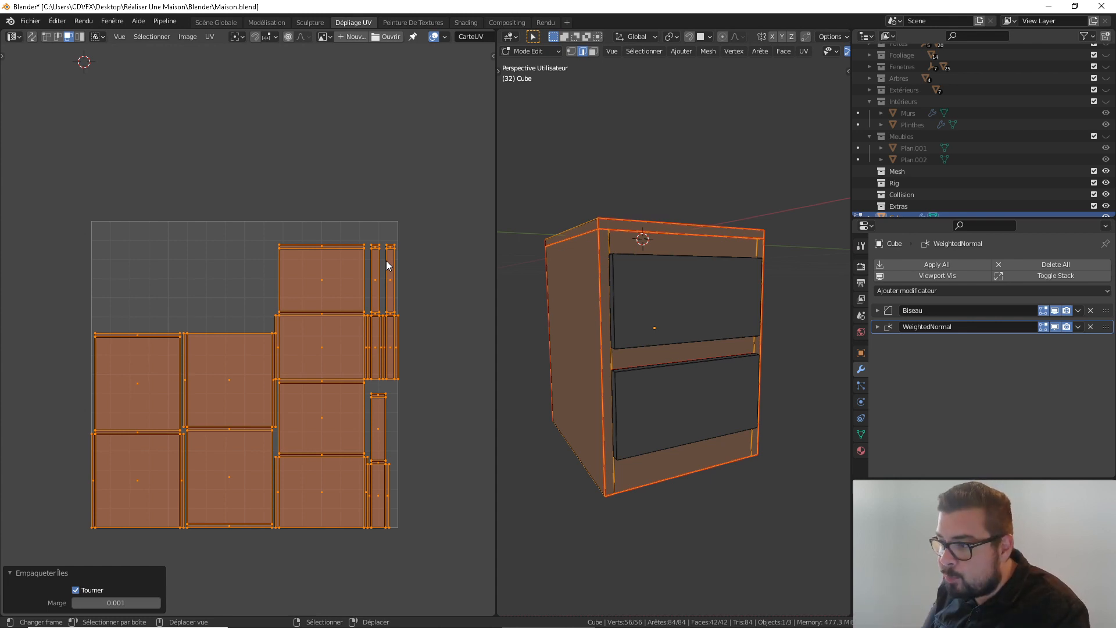
# Leave Edit Mode, join the top and bottom drawers into one object and set its origin to its geometry
pyautogui.press('Tab')
pyautogui.hotkey('shift', 'z')
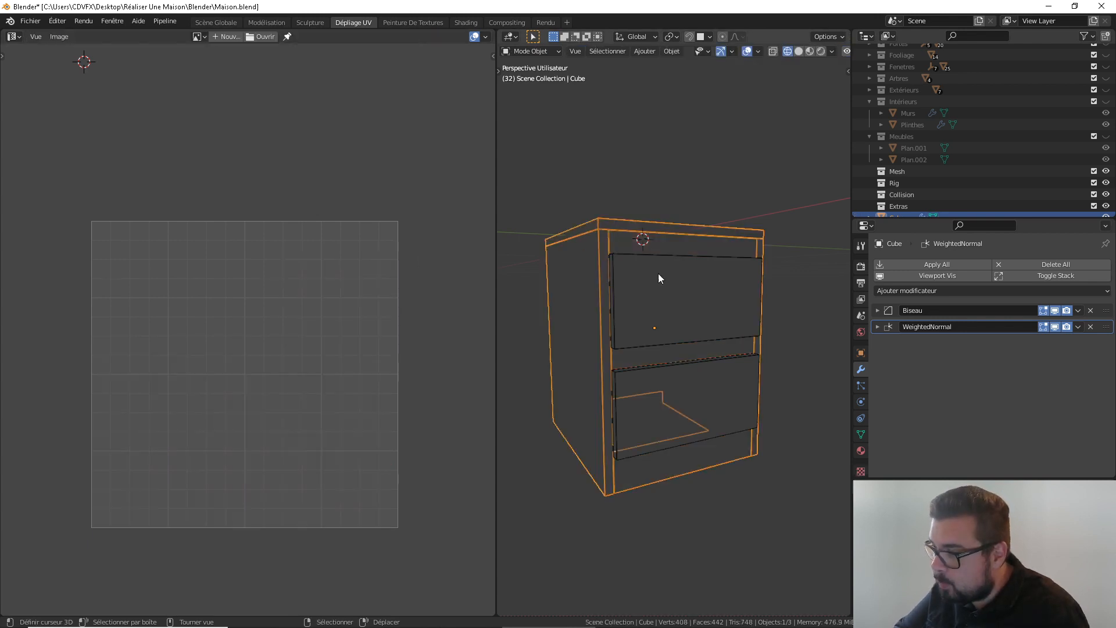
pyautogui.click(663, 288)
pyautogui.keyDown('shift'); pyautogui.click(671, 385); pyautogui.keyUp('shift')
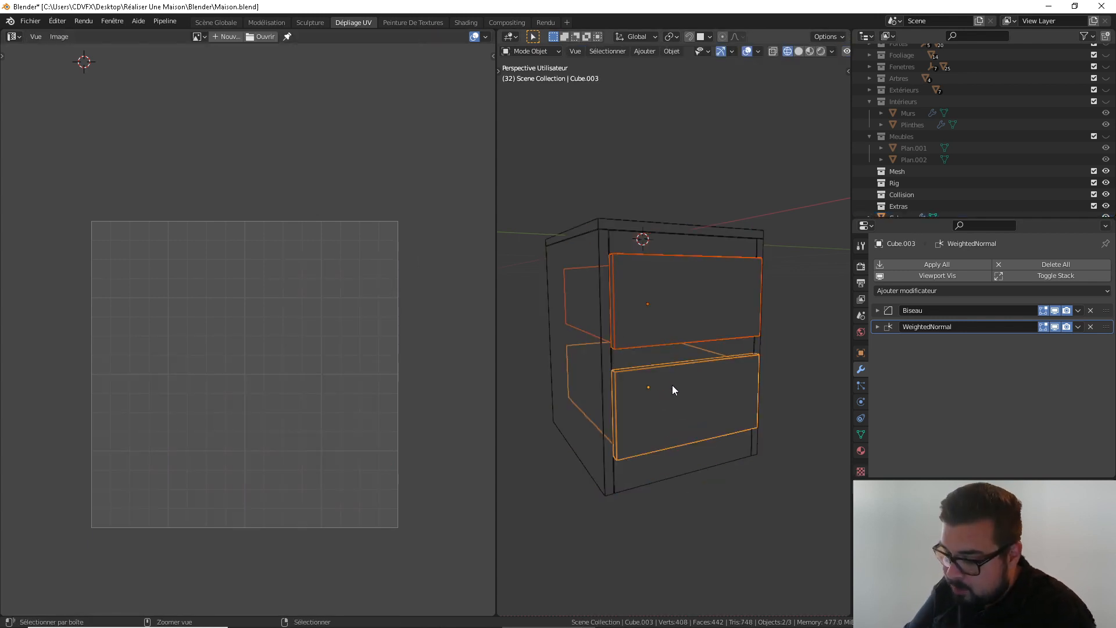
pyautogui.keyDown('shift'); pyautogui.click(697, 267); pyautogui.keyUp('shift')
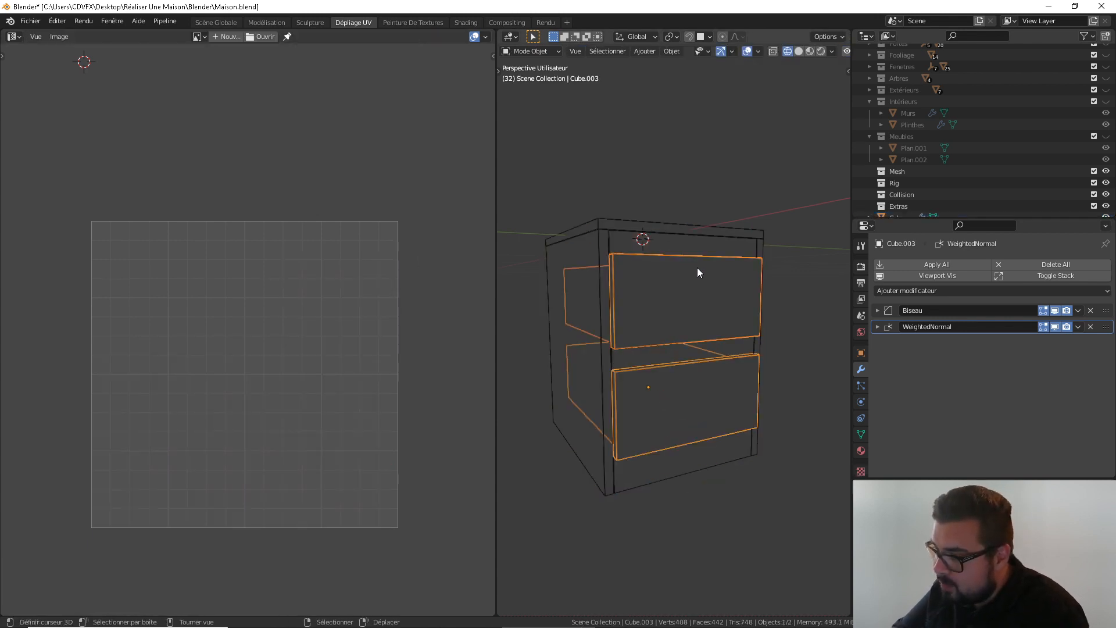
pyautogui.hotkey('ctrl', 'a')
pyautogui.click(658, 277)
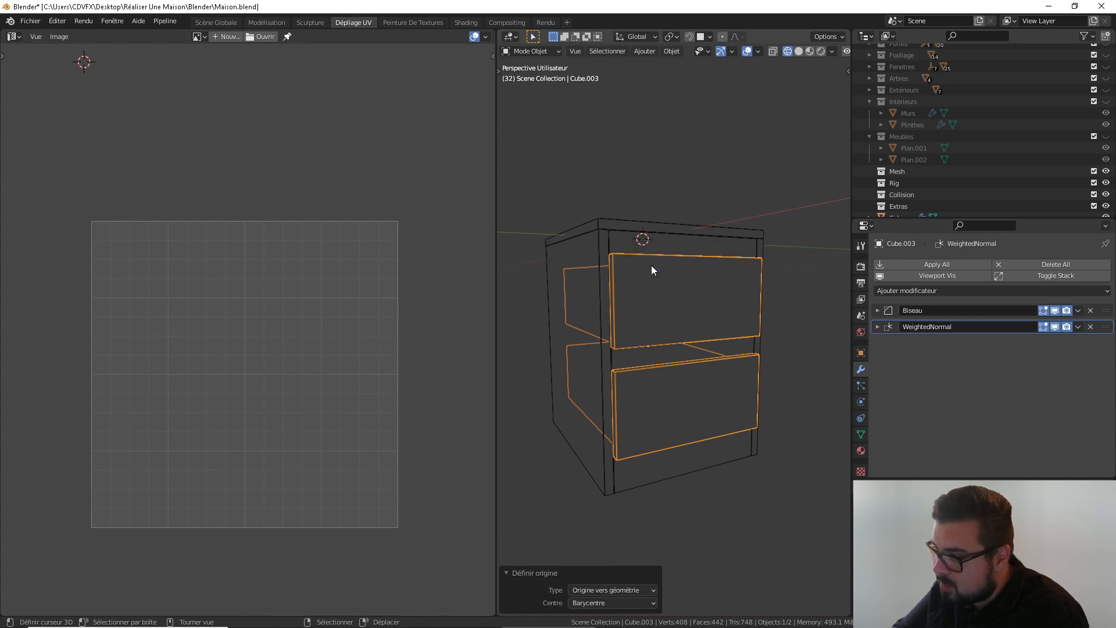
# Select the entire joined drawer mesh in Edit Mode, unwrap it and pack its UV islands
pyautogui.press('Tab')
pyautogui.press('a')
pyautogui.click(667, 217)
pyautogui.press('a')
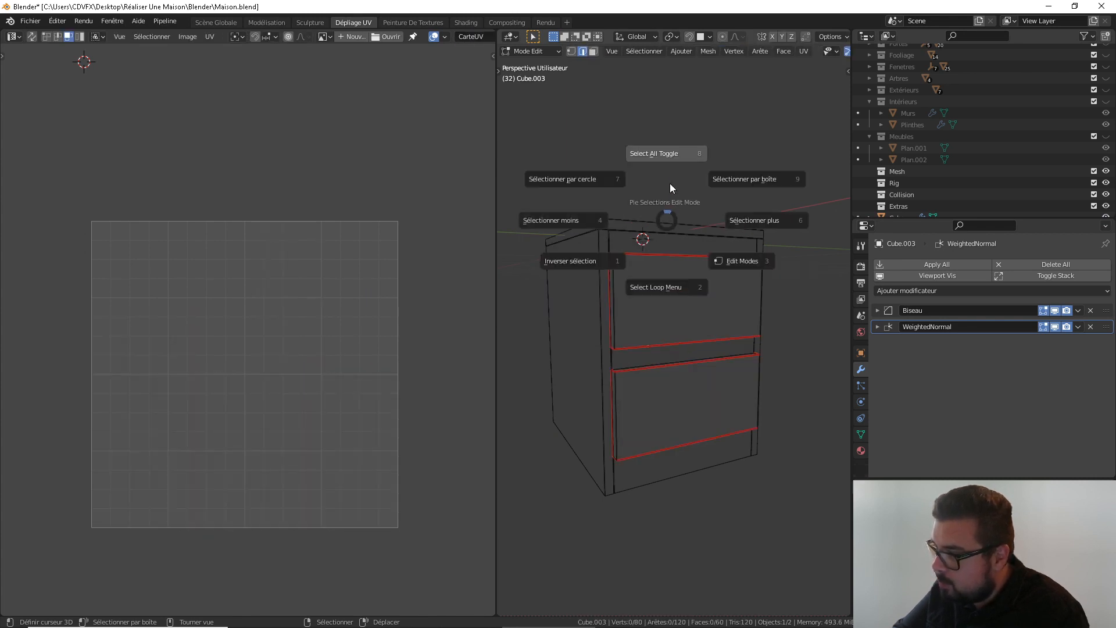
pyautogui.click(670, 177)
pyautogui.press('u')
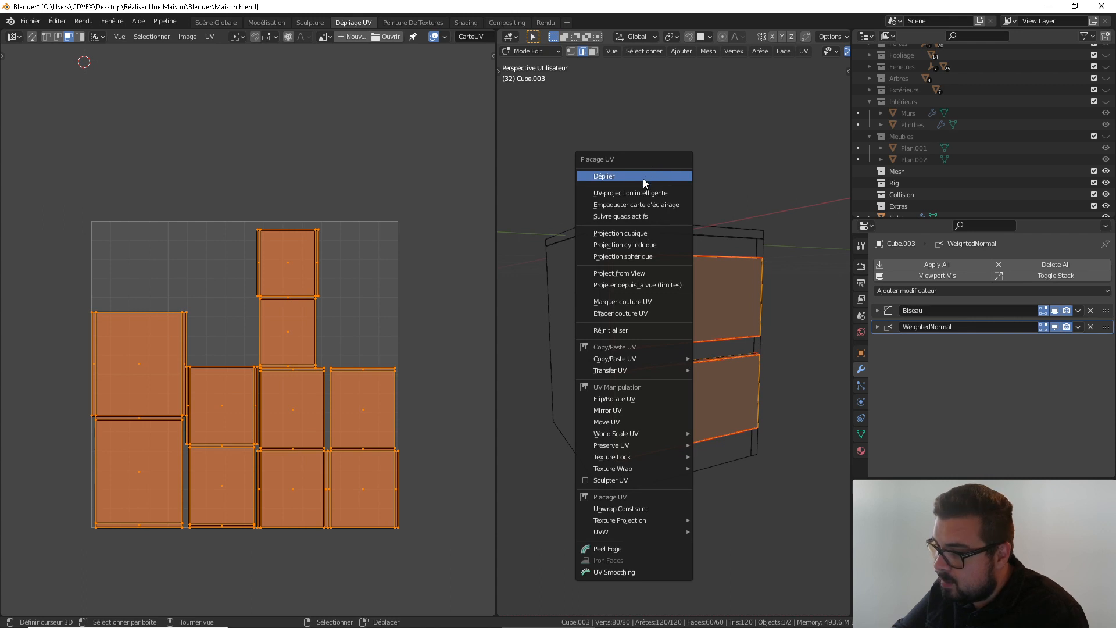
pyautogui.click(644, 175)
pyautogui.hotkey('alt', 'a')
pyautogui.press('a')
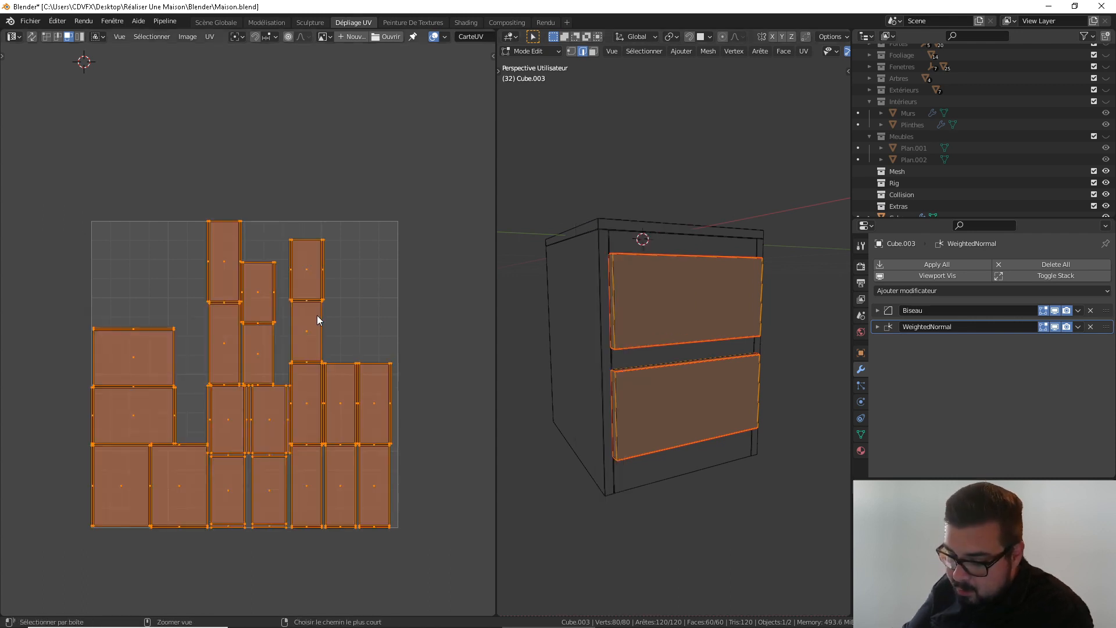
pyautogui.hotkey('ctrl', 'p')
# Select all of the drawers' narrow upright UV islands, leaving out the wide ones, and rotate them 90°
pyautogui.hotkey('alt', 'a')
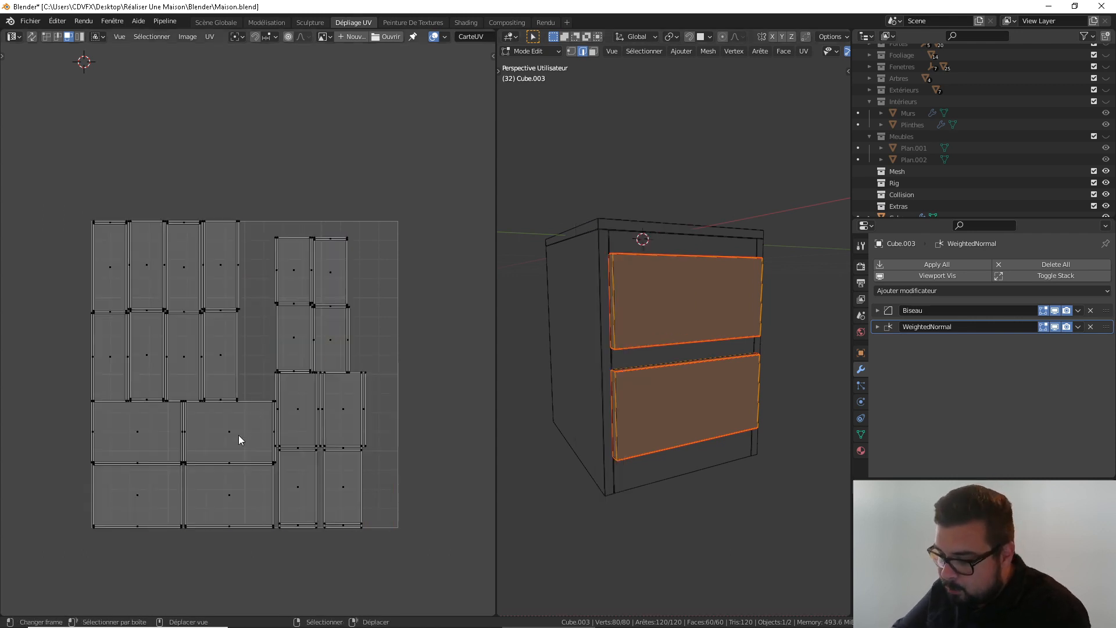
pyautogui.press('l')
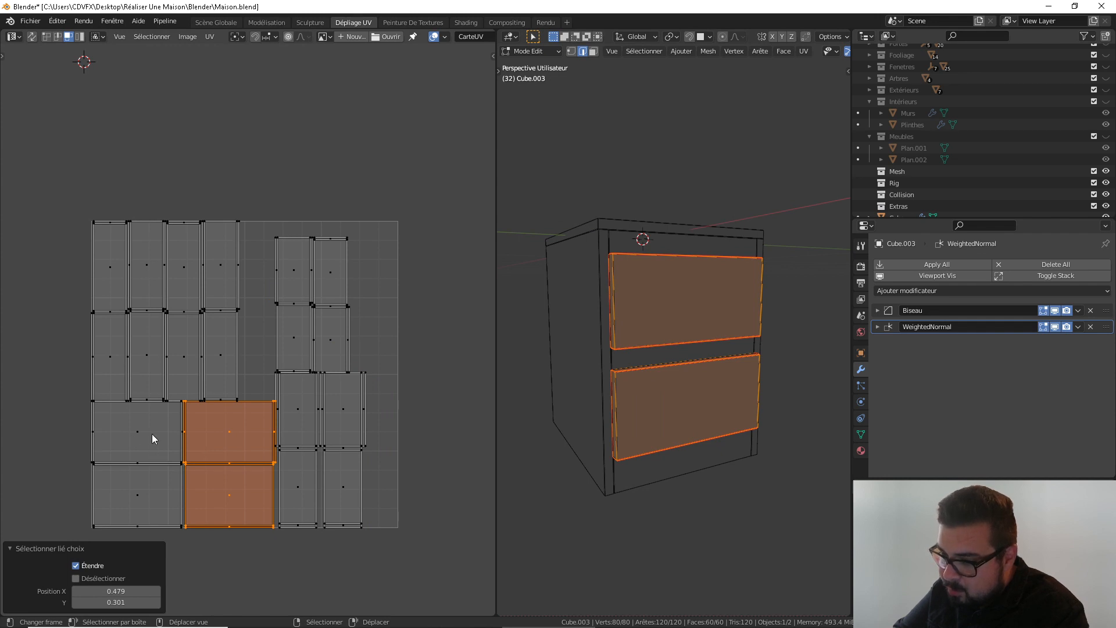
pyautogui.hotkey('alt', 'a')
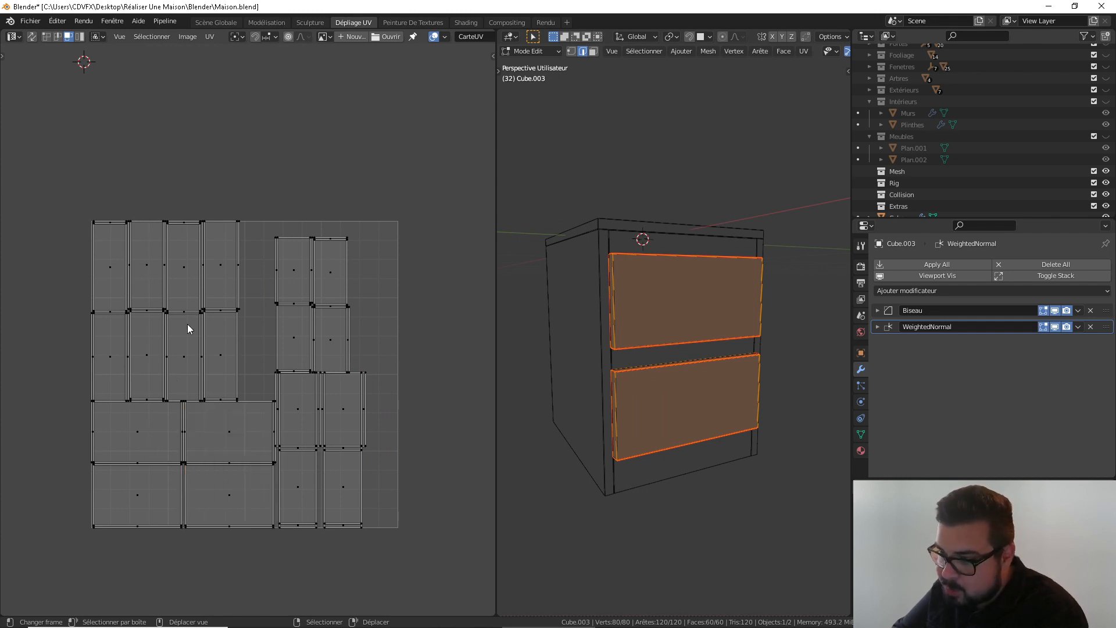
pyautogui.press('l')
pyautogui.press('l')
pyautogui.press('l')
pyautogui.press('l')
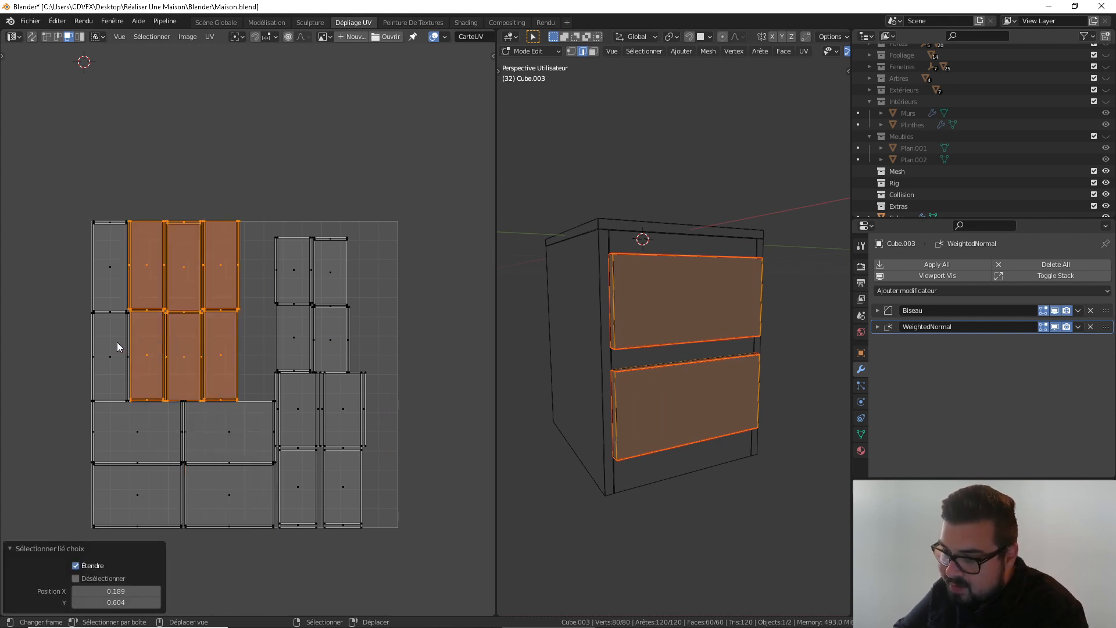
pyautogui.press('l')
pyautogui.press('l')
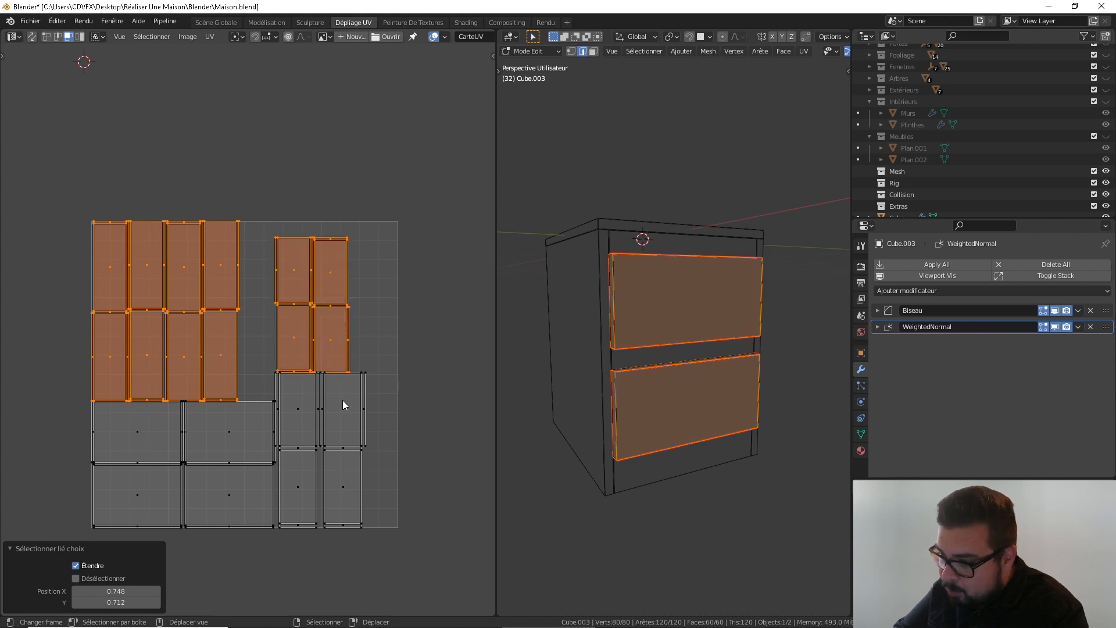
pyautogui.press('l')
pyautogui.press('l')
pyautogui.write('r90')
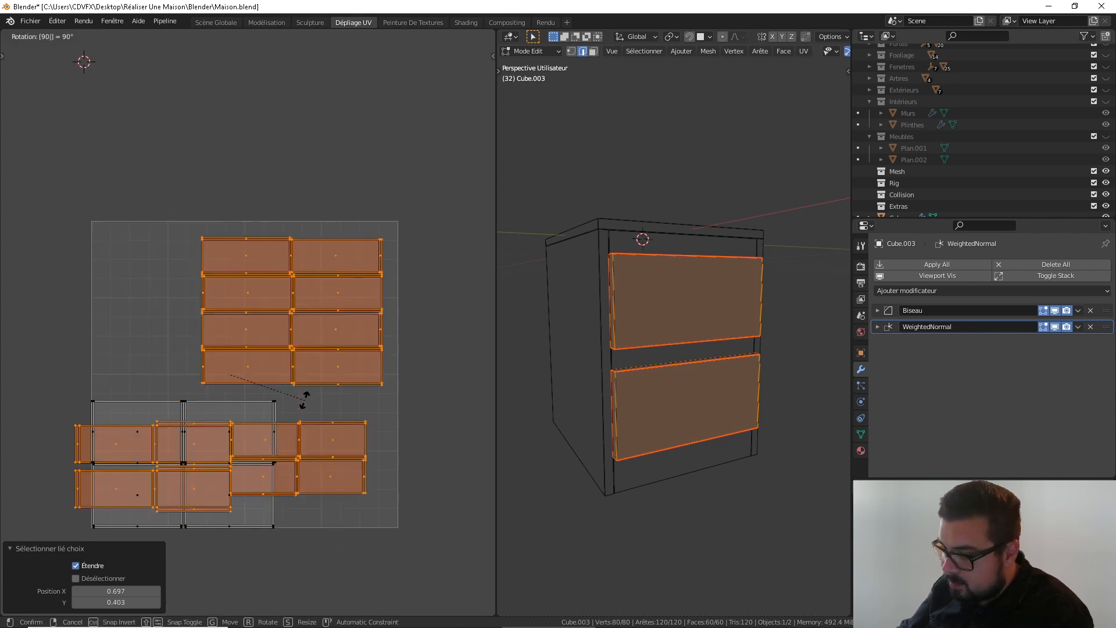
pyautogui.press('Return')
# Select all of the drawers' UV islands and repack them with island rotation turned off
pyautogui.press('a')
pyautogui.press('a')
pyautogui.hotkey('ctrl', 'p')
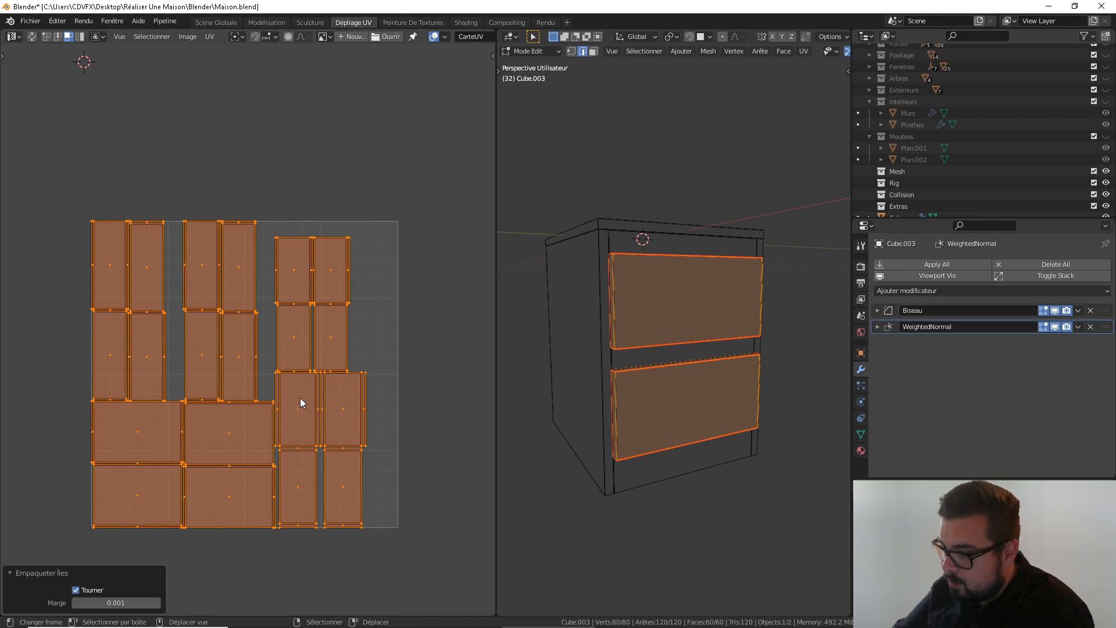
pyautogui.click(76, 590)
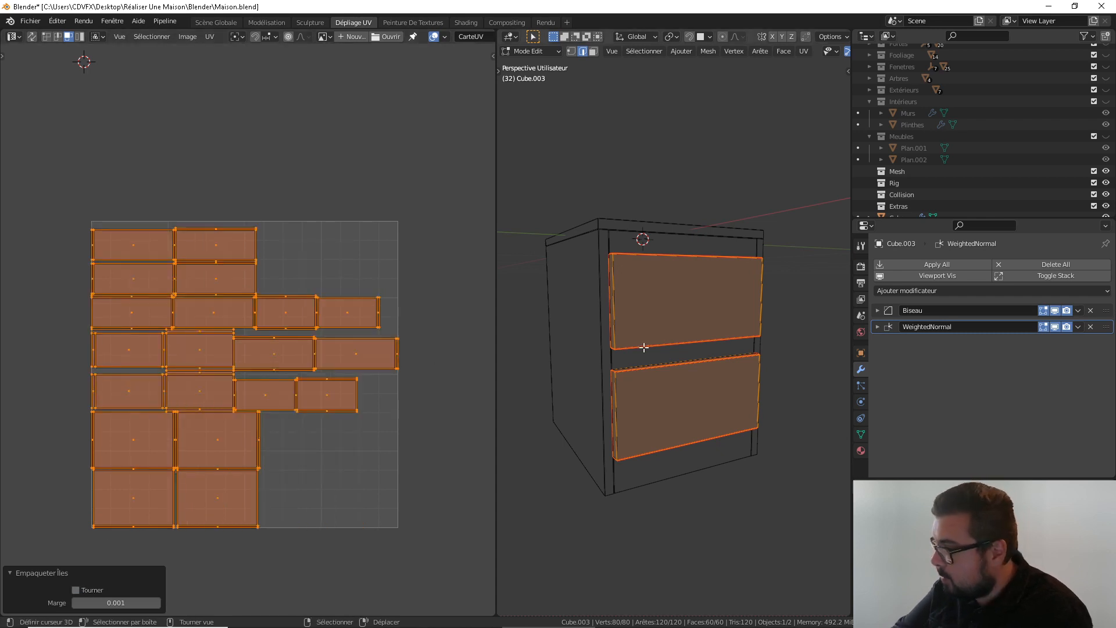
# Leave Edit Mode and join the drawers with the nightstand body into a single object
pyautogui.press('Tab')
pyautogui.keyDown('shift'); pyautogui.click(650, 228); pyautogui.keyUp('shift')
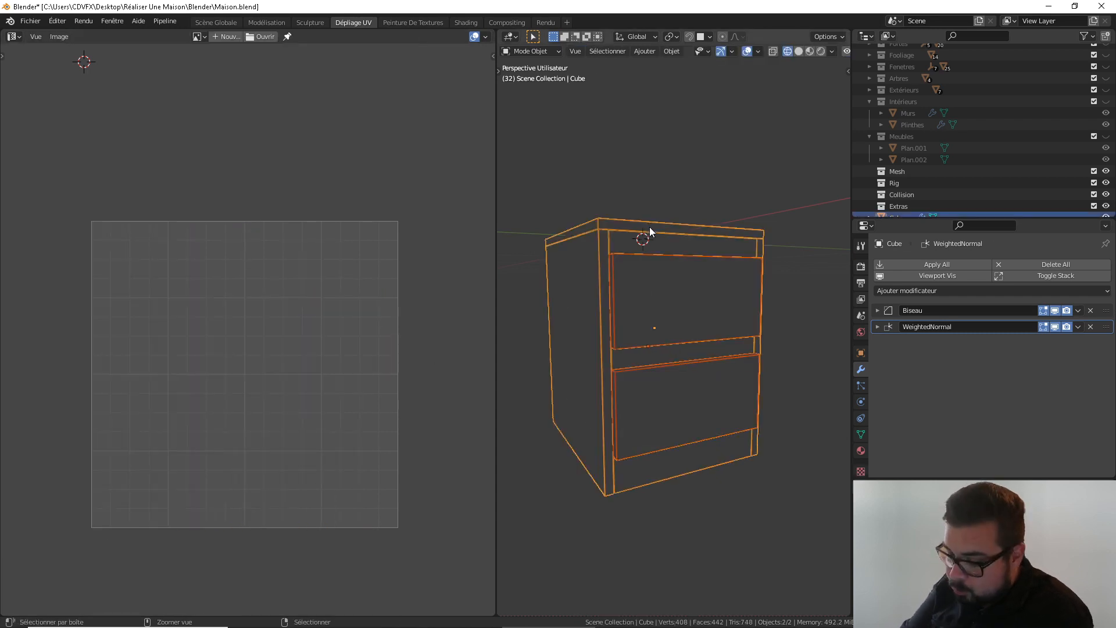
pyautogui.hotkey('ctrl', 'j')
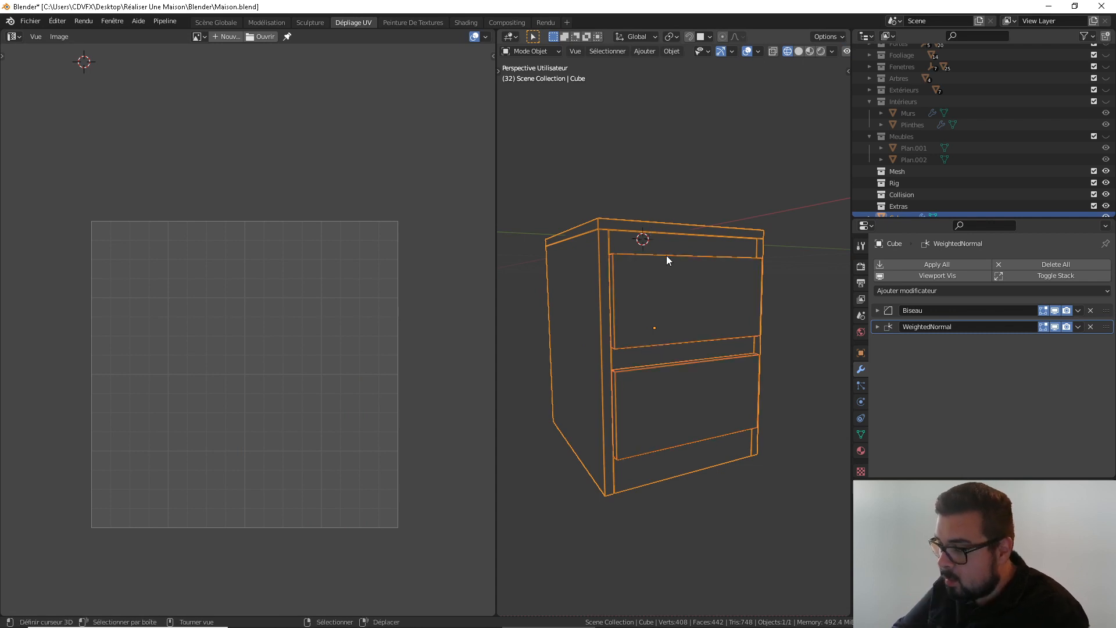
# Apply the joined nightstand's rotation and scale and recentre its origin on the geometry
pyautogui.press('q')
pyautogui.click(619, 285)
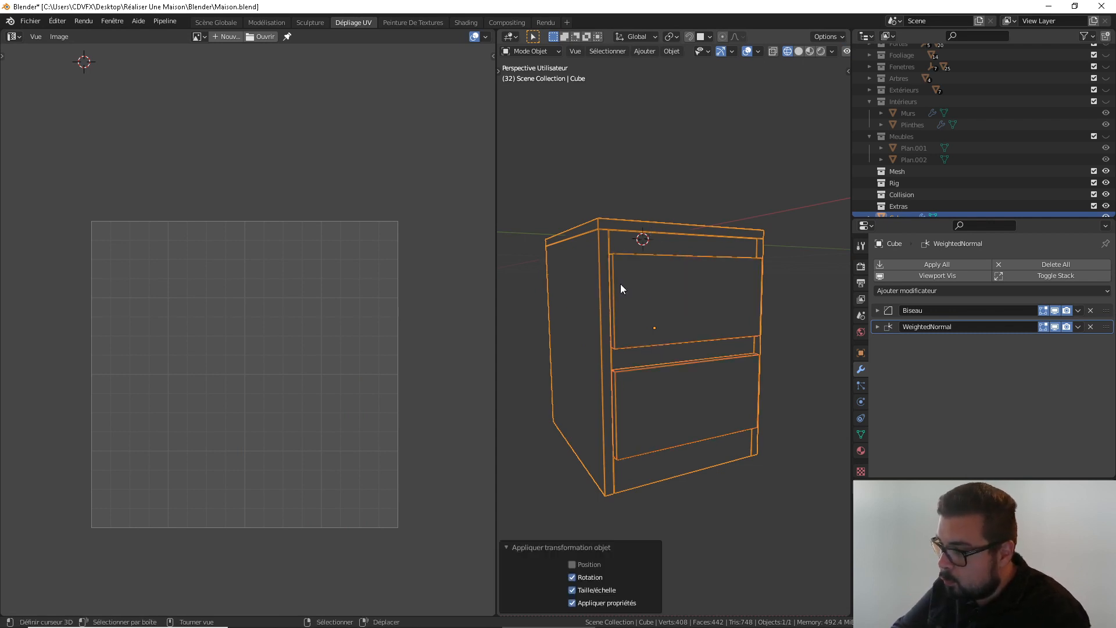
pyautogui.press('q')
pyautogui.click(615, 274)
# Enter Edit Mode on the joined nightstand and pack the UV islands of body and drawers together
pyautogui.press('Tab')
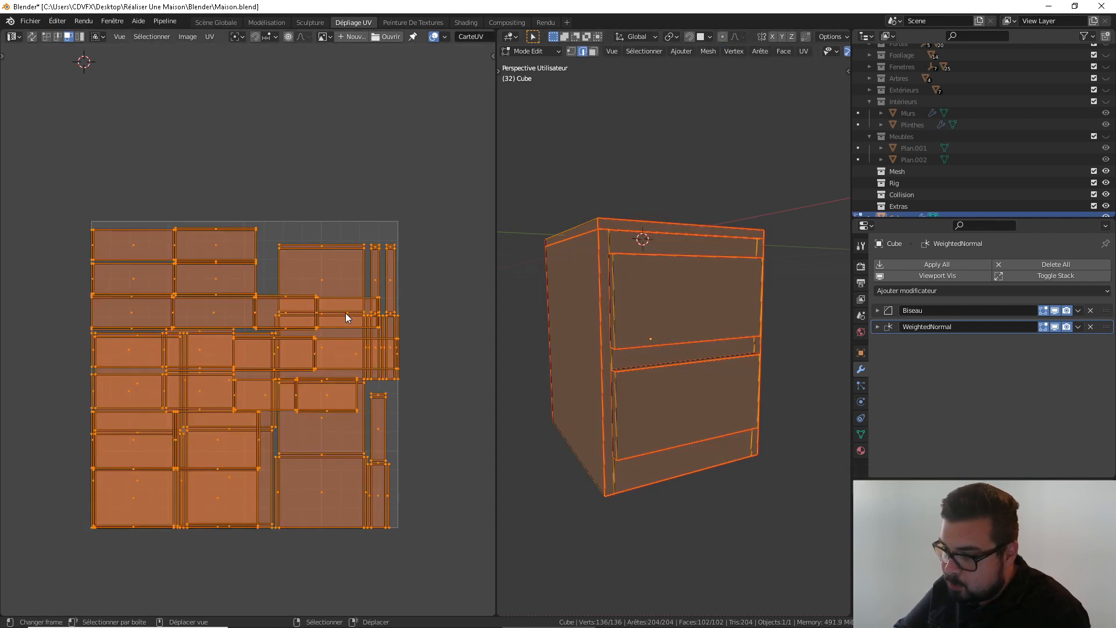
pyautogui.hotkey('ctrl', 'p')
pyautogui.click(338, 337)
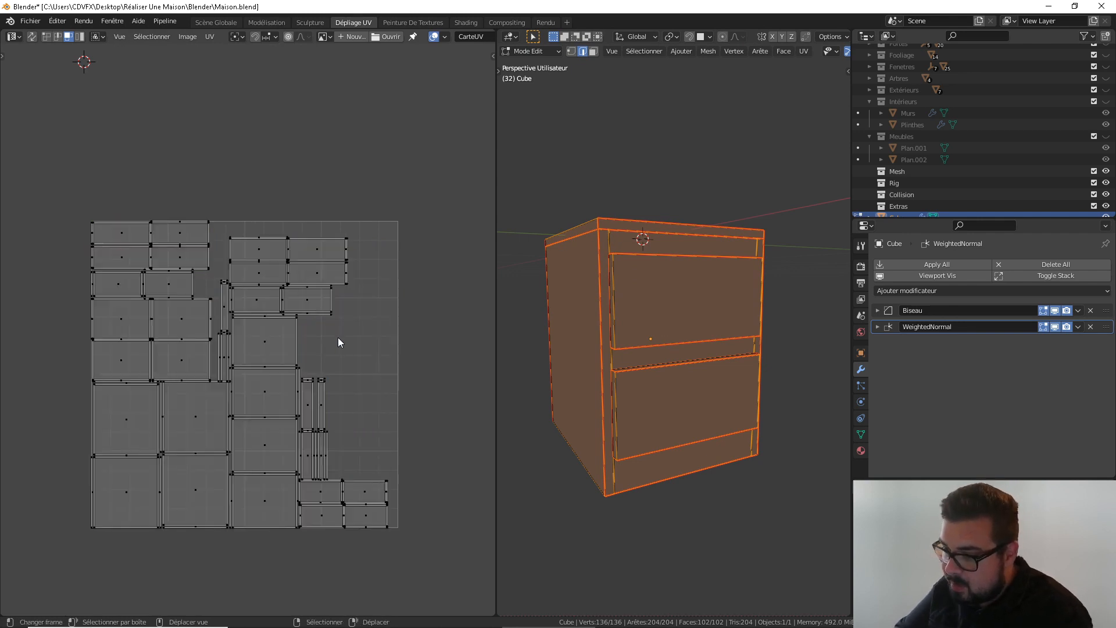
# Select the nightstand's narrow upright UV islands and rotate them 90°
pyautogui.press('l')
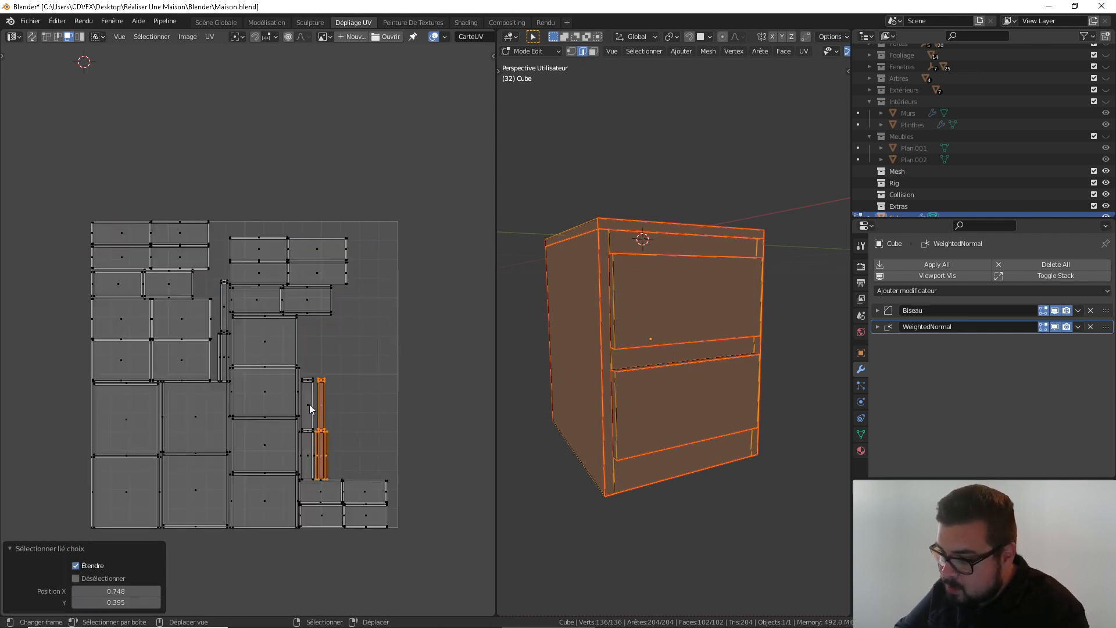
pyautogui.press('l')
pyautogui.press('l')
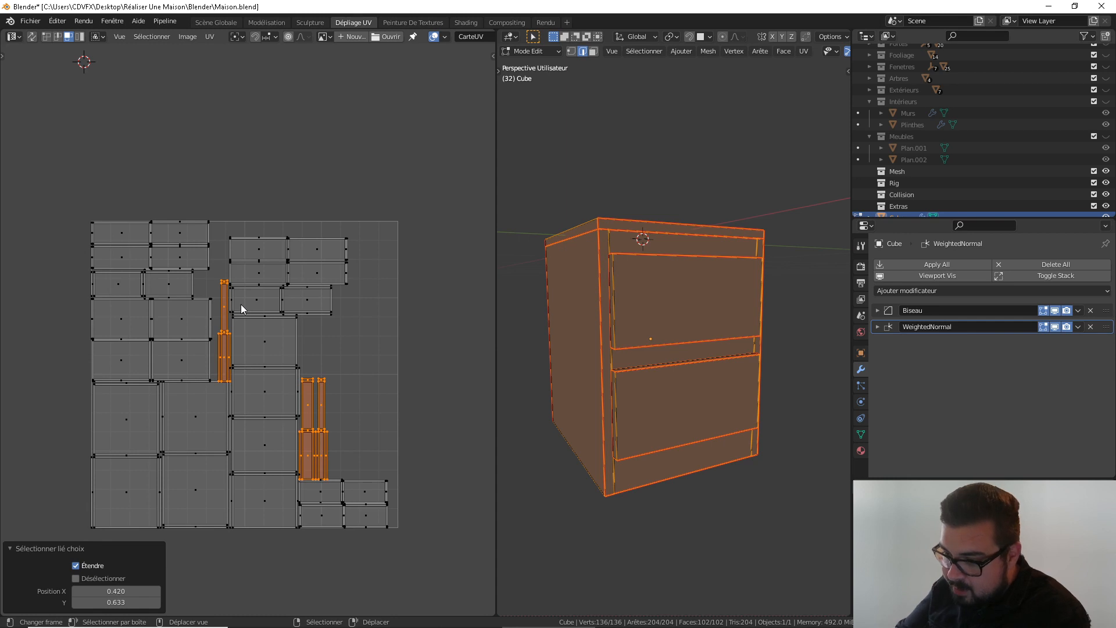
pyautogui.press('r')
pyautogui.press('9')
pyautogui.press('0')
pyautogui.press('Return')
# Select all of the nightstand's UV islands, repack them without island rotation and leave Edit Mode
pyautogui.hotkey('alt', 'a')
pyautogui.press('a')
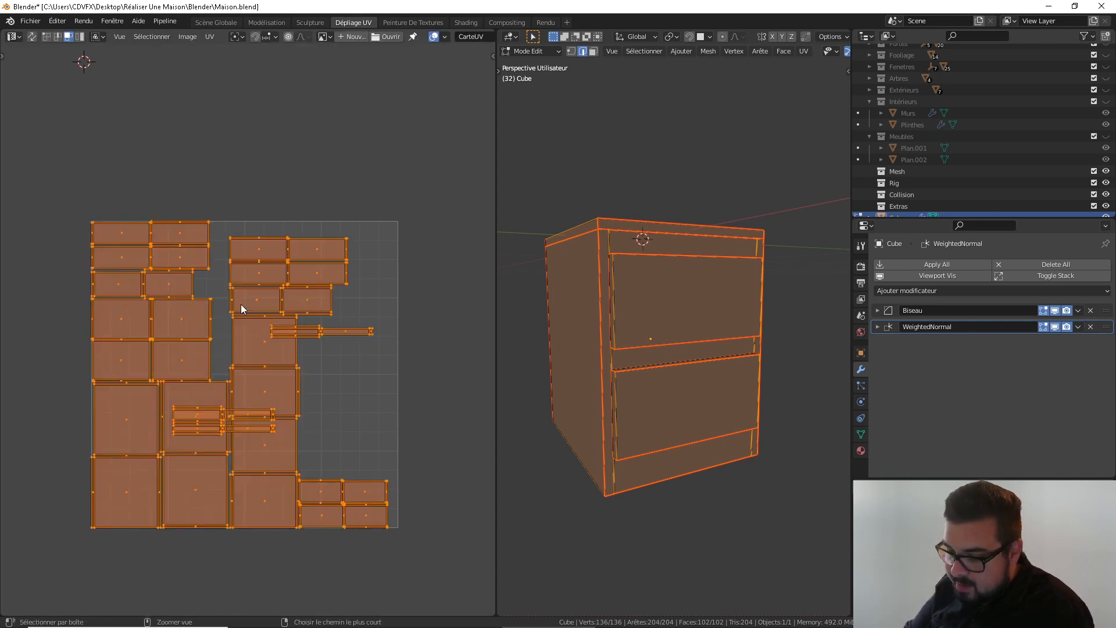
pyautogui.hotkey('ctrl', 'p')
pyautogui.press('Tab')
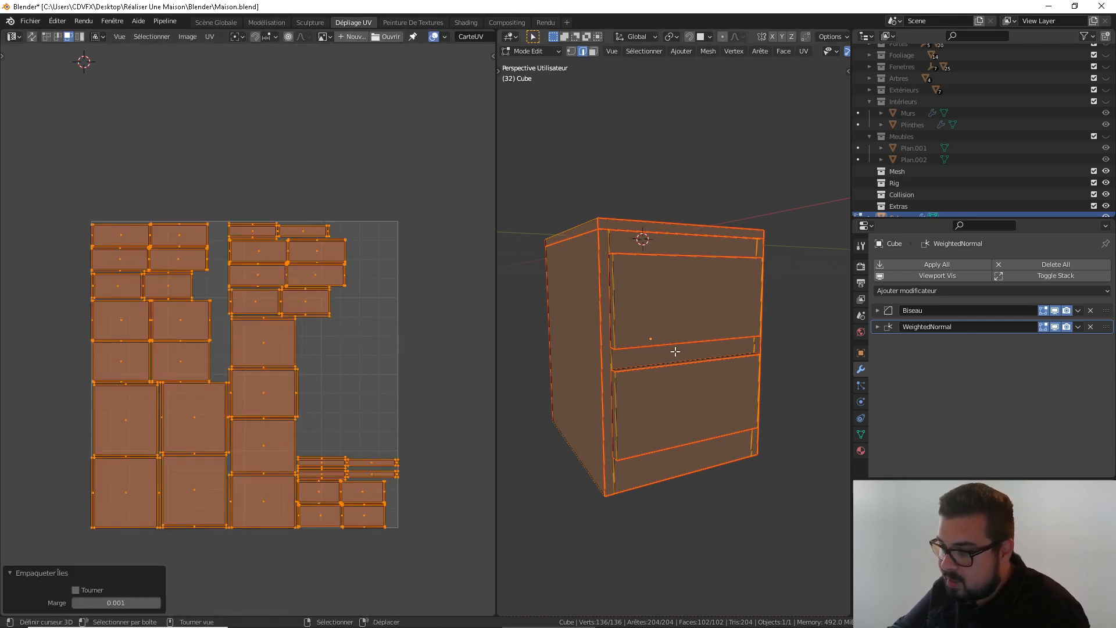
# Switch to the Scène Globale workspace and show the nightstand in Material Preview shading
pyautogui.click(216, 22)
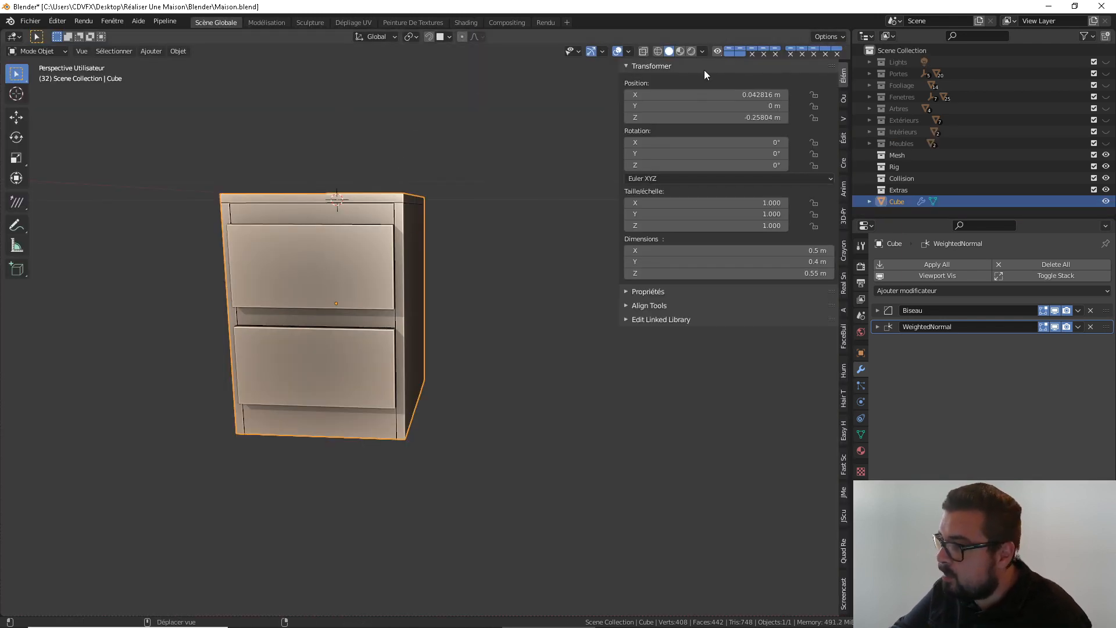
pyautogui.click(680, 50)
pyautogui.moveTo(323, 316); pyautogui.dragTo(387, 332, button='middle')
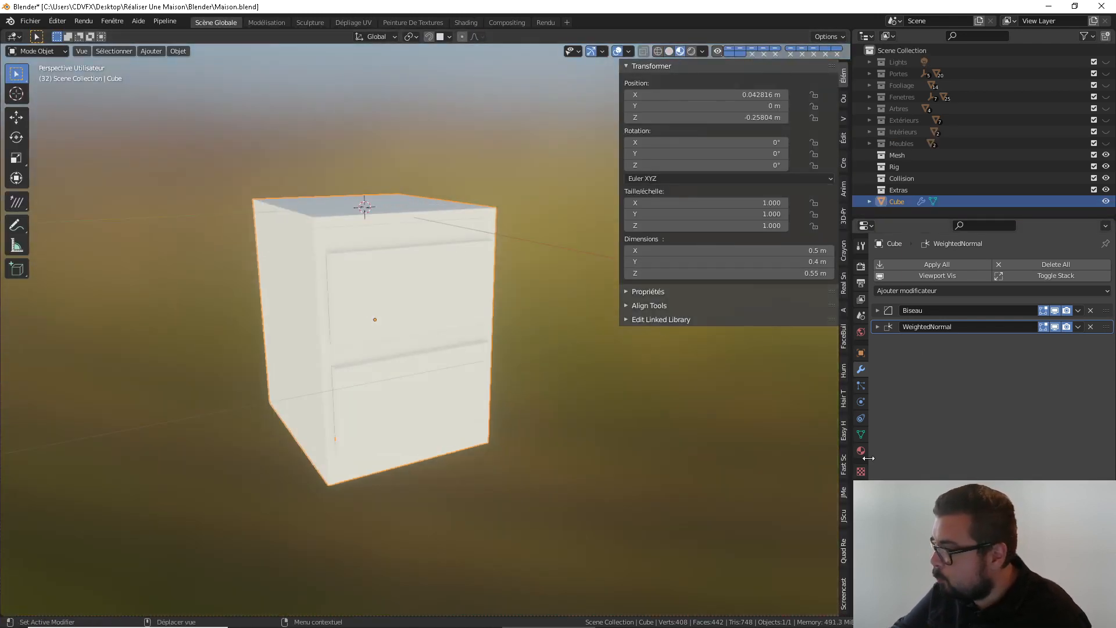
# Assign the existing material M_BoisLitClair 90 to the nightstand
pyautogui.click(861, 452)
pyautogui.click(882, 314)
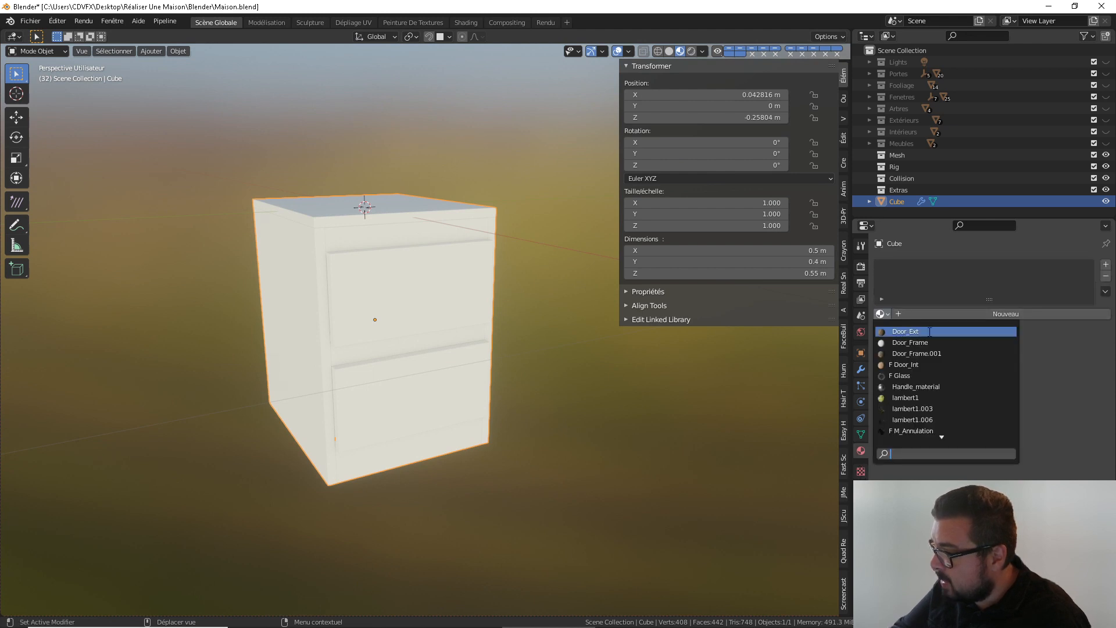
pyautogui.scroll(-5, 941, 411)
pyautogui.scroll(-3, 941, 410)
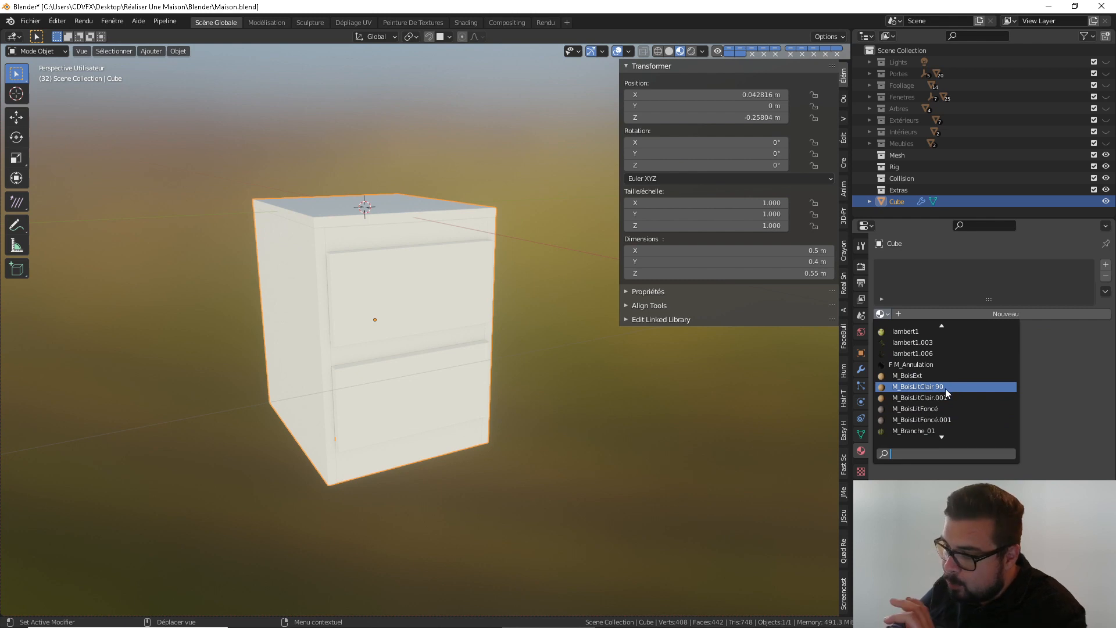
pyautogui.click(945, 387)
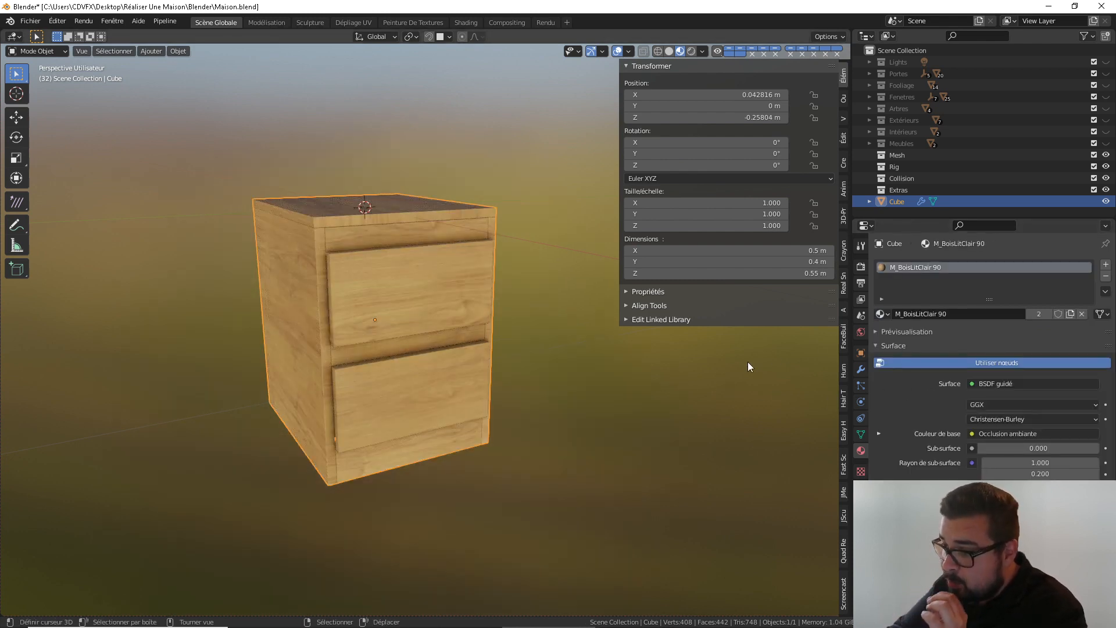
# Examine the wood grain direction on the nightstand's top, sides and drawer fronts, and the material's mapping node
pyautogui.moveTo(522, 366); pyautogui.dragTo(498, 368, button='middle')
pyautogui.scroll(1, 450, 320)
pyautogui.keyDown('shift'); pyautogui.moveTo(450, 319); pyautogui.dragTo(342, 257, button='middle'); pyautogui.keyUp('shift')
pyautogui.scroll(2, 474, 357)
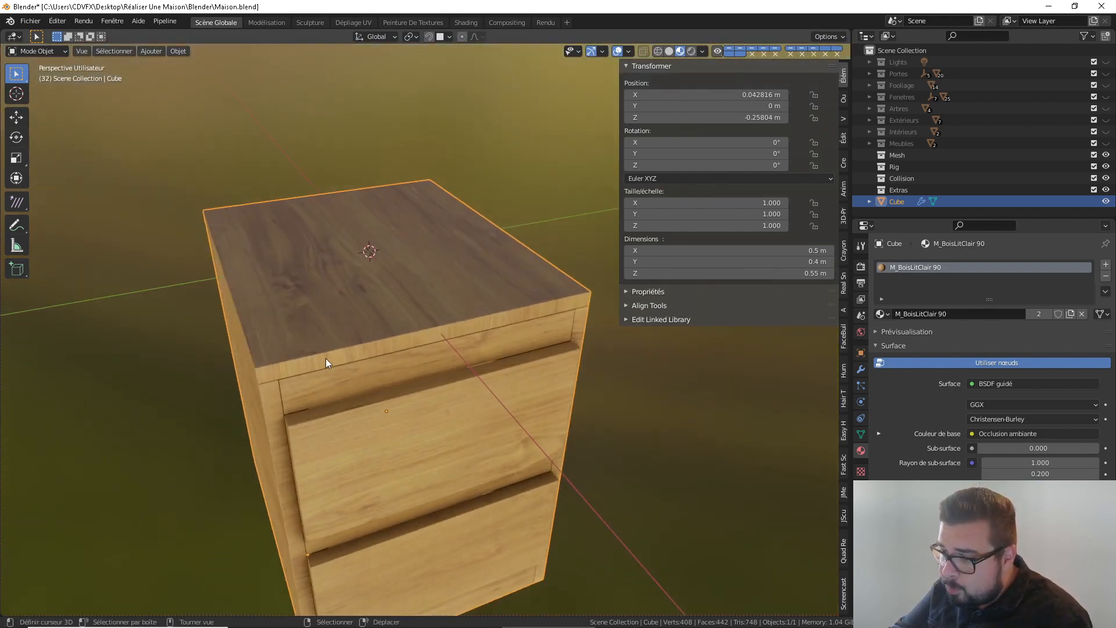
pyautogui.moveTo(325, 360); pyautogui.dragTo(347, 349, button='middle')
pyautogui.moveTo(438, 318); pyautogui.dragTo(452, 330, button='middle')
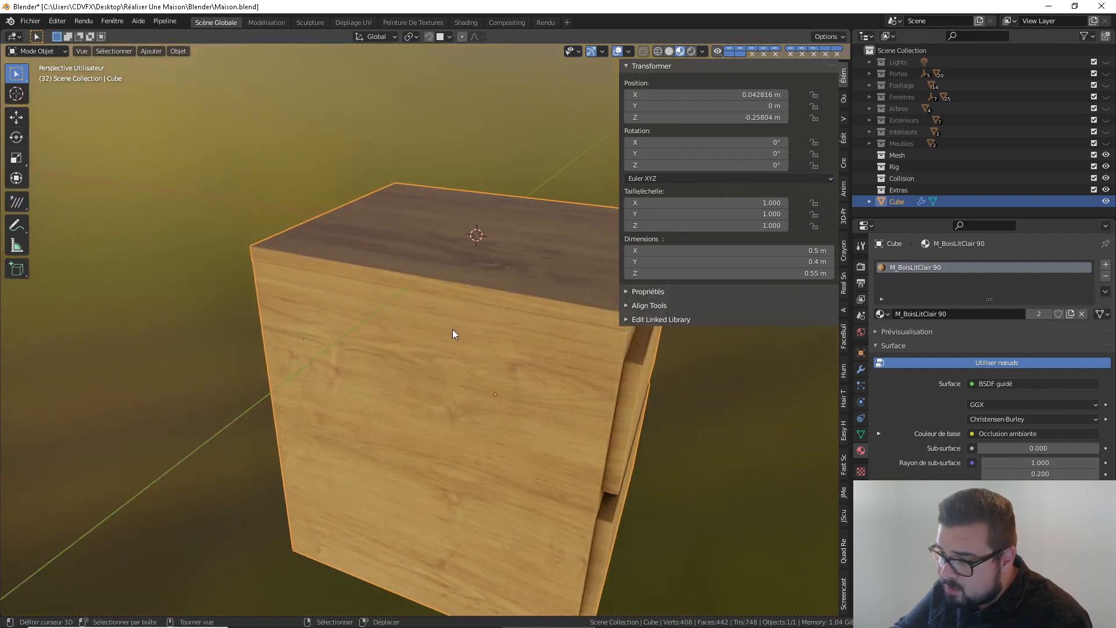
pyautogui.moveTo(425, 288); pyautogui.dragTo(302, 285, button='middle')
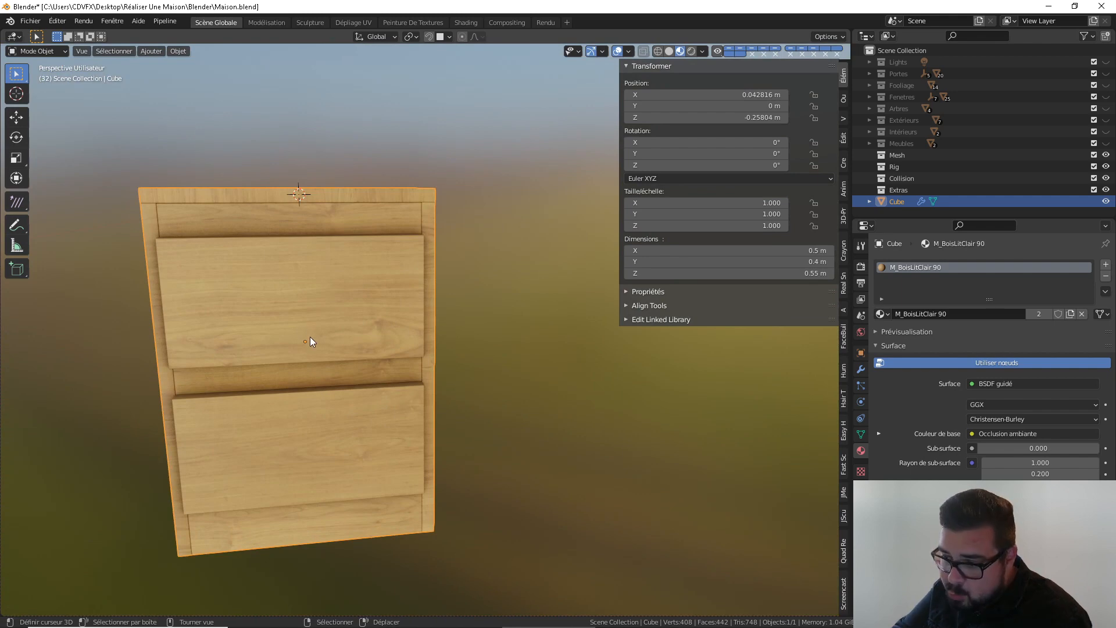
pyautogui.moveTo(309, 341); pyautogui.dragTo(242, 299, button='middle')
pyautogui.moveTo(355, 455); pyautogui.dragTo(318, 432, button='middle')
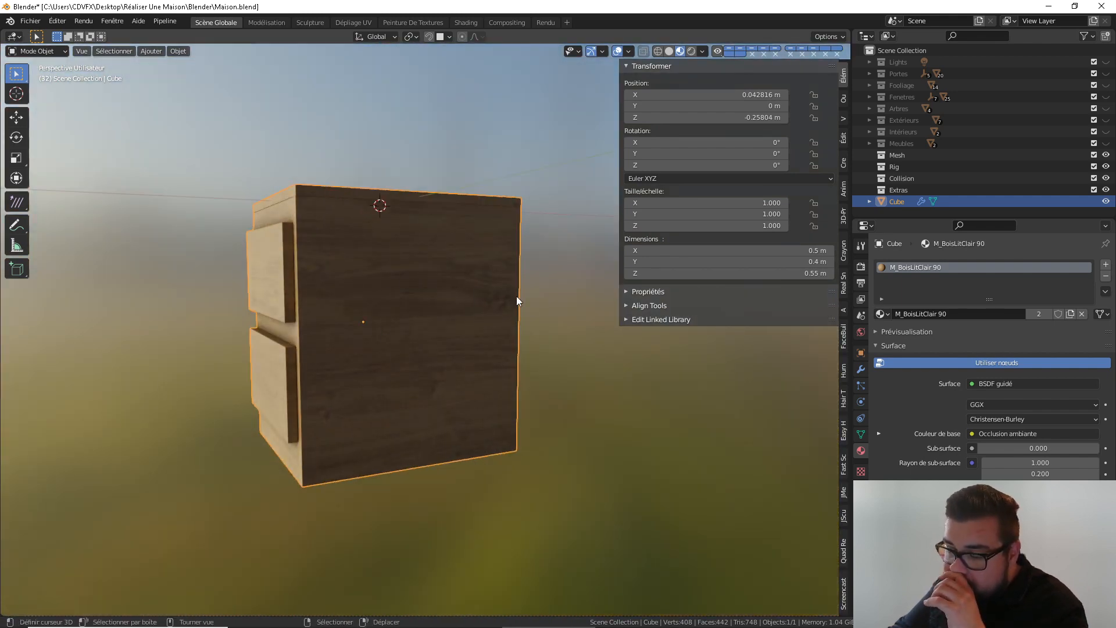
pyautogui.moveTo(346, 271); pyautogui.dragTo(416, 279, button='middle')
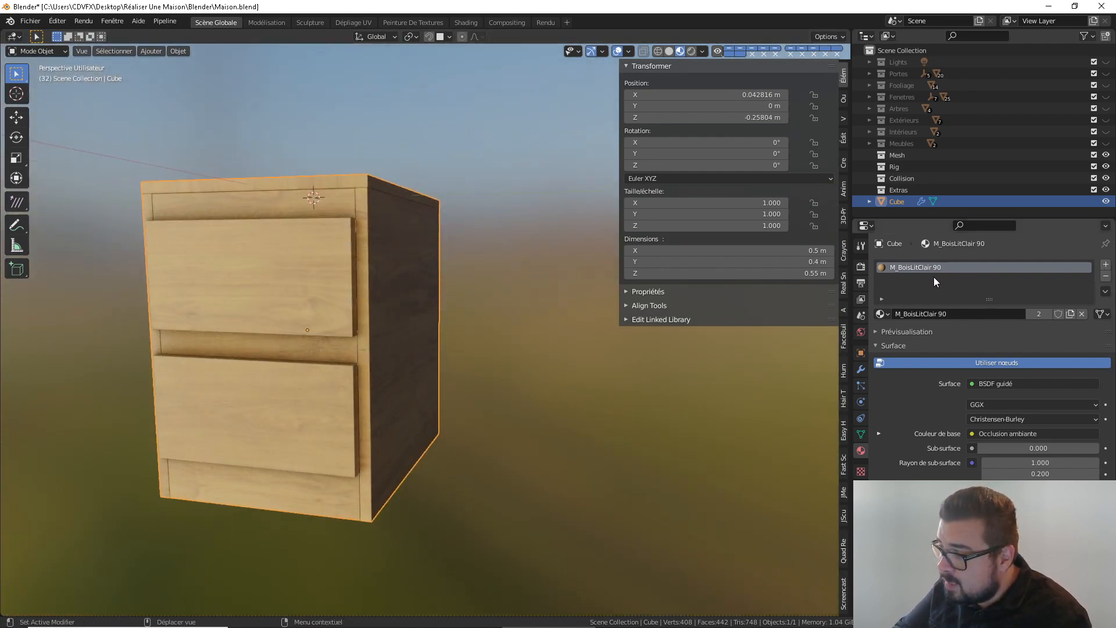
pyautogui.click(465, 22)
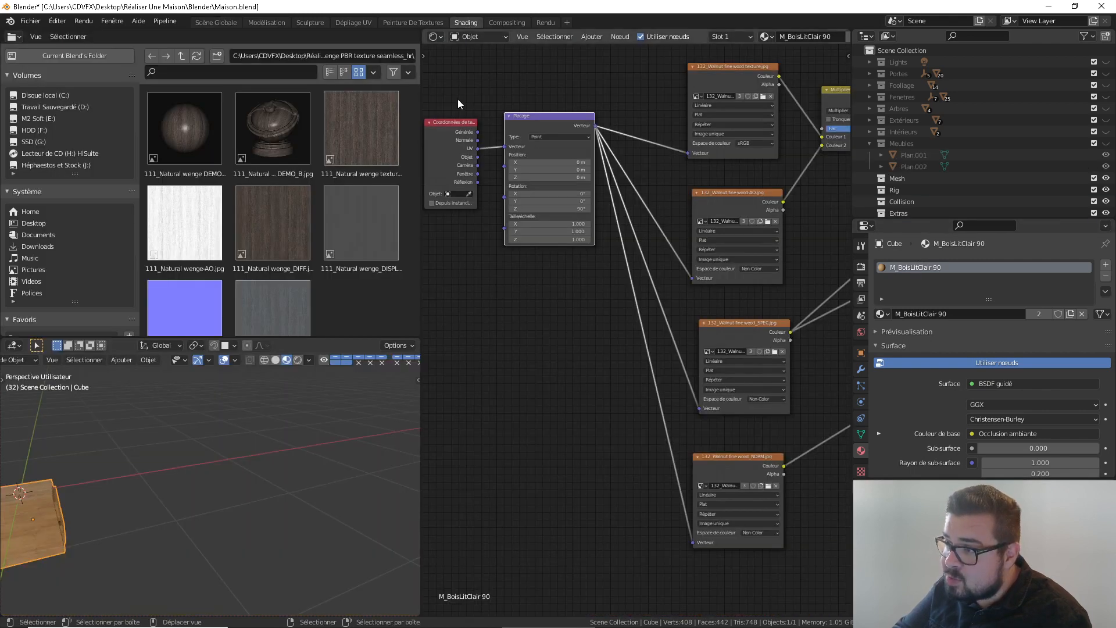
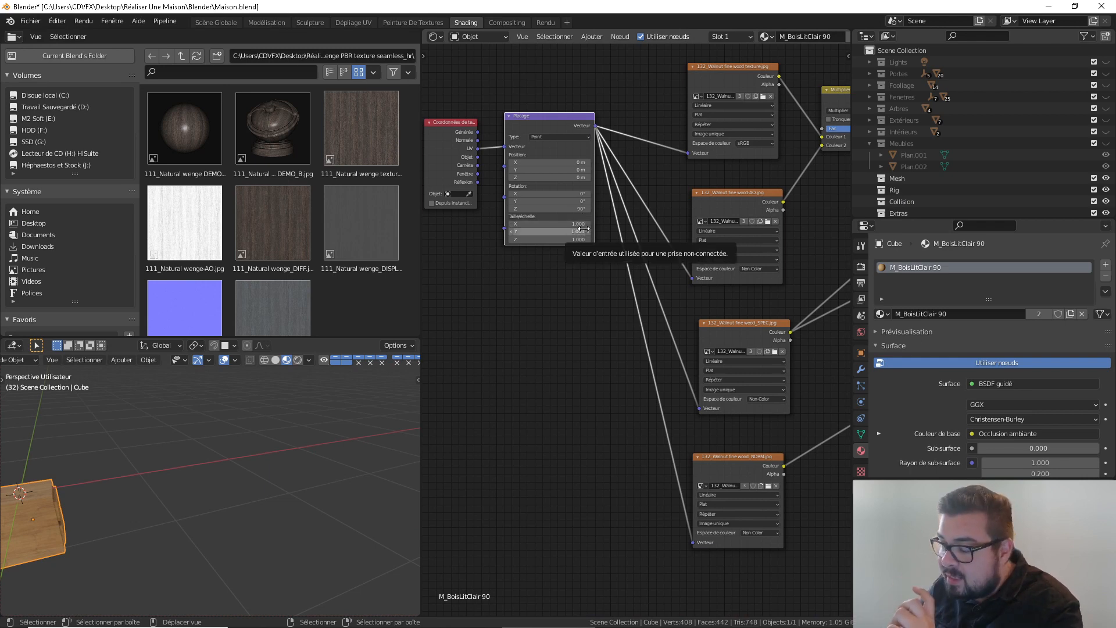
pyautogui.click(216, 22)
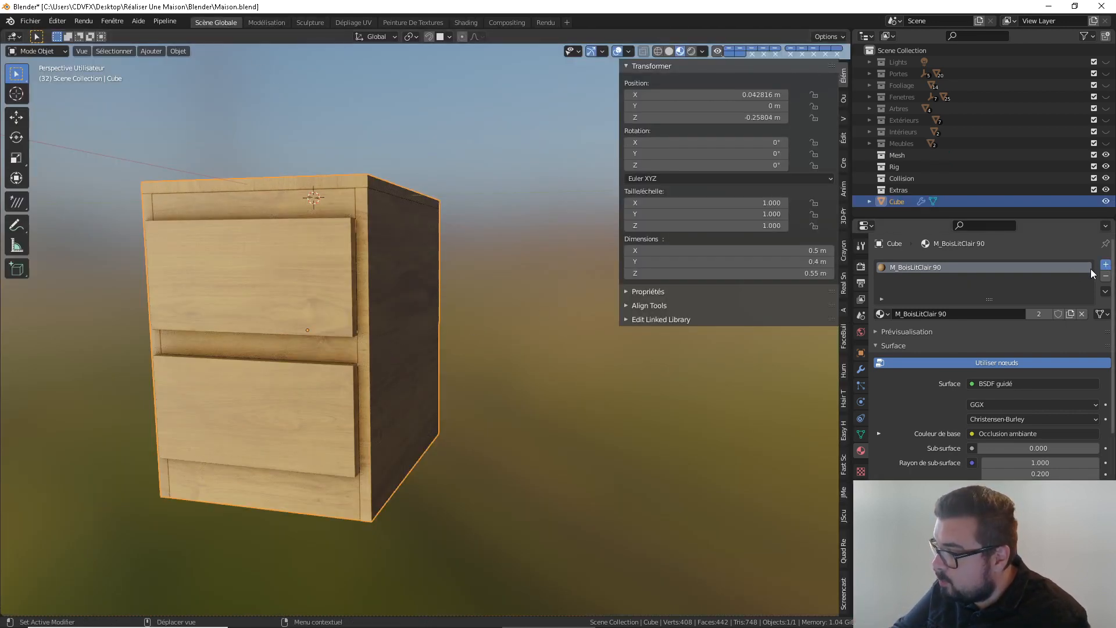
# Add a second material slot to the nightstand and fill it with the existing material M_BoisLitClair.001
pyautogui.click(1105, 264)
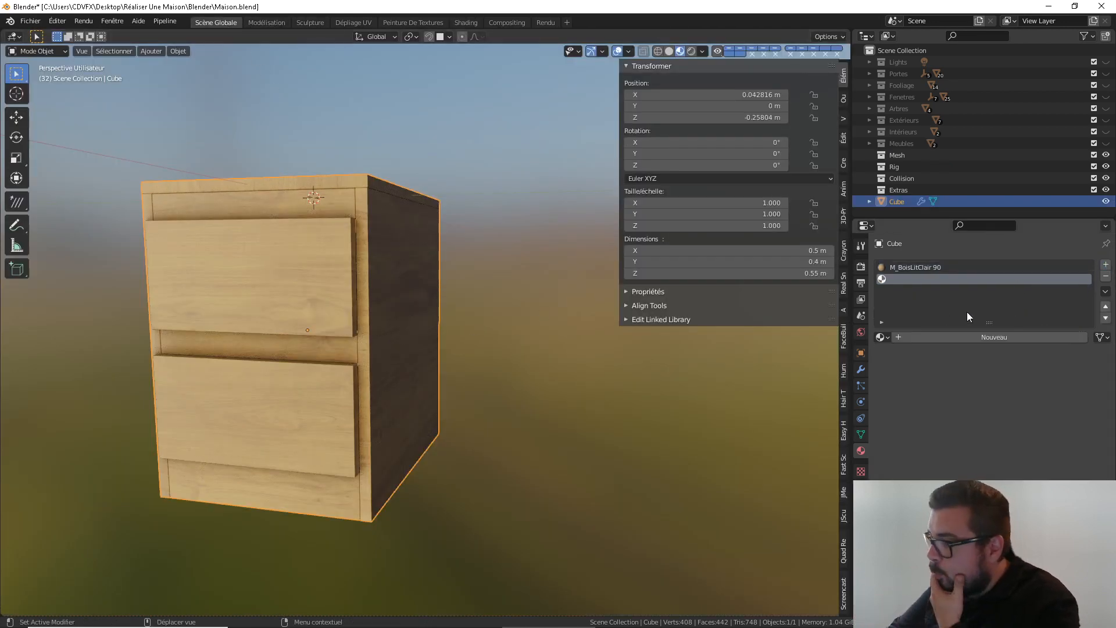
pyautogui.click(881, 337)
pyautogui.scroll(5, 942, 421)
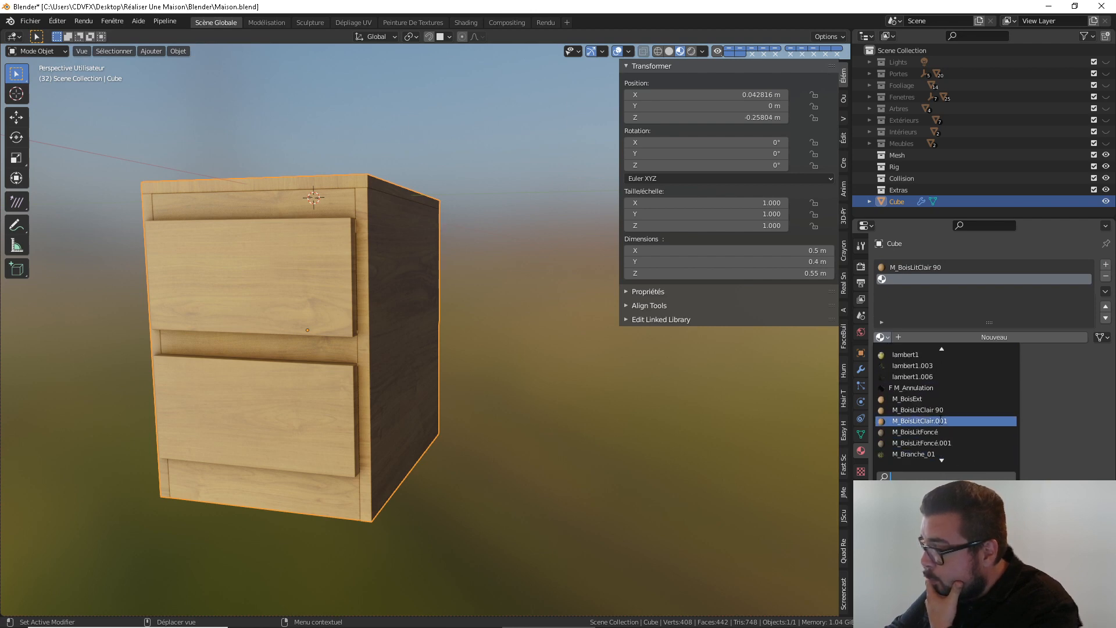
pyautogui.click(948, 421)
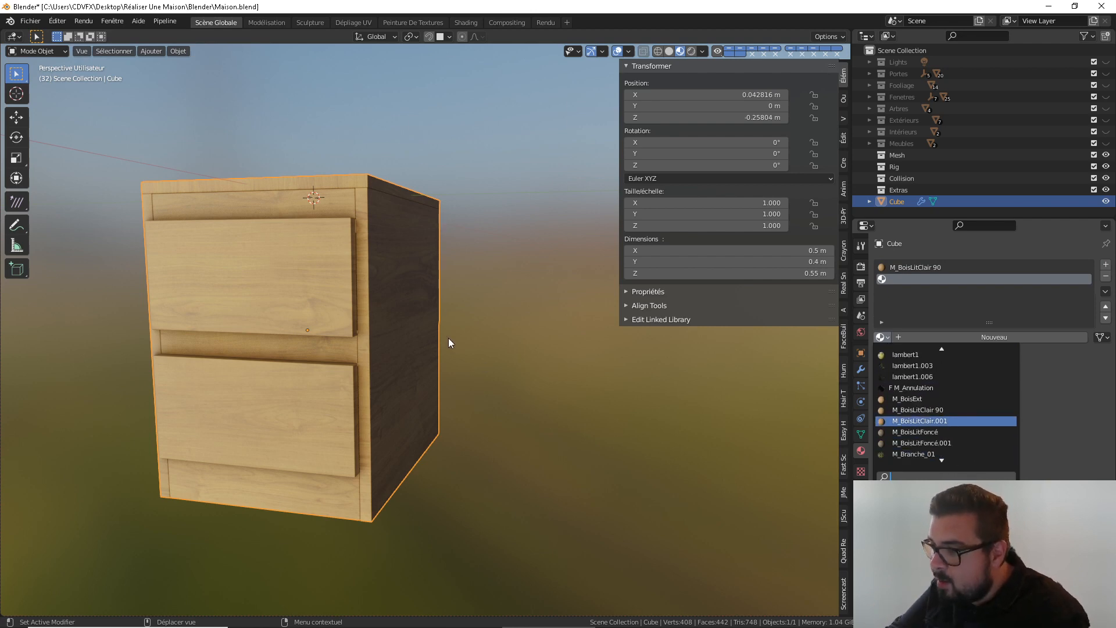
# Select the faces of both side panels in Edit Mode, assign M_BoisLitClair.001 to them and return to Object Mode
pyautogui.moveTo(381, 272); pyautogui.dragTo(347, 271, button='middle')
pyautogui.press('Tab')
pyautogui.press('a')
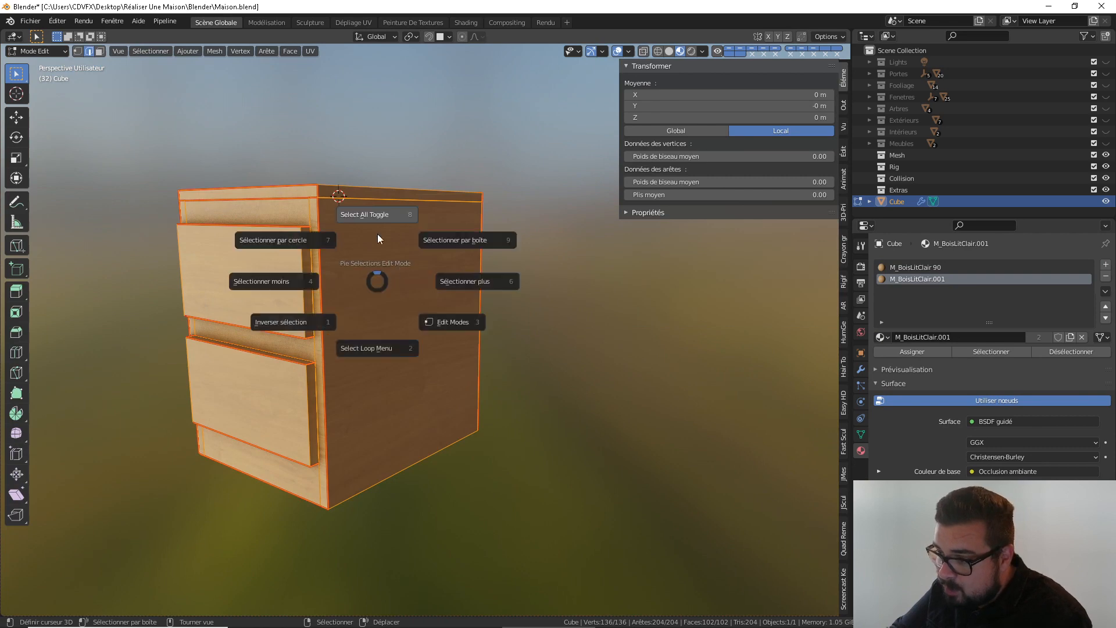
pyautogui.click(377, 235)
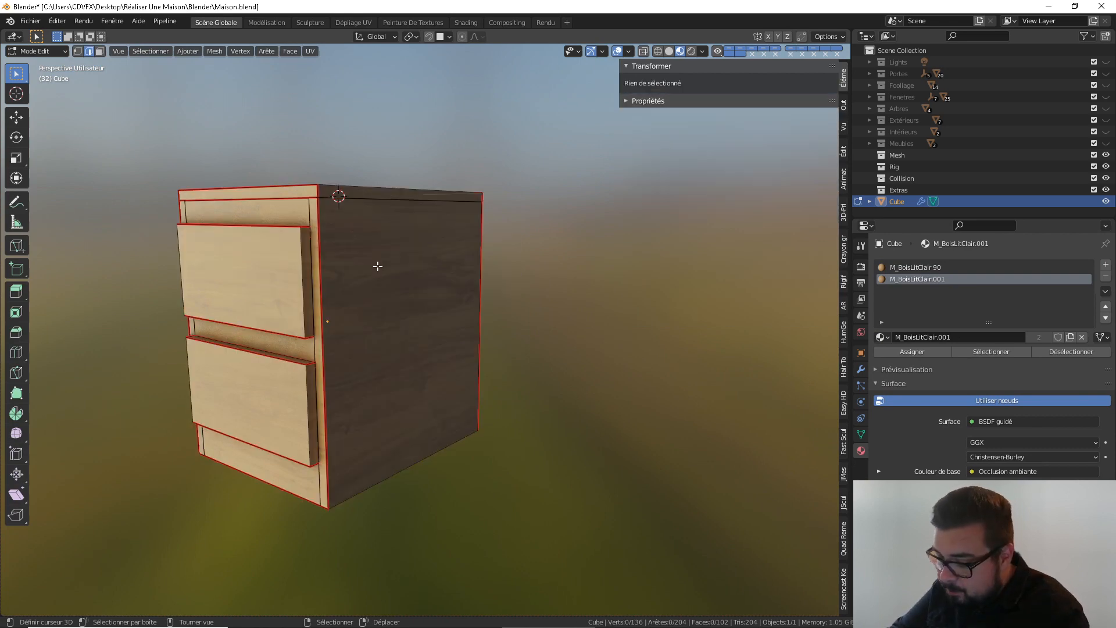
pyautogui.press('3')
pyautogui.press('l')
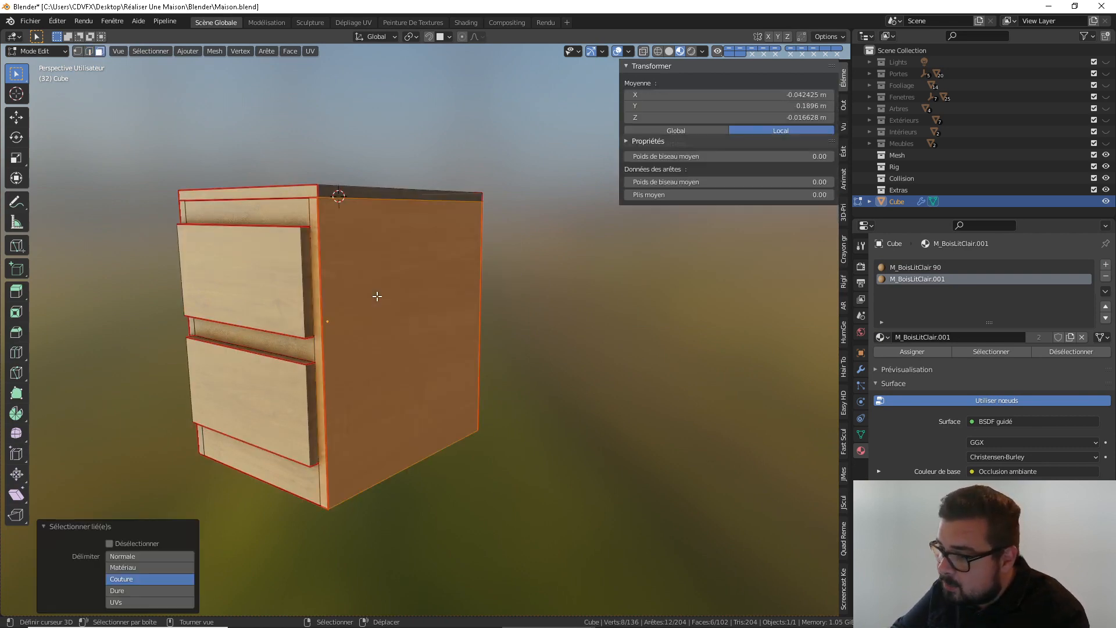
pyautogui.moveTo(376, 294); pyautogui.dragTo(387, 243, button='middle')
pyautogui.press('l')
pyautogui.moveTo(451, 262); pyautogui.dragTo(445, 286, button='middle')
pyautogui.click(933, 352)
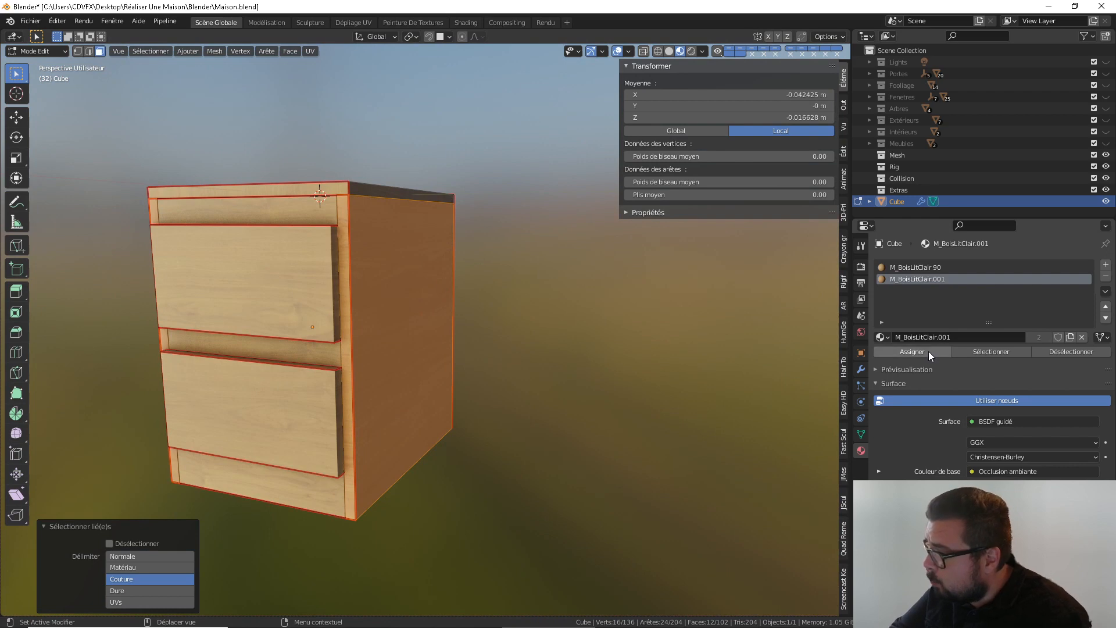
pyautogui.press('Tab')
# Select only the top board's faces in Edit Mode, assign M_BoisLitClair.001 to them and return to Object Mode
pyautogui.moveTo(580, 316); pyautogui.dragTo(416, 379, button='middle')
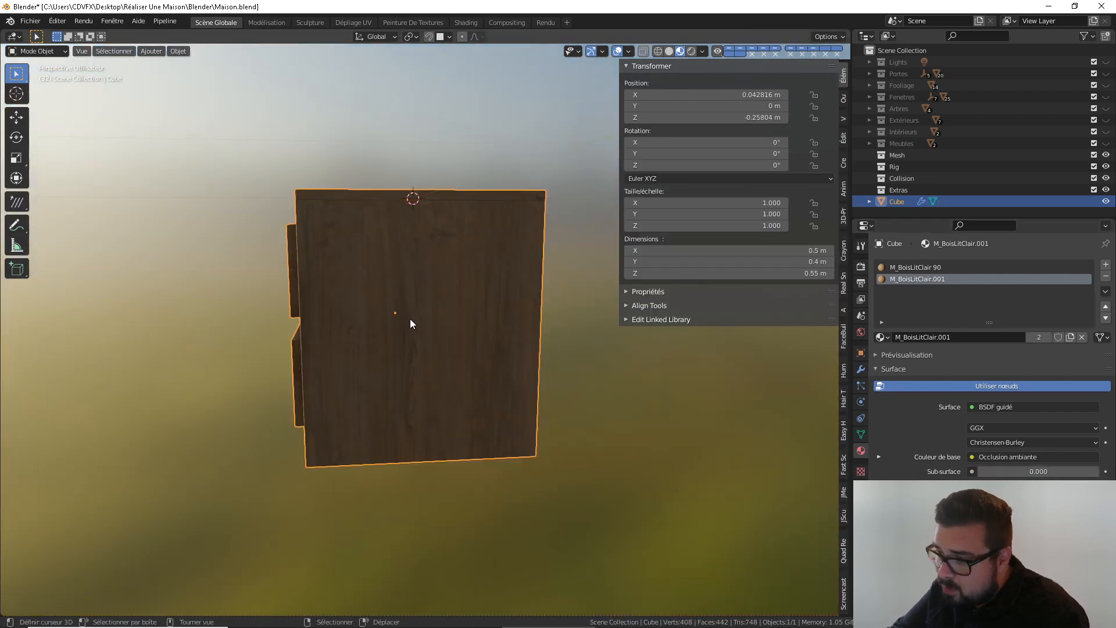
pyautogui.moveTo(410, 319); pyautogui.dragTo(525, 326, button='middle')
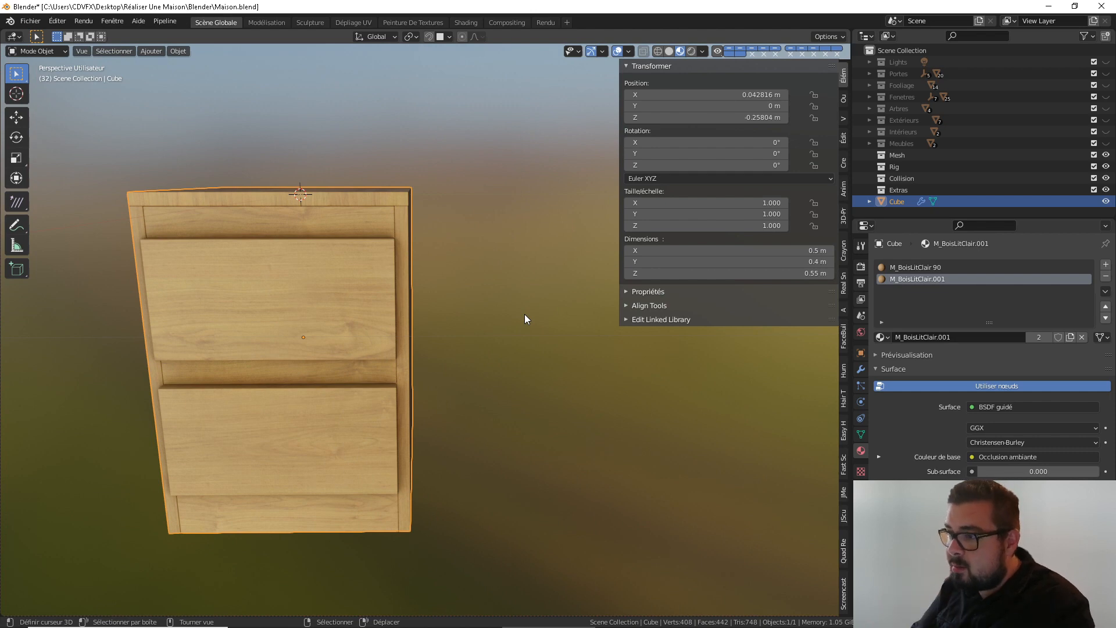
pyautogui.moveTo(357, 281); pyautogui.dragTo(345, 337, button='middle')
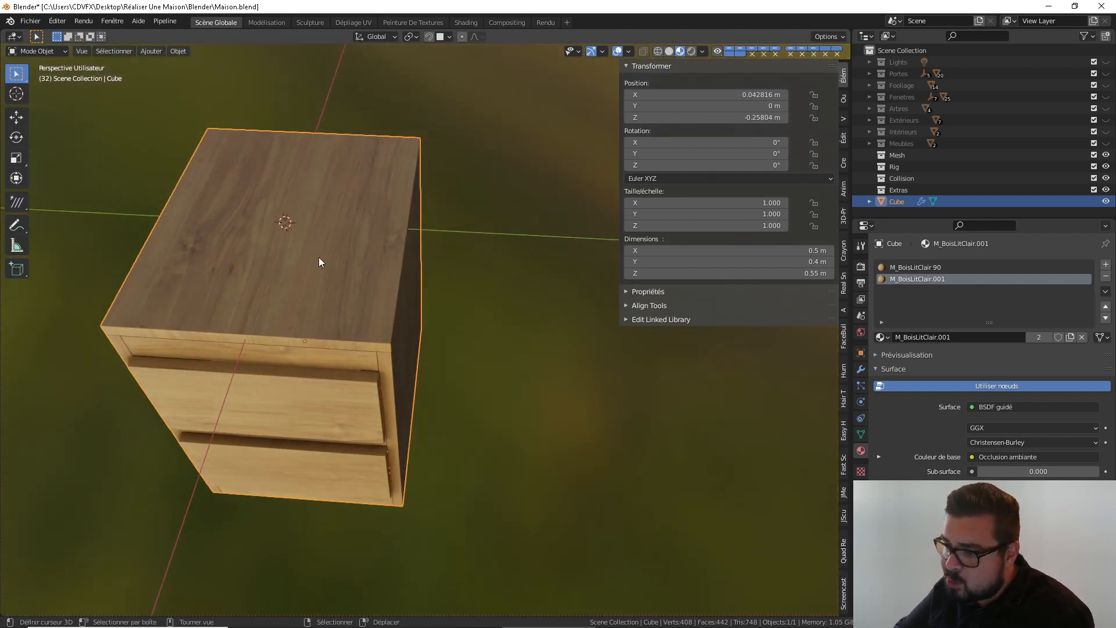
pyautogui.press('Tab')
pyautogui.press('a')
pyautogui.click(321, 241)
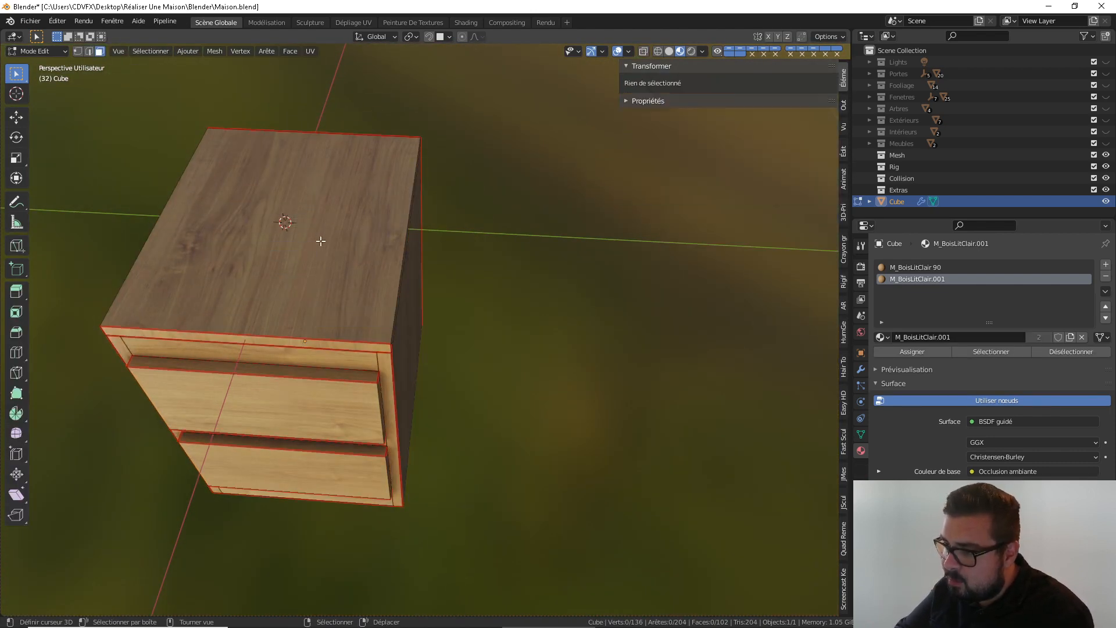
pyautogui.press('l')
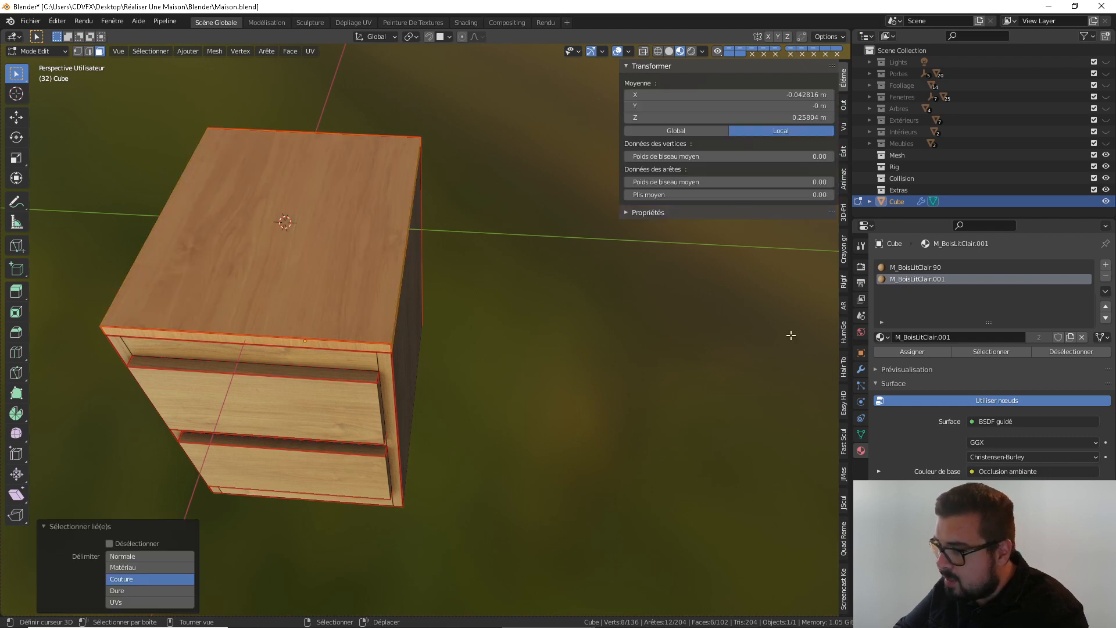
pyautogui.click(924, 351)
pyautogui.press('Tab')
pyautogui.moveTo(491, 315); pyautogui.dragTo(318, 196, button='middle')
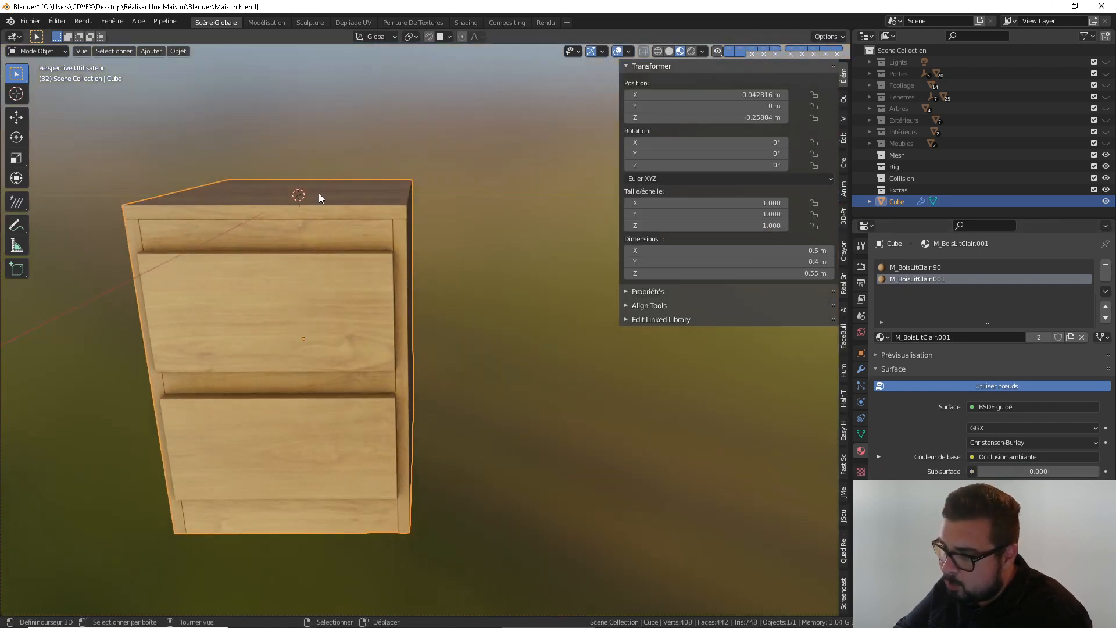
# Deselect the nightstand, inspect it from below and select it again
pyautogui.click(459, 202)
pyautogui.moveTo(453, 154); pyautogui.dragTo(487, 270, button='middle')
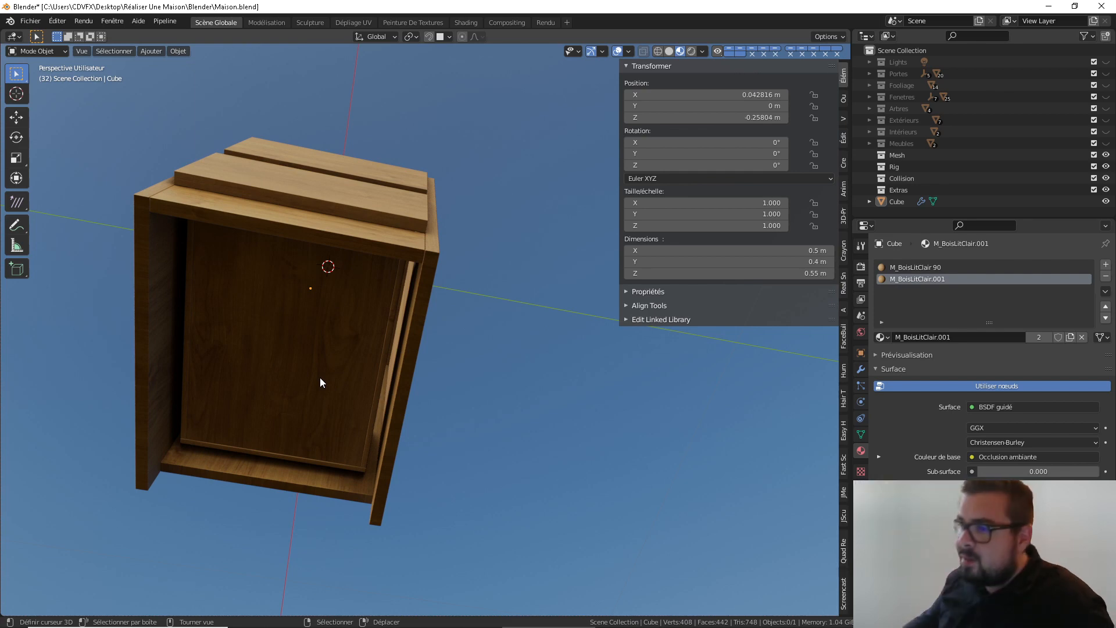
pyautogui.moveTo(381, 324); pyautogui.dragTo(438, 340, button='middle')
pyautogui.click(386, 308)
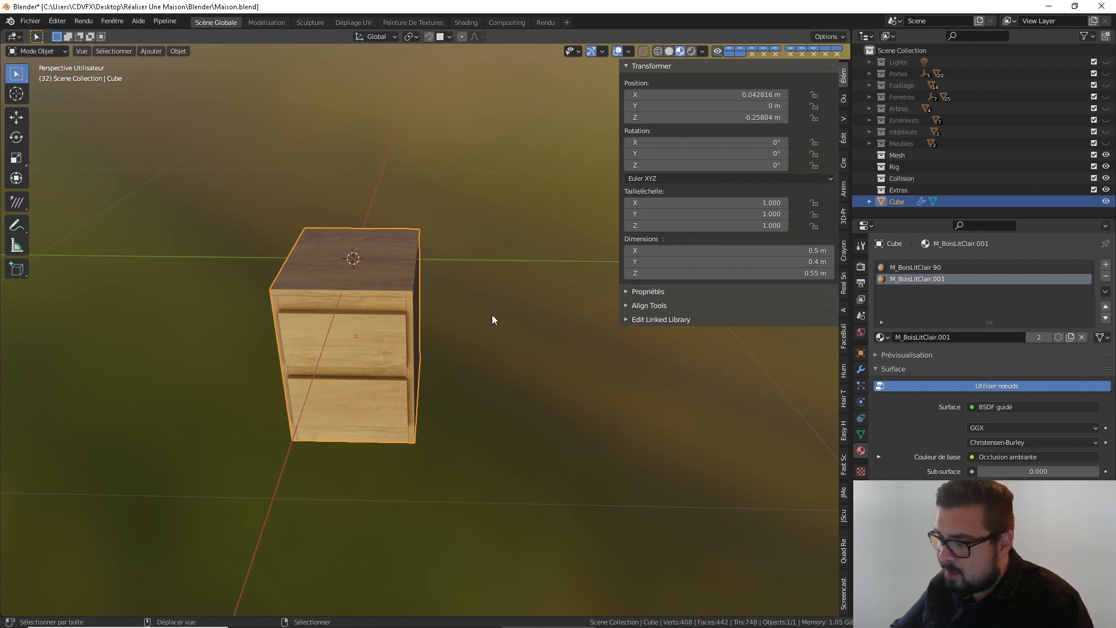
# Duplicate the nightstand and place the copy about 0.58 m away along the Y axis
pyautogui.hotkey('shift', 'd')
pyautogui.press('y')
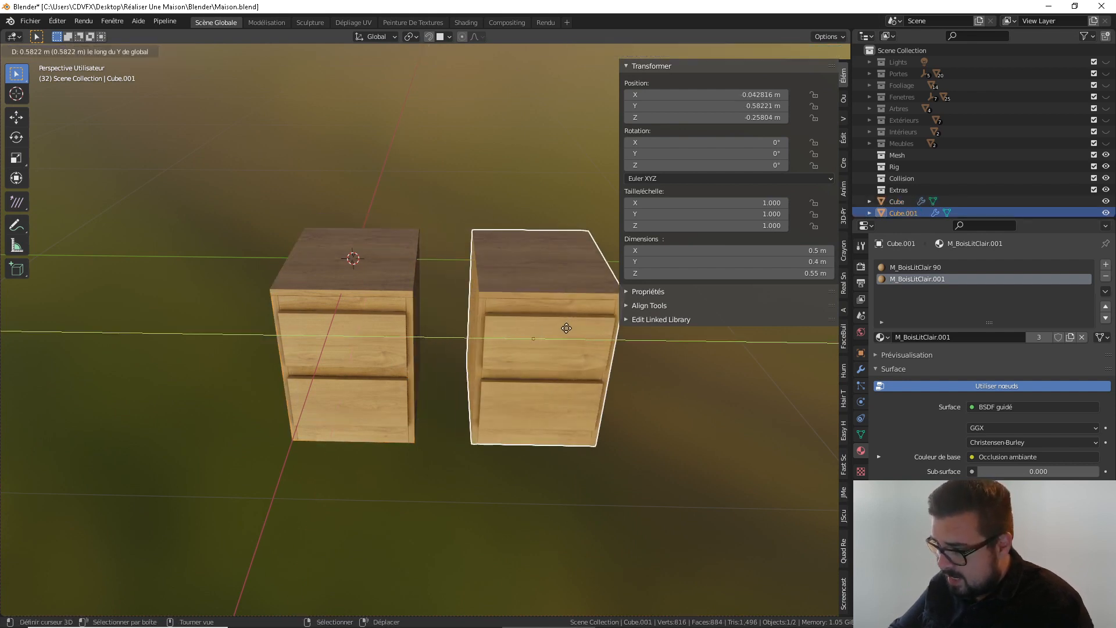
pyautogui.click(564, 330)
pyautogui.moveTo(564, 330); pyautogui.dragTo(947, 302, button='middle')
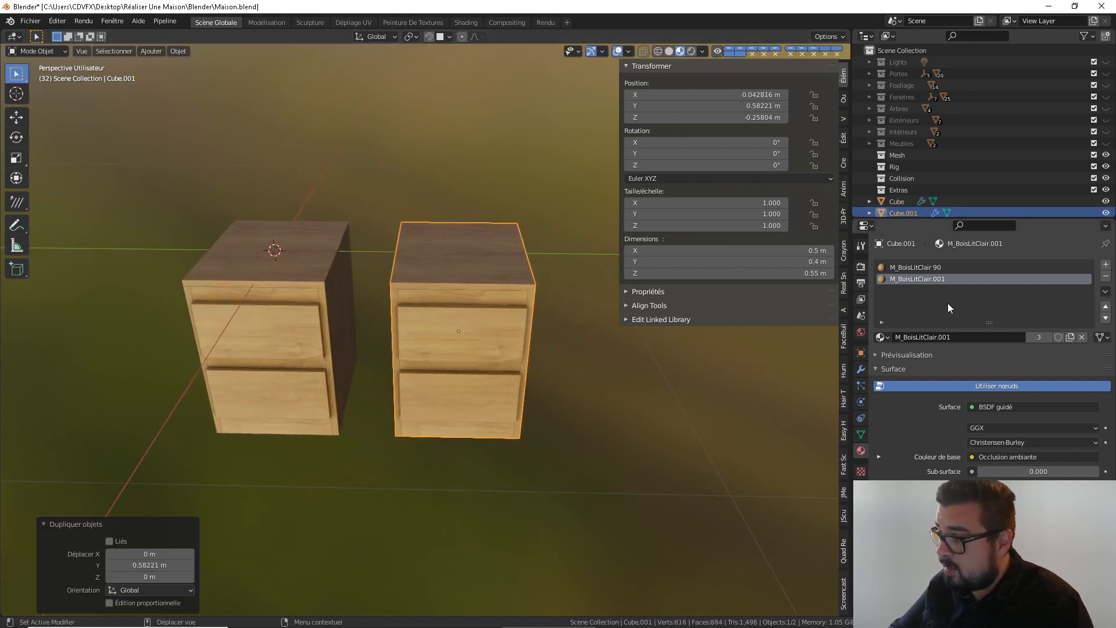
# Replace the material in the copy's first slot with M_BoisLitFoncé.001 so the drawer grain runs horizontally
pyautogui.click(929, 268)
pyautogui.click(886, 336)
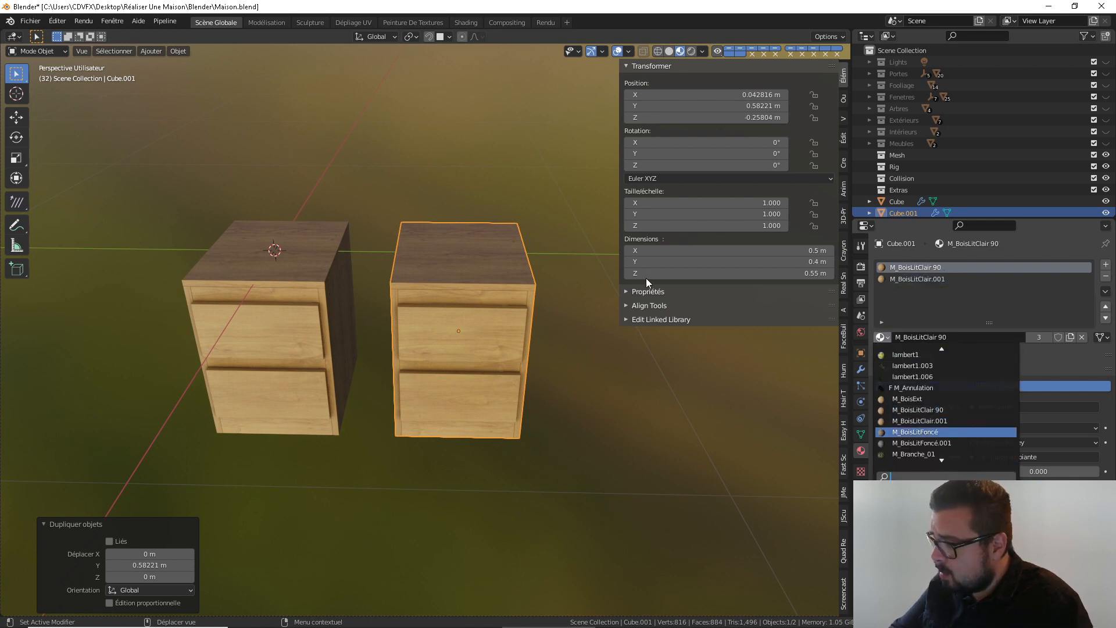
pyautogui.press('Return')
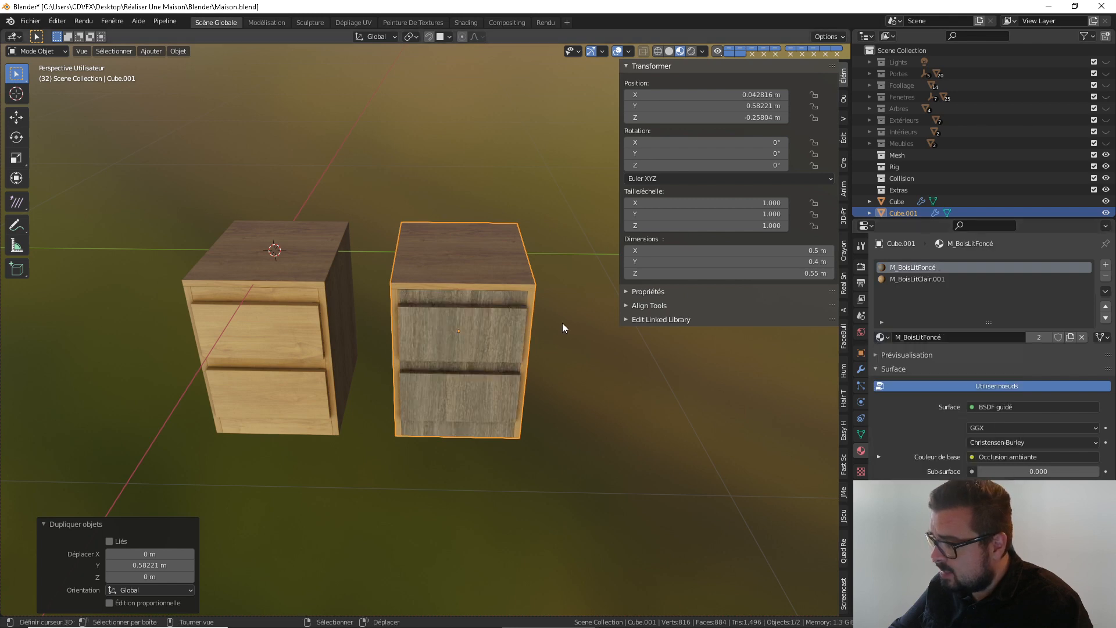
pyautogui.scroll(3, 562, 323)
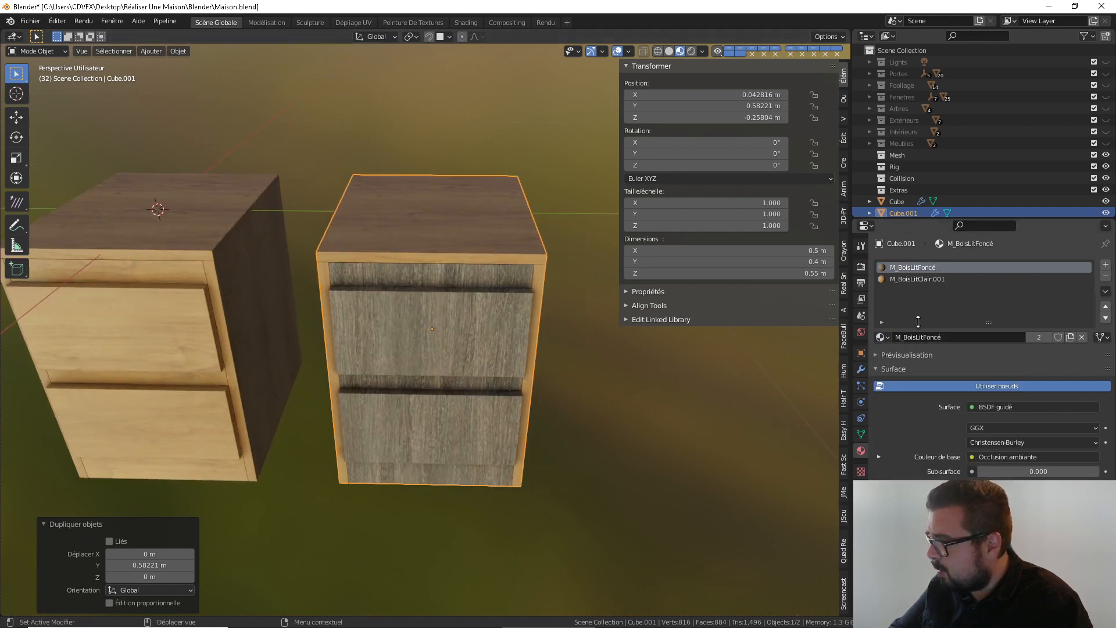
pyautogui.click(884, 337)
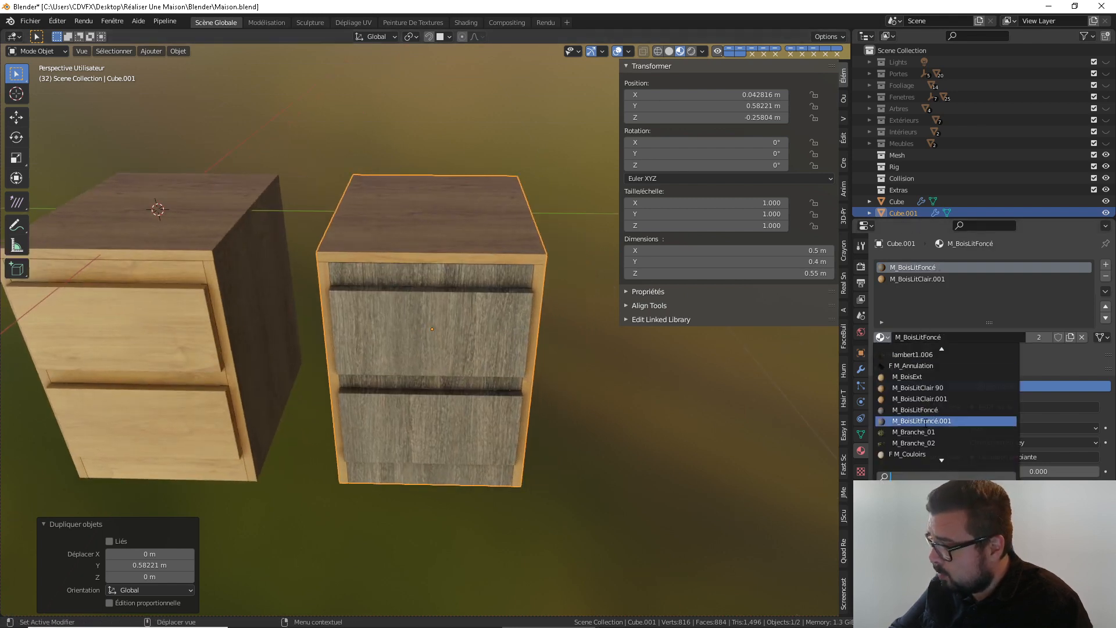
pyautogui.click(927, 421)
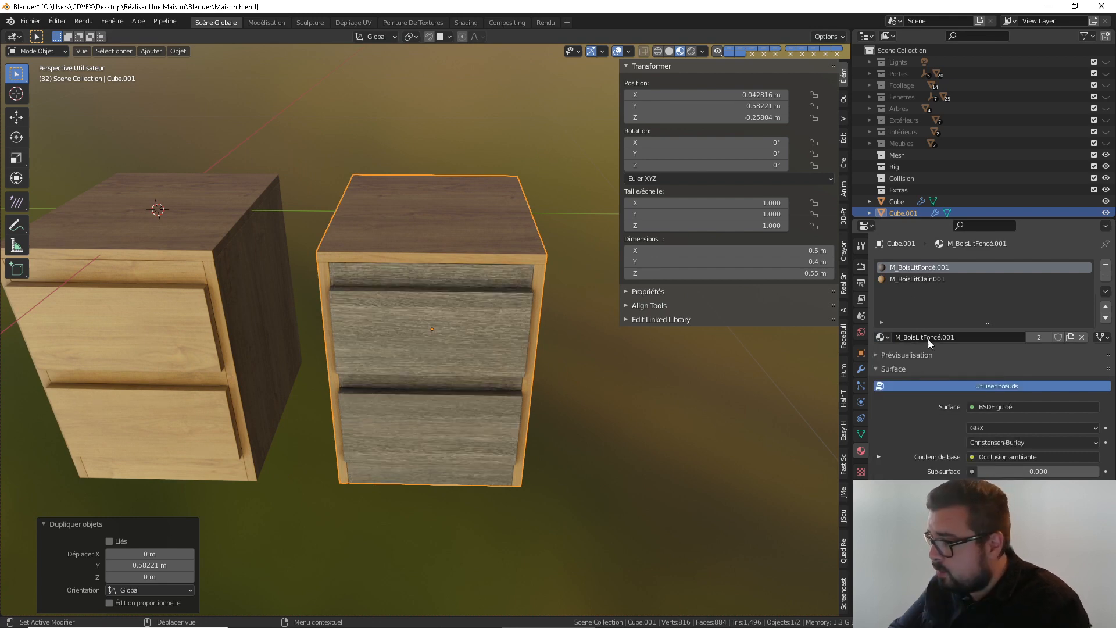
# Replace the material in the copy's second slot, used by the top board and side panels, with M_BoisLitFoncé
pyautogui.click(934, 282)
pyautogui.click(884, 337)
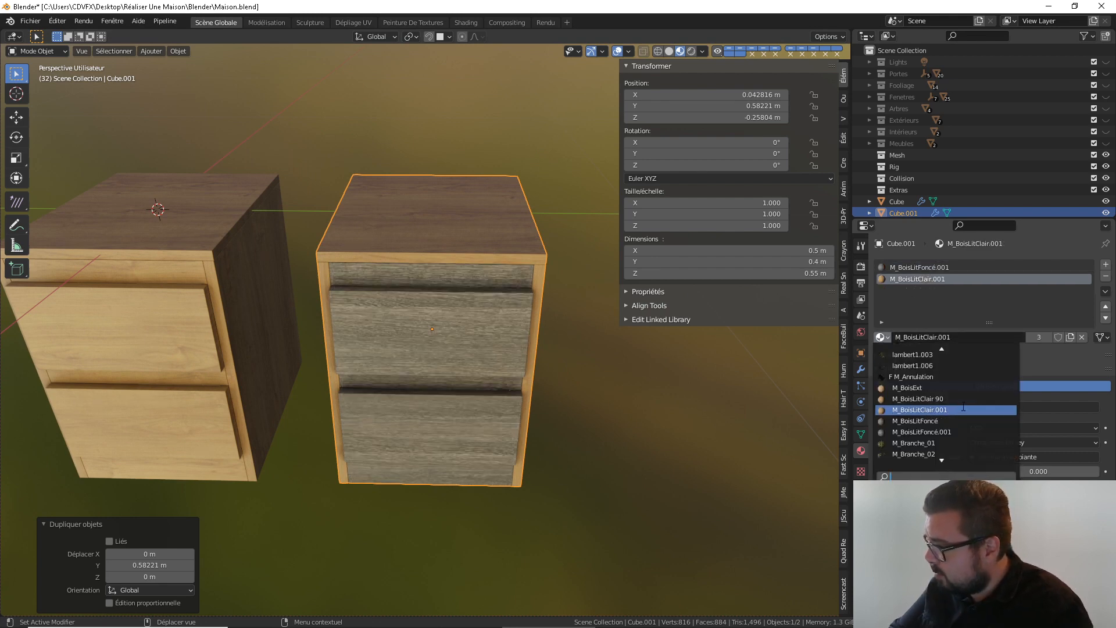
pyautogui.click(935, 420)
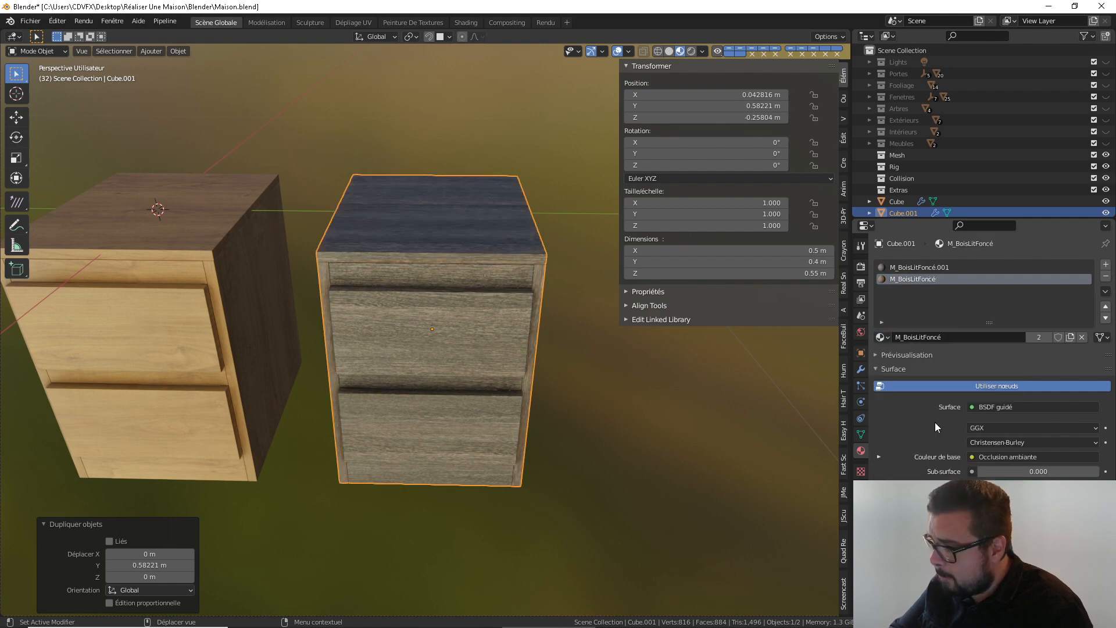
# Select the bottom faces of the dark nightstand's two side panels in Edit Mode and snap the 3D cursor midway between them
pyautogui.moveTo(592, 358); pyautogui.dragTo(628, 361, button='middle')
pyautogui.scroll(-4, 506, 354)
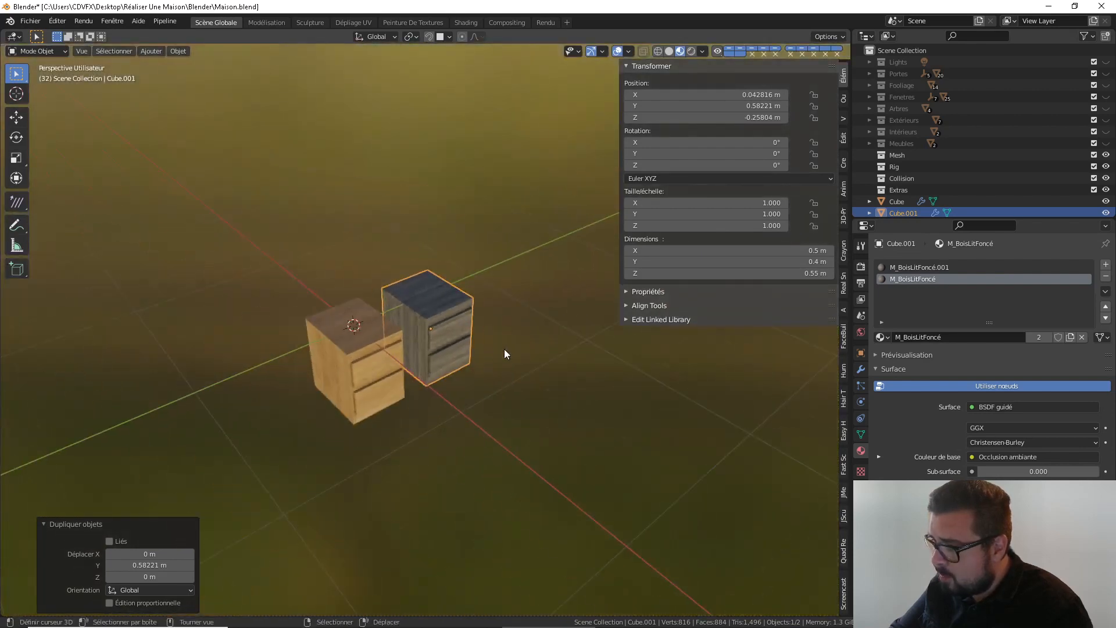
pyautogui.moveTo(506, 354); pyautogui.dragTo(433, 333, button='middle')
pyautogui.scroll(2, 448, 331)
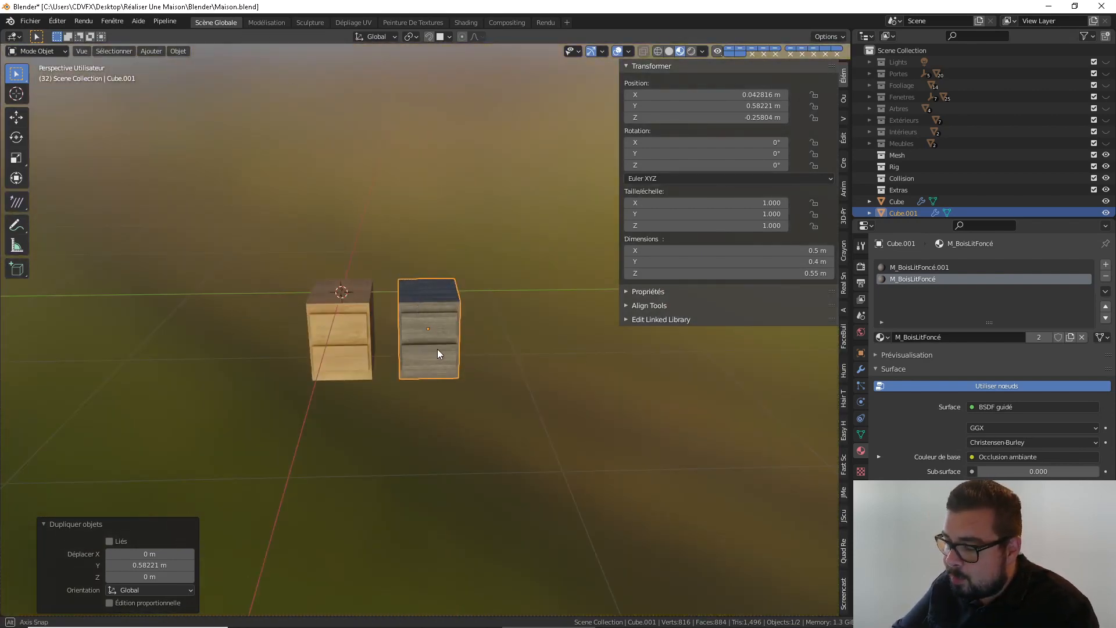
pyautogui.moveTo(437, 349); pyautogui.dragTo(446, 260, button='middle')
pyautogui.scroll(2, 433, 309)
pyautogui.press('Tab')
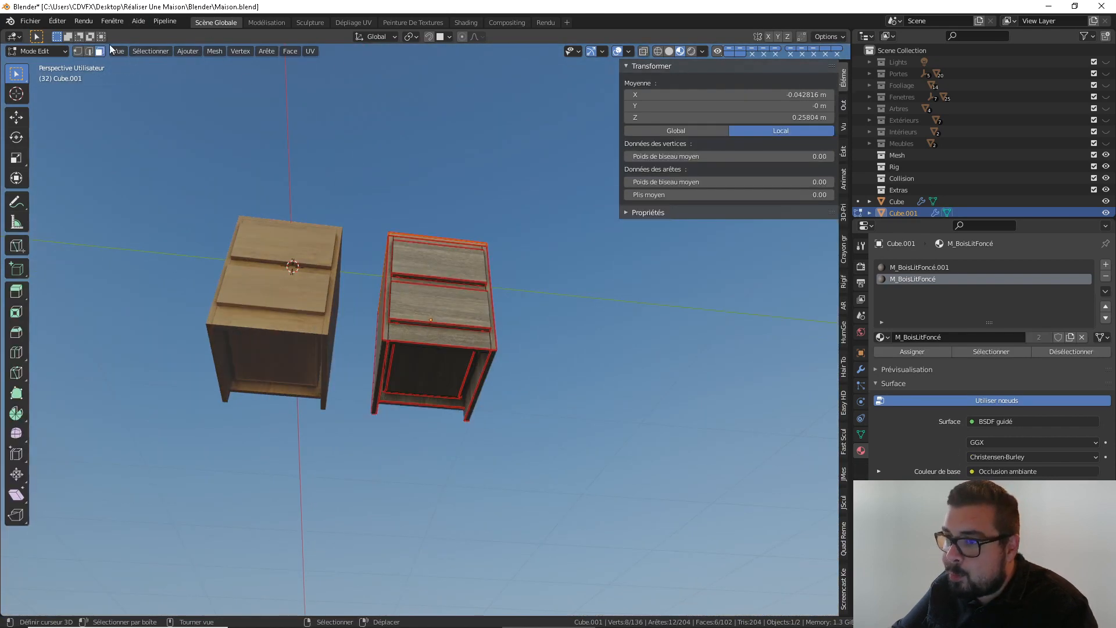
pyautogui.scroll(3, 375, 398)
pyautogui.click(352, 398)
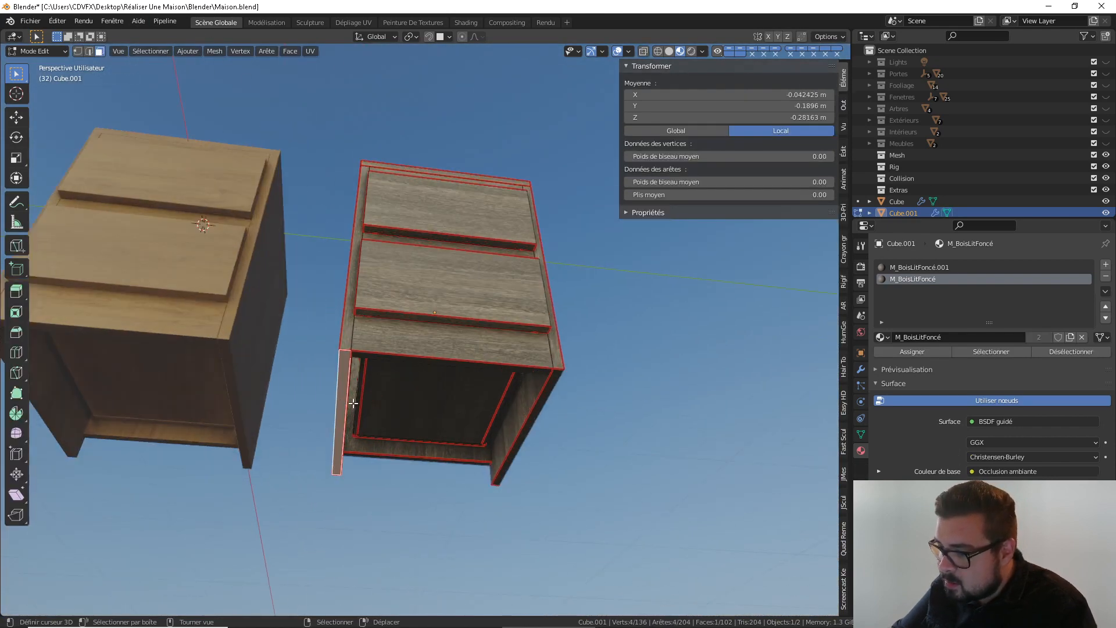
pyautogui.keyDown('shift'); pyautogui.click(510, 418); pyautogui.keyUp('shift')
pyautogui.hotkey('shift', 's')
pyautogui.click(503, 417)
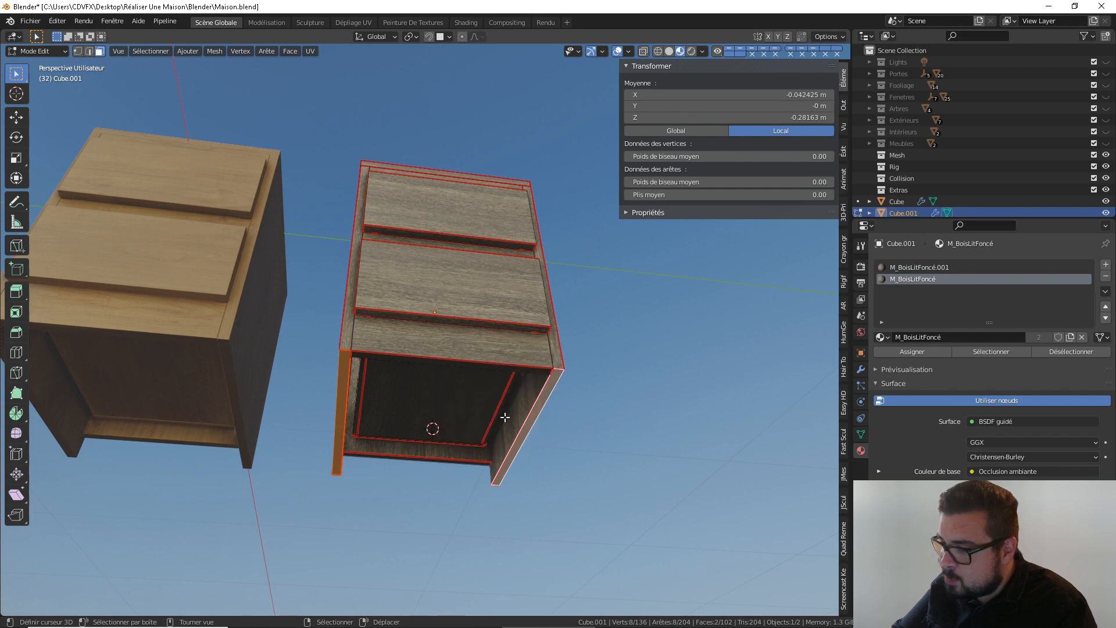
# Return to Object Mode and set the dark nightstand's origin to the 3D cursor
pyautogui.press('Tab')
pyautogui.press('q')
pyautogui.click(440, 433)
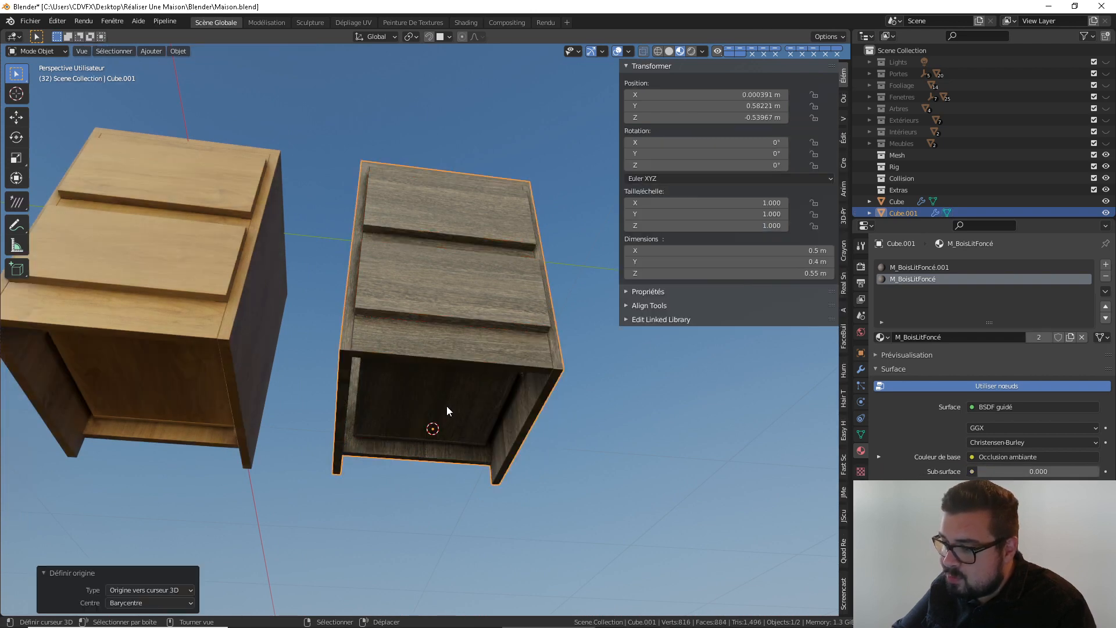
# Select the bottom faces of the light nightstand's two side panels in Edit Mode and snap the 3D cursor midway between them
pyautogui.moveTo(448, 411); pyautogui.dragTo(273, 320, button='middle')
pyautogui.click(286, 335)
pyautogui.press('Tab')
pyautogui.click(360, 401)
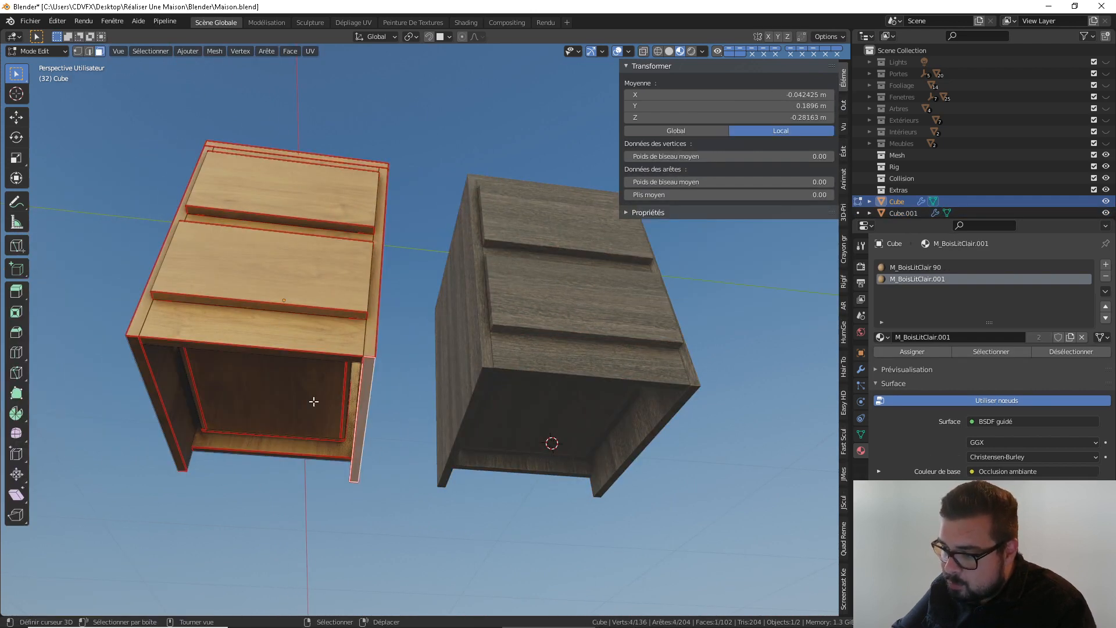
pyautogui.keyDown('shift'); pyautogui.click(169, 388); pyautogui.keyUp('shift')
pyautogui.hotkey('shift', 's')
pyautogui.click(162, 392)
# Return to Object Mode and set the light nightstand's origin to the 3D cursor
pyautogui.press('Tab')
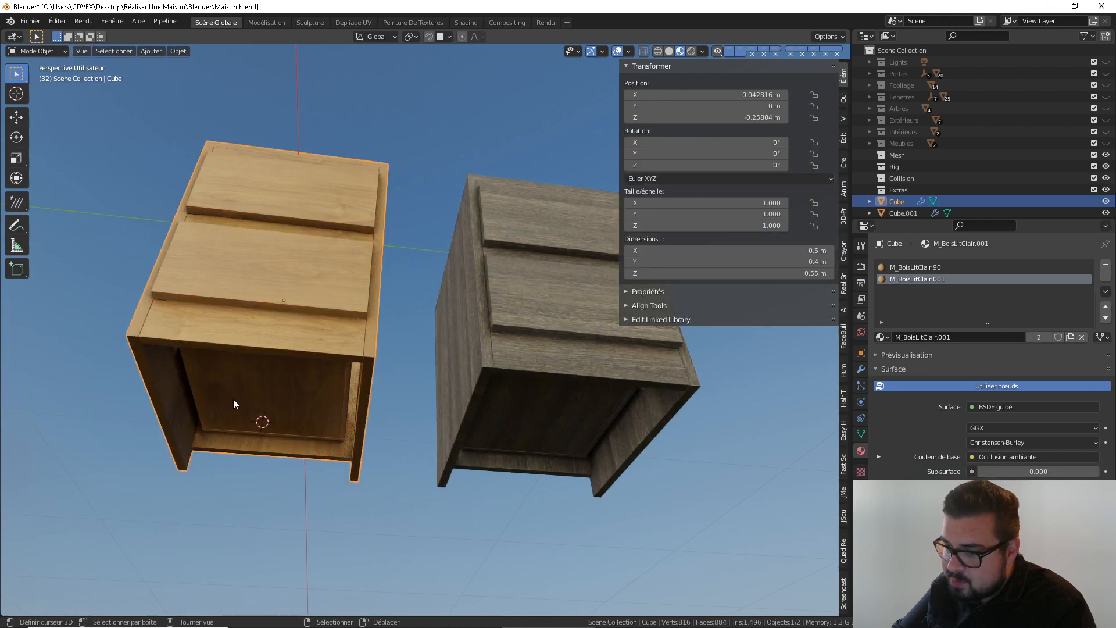
pyautogui.press('q')
pyautogui.click(282, 367)
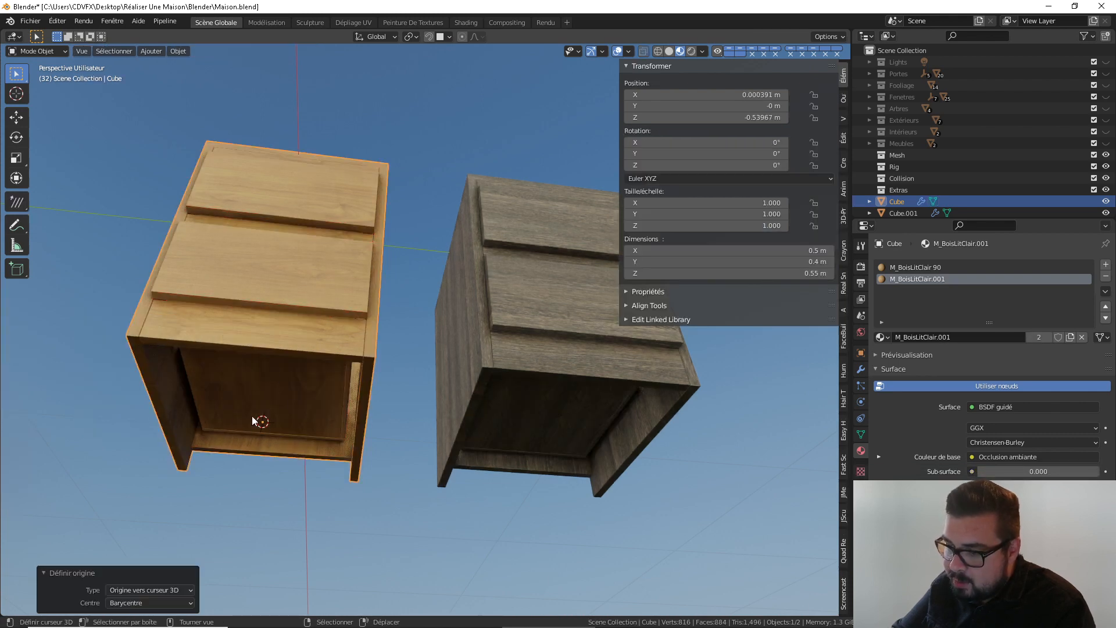
pyautogui.scroll(-4, 437, 311)
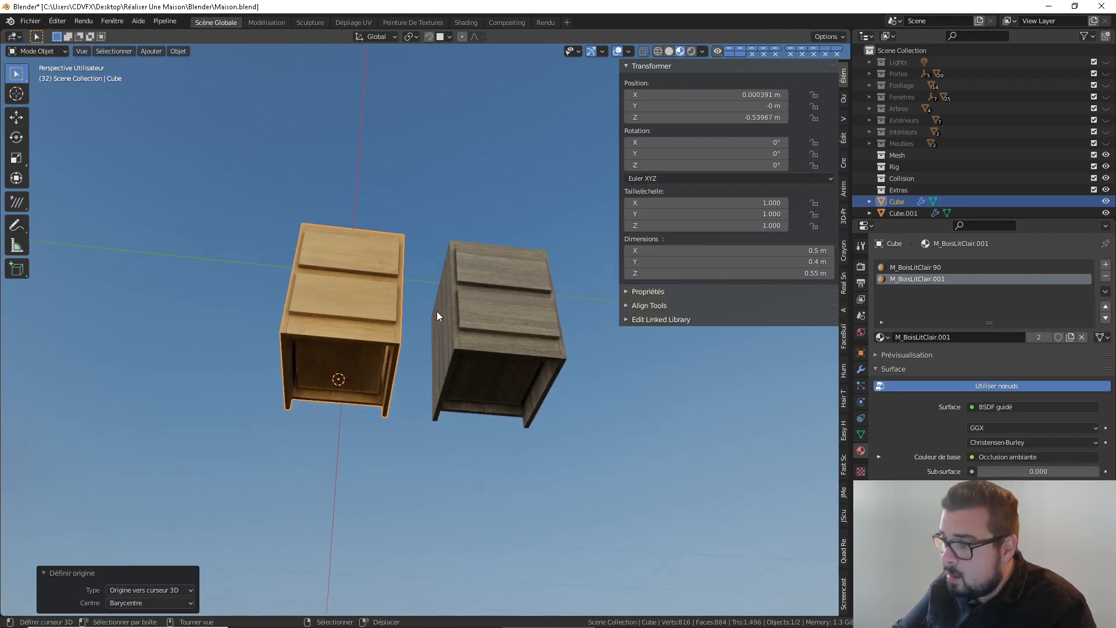
# Show the Intérieurs and Meubles collections in the viewport
pyautogui.click(1105, 133)
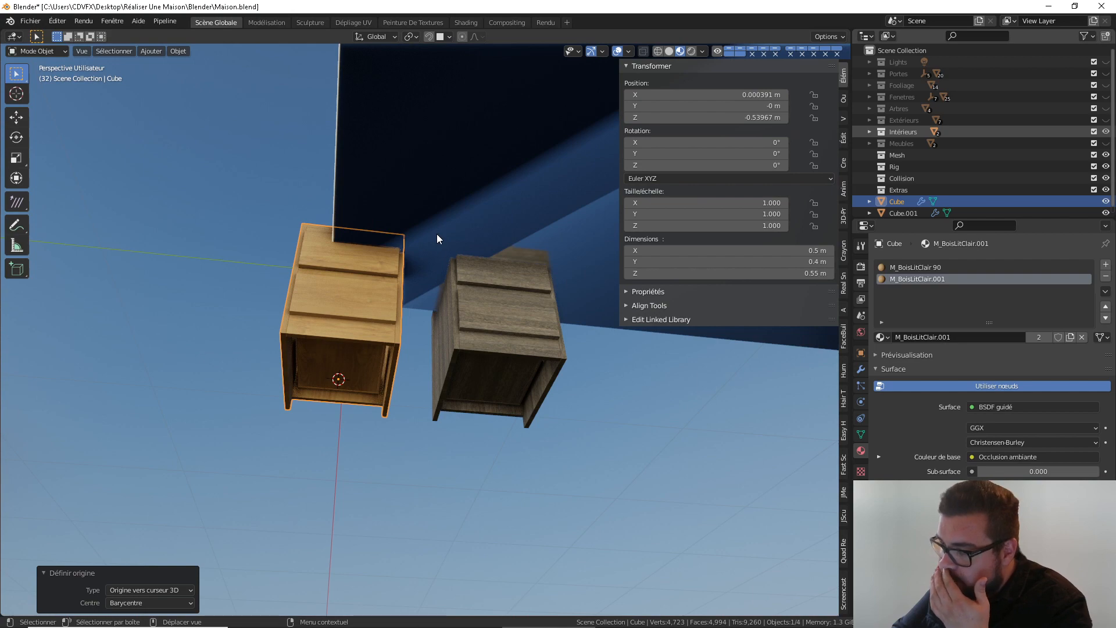
pyautogui.moveTo(397, 244)
pyautogui.mouseDown(button='middle')
pyautogui.moveTo(381, 232)
pyautogui.moveTo(448, 312)
pyautogui.moveTo(375, 306)
pyautogui.mouseUp(button='middle')
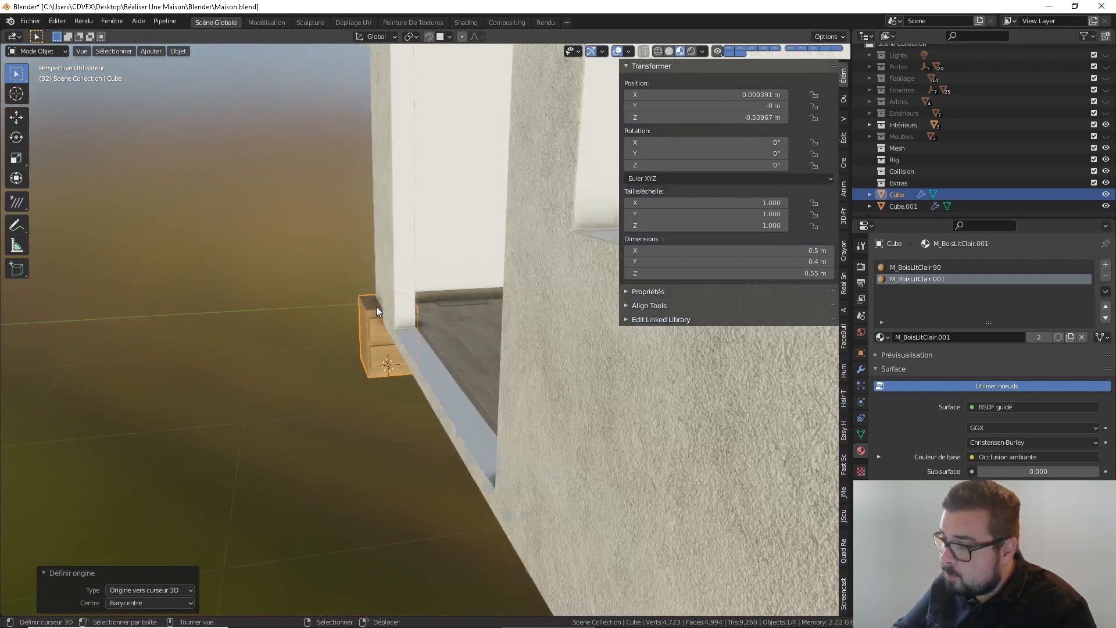
pyautogui.click(1105, 136)
pyautogui.moveTo(360, 325); pyautogui.dragTo(342, 327, button='middle')
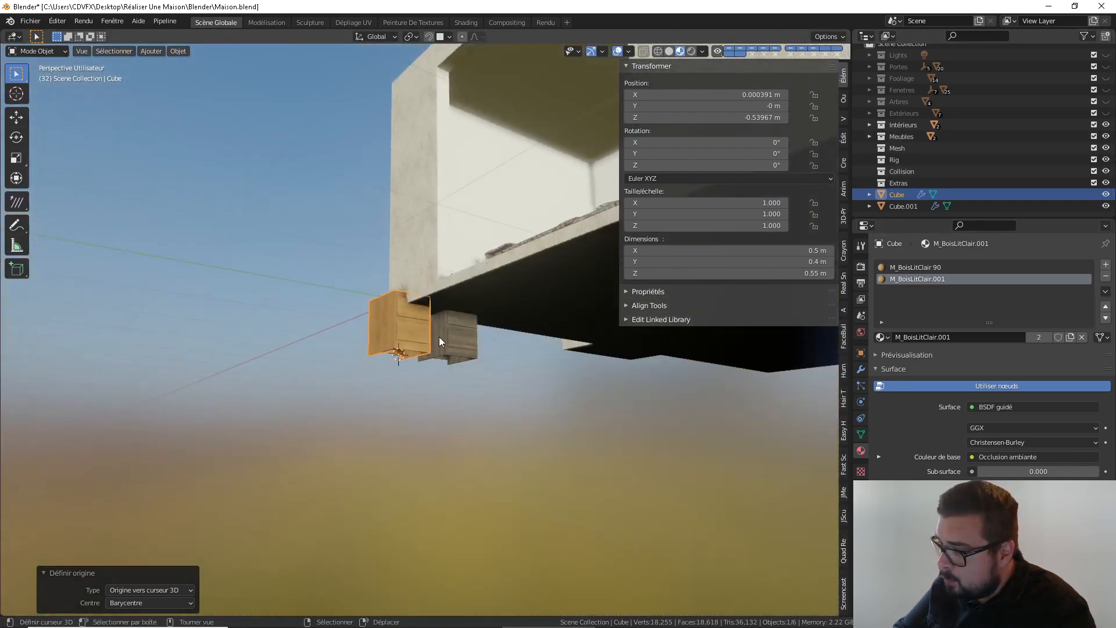
# Raise the dark nightstand about 0.54 m along Z so that its base rests on the bedroom floor
pyautogui.click(470, 329)
pyautogui.press('g')
pyautogui.press('z')
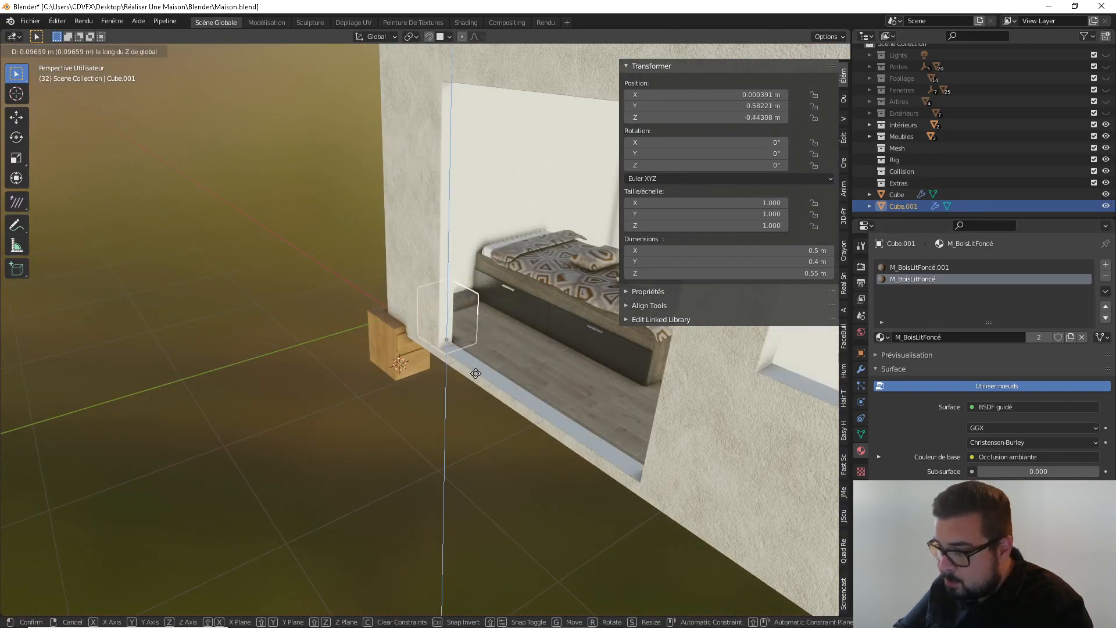
pyautogui.click(490, 340)
pyautogui.scroll(1, 490, 340)
pyautogui.scroll(4, 490, 341)
pyautogui.keyDown('shift'); pyautogui.moveTo(490, 340); pyautogui.dragTo(401, 352, button='middle'); pyautogui.keyUp('shift')
pyautogui.scroll(4, 351, 391)
pyautogui.press('g')
pyautogui.press('z')
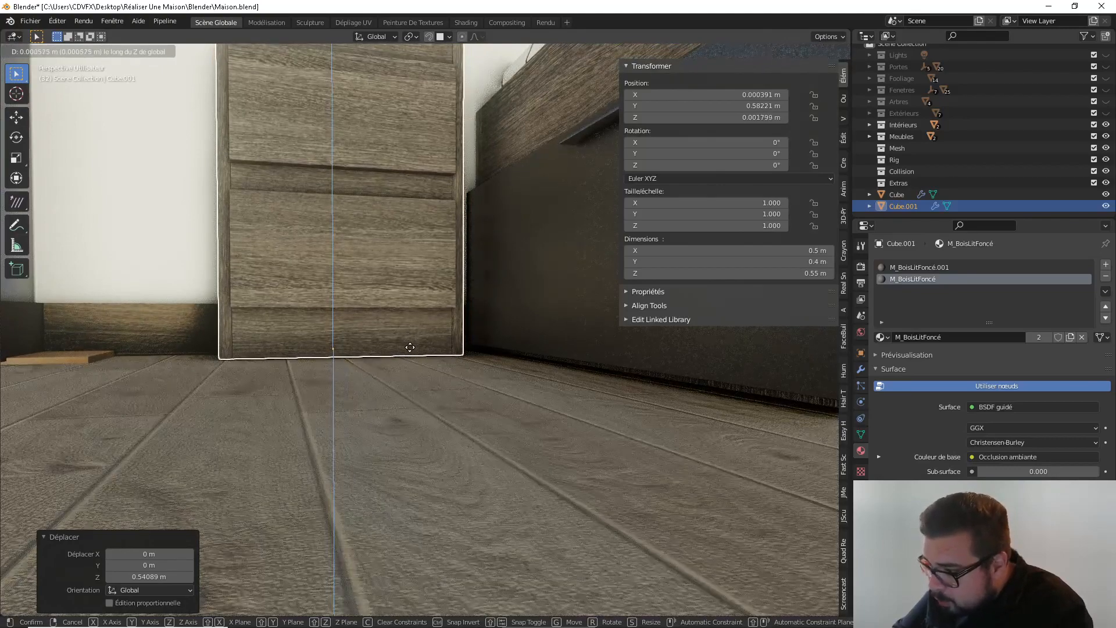
pyautogui.click(410, 347)
# Move the dark nightstand along X to about 0.337 m so that its back sits against the bedroom wall
pyautogui.press('g')
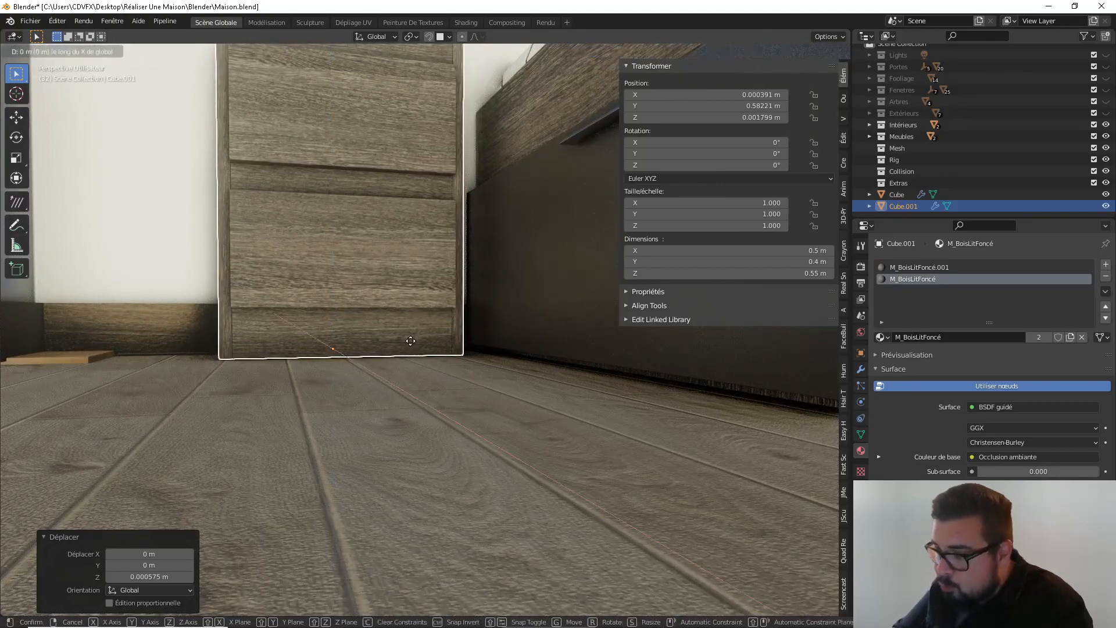
pyautogui.press('x')
pyautogui.click(413, 354)
pyautogui.moveTo(374, 348); pyautogui.dragTo(441, 412, button='middle')
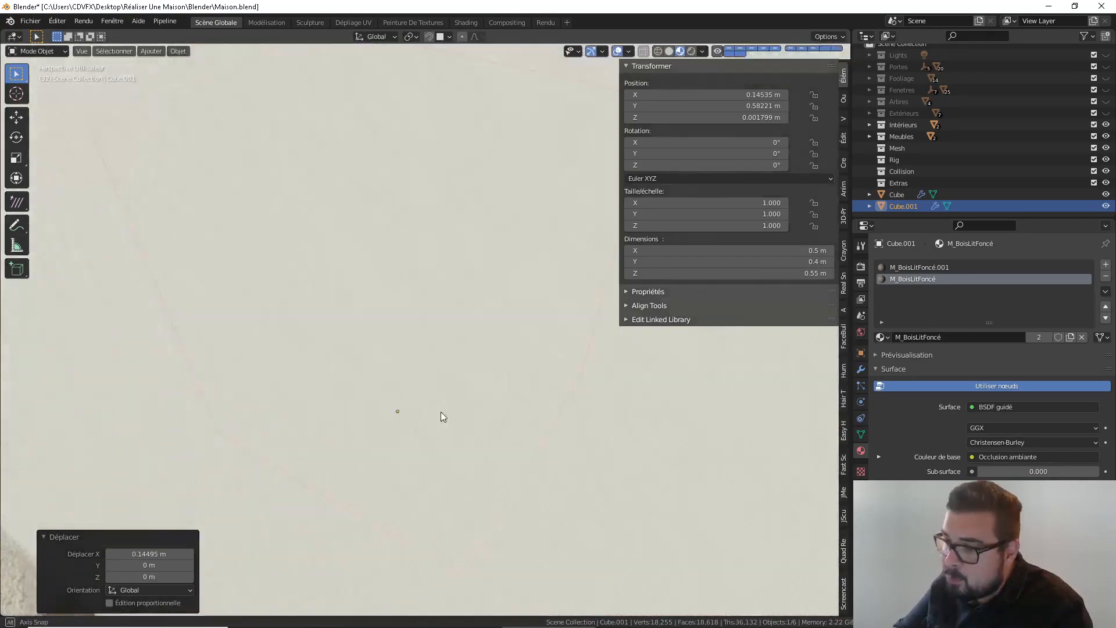
pyautogui.scroll(-2, 441, 408)
pyautogui.scroll(-3, 406, 423)
pyautogui.press('g')
pyautogui.press('x')
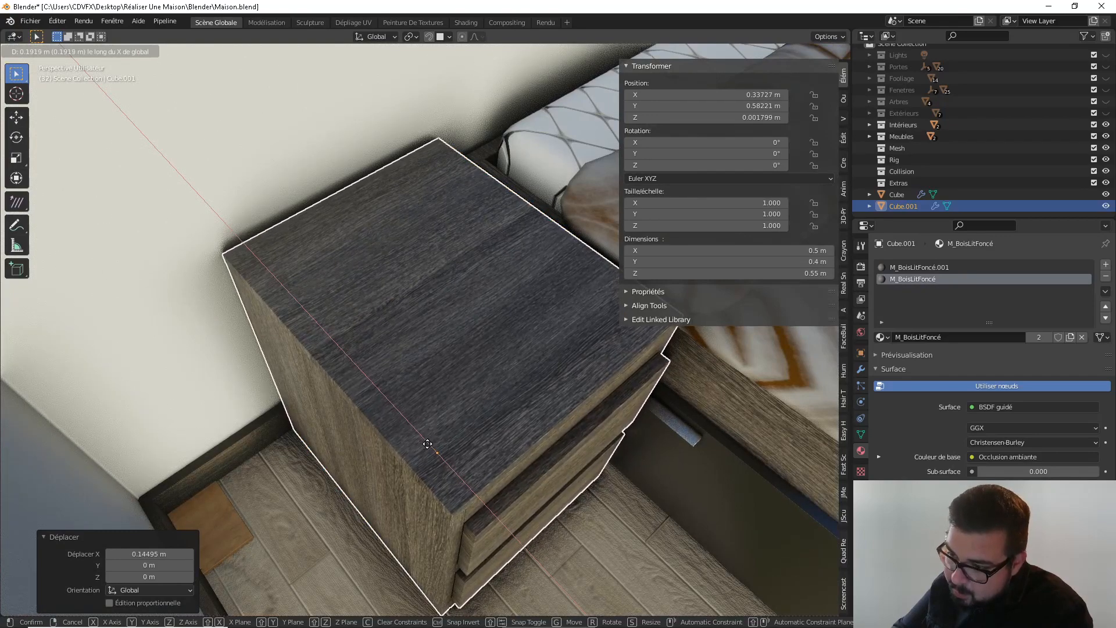
pyautogui.click(461, 435)
# Move the dark nightstand along Y to about 2.17 m, on the other side of the bed
pyautogui.scroll(-3, 439, 429)
pyautogui.moveTo(461, 435); pyautogui.dragTo(420, 430, button='middle')
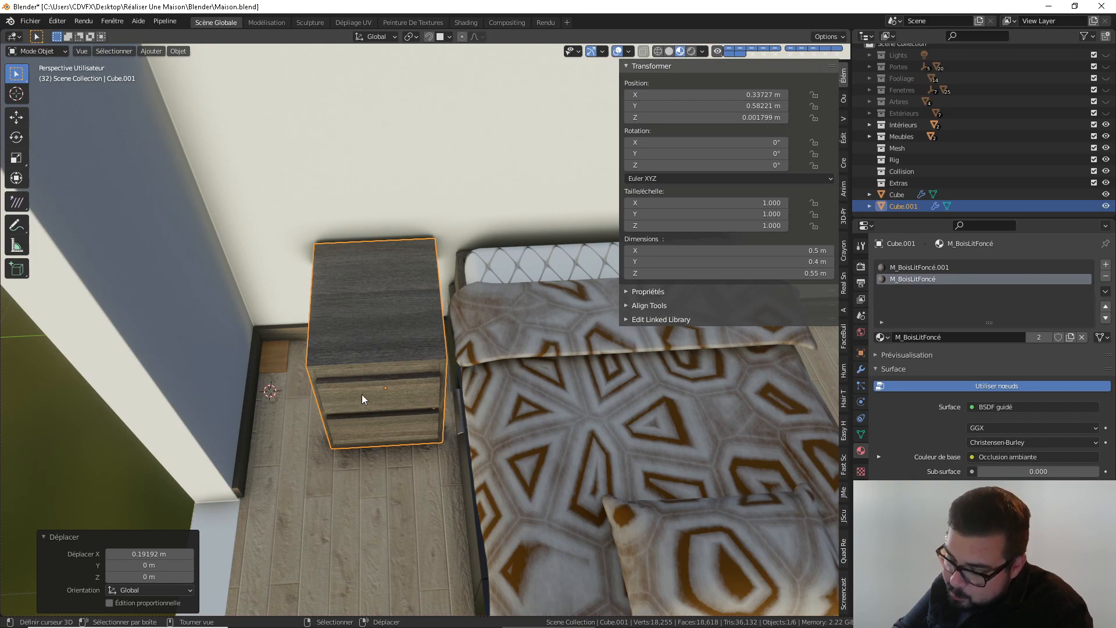
pyautogui.moveTo(362, 398); pyautogui.dragTo(388, 391, button='middle')
pyautogui.scroll(-3, 388, 391)
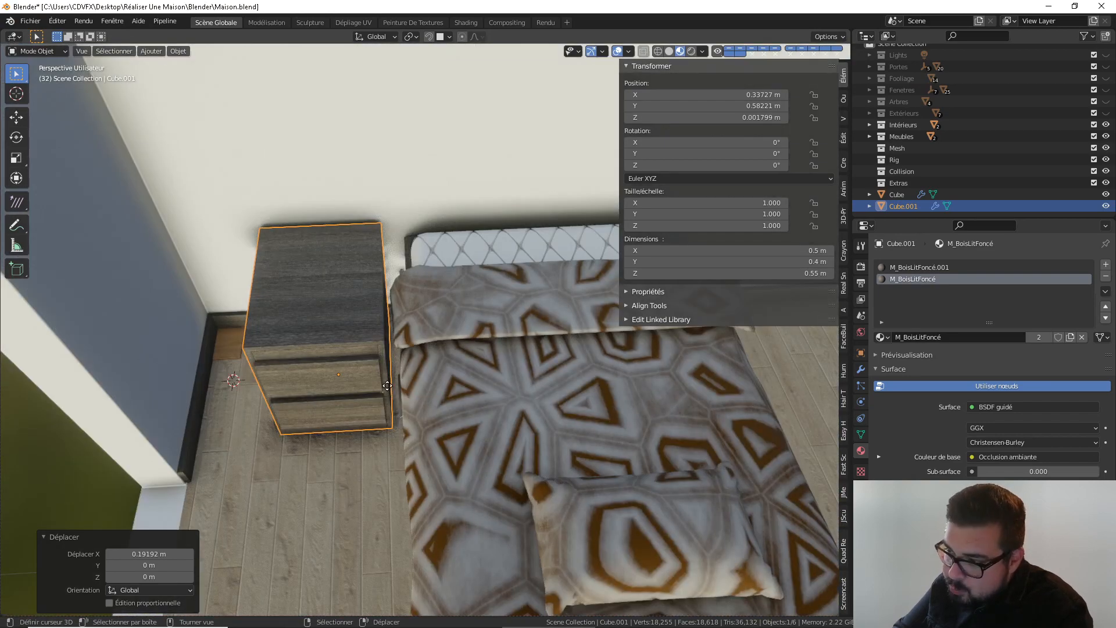
pyautogui.press('g')
pyautogui.press('y')
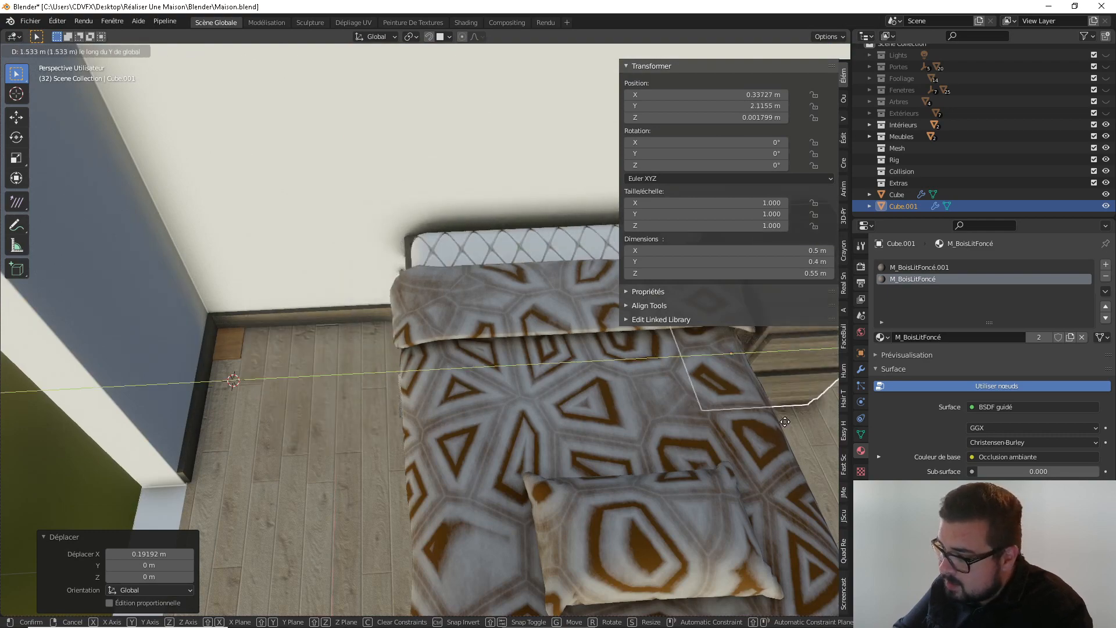
pyautogui.click(686, 407)
# Select the bed and the light nightstand in turn, compare the furniture in the bedroom, and reselect the dark nightstand
pyautogui.moveTo(686, 407); pyautogui.dragTo(316, 400, button='middle')
pyautogui.click(313, 401)
pyautogui.moveTo(471, 355); pyautogui.dragTo(493, 377, button='middle')
pyautogui.scroll(2, 445, 368)
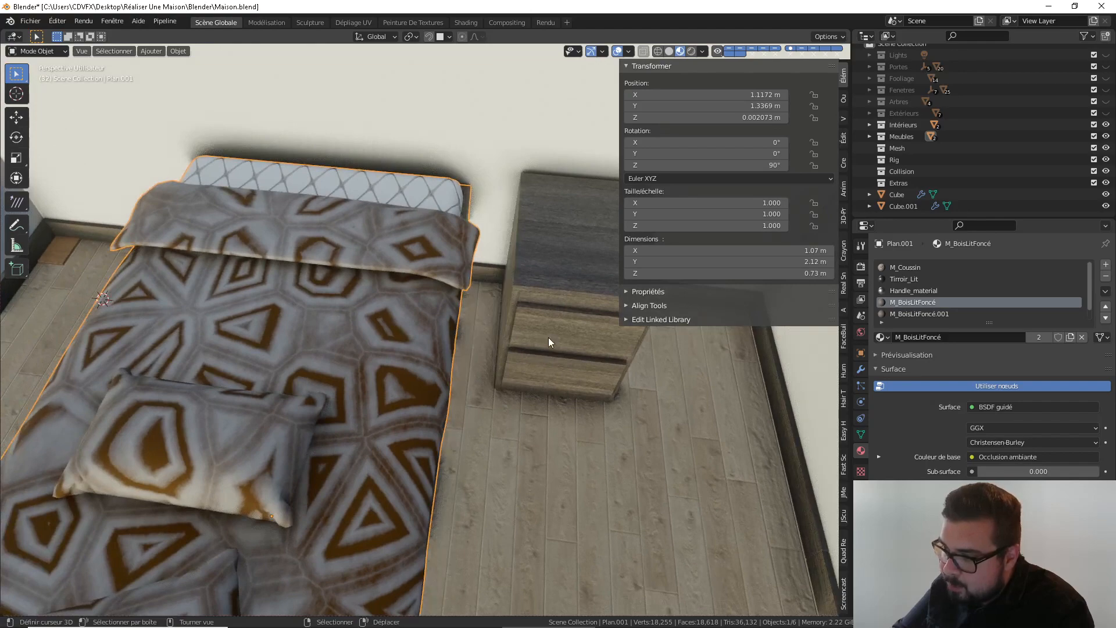
pyautogui.scroll(-3, 435, 338)
pyautogui.moveTo(159, 376); pyautogui.dragTo(343, 334, button='middle')
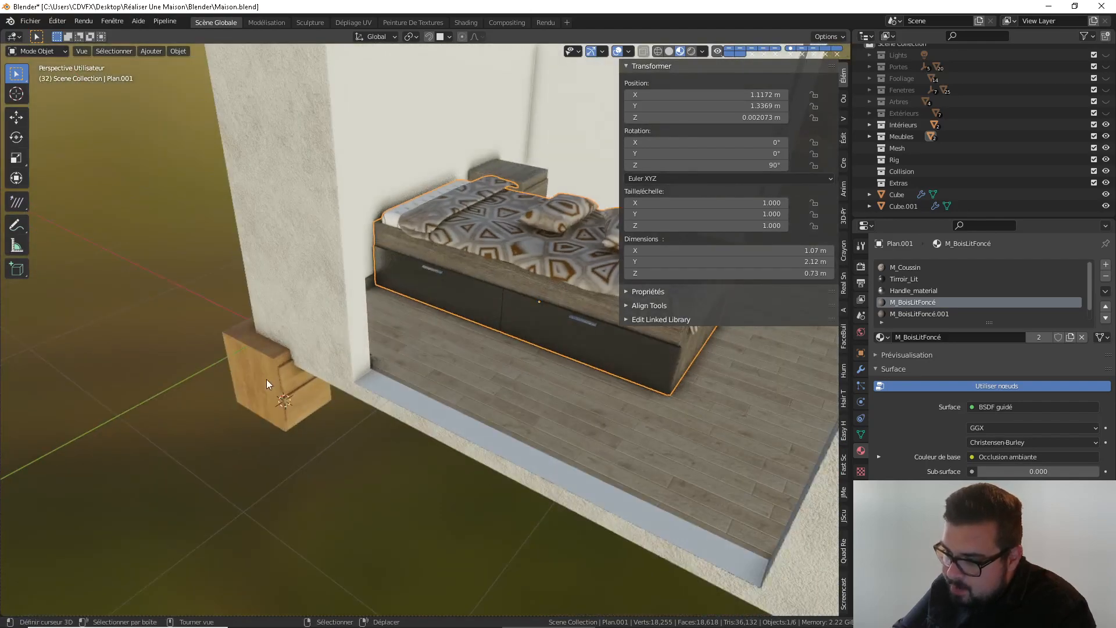
pyautogui.rightClick(266, 380)
pyautogui.moveTo(266, 380); pyautogui.dragTo(290, 429, button='middle')
pyautogui.scroll(2, 368, 430)
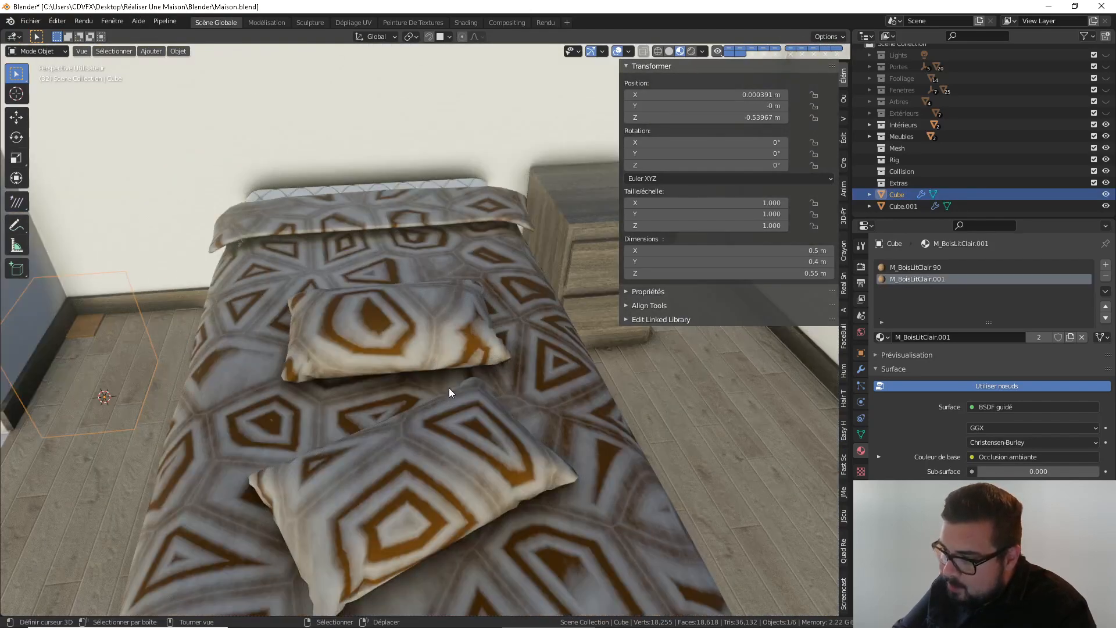
pyautogui.keyDown('shift'); pyautogui.moveTo(448, 389); pyautogui.dragTo(300, 441, button='middle'); pyautogui.keyUp('shift')
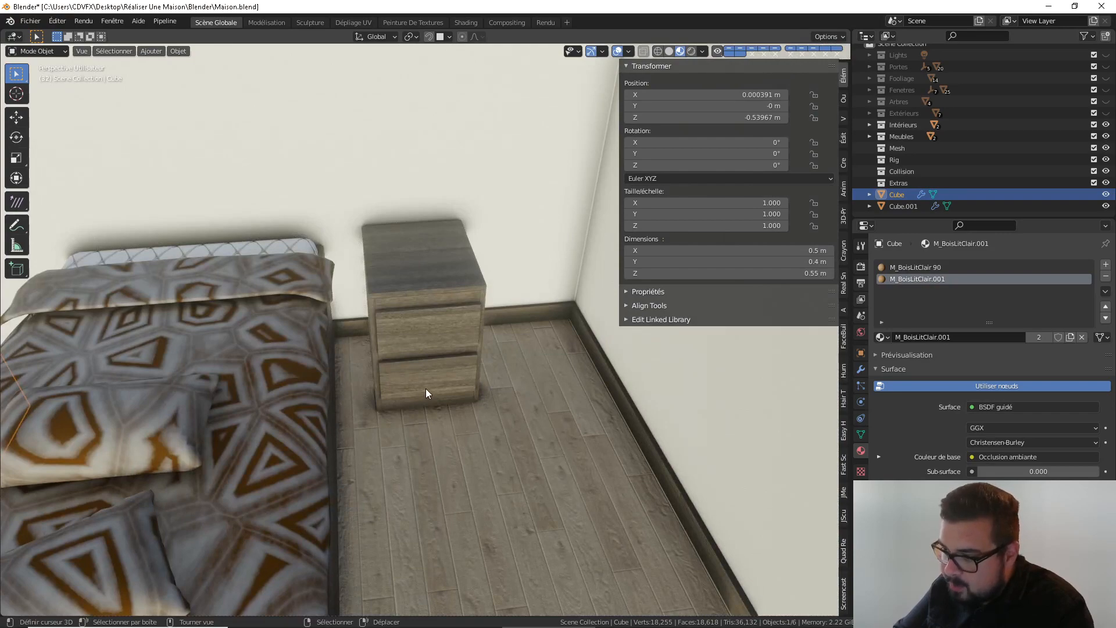
pyautogui.scroll(3, 409, 391)
pyautogui.scroll(-2, 459, 378)
pyautogui.click(482, 363)
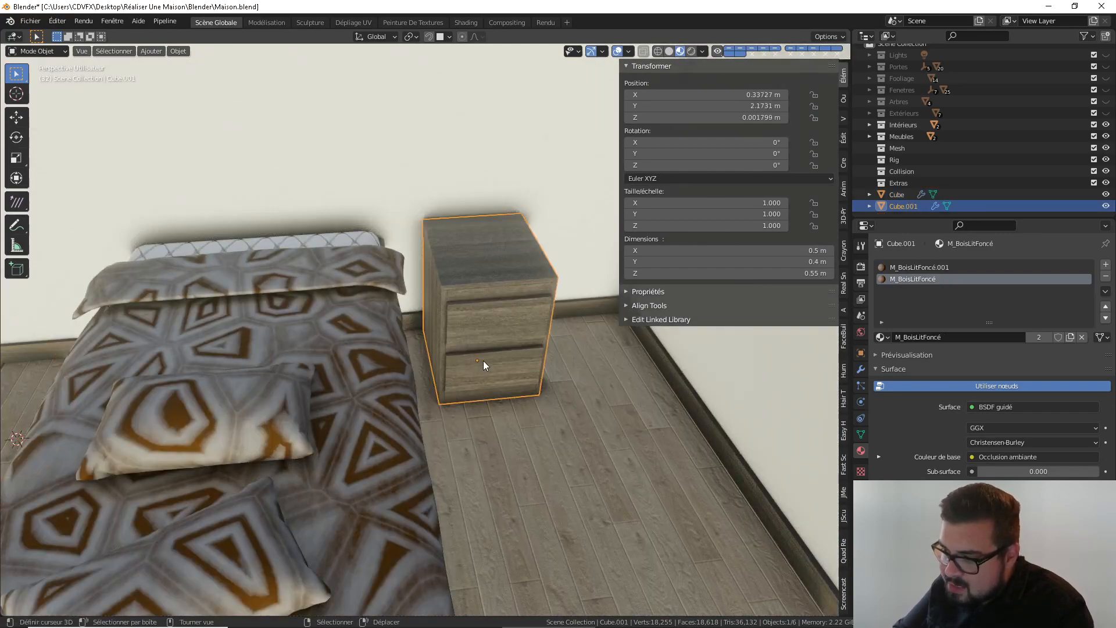
# Snap the 3D cursor to the dark nightstand and move the light nightstand onto the cursor
pyautogui.hotkey('shift', 's')
pyautogui.click(483, 360)
pyautogui.moveTo(466, 364); pyautogui.dragTo(246, 462, button='middle')
pyautogui.click(246, 462)
pyautogui.click(199, 489)
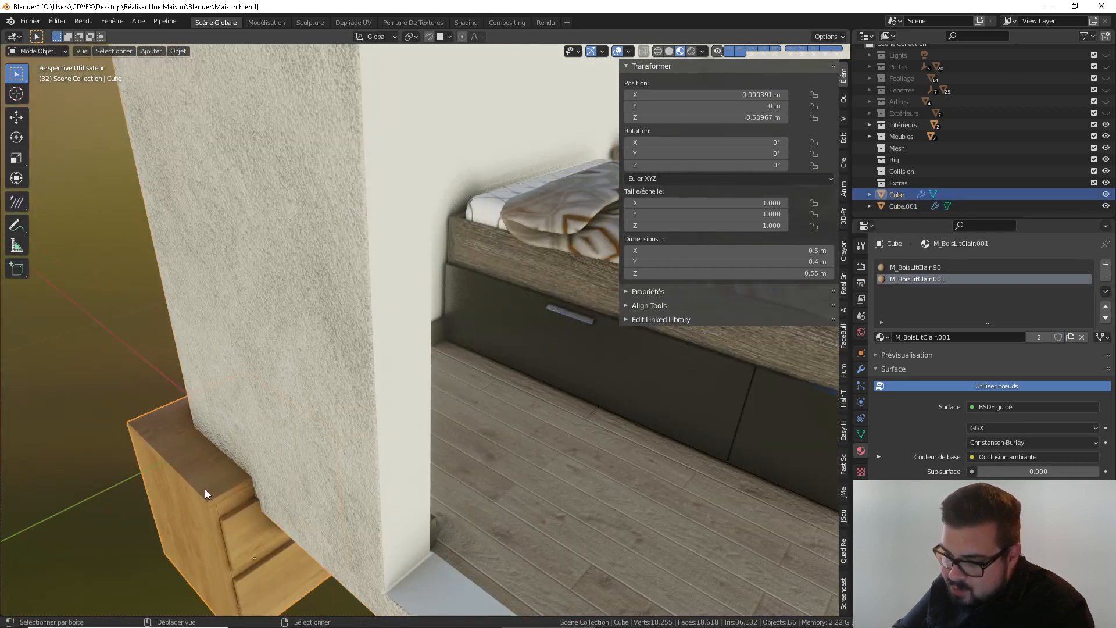
pyautogui.hotkey('shift', 's')
pyautogui.click(185, 449)
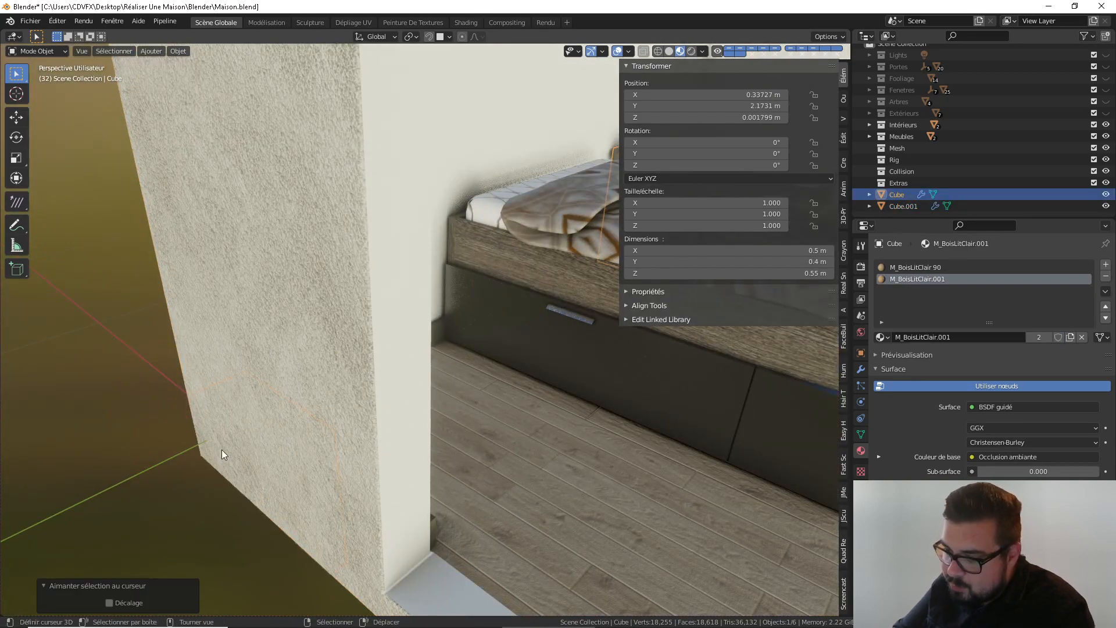
# Move the light nightstand along Y to about 6.39 m, beside the bed with the orange bedding in the other bedroom
pyautogui.moveTo(221, 448); pyautogui.dragTo(493, 414, button='middle')
pyautogui.press('g')
pyautogui.press('x')
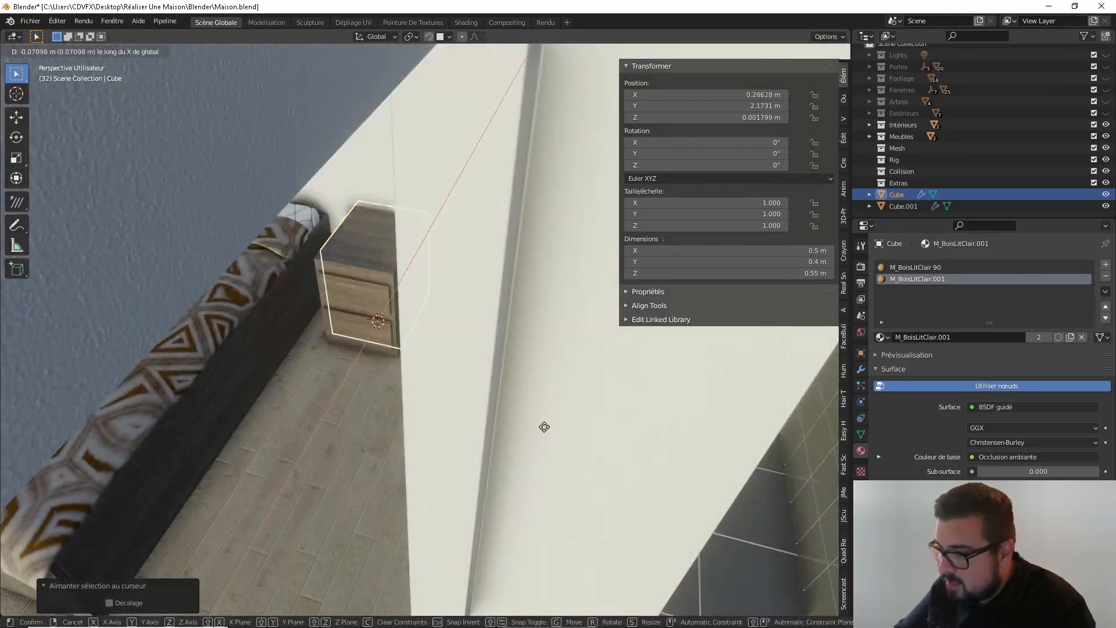
pyautogui.press('y')
pyautogui.click(832, 489)
pyautogui.moveTo(839, 490); pyautogui.dragTo(381, 395, button='middle')
pyautogui.press('g')
pyautogui.press('y')
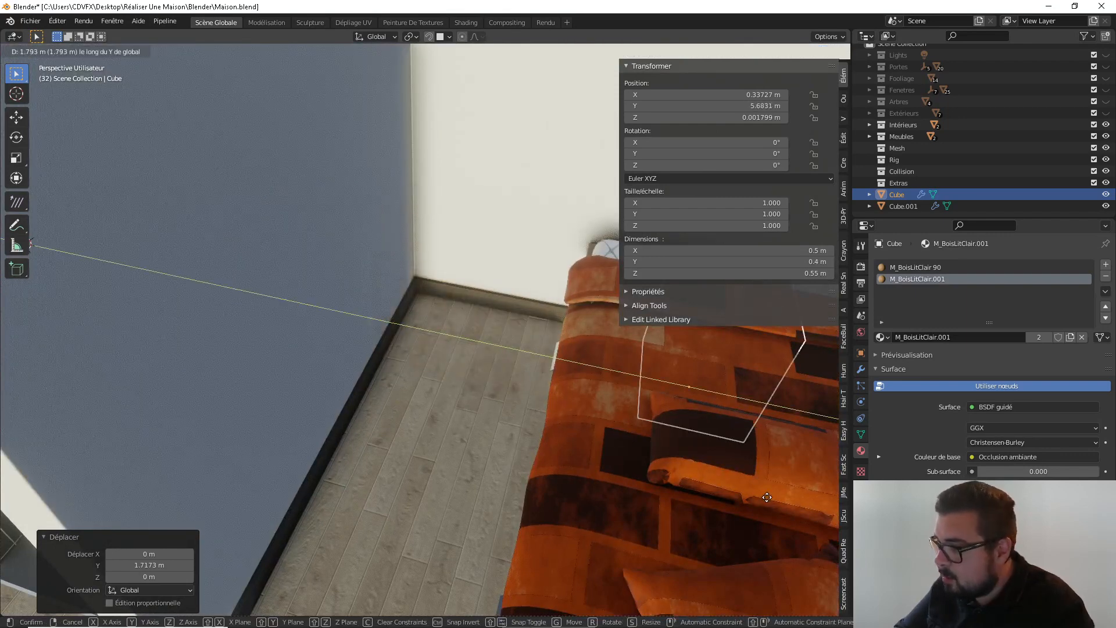
pyautogui.click(830, 480)
pyautogui.keyDown('shift'); pyautogui.moveTo(830, 480); pyautogui.dragTo(434, 440, button='middle'); pyautogui.keyUp('shift')
pyautogui.press('g')
pyautogui.press('y')
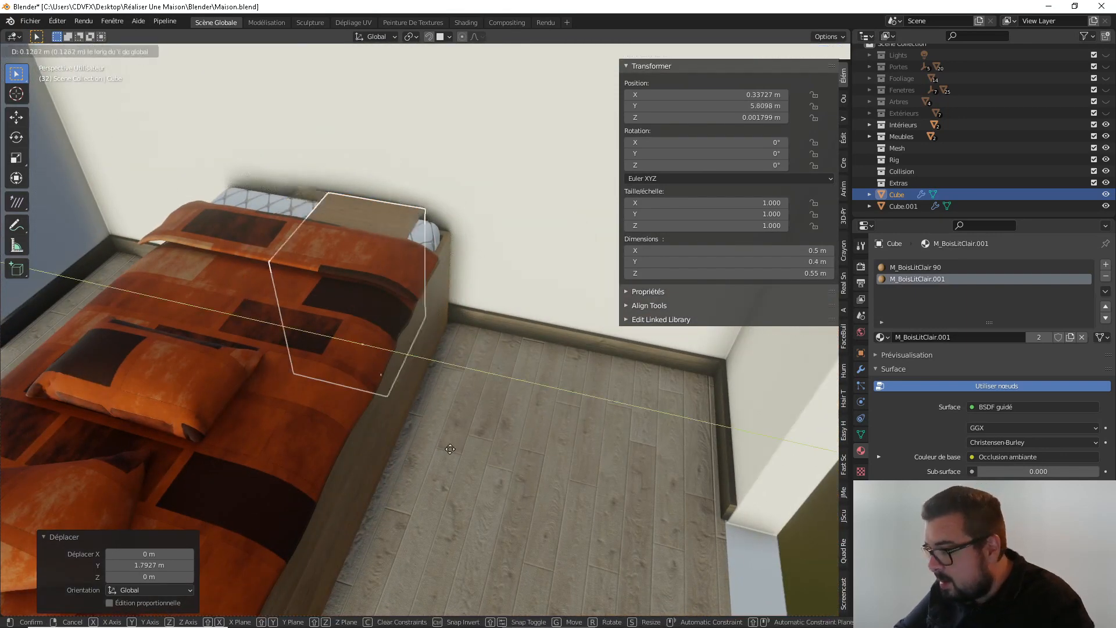
pyautogui.click(567, 474)
# Examine the gap between the light nightstand and the bedroom wall, and its position beside the orange bed
pyautogui.press('KP_Decimal')
pyautogui.scroll(4, 445, 454)
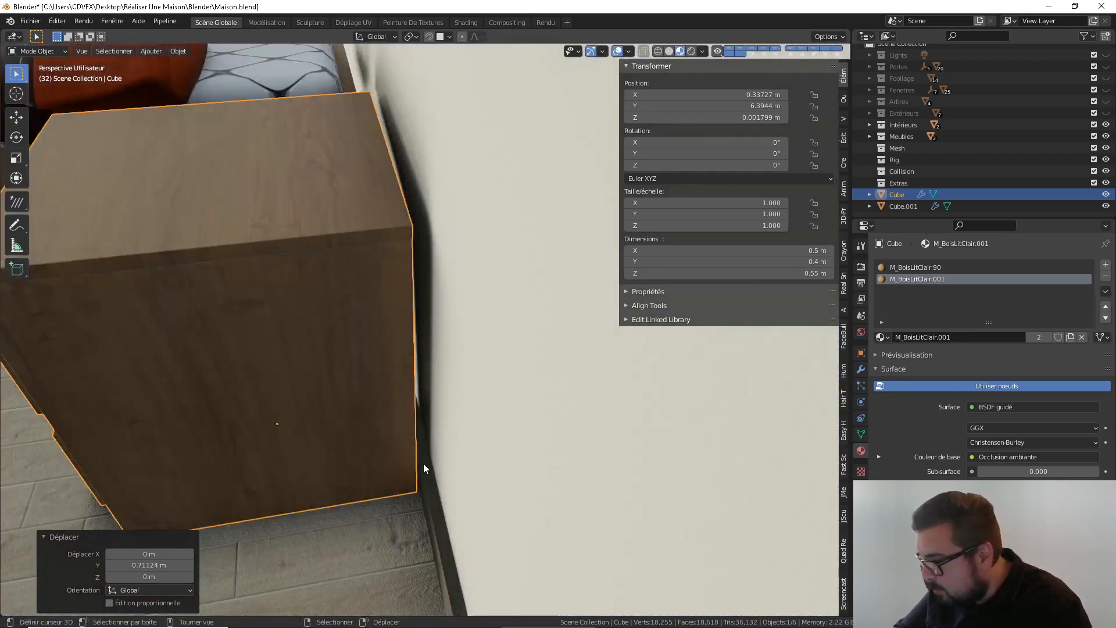
pyautogui.moveTo(423, 463); pyautogui.dragTo(420, 463, button='middle')
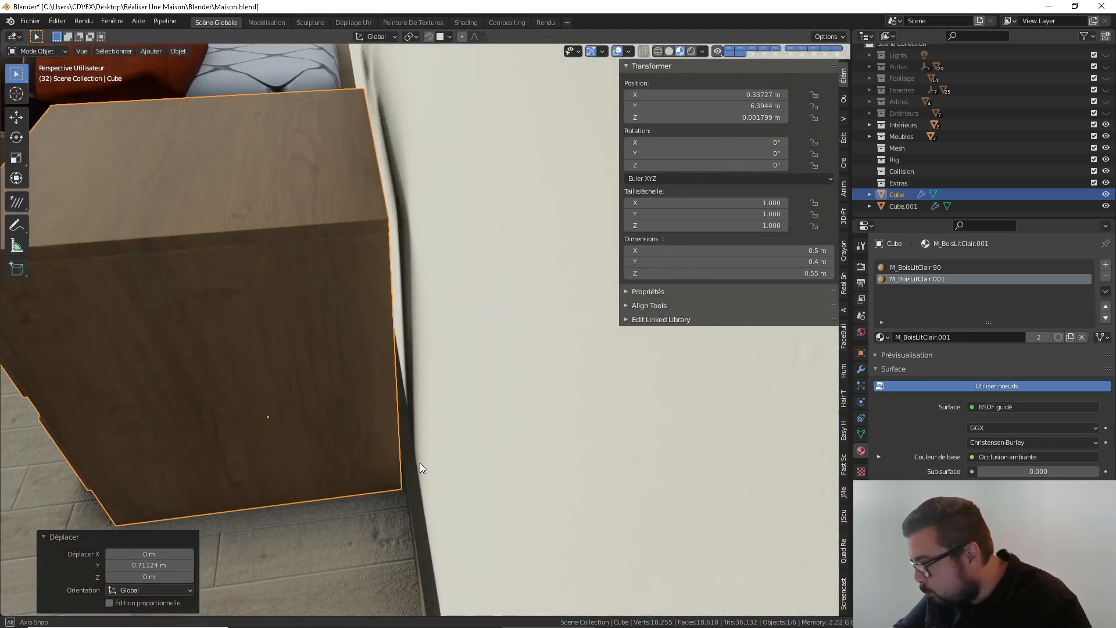
pyautogui.scroll(1, 420, 462)
pyautogui.scroll(-1, 390, 447)
pyautogui.scroll(-1, 402, 425)
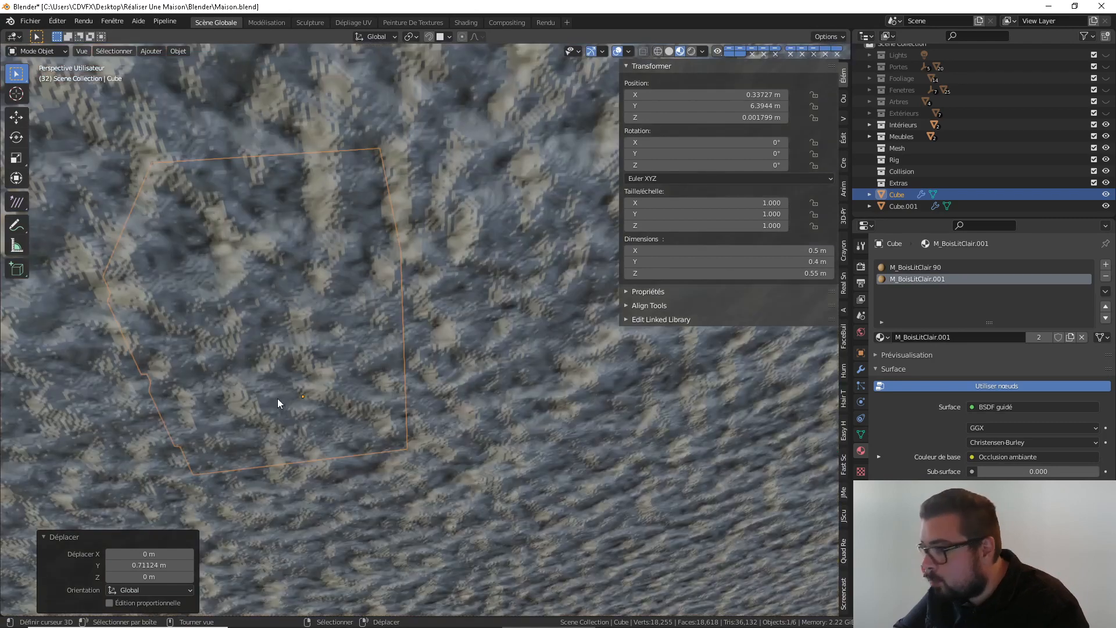
pyautogui.moveTo(277, 399); pyautogui.dragTo(427, 378, button='middle')
pyautogui.scroll(1, 368, 388)
pyautogui.scroll(-2, 370, 388)
pyautogui.scroll(-2, 406, 371)
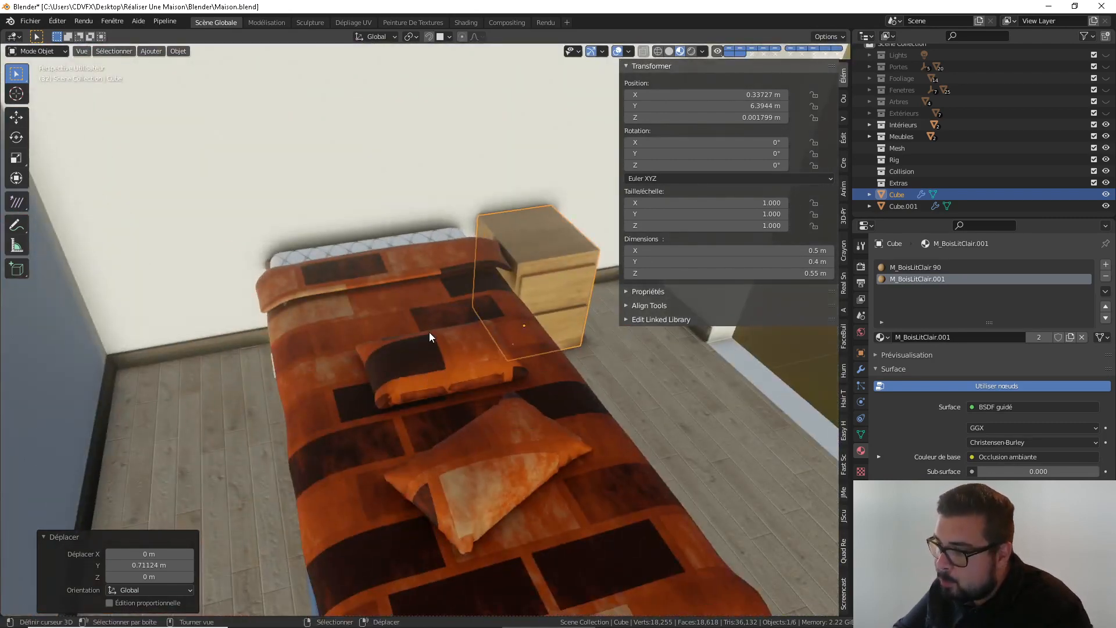
# Deselect everything, look through both bedrooms, and view the whole house with all objects selected
pyautogui.press('a')
pyautogui.click(431, 269)
pyautogui.scroll(-2, 410, 289)
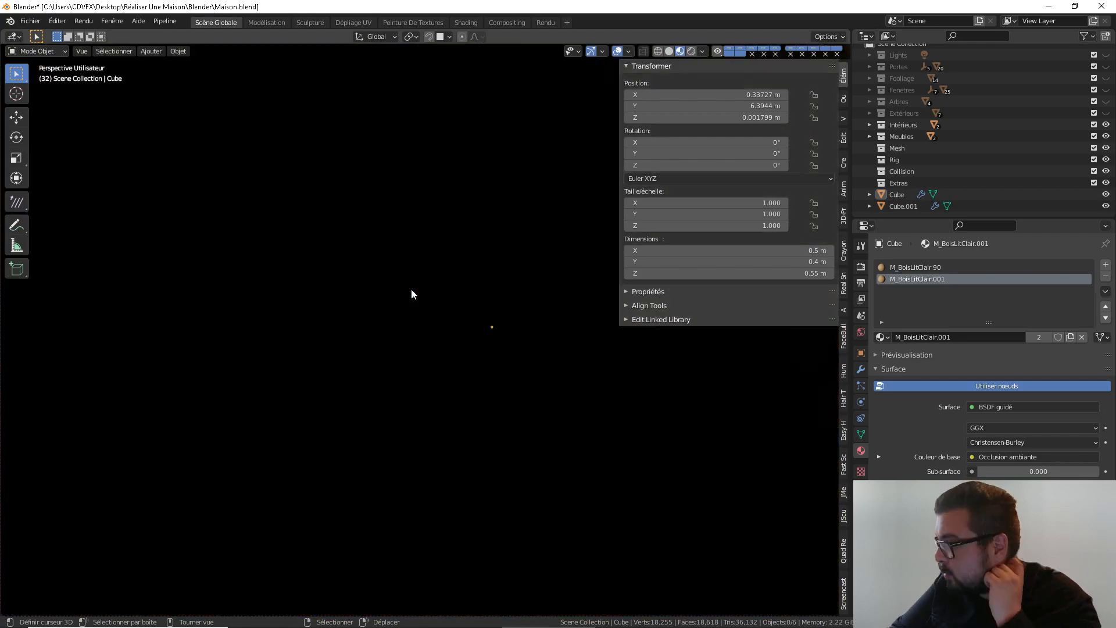
pyautogui.scroll(-5, 461, 305)
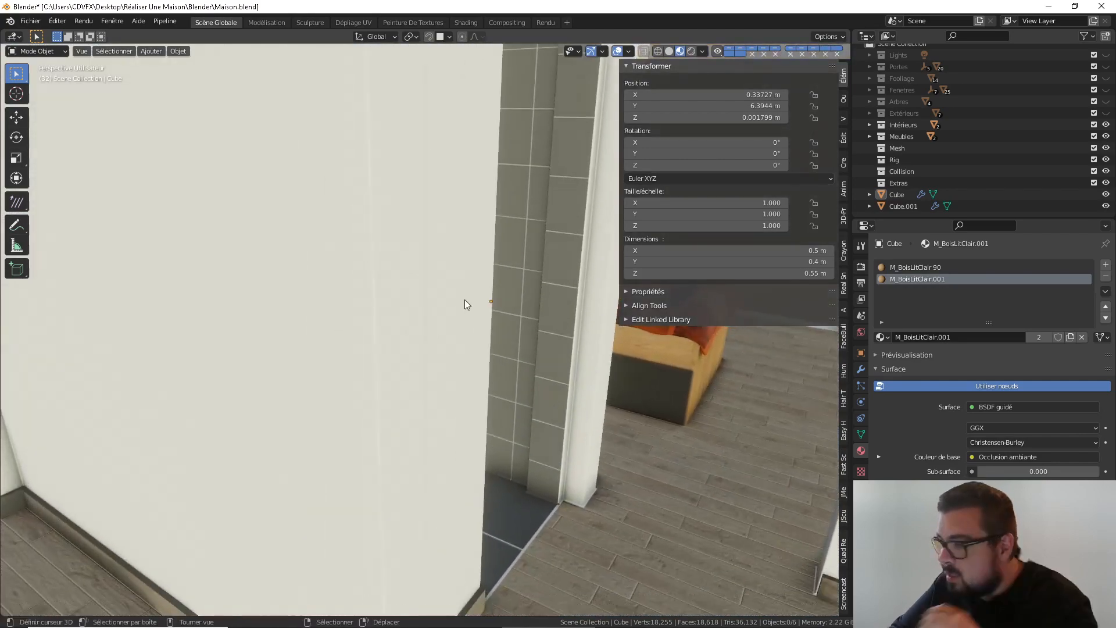
pyautogui.scroll(5, 388, 322)
pyautogui.scroll(3, 408, 342)
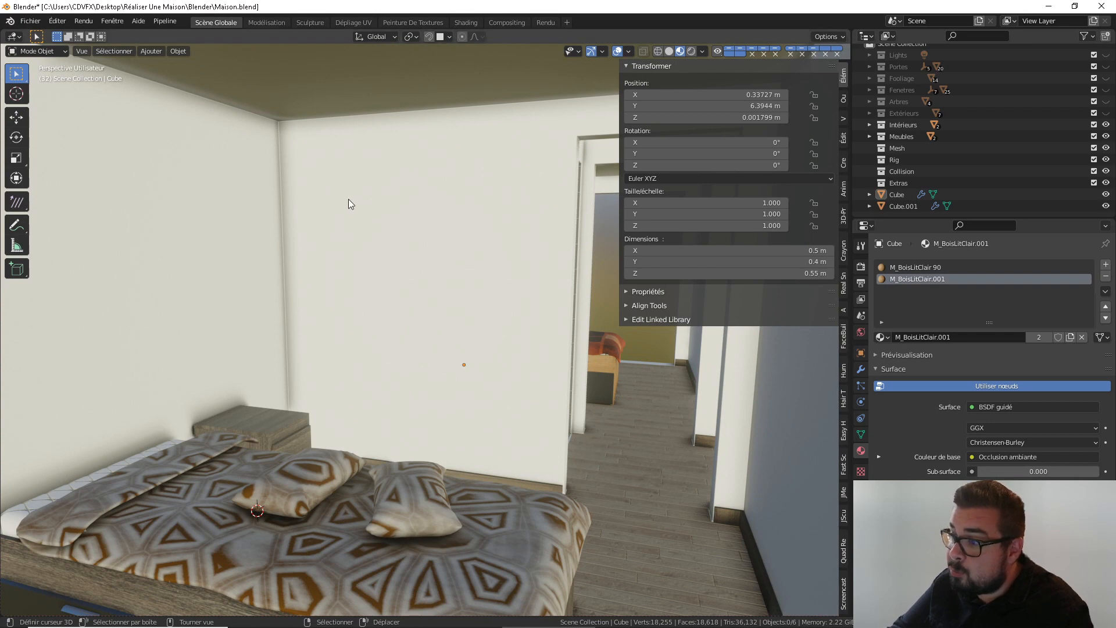
pyautogui.press('Home')
pyautogui.press('`')
pyautogui.press('a')
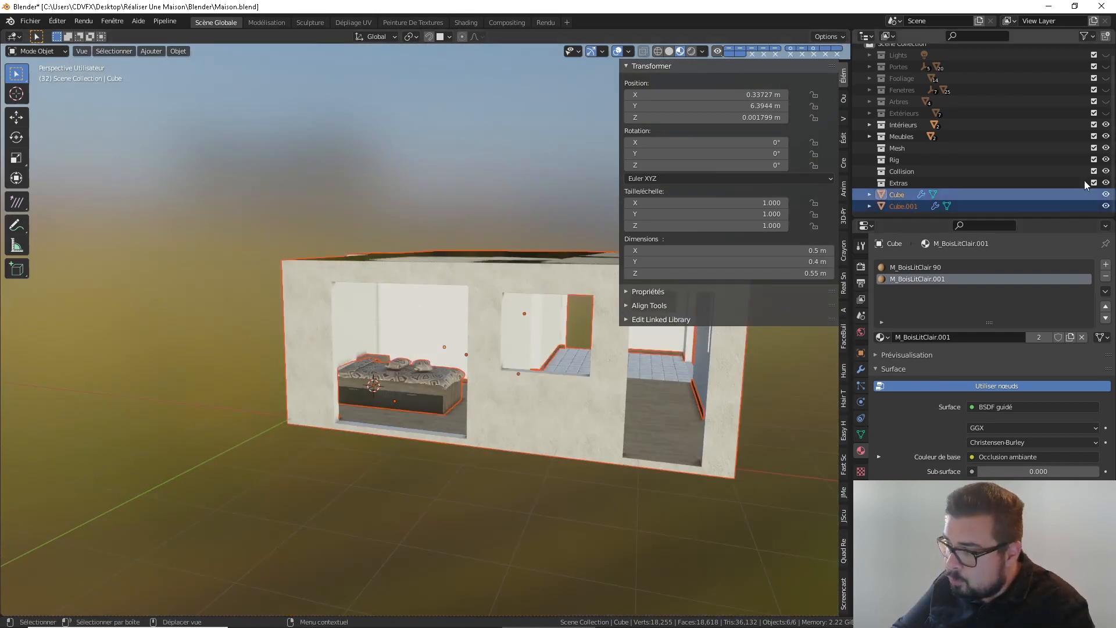
# Rename the light nightstand as Table Nuit Clair and move it into the Meubles collection
pyautogui.click(901, 194)
pyautogui.doubleClick(902, 195)
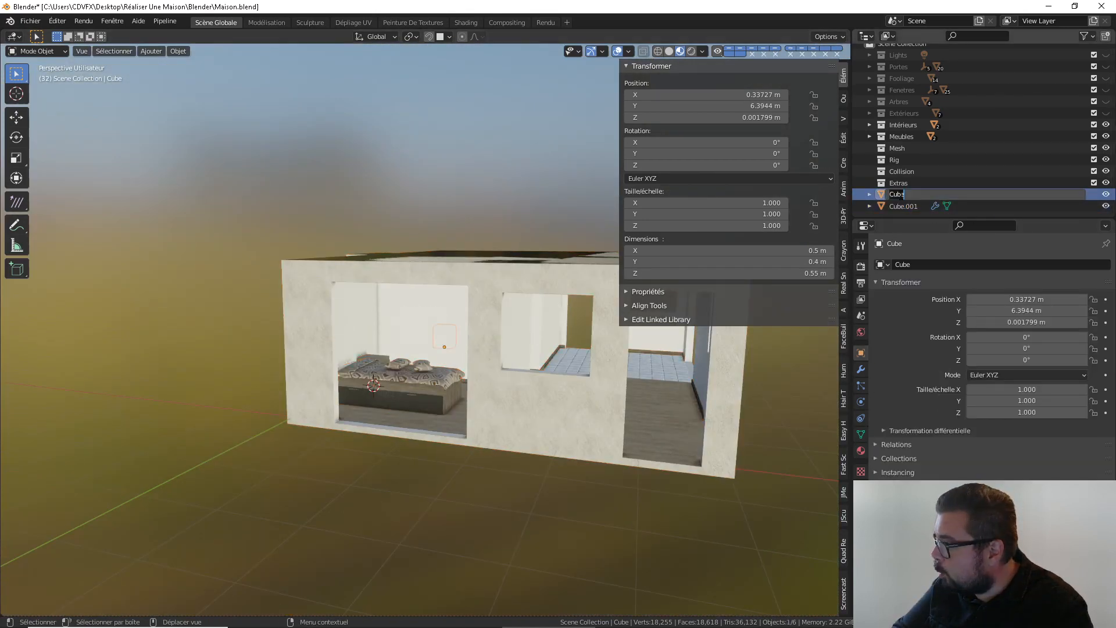
pyautogui.write('Tanle')
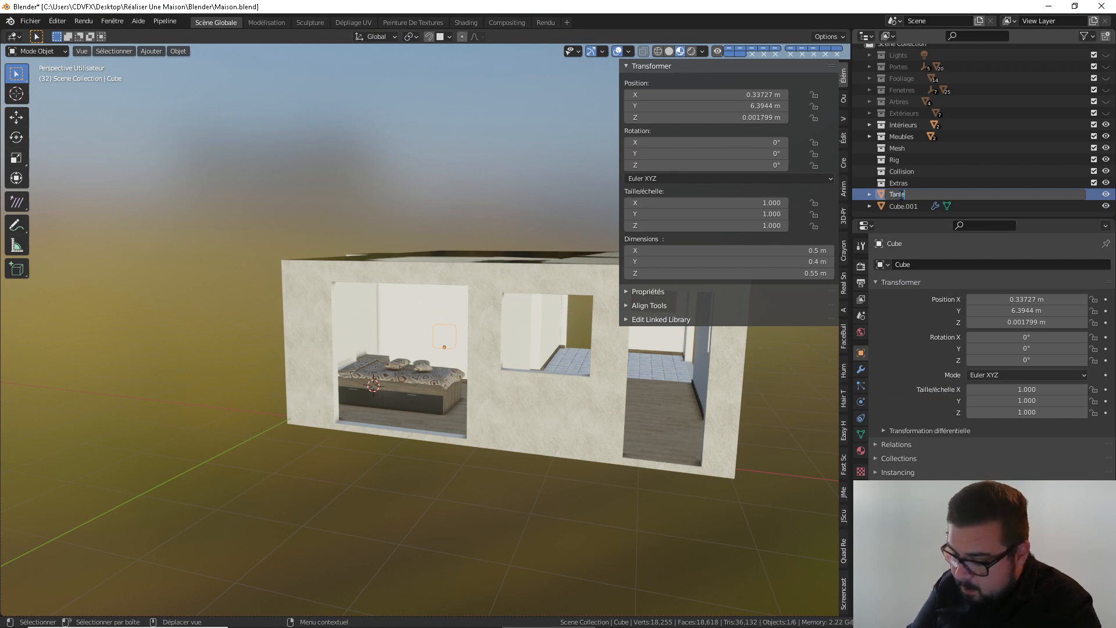
pyautogui.write(' Nuit')
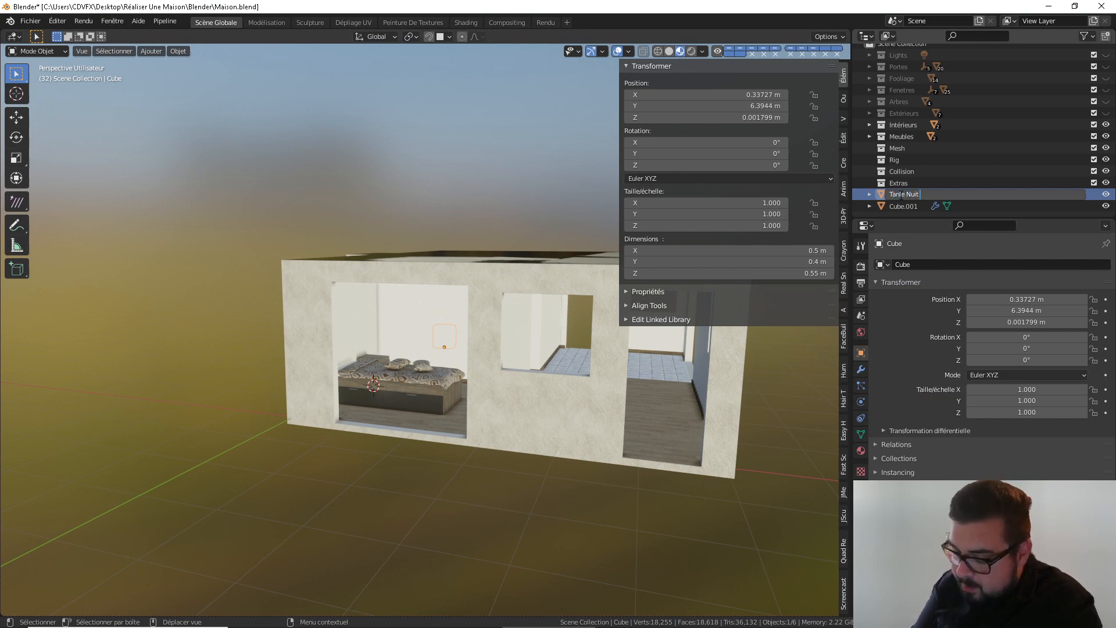
pyautogui.write(' Clair')
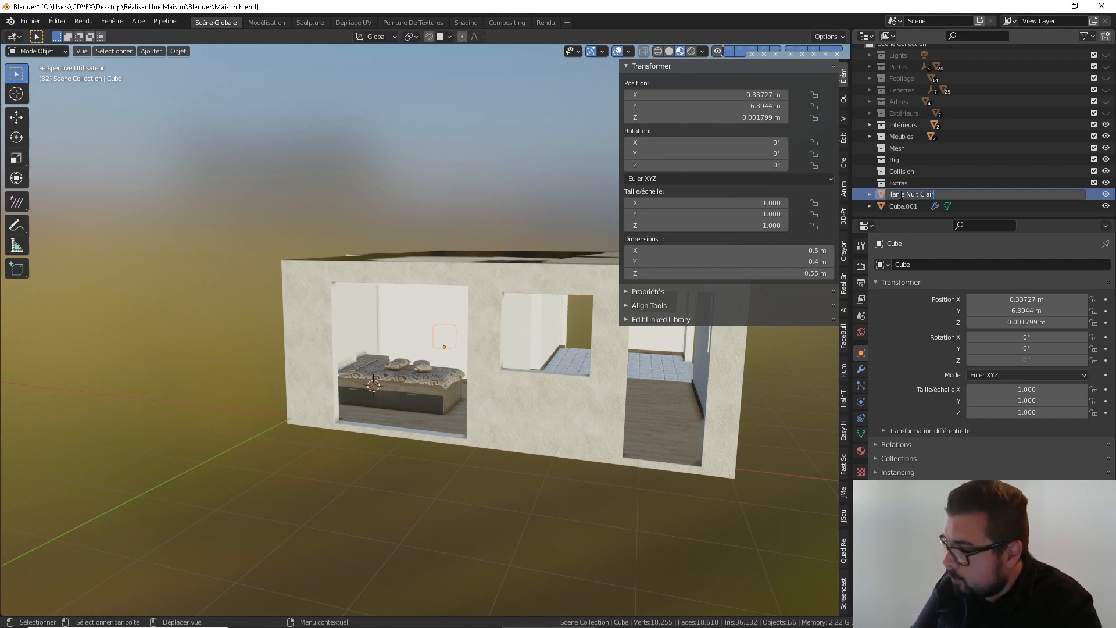
pyautogui.press('Return')
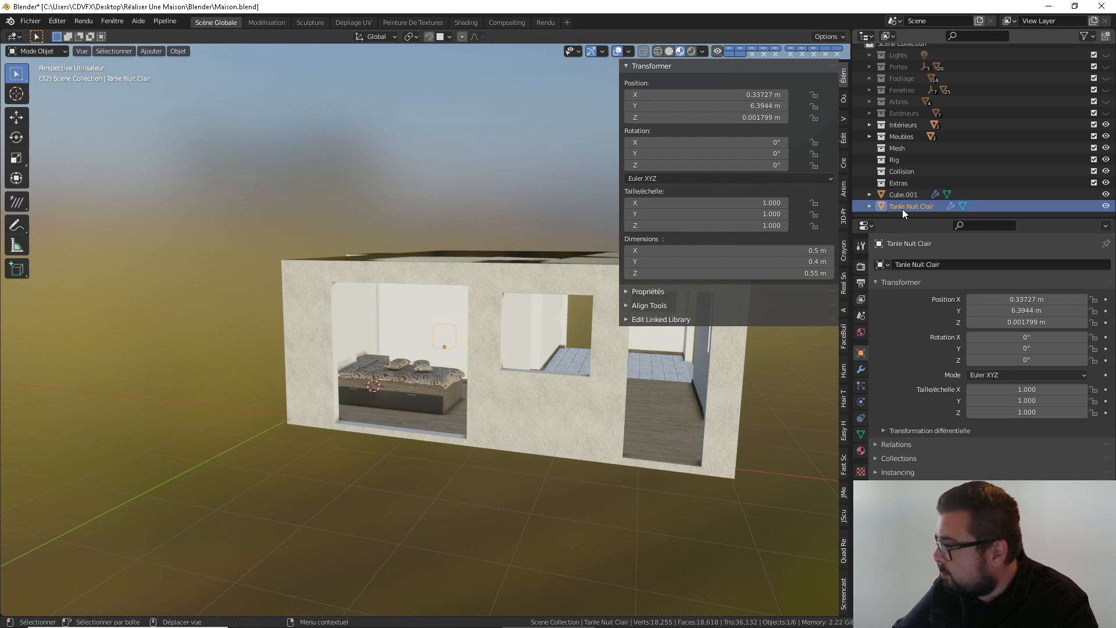
pyautogui.doubleClick(898, 207)
pyautogui.click(901, 206)
pyautogui.press('BackSpace')
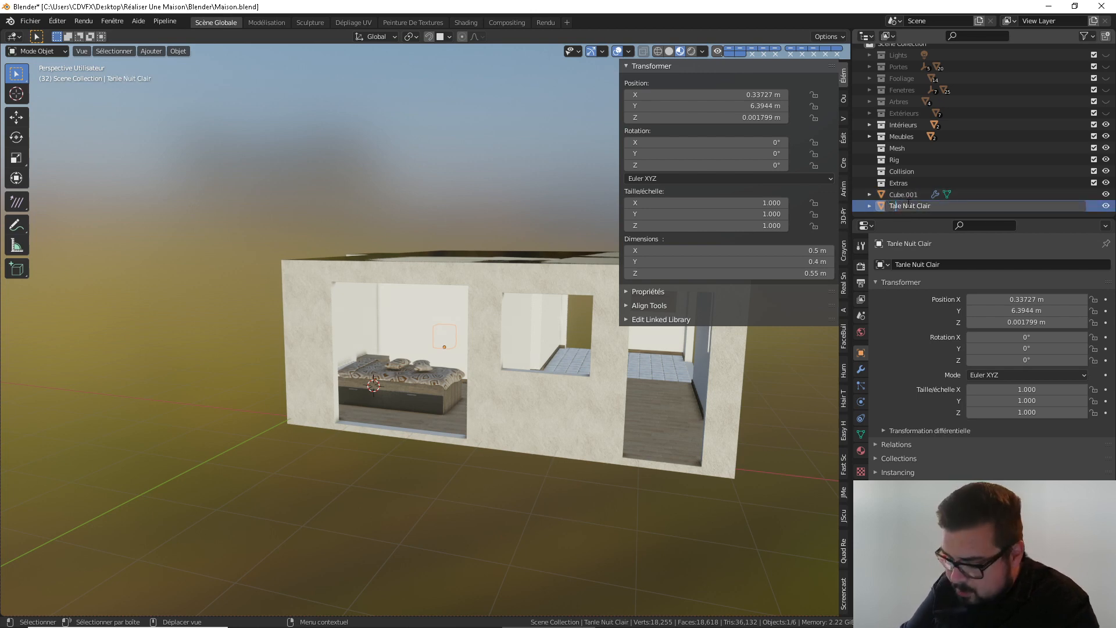
pyautogui.write('b')
pyautogui.press('Return')
pyautogui.moveTo(909, 208); pyautogui.dragTo(902, 136)
# Rename the dark nightstand as Table Nuit Sombre and move it into the Meubles collection
pyautogui.doubleClick(909, 202)
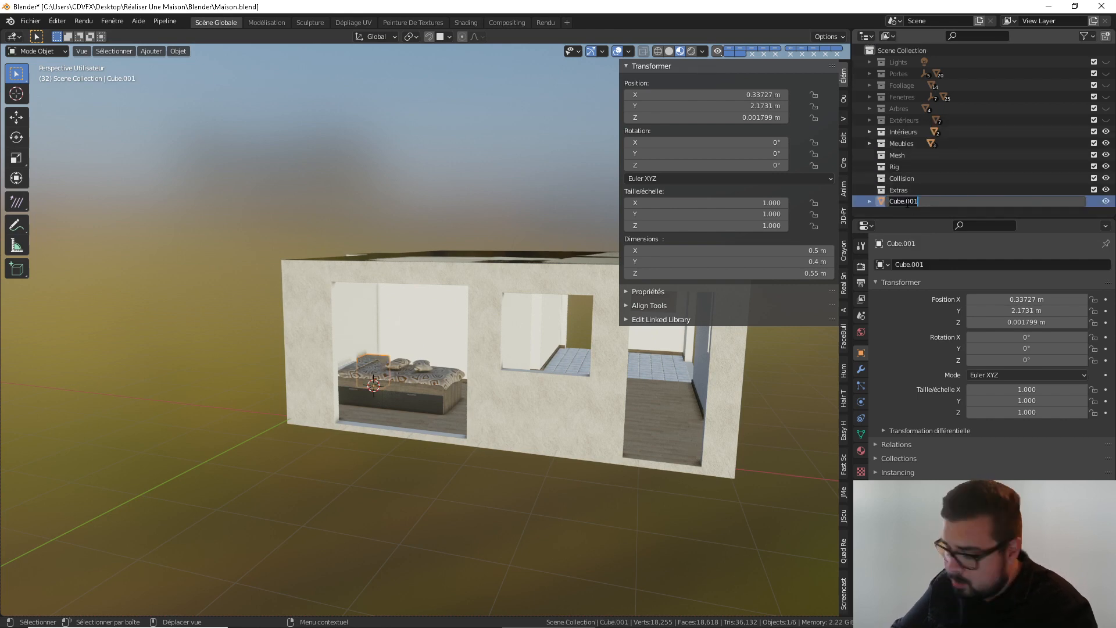
pyautogui.write('TABLE nU')
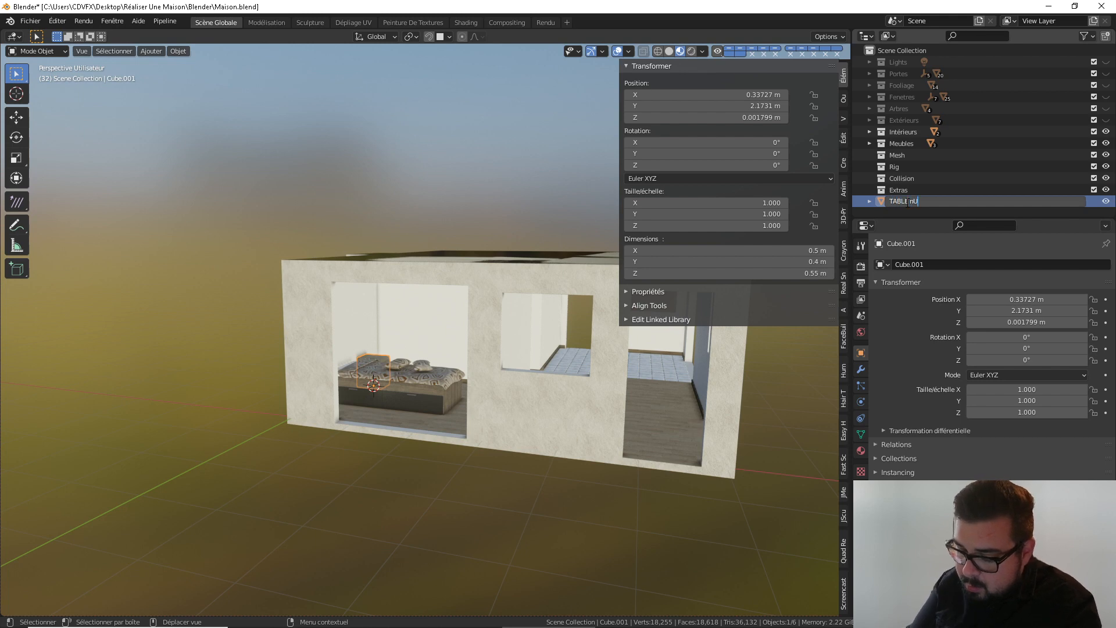
pyautogui.write('IT sOMBRE')
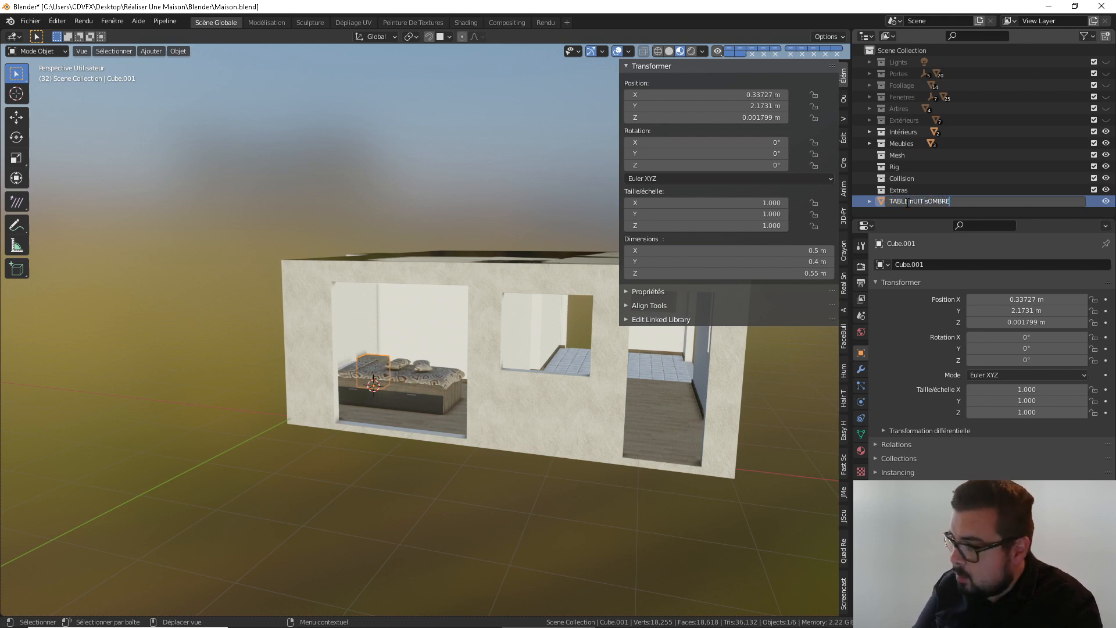
pyautogui.press('Return')
pyautogui.doubleClick(905, 202)
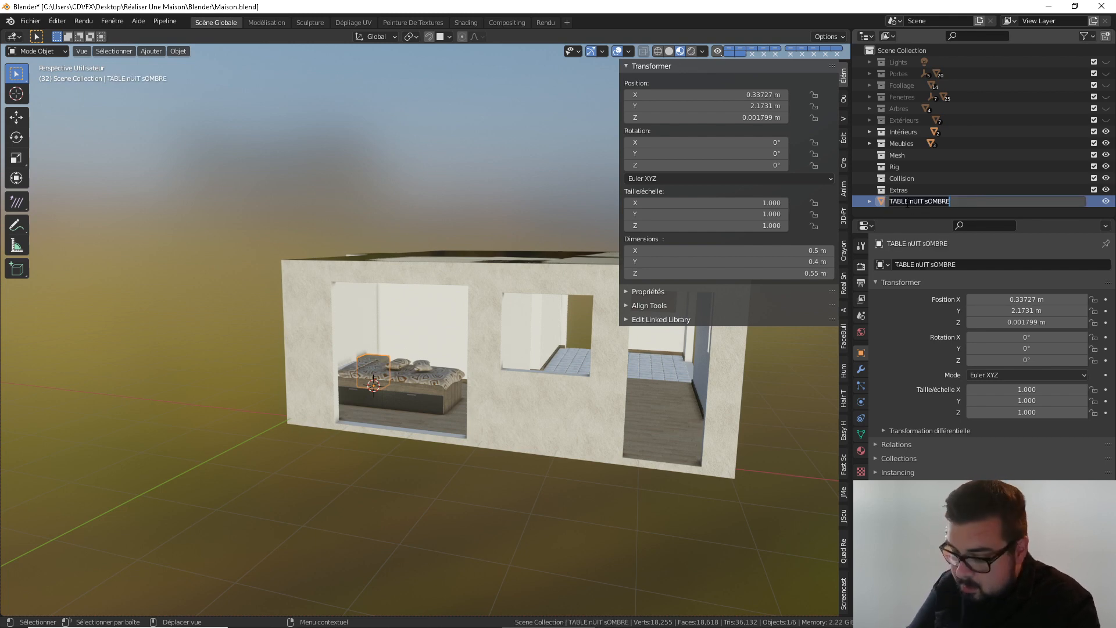
pyautogui.write('Table Nui')
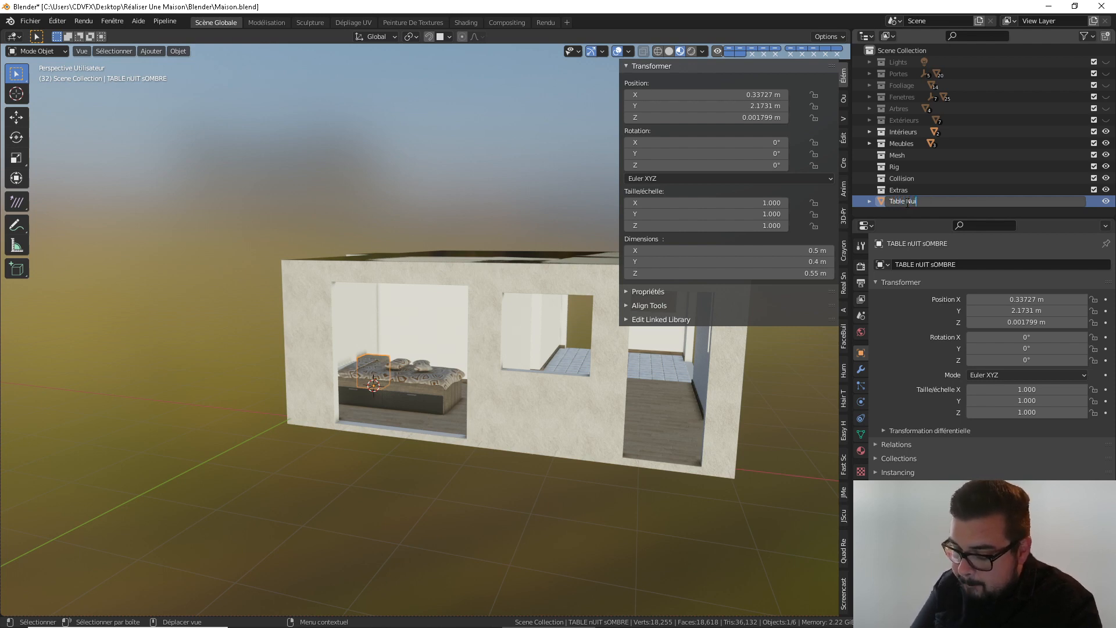
pyautogui.write('t Sombre')
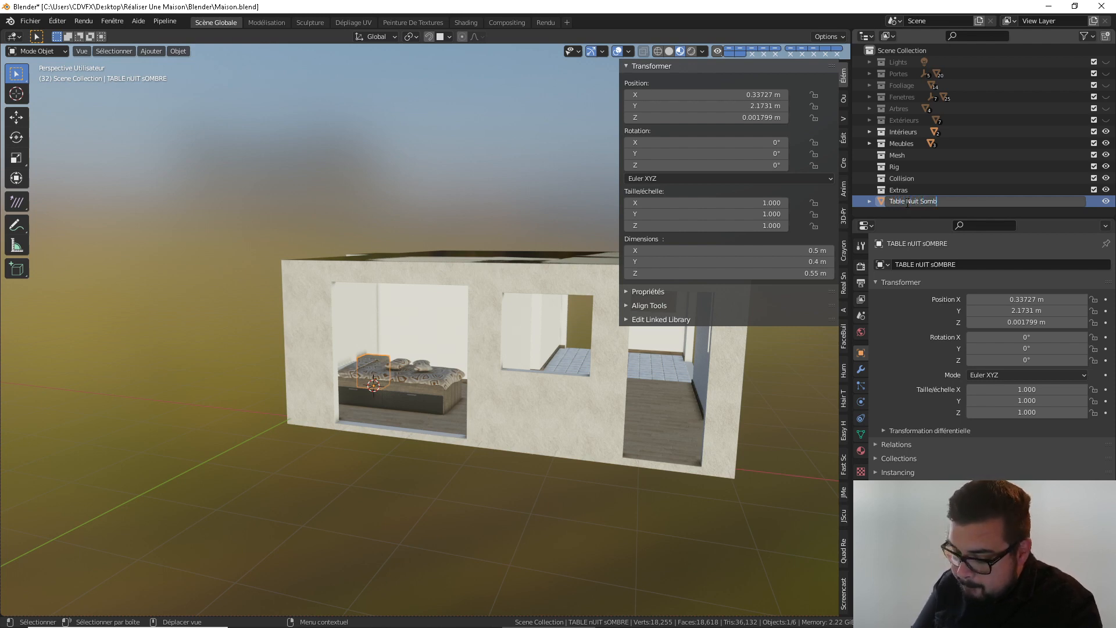
pyautogui.press('Return')
pyautogui.moveTo(906, 202); pyautogui.dragTo(898, 144)
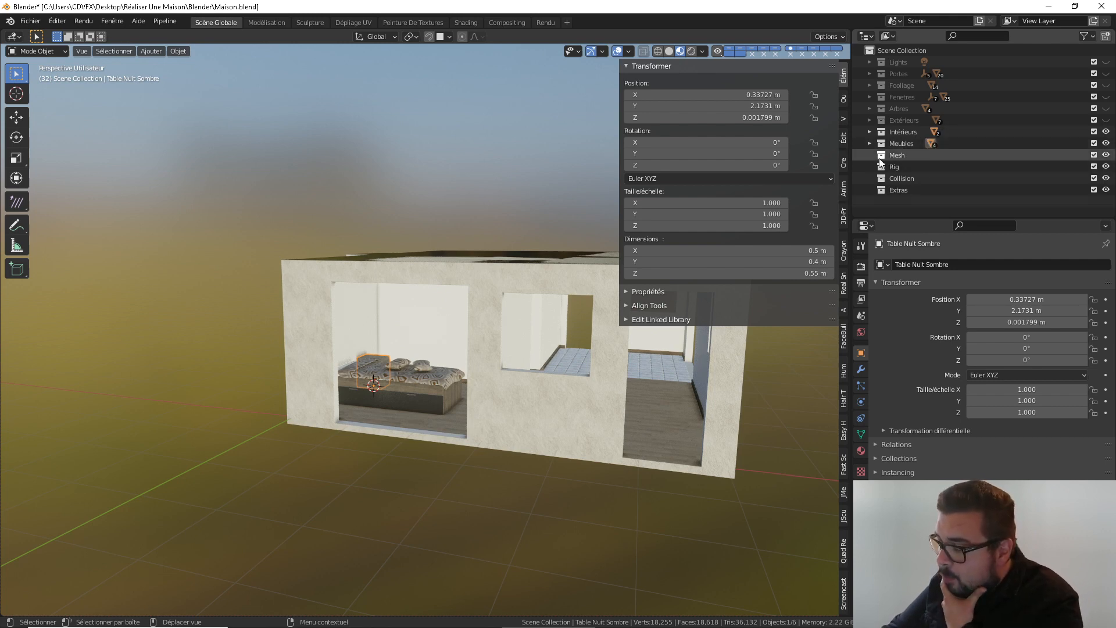
# Make Meubles the active collection and hide every object in the scene
pyautogui.click(900, 143)
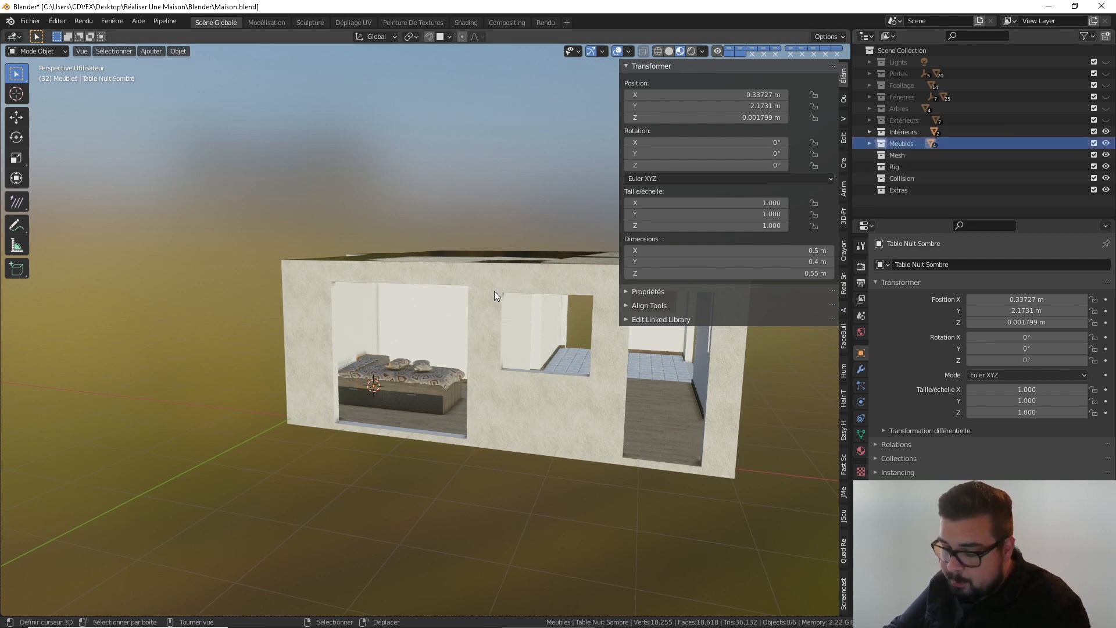
pyautogui.press('a')
pyautogui.click(492, 252)
pyautogui.press('h')
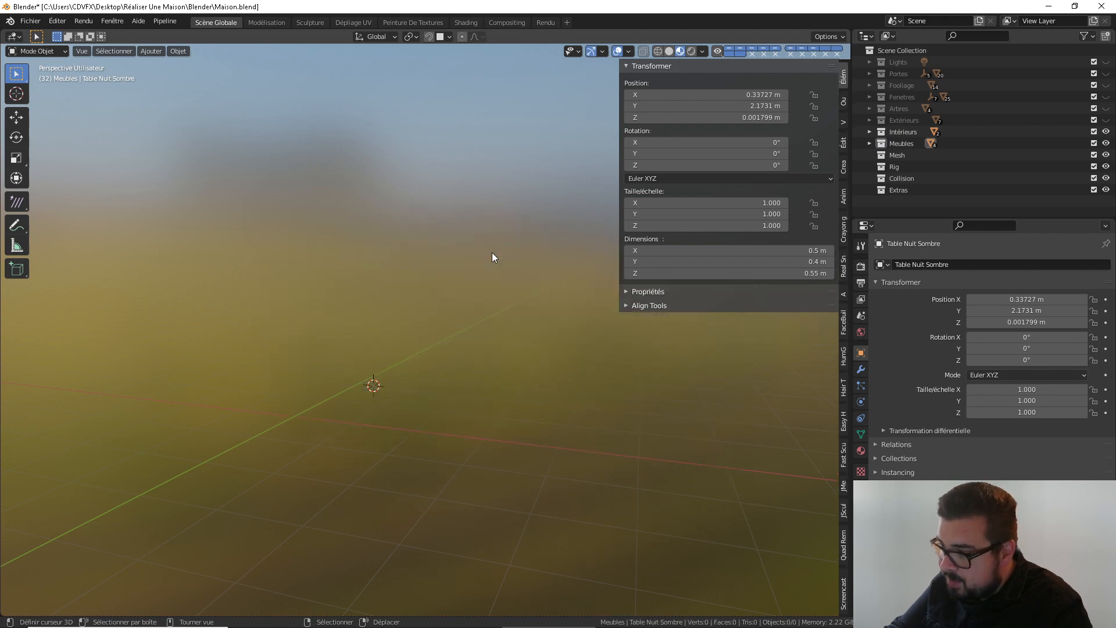
# Reset the 3D cursor to the world origin and add a cube there
pyautogui.moveTo(470, 252); pyautogui.dragTo(480, 262, button='middle')
pyautogui.hotkey('shift', 'c')
pyautogui.hotkey('shift', 'a')
pyautogui.moveTo(479, 261)
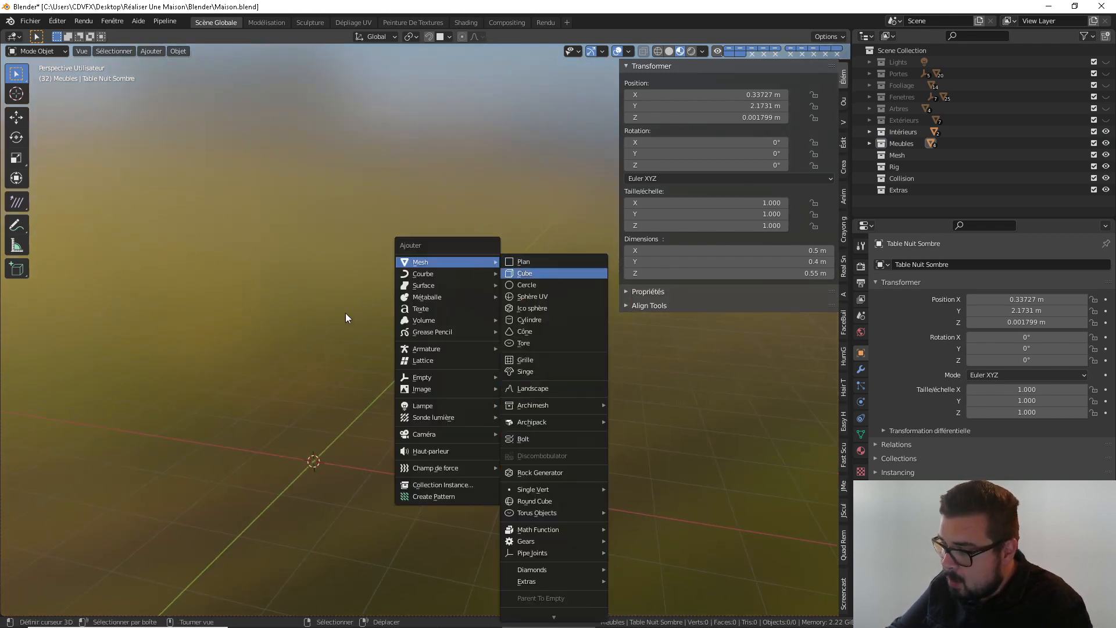
pyautogui.keyDown('shift'); pyautogui.moveTo(340, 302); pyautogui.dragTo(412, 209, button='middle'); pyautogui.keyUp('shift')
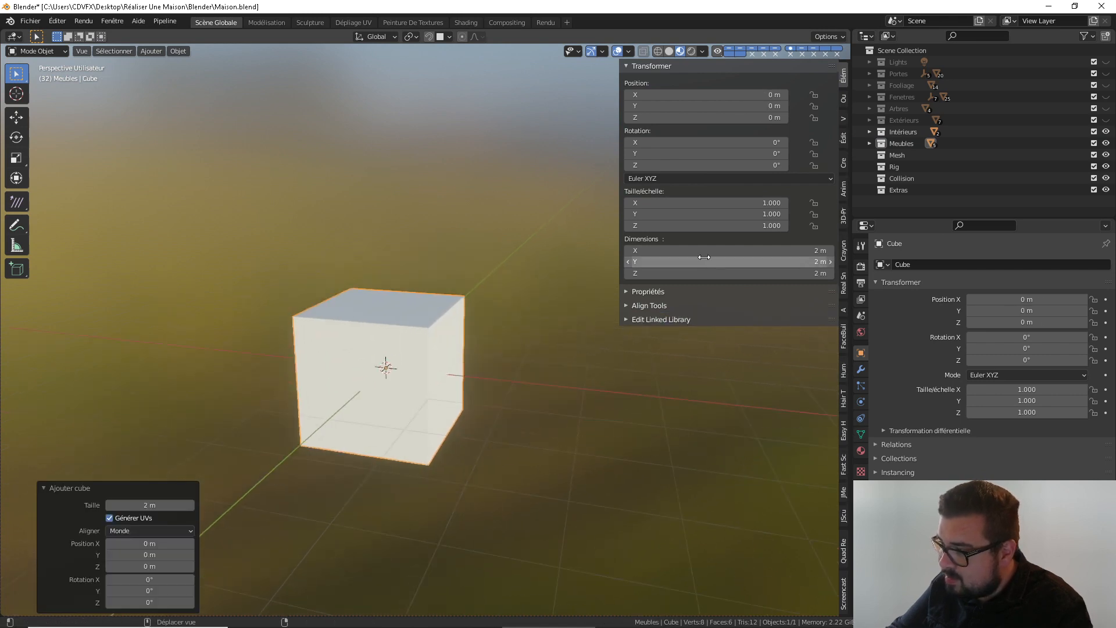
# Set the new cube's Z dimension to 0.02 m
pyautogui.click(711, 274)
pyautogui.write('0.02')
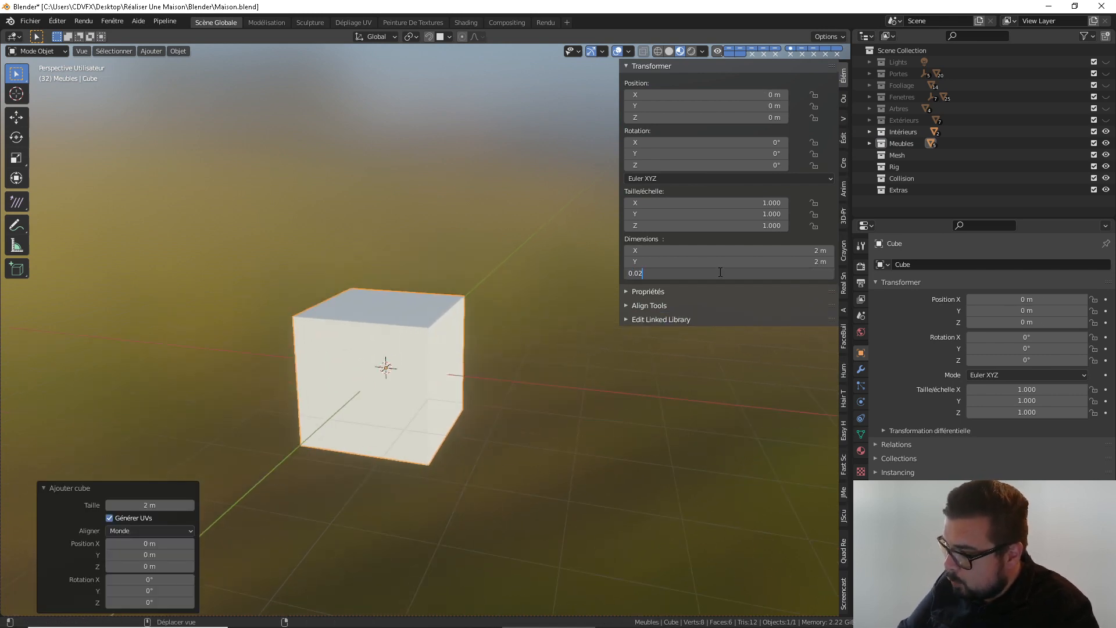
pyautogui.press('Return')
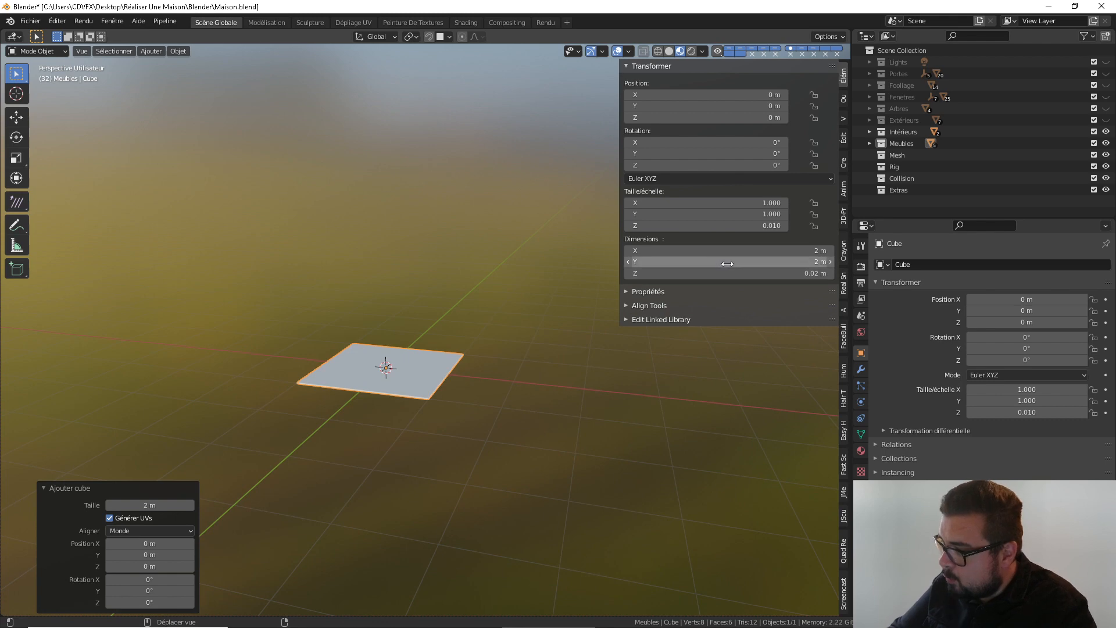
# Set the slab's X and Y dimensions to one sixteenth of 2 m each, 0.125 m
pyautogui.click(728, 262)
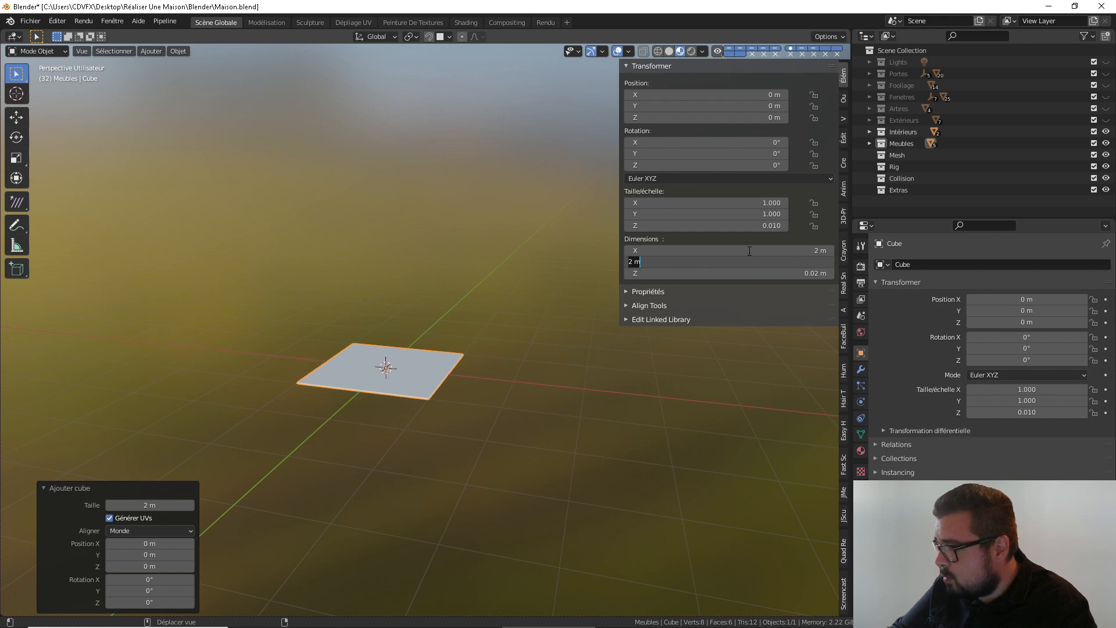
pyautogui.press('Return')
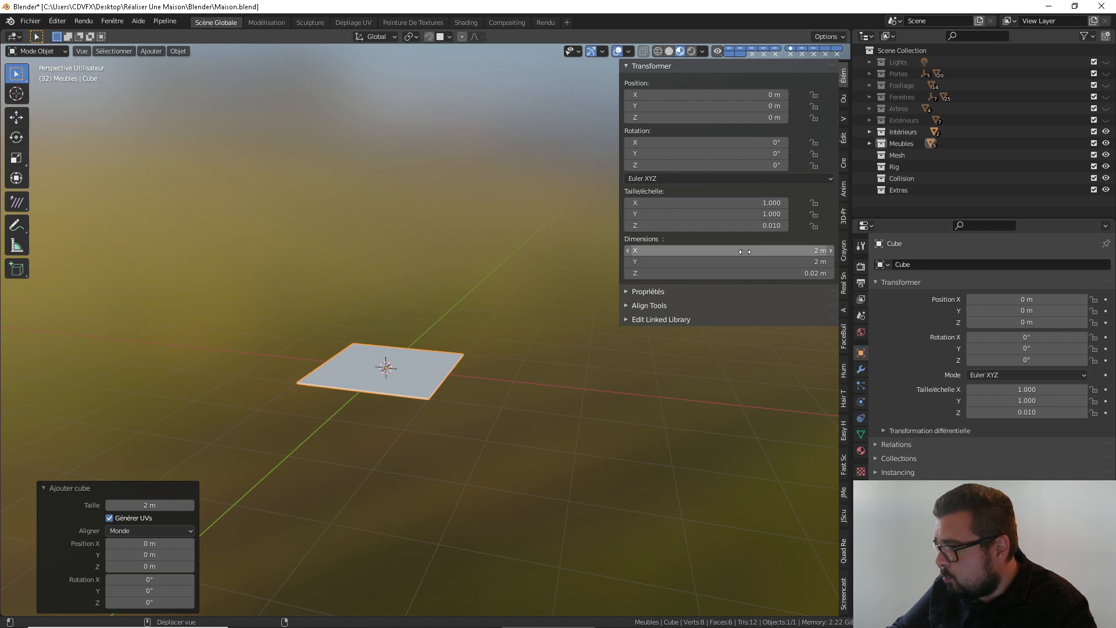
pyautogui.click(744, 251)
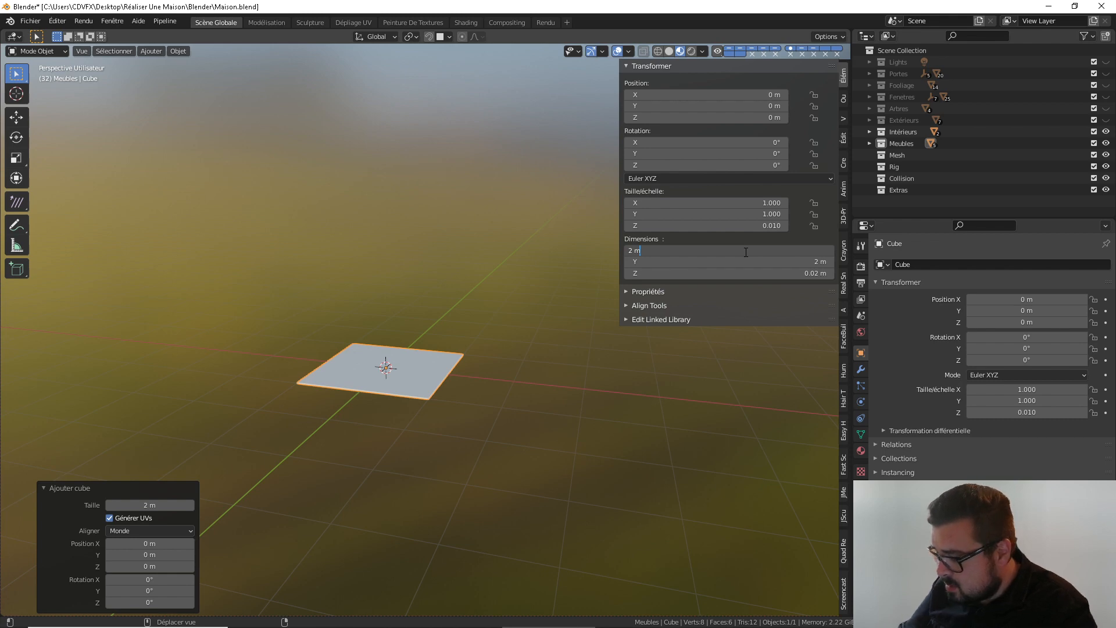
pyautogui.write('/16')
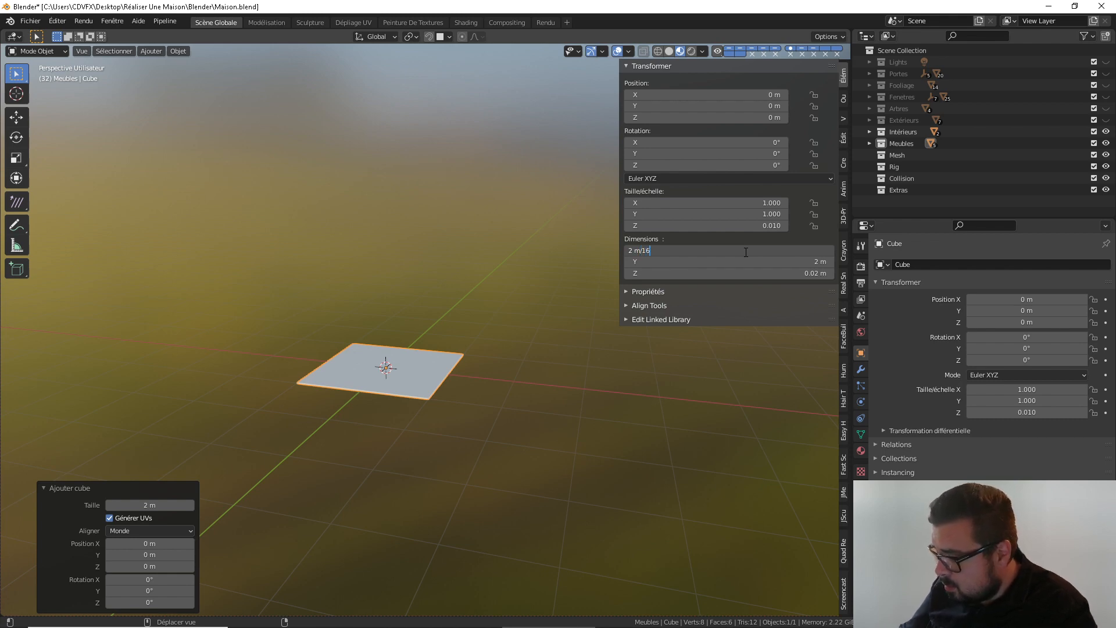
pyautogui.press('Return')
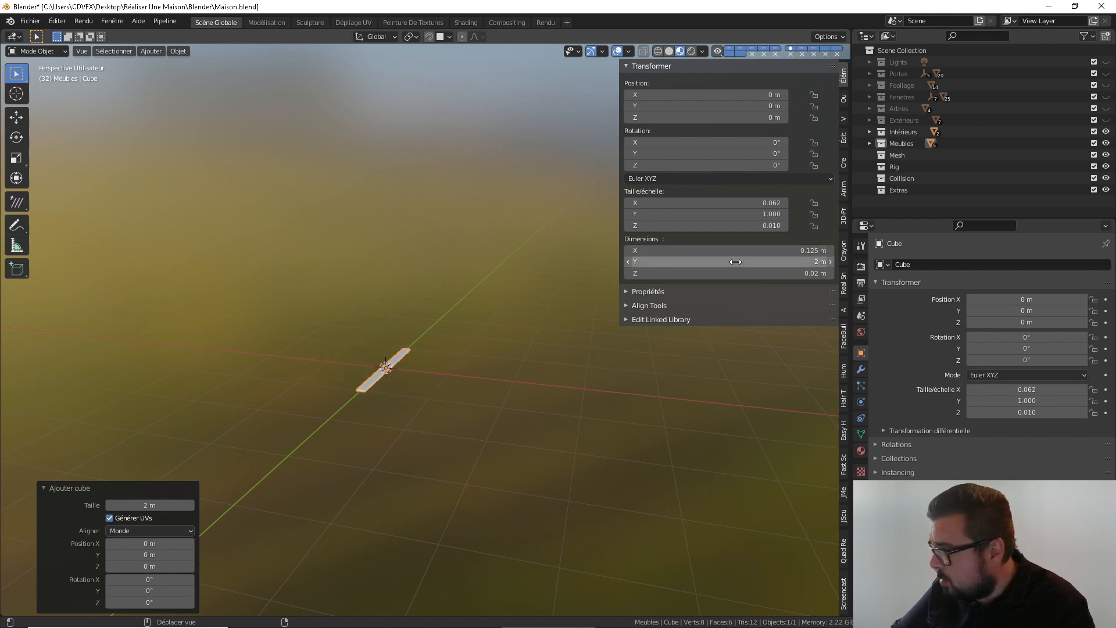
pyautogui.click(737, 261)
pyautogui.write('/16')
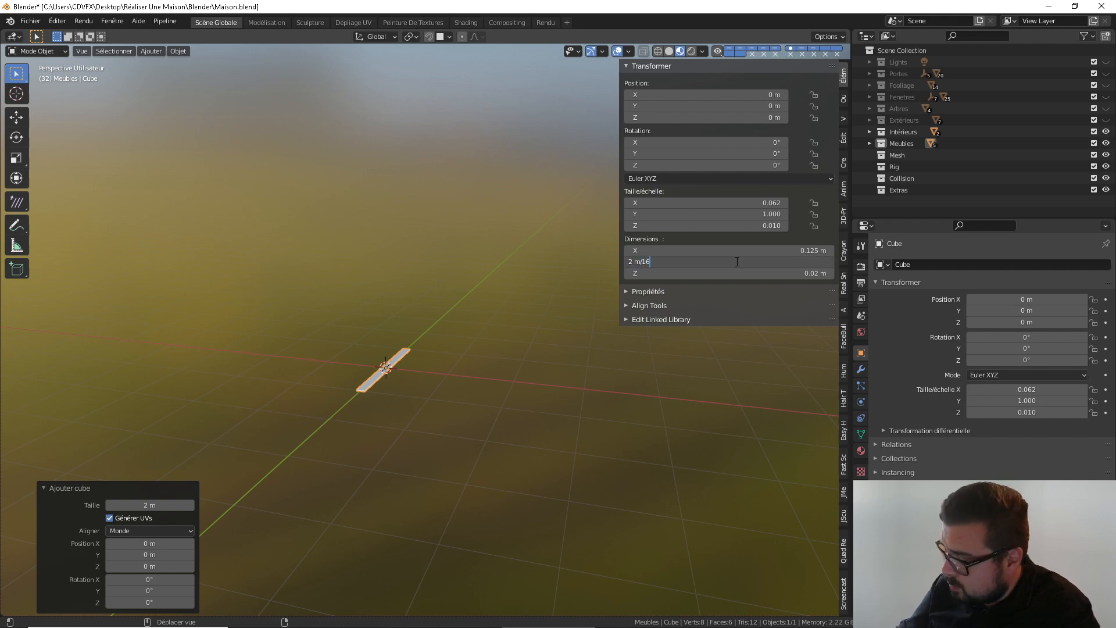
pyautogui.press('Return')
# Restore the slab's X dimension to 2 m and divide it by 9
pyautogui.click(748, 254)
pyautogui.write('2')
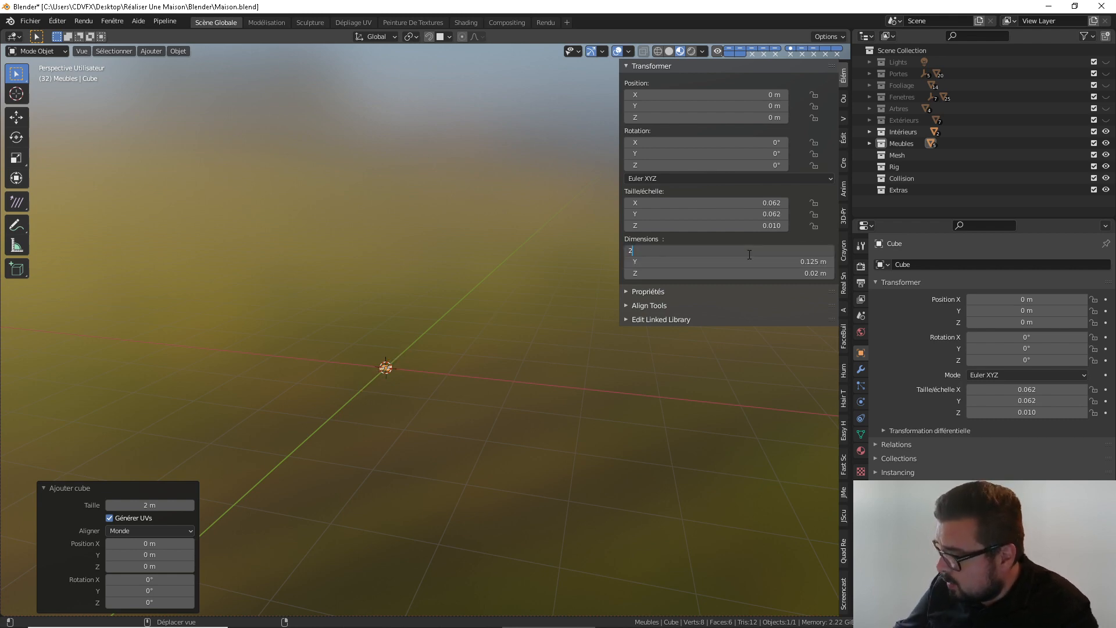
pyautogui.press('Return')
pyautogui.click(749, 254)
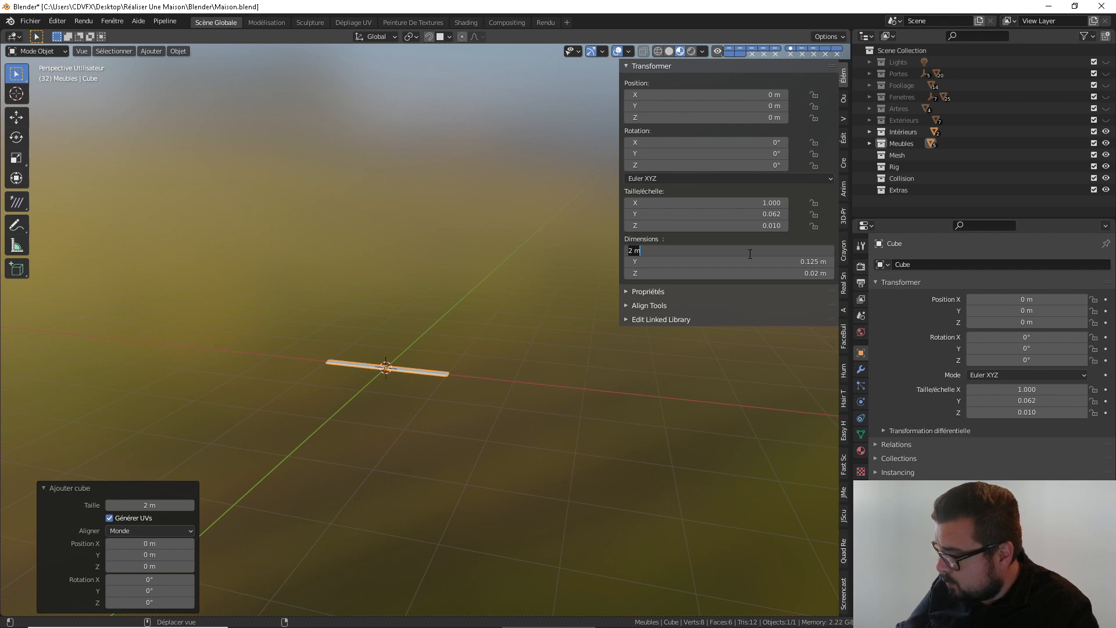
pyautogui.click(750, 254)
pyautogui.write('/9')
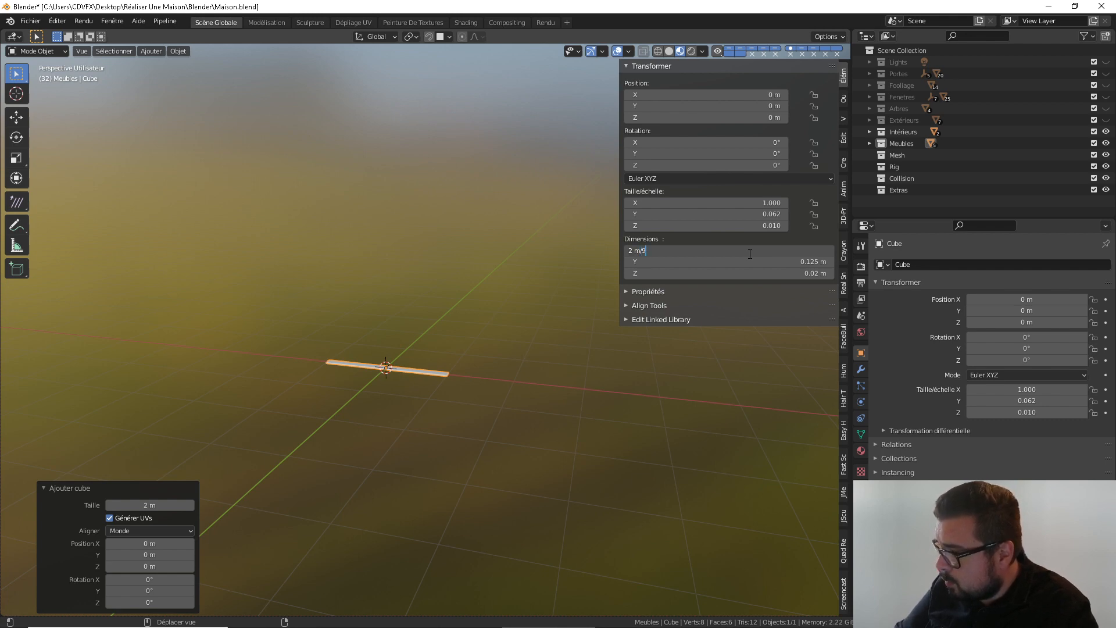
# Set the flat cube's X dimension to 2 m/9
pyautogui.press('Return')
pyautogui.moveTo(473, 299); pyautogui.dragTo(480, 405, button='middle')
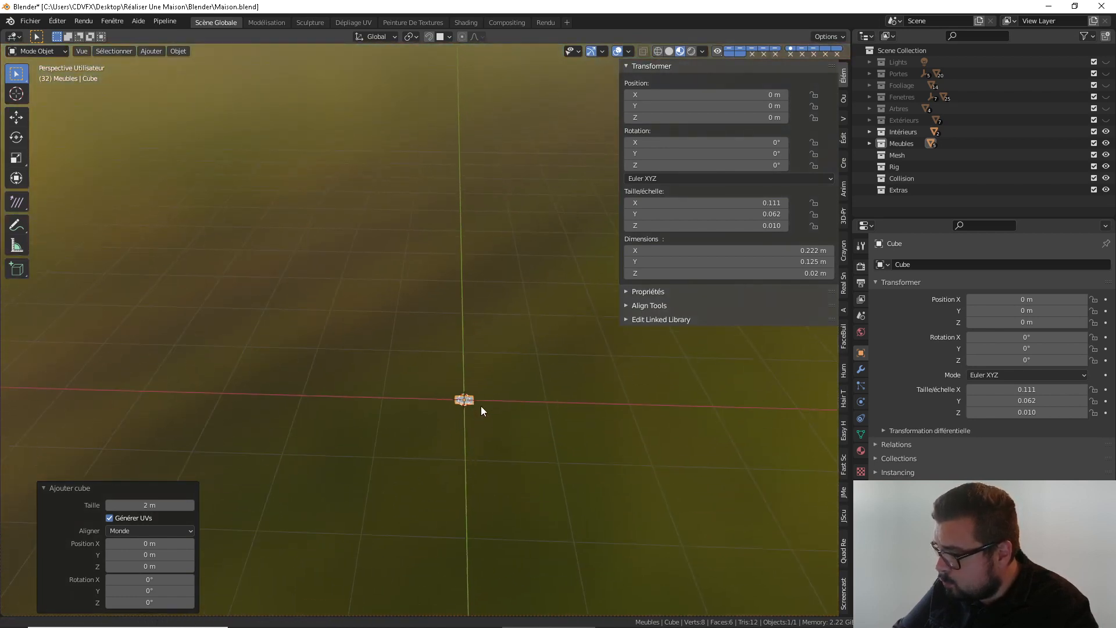
# Scale the flat cube by 15 in X and Y only, and scale the whole object uniformly by 0.5
pyautogui.press('s')
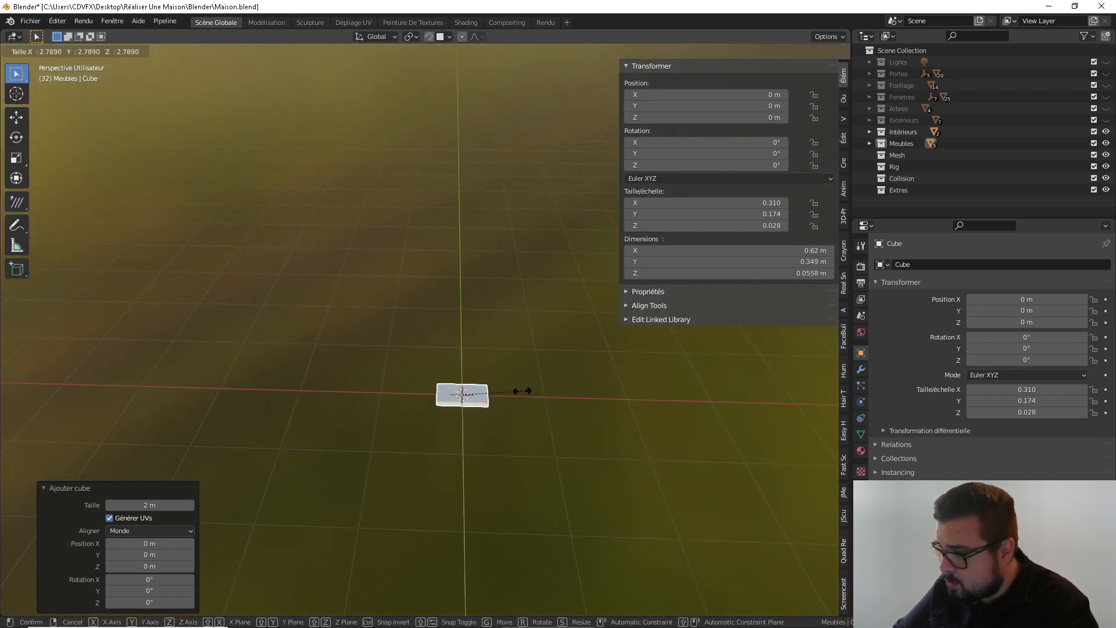
pyautogui.hotkey('shift', 'z')
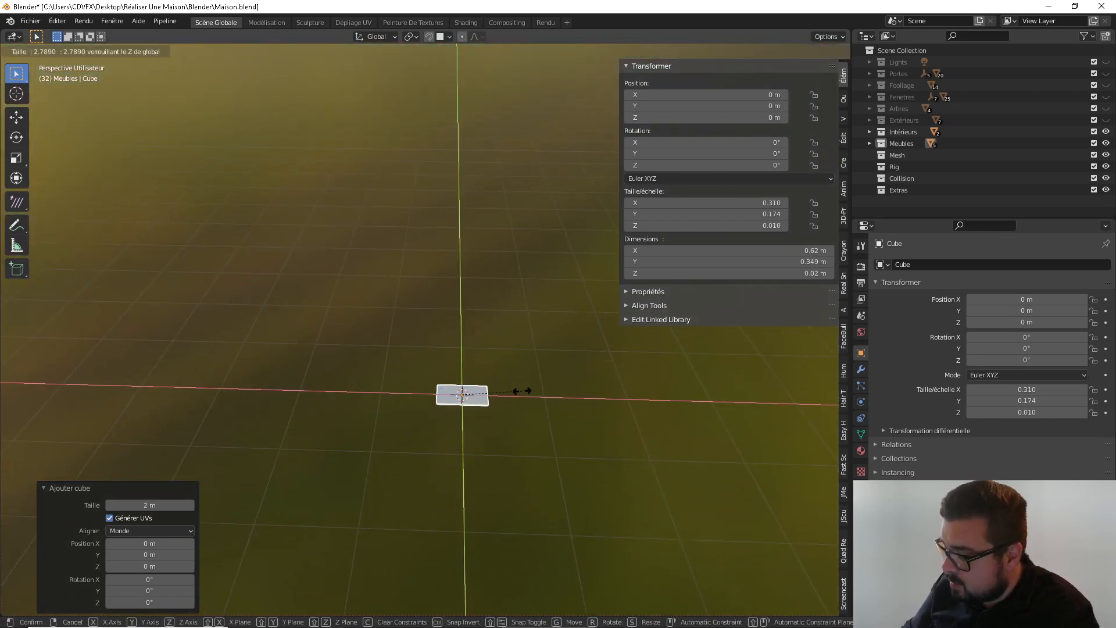
pyautogui.write('2')
pyautogui.press('BackSpace')
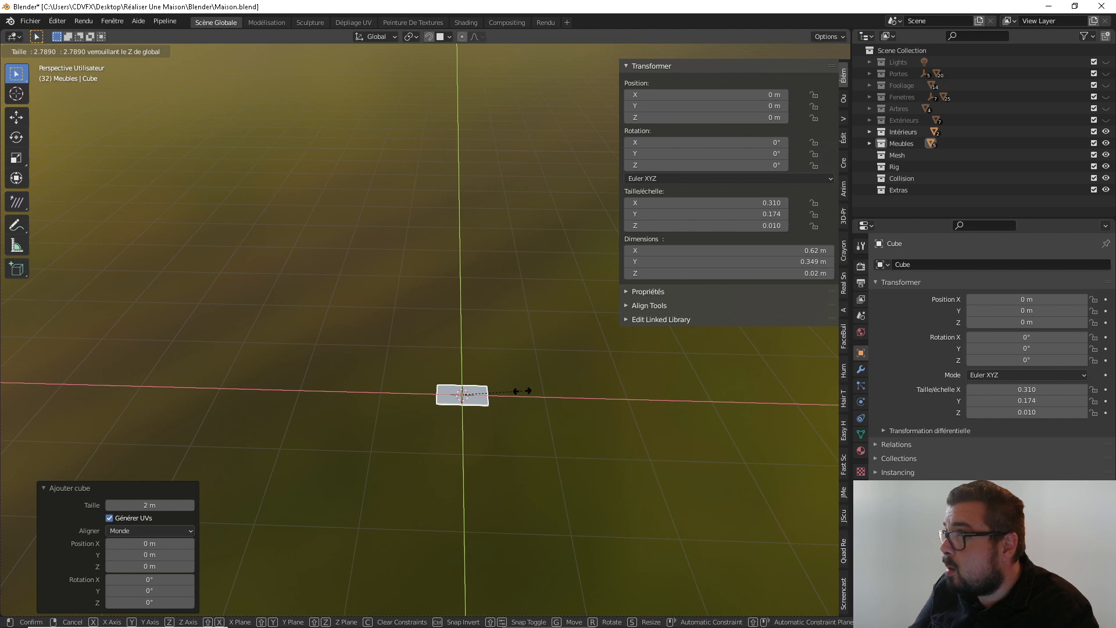
pyautogui.write('15')
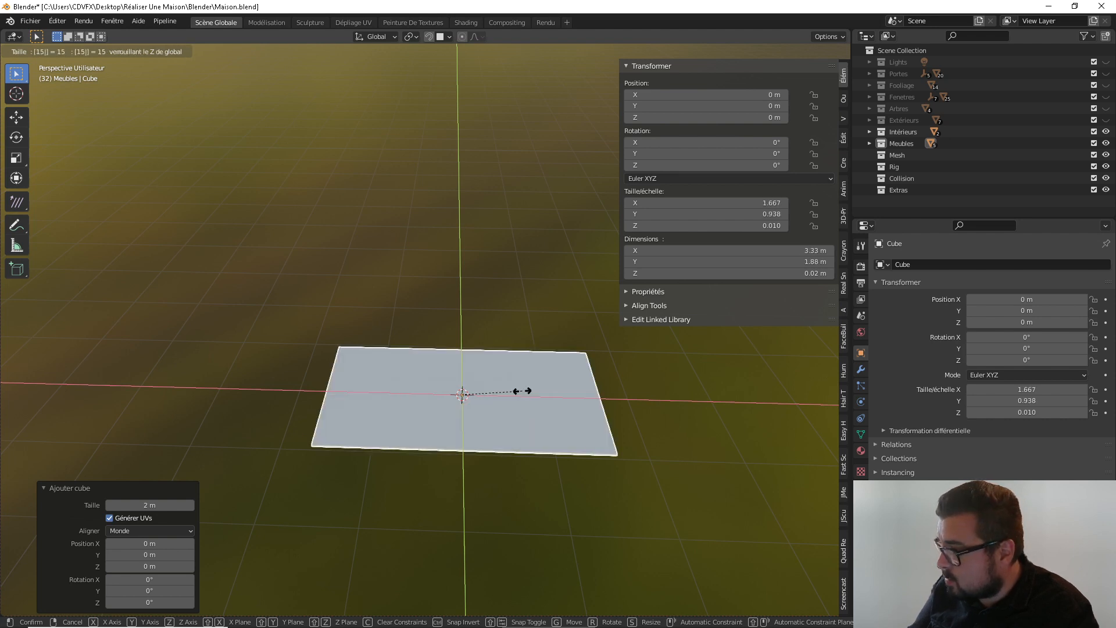
pyautogui.press('Return')
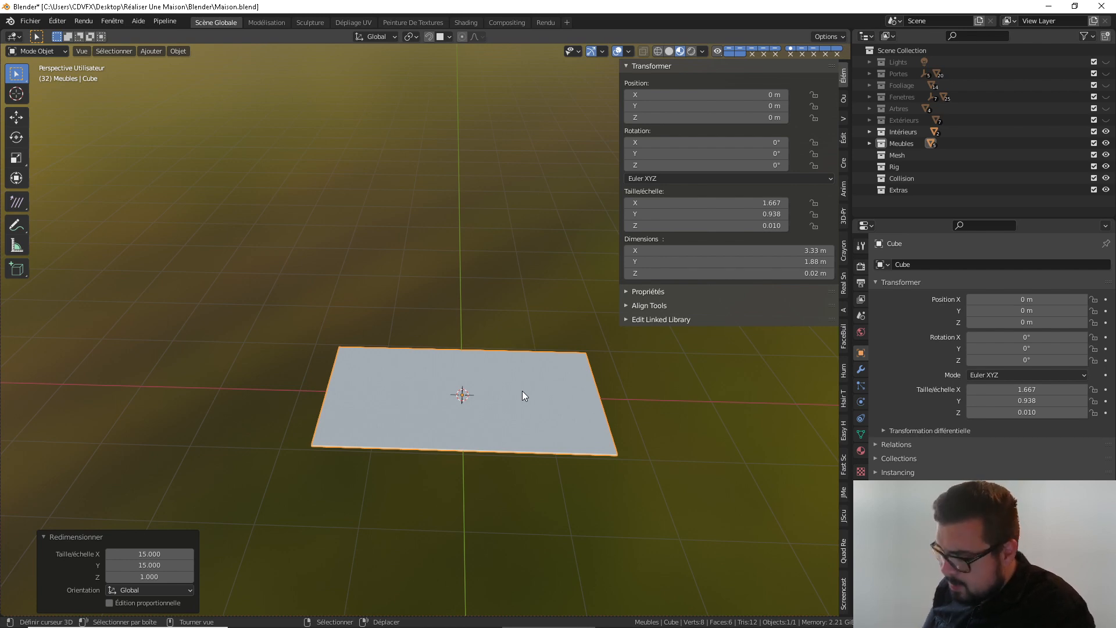
pyautogui.write('s0.5')
pyautogui.press('Return')
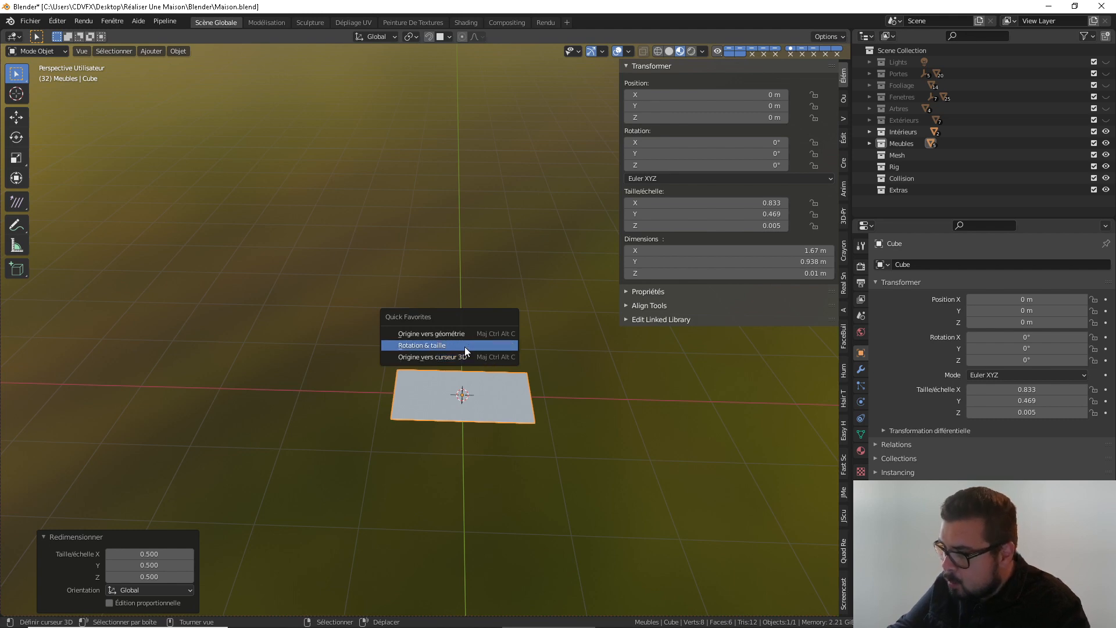
# Apply the panel's rotation and scale, and set its origin to its geometry
pyautogui.click(464, 347)
pyautogui.press('q')
pyautogui.click(458, 334)
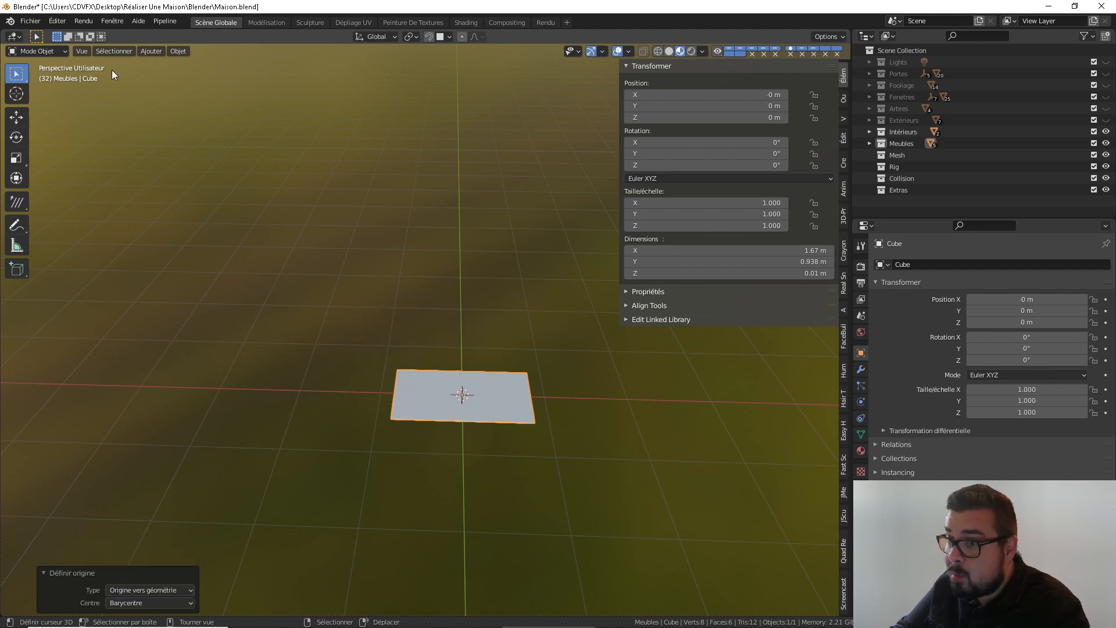
# In Edit Mode with edge selection, select the panel's bottom perimeter edges and grow the selection to the rest of the mesh
pyautogui.moveTo(297, 305); pyautogui.dragTo(506, 295, button='middle')
pyautogui.press('KP_Decimal')
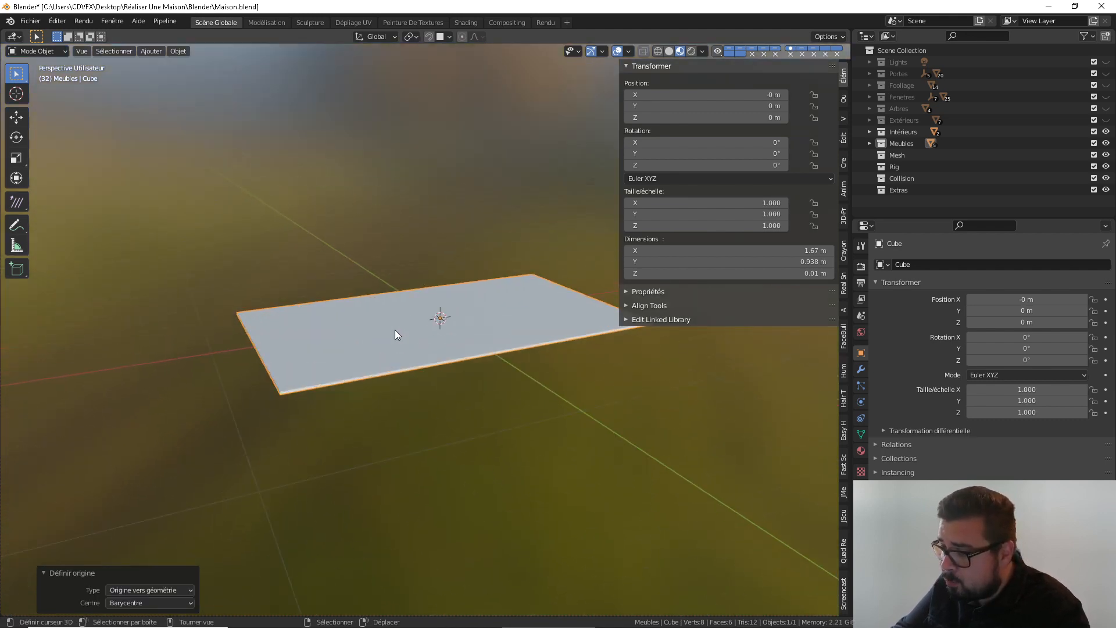
pyautogui.press('Tab')
pyautogui.moveTo(301, 335); pyautogui.dragTo(317, 329, button='middle')
pyautogui.keyDown('shift'); pyautogui.moveTo(430, 300); pyautogui.dragTo(405, 310, button='middle'); pyautogui.keyUp('shift')
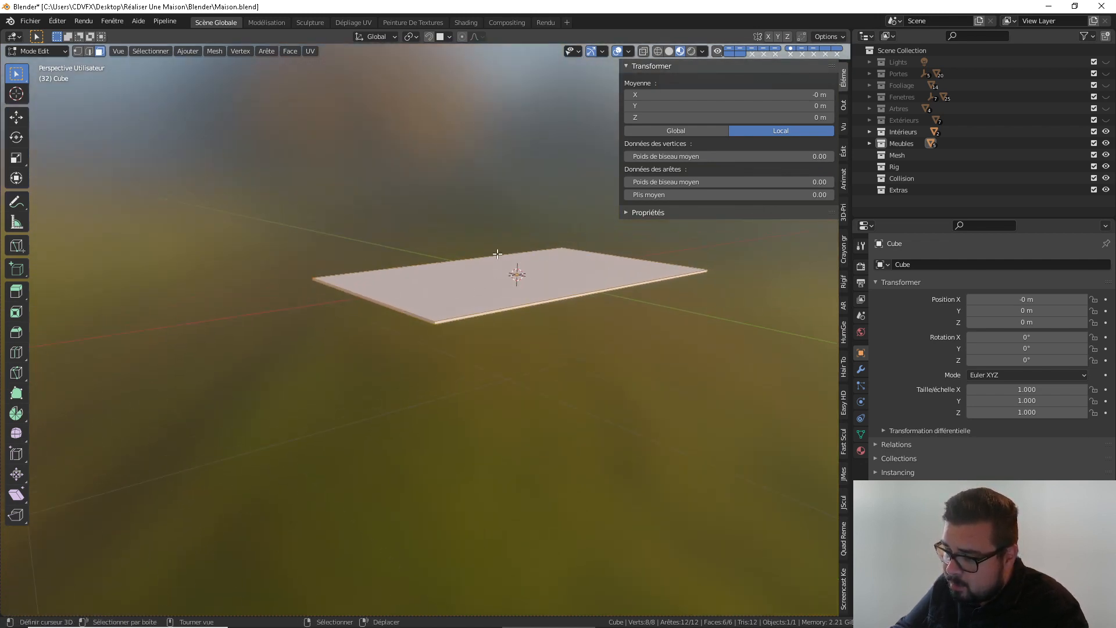
pyautogui.scroll(3, 468, 316)
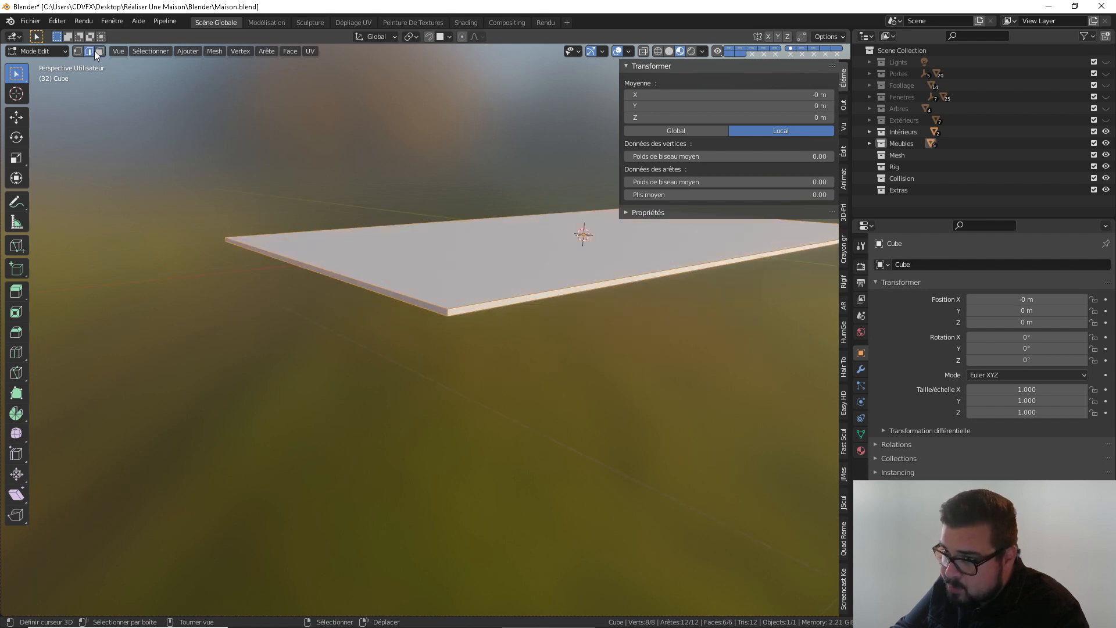
pyautogui.rightClick(421, 315)
pyautogui.keyDown('shift'); pyautogui.rightClick(433, 313); pyautogui.keyUp('shift')
pyautogui.keyDown('shift'); pyautogui.rightClick(445, 314); pyautogui.keyUp('shift')
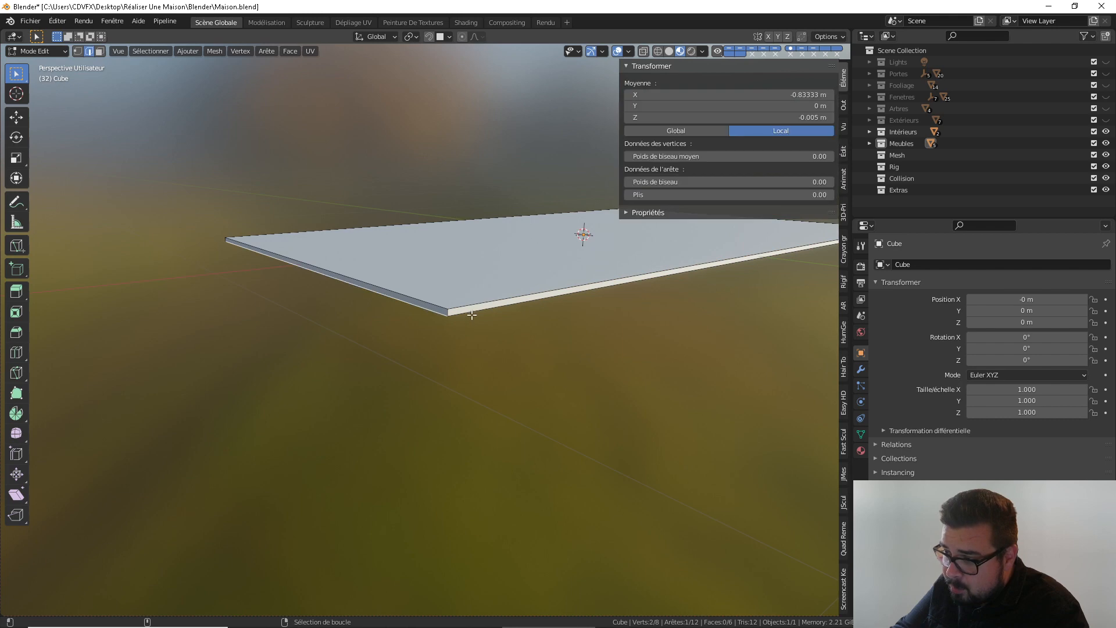
pyautogui.keyDown('shift'); pyautogui.rightClick(471, 315); pyautogui.keyUp('shift')
pyautogui.moveTo(472, 315); pyautogui.dragTo(331, 327, button='middle')
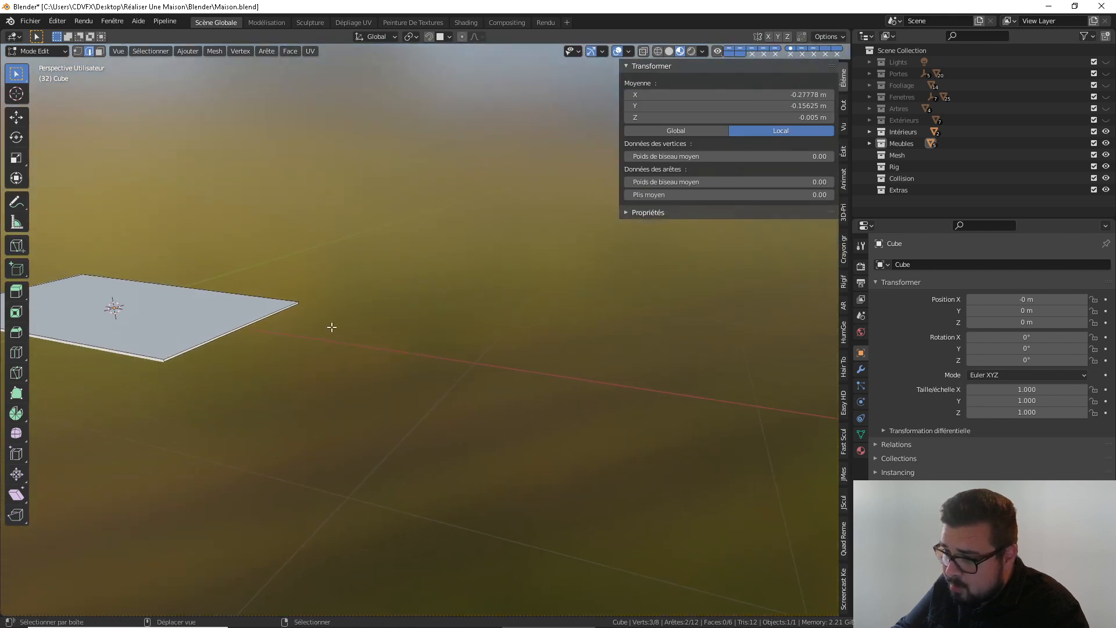
pyautogui.keyDown('shift'); pyautogui.rightClick(252, 324); pyautogui.keyUp('shift')
pyautogui.moveTo(253, 323); pyautogui.dragTo(383, 302, button='middle')
pyautogui.keyDown('shift'); pyautogui.rightClick(212, 304); pyautogui.keyUp('shift')
pyautogui.press('ctrl+KP_Add')
# Deselect the four top edges and mark the remaining bottom and corner edges as seams
pyautogui.keyDown('alt'); pyautogui.keyDown('shift'); pyautogui.rightClick(430, 368); pyautogui.keyUp('shift'); pyautogui.keyUp('alt')
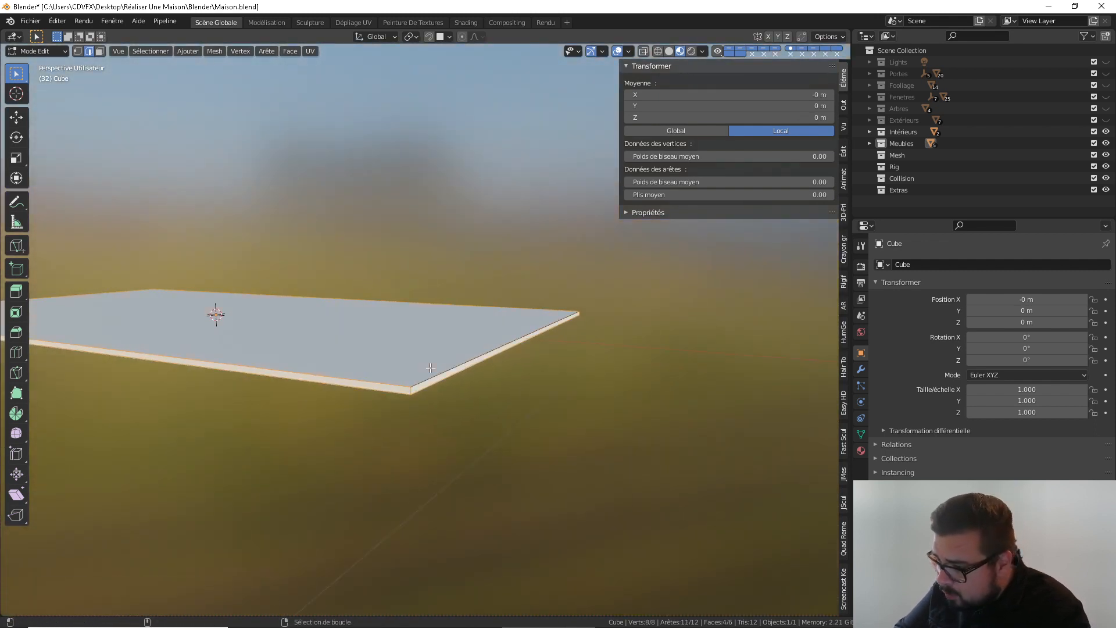
pyautogui.keyDown('alt'); pyautogui.keyDown('shift'); pyautogui.rightClick(371, 369); pyautogui.keyUp('shift'); pyautogui.keyUp('alt')
pyautogui.keyDown('shift'); pyautogui.moveTo(142, 334); pyautogui.dragTo(349, 359, button='middle'); pyautogui.keyUp('shift')
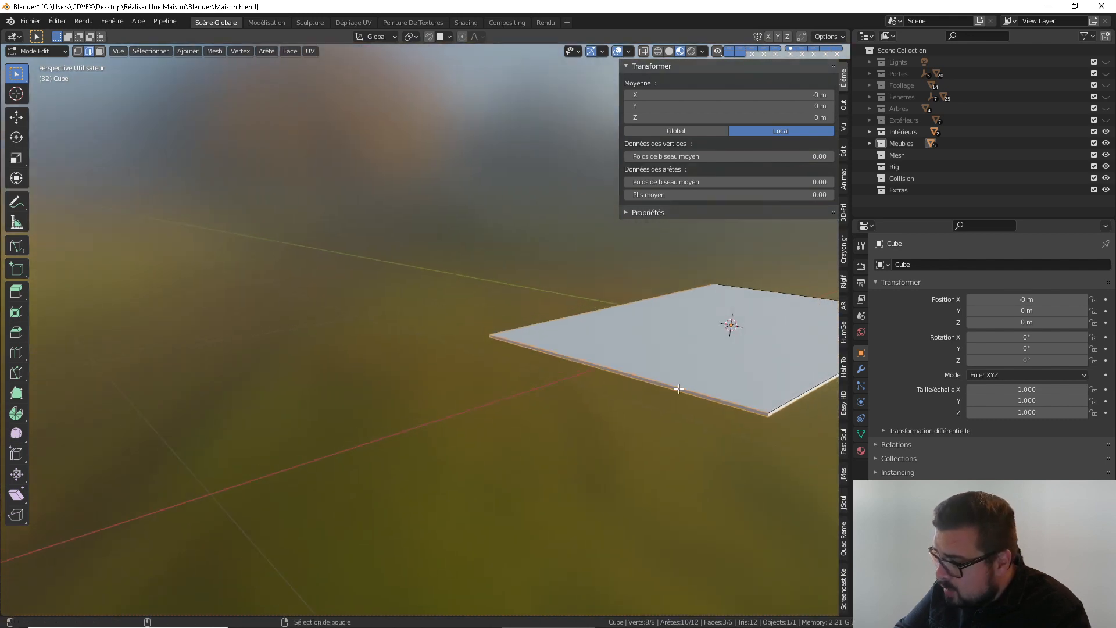
pyautogui.moveTo(679, 388); pyautogui.dragTo(690, 384, button='middle')
pyautogui.keyDown('alt'); pyautogui.keyDown('shift'); pyautogui.rightClick(598, 445); pyautogui.keyUp('shift'); pyautogui.keyUp('alt')
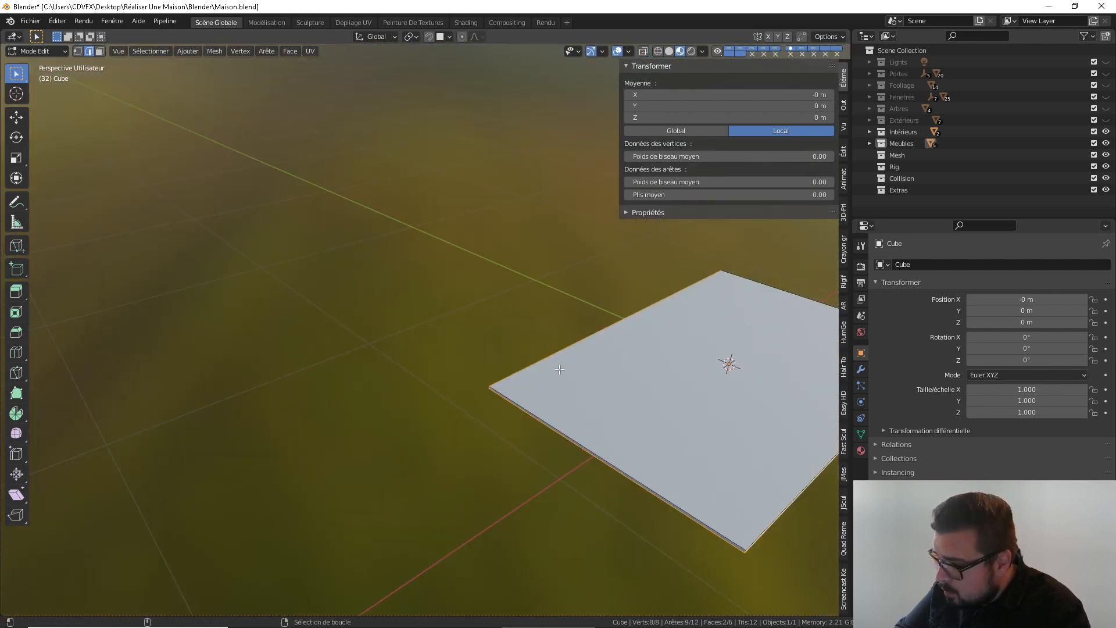
pyautogui.moveTo(574, 357); pyautogui.dragTo(543, 329, button='middle')
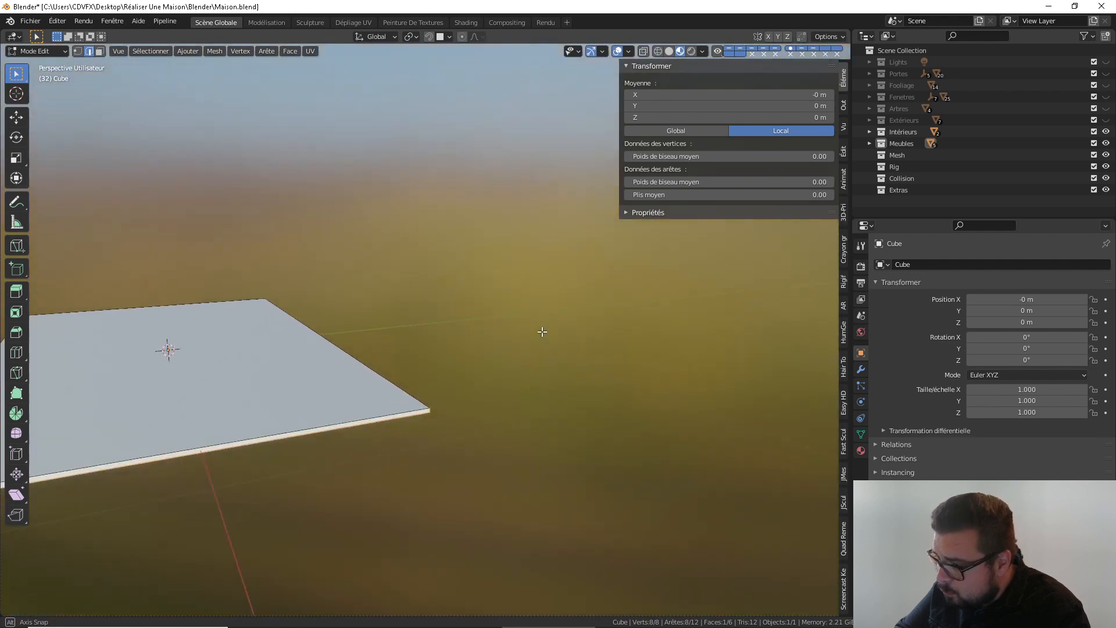
pyautogui.hotkey('ctrl', 'e')
pyautogui.click(440, 346)
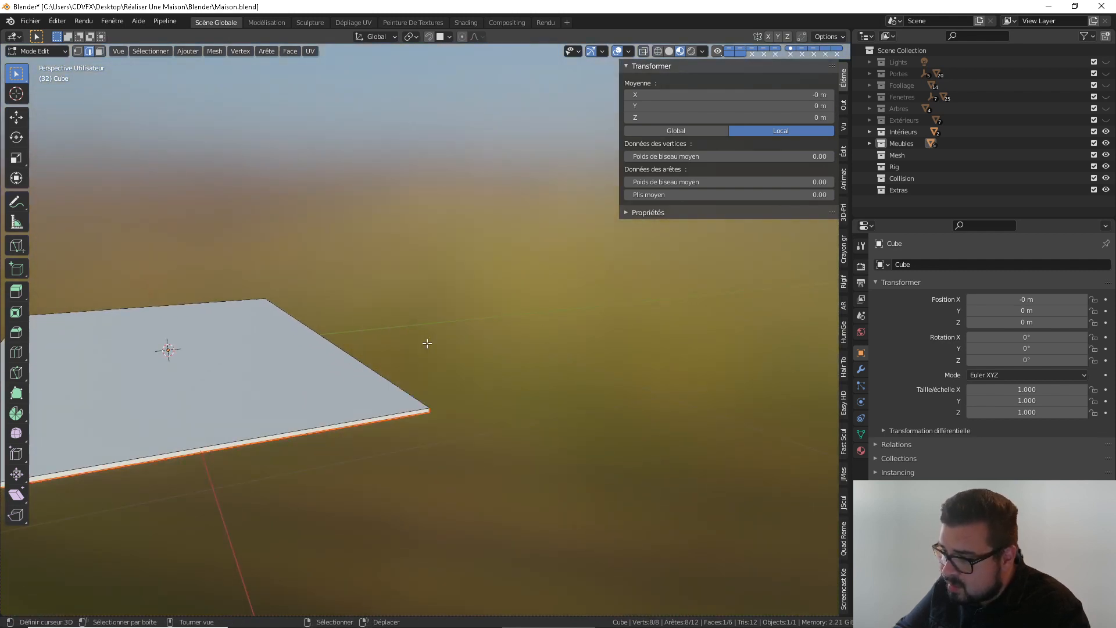
# Select the panel's entire mesh and unwrap its UVs along the marked seams
pyautogui.press('a')
pyautogui.click(432, 290)
pyautogui.keyDown('shift'); pyautogui.rightClick(426, 221); pyautogui.keyUp('shift')
pyautogui.press('a')
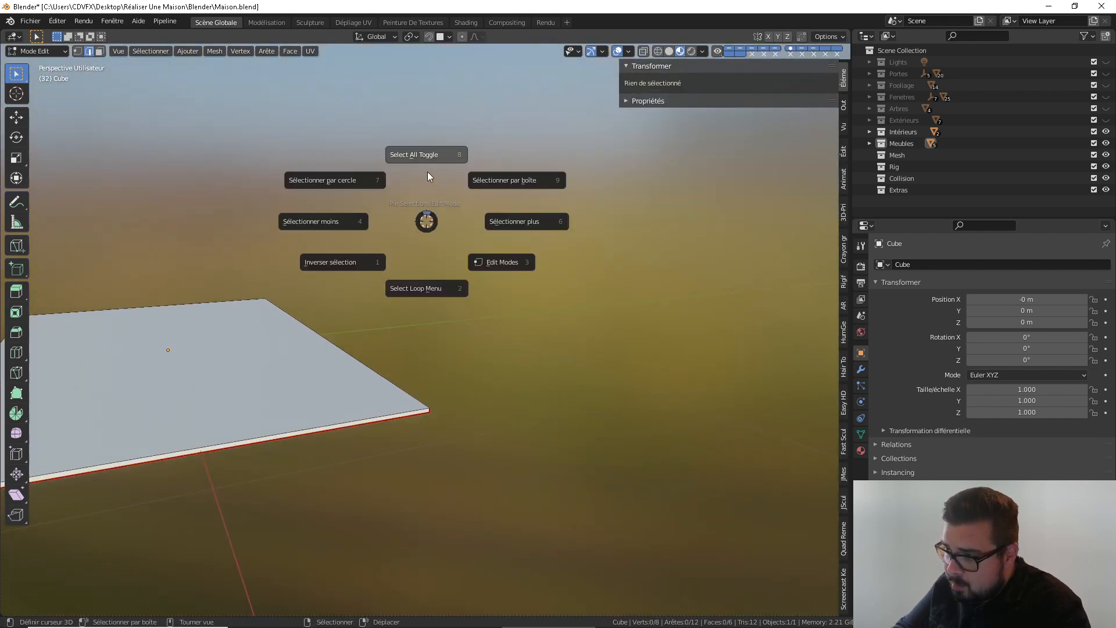
pyautogui.click(427, 172)
pyautogui.press('u')
pyautogui.click(427, 171)
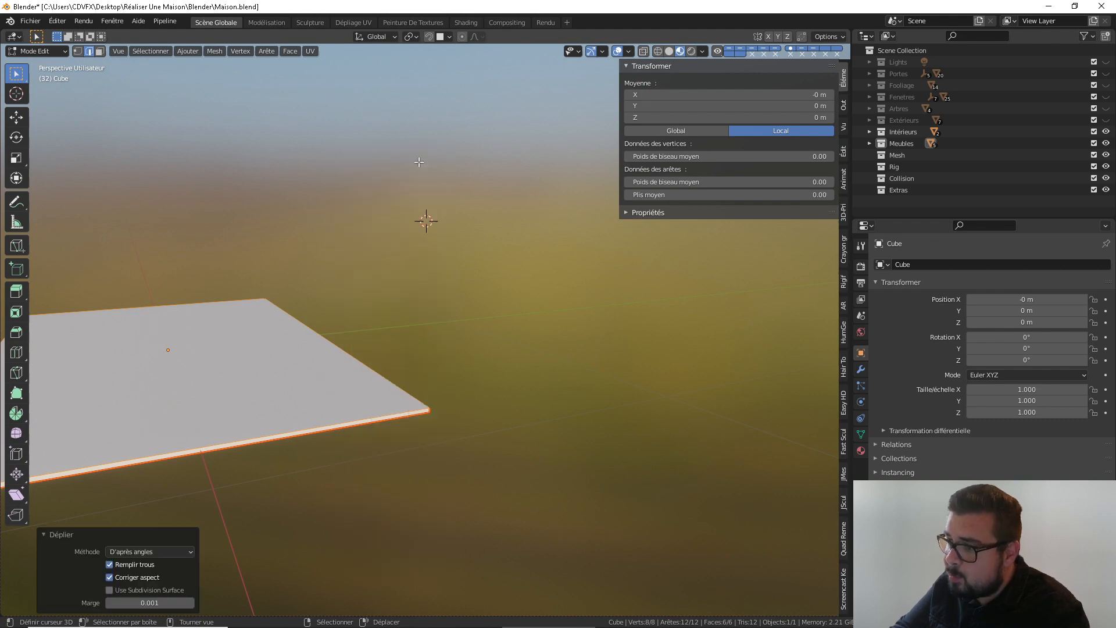
# In the UV editing workspace, scale the bottom face's separate UV island to 0
pyautogui.click(349, 22)
pyautogui.press('l')
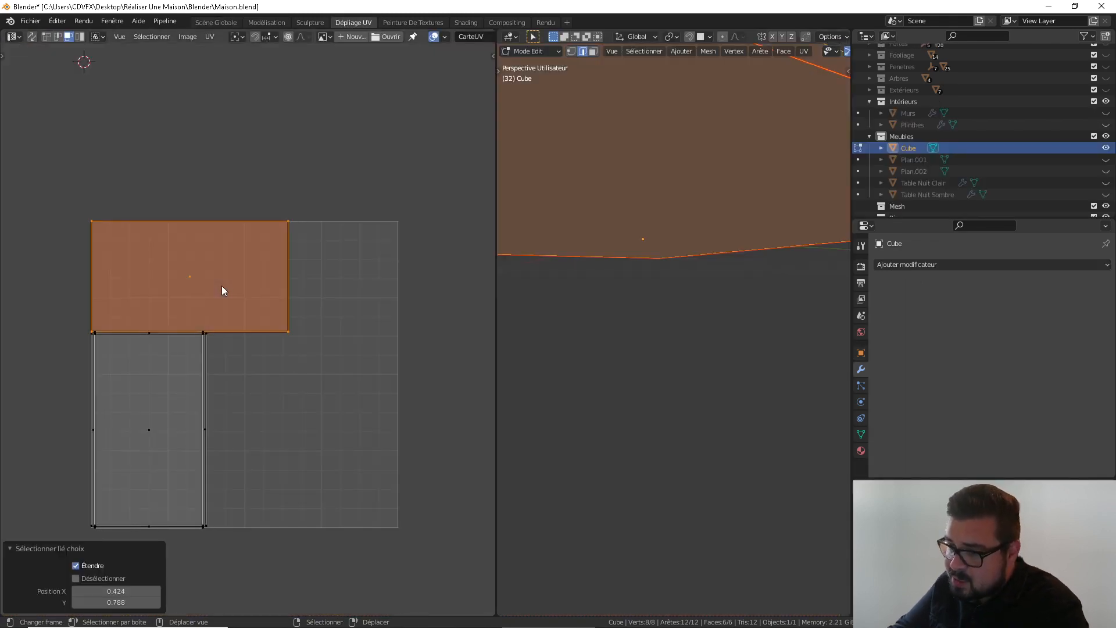
pyautogui.press('s')
pyautogui.press('0')
pyautogui.press('Return')
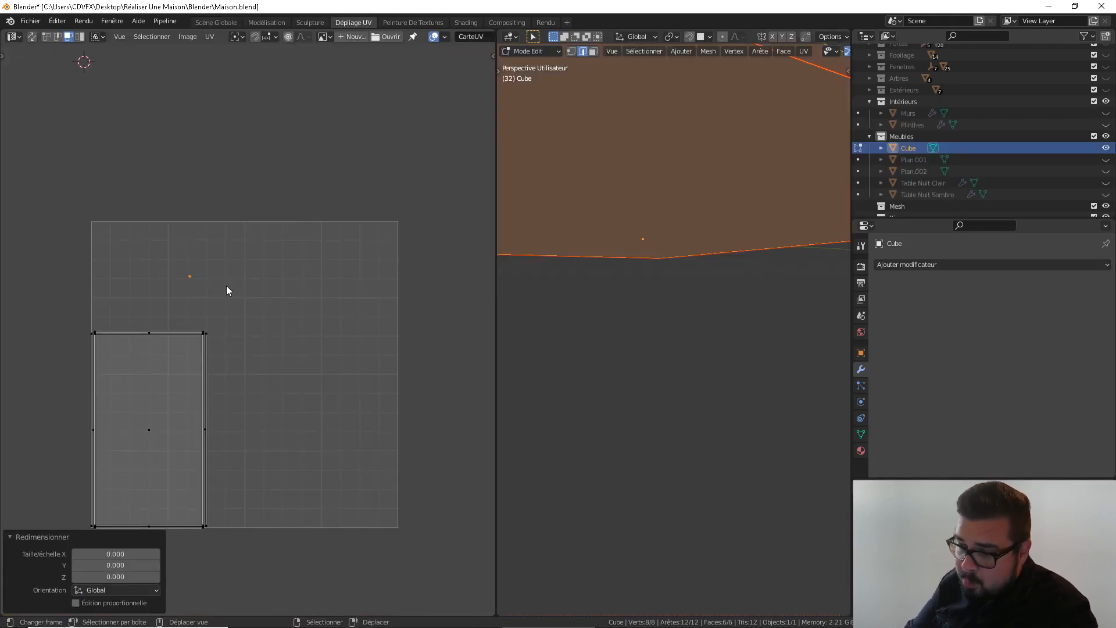
# Rotate the selected UV islands by 90° and pack all islands into the UV space
pyautogui.write('l')
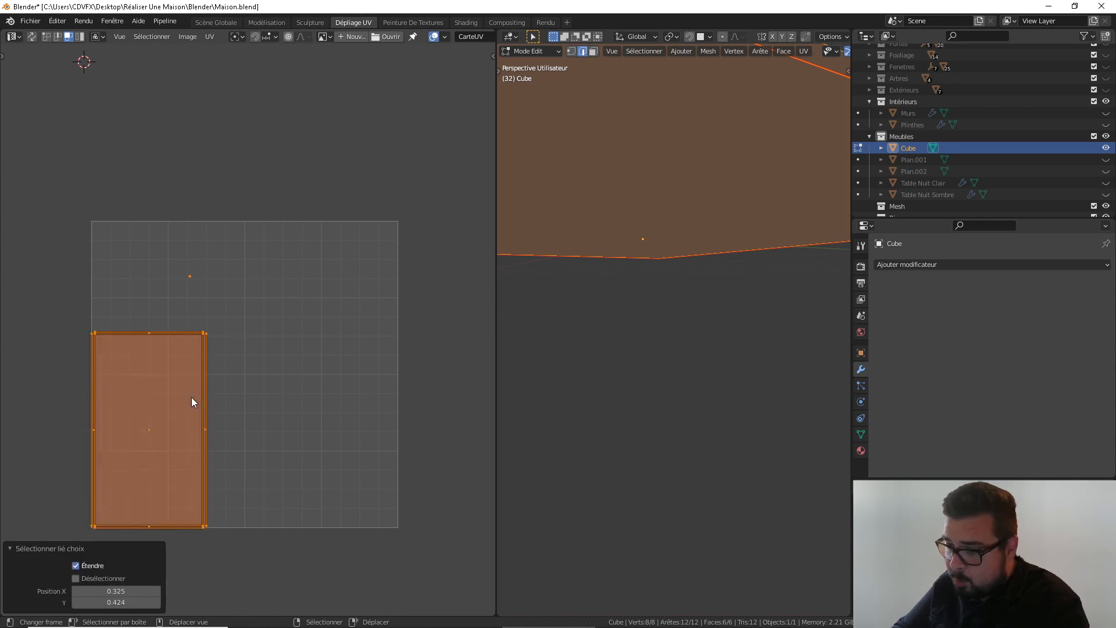
pyautogui.write('r90')
pyautogui.press('Return')
pyautogui.press('a')
pyautogui.press('a')
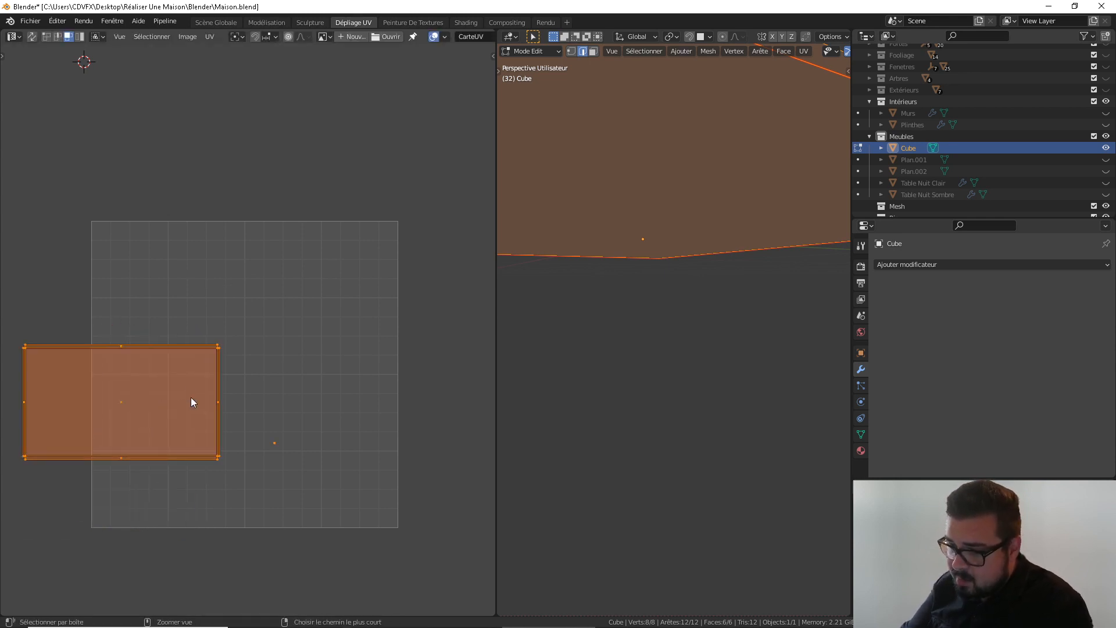
pyautogui.hotkey('ctrl', 'a')
pyautogui.hotkey('ctrl', 'p')
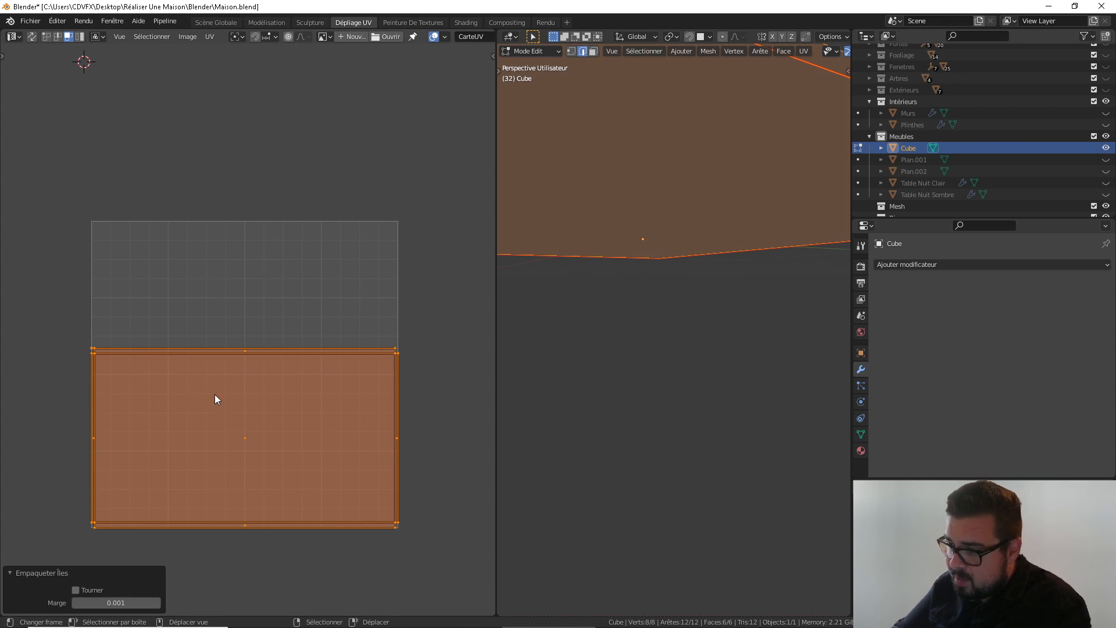
# Examine the packed UV island's borders and corners for the panel's narrow side faces
pyautogui.scroll(-1, 378, 357)
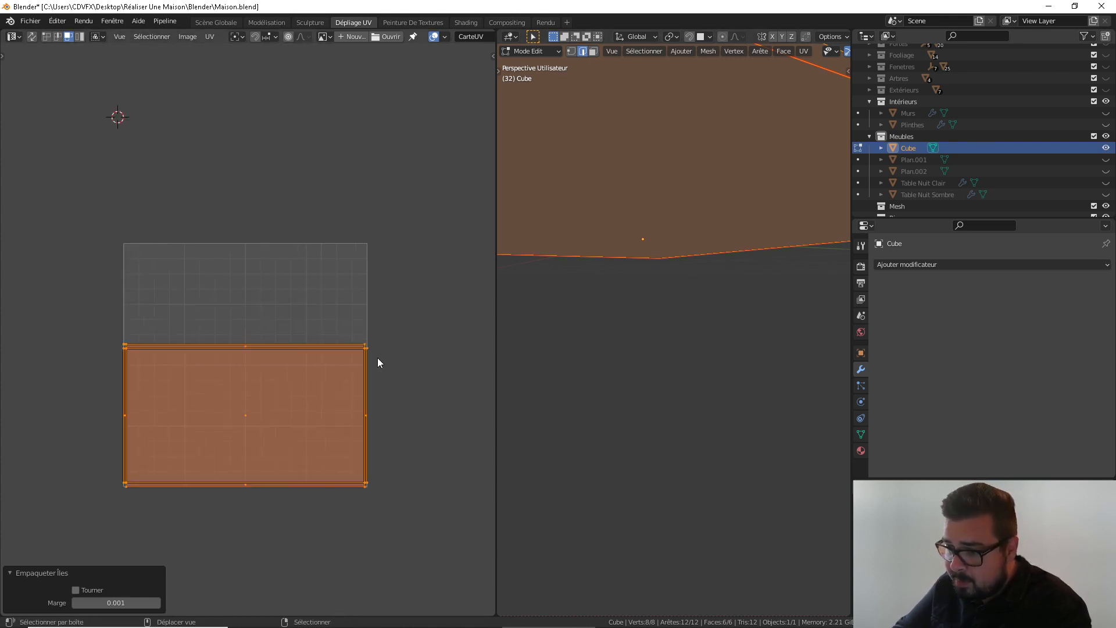
pyautogui.scroll(5, 382, 355)
pyautogui.scroll(-5, 417, 362)
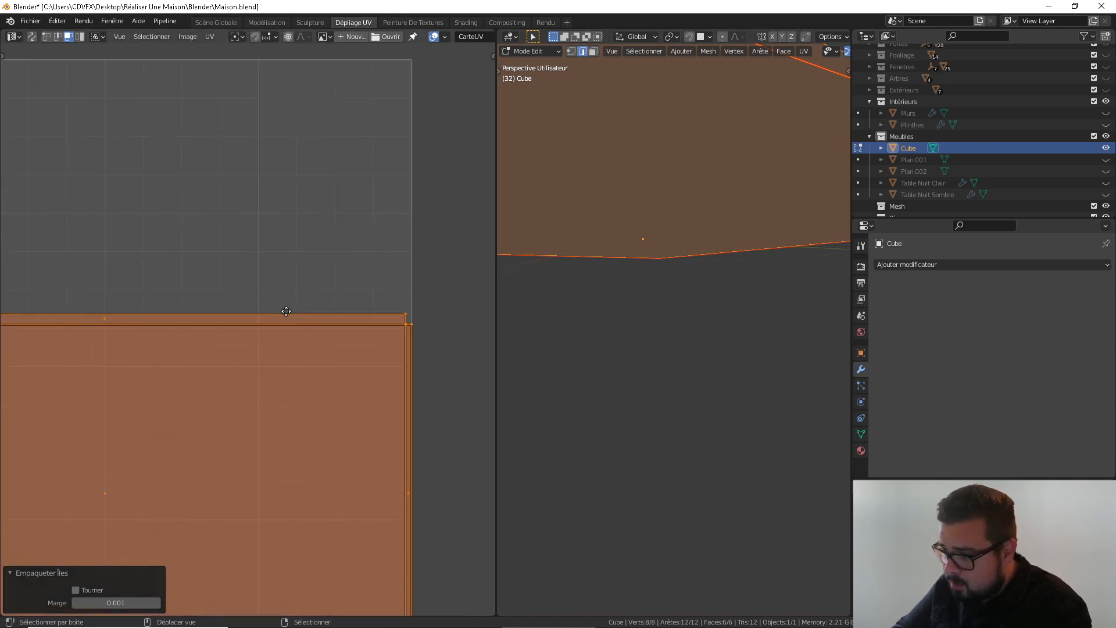
pyautogui.moveTo(361, 312); pyautogui.dragTo(359, 308, button='middle')
pyautogui.scroll(3, 349, 351)
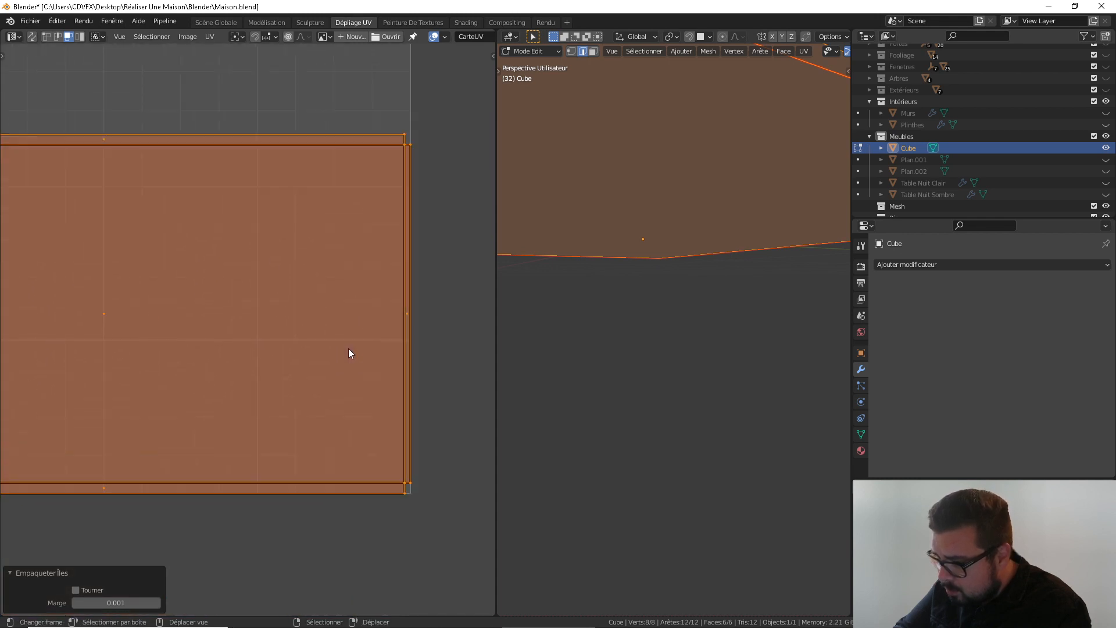
pyautogui.moveTo(258, 344); pyautogui.dragTo(456, 320, button='middle')
pyautogui.moveTo(177, 228); pyautogui.dragTo(346, 360, button='middle')
pyautogui.scroll(2, 177, 276)
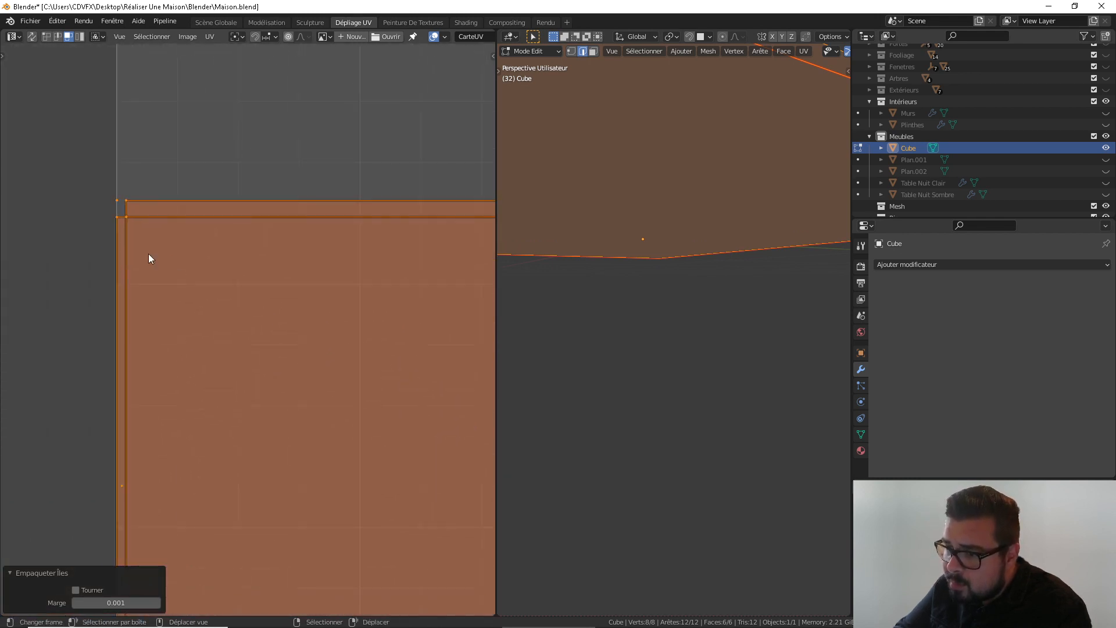
pyautogui.scroll(-2, 196, 414)
pyautogui.moveTo(196, 414); pyautogui.dragTo(210, 236, button='middle')
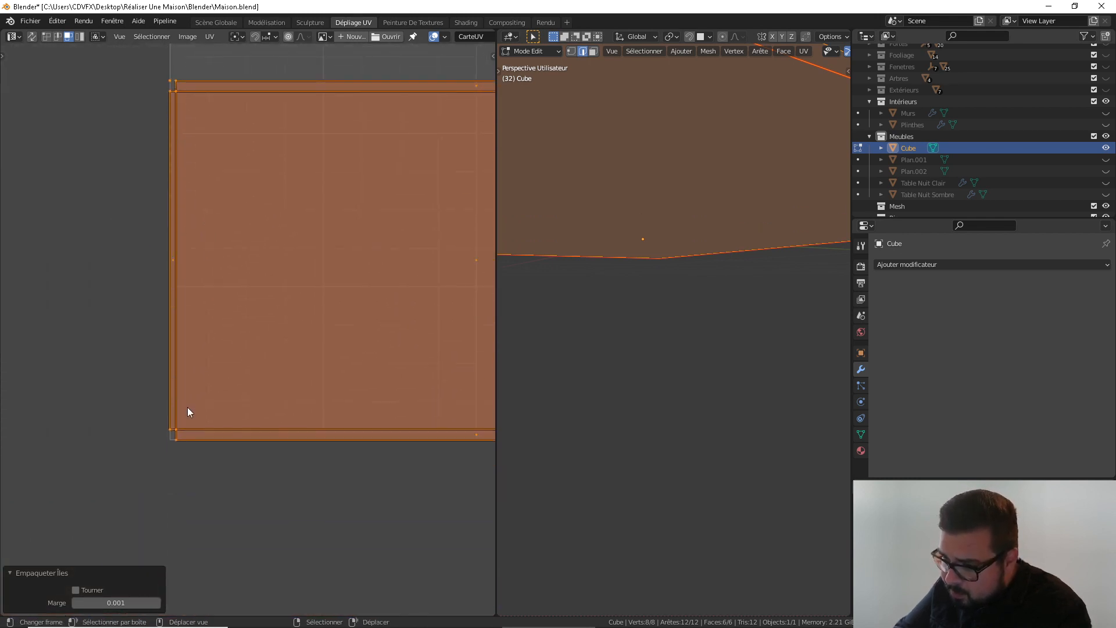
pyautogui.scroll(-3, 715, 225)
# Return to Object Mode, add a Bevel (Biseau) modifier to the panel, and go back to the Scène Globale workspace
pyautogui.moveTo(715, 225); pyautogui.dragTo(716, 281, button='middle')
pyautogui.press('Tab')
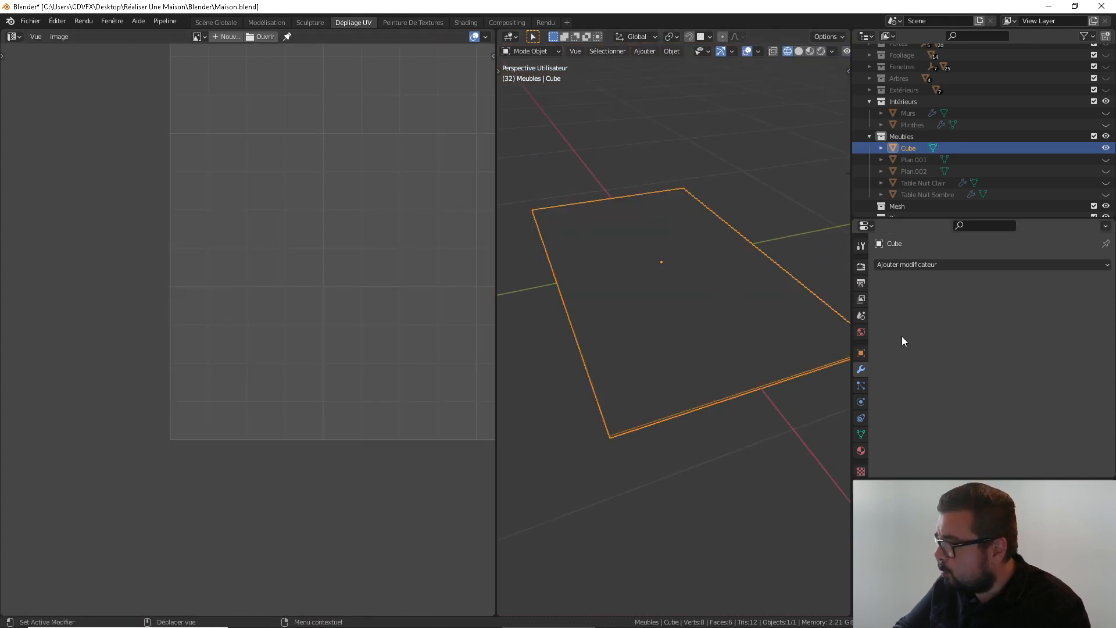
pyautogui.click(930, 265)
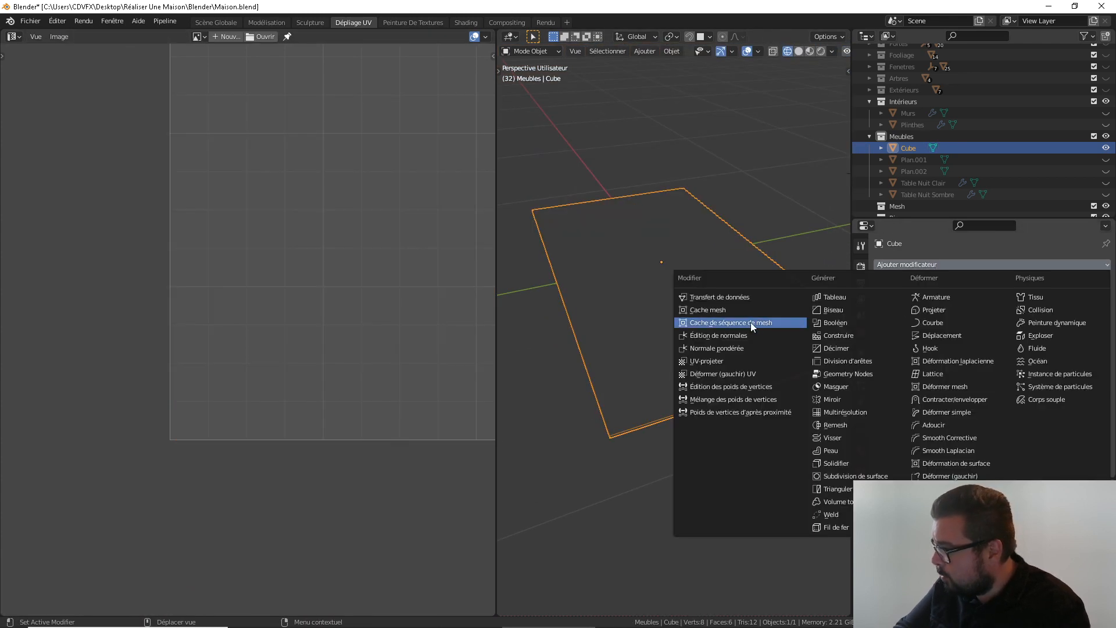
pyautogui.press('Return')
pyautogui.click(218, 22)
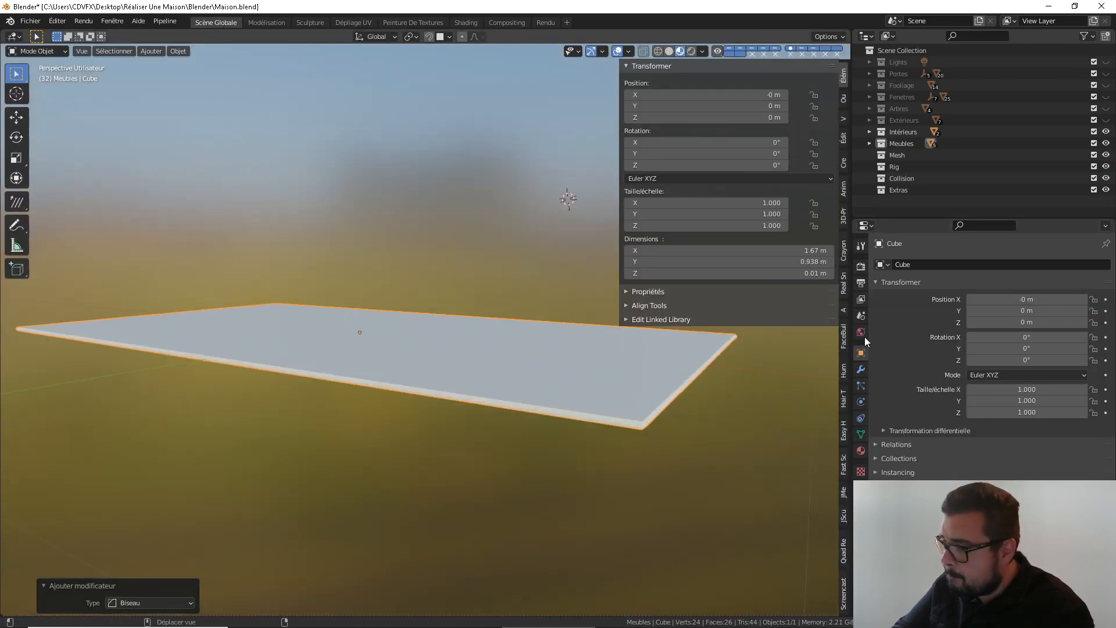
# Set the panel's Bevel (Biseau) modifier amount to 0.001 m and its angle limit to 89°
pyautogui.click(861, 370)
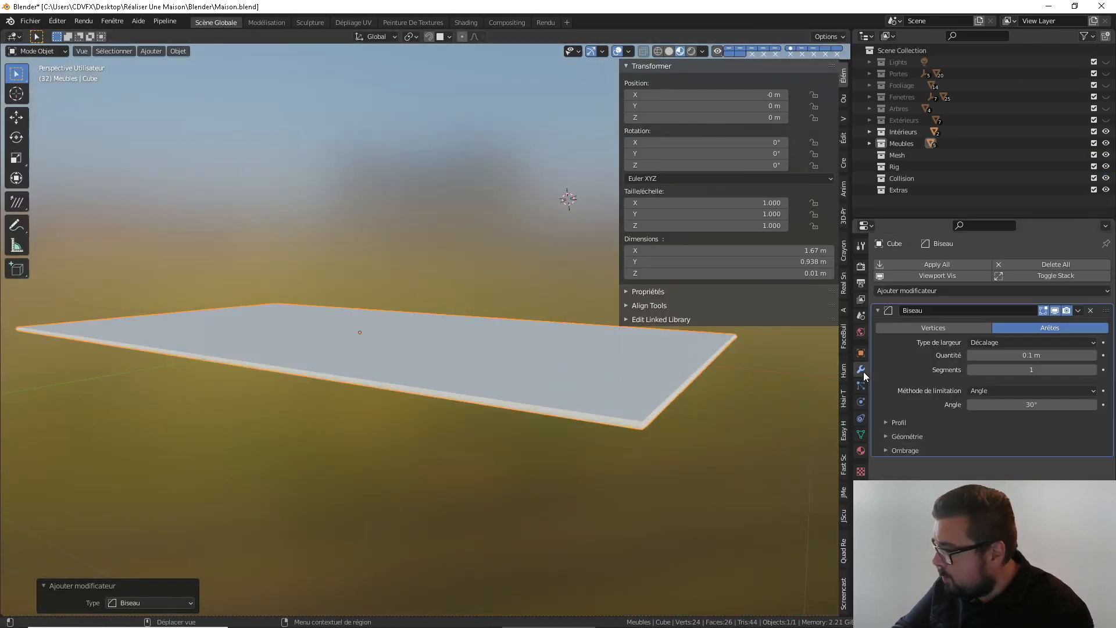
pyautogui.click(1031, 352)
pyautogui.write('0.00')
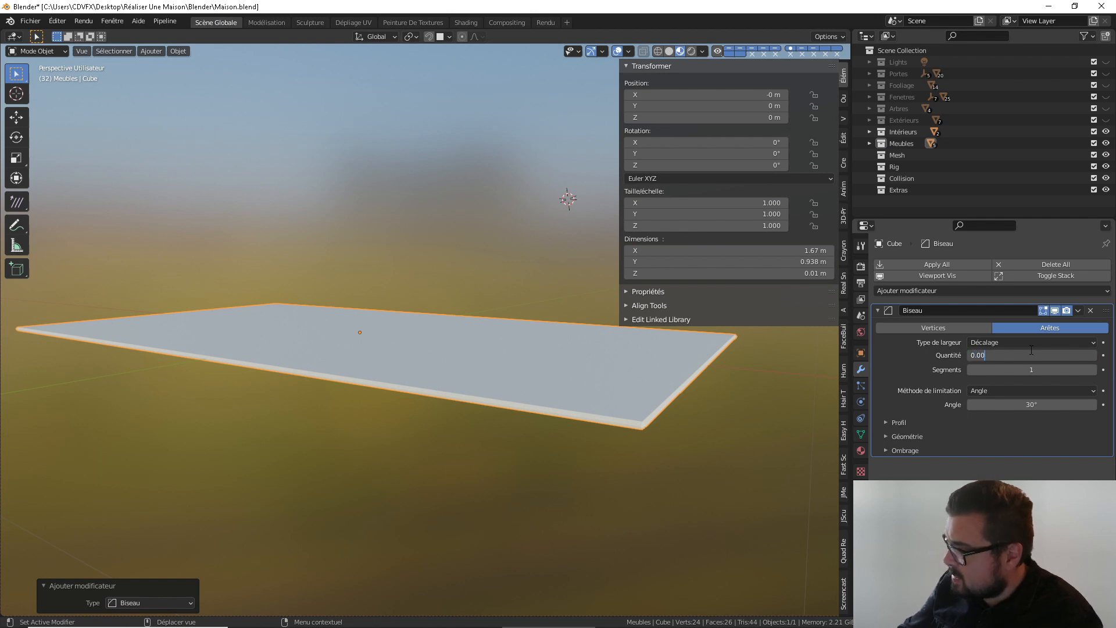
pyautogui.write('1')
pyautogui.press('Return')
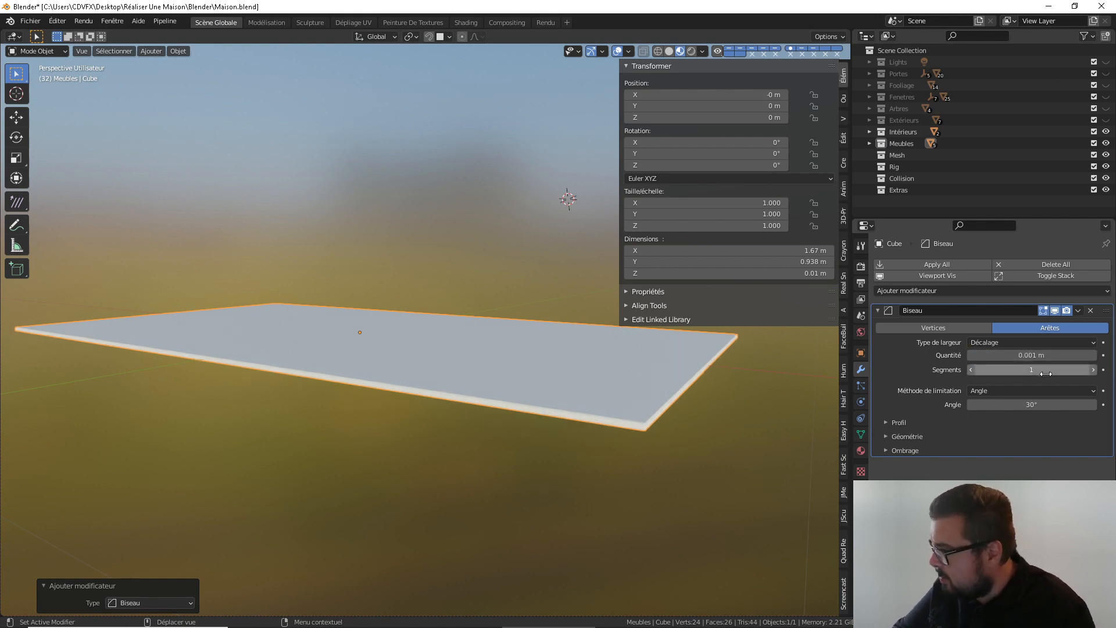
pyautogui.click(1032, 404)
pyautogui.write('89')
pyautogui.press('Return')
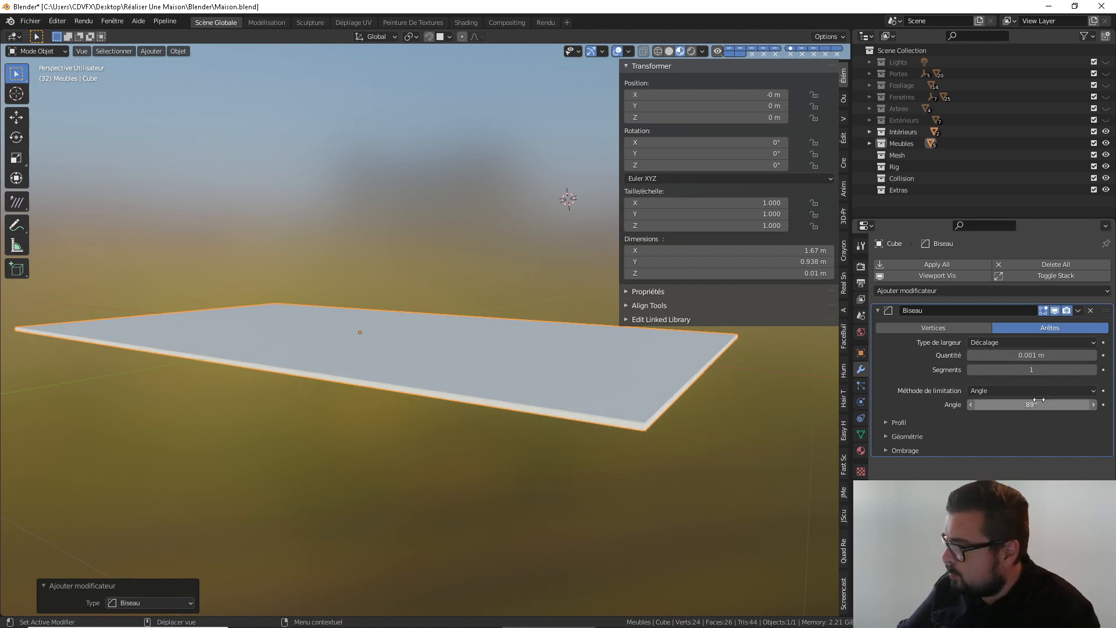
# Add a Weighted Normal (Normale pondérée) modifier to the panel and enable Auto Smooth (Auto-lisser) on its mesh normals
pyautogui.click(930, 292)
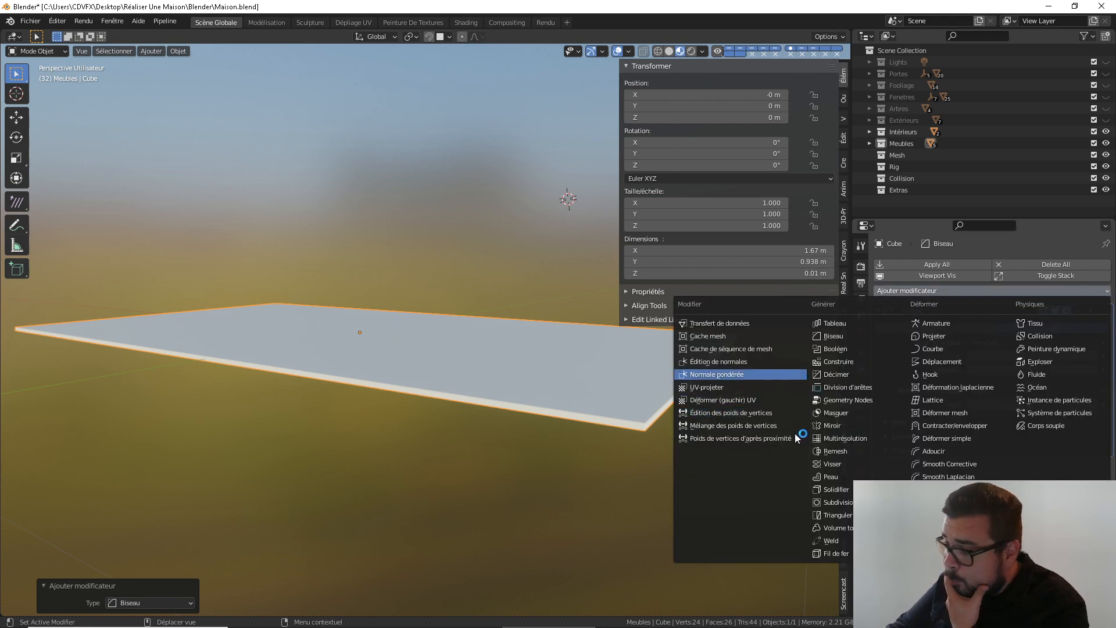
pyautogui.click(720, 374)
pyautogui.click(861, 434)
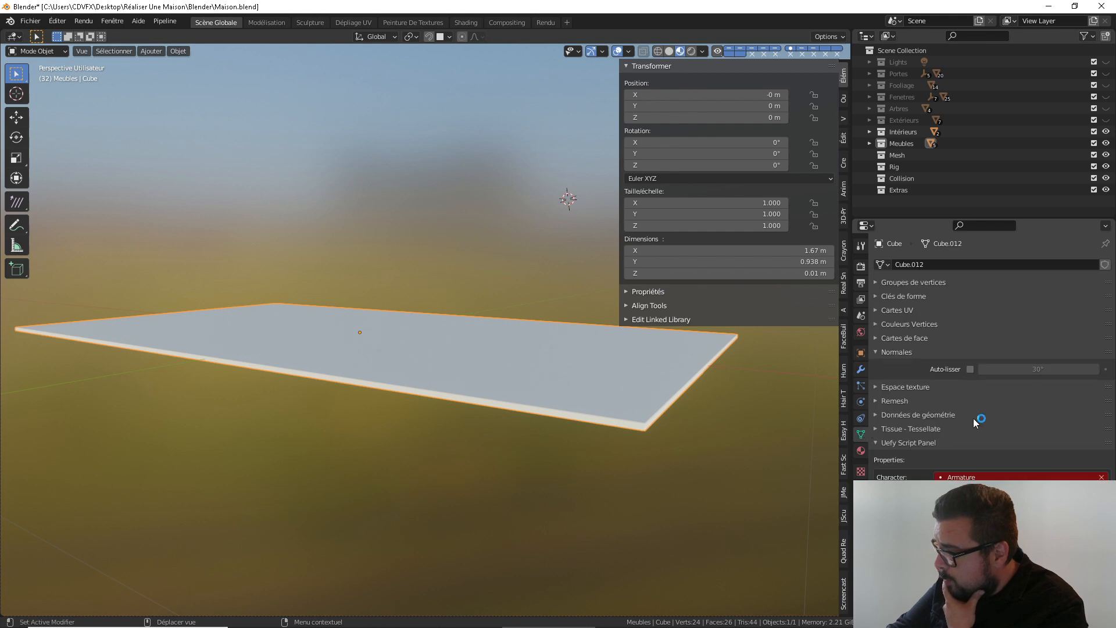
pyautogui.click(970, 369)
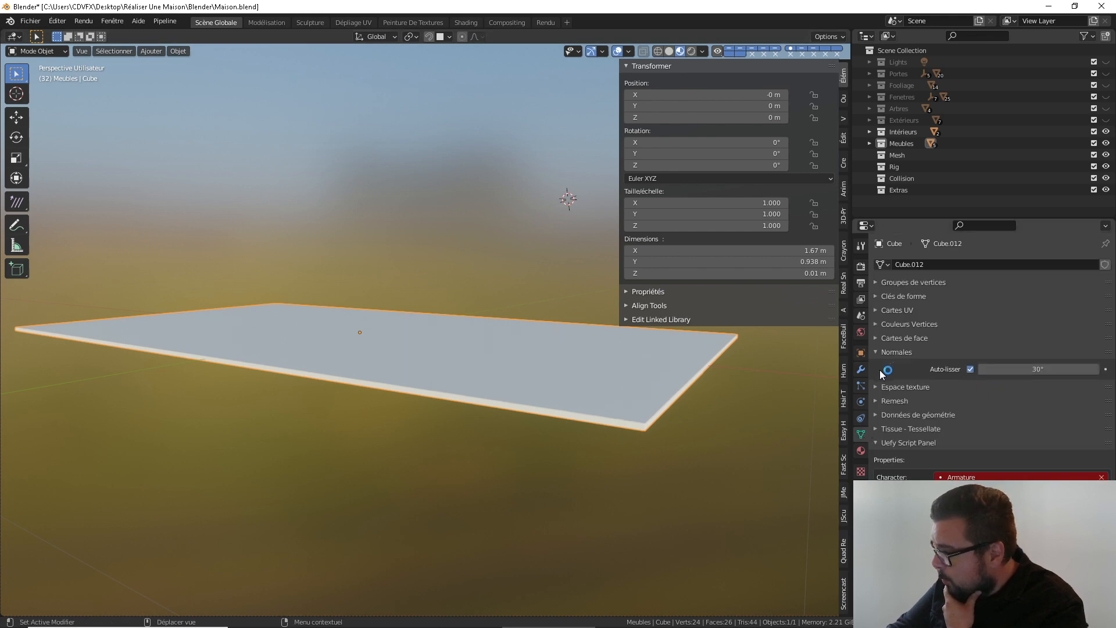
pyautogui.click(861, 369)
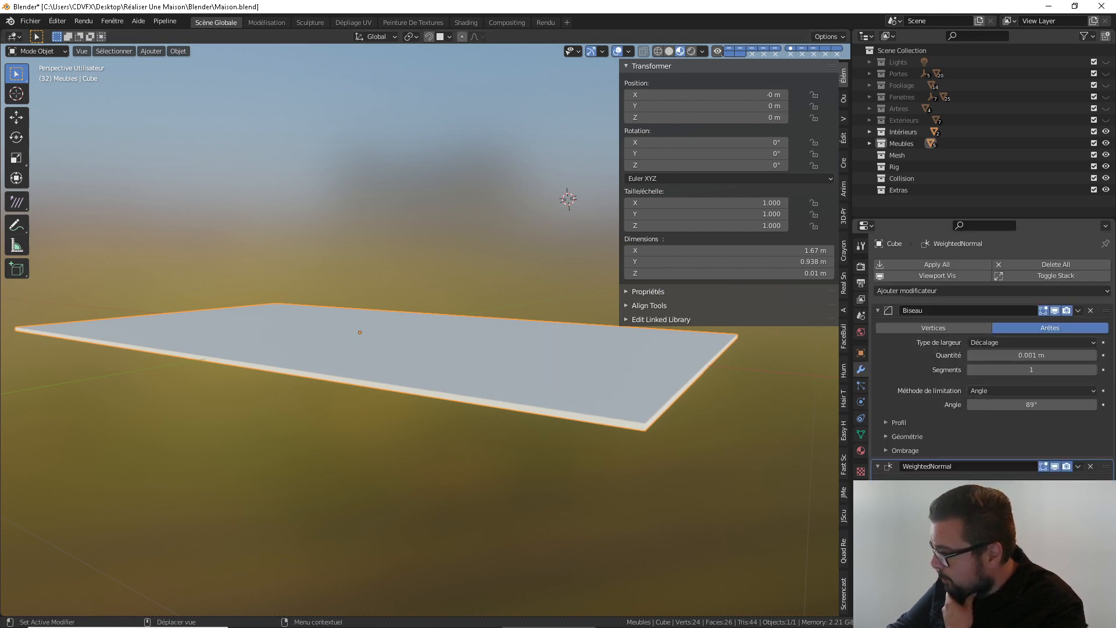
pyautogui.moveTo(741, 436); pyautogui.dragTo(588, 401, button='middle')
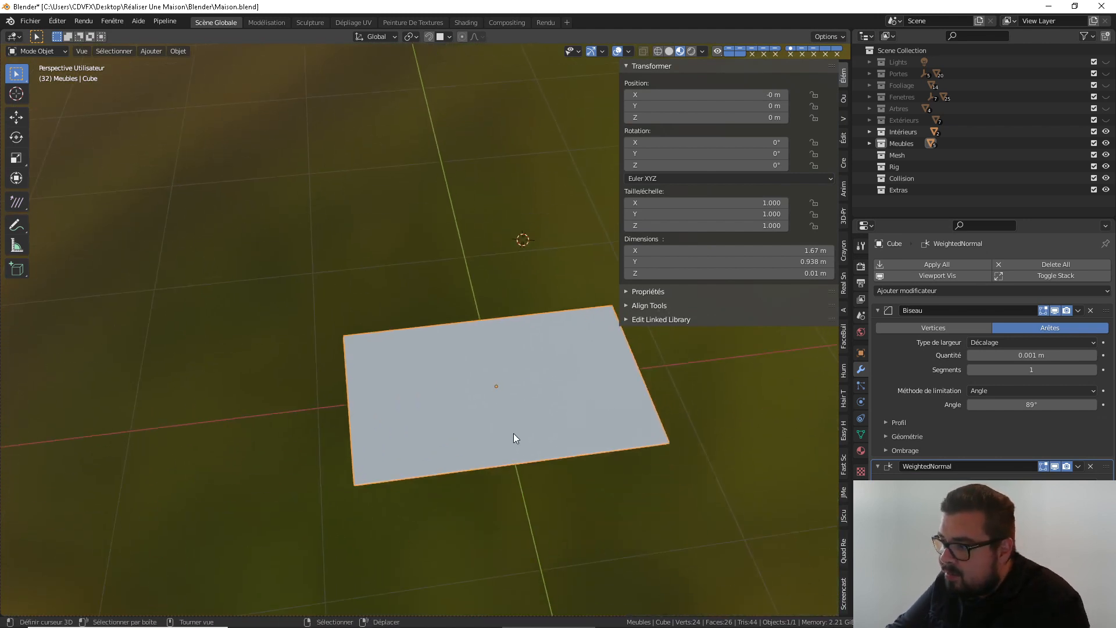
# Switch to the web browser and open the Pixabay website from the Google search results
pyautogui.click(1056, 4)
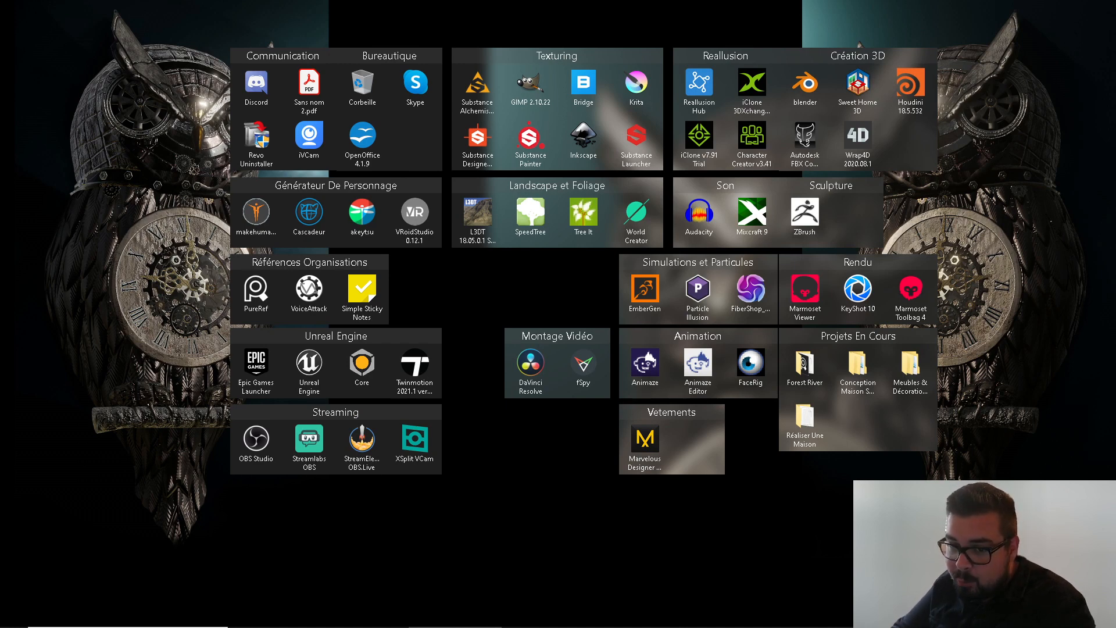
pyautogui.moveTo(0, 130); pyautogui.dragTo(563, 106)
pyautogui.click(686, 99)
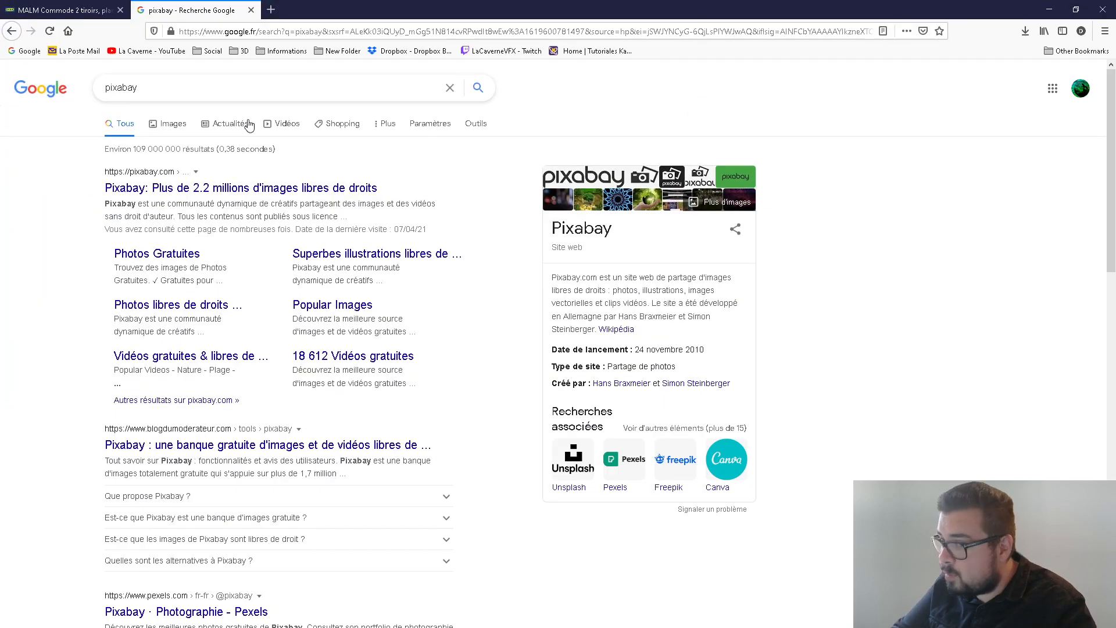
pyautogui.click(266, 189)
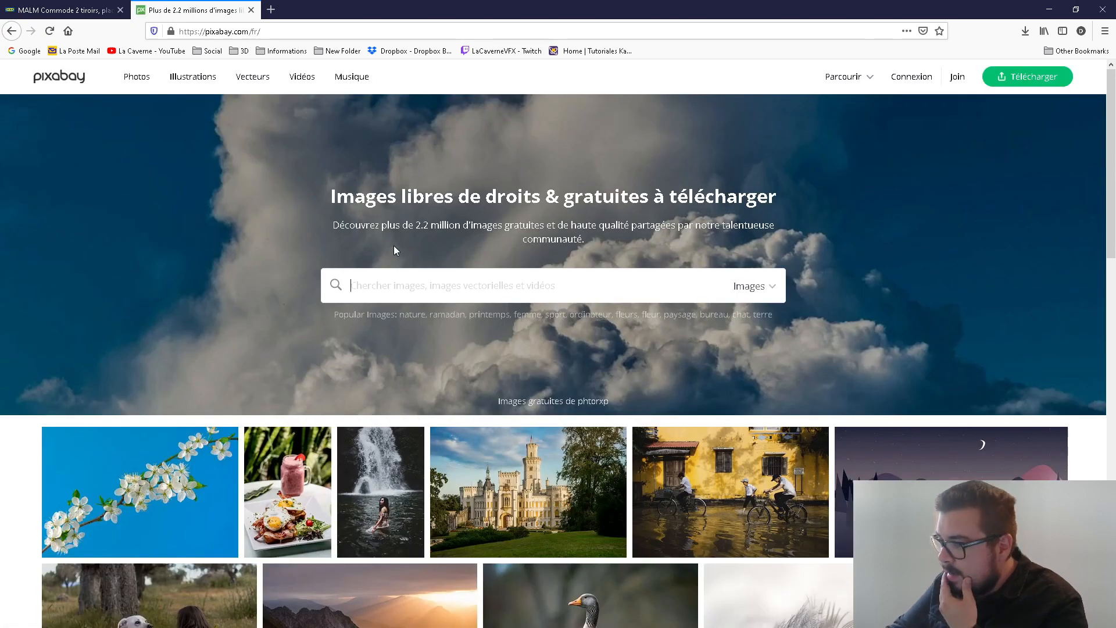
# Look over the featured images on the Pixabay home page and search the site for "art"
pyautogui.scroll(-4, 508, 392)
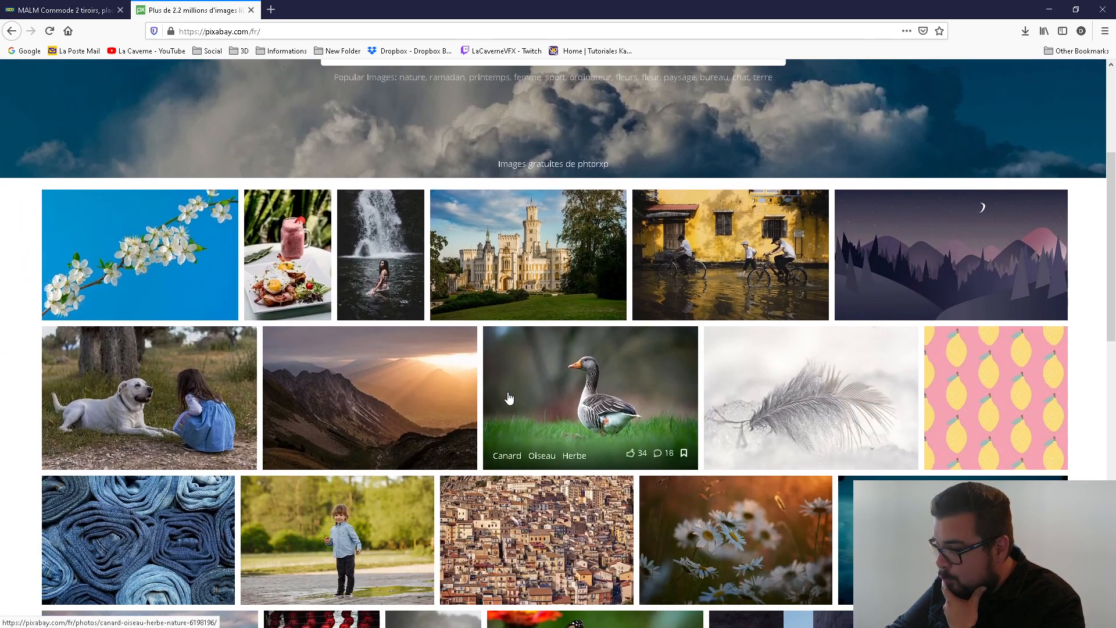
pyautogui.scroll(-5, 510, 398)
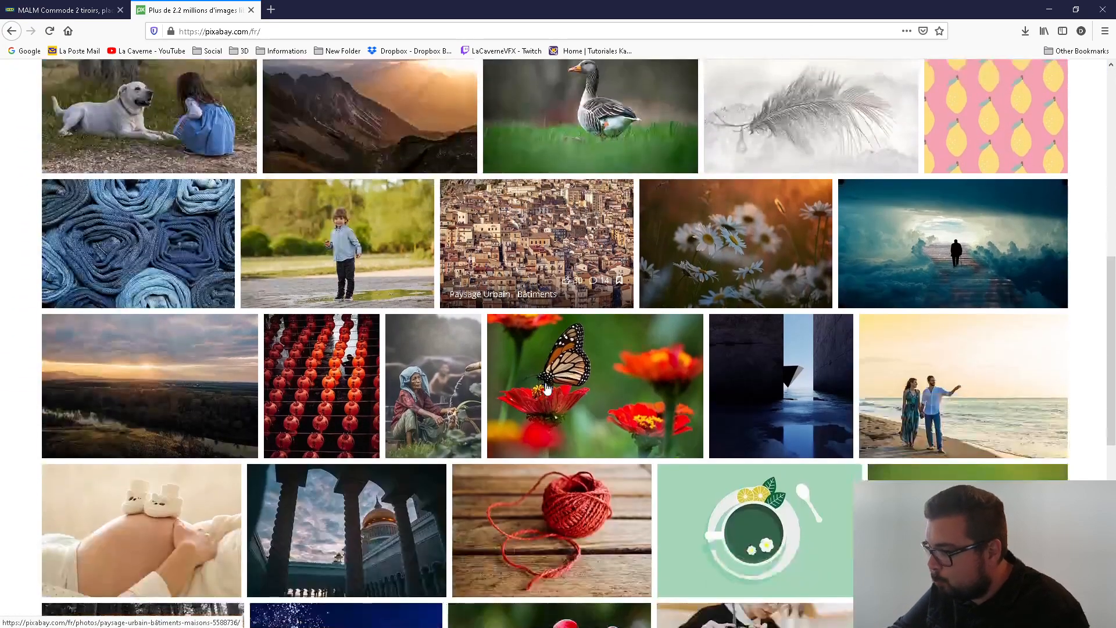
pyautogui.scroll(-4, 567, 388)
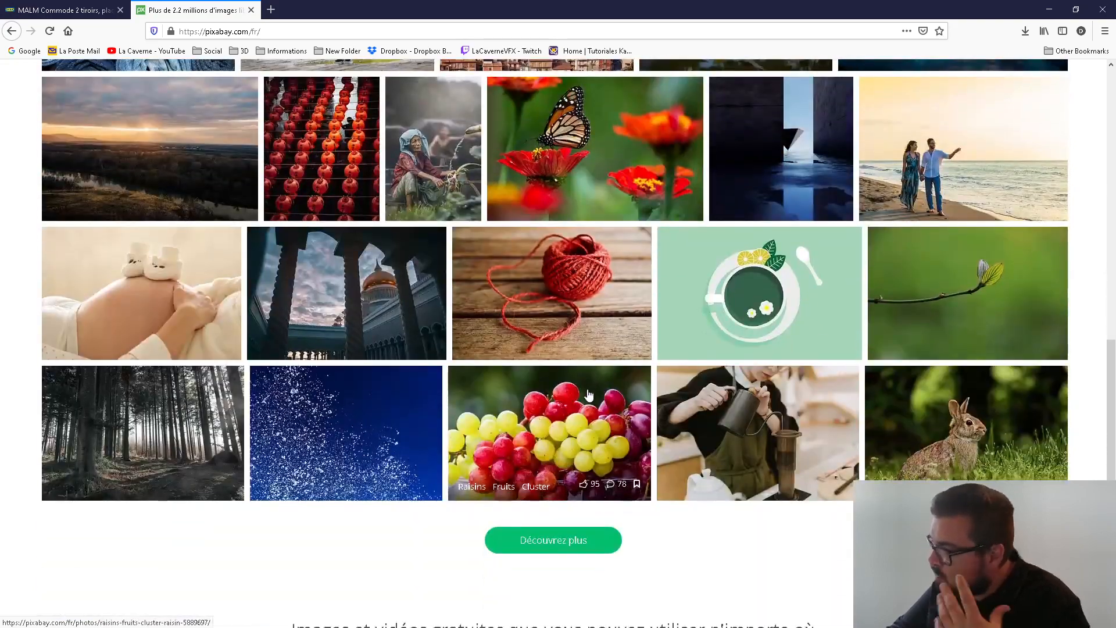
pyautogui.scroll(-1, 593, 404)
pyautogui.scroll(9, 542, 347)
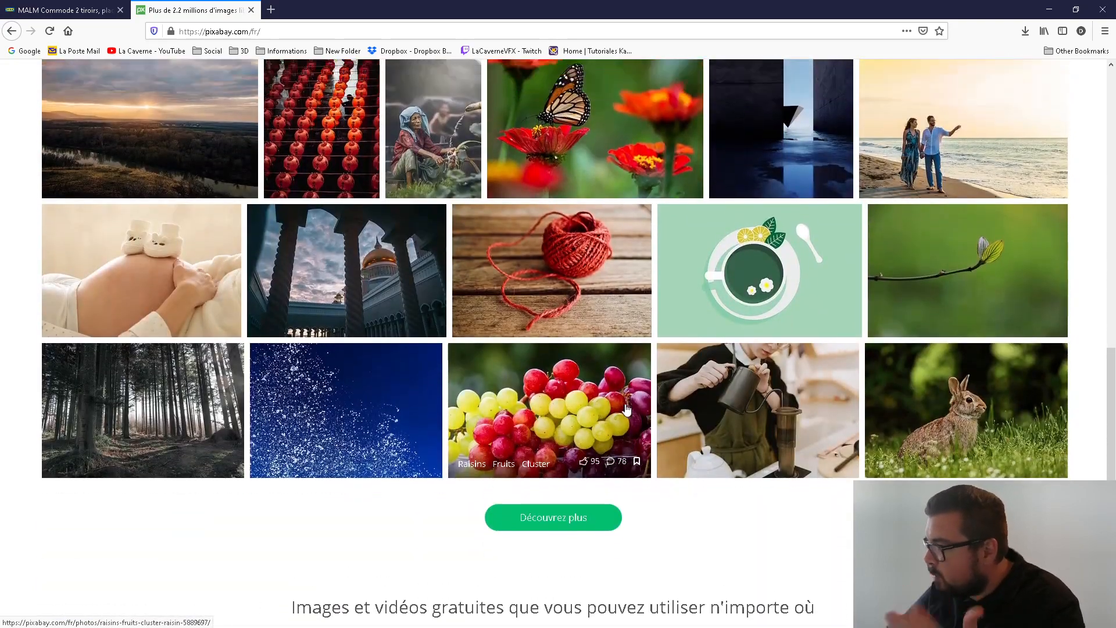
pyautogui.scroll(4, 543, 347)
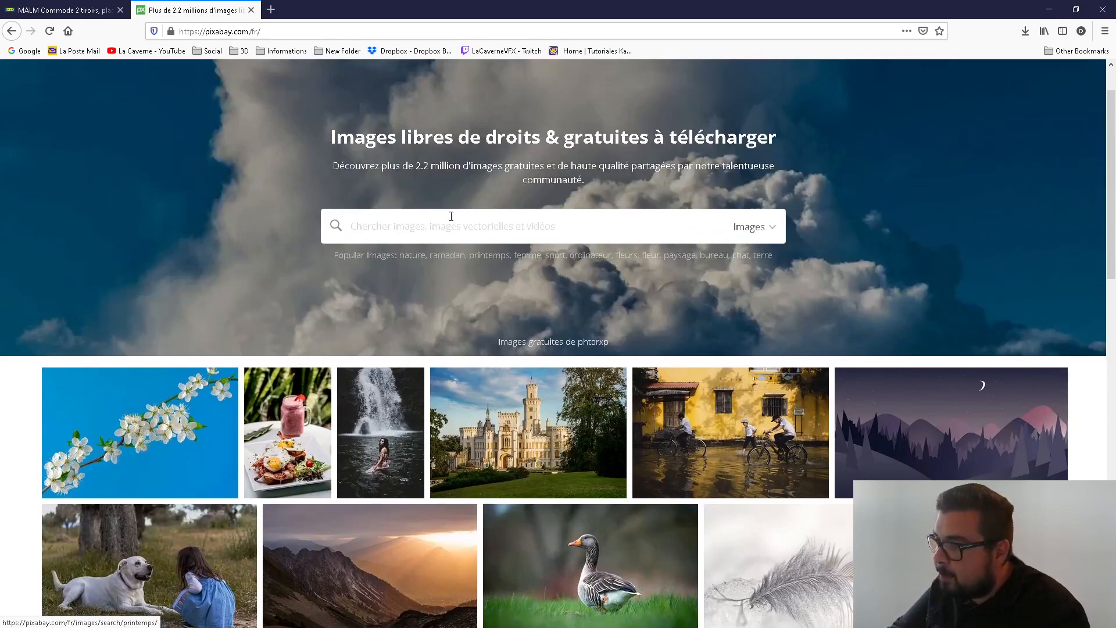
pyautogui.click(442, 224)
pyautogui.write('art')
pyautogui.press('Return')
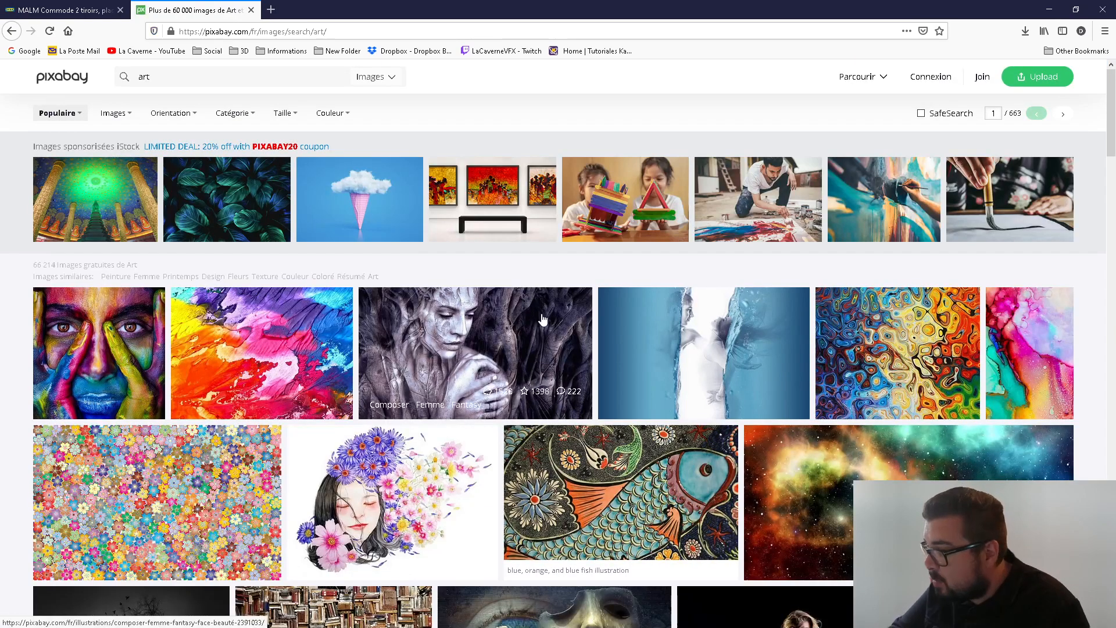
# Examine the art image results for a picture suited to the wide rectangular panel
pyautogui.scroll(-2, 703, 339)
pyautogui.scroll(-3, 703, 339)
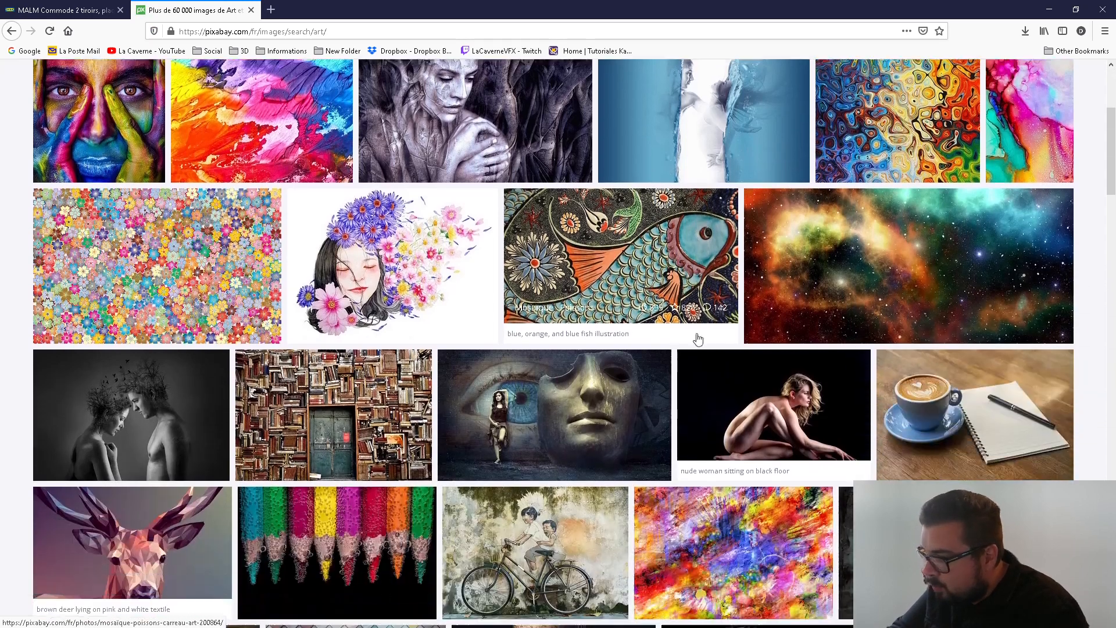
pyautogui.scroll(-2, 698, 338)
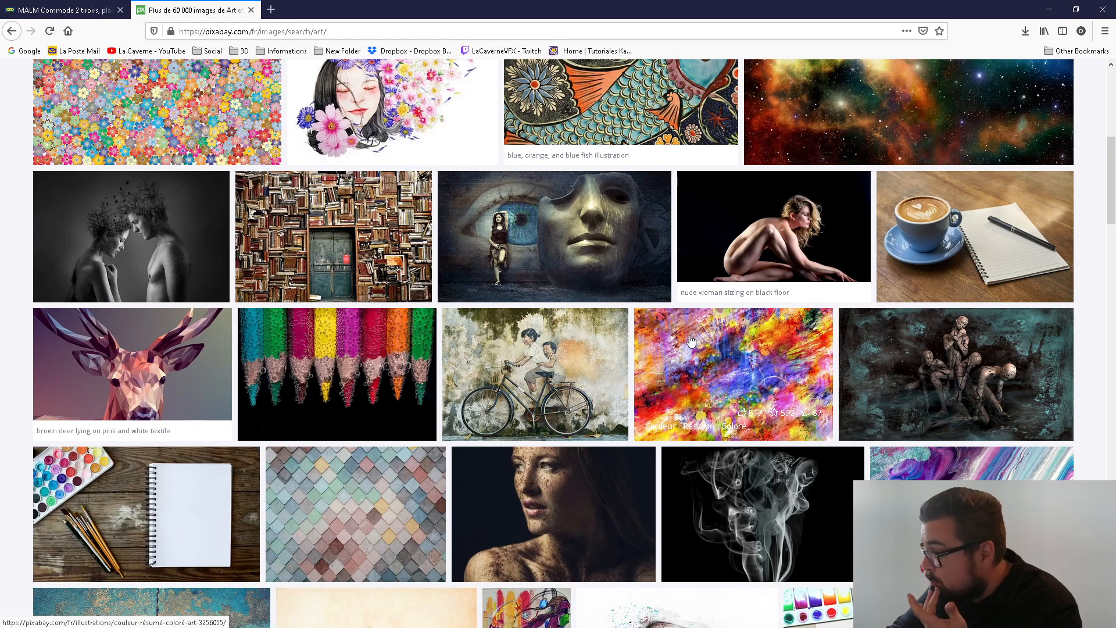
pyautogui.scroll(-2, 690, 341)
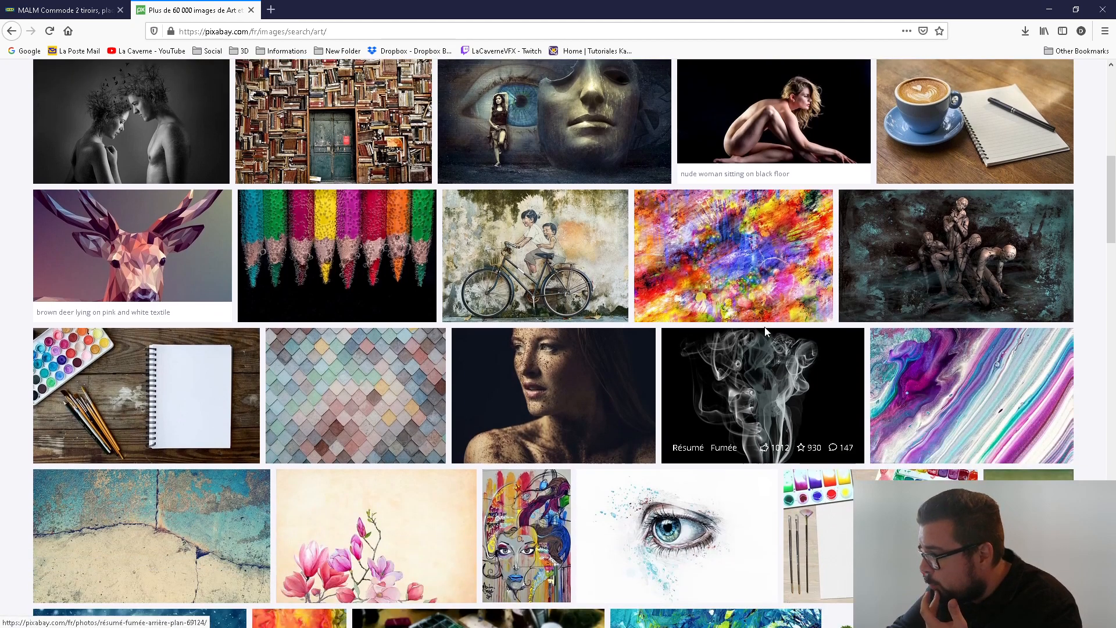
pyautogui.scroll(-2, 820, 323)
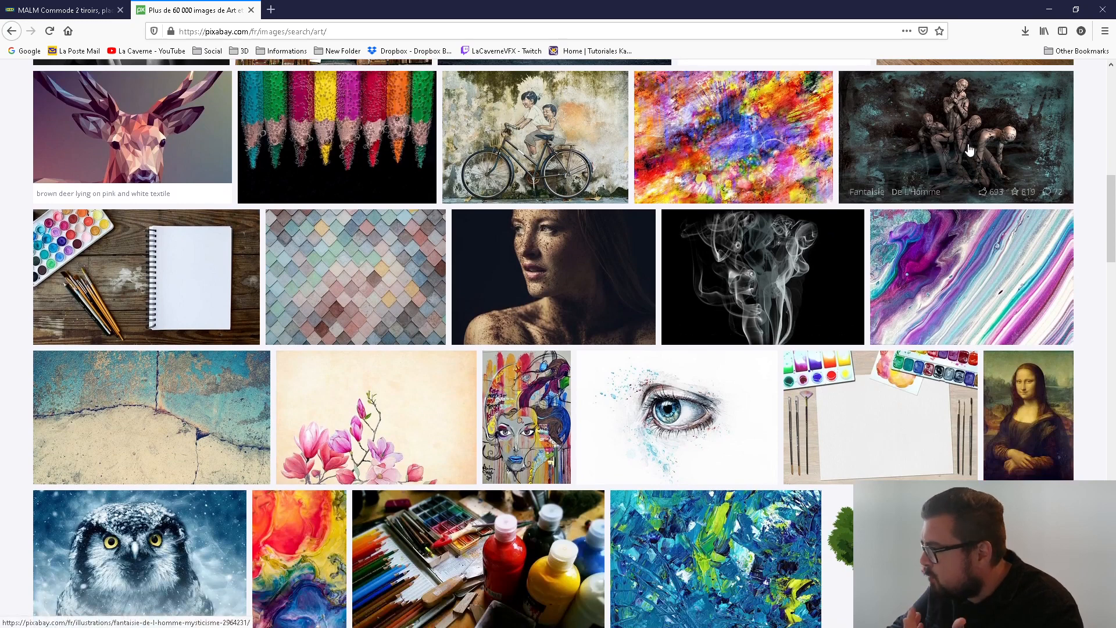
pyautogui.scroll(-4, 697, 337)
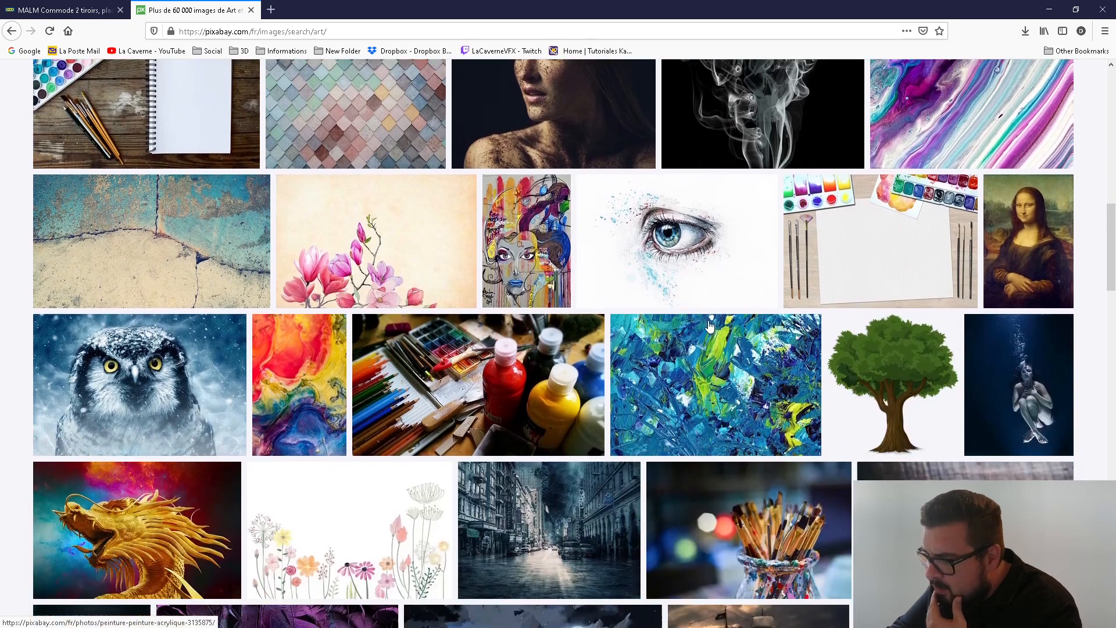
pyautogui.scroll(1, 694, 340)
pyautogui.scroll(-3, 639, 366)
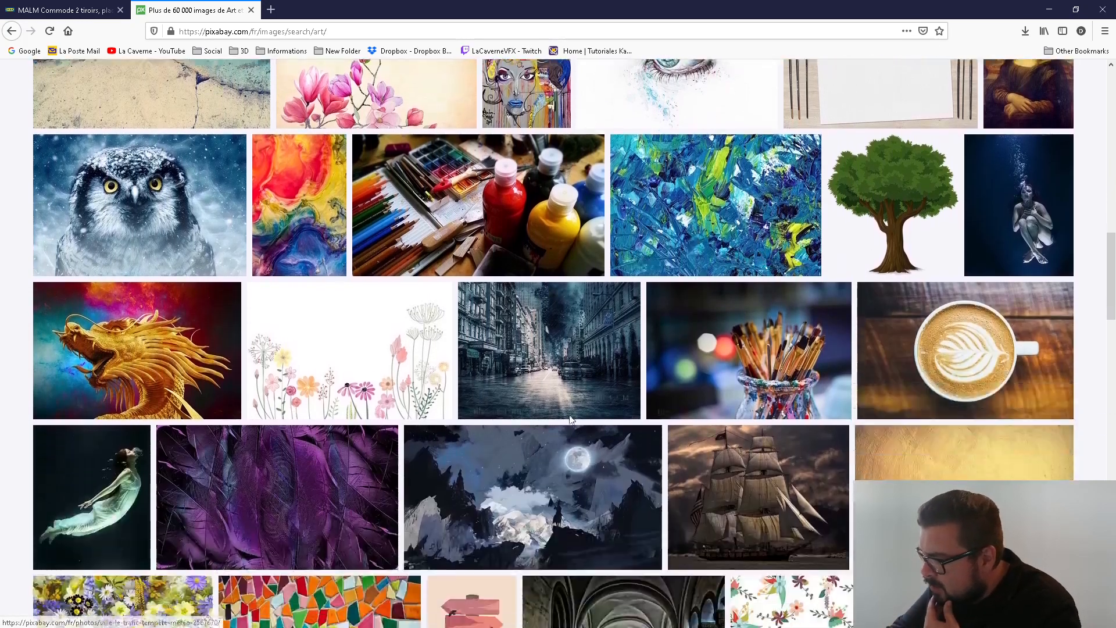
pyautogui.scroll(-1, 644, 370)
pyautogui.scroll(-3, 651, 369)
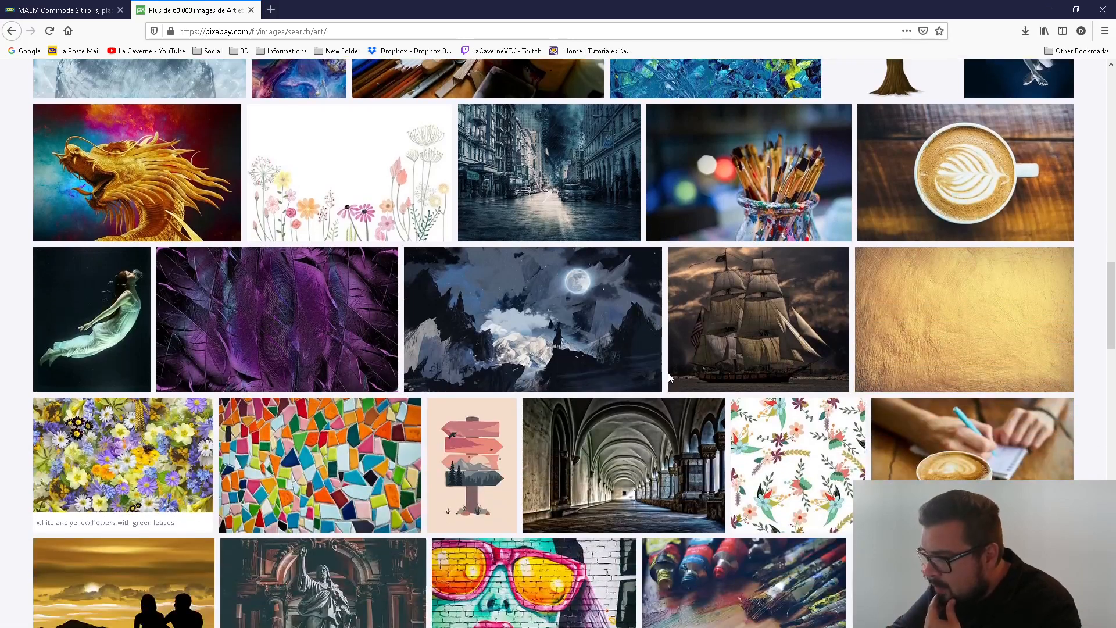
pyautogui.scroll(1, 668, 372)
pyautogui.scroll(-1, 669, 372)
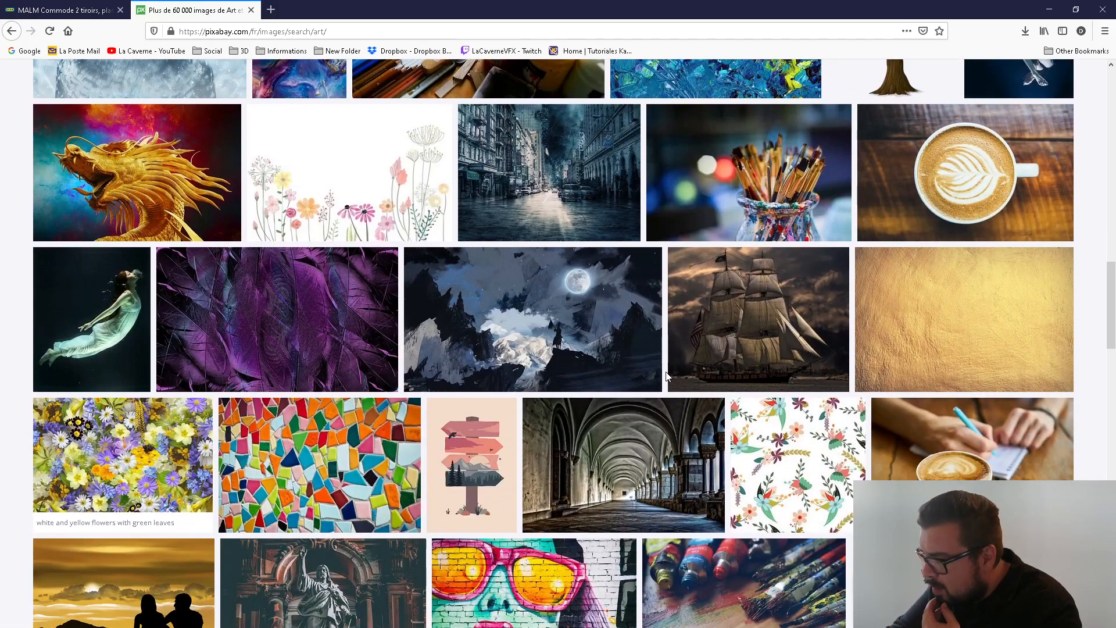
pyautogui.scroll(-2, 668, 376)
pyautogui.scroll(-5, 666, 378)
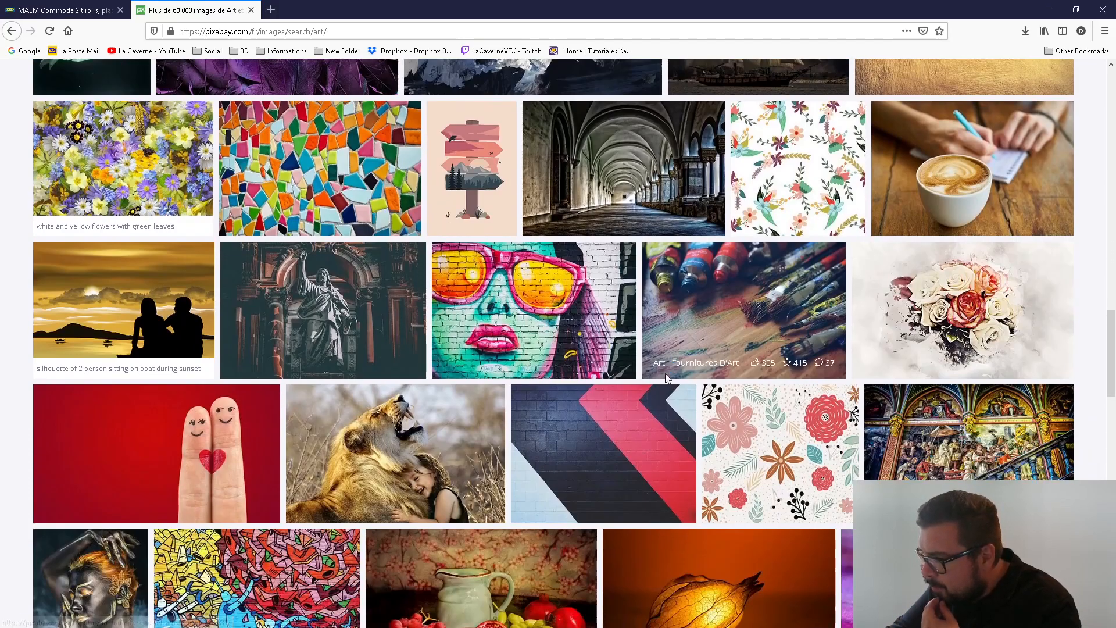
pyautogui.scroll(-2, 668, 379)
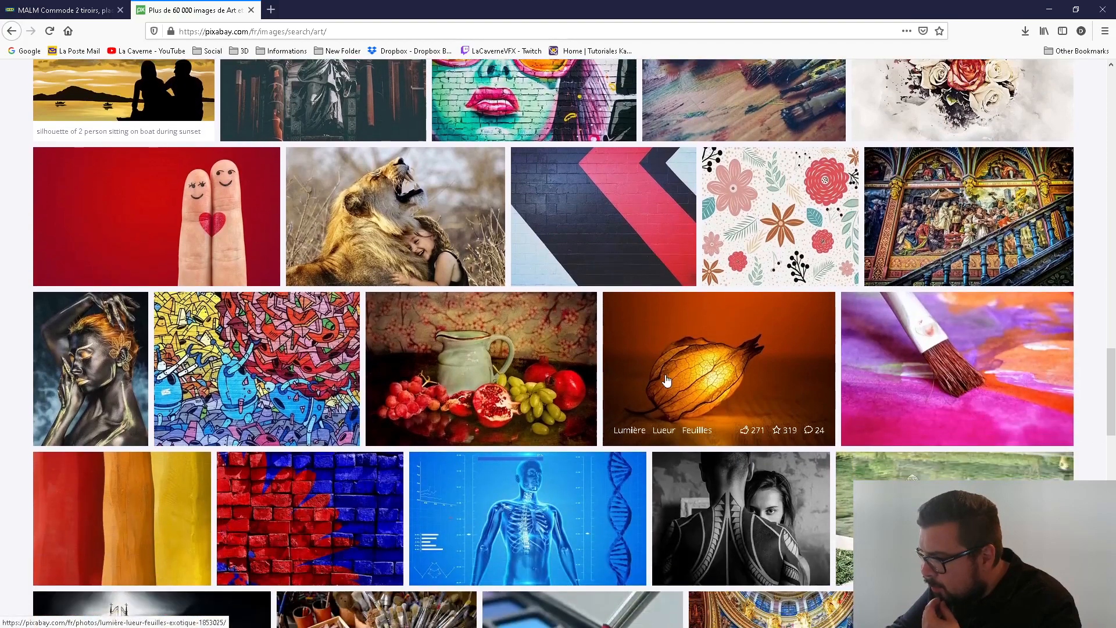
pyautogui.scroll(-3, 666, 379)
pyautogui.scroll(15, 666, 379)
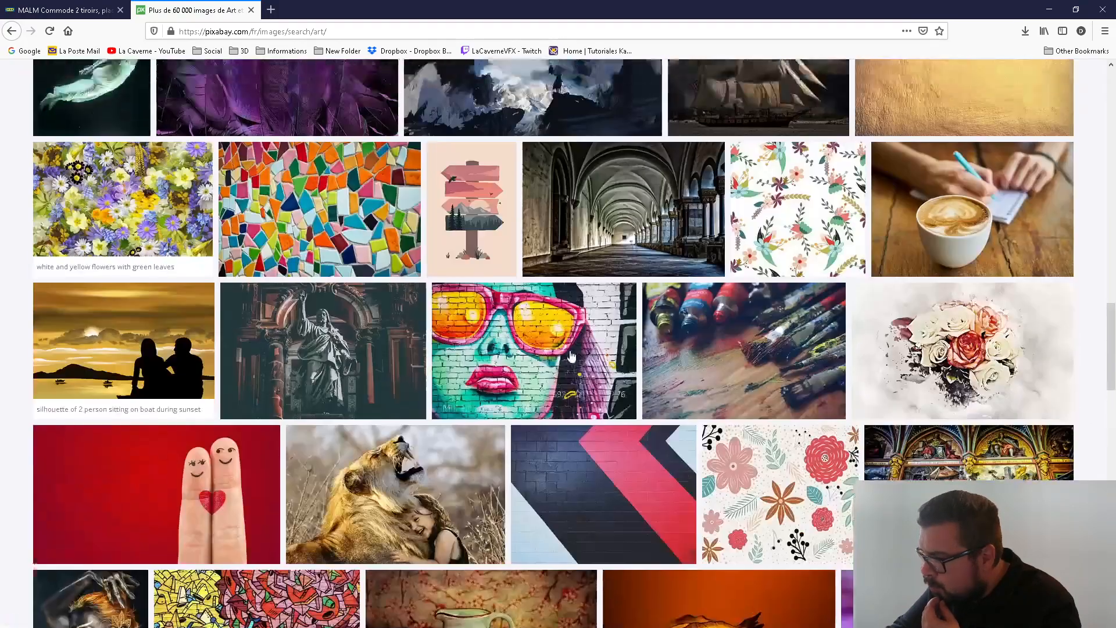
# Search Pixabay for "forest" and start saving the Dark Hedges picture as a 1920×1079 JPG
pyautogui.scroll(10, 1000, 283)
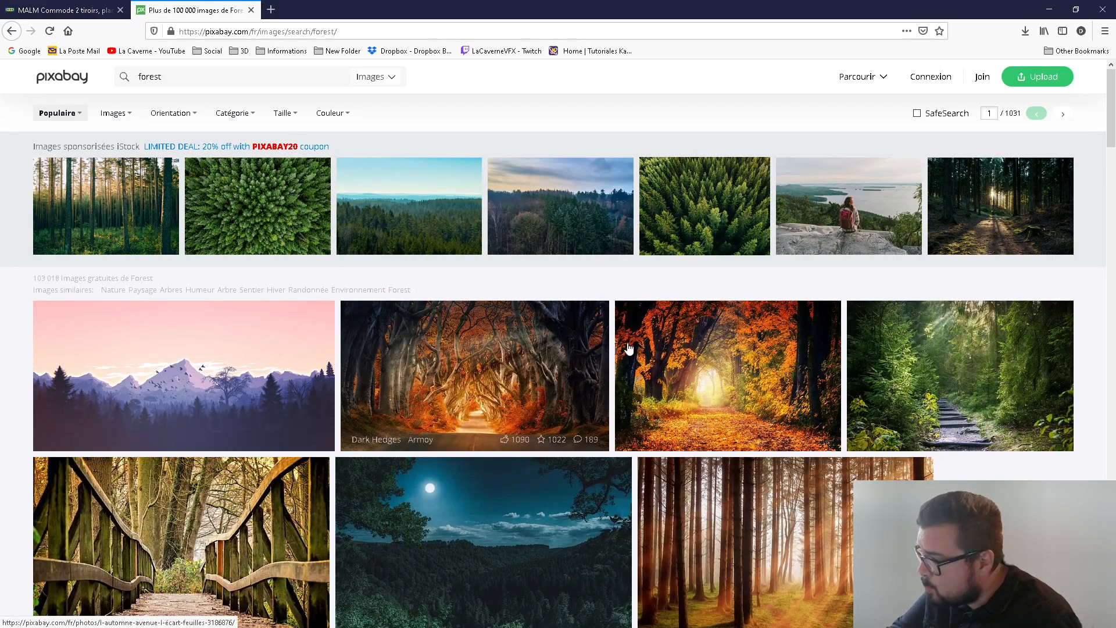
pyautogui.click(466, 351)
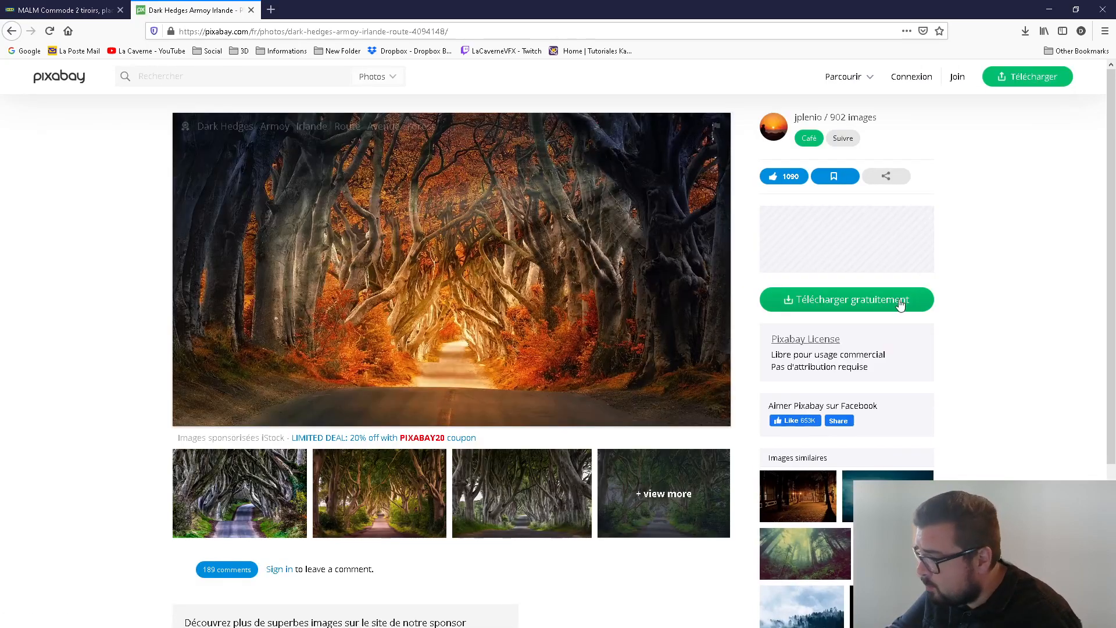
pyautogui.click(837, 299)
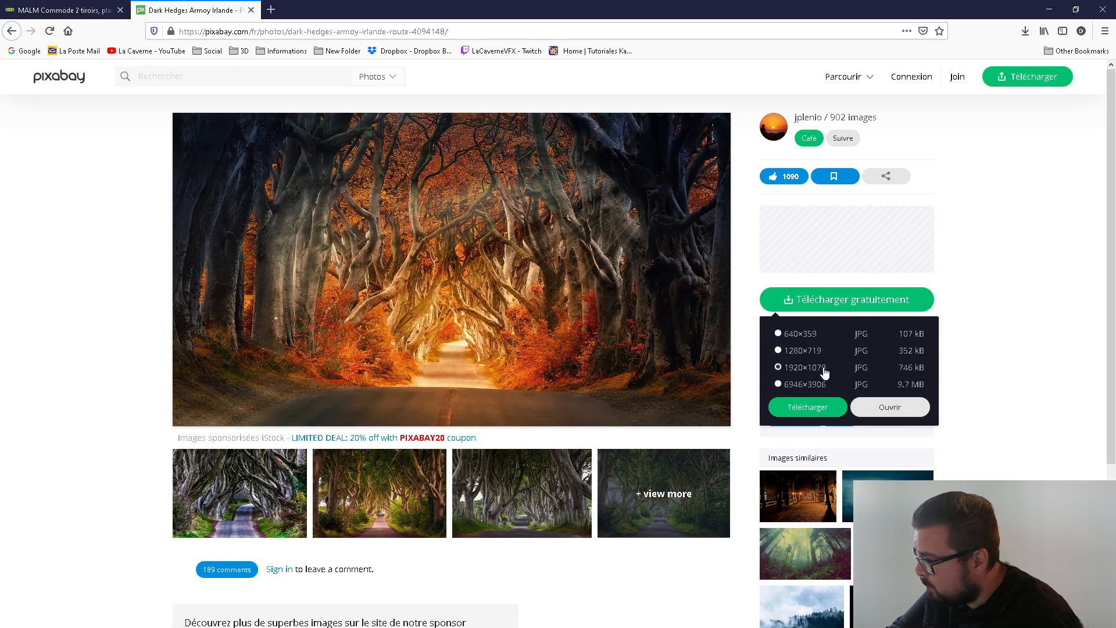
pyautogui.click(808, 407)
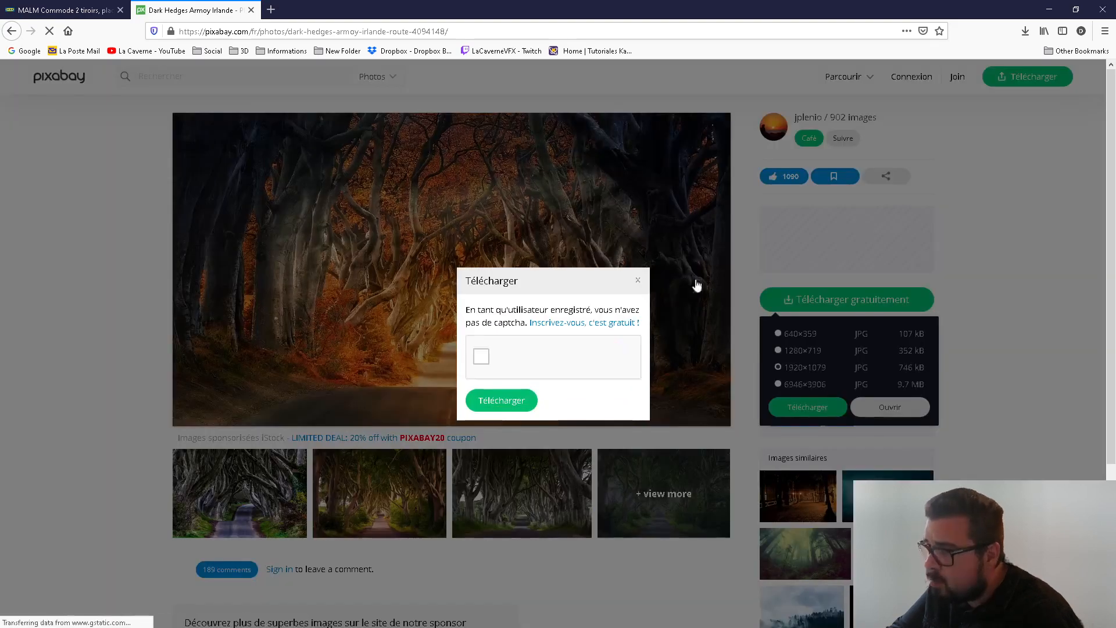
pyautogui.click(498, 400)
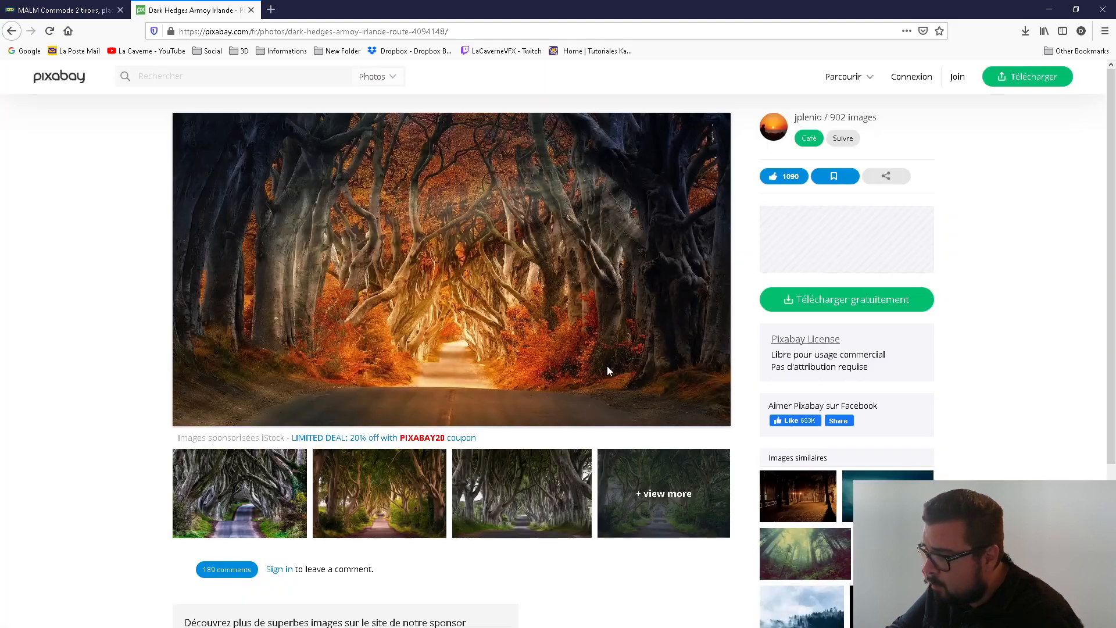
pyautogui.click(609, 442)
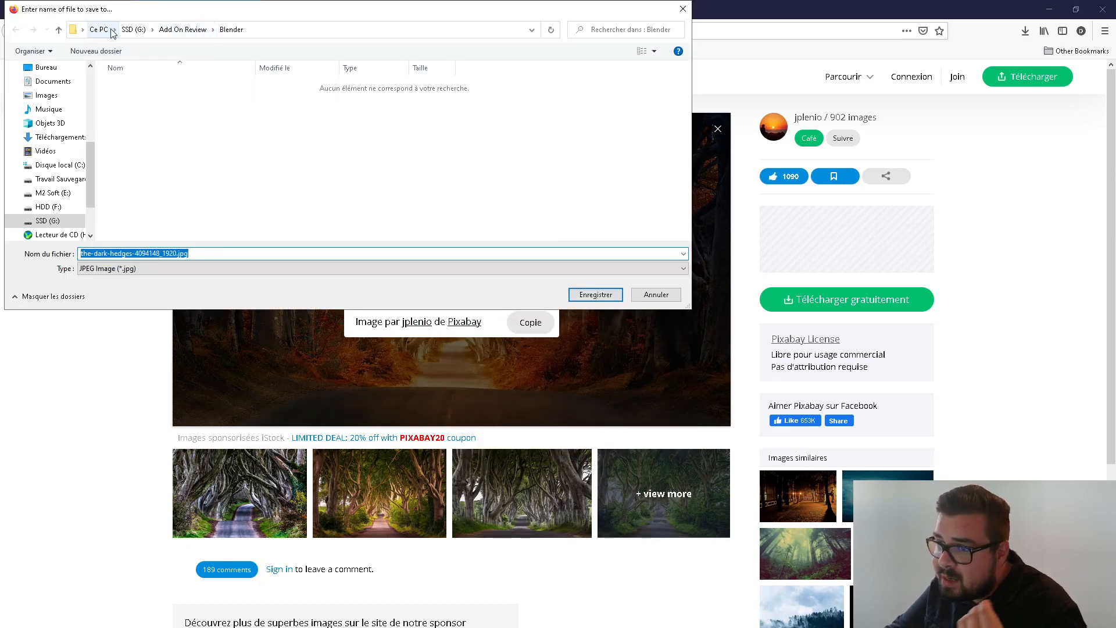
# Set the save location to the Textures folder inside the desktop project folder Réaliser Une Maison
pyautogui.click(99, 30)
pyautogui.click(46, 86)
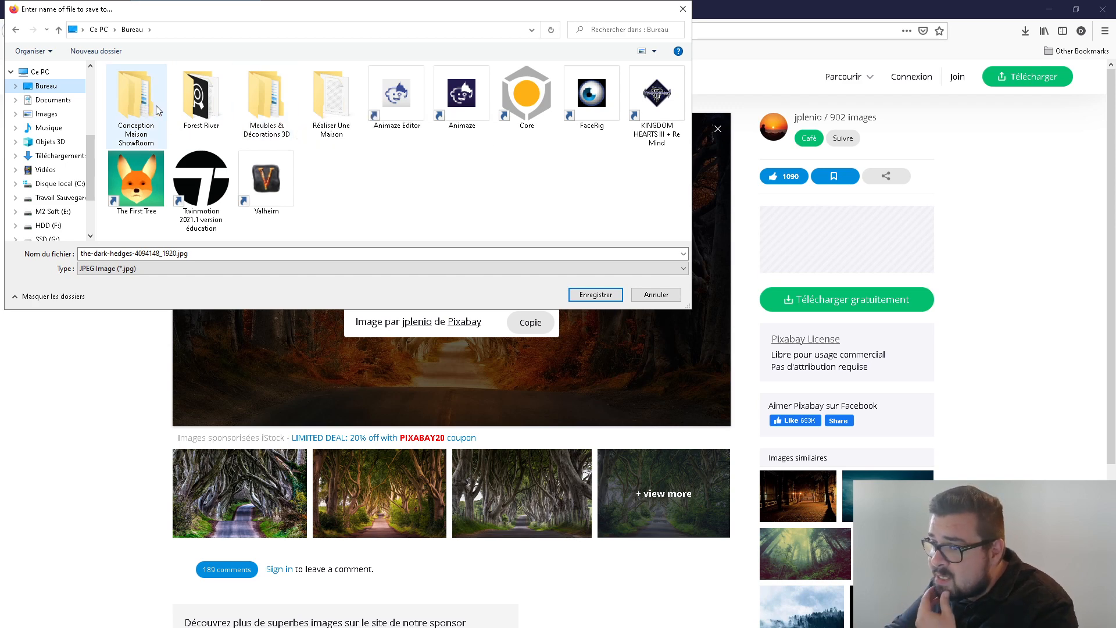
pyautogui.doubleClick(266, 98)
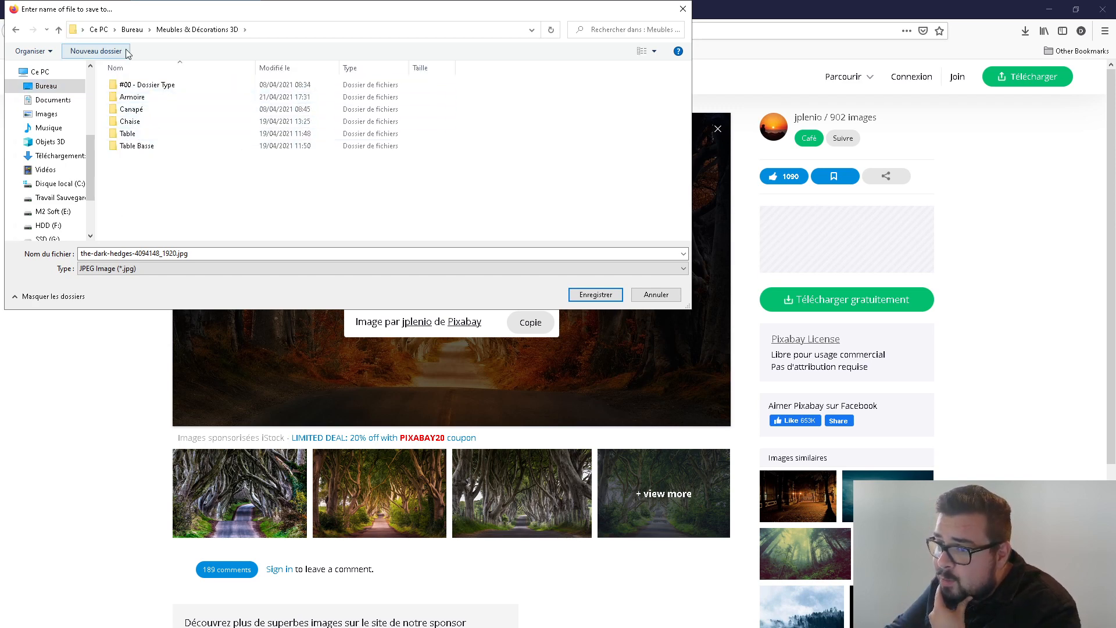
pyautogui.click(132, 30)
pyautogui.doubleClick(138, 99)
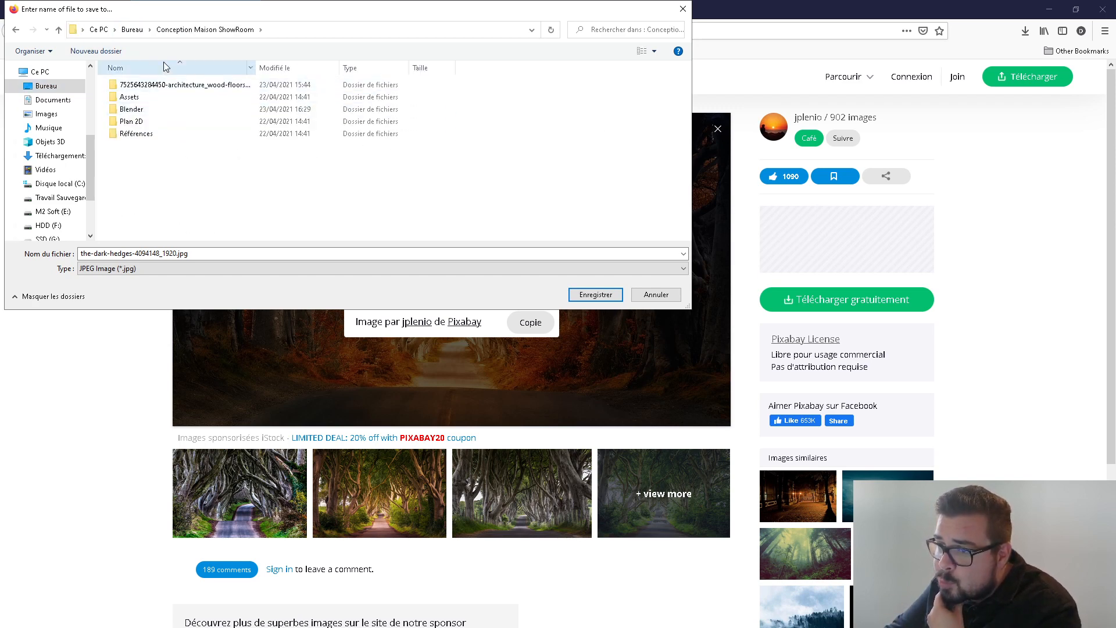
pyautogui.click(131, 29)
pyautogui.doubleClick(399, 107)
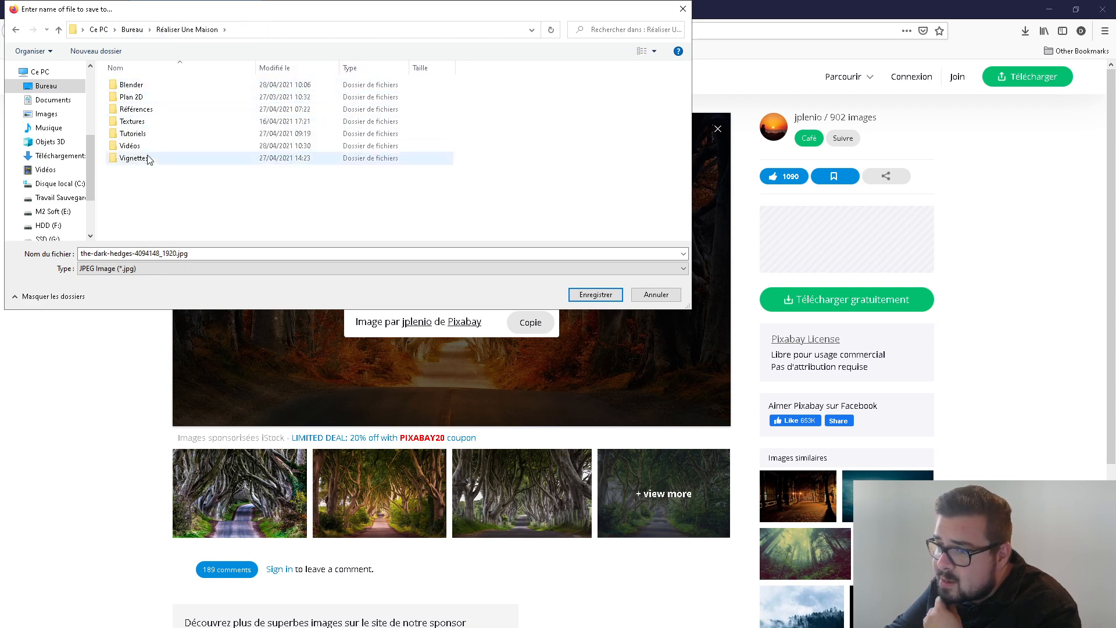
pyautogui.doubleClick(154, 121)
# Create a folder named Tableau in Textures and save the-dark-hedges-4094148_1920.jpg in it
pyautogui.click(119, 52)
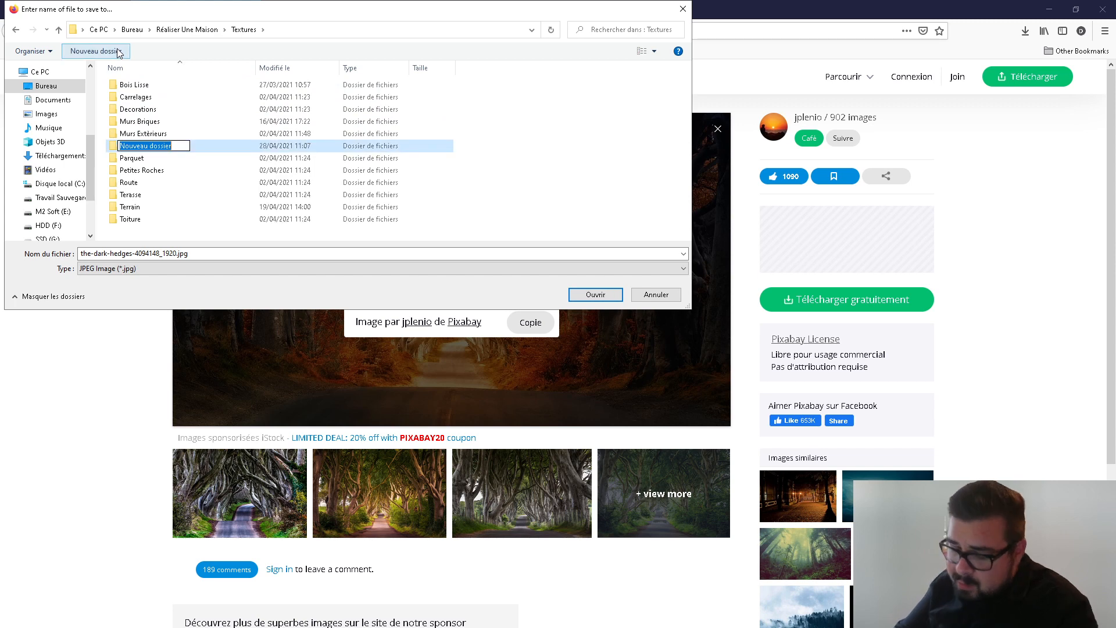
pyautogui.write('Tableau')
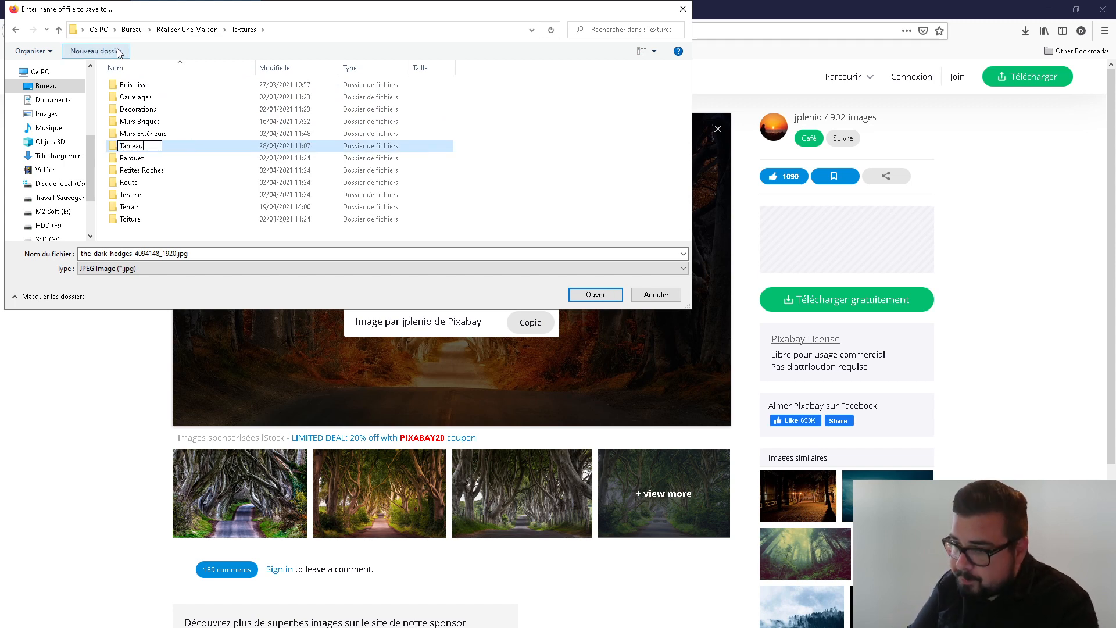
pyautogui.press('Return')
pyautogui.doubleClick(138, 183)
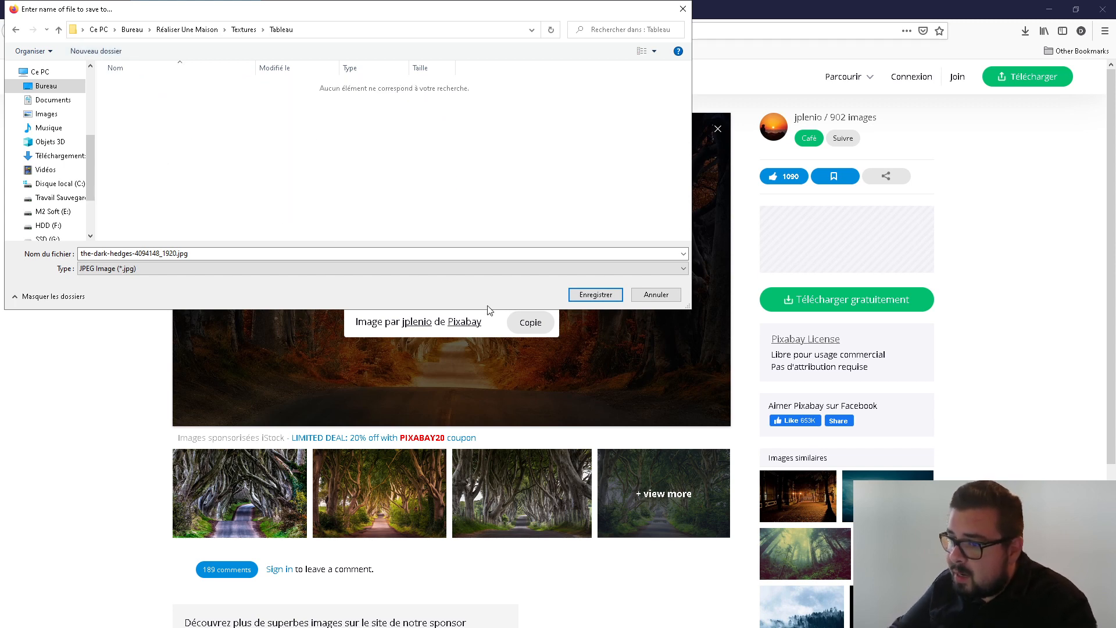
pyautogui.click(595, 295)
# Return to the forest results and download more landscape pictures into the Tableau folder, including river-1246231_1920.jpg
pyautogui.click(12, 32)
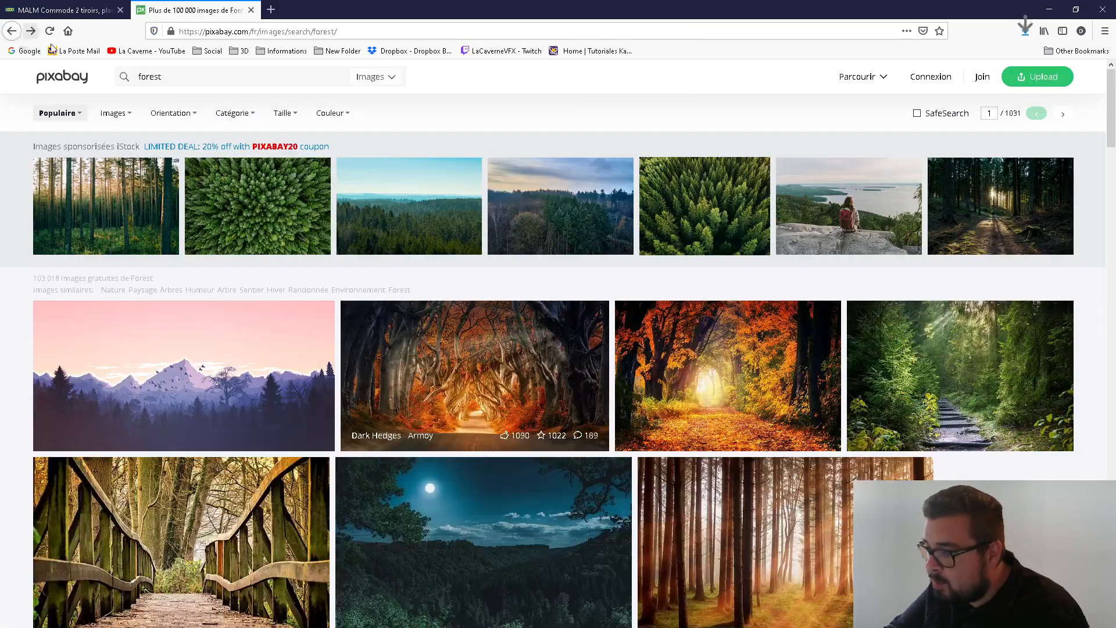
pyautogui.scroll(-3, 560, 374)
pyautogui.scroll(-2, 625, 396)
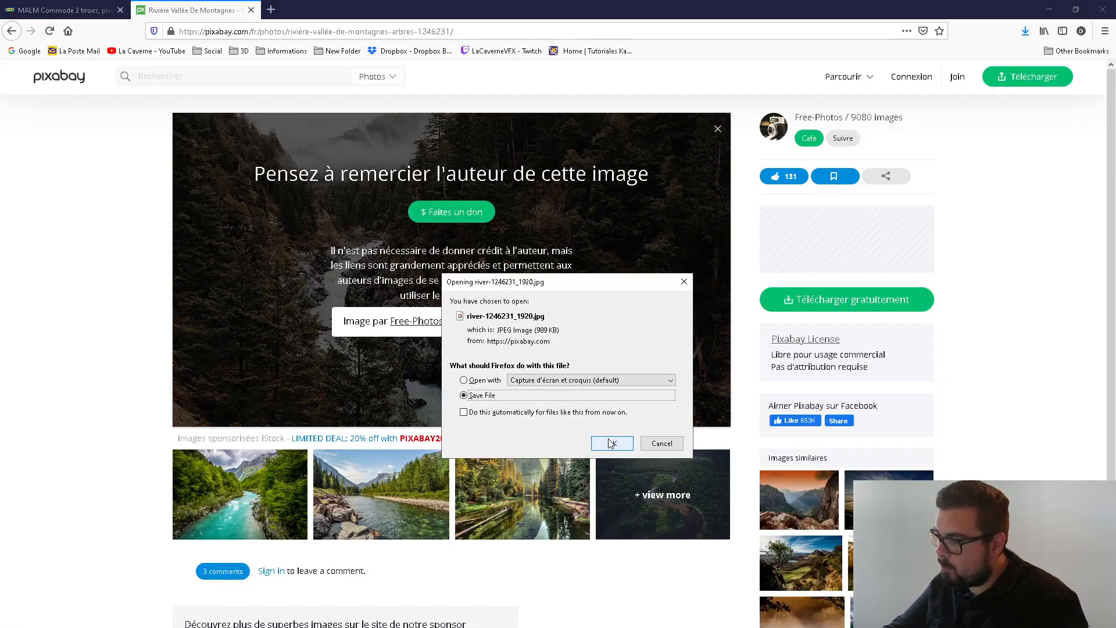
pyautogui.click(611, 444)
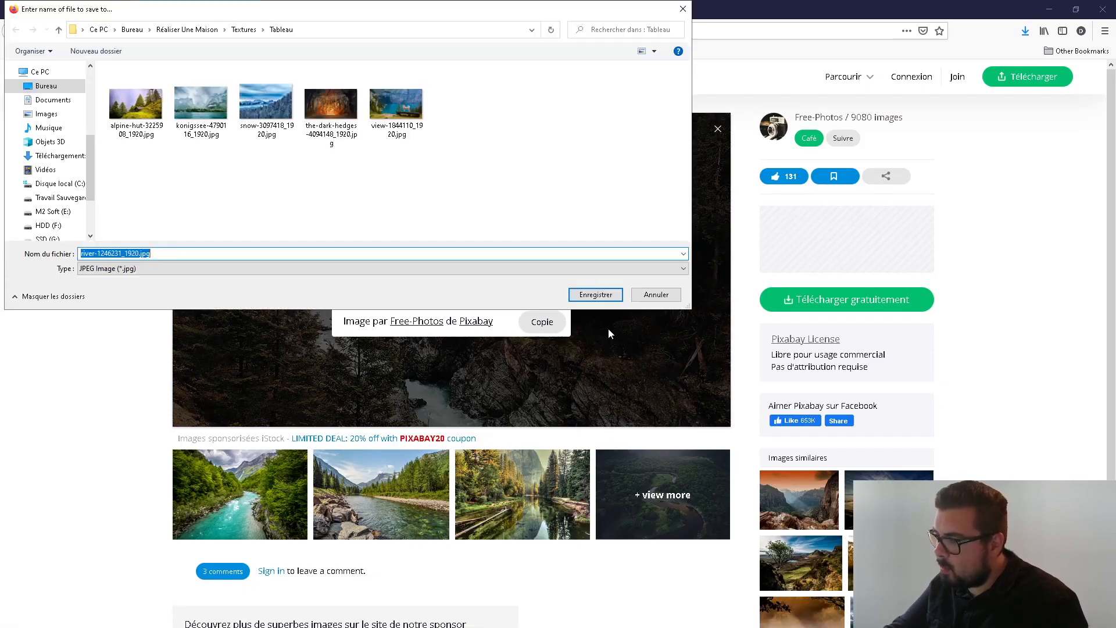
pyautogui.click(594, 294)
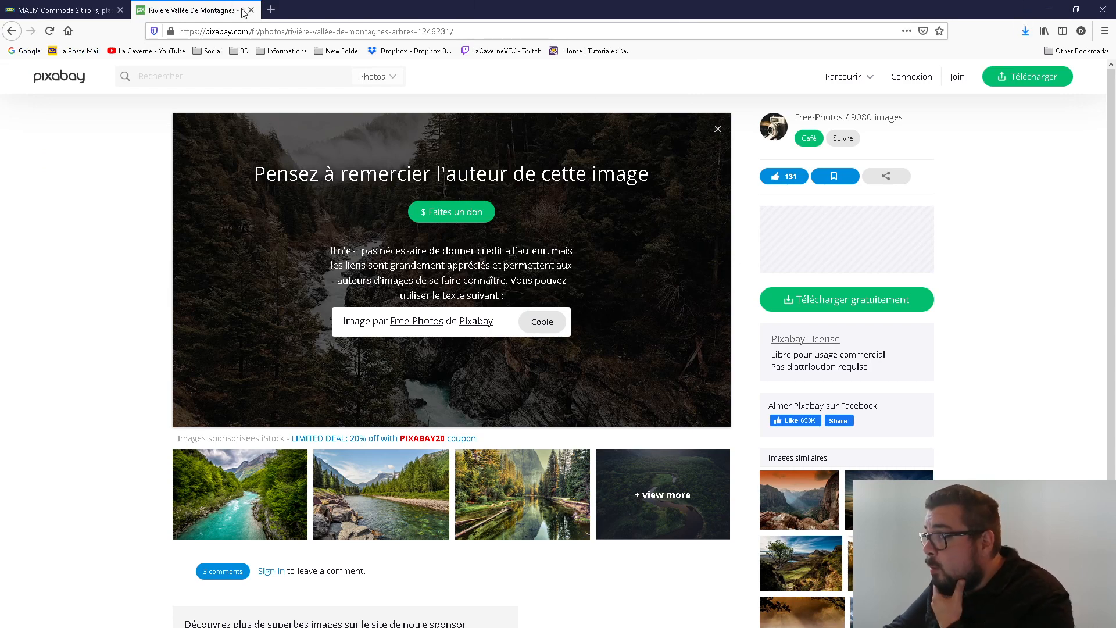
# Switch back to Blender and duplicate the panel about 2.083 m along the X axis
pyautogui.click(1049, 6)
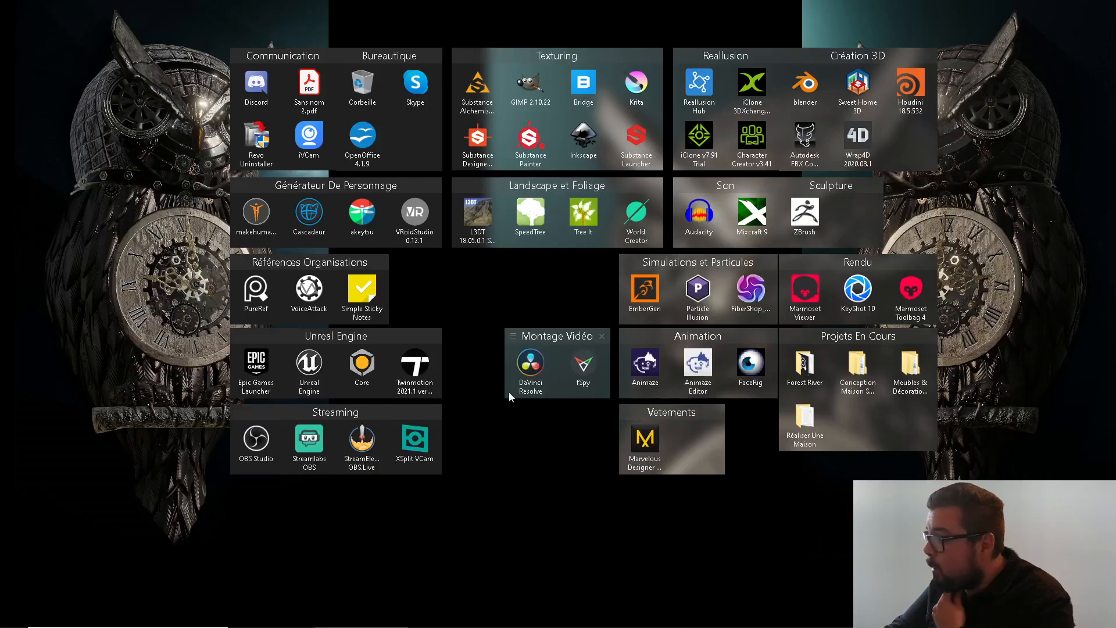
pyautogui.press('super')
pyautogui.click(536, 622)
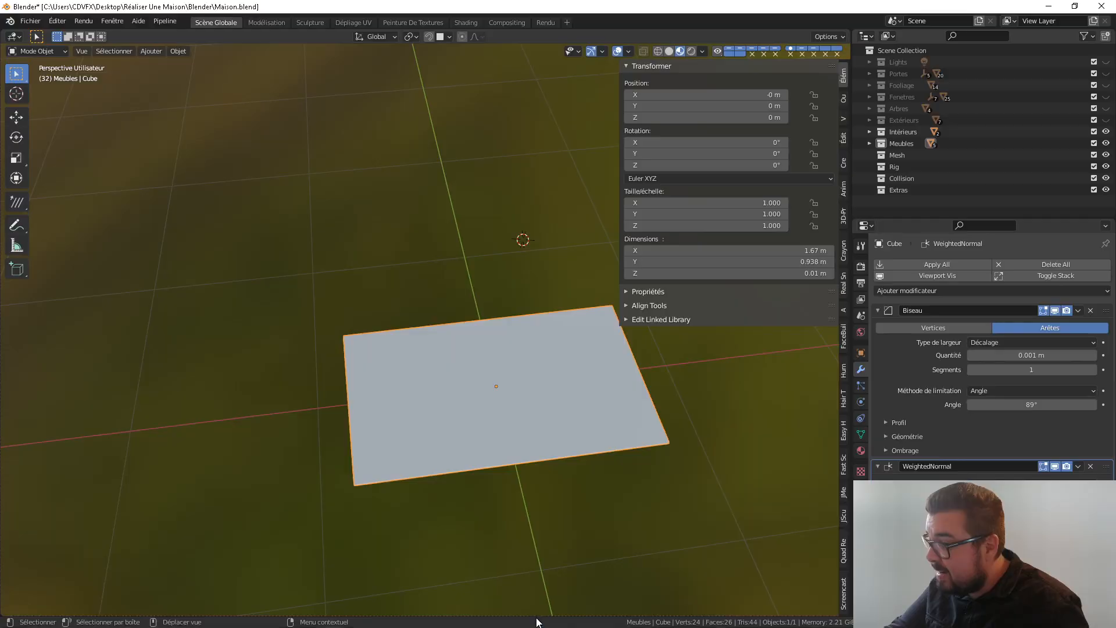
pyautogui.scroll(-6, 526, 336)
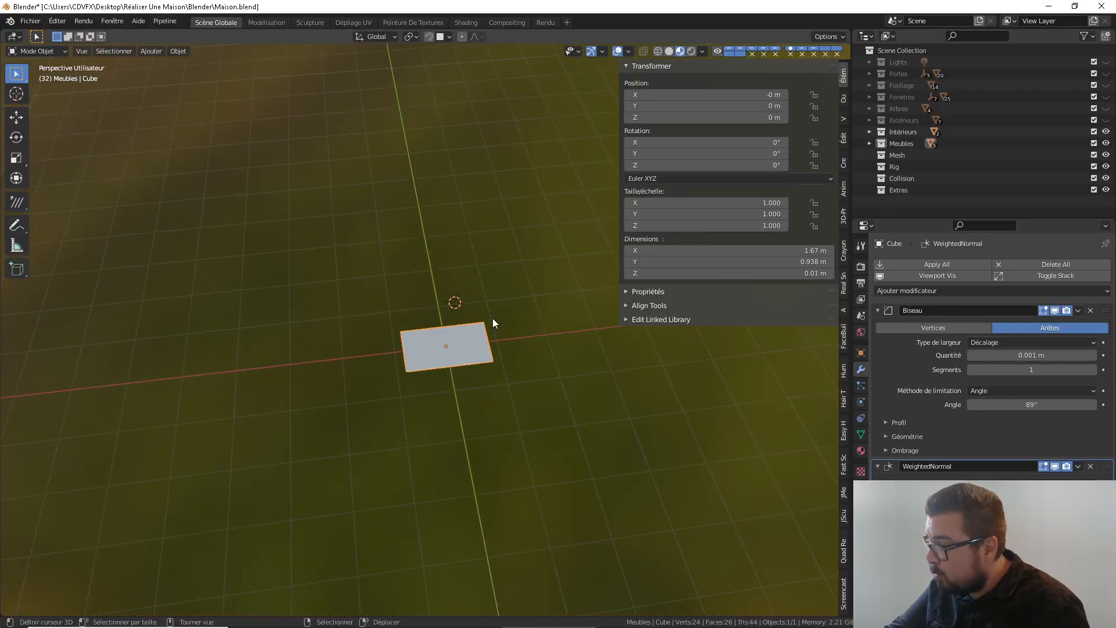
pyautogui.moveTo(493, 323); pyautogui.dragTo(479, 276, button='middle')
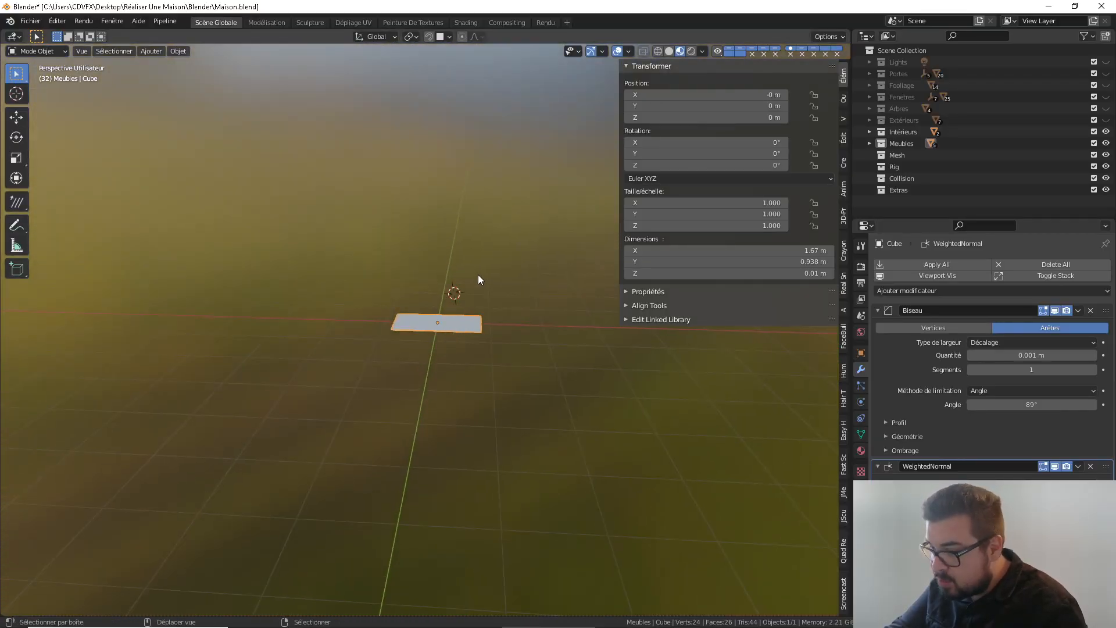
pyautogui.hotkey('shift', 'd')
pyautogui.press('x')
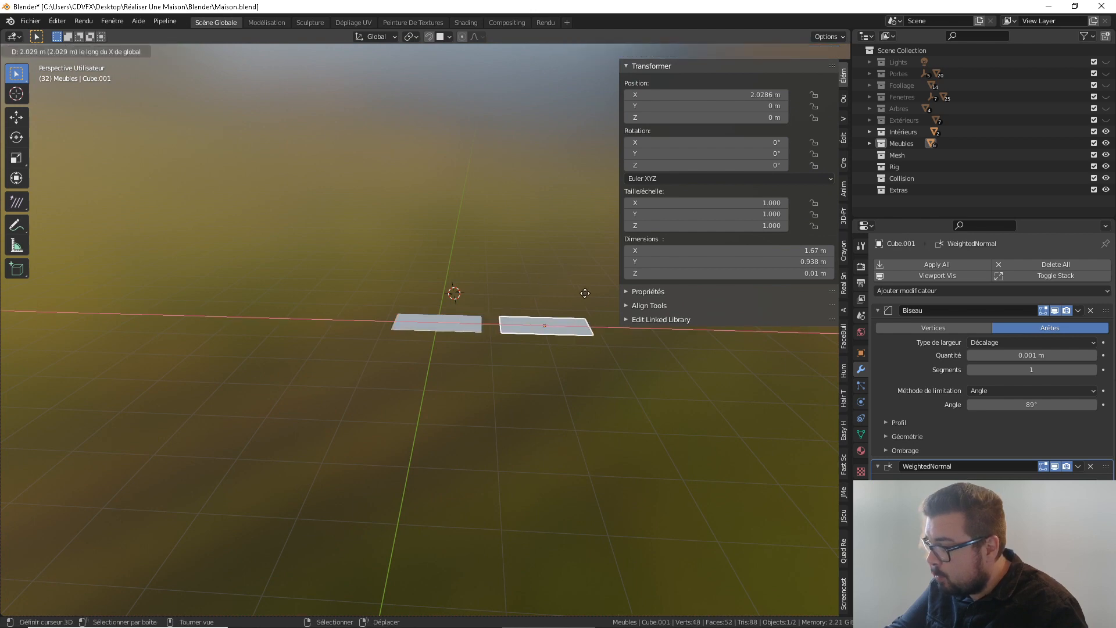
pyautogui.click(587, 293)
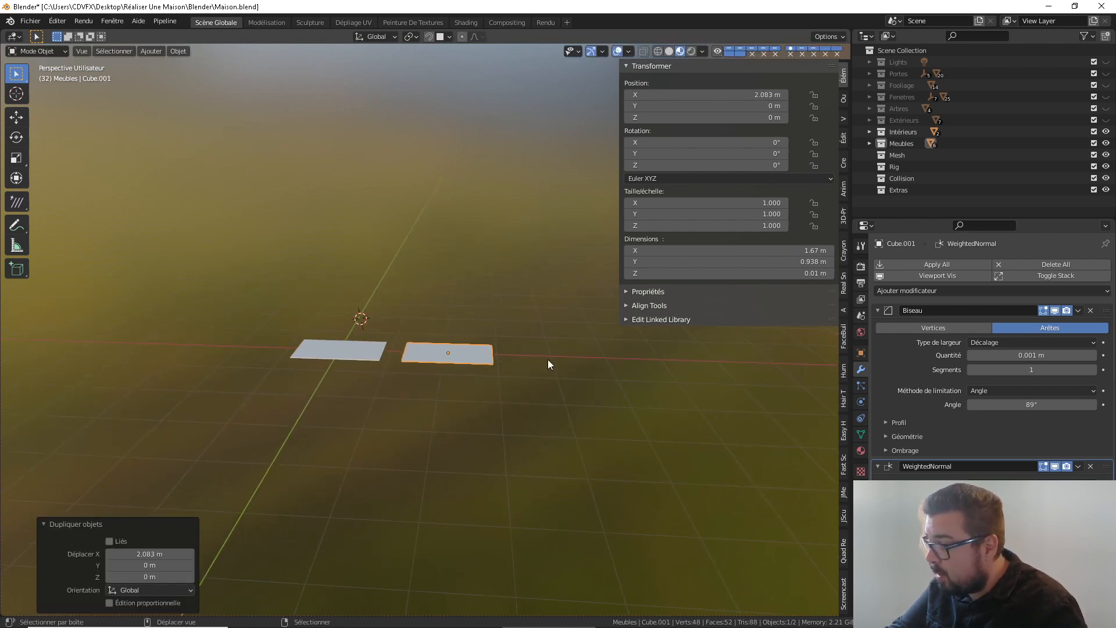
# Repeat the duplication four times at the same spacing to make a row of six panels
pyautogui.hotkey('shift', 'r')
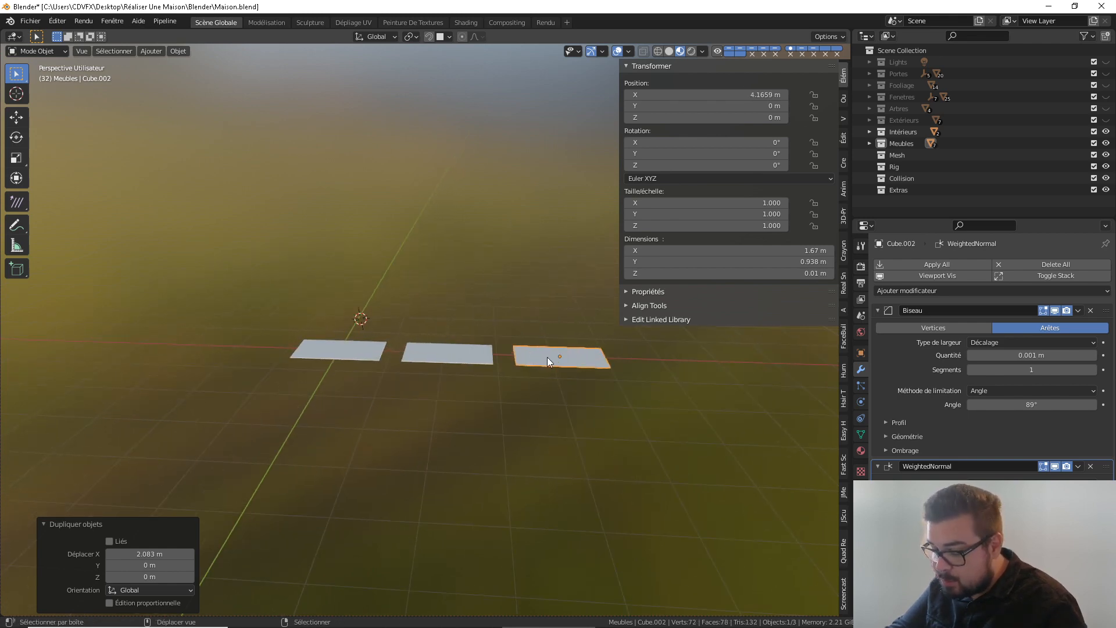
pyautogui.hotkey('shift', 'r')
pyautogui.scroll(-1, 713, 355)
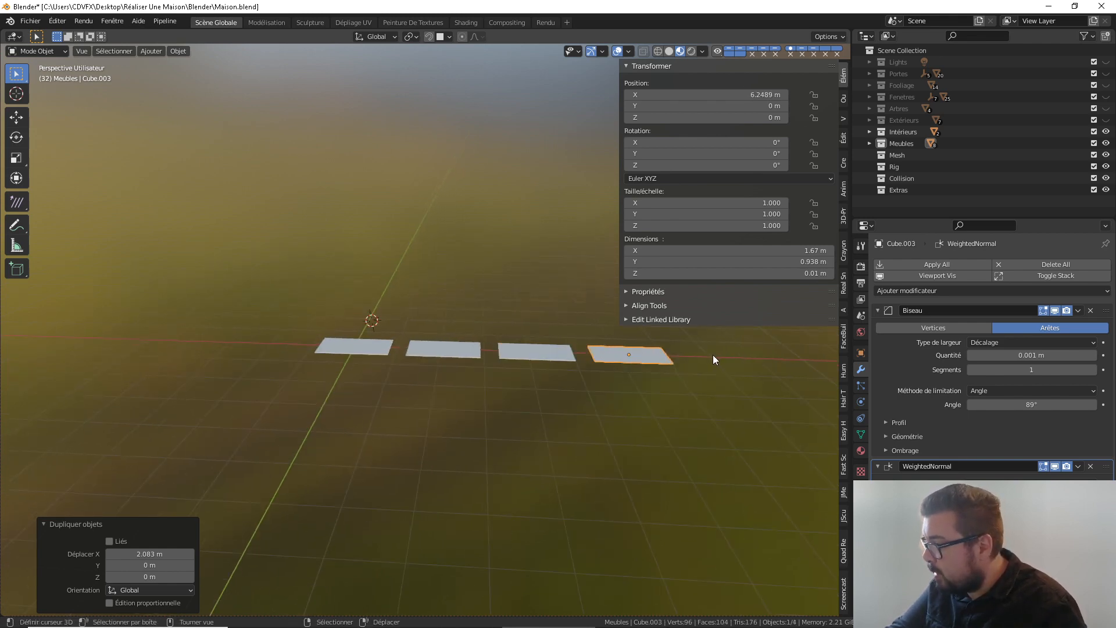
pyautogui.keyDown('shift'); pyautogui.moveTo(712, 355); pyautogui.dragTo(629, 375, button='middle'); pyautogui.keyUp('shift')
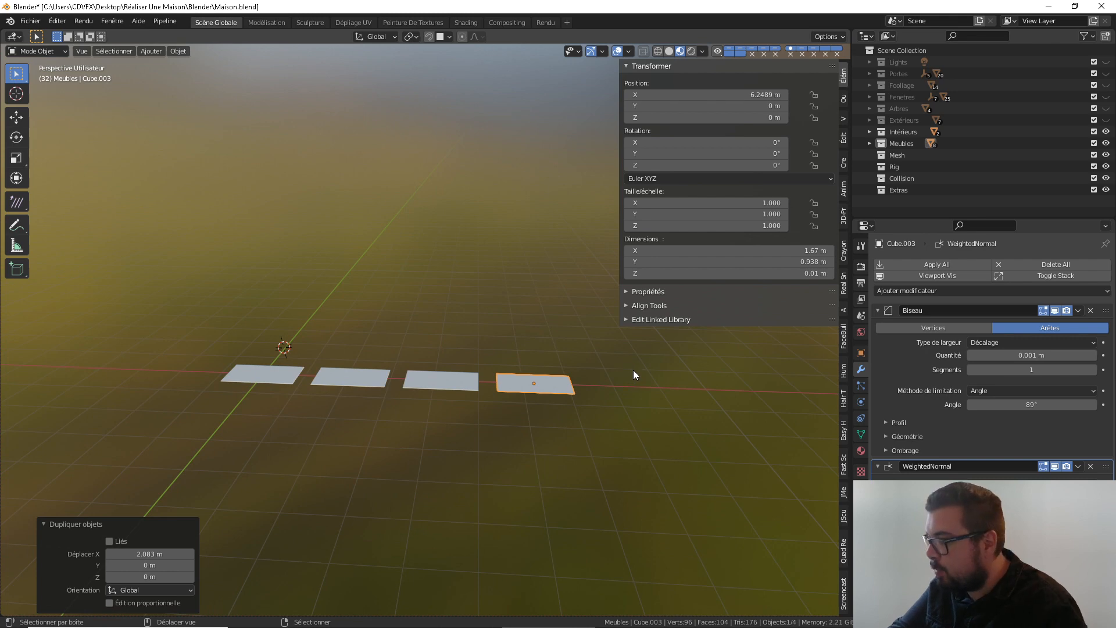
pyautogui.hotkey('shift', 'r')
pyautogui.keyDown('shift'); pyautogui.moveTo(656, 369); pyautogui.dragTo(571, 372, button='middle'); pyautogui.keyUp('shift')
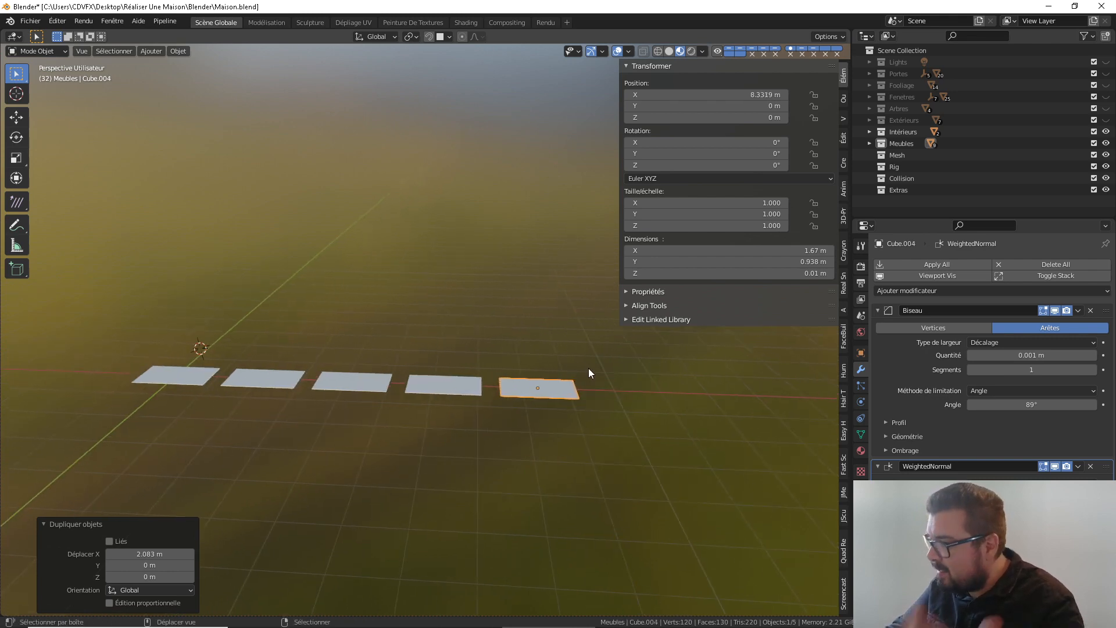
pyautogui.hotkey('shift', 'r')
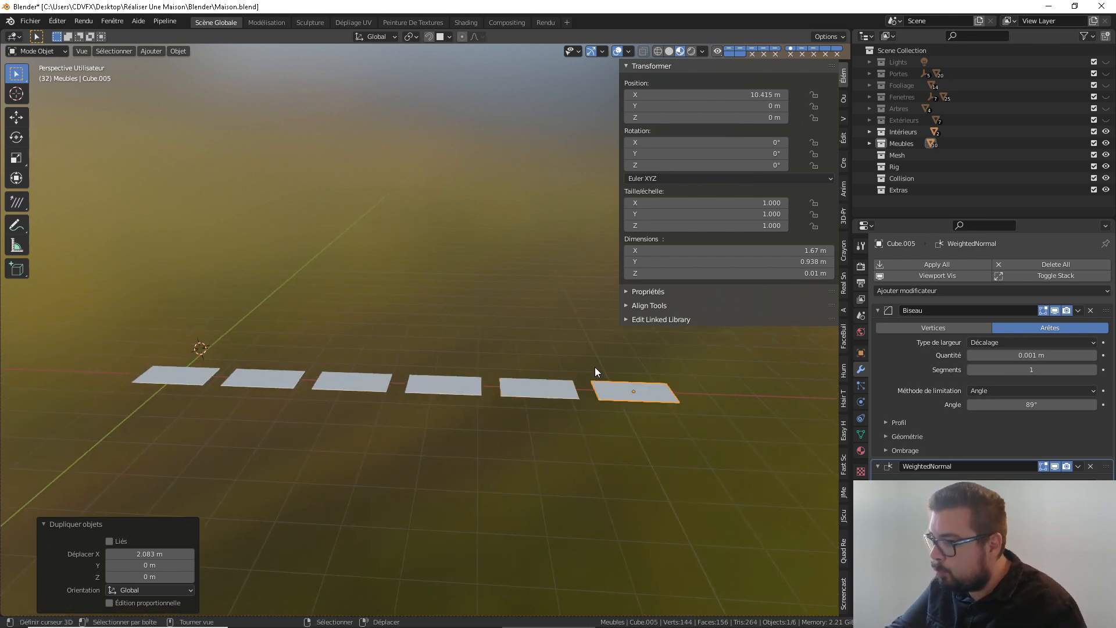
# Create a new material on the first panel in the row and name it M_Tableau
pyautogui.click(202, 381)
pyautogui.click(861, 451)
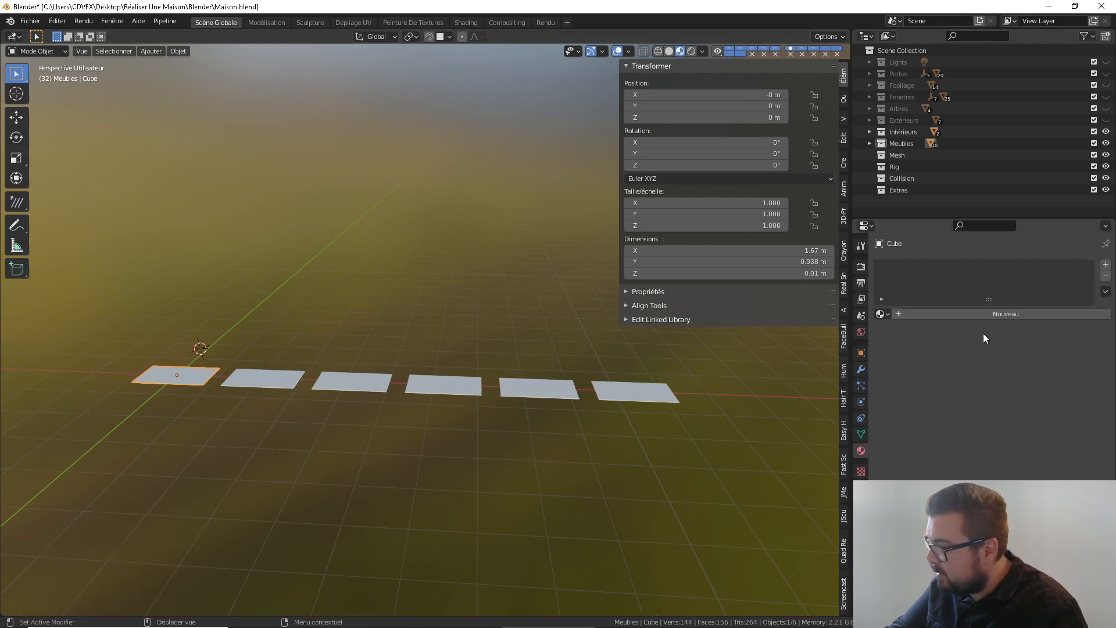
pyautogui.click(947, 313)
pyautogui.doubleClick(939, 312)
pyautogui.write('M')
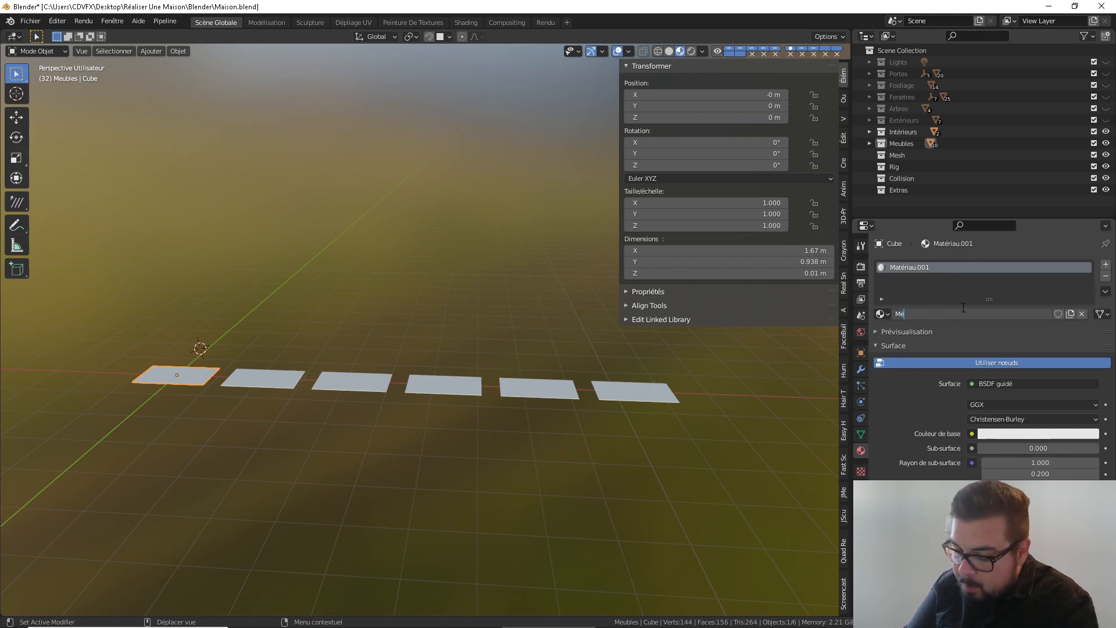
pyautogui.write('èTableau')
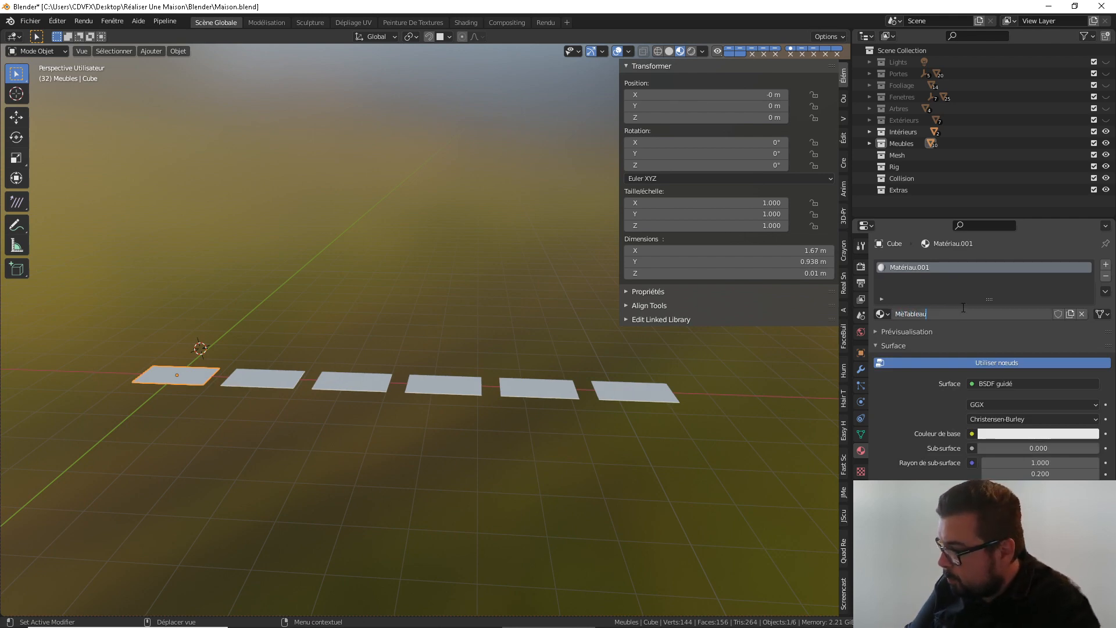
pyautogui.press('BackSpace')
pyautogui.press('BackSpace')
pyautogui.press('BackSpace')
pyautogui.press('BackSpace')
pyautogui.press('BackSpace')
pyautogui.press('BackSpace')
pyautogui.press('BackSpace')
pyautogui.press('BackSpace')
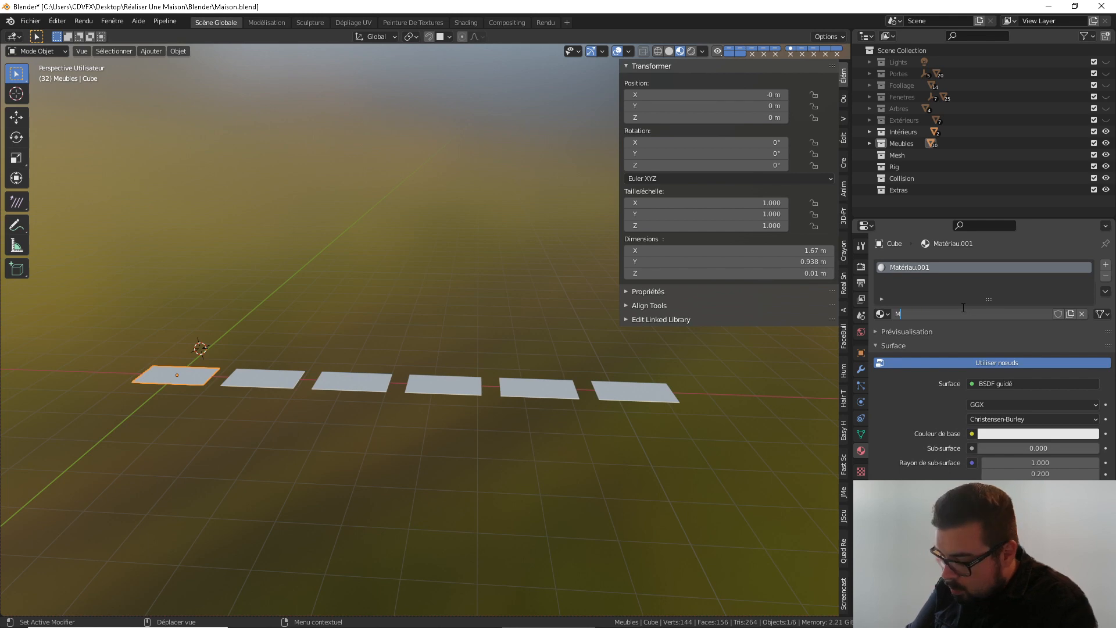
pyautogui.write('_Tableau')
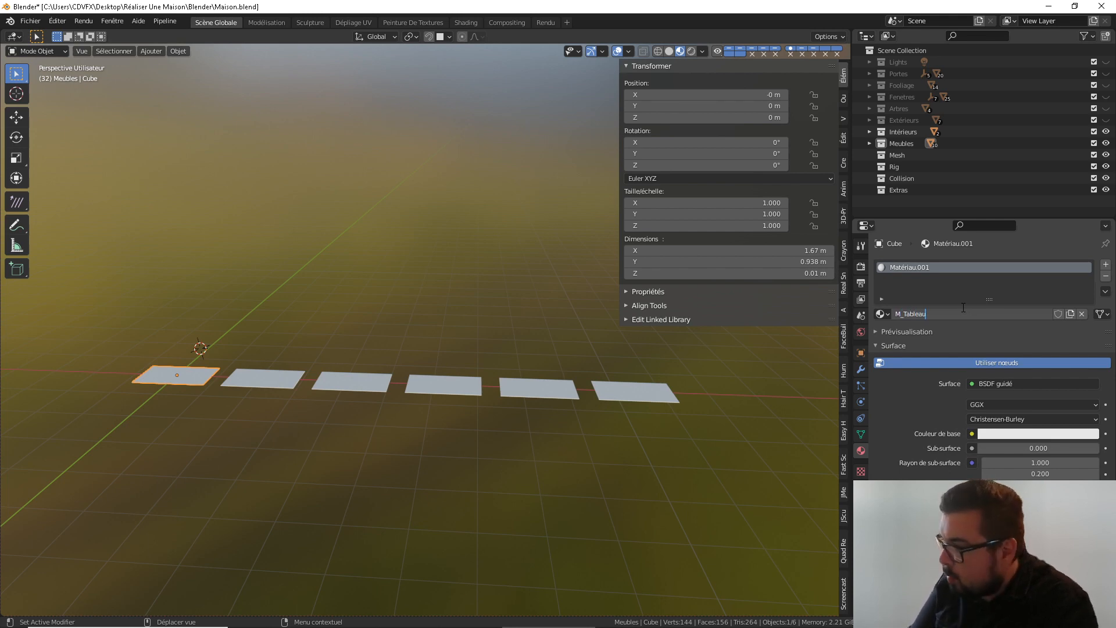
pyautogui.press('Return')
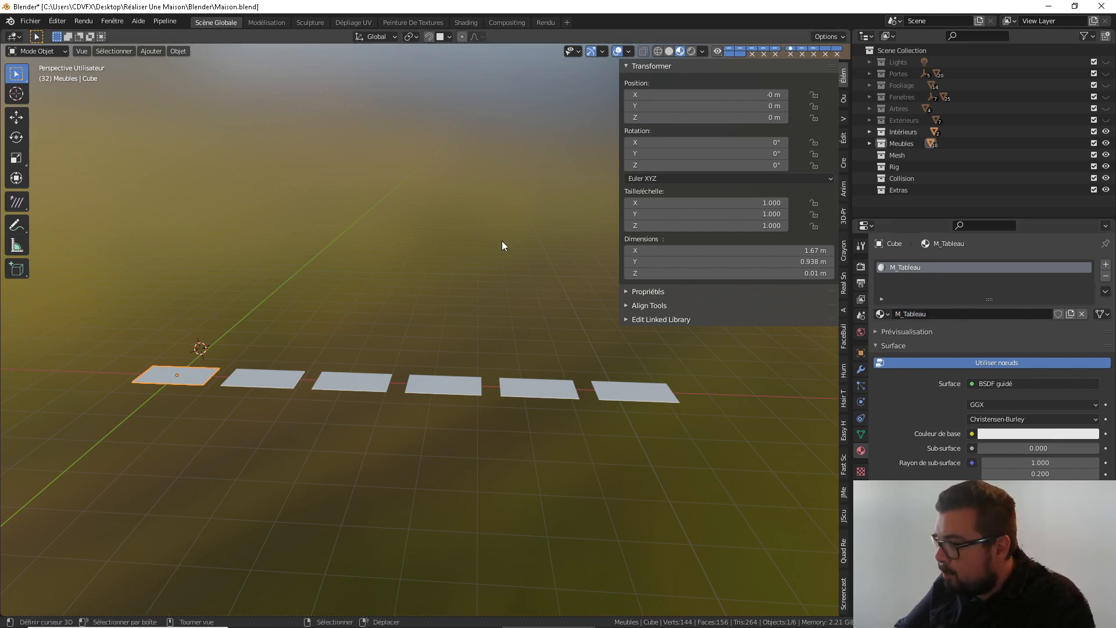
# Assign the existing M_Tableau material to the second panel in the row
pyautogui.click(296, 377)
pyautogui.click(882, 314)
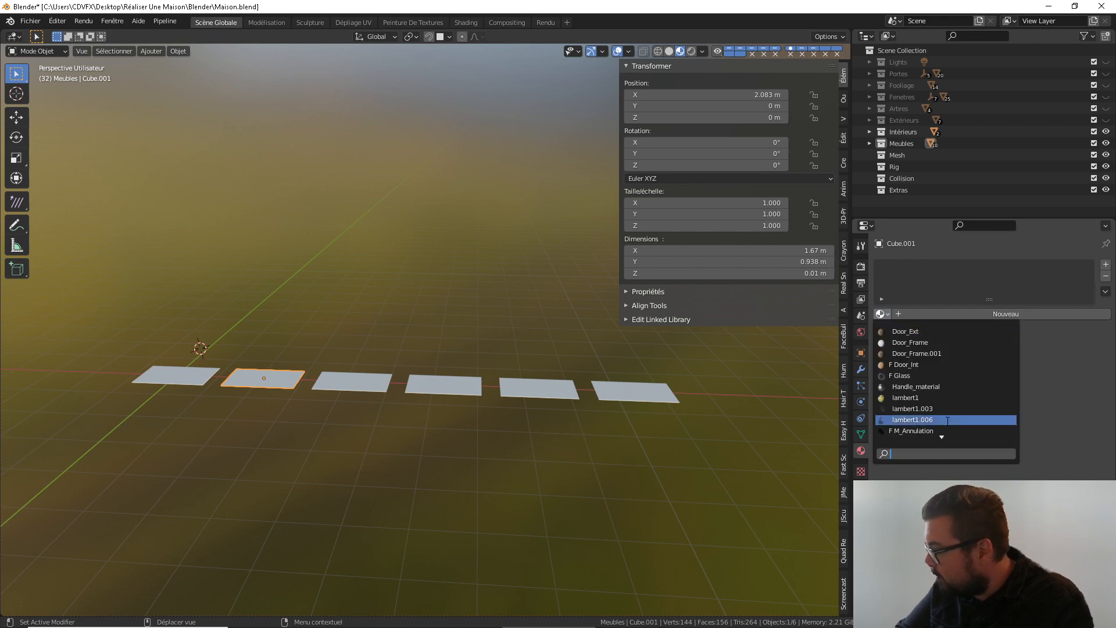
pyautogui.write('ta')
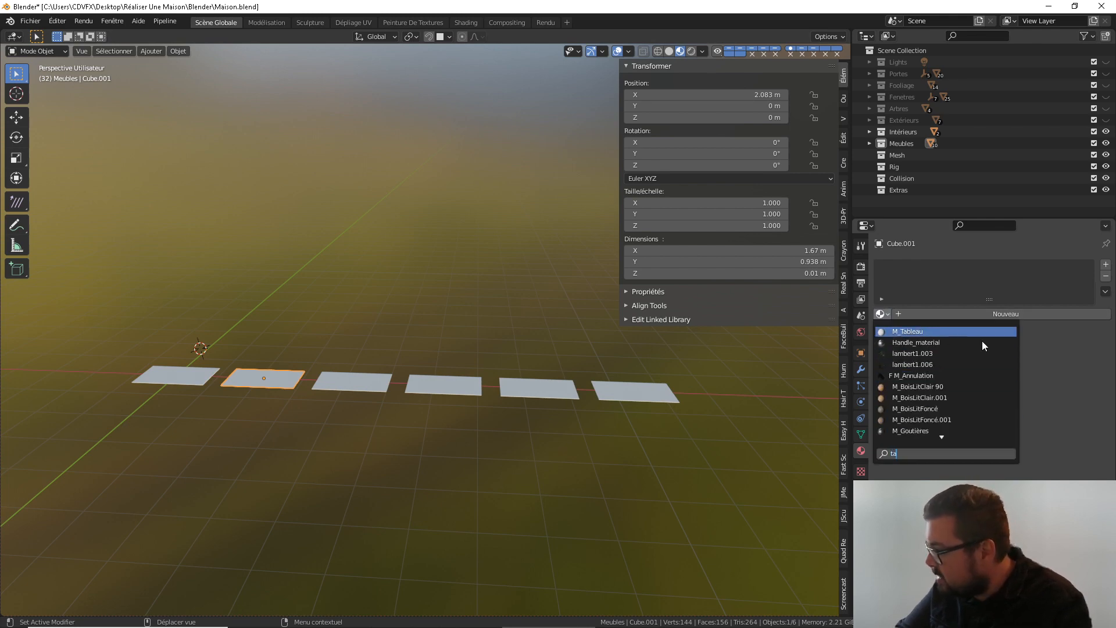
pyautogui.press('Return')
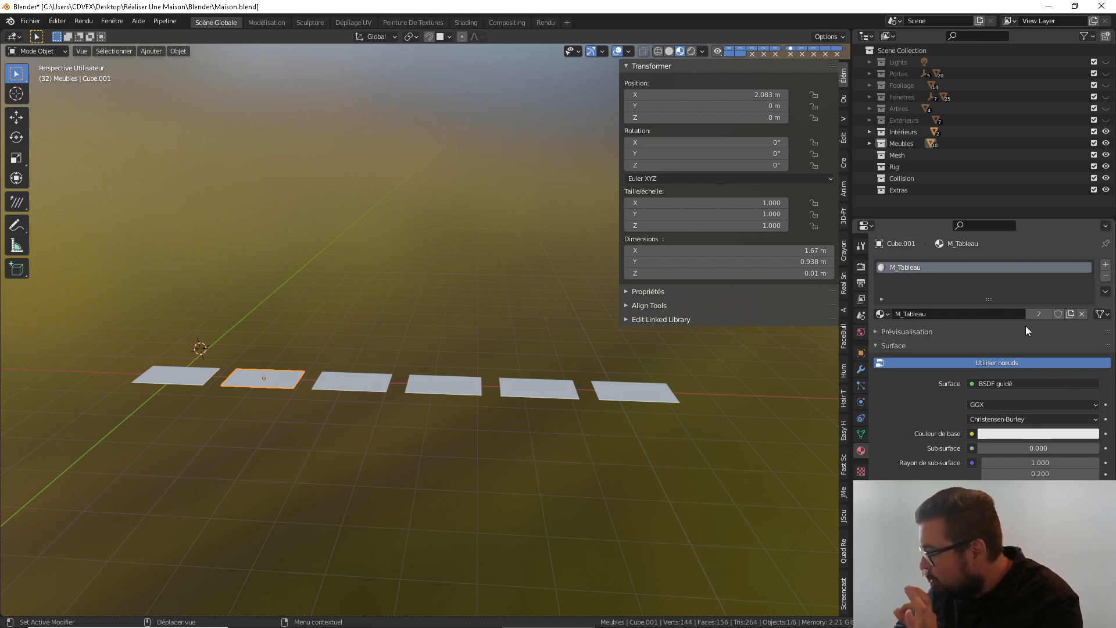
# Select the first panel, switch to the Shading workspace and browse to the Réaliser Une Maison\Textures\Tableau folder on the Desktop
pyautogui.click(209, 371)
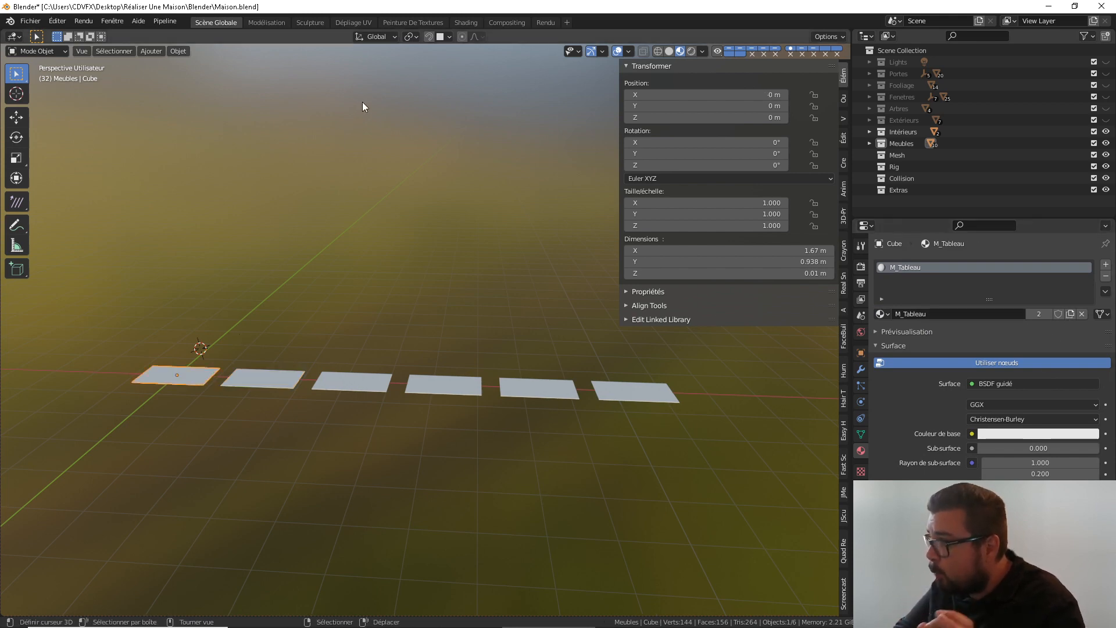
pyautogui.click(467, 22)
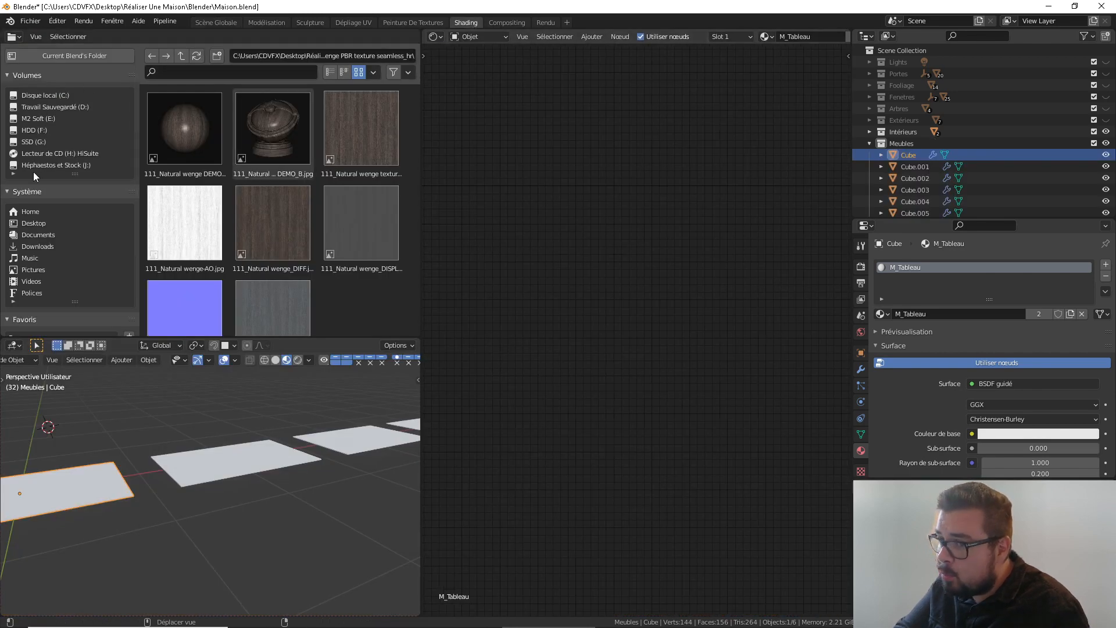
pyautogui.click(35, 225)
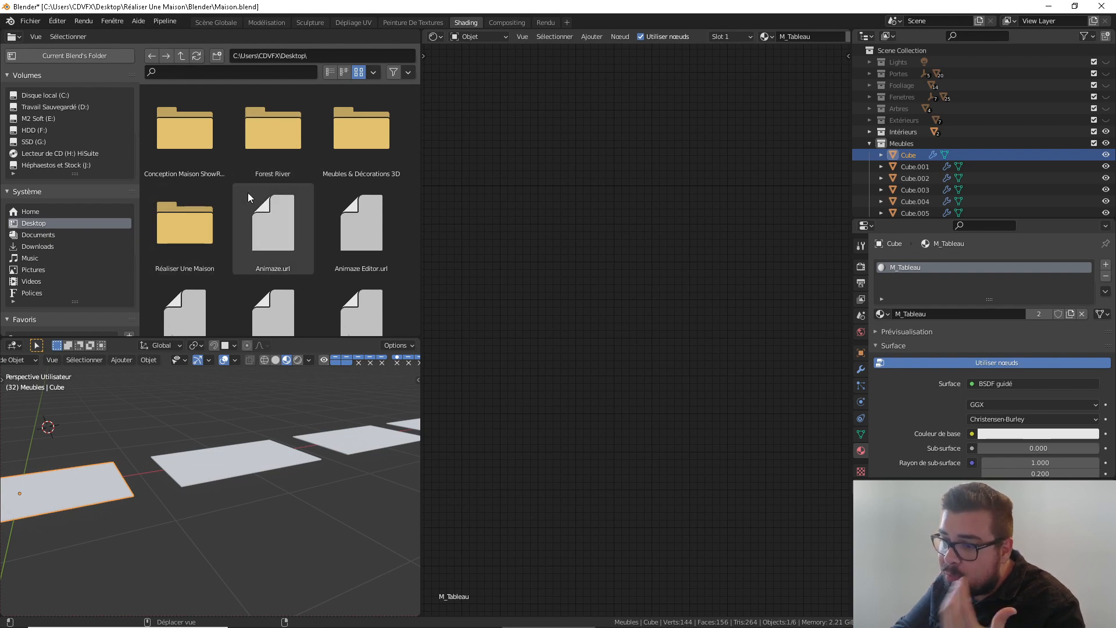
pyautogui.click(203, 218)
pyautogui.doubleClick(204, 215)
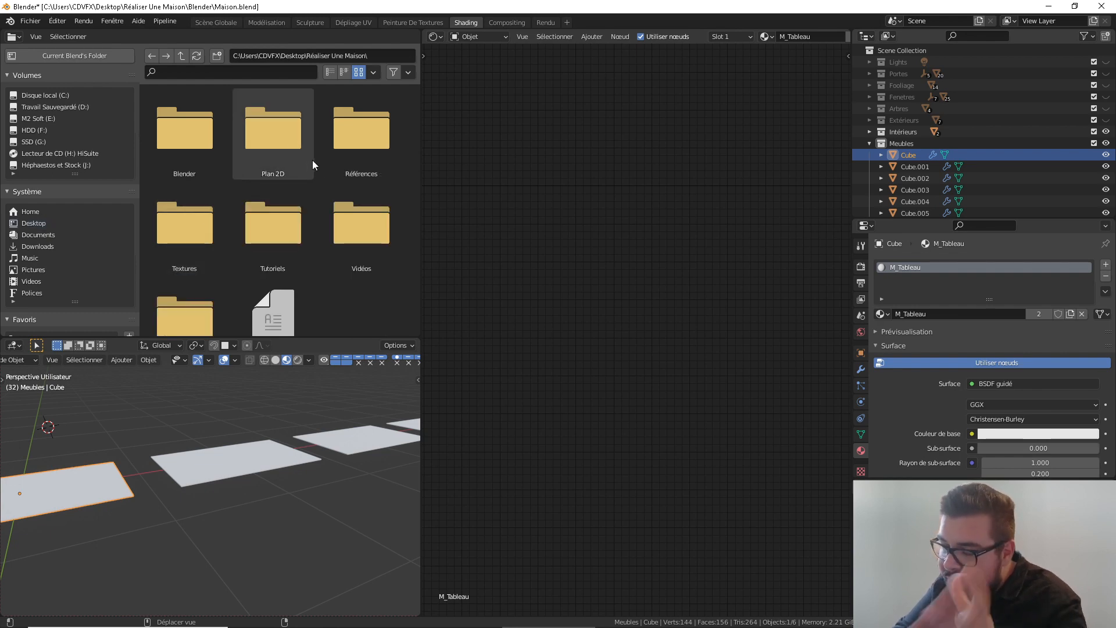
pyautogui.scroll(-2, 223, 175)
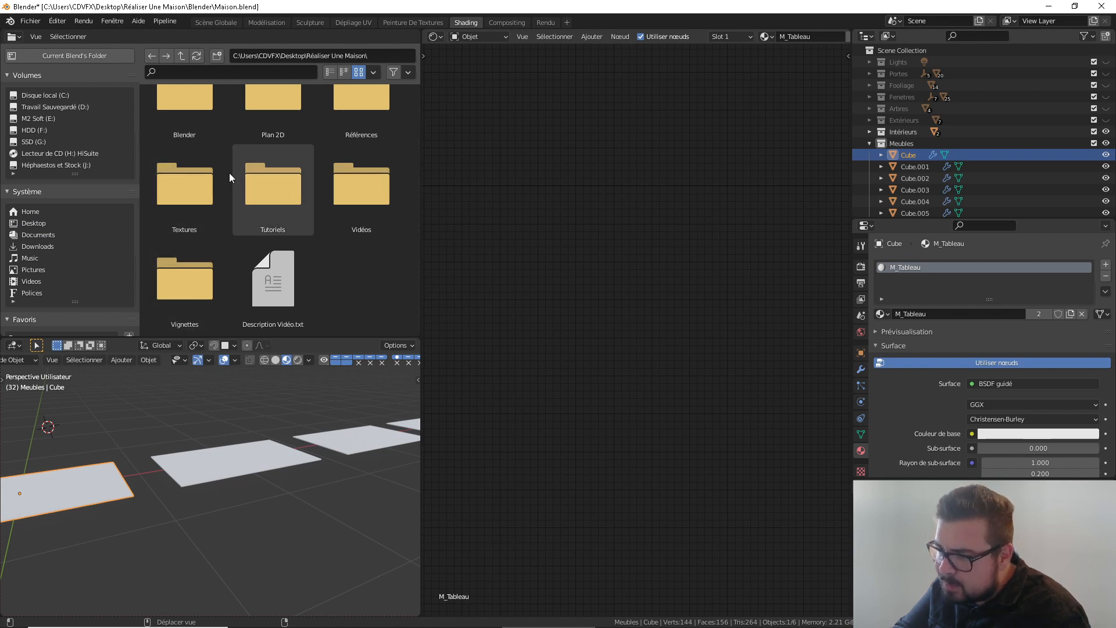
pyautogui.doubleClick(194, 194)
pyautogui.scroll(-5, 321, 154)
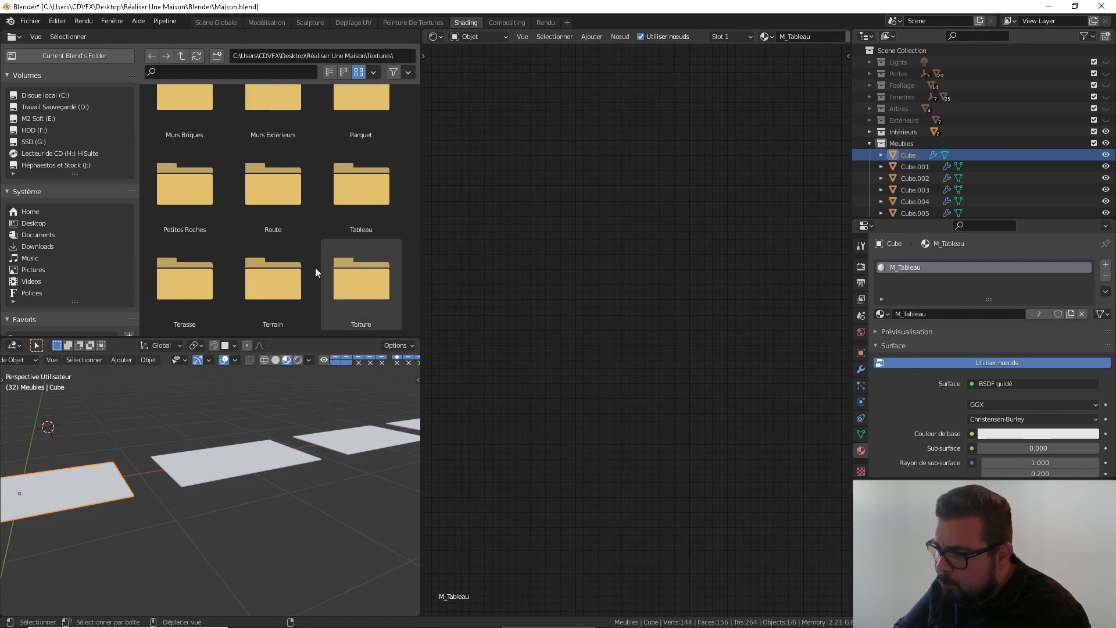
pyautogui.doubleClick(378, 216)
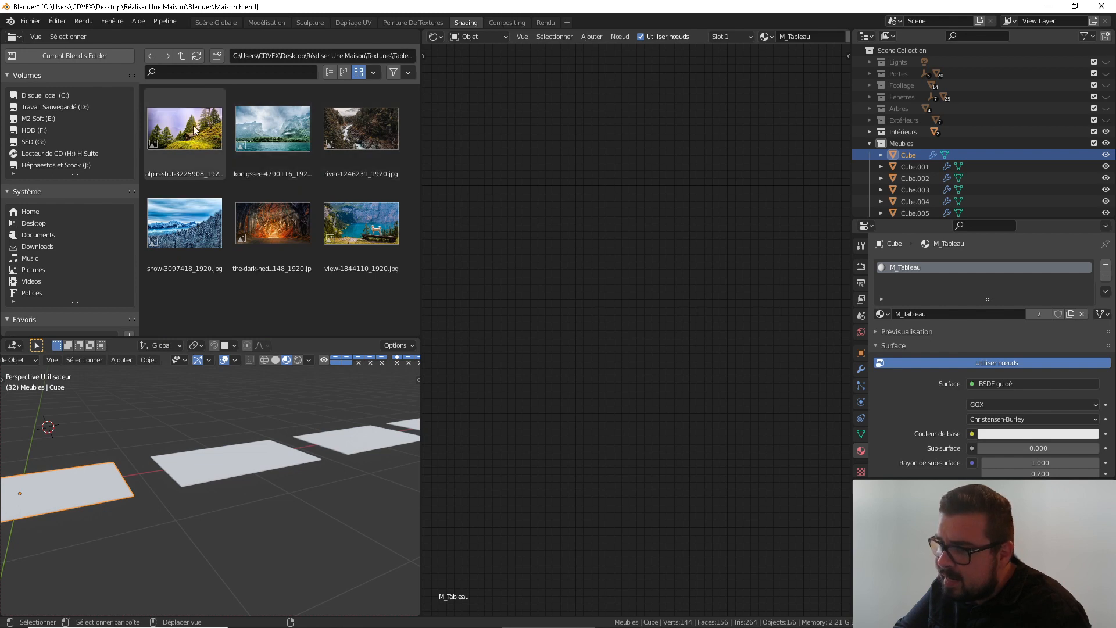
# Add the alpine-hut-3225908_1920.jpg image to the M_Tableau node tree and connect its colour to the Principled BSDF base colour
pyautogui.moveTo(185, 128); pyautogui.dragTo(704, 170)
pyautogui.moveTo(703, 171); pyautogui.dragTo(419, 223, button='middle')
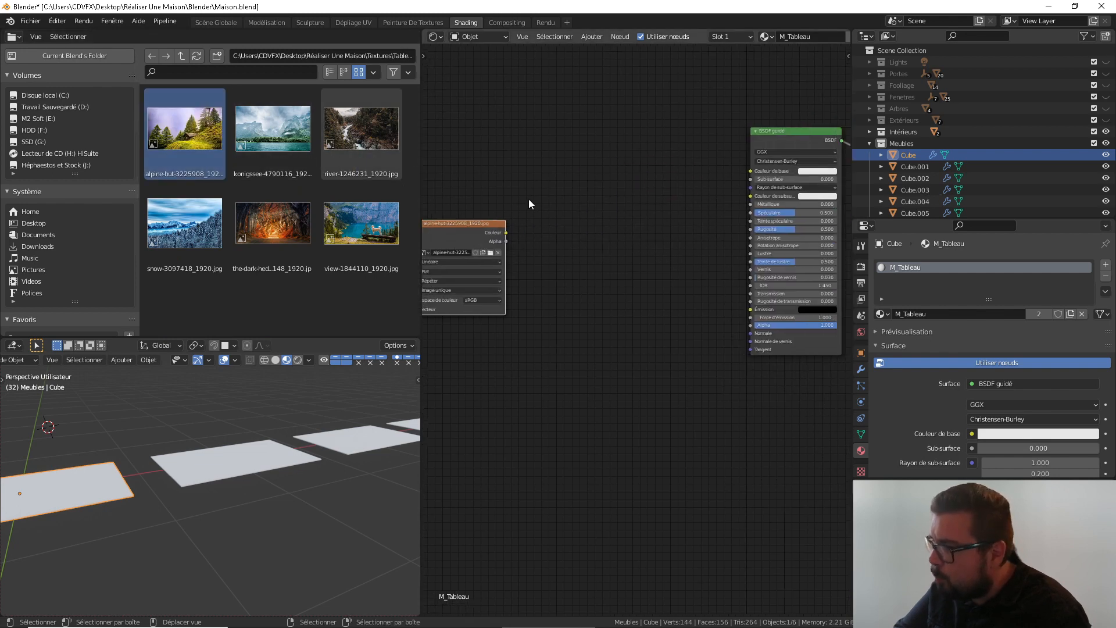
pyautogui.scroll(1, 509, 215)
pyautogui.moveTo(495, 225); pyautogui.dragTo(759, 157)
pyautogui.moveTo(459, 214); pyautogui.dragTo(510, 135)
# Insert an Ambient Occlusion node between the alpine hut image texture and the Principled BSDF base colour
pyautogui.hotkey('shift', 'a')
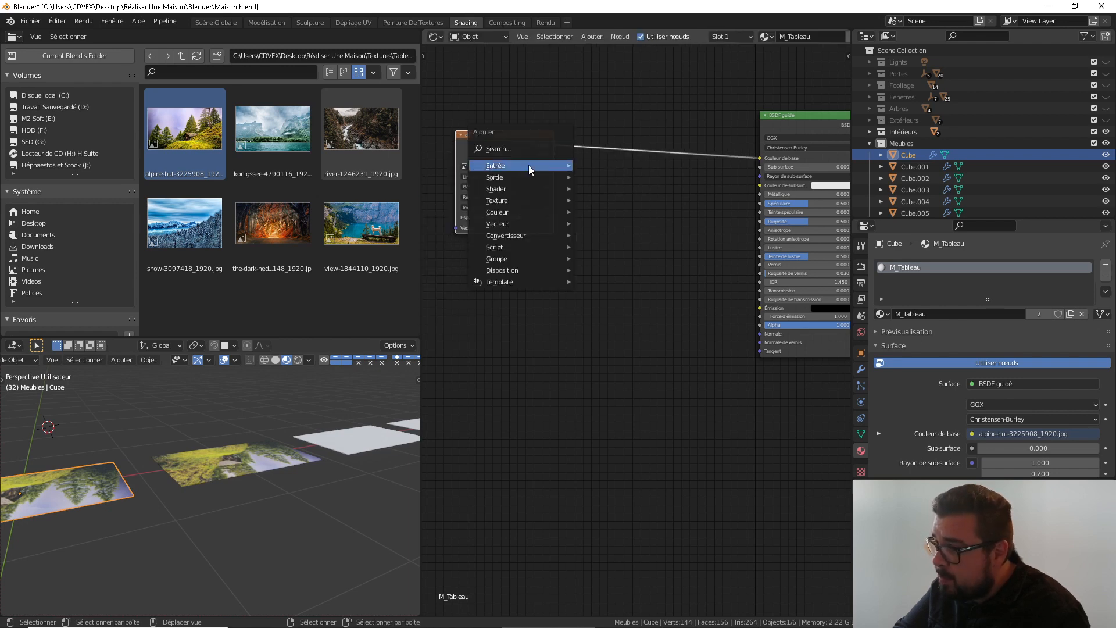
pyautogui.moveTo(528, 165)
pyautogui.click(617, 181)
pyautogui.click(673, 107)
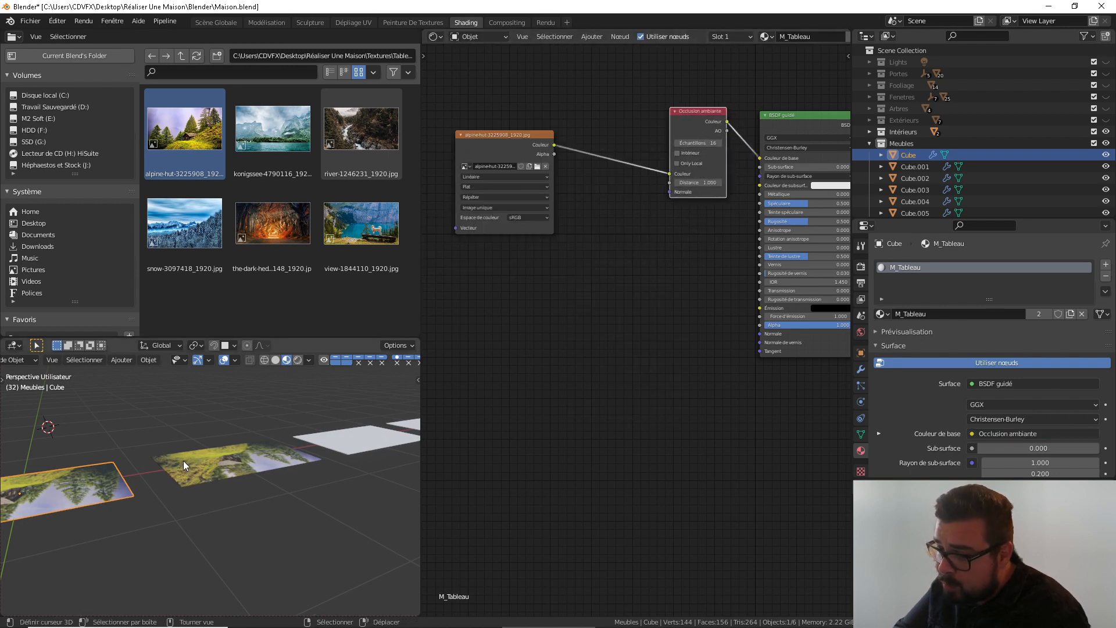
pyautogui.moveTo(263, 406); pyautogui.dragTo(172, 459, button='middle')
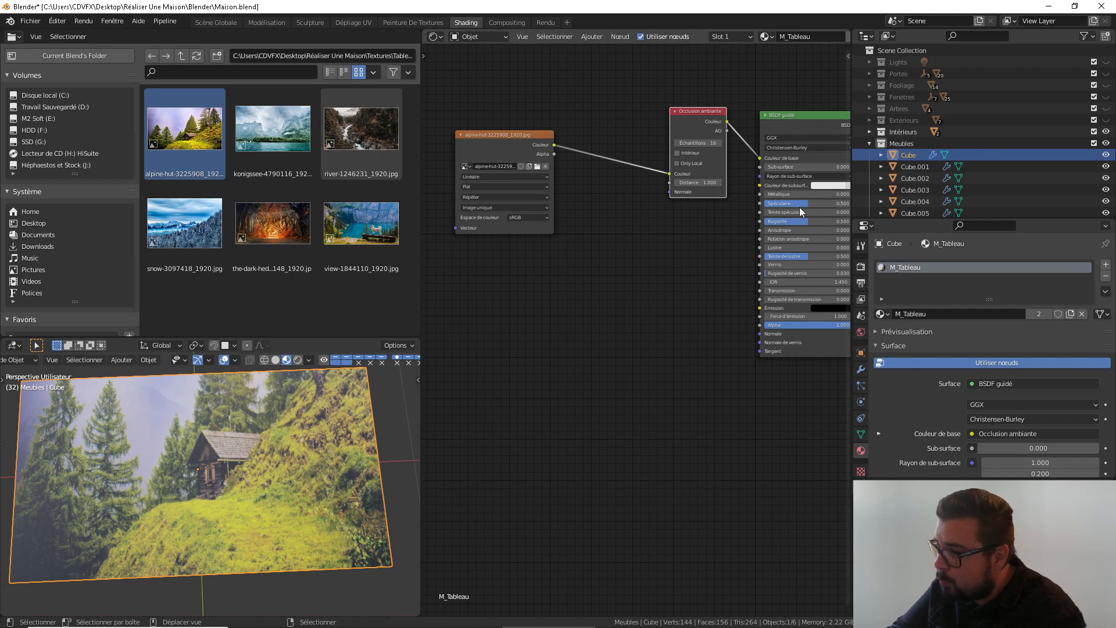
# Set the Principled BSDF specular to 0 and its roughness to 0.8
pyautogui.moveTo(800, 207); pyautogui.dragTo(695, 222, button='middle')
pyautogui.moveTo(699, 220); pyautogui.dragTo(662, 218)
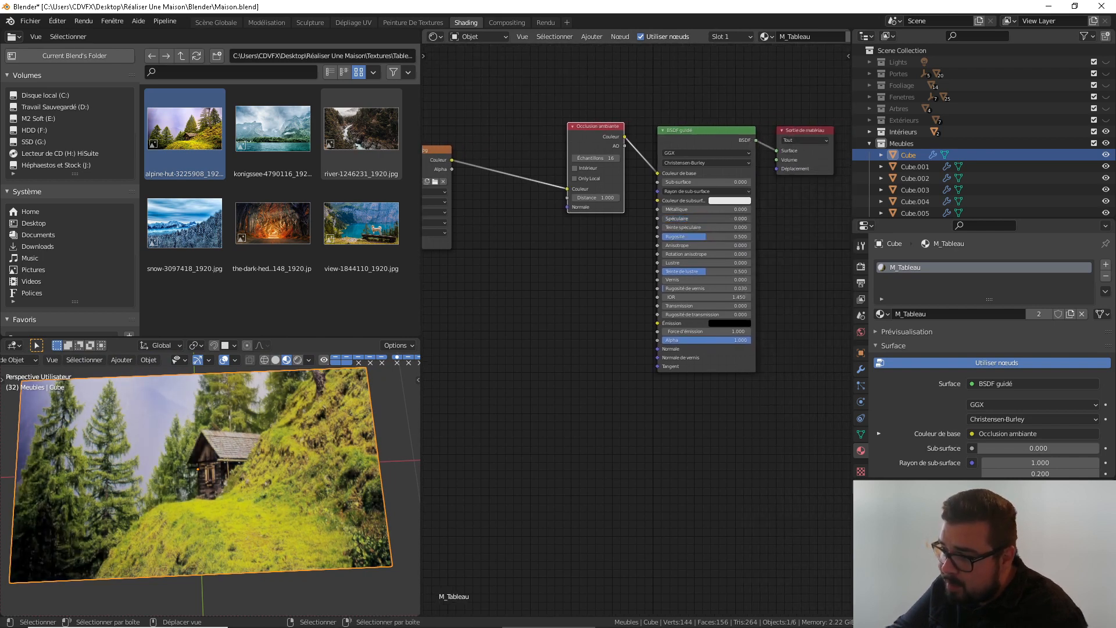
pyautogui.click(684, 236)
pyautogui.write('0.8')
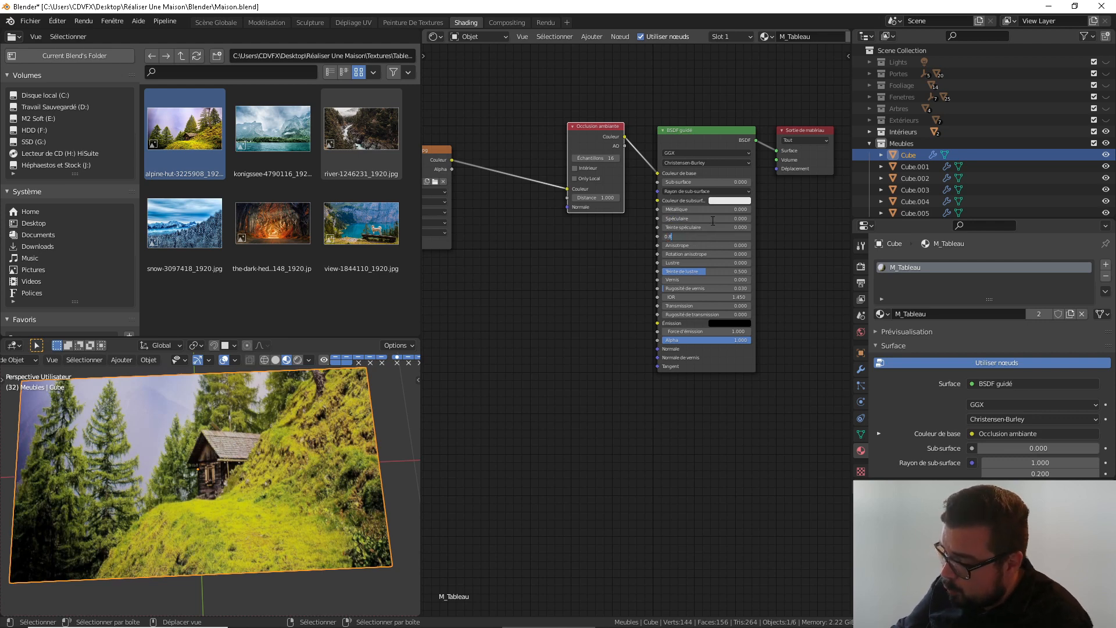
pyautogui.press('Return')
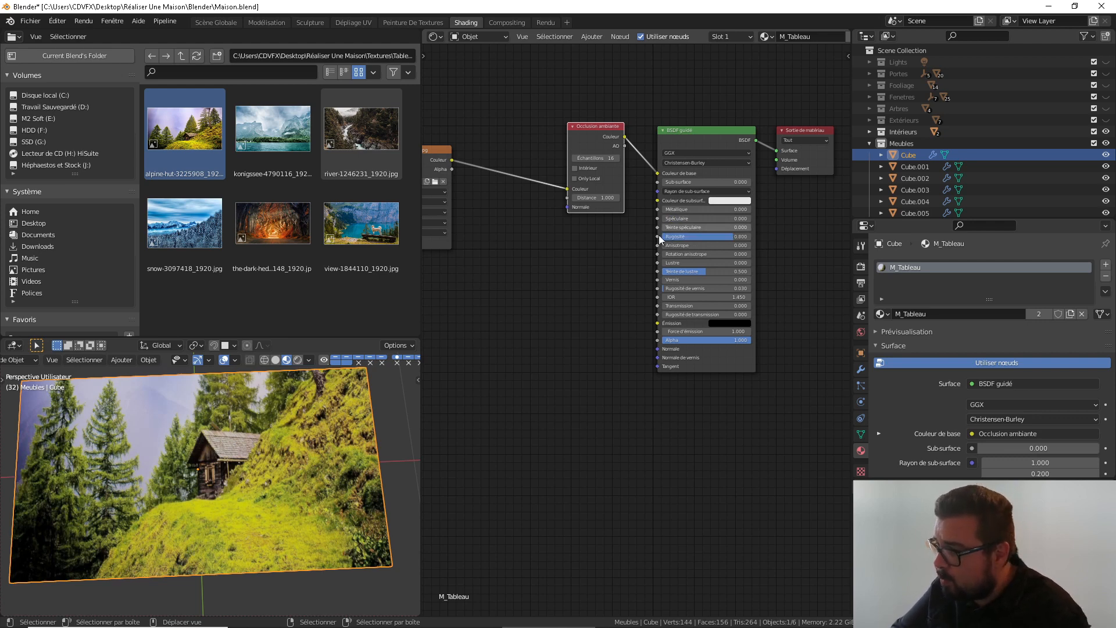
# Set the Principled BSDF specular of M_Tableau to 0.25
pyautogui.moveTo(565, 281); pyautogui.dragTo(622, 264, button='middle')
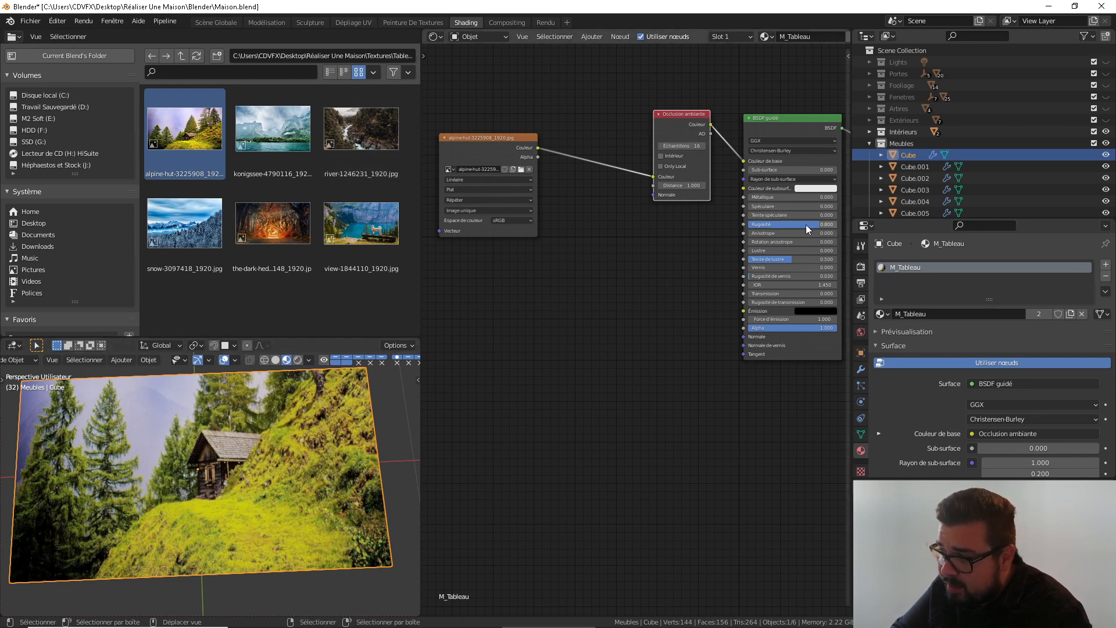
pyautogui.moveTo(350, 427); pyautogui.dragTo(304, 435, button='middle')
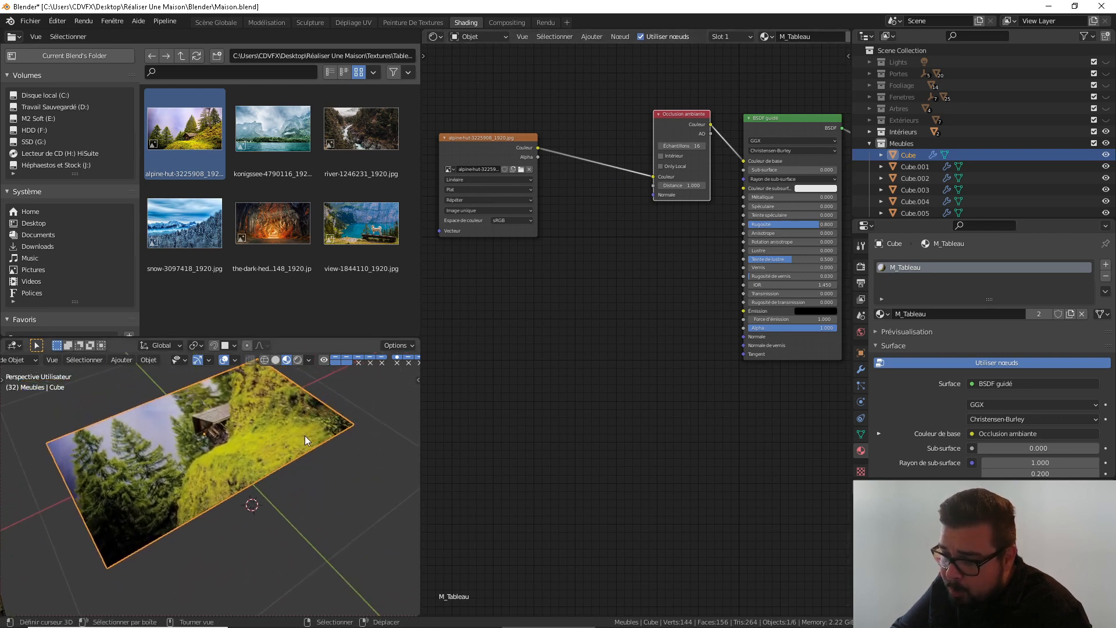
pyautogui.moveTo(766, 207); pyautogui.dragTo(775, 207)
pyautogui.click(768, 207)
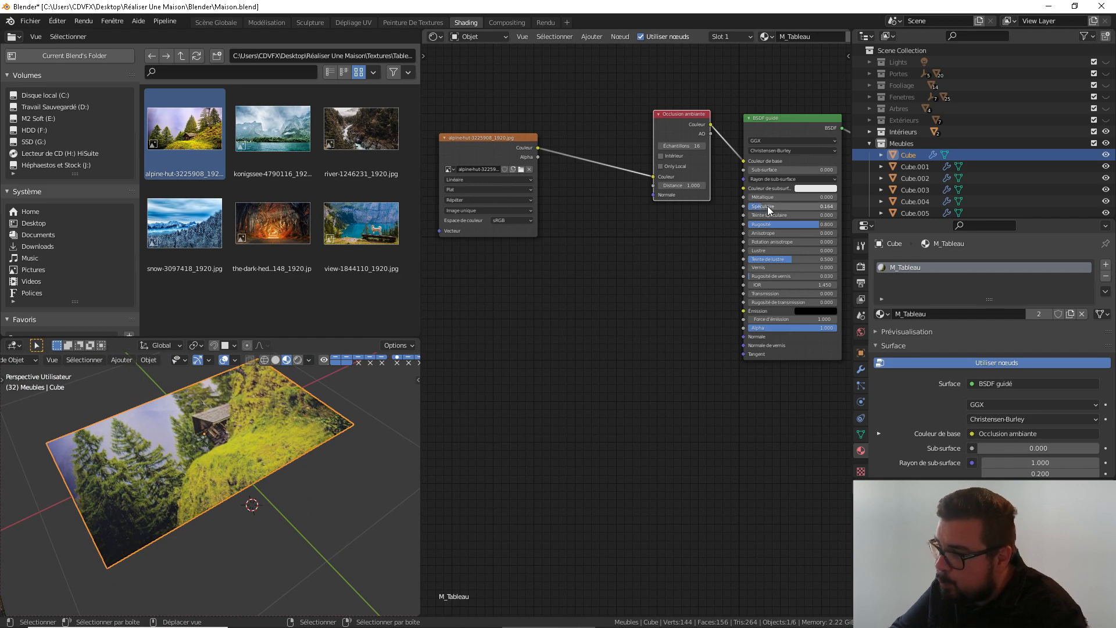
pyautogui.write('0.25')
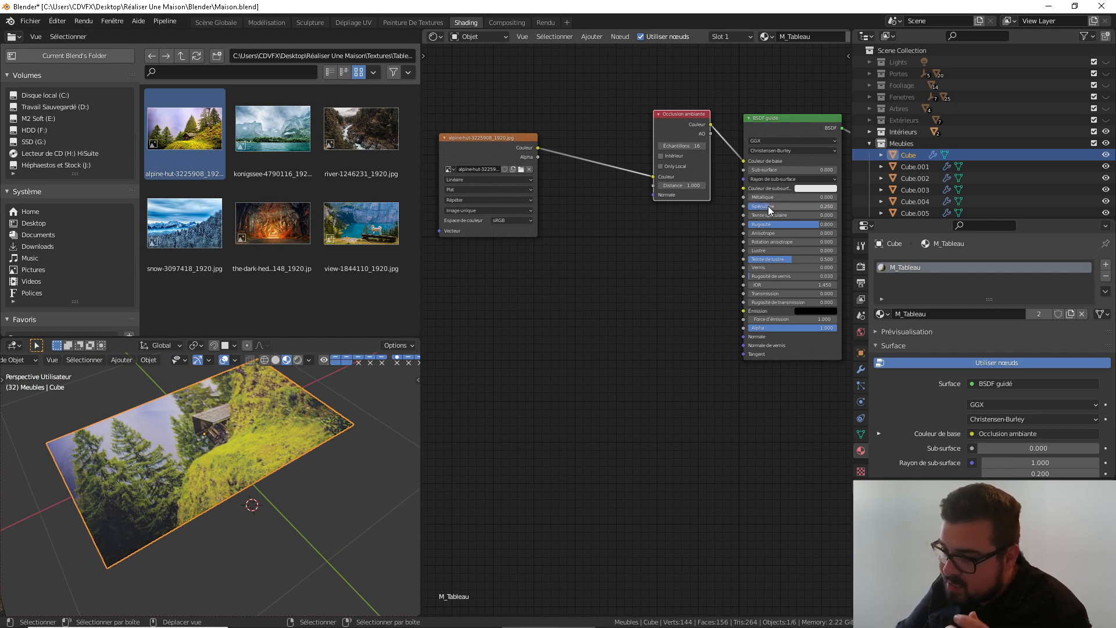
pyautogui.press('Return')
# Give the second panel its own copy of M_Tableau and replace its image texture with konigssee-4790116_1920.jpg, connected to the Ambient Occlusion colour
pyautogui.moveTo(212, 454); pyautogui.dragTo(186, 452, button='middle')
pyautogui.scroll(-5, 134, 479)
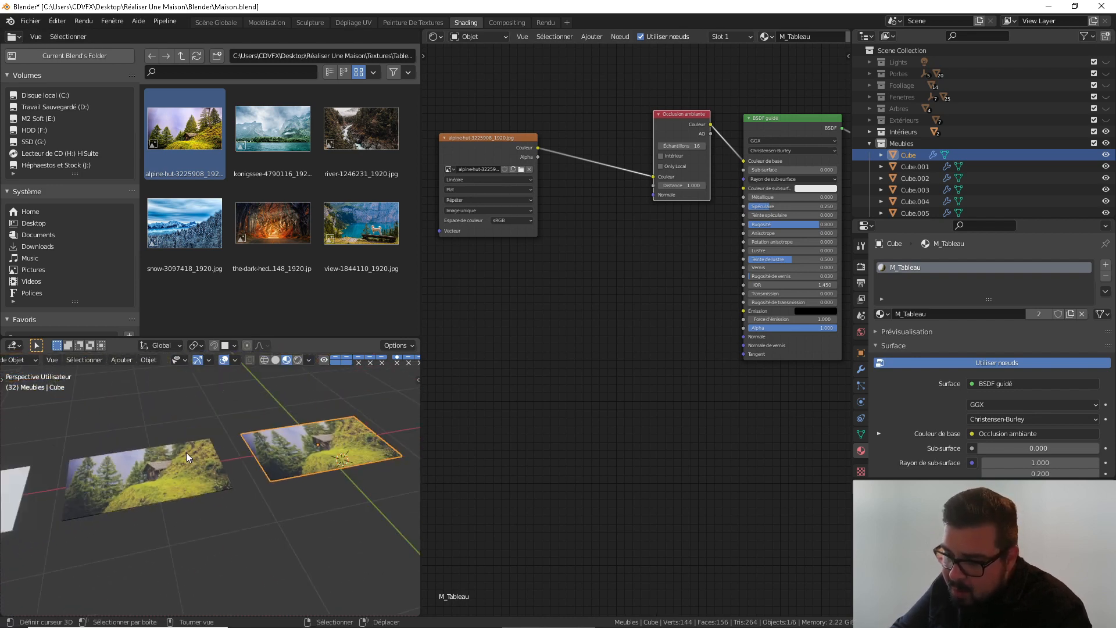
pyautogui.click(143, 461)
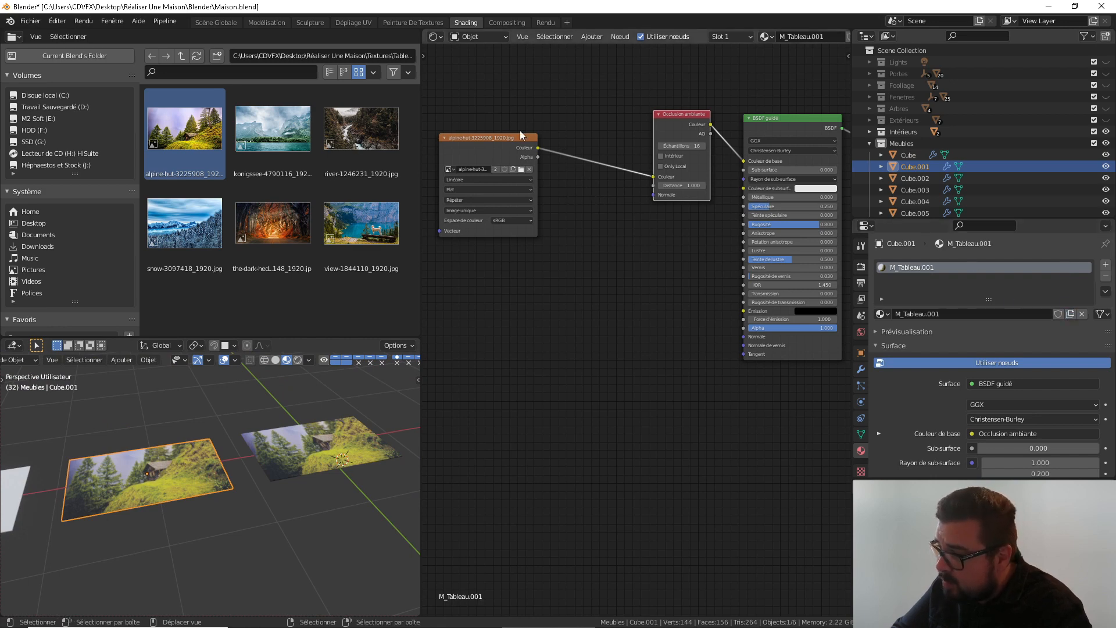
pyautogui.click(496, 138)
pyautogui.press('x')
pyautogui.click(277, 141)
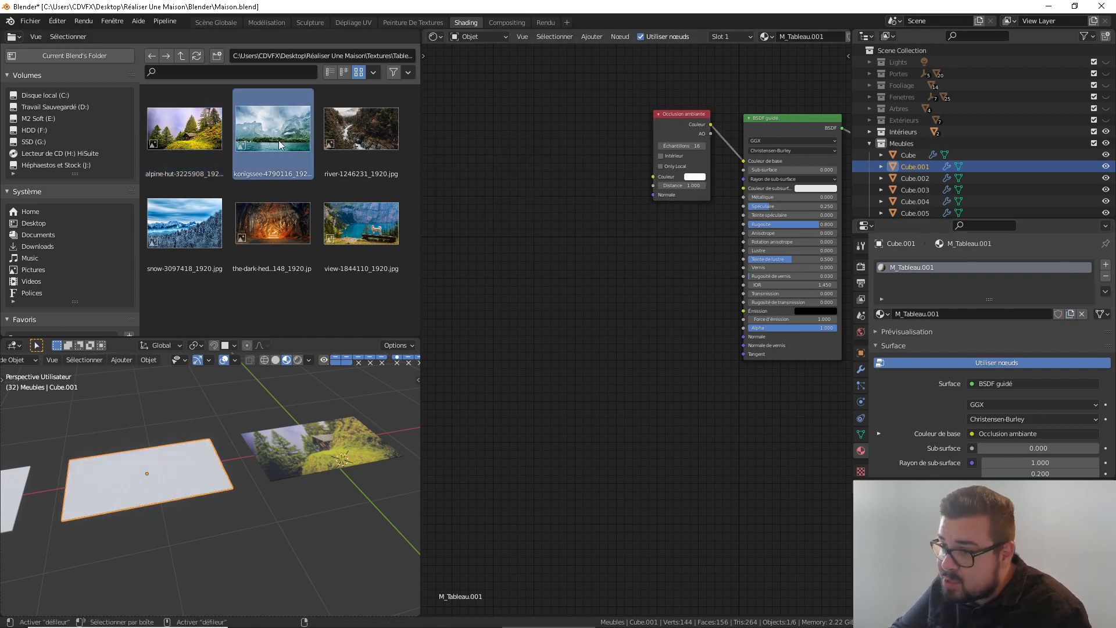
pyautogui.moveTo(278, 141); pyautogui.dragTo(653, 177)
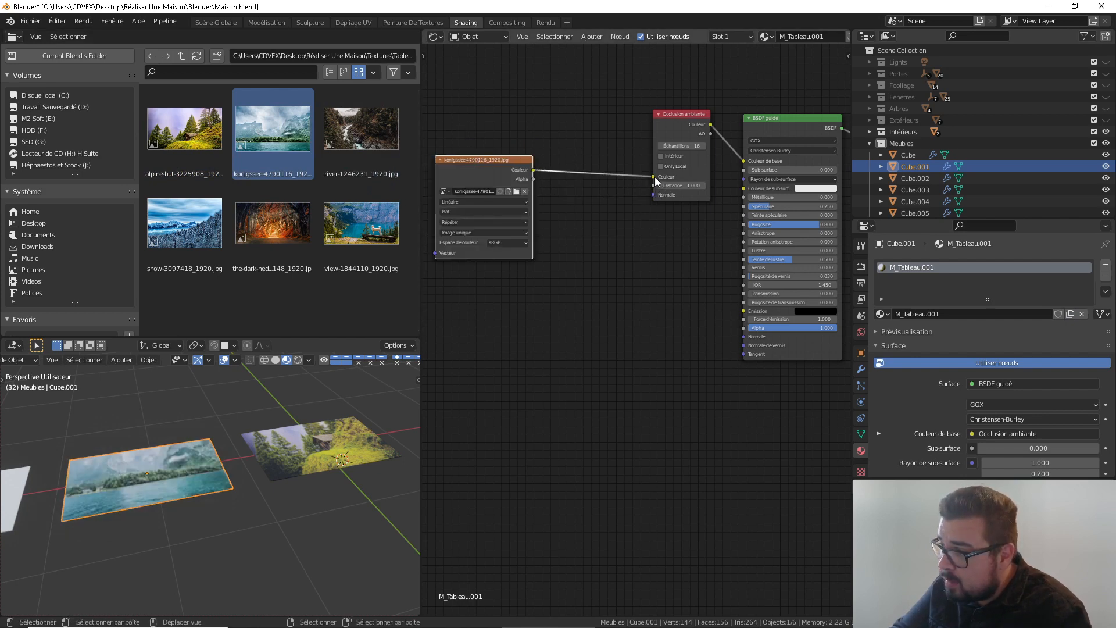
# Assign the M_Tableau material to the third panel in the row
pyautogui.moveTo(117, 465); pyautogui.dragTo(265, 458, button='middle')
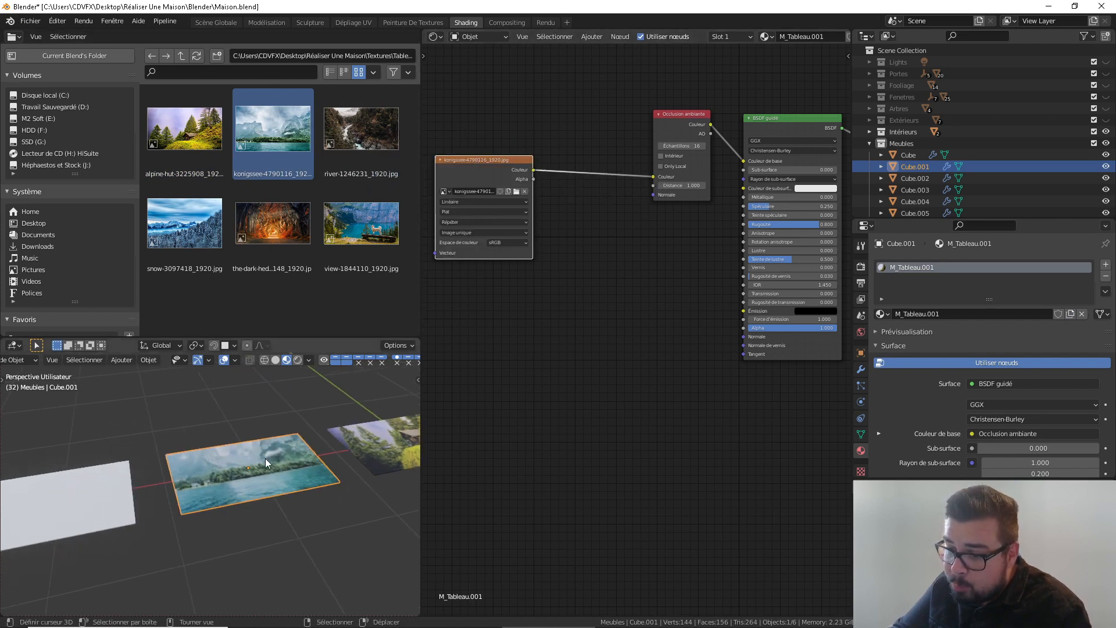
pyautogui.click(98, 477)
pyautogui.click(881, 315)
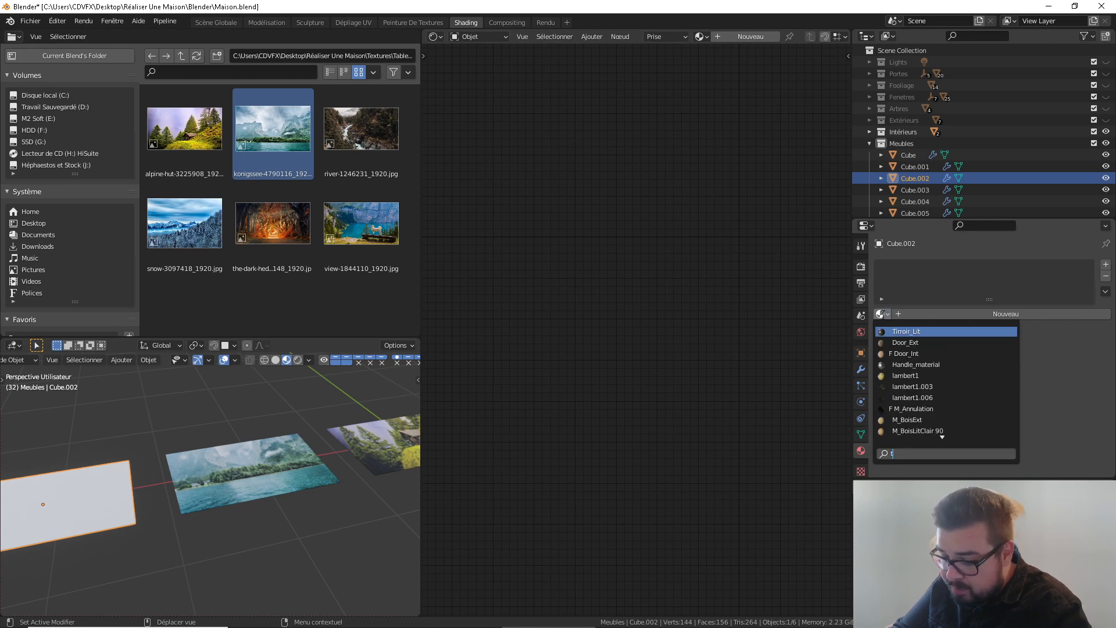
pyautogui.write('tab')
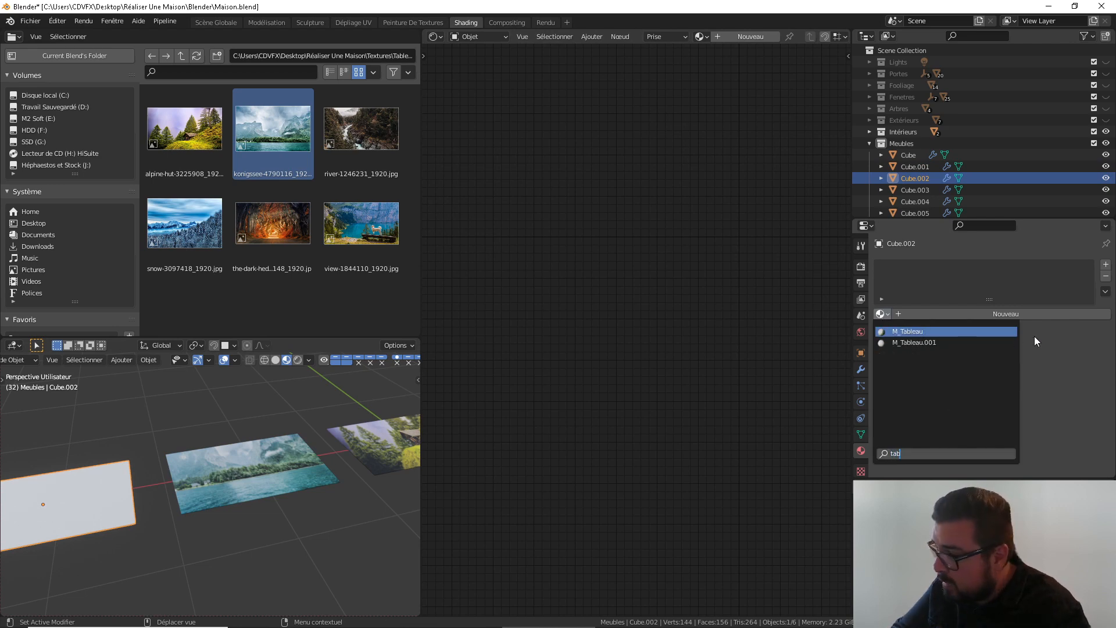
pyautogui.press('Return')
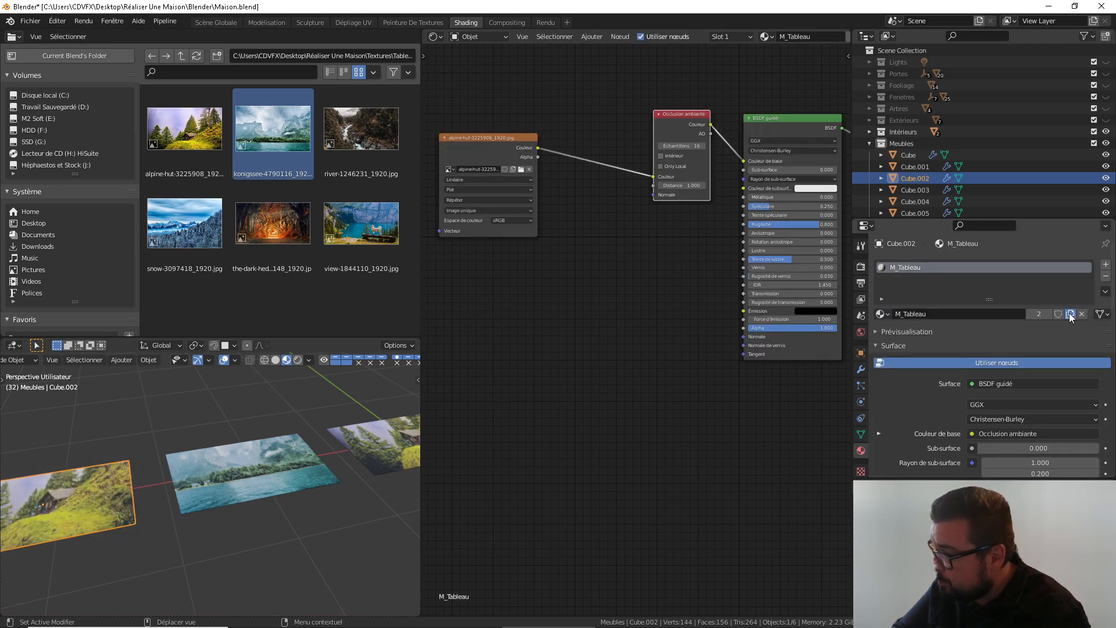
# Make the third panel's material an independent copy and replace its image texture with river-1246231_1920.jpg, feeding the Ambient Occlusion colour
pyautogui.click(508, 138)
pyautogui.press('x')
pyautogui.moveTo(369, 133); pyautogui.dragTo(661, 185)
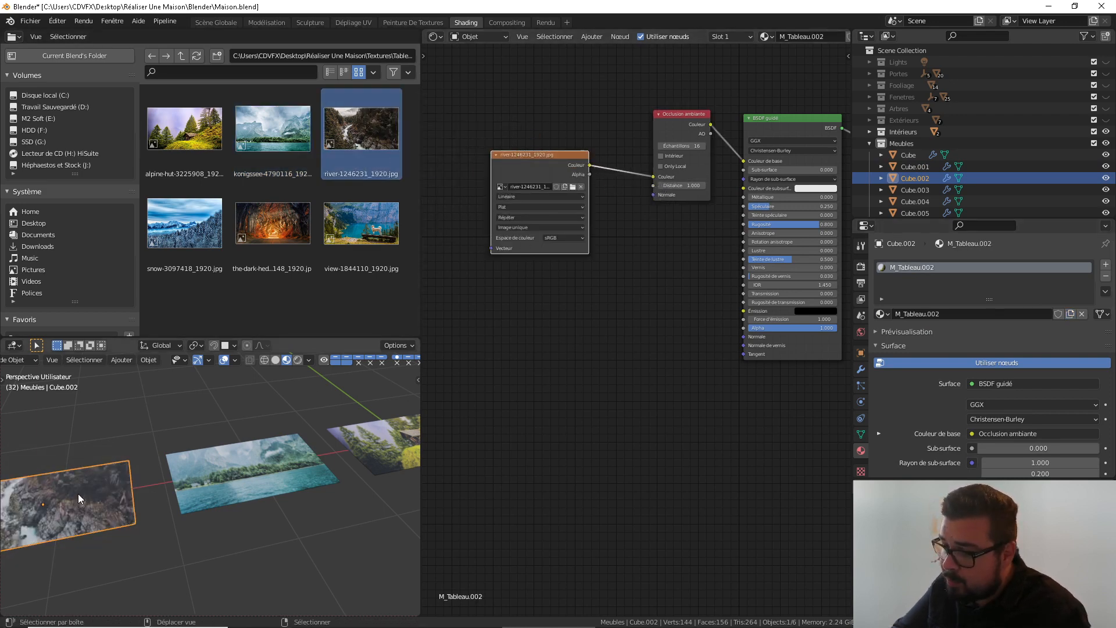
# Assign the M_Tableau material to the fourth panel in the row
pyautogui.keyDown('shift'); pyautogui.moveTo(78, 493); pyautogui.dragTo(102, 491, button='middle'); pyautogui.keyUp('shift')
pyautogui.click(102, 491)
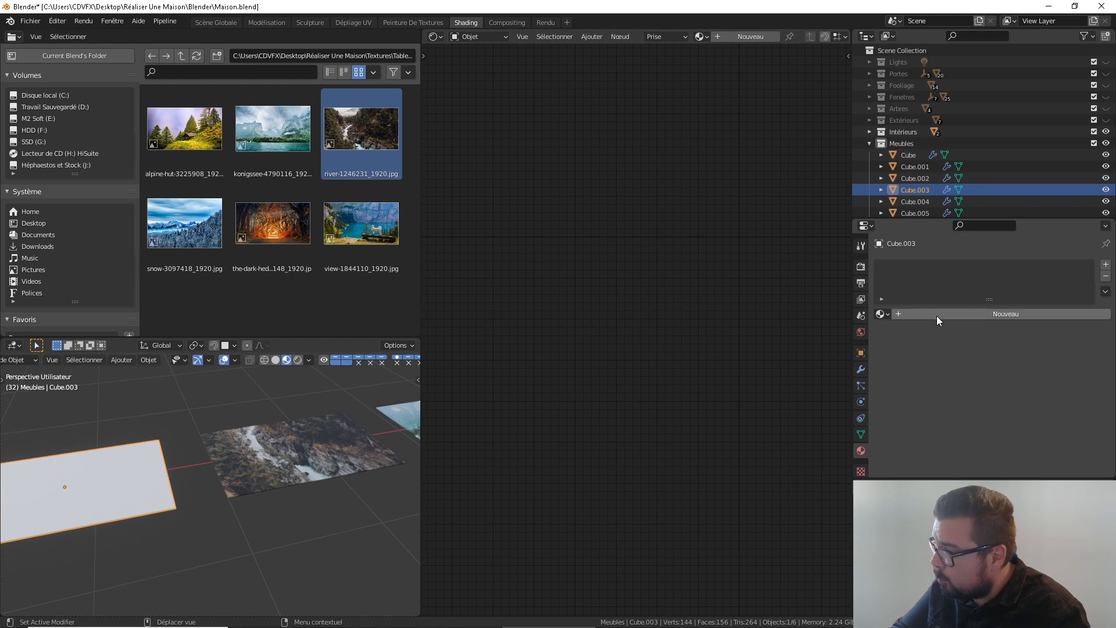
pyautogui.click(883, 313)
pyautogui.write('tab')
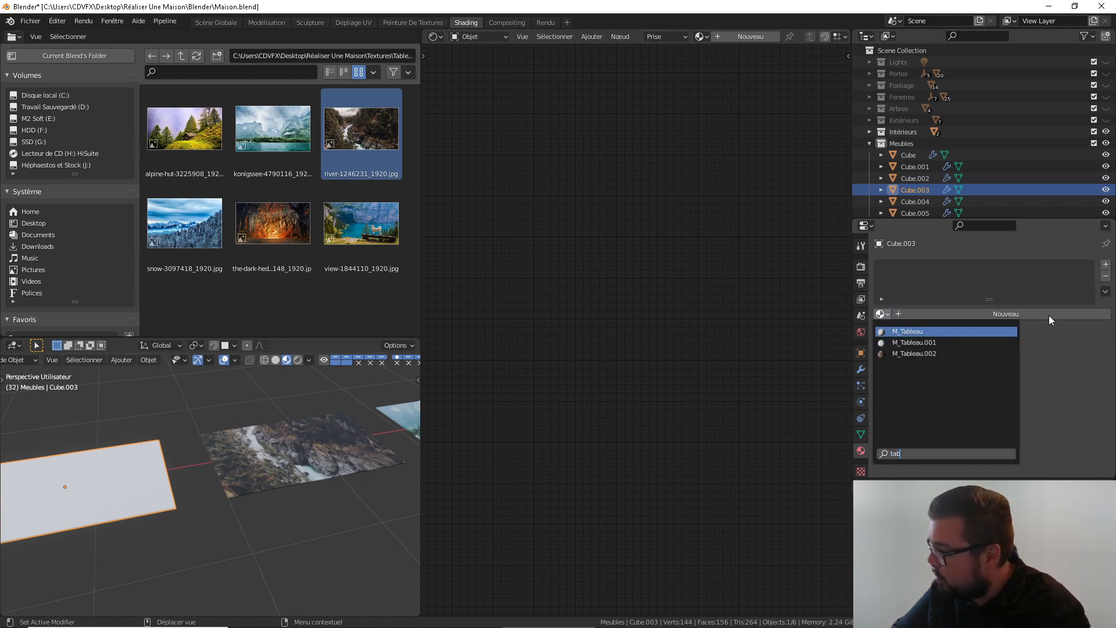
pyautogui.press('Return')
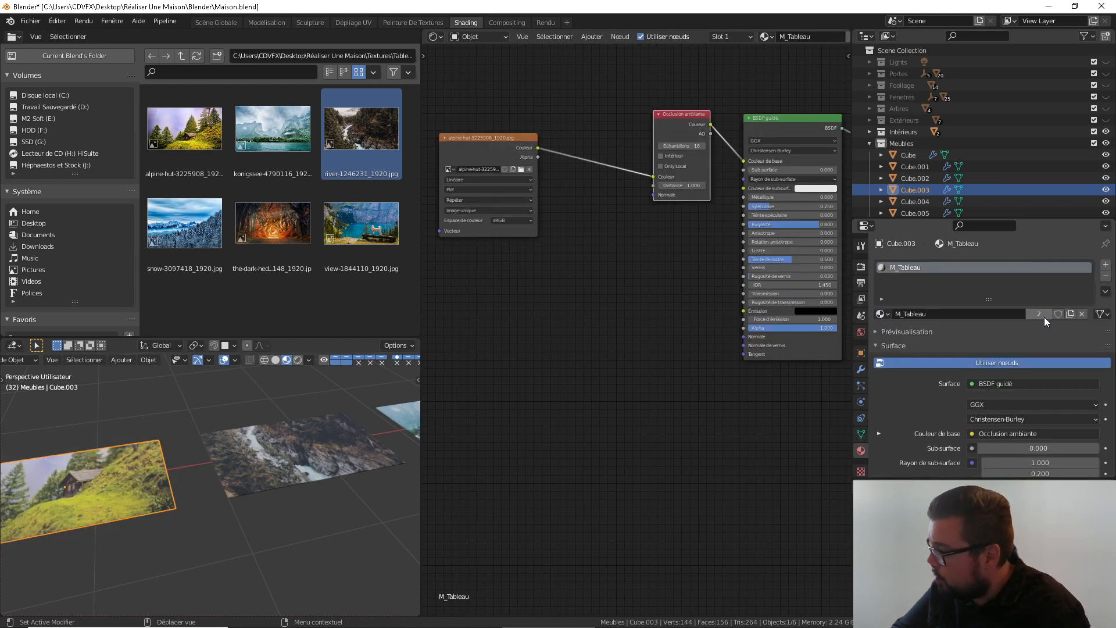
# Make the fourth panel's material an independent copy and replace its image texture with snow-3097418_1920.jpg, feeding the Ambient Occlusion colour
pyautogui.click(522, 141)
pyautogui.press('x')
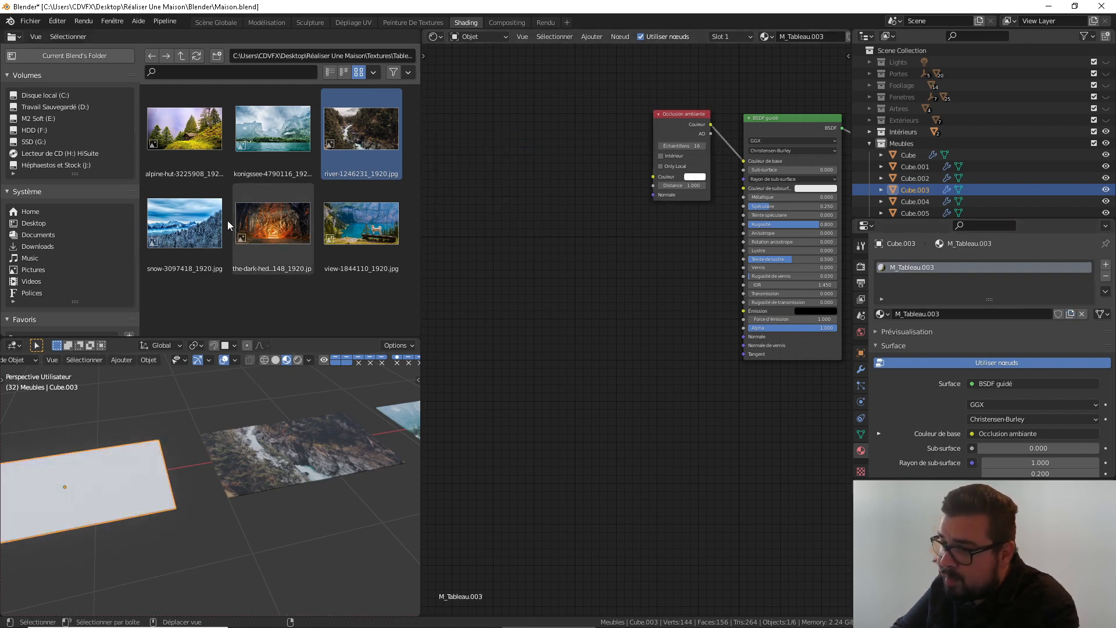
pyautogui.moveTo(185, 223); pyautogui.dragTo(454, 191)
pyautogui.moveTo(550, 187); pyautogui.dragTo(659, 176)
pyautogui.moveTo(148, 416); pyautogui.dragTo(186, 452, button='middle')
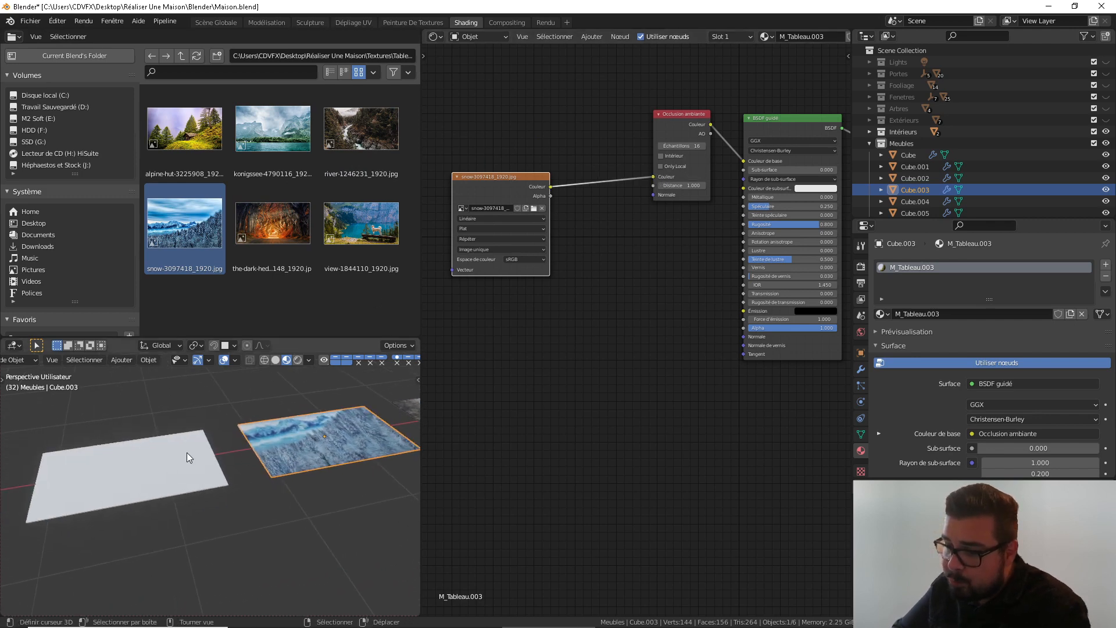
# Assign the M_Tableau material to the fifth panel in the row
pyautogui.click(186, 452)
pyautogui.click(881, 314)
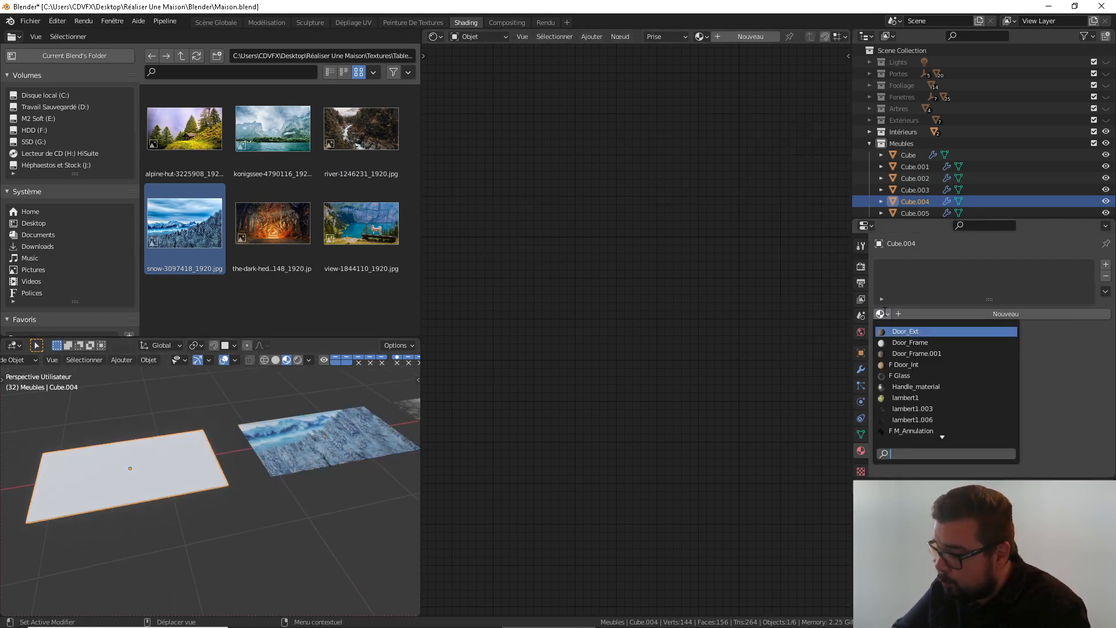
pyautogui.write('tab')
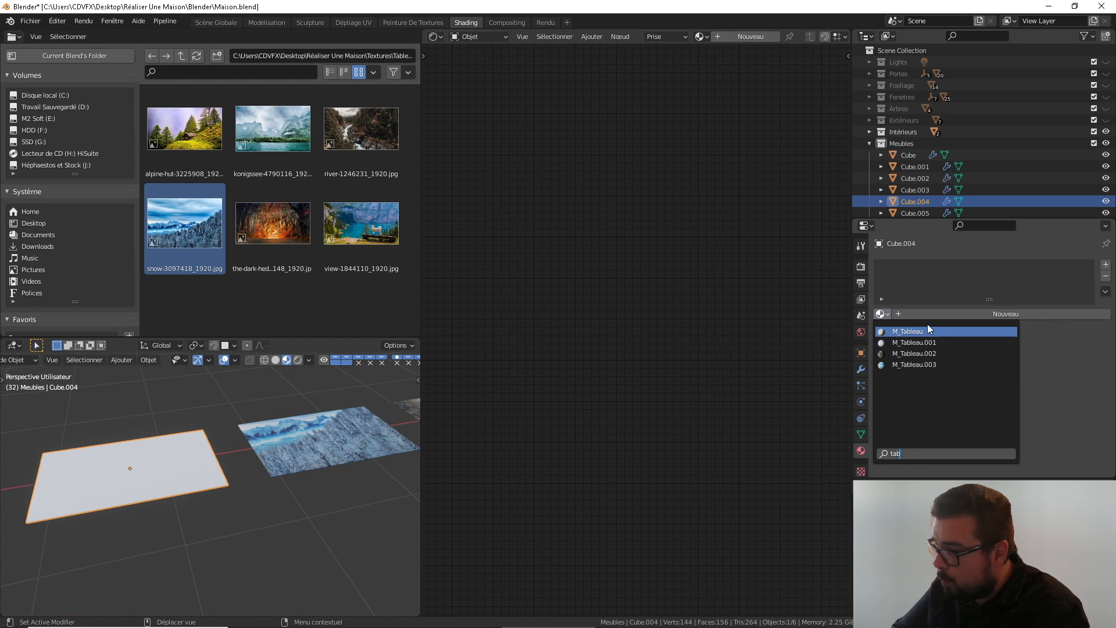
pyautogui.click(905, 330)
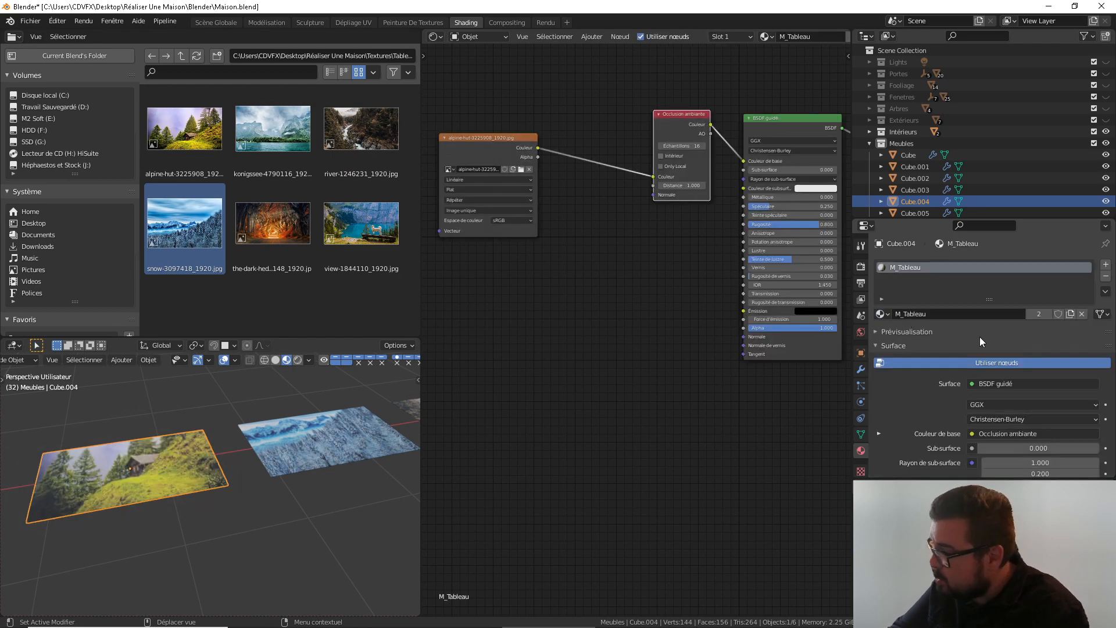
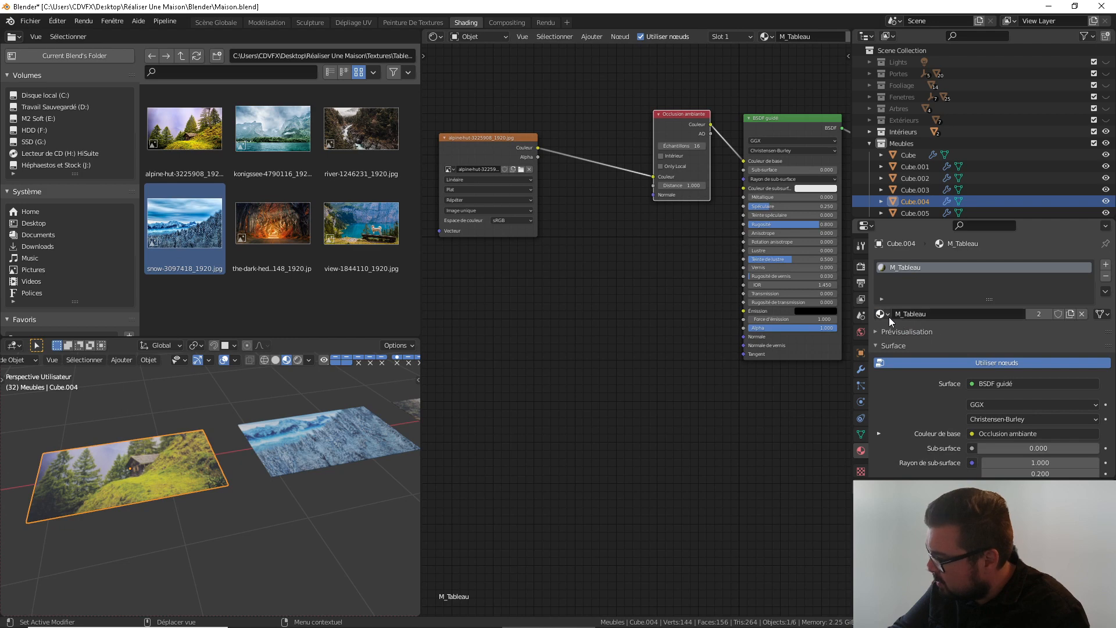
# Make the fifth panel's material an independent copy and replace its image texture with the-dark-hedges-4094148_1920.jpg, feeding the Ambient Occlusion colour
pyautogui.click(501, 138)
pyautogui.press('x')
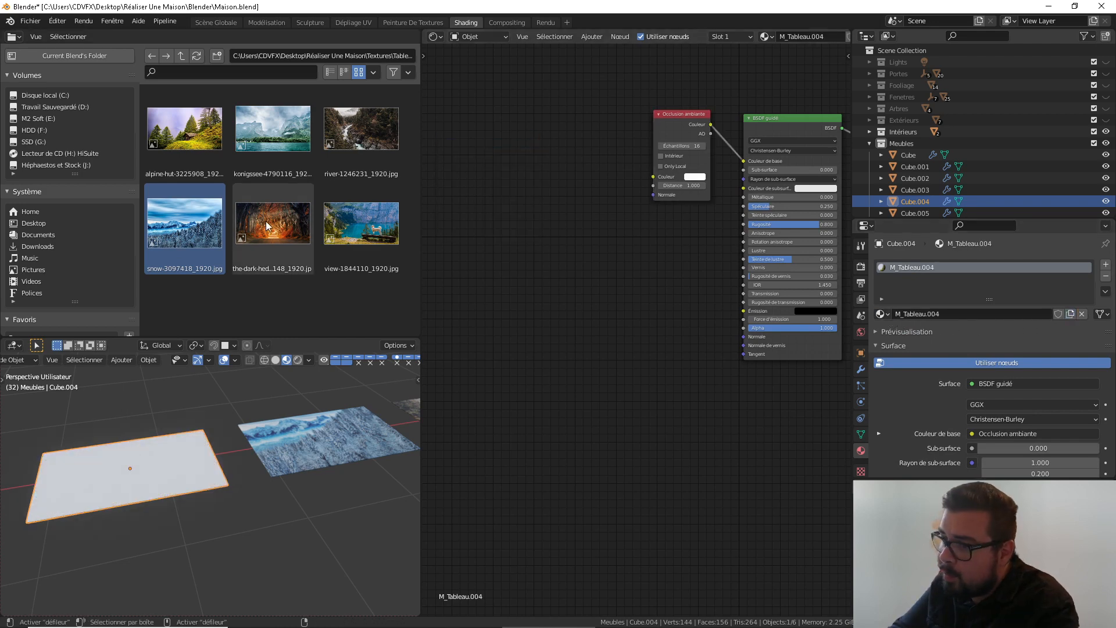
pyautogui.moveTo(267, 221); pyautogui.dragTo(490, 164)
pyautogui.moveTo(562, 179); pyautogui.dragTo(654, 177)
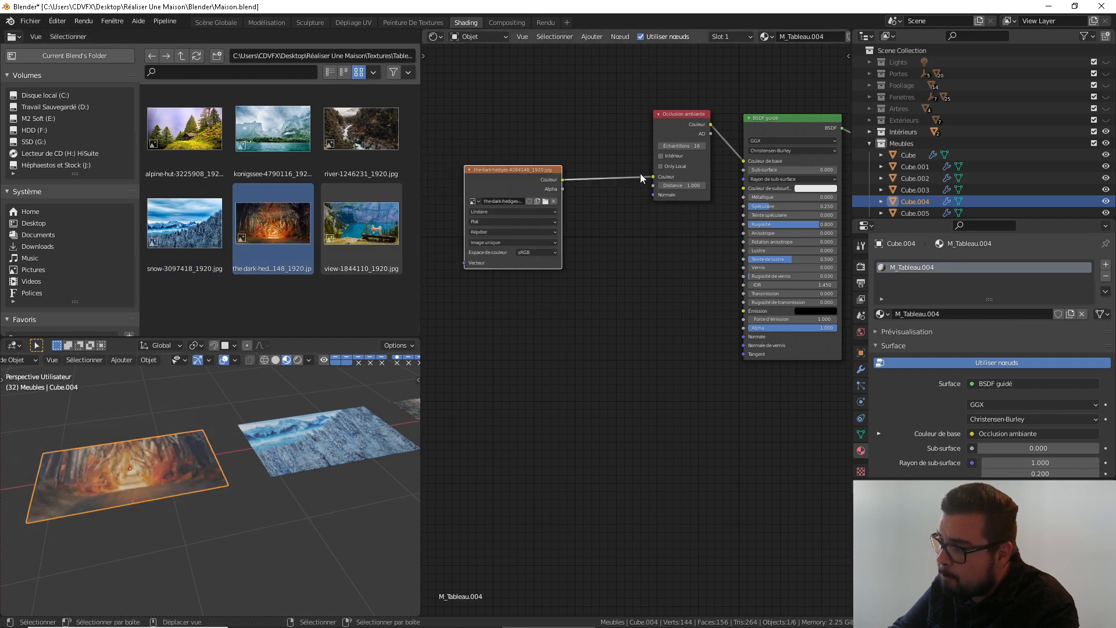
# Assign the M_Tableau material to the sixth panel in the row
pyautogui.keyDown('shift'); pyautogui.moveTo(155, 409); pyautogui.dragTo(252, 447, button='middle'); pyautogui.keyUp('shift')
pyautogui.click(190, 477)
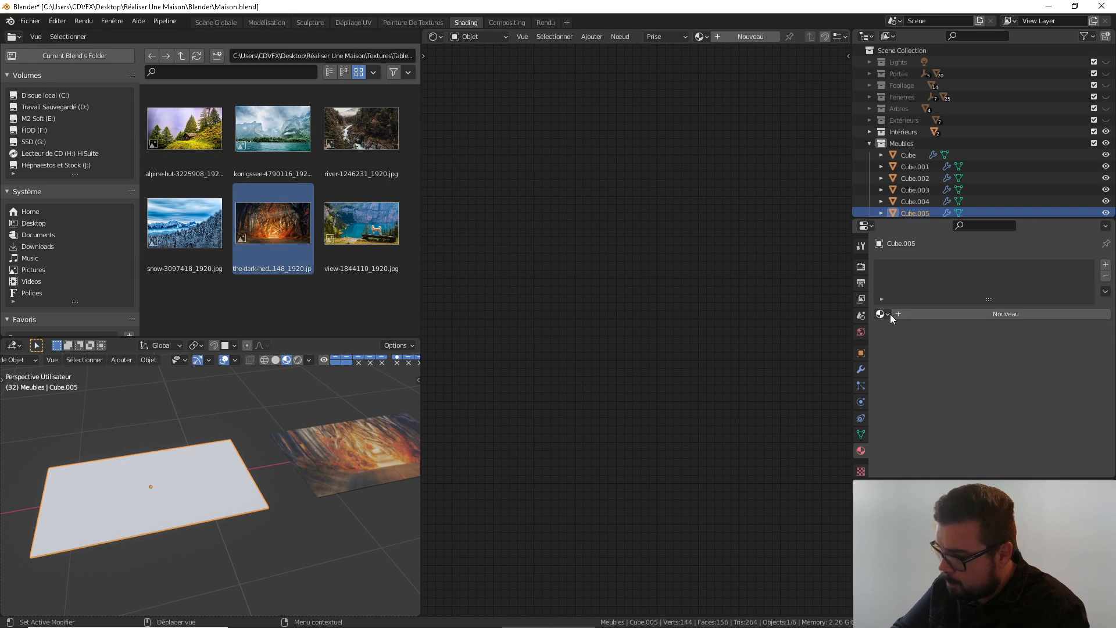
pyautogui.click(943, 314)
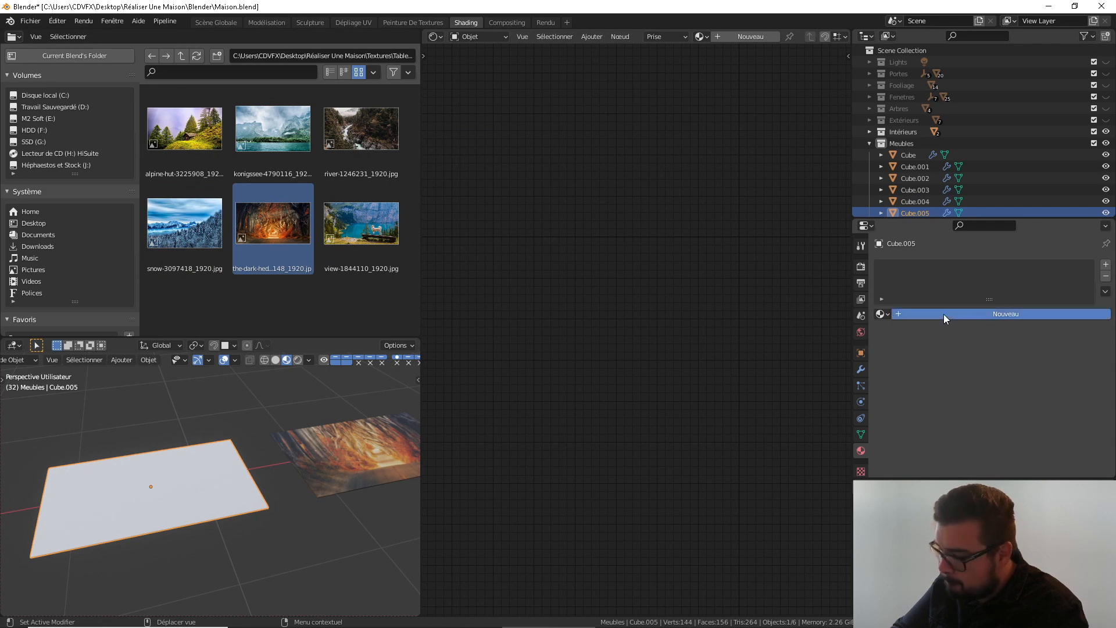
pyautogui.click(982, 314)
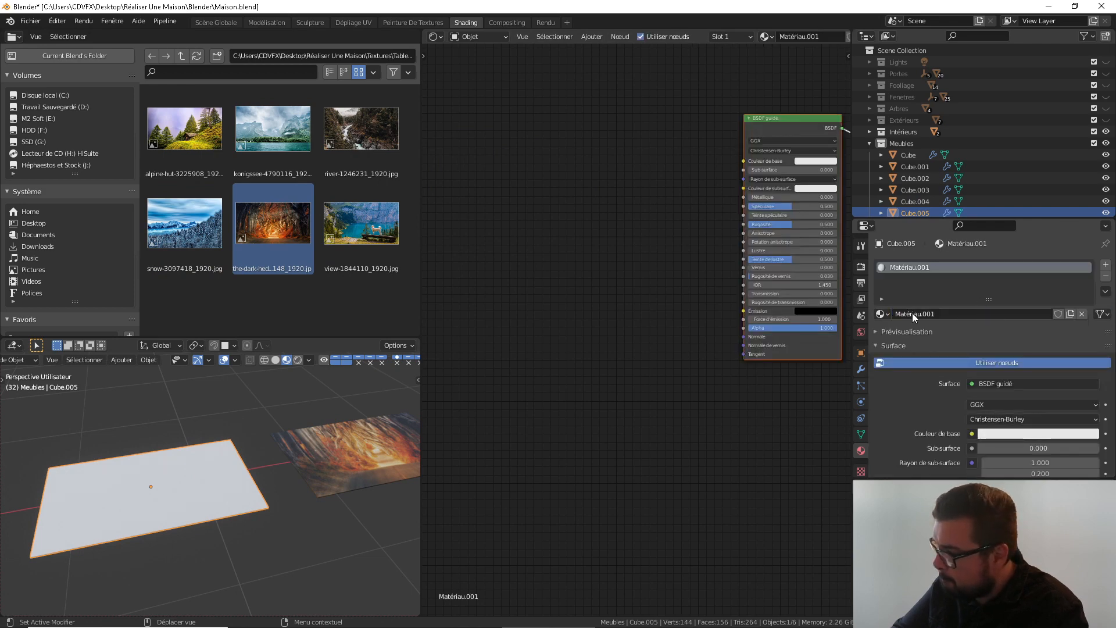
pyautogui.click(880, 314)
pyautogui.write('ta')
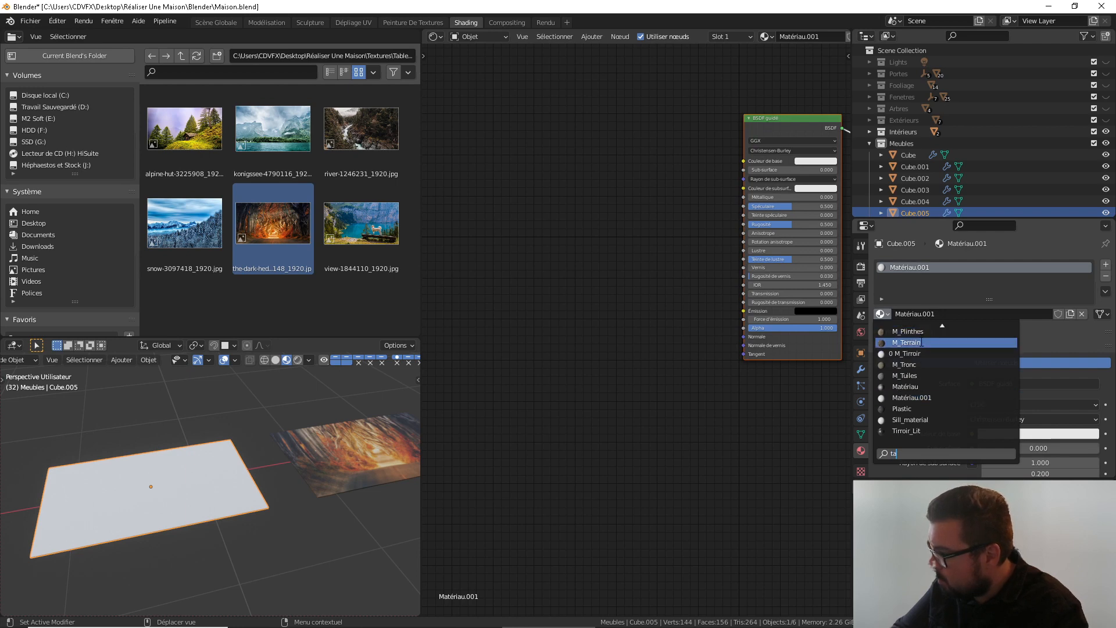
pyautogui.press('BackSpace')
pyautogui.press('BackSpace')
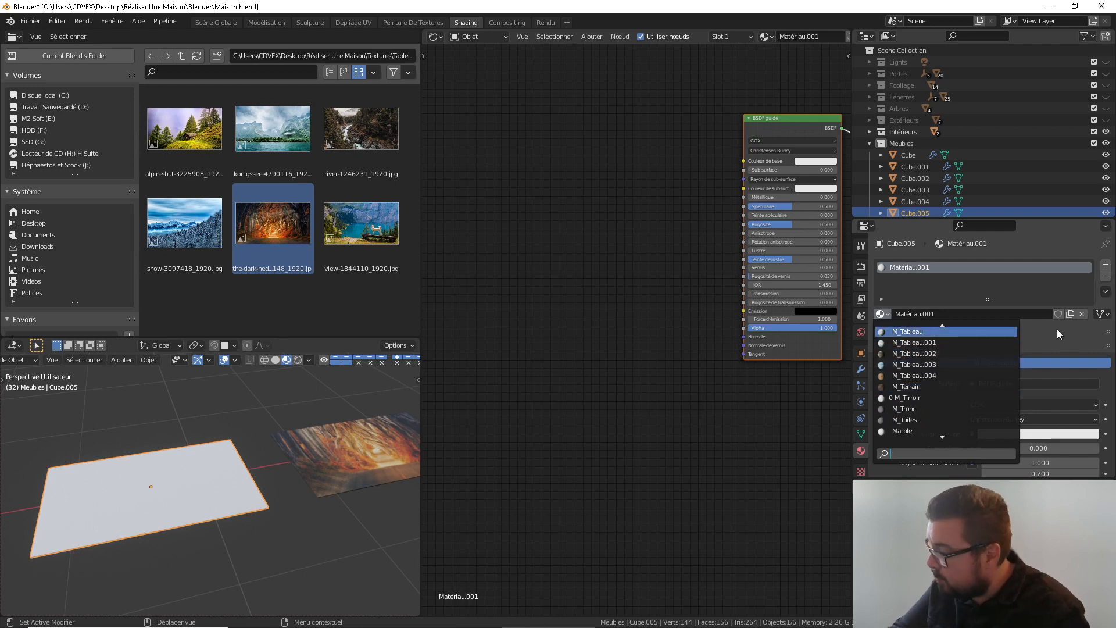
pyautogui.press('Return')
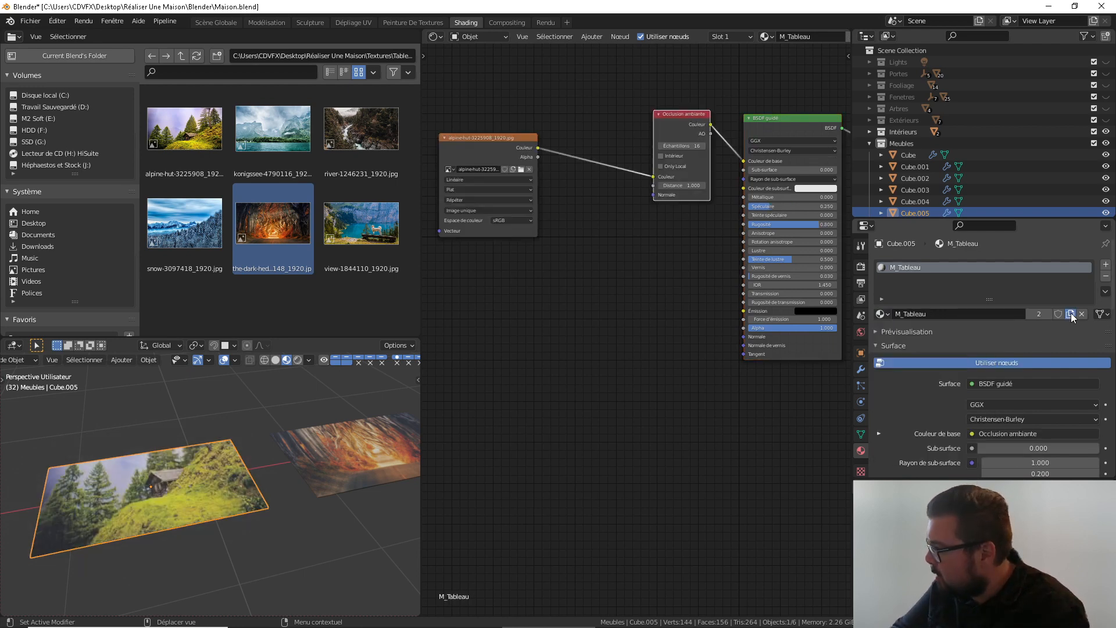
# Make the sixth panel's material an independent copy and replace its image texture with view-1844110_1920.jpg, feeding the Ambient Occlusion colour
pyautogui.hotkey('ctrl', 'z')
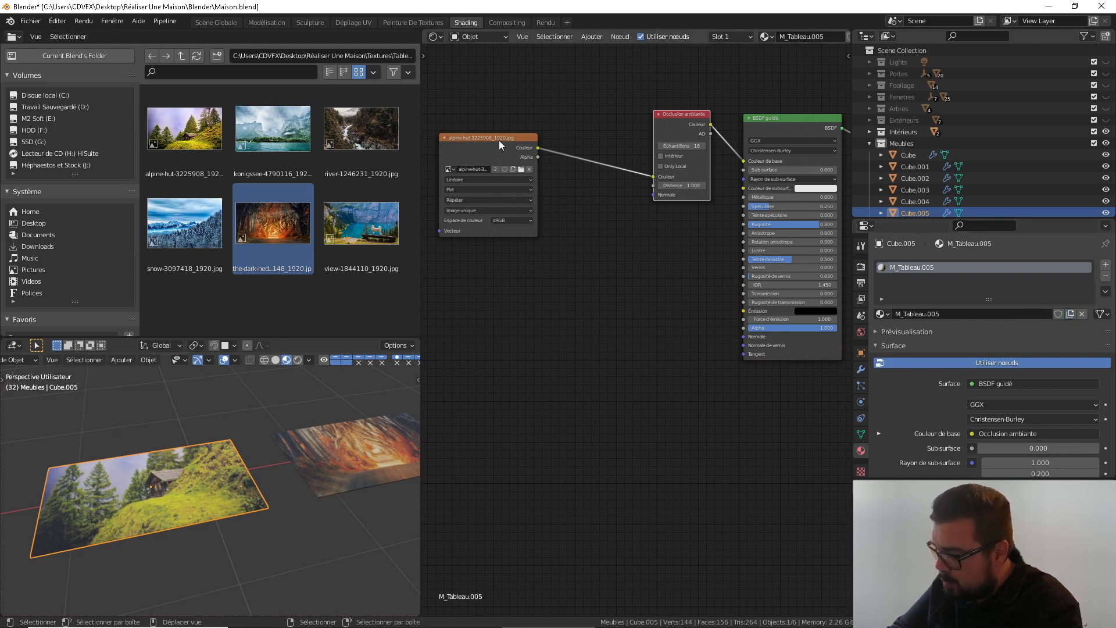
pyautogui.click(499, 141)
pyautogui.press('x')
pyautogui.moveTo(386, 201); pyautogui.dragTo(489, 177)
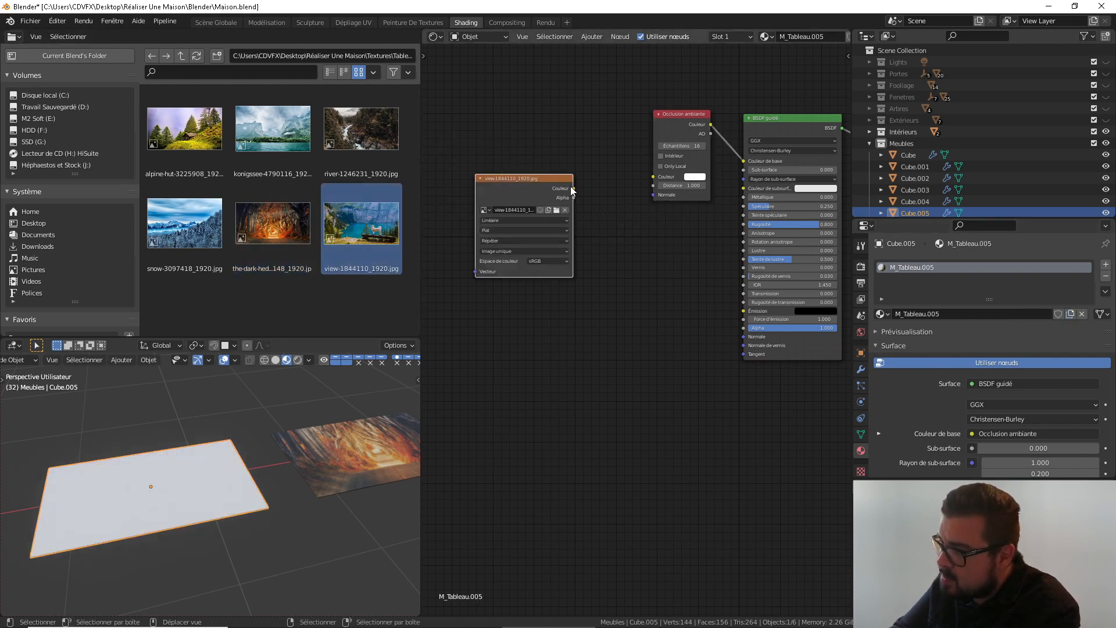
pyautogui.moveTo(572, 188); pyautogui.dragTo(653, 177)
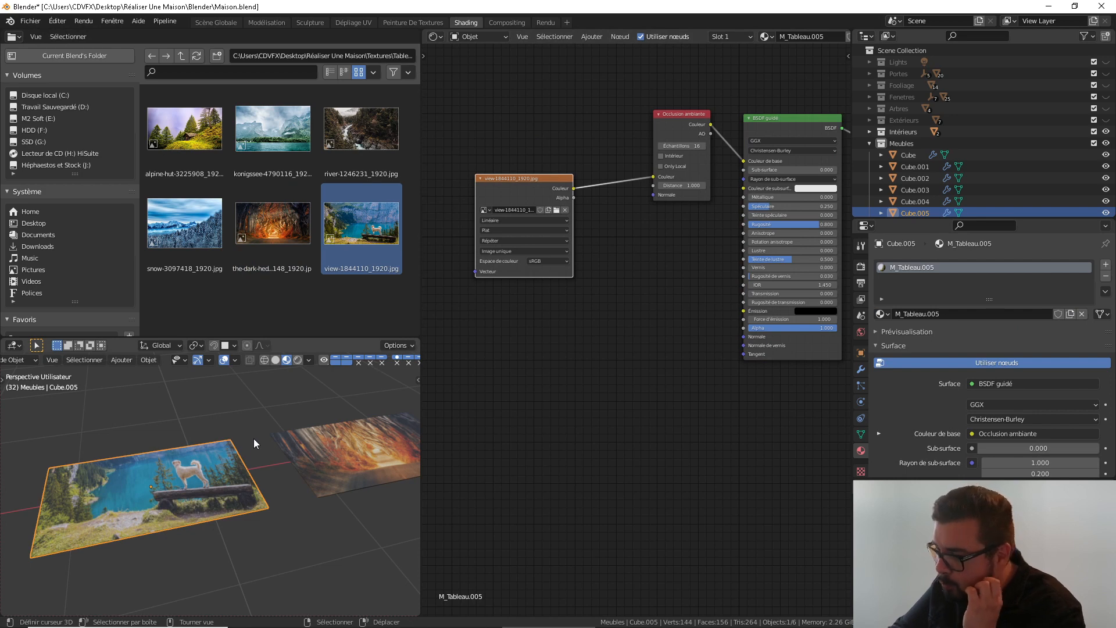
# Switch to the UV editing workspace and show the panels in Material Preview shading
pyautogui.moveTo(401, 372); pyautogui.dragTo(288, 496, button='middle')
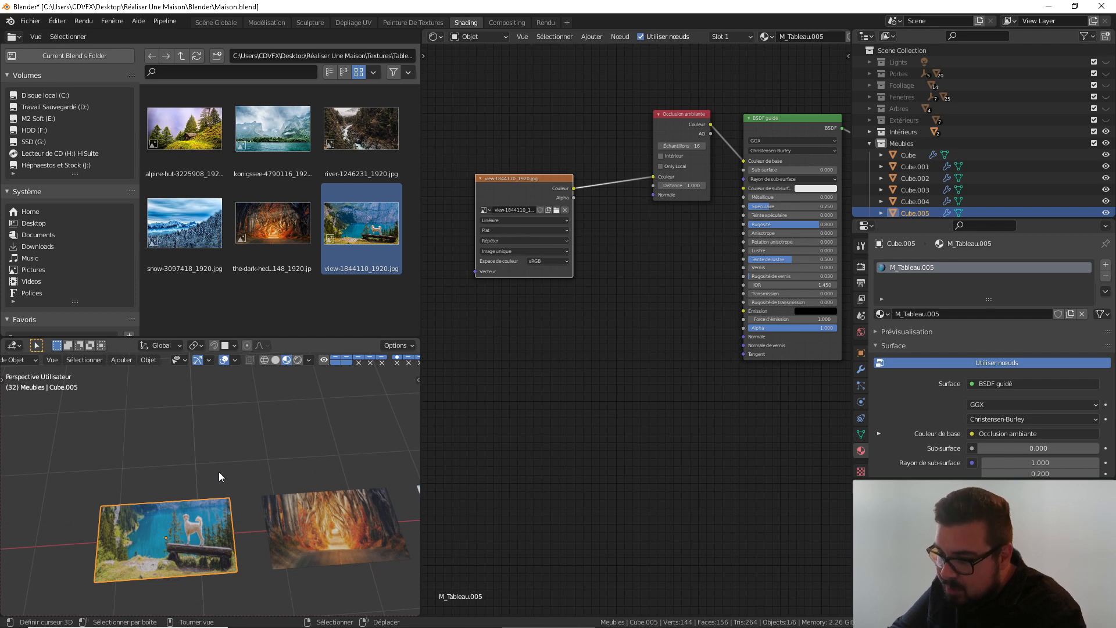
pyautogui.click(361, 22)
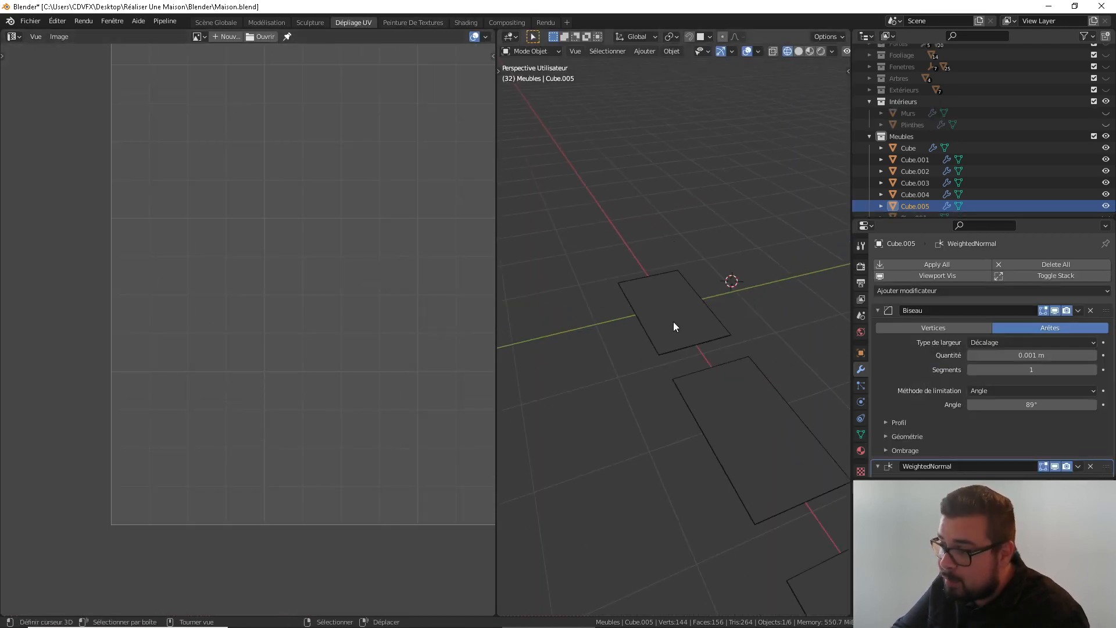
pyautogui.moveTo(673, 326)
pyautogui.mouseDown(button='middle')
pyautogui.moveTo(767, 381)
pyautogui.moveTo(804, 366)
pyautogui.moveTo(819, 325)
pyautogui.mouseUp(button='middle')
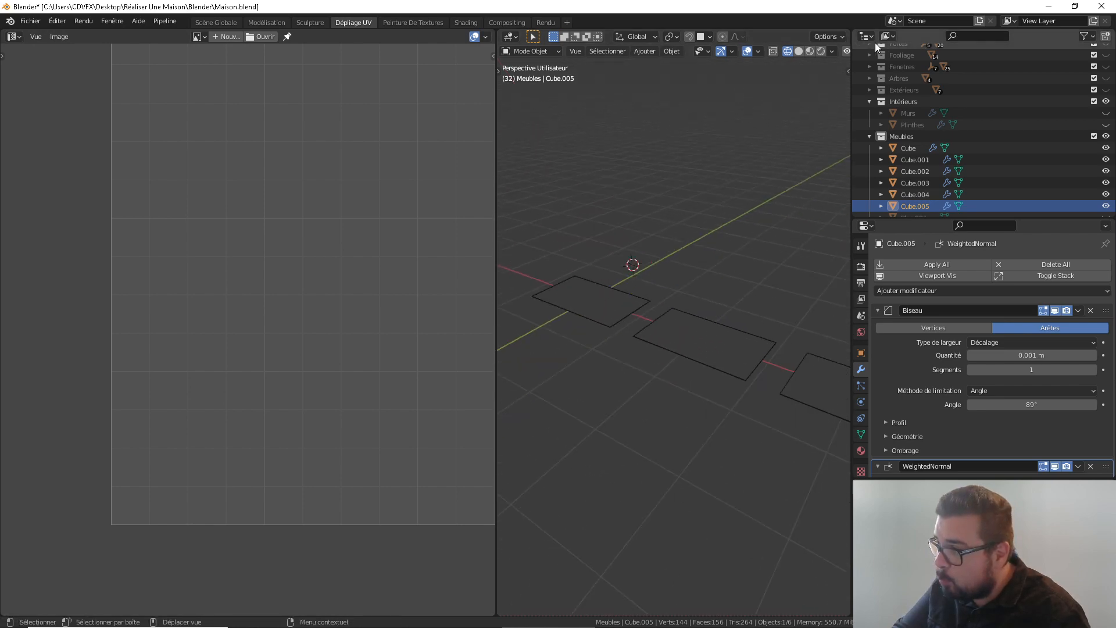
pyautogui.click(813, 51)
pyautogui.moveTo(759, 274)
pyautogui.mouseDown(button='middle')
pyautogui.moveTo(616, 330)
pyautogui.moveTo(661, 372)
pyautogui.moveTo(645, 399)
pyautogui.moveTo(664, 421)
pyautogui.moveTo(908, 361)
pyautogui.mouseUp(button='middle')
pyautogui.moveTo(728, 302); pyautogui.dragTo(655, 270, button='middle')
# Select the third panel, textured with the river image, and enter Edit Mode on it
pyautogui.click(734, 285)
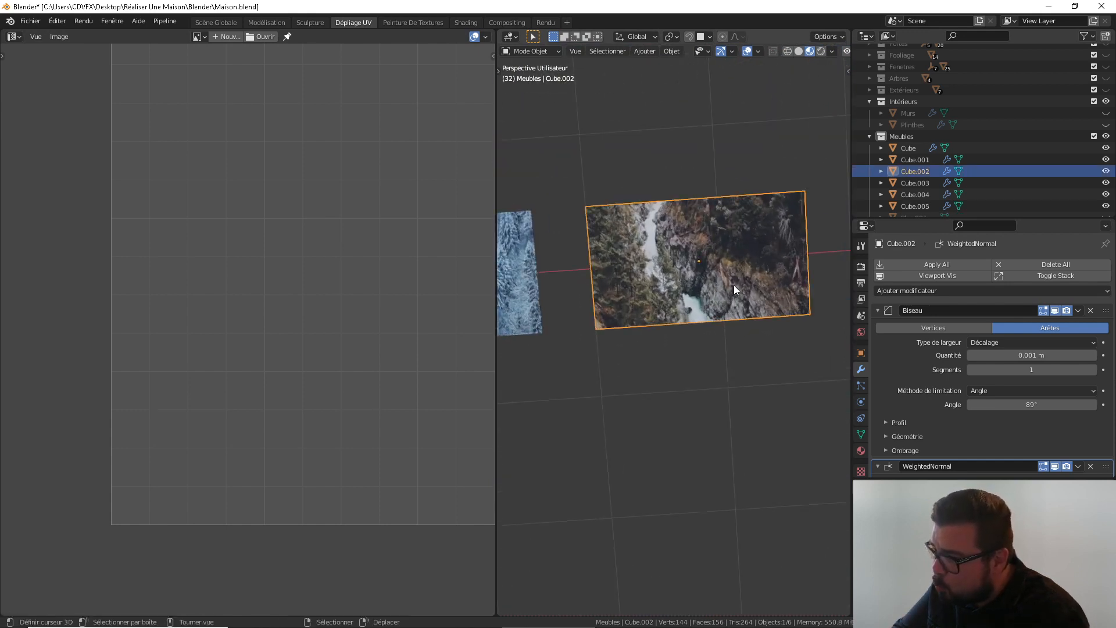
pyautogui.moveTo(735, 284); pyautogui.dragTo(705, 264, button='middle')
pyautogui.press('Tab')
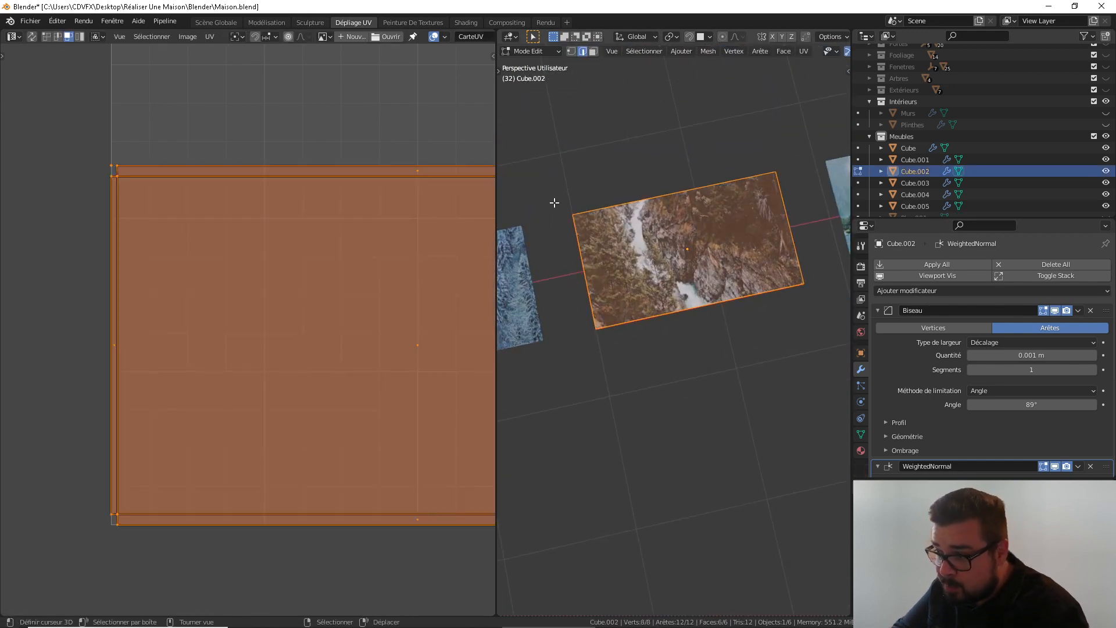
# Display river-1246231_1920.jpg behind the third panel's UV layout in the UV editor
pyautogui.moveTo(357, 182); pyautogui.dragTo(250, 201, button='middle')
pyautogui.click(323, 36)
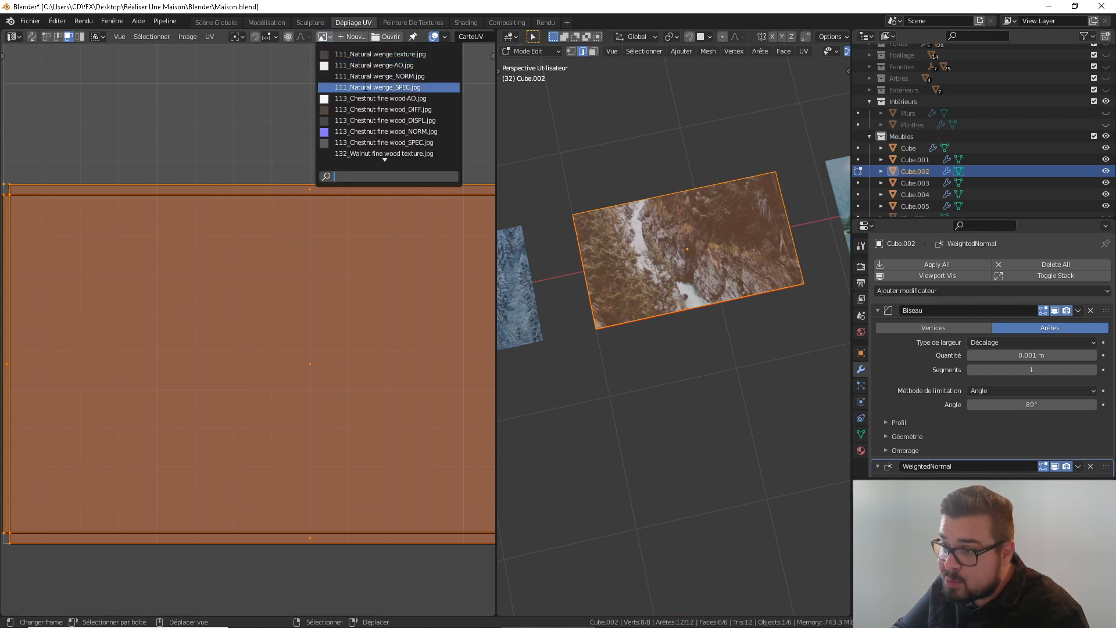
pyautogui.scroll(-20, 374, 88)
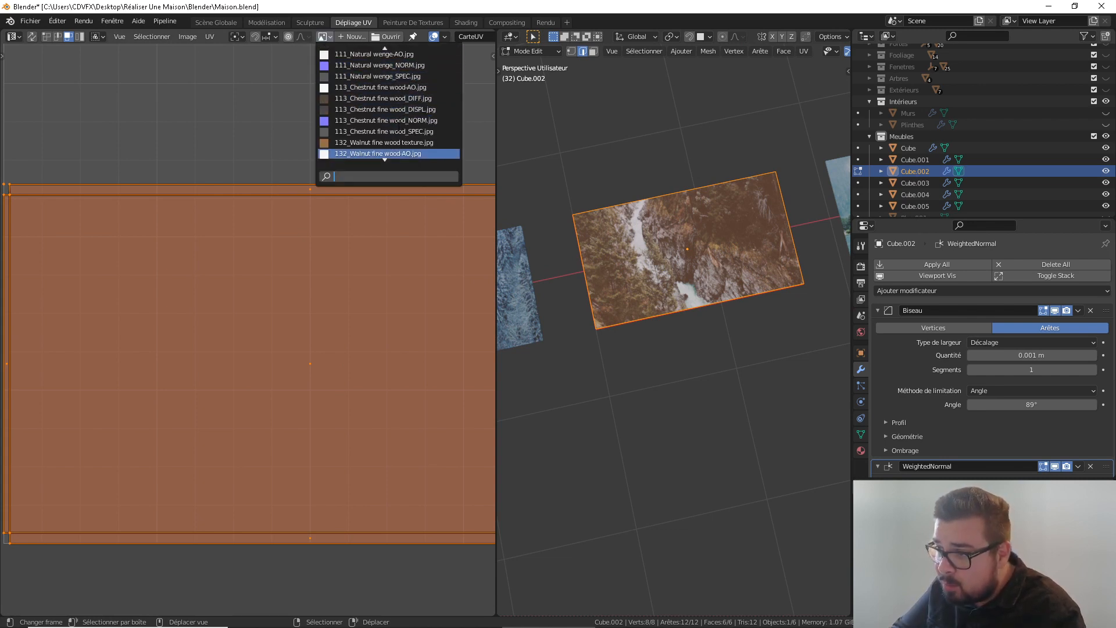
pyautogui.scroll(-20, 399, 133)
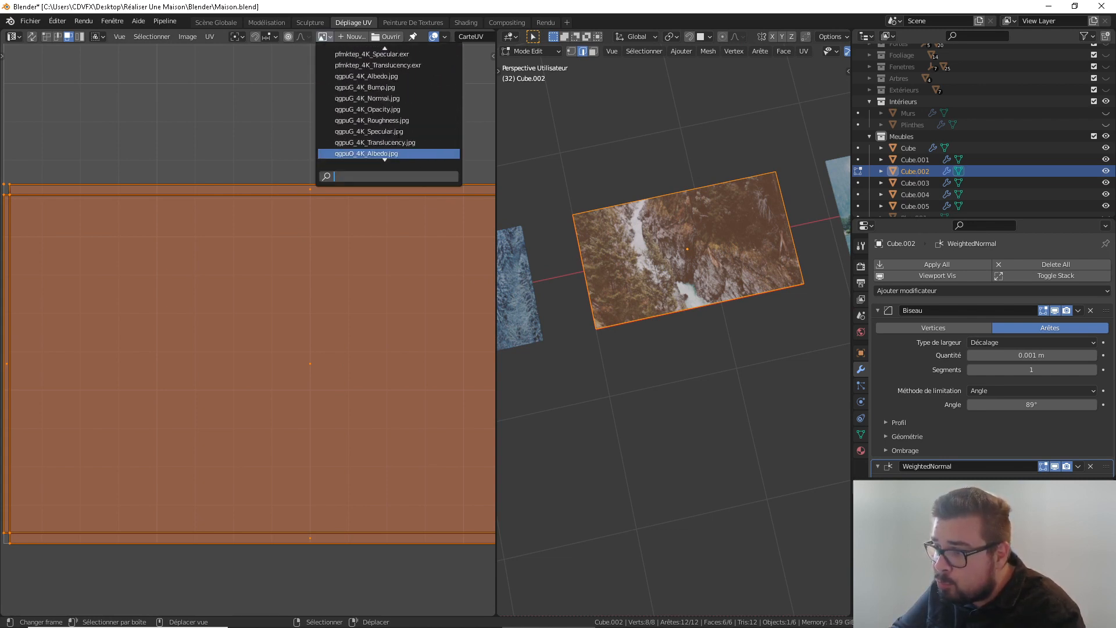
pyautogui.scroll(-7, 398, 134)
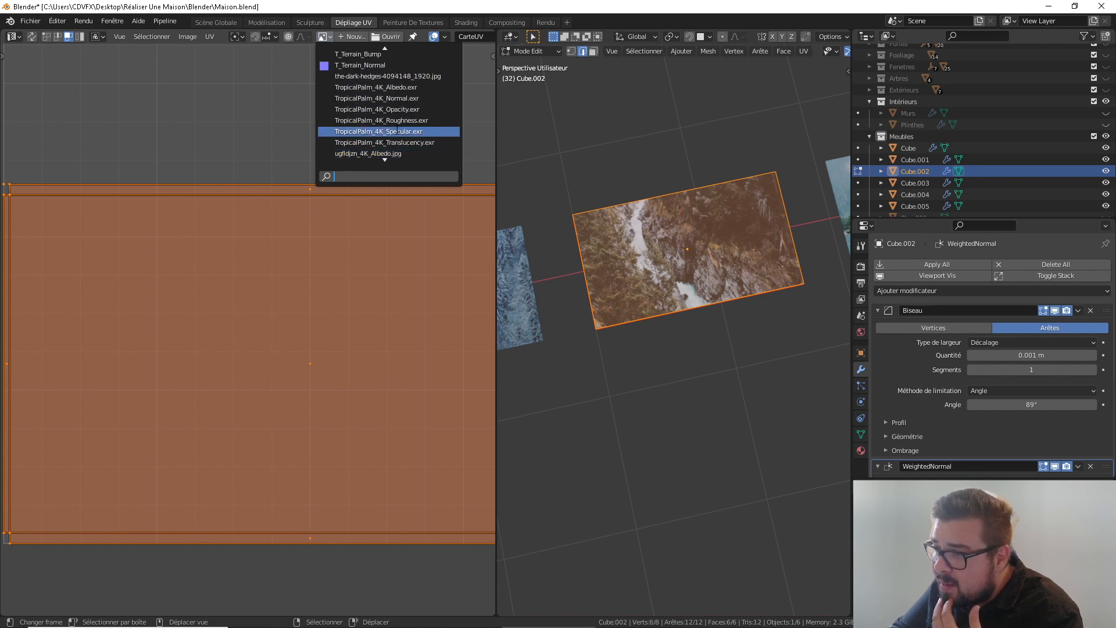
pyautogui.scroll(-9, 397, 128)
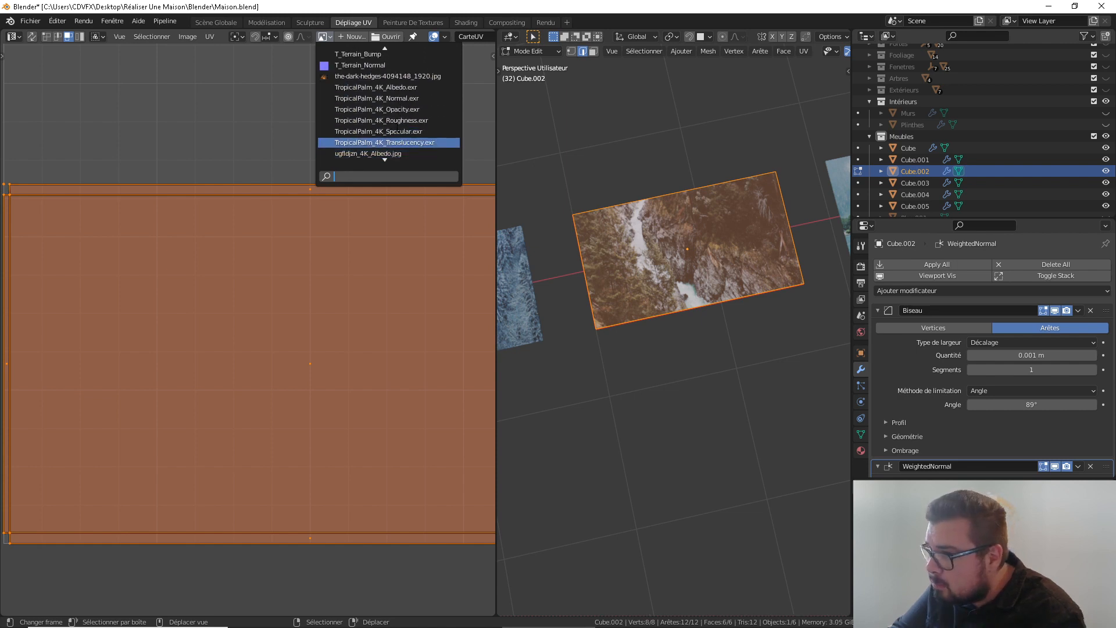
pyautogui.scroll(3, 397, 128)
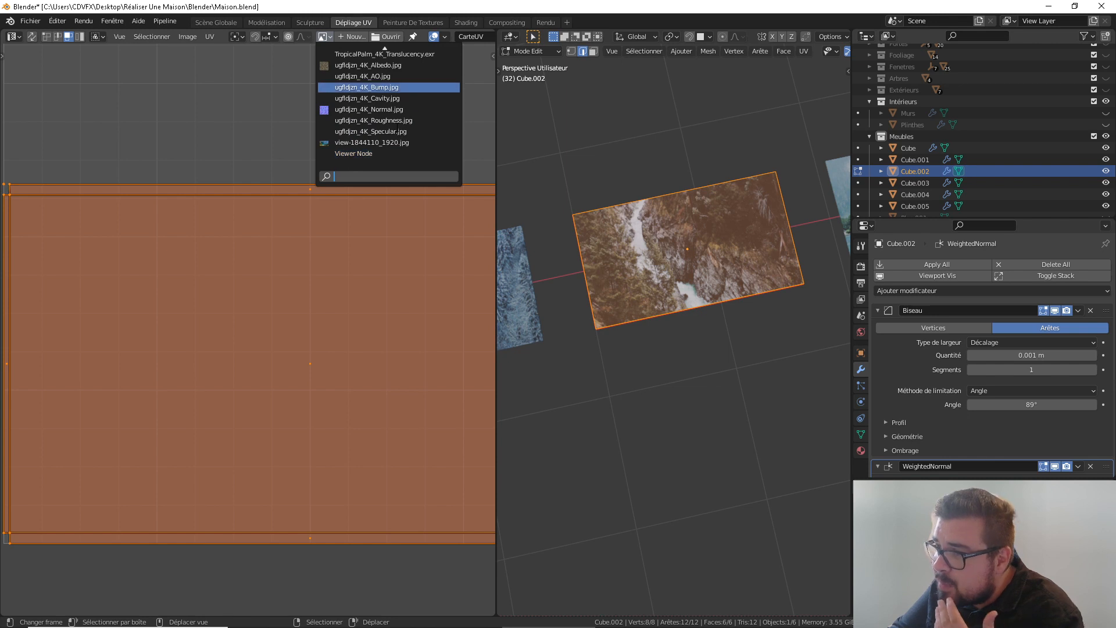
pyautogui.scroll(12, 397, 130)
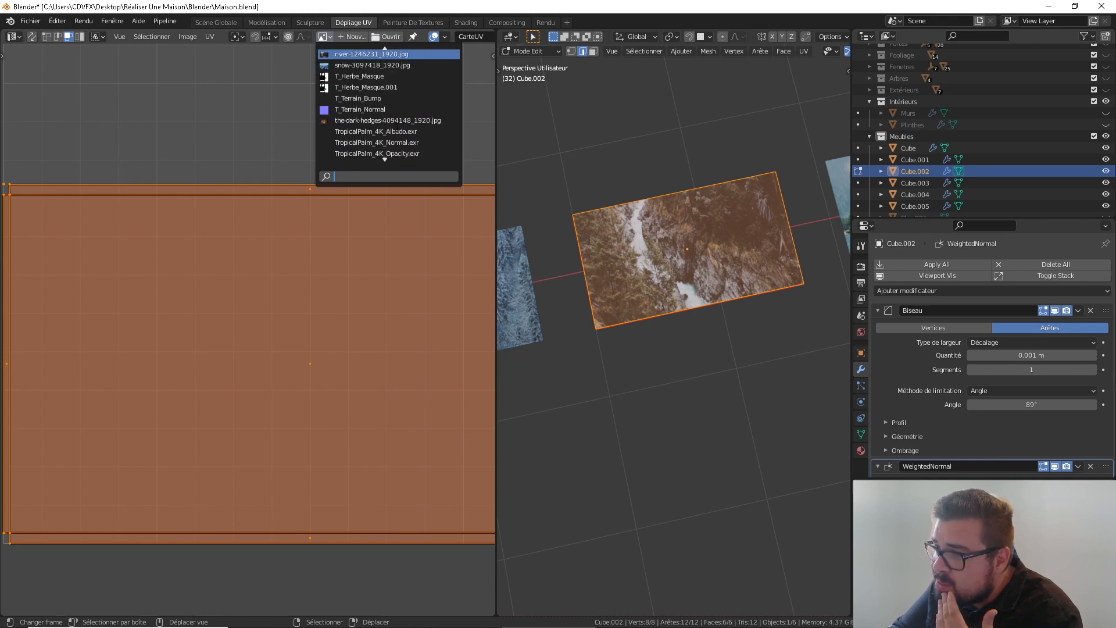
pyautogui.scroll(3, 397, 127)
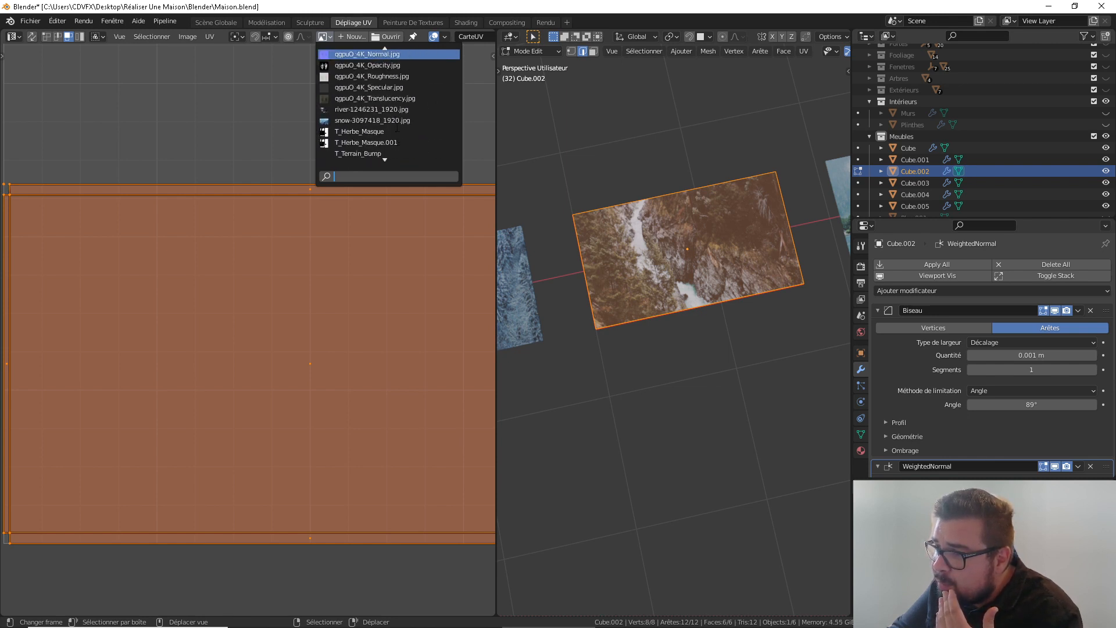
pyautogui.click(379, 109)
pyautogui.scroll(-3, 339, 276)
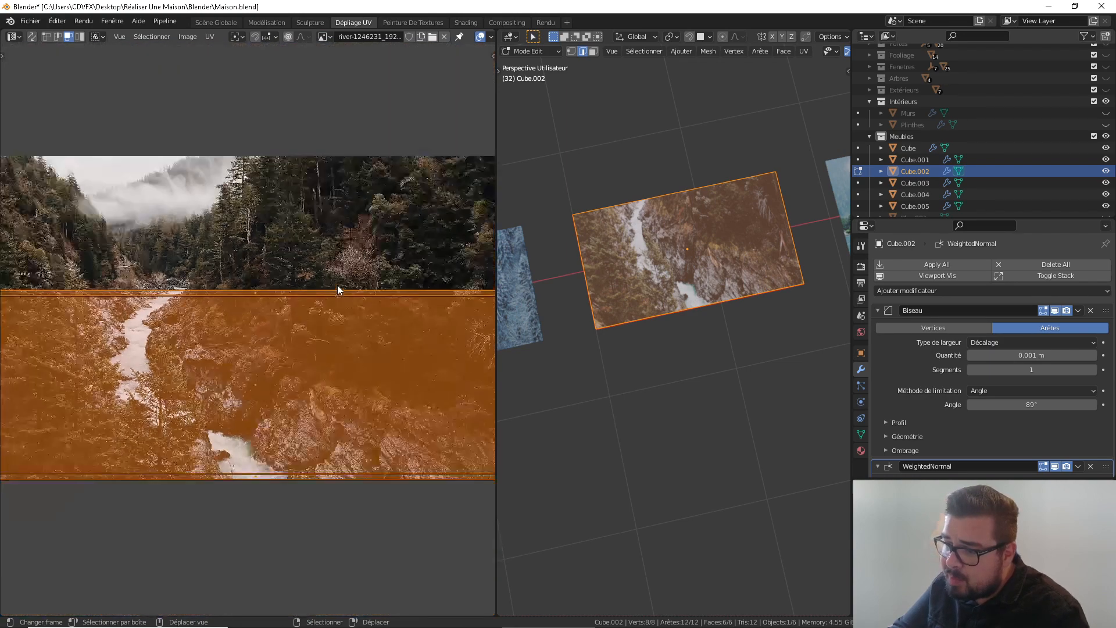
pyautogui.scroll(-2, 339, 289)
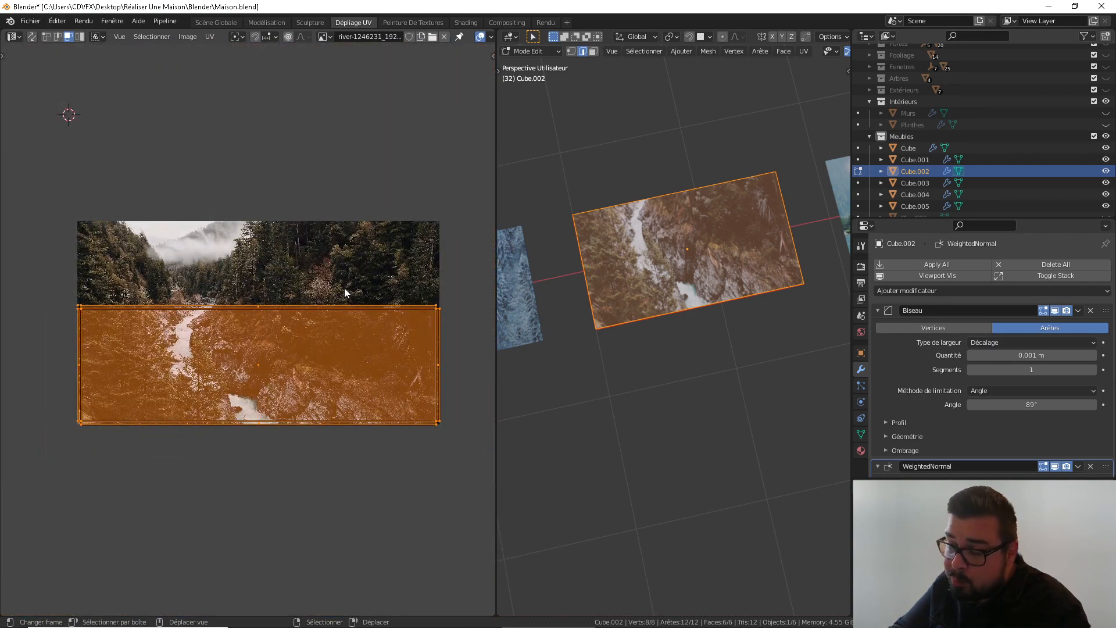
pyautogui.press('s')
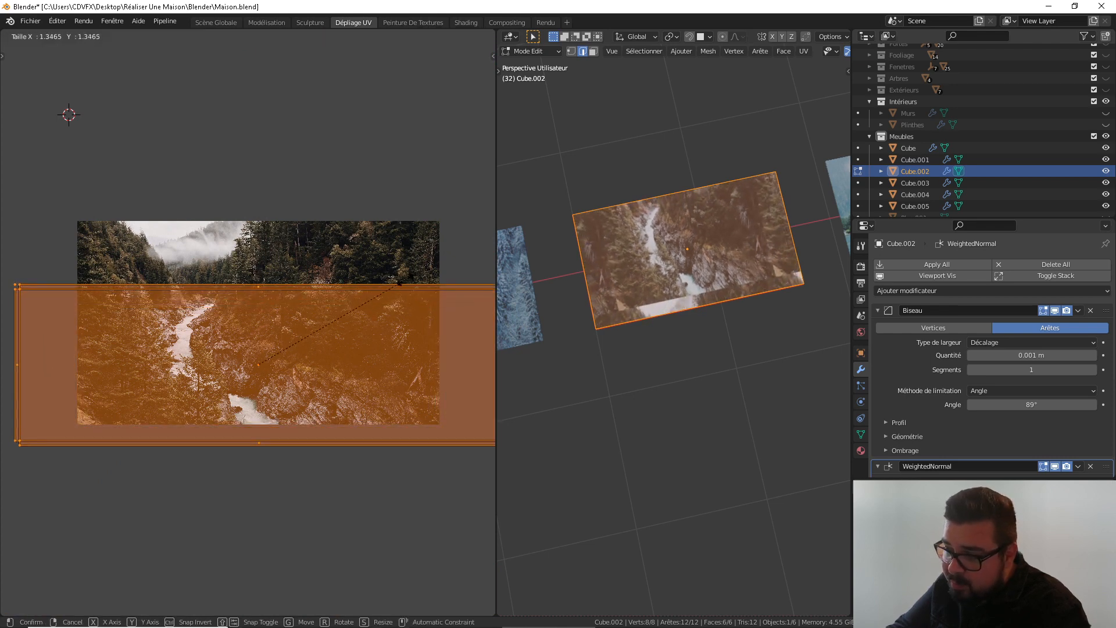
pyautogui.rightClick(401, 282)
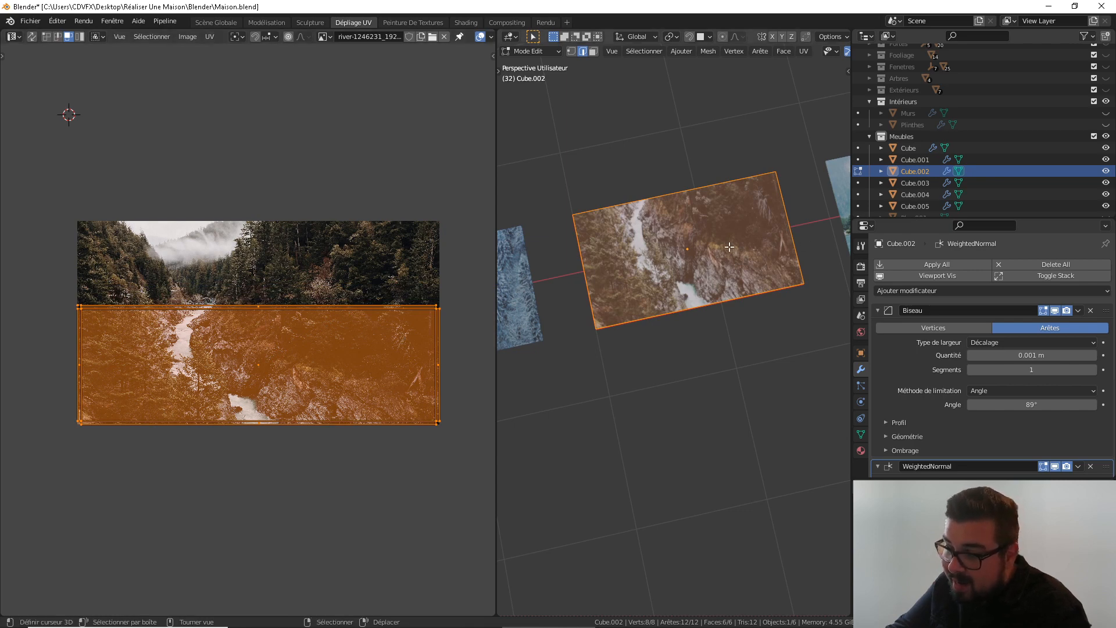
# Select the river panel's entire linked mesh and unwrap its UVs with the standard Unwrap operation
pyautogui.click(711, 229)
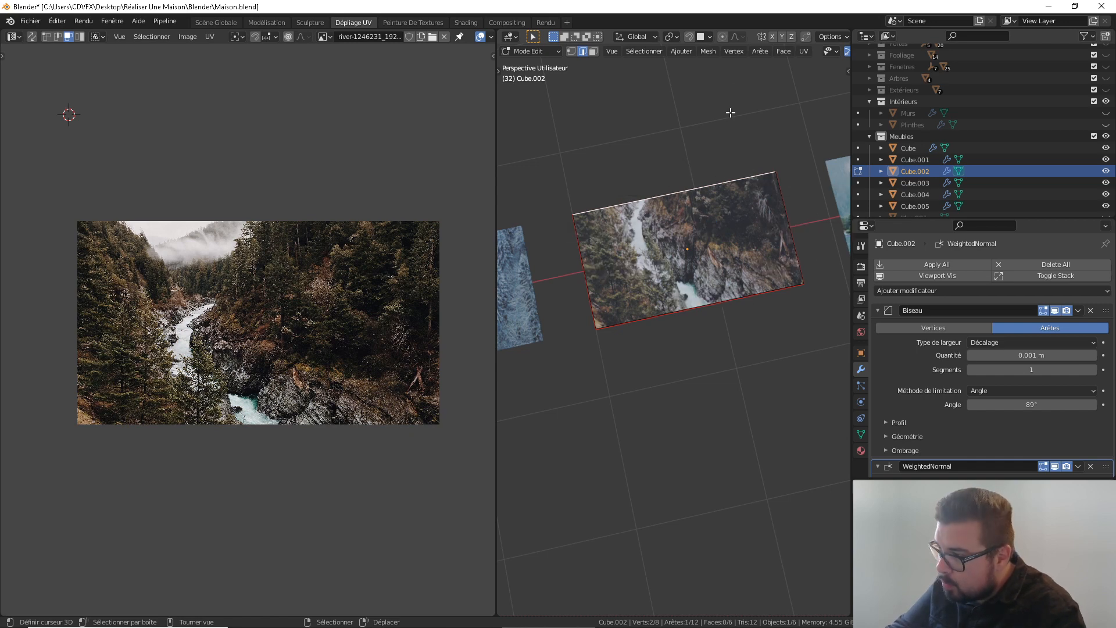
pyautogui.press('l')
pyautogui.press('u')
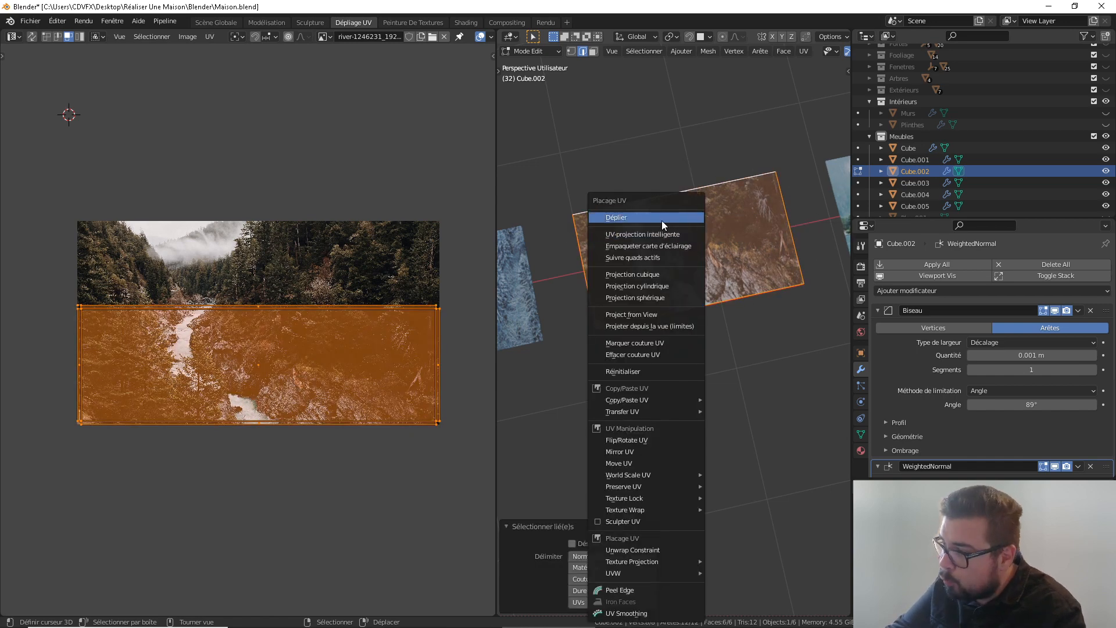
pyautogui.click(661, 219)
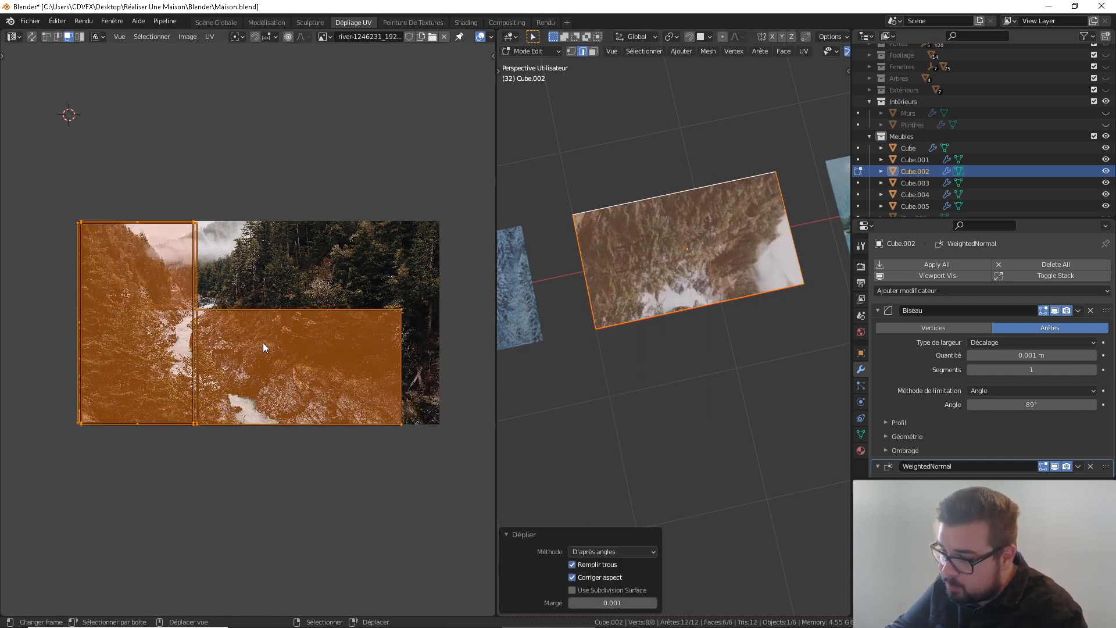
# Collapse the river panel's smaller unframed UV island by scaling it to 0
pyautogui.press('l')
pyautogui.hotkey('alt', 'a')
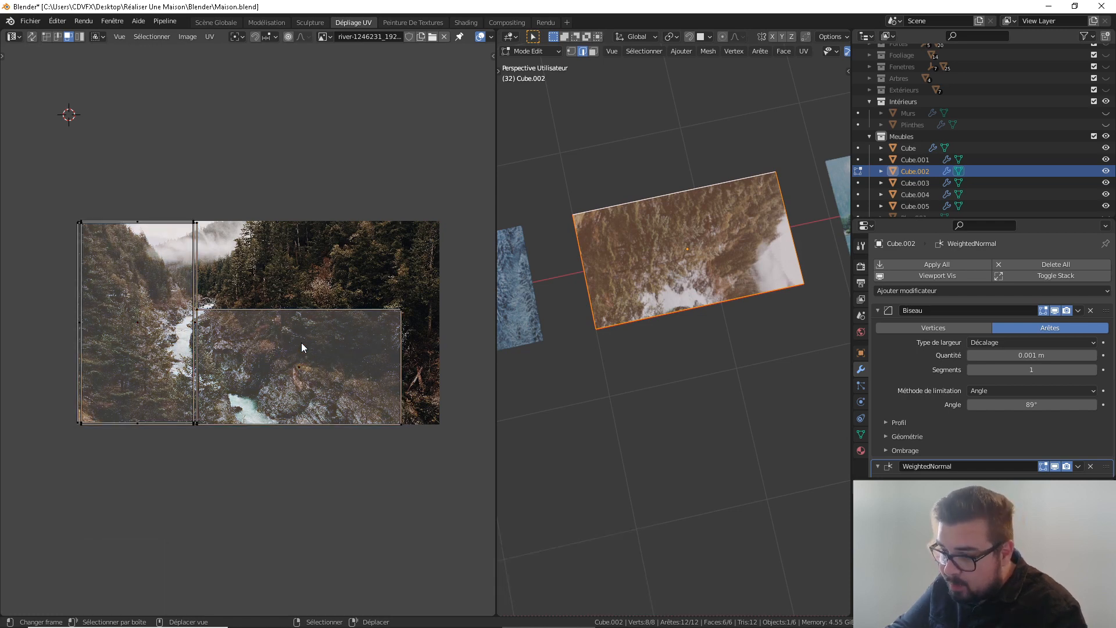
pyautogui.press('l')
pyautogui.press('s')
pyautogui.press('0')
pyautogui.press('Return')
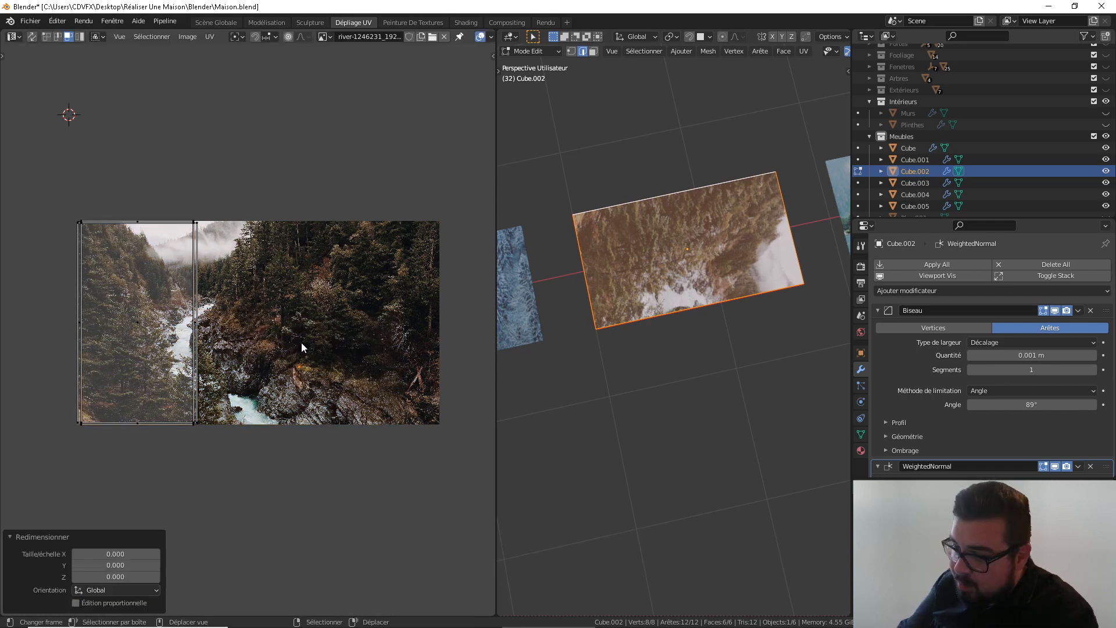
# Rotate the river panel's remaining framed UV island by 90°
pyautogui.press('l')
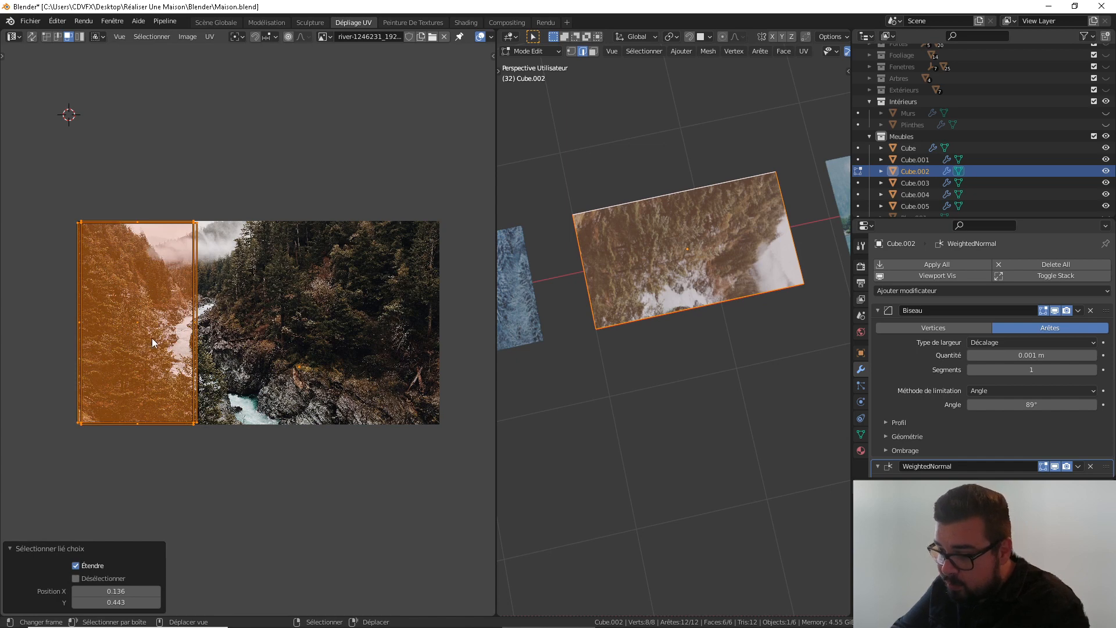
pyautogui.write('r90')
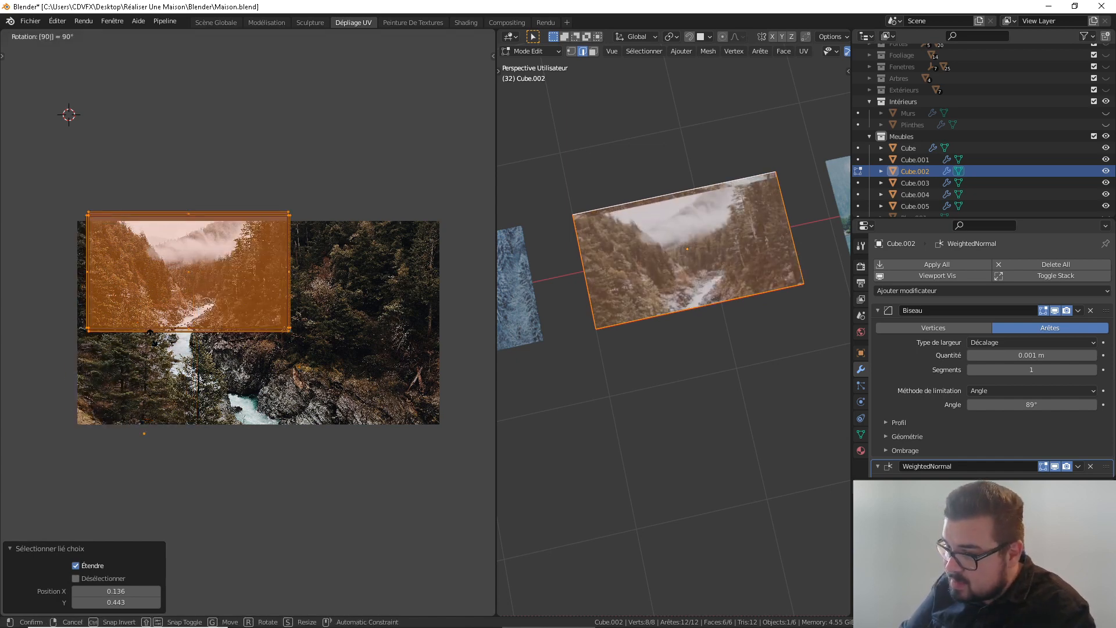
pyautogui.press('Return')
# Center the river panel's UV island on the photo, enlarge it by about 1.3 and 1.26 to nearly fill it, and leave Edit Mode
pyautogui.press('g')
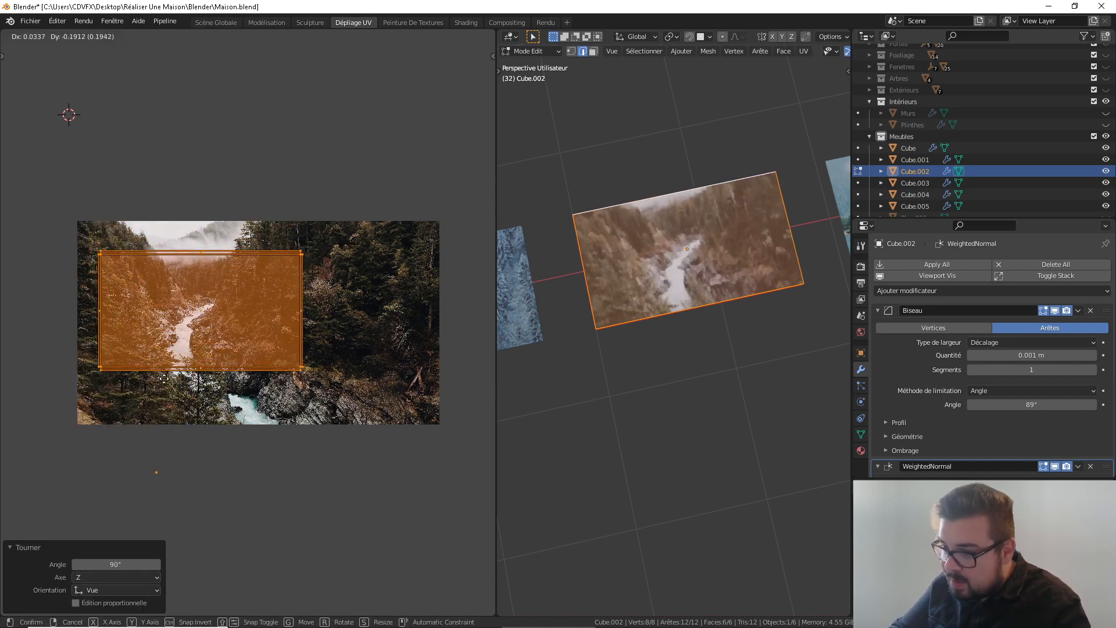
pyautogui.click(169, 401)
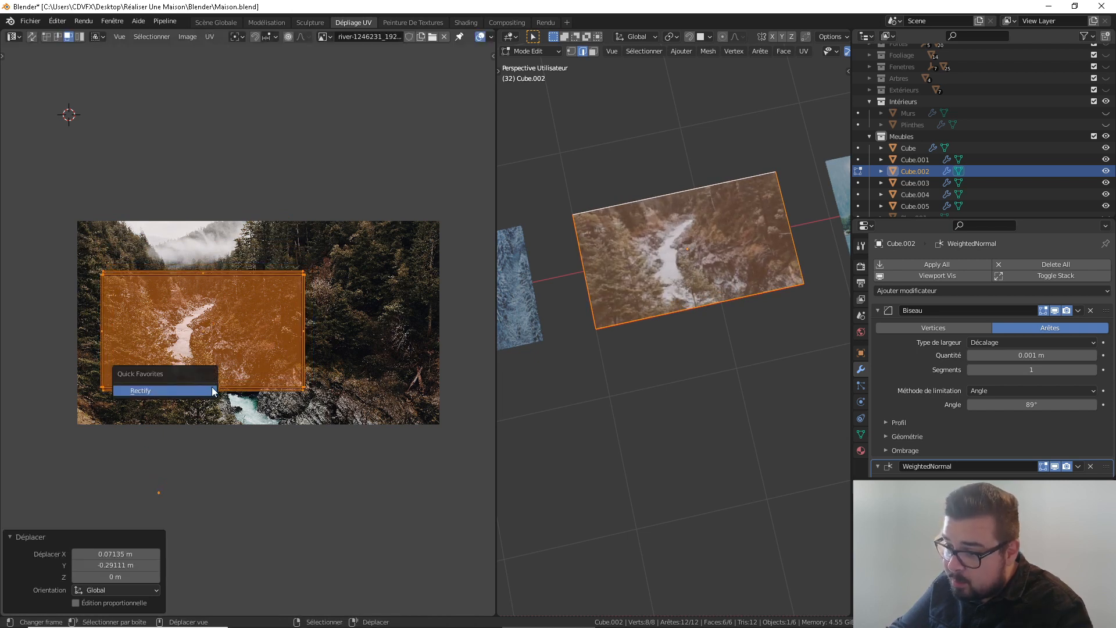
pyautogui.click(214, 390)
pyautogui.press('s')
pyautogui.click(319, 314)
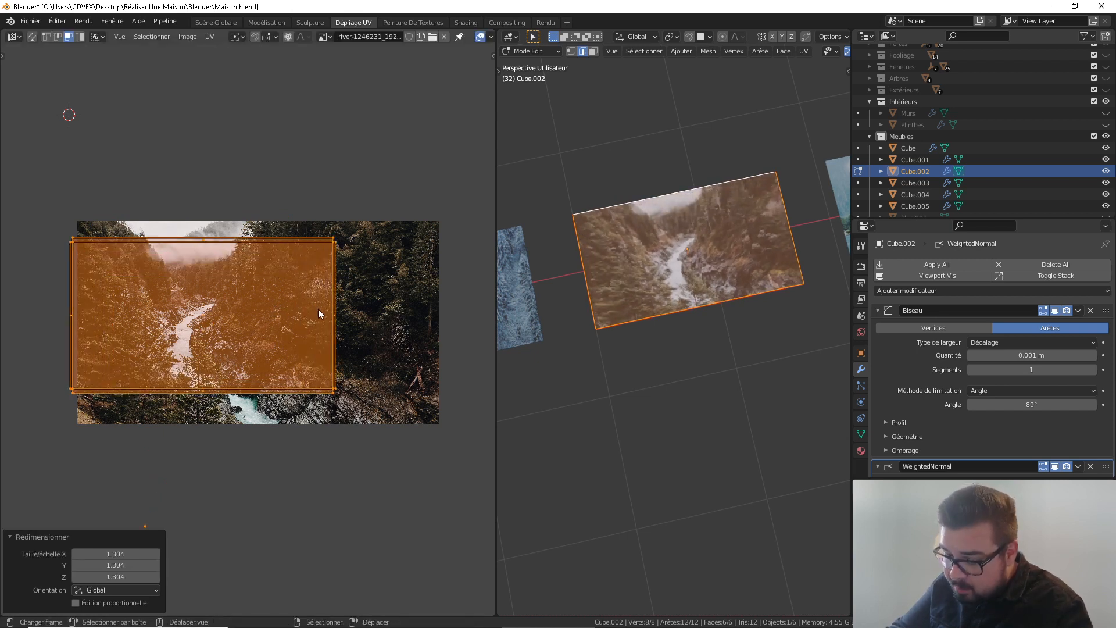
pyautogui.press('g')
pyautogui.click(367, 321)
pyautogui.press('s')
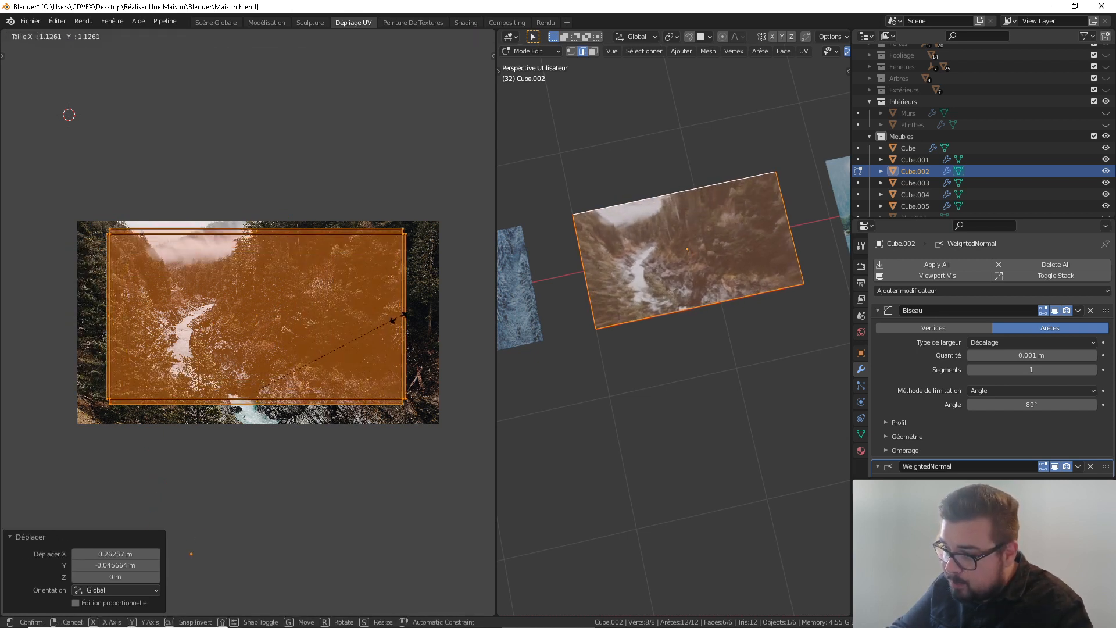
pyautogui.click(416, 315)
pyautogui.press('g')
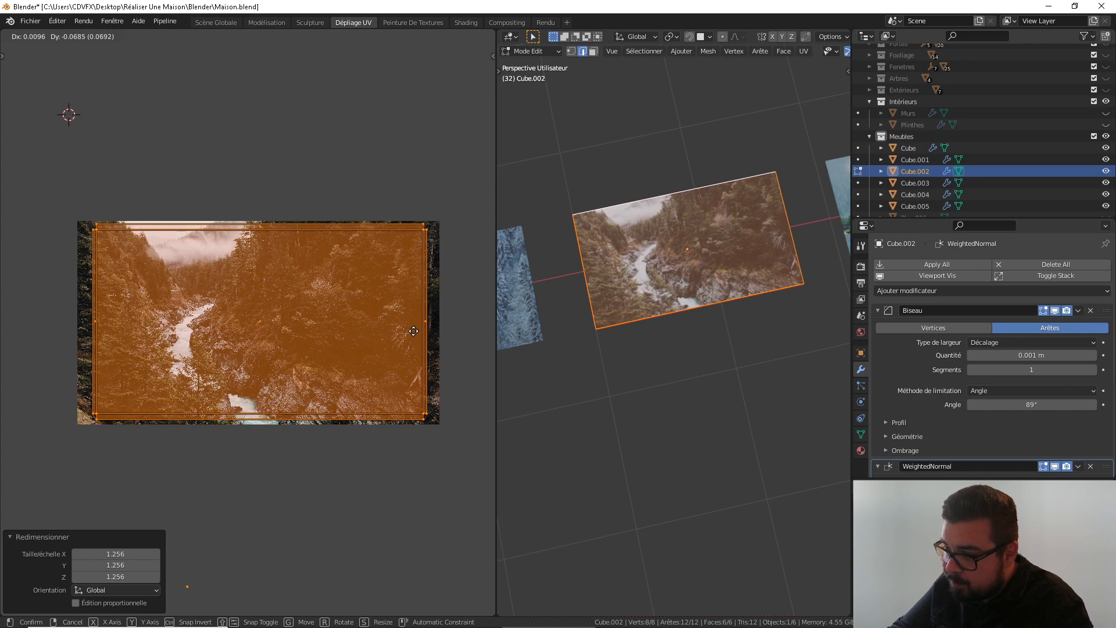
pyautogui.click(411, 319)
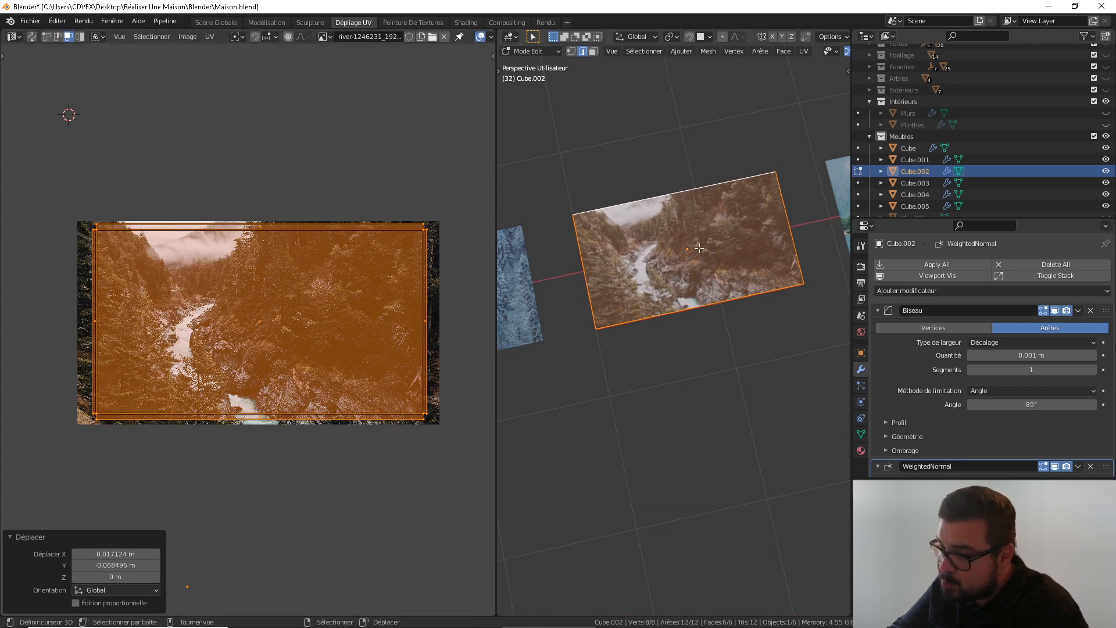
pyautogui.press('Tab')
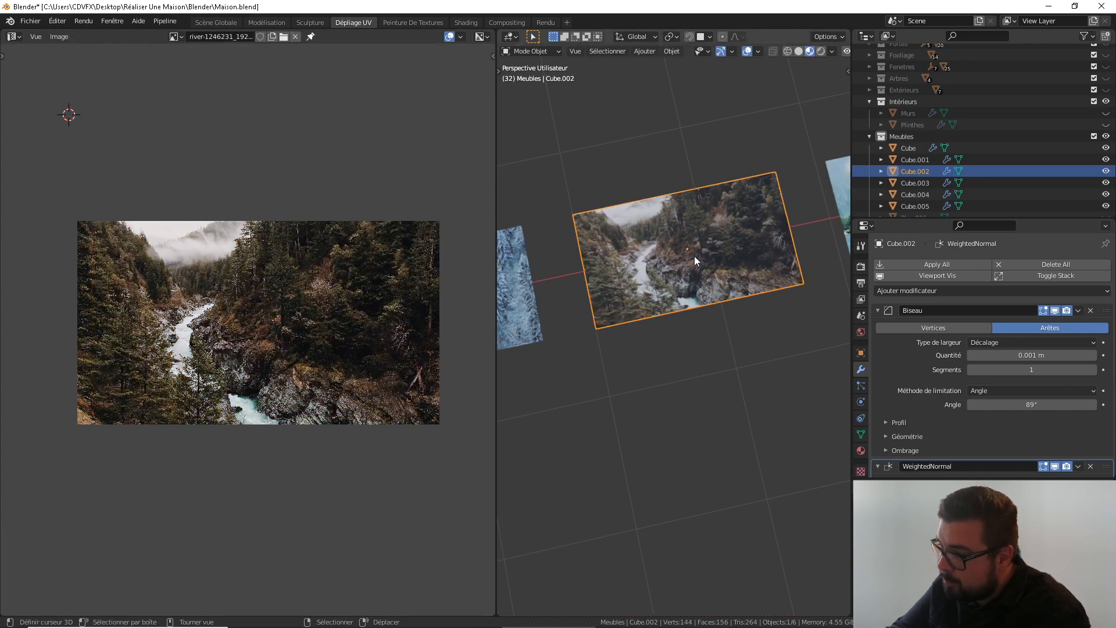
# Select the end panel with the dog on the lakeside bench and unwrap its UVs with the standard Unwrap operation
pyautogui.keyDown('shift'); pyautogui.moveTo(694, 256); pyautogui.dragTo(778, 332, button='middle'); pyautogui.keyUp('shift')
pyautogui.rightClick(732, 288)
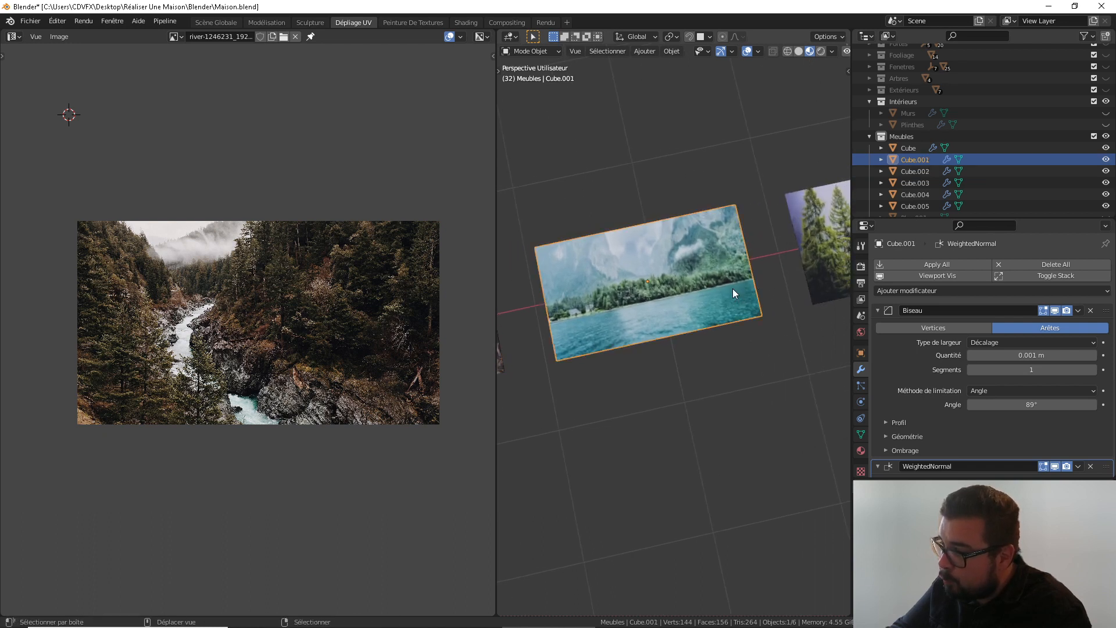
pyautogui.moveTo(732, 288)
pyautogui.keyDown('shift'); pyautogui.mouseDown(button='middle')
pyautogui.moveTo(611, 305)
pyautogui.moveTo(568, 327)
pyautogui.moveTo(762, 260)
pyautogui.mouseUp(button='middle'); pyautogui.keyUp('shift')
pyautogui.keyDown('shift'); pyautogui.moveTo(618, 295); pyautogui.dragTo(814, 244, button='middle'); pyautogui.keyUp('shift')
pyautogui.keyDown('shift'); pyautogui.moveTo(621, 294); pyautogui.dragTo(816, 253, button='middle'); pyautogui.keyUp('shift')
pyautogui.keyDown('shift'); pyautogui.moveTo(611, 294); pyautogui.dragTo(842, 261, button='middle'); pyautogui.keyUp('shift')
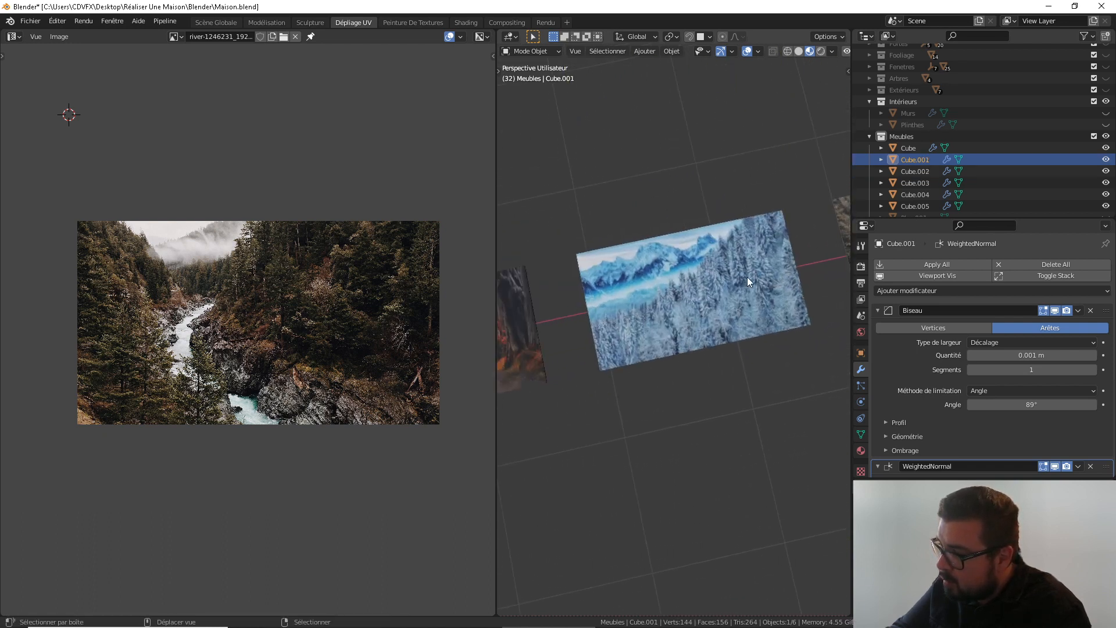
pyautogui.moveTo(747, 276)
pyautogui.keyDown('shift'); pyautogui.mouseDown(button='middle')
pyautogui.moveTo(763, 260)
pyautogui.moveTo(744, 283)
pyautogui.mouseUp(button='middle'); pyautogui.keyUp('shift')
pyautogui.keyDown('shift'); pyautogui.moveTo(585, 322); pyautogui.dragTo(707, 284, button='middle'); pyautogui.keyUp('shift')
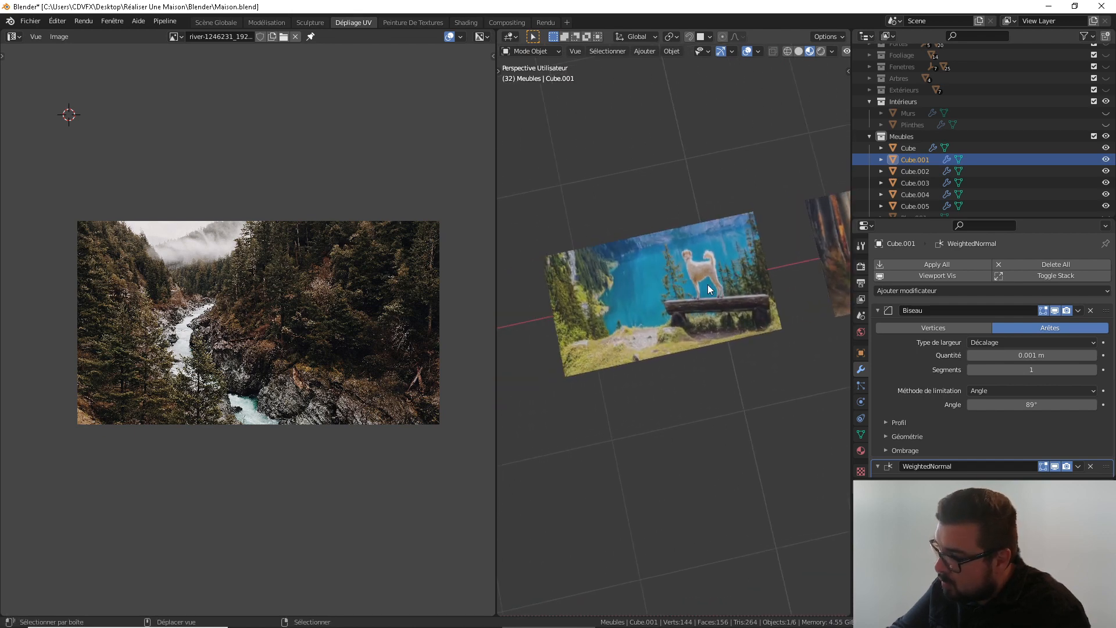
pyautogui.click(702, 288)
pyautogui.press('Tab')
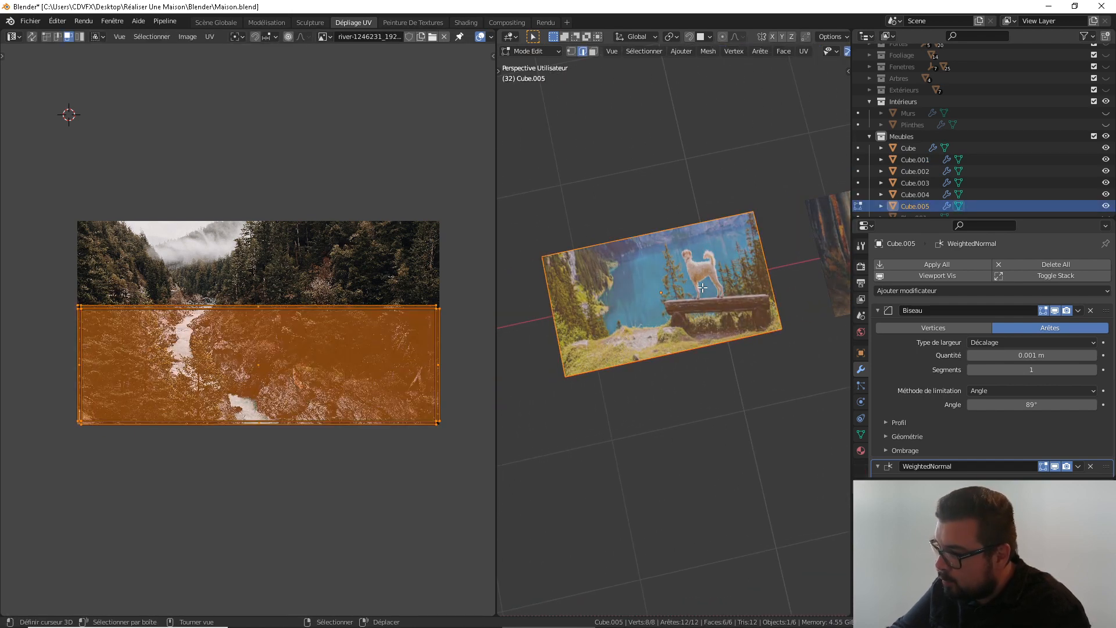
pyautogui.press('u')
pyautogui.click(671, 218)
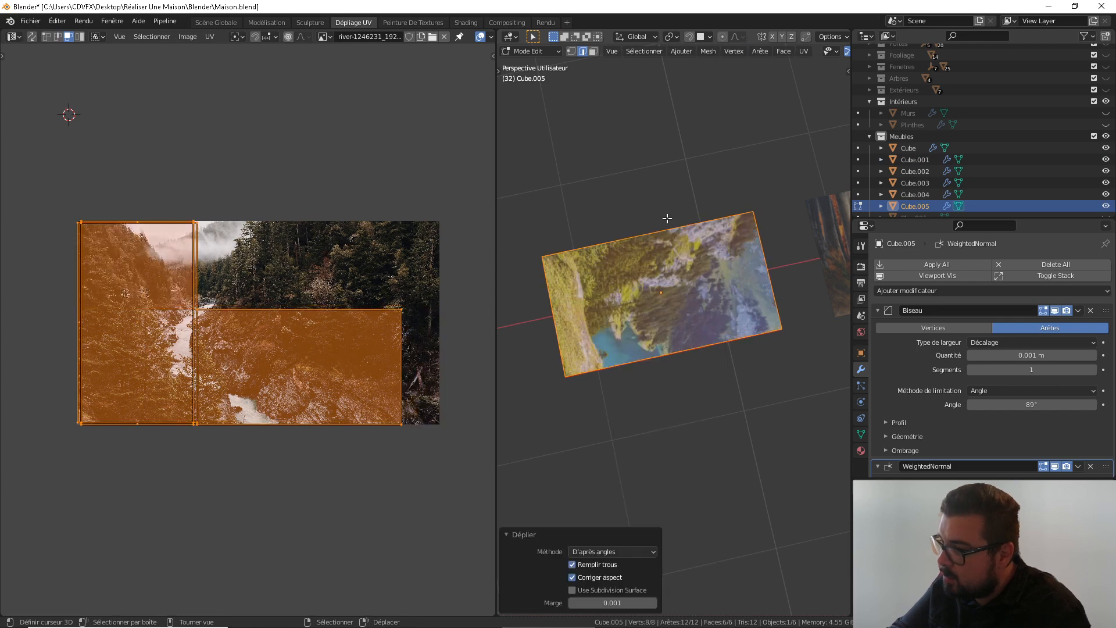
# Collapse the dog panel's smaller unframed UV island by scaling it to 0
pyautogui.hotkey('alt', 'a')
pyautogui.click(306, 357)
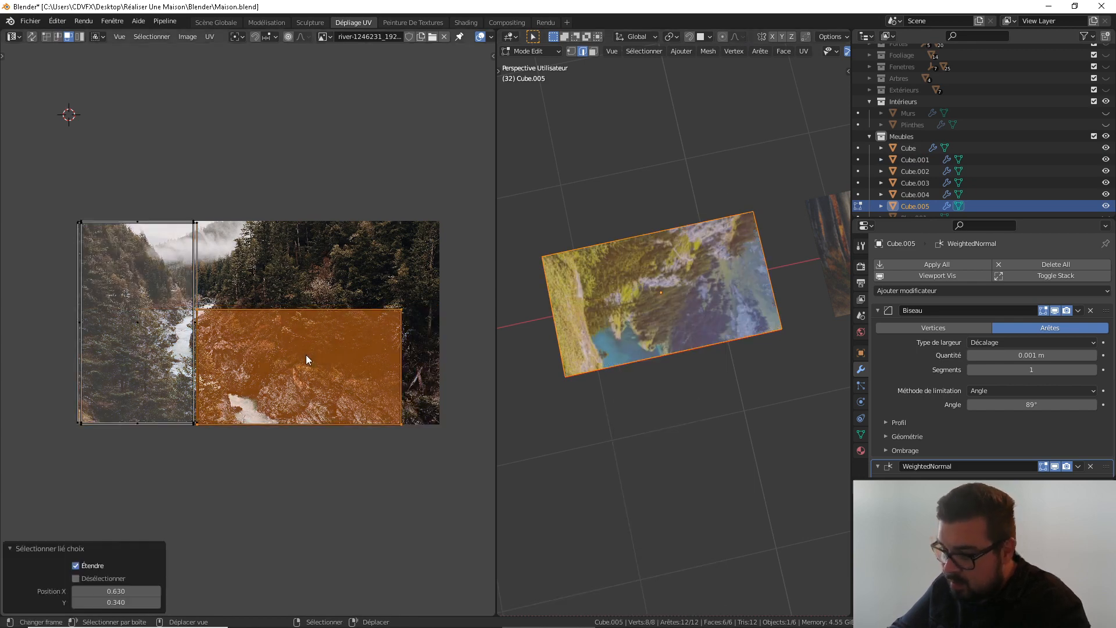
pyautogui.press('s')
pyautogui.press('0')
pyautogui.press('Return')
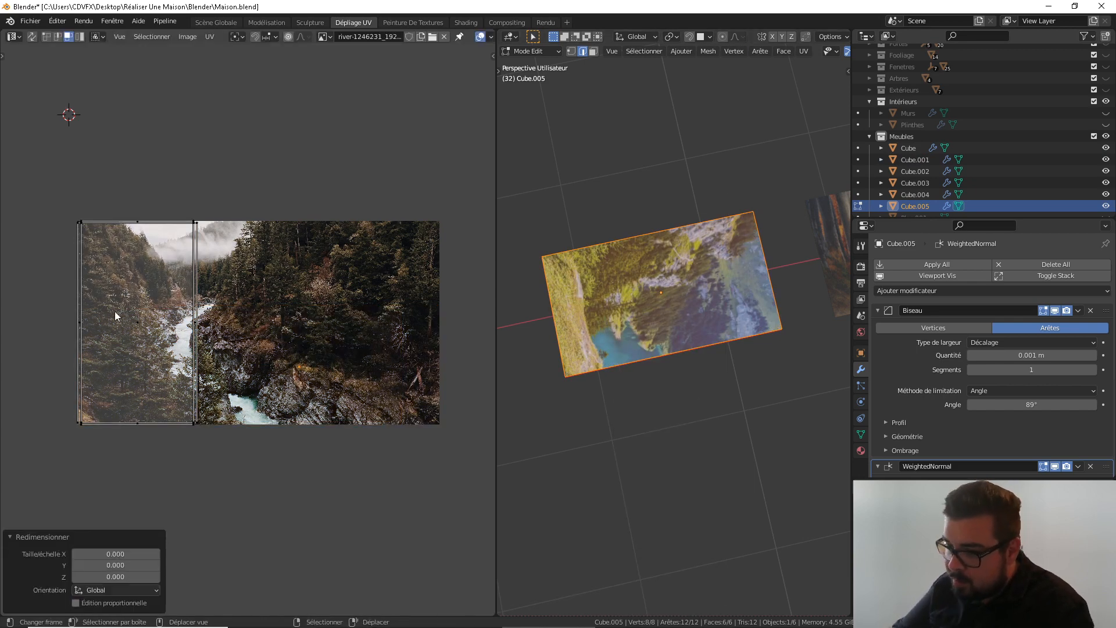
# Select the dog panel's framed UV island and rotate it by 90°
pyautogui.press('l')
pyautogui.press('r')
pyautogui.press('9')
pyautogui.press('0')
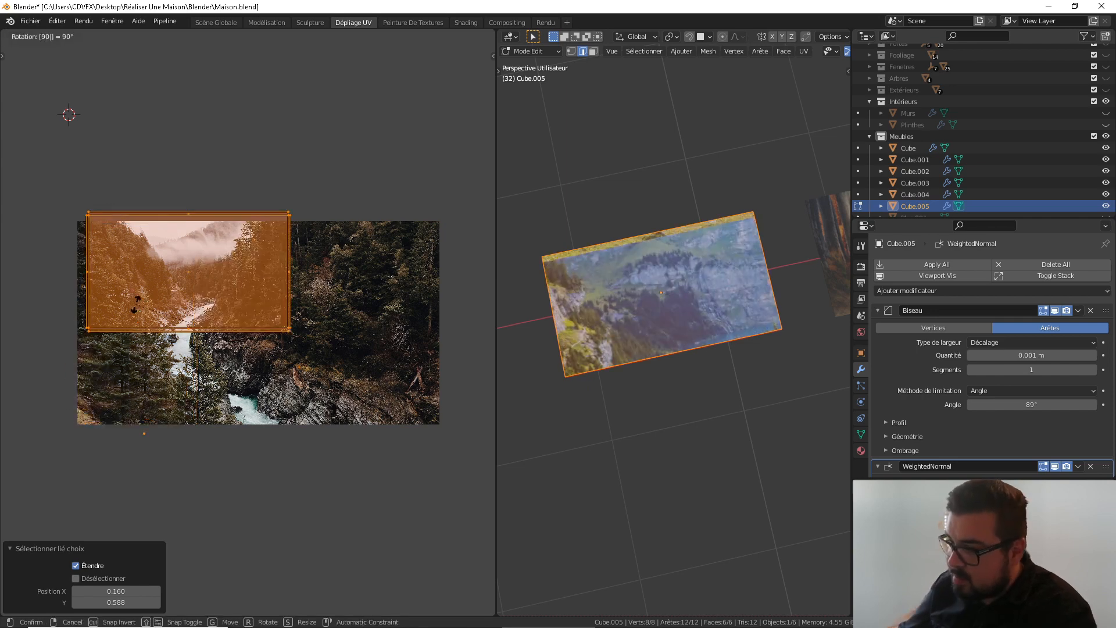
pyautogui.press('Return')
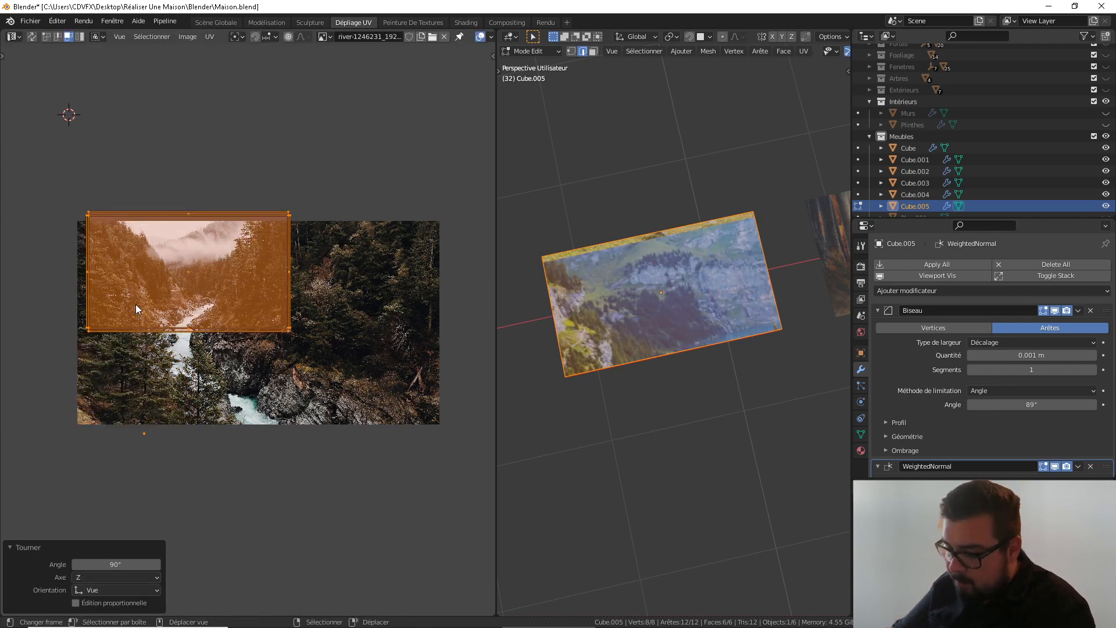
# Move the dog panel's UV island further into the image area and enlarge it by about 1.23 and 1.4
pyautogui.press('g')
pyautogui.click(196, 344)
pyautogui.press('s')
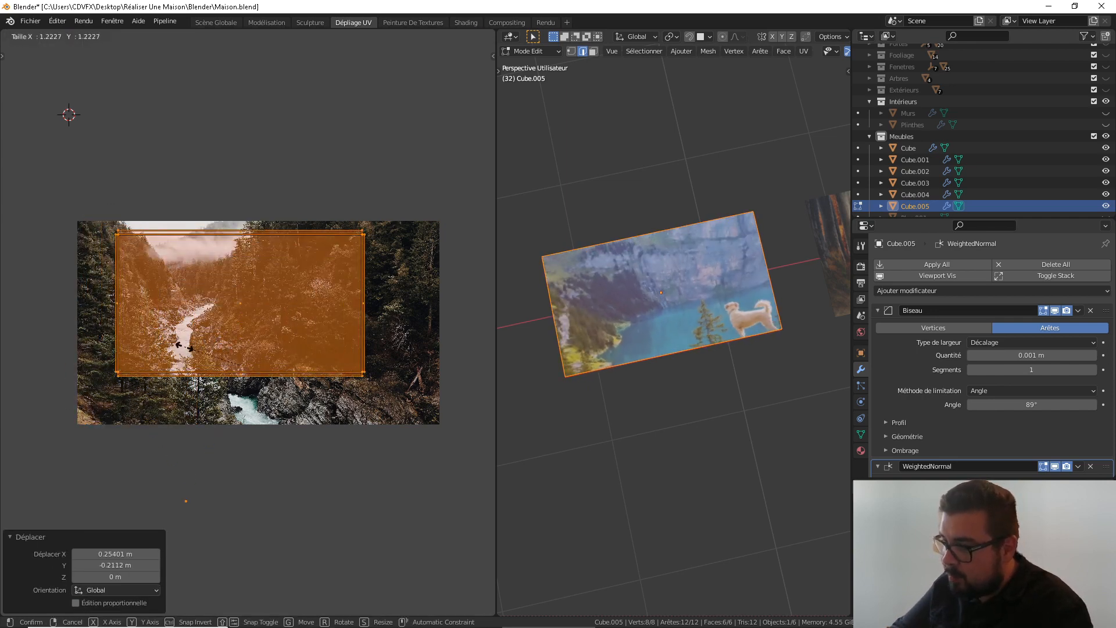
pyautogui.click(190, 349)
pyautogui.press('g')
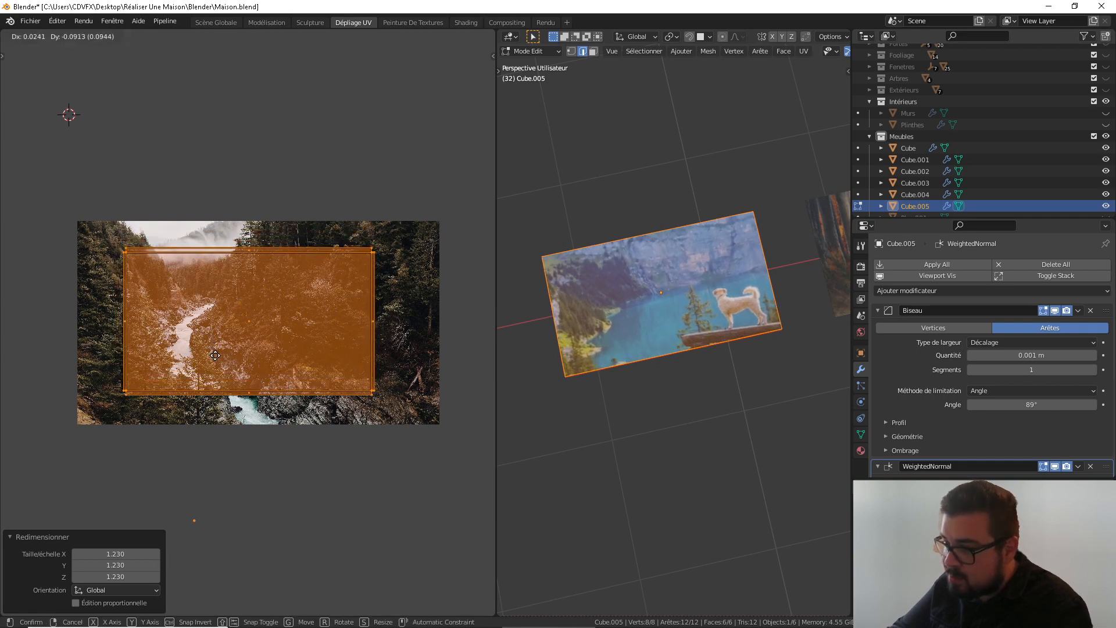
pyautogui.click(213, 348)
pyautogui.press('s')
pyautogui.click(203, 353)
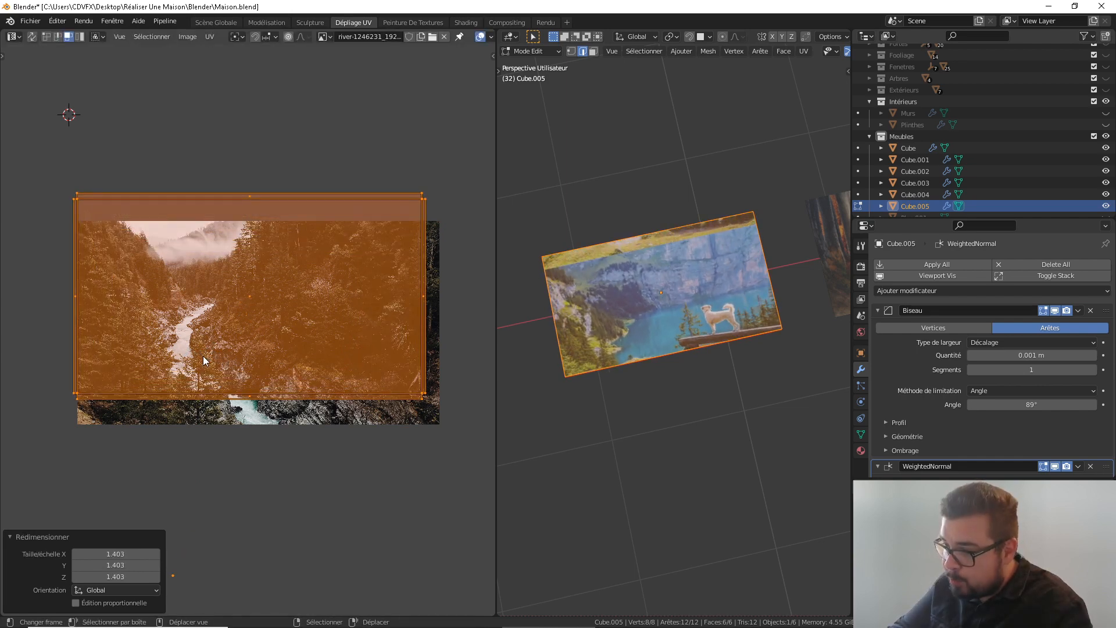
# Center the dog panel's UV island, adjust its scale to fit just inside the image bounds, and return to Object Mode
pyautogui.press('g')
pyautogui.click(230, 383)
pyautogui.press('s')
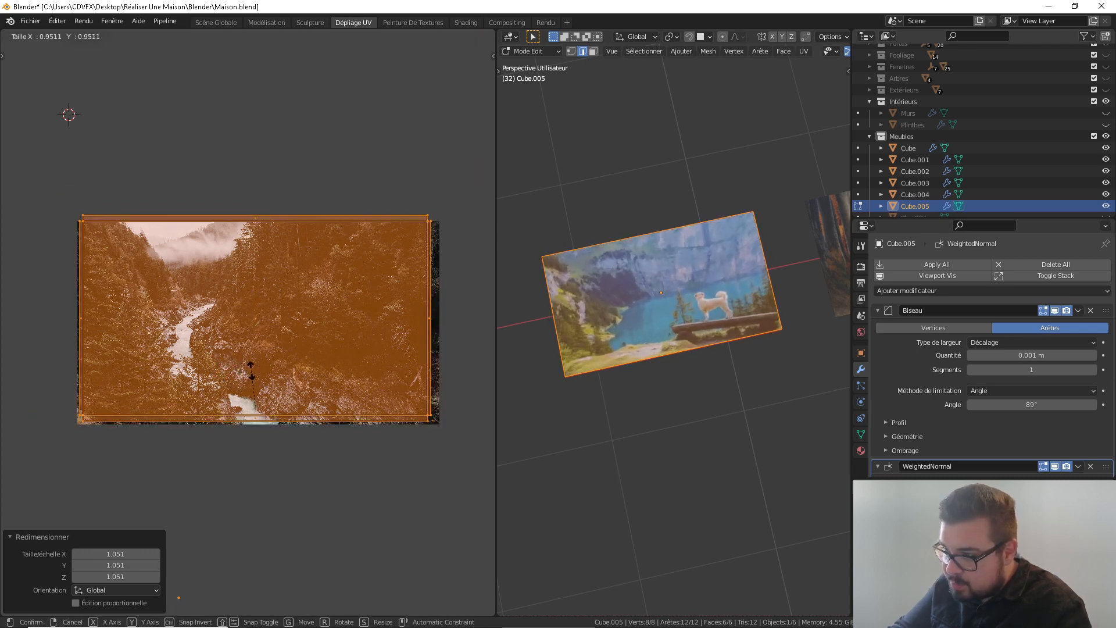
pyautogui.click(253, 376)
pyautogui.press('g')
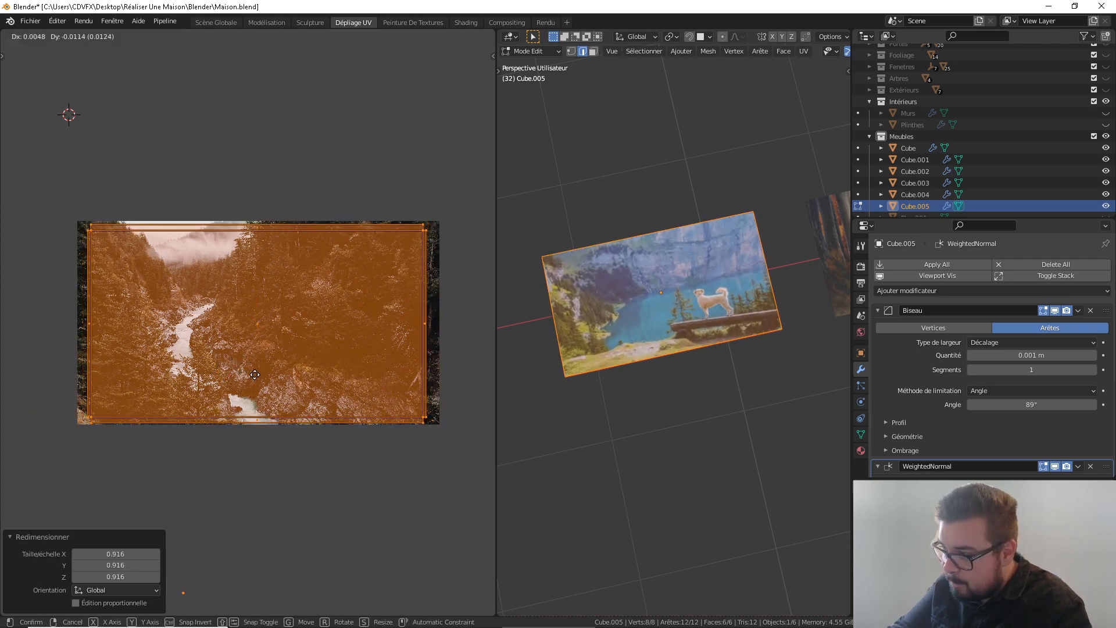
pyautogui.click(254, 375)
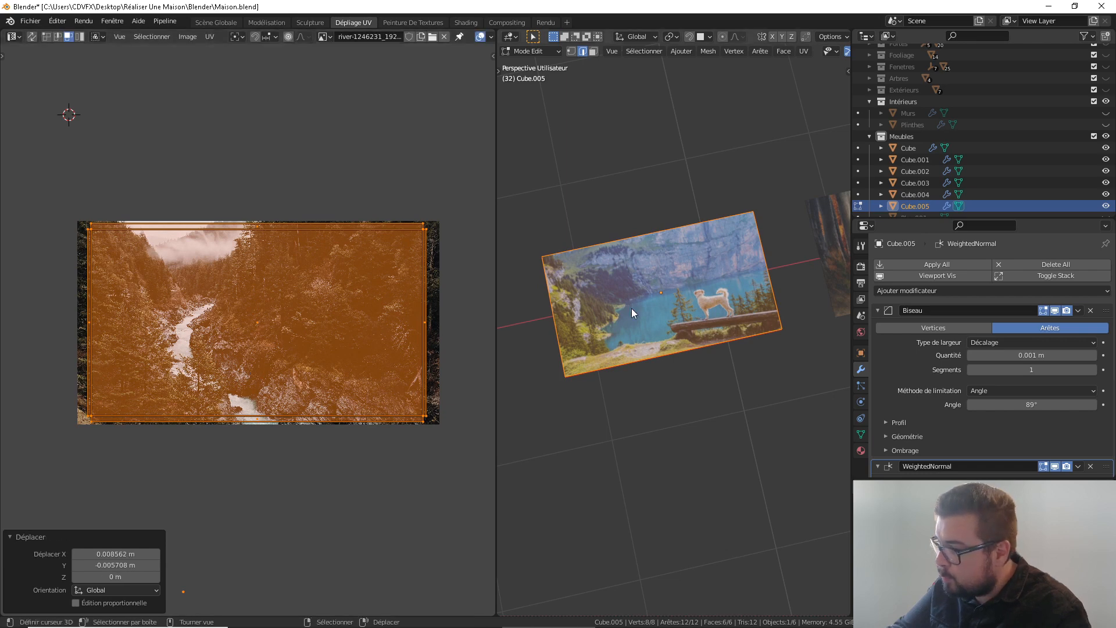
pyautogui.press('Tab')
# Select the autumn forest panel beside the dog panel and unwrap its UVs with the standard Unwrap operation
pyautogui.moveTo(631, 308); pyautogui.dragTo(587, 344, button='middle')
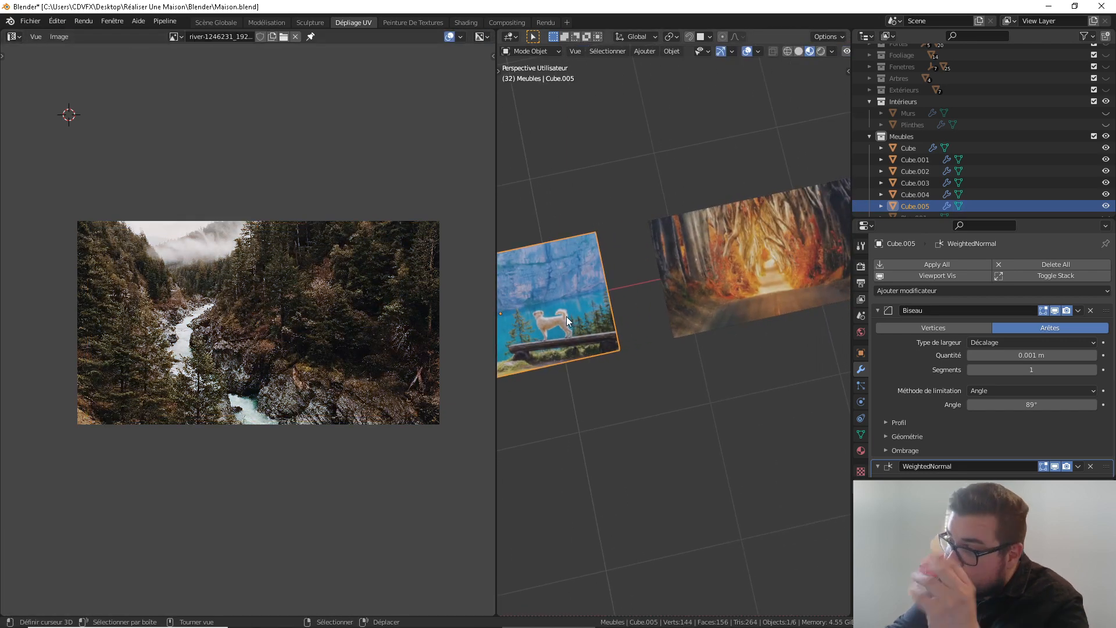
pyautogui.keyDown('shift'); pyautogui.moveTo(741, 292); pyautogui.dragTo(661, 304, button='middle'); pyautogui.keyUp('shift')
pyautogui.click(687, 292)
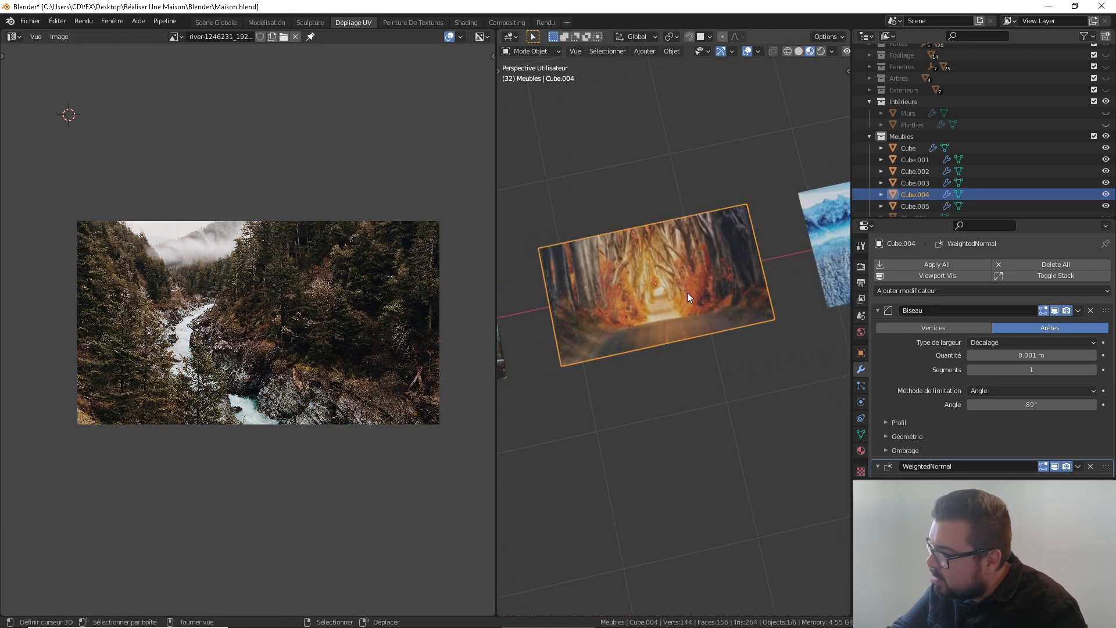
pyautogui.press('Tab')
pyautogui.press('u')
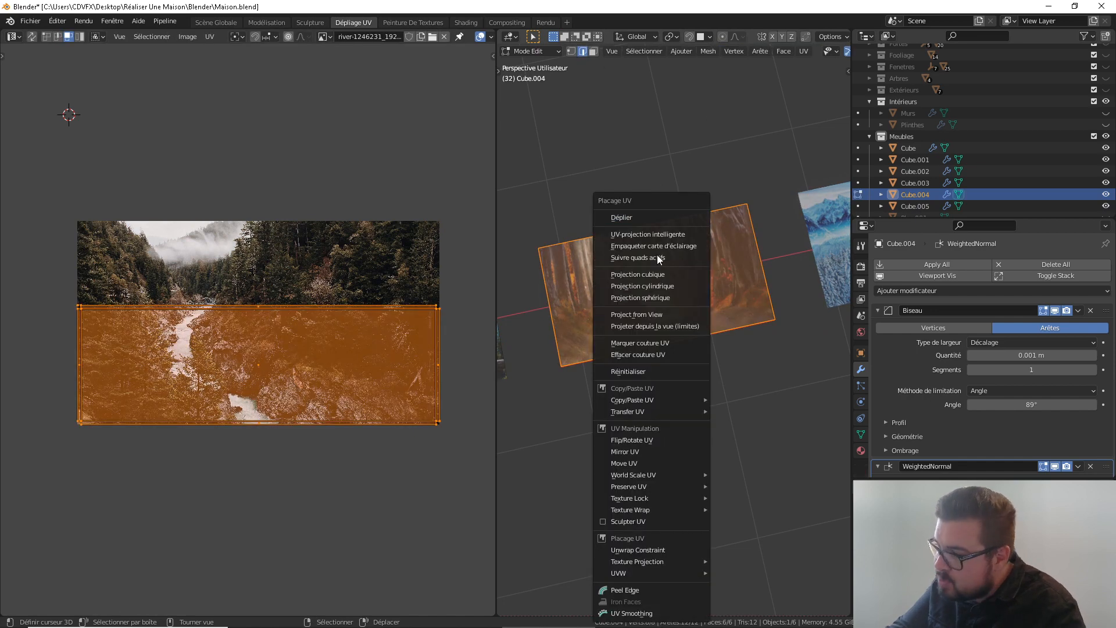
pyautogui.click(638, 220)
# Collapse the forest panel's unframed UV island to a point and rotate its framed island by 90°
pyautogui.hotkey('alt', 'a')
pyautogui.press('l')
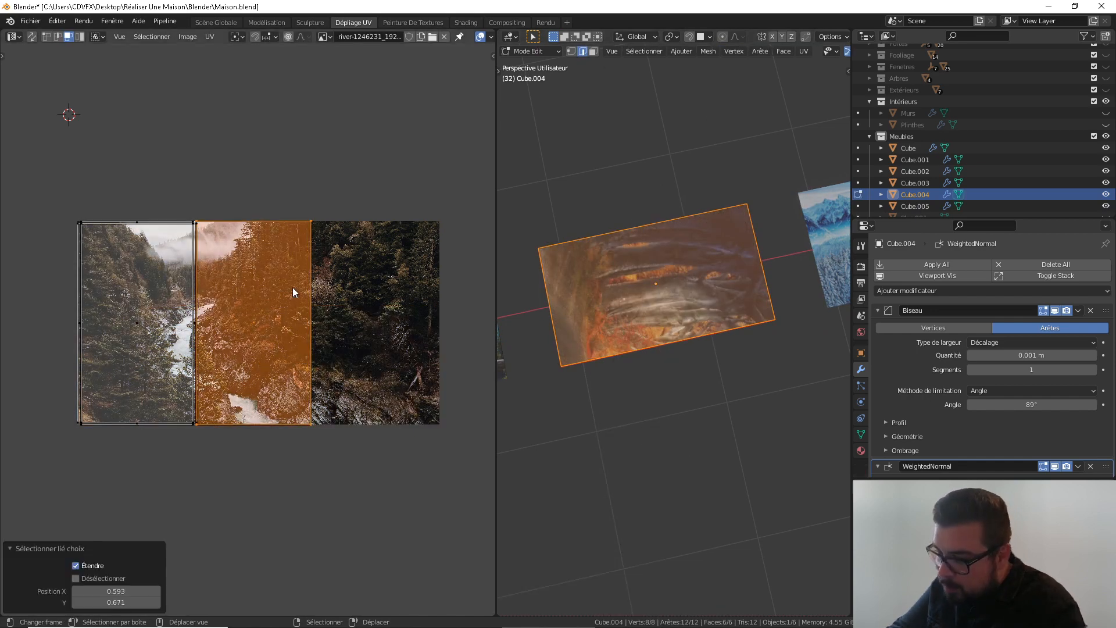
pyautogui.hotkey('alt', 'a')
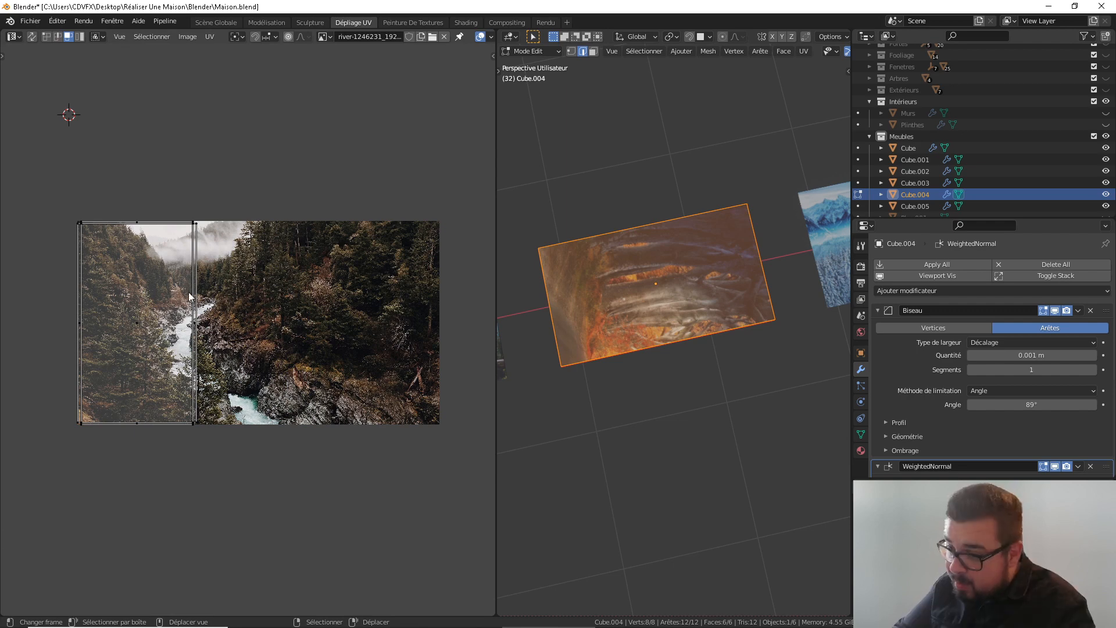
pyautogui.write('lr90')
pyautogui.press('Return')
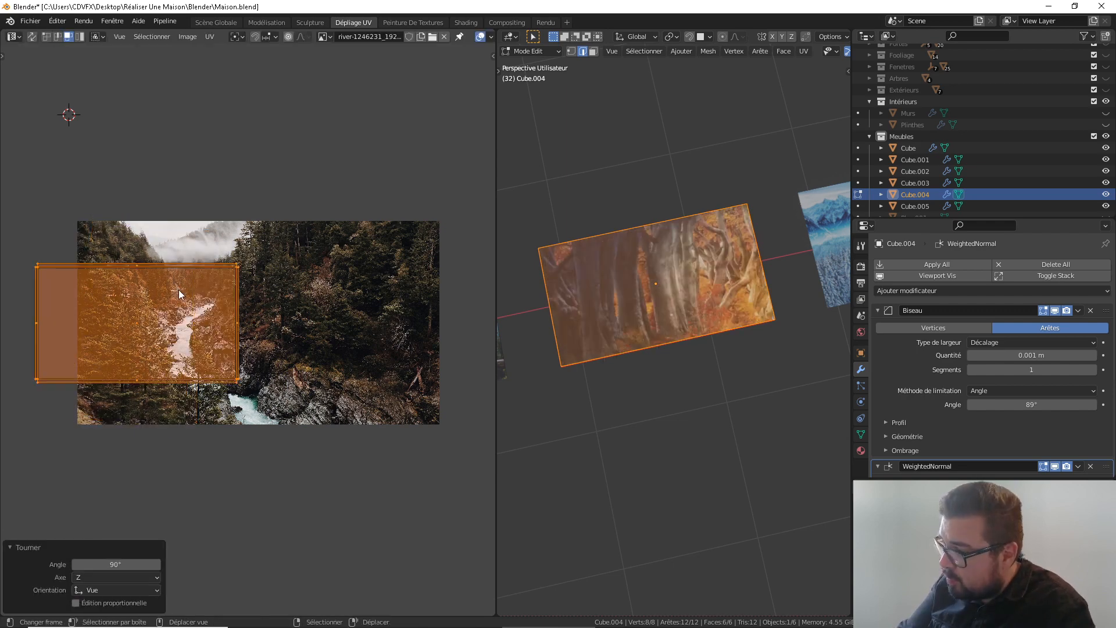
# Position the forest panel's UV island over the image area, enlarge it by about 1.57, and return to Object Mode
pyautogui.press('g')
pyautogui.click(266, 294)
pyautogui.press('s')
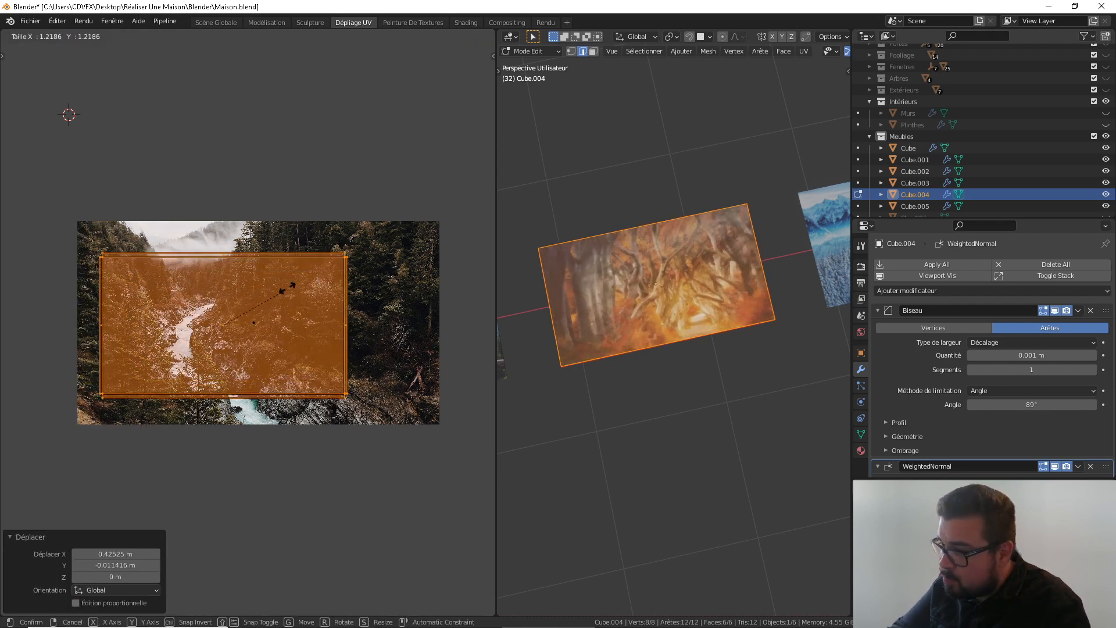
pyautogui.click(308, 289)
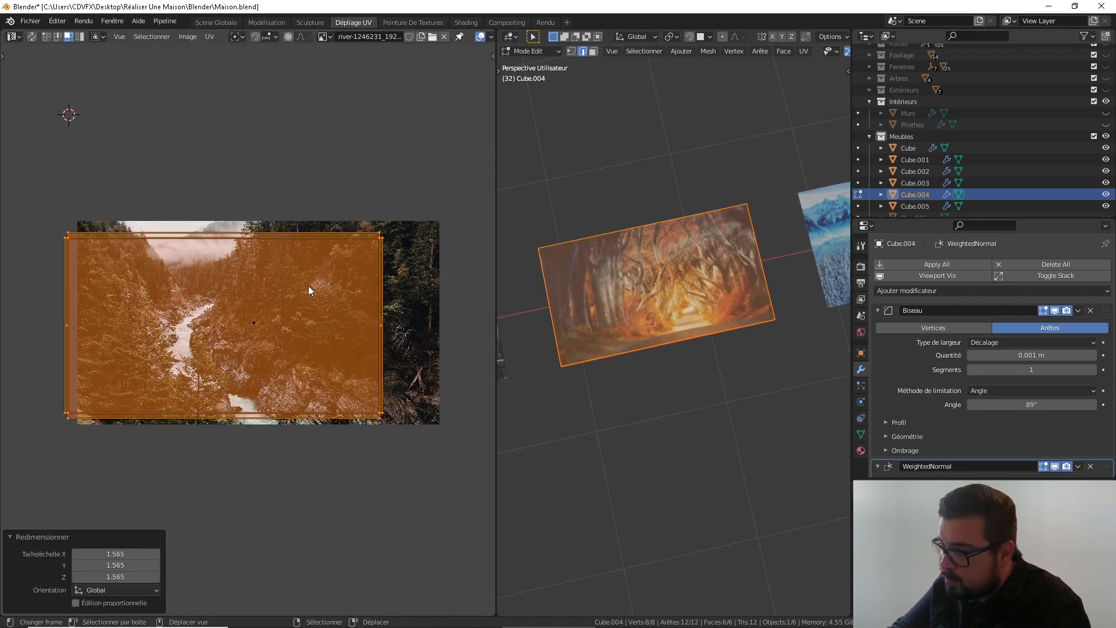
pyautogui.click(368, 284)
pyautogui.keyDown('shift'); pyautogui.moveTo(727, 299); pyautogui.dragTo(635, 301, button='middle'); pyautogui.keyUp('shift')
pyautogui.press('Tab')
pyautogui.keyDown('shift'); pyautogui.moveTo(771, 269); pyautogui.dragTo(661, 298, button='middle'); pyautogui.keyUp('shift')
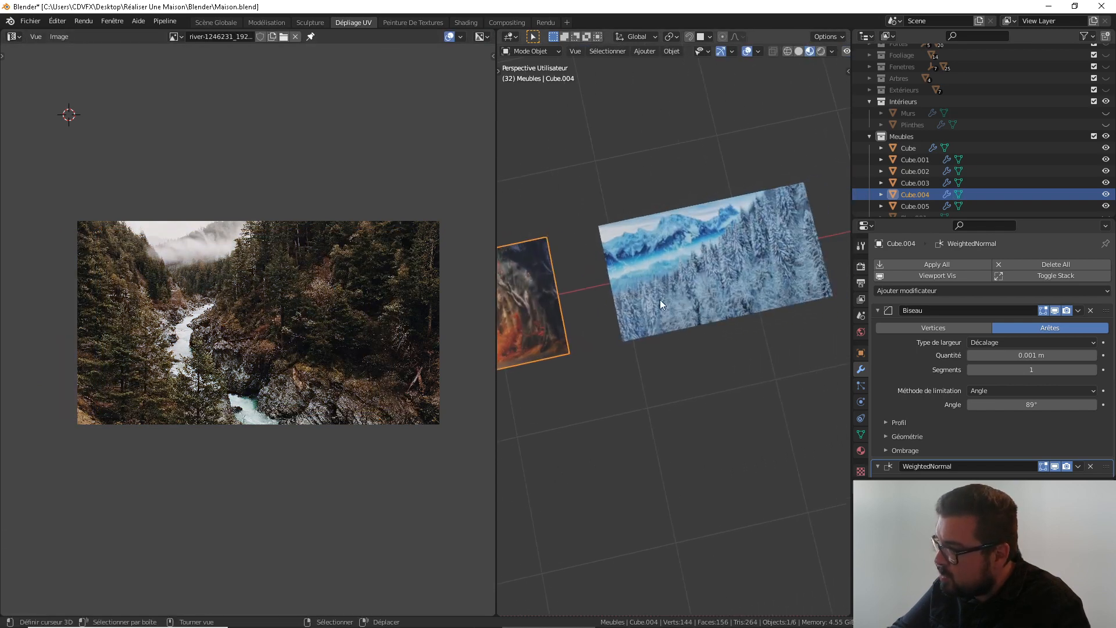
# Select the snowy mountain panel and unwrap its UVs with the standard Unwrap operation
pyautogui.rightClick(668, 294)
pyautogui.press('Tab')
pyautogui.press('u')
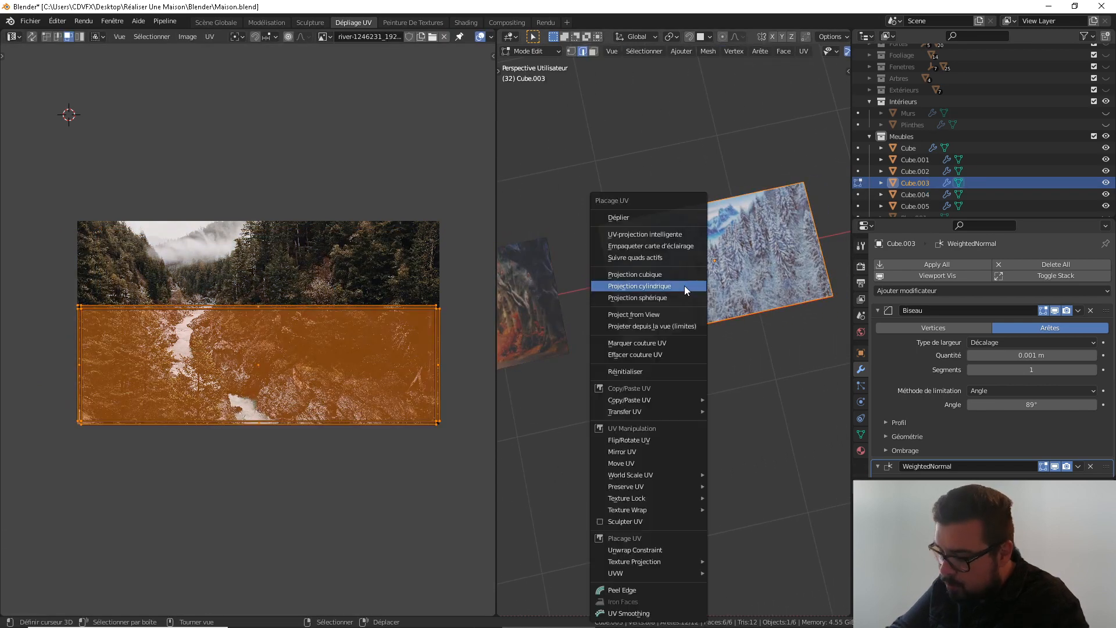
pyautogui.click(629, 220)
# Collapse the snowy mountain panel's unframed UV island to a point and rotate its framed island by 90°
pyautogui.hotkey('alt', 'a')
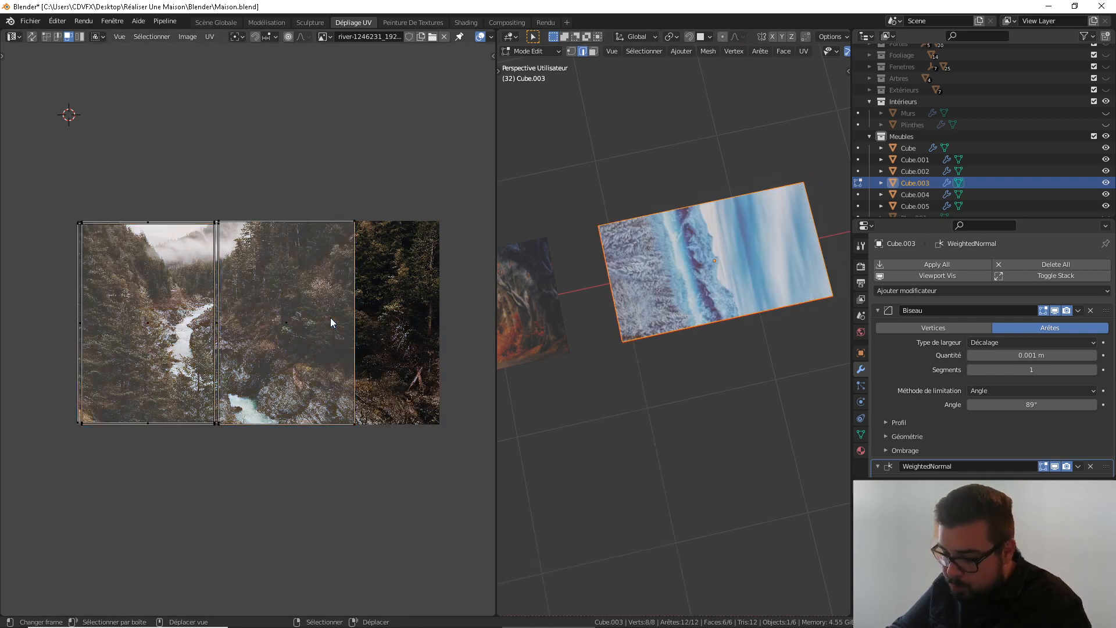
pyautogui.press('l')
pyautogui.press('s')
pyautogui.press('0')
pyautogui.press('Return')
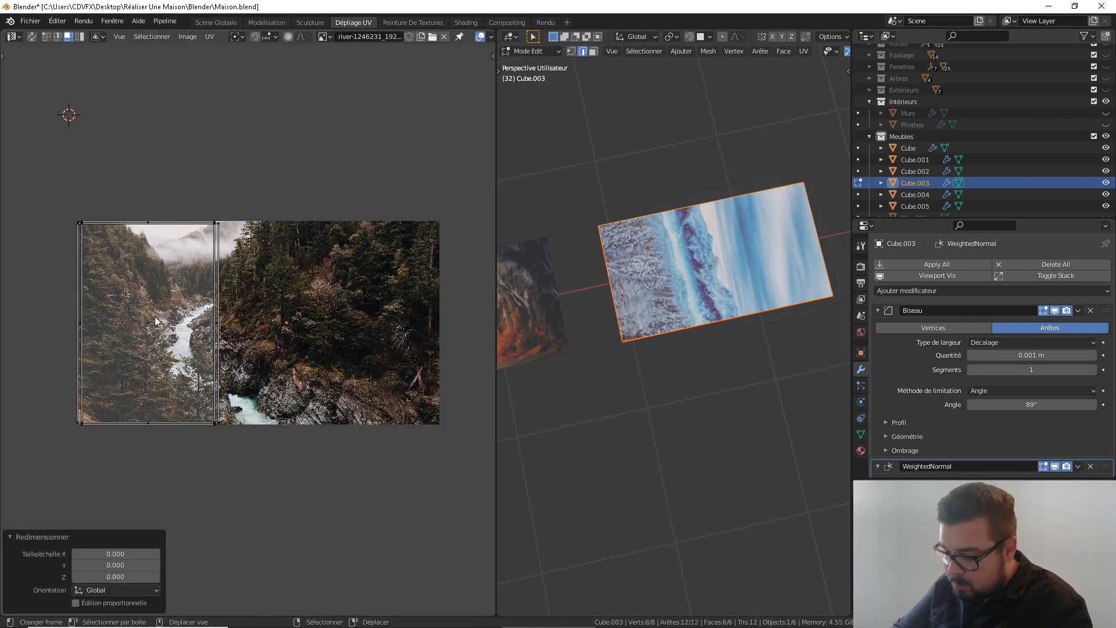
pyautogui.write('lr90')
pyautogui.press('Return')
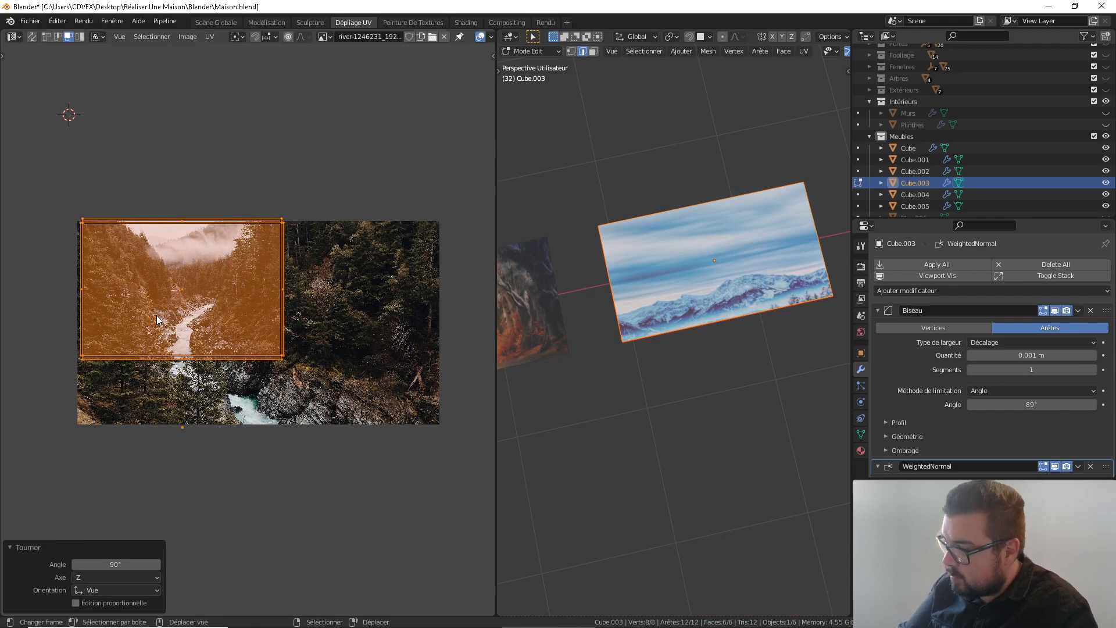
# Center the snowy mountain panel's UV island, scale it by about 1.121, 1.494 and 0.709 to fit inside the image, and return to Object Mode
pyautogui.press('s')
pyautogui.click(156, 317)
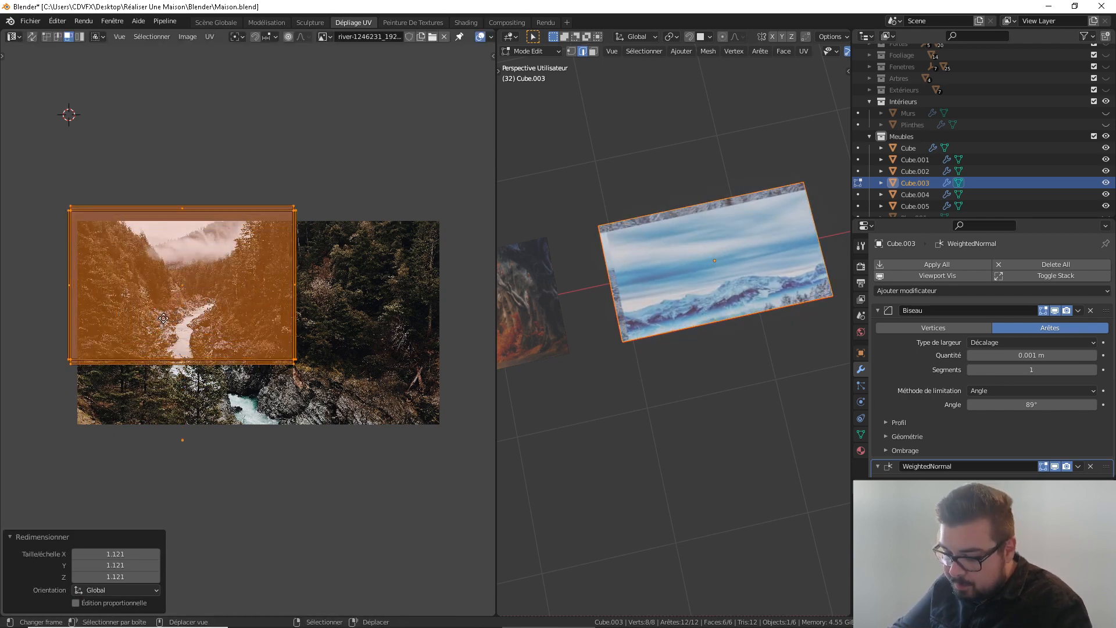
pyautogui.press('g')
pyautogui.click(220, 348)
pyautogui.press('s')
pyautogui.click(215, 347)
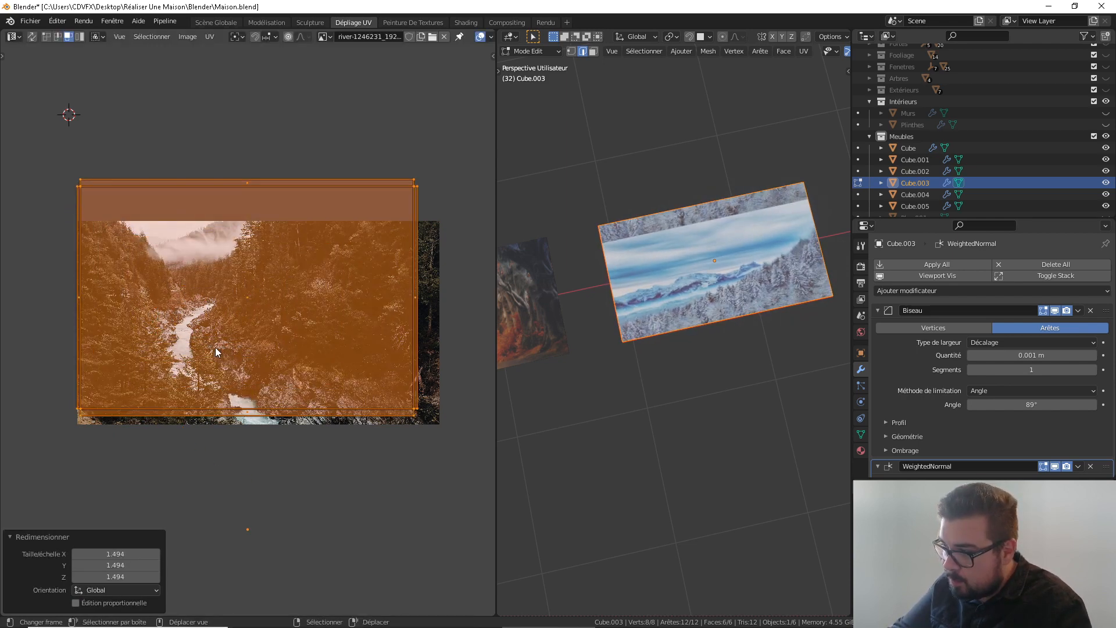
pyautogui.press('s')
pyautogui.click(232, 348)
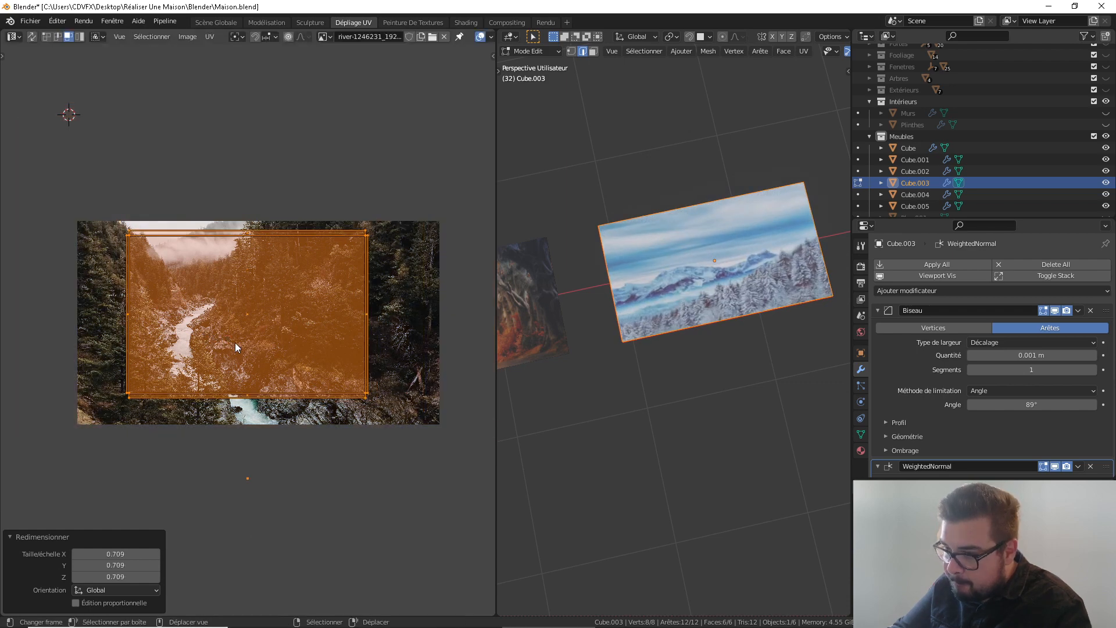
pyautogui.press('Tab')
# Select the lake panel beside the cabin panel and unwrap its UVs with the standard Unwrap operation
pyautogui.keyDown('shift'); pyautogui.moveTo(779, 277); pyautogui.dragTo(622, 332, button='middle'); pyautogui.keyUp('shift')
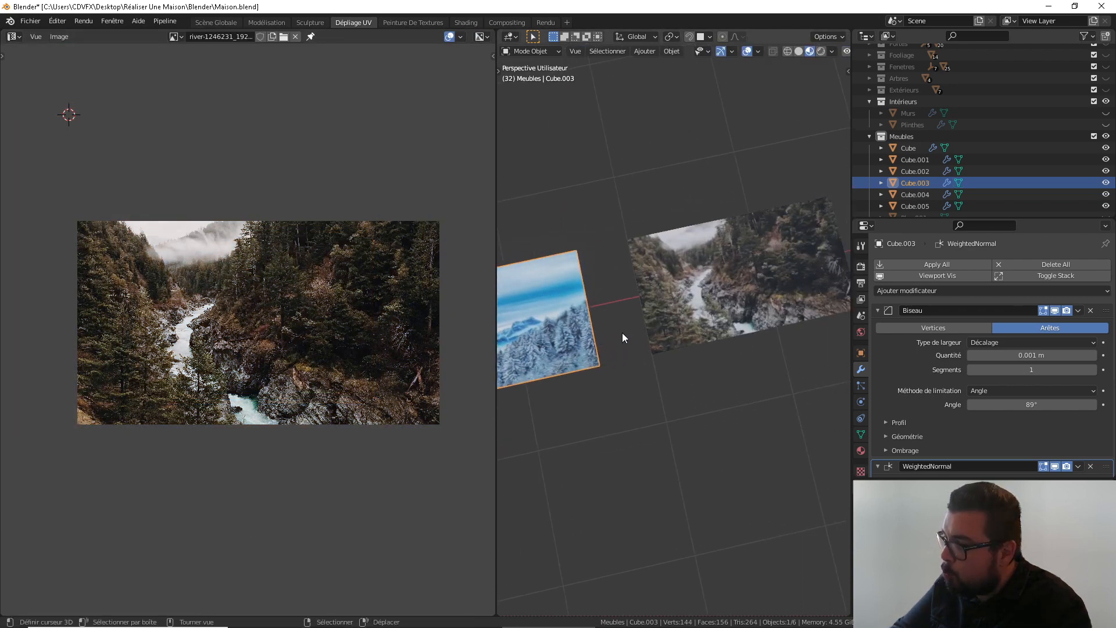
pyautogui.keyDown('shift'); pyautogui.moveTo(741, 289); pyautogui.dragTo(581, 352, button='middle'); pyautogui.keyUp('shift')
pyautogui.keyDown('shift'); pyautogui.moveTo(680, 327); pyautogui.dragTo(507, 366, button='middle'); pyautogui.keyUp('shift')
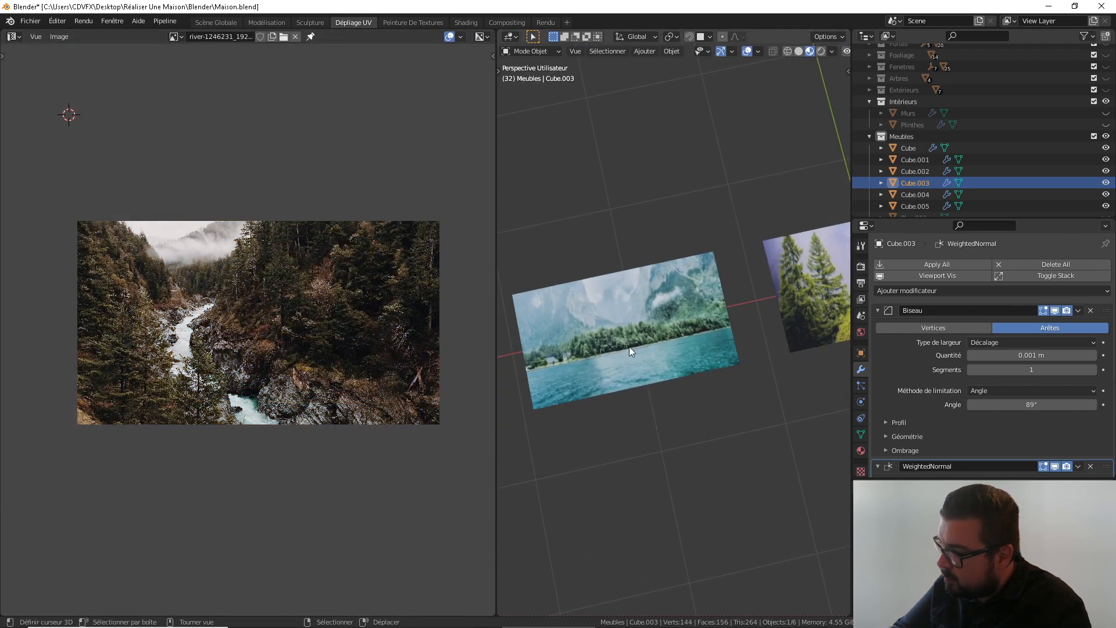
pyautogui.click(630, 346)
pyautogui.press('Tab')
pyautogui.press('u')
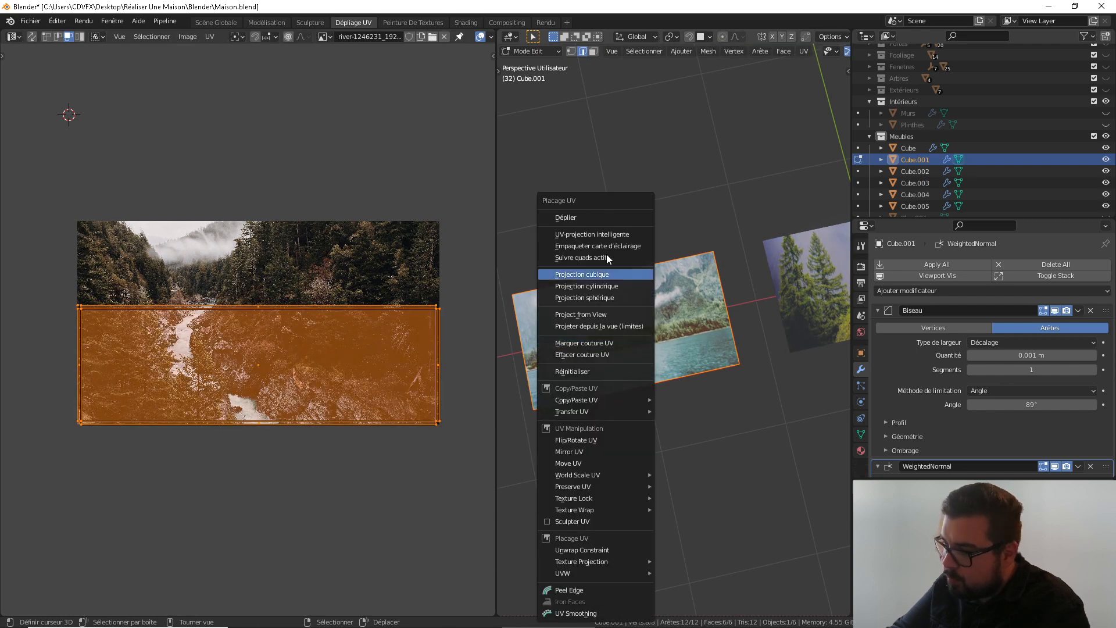
pyautogui.click(601, 219)
# Collapse the lake panel's unframed UV island to a point and rotate its framed island by 90°
pyautogui.click(314, 330)
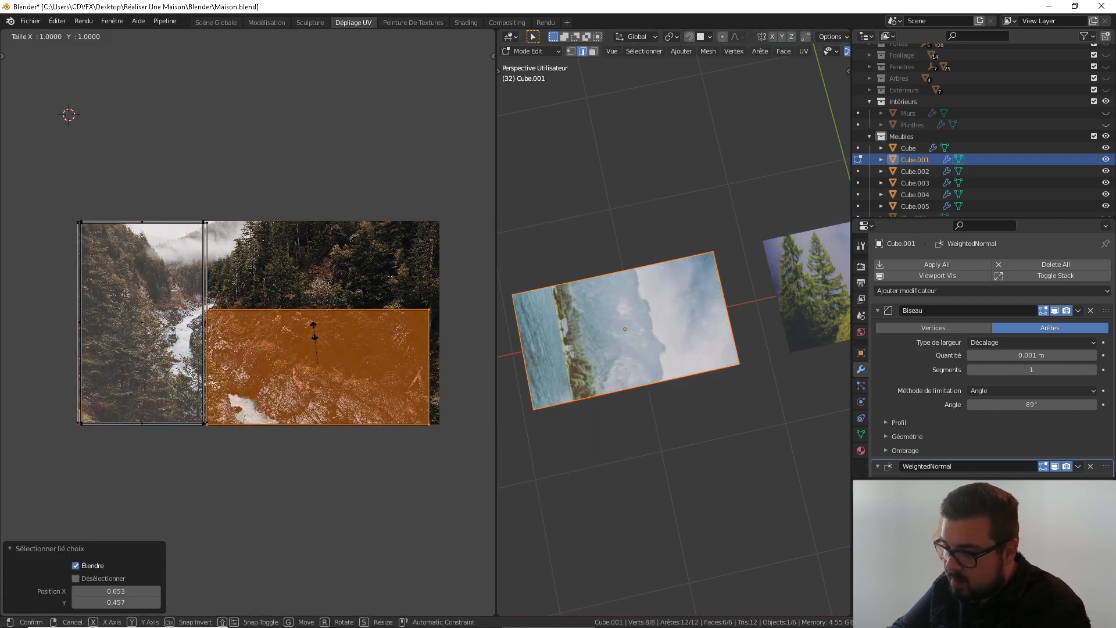
pyautogui.press('s')
pyautogui.press('0')
pyautogui.press('Return')
pyautogui.click(184, 307)
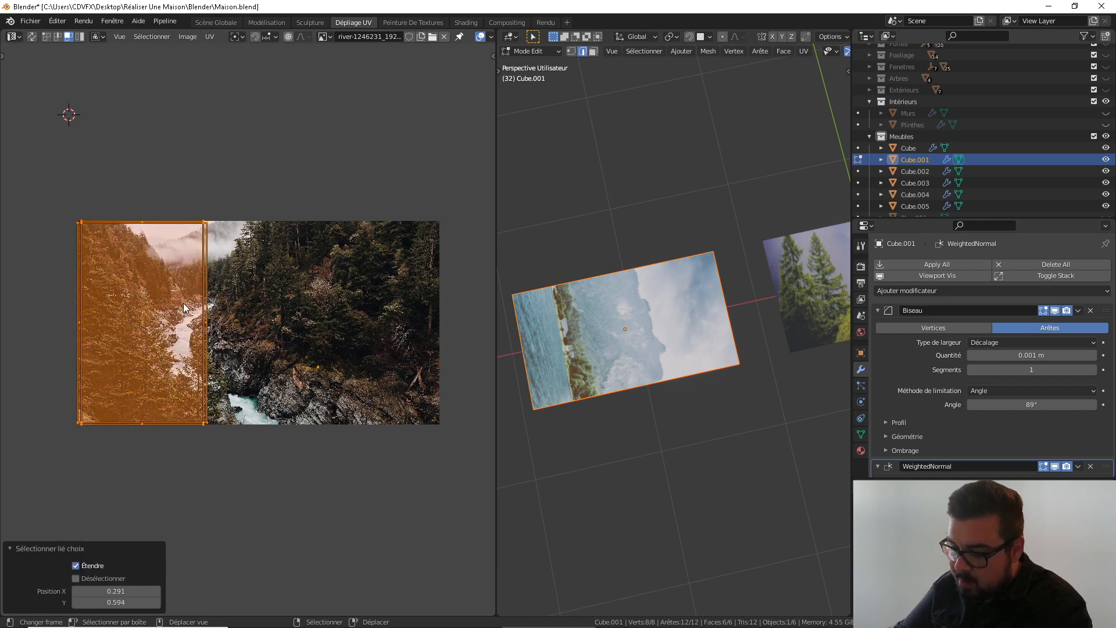
pyautogui.press('r')
pyautogui.press('9')
pyautogui.press('0')
pyautogui.press('Return')
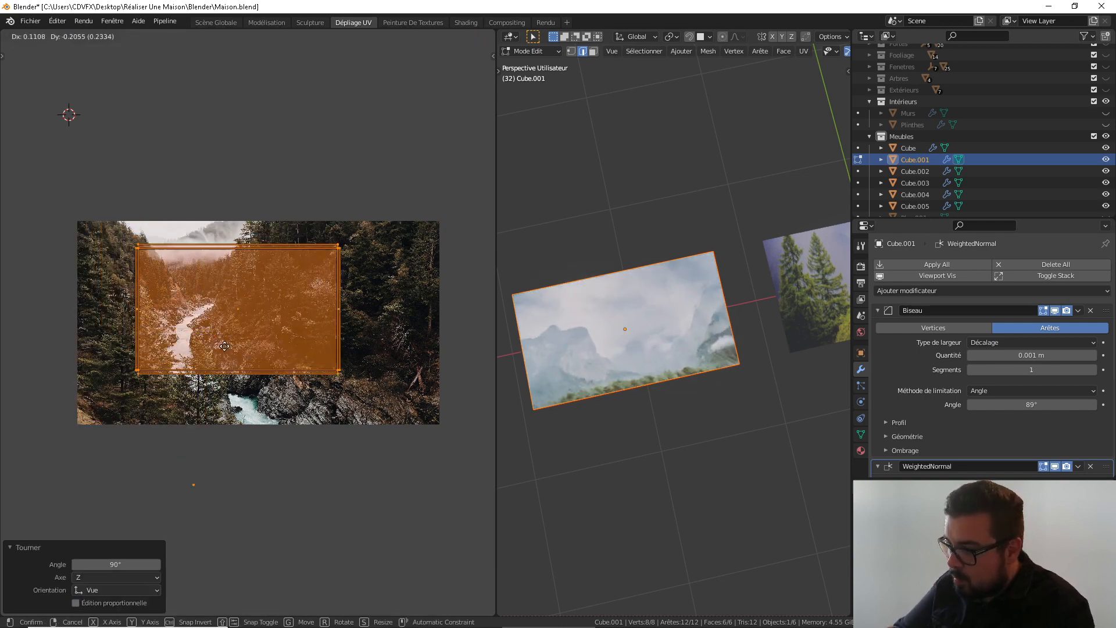
# Center and enlarge the lake panel's UV island so it fits just inside the image bounds, and return to Object Mode
pyautogui.click(215, 365)
pyautogui.press('s')
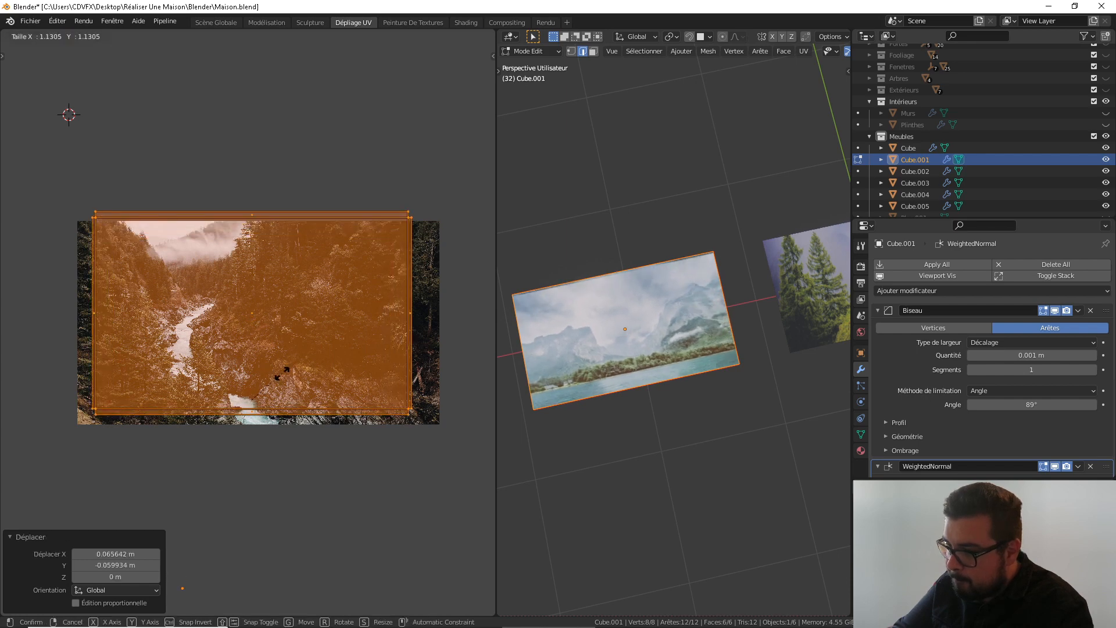
pyautogui.click(282, 375)
pyautogui.press('g')
pyautogui.press('s')
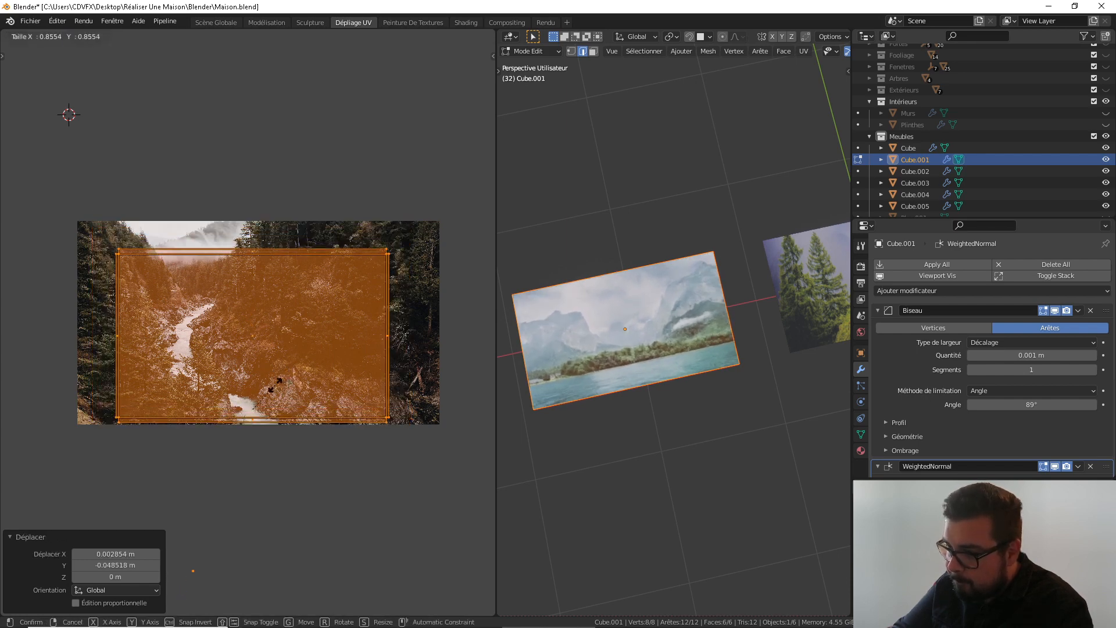
pyautogui.click(278, 382)
pyautogui.press('g')
pyautogui.click(276, 378)
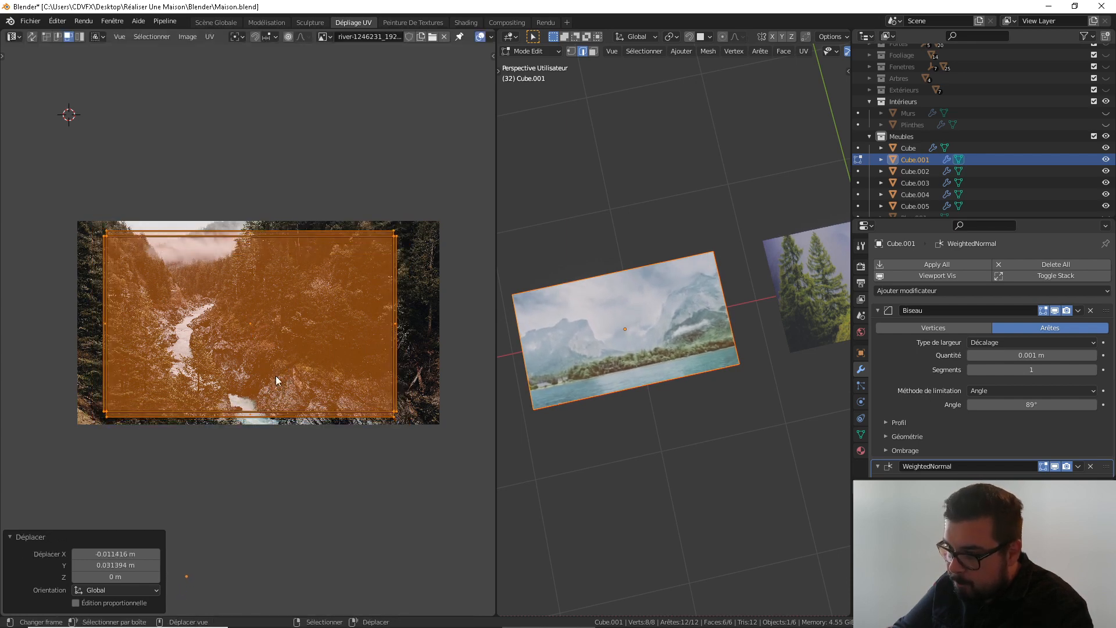
pyautogui.keyDown('shift'); pyautogui.moveTo(644, 344); pyautogui.dragTo(555, 355, button='middle'); pyautogui.keyUp('shift')
pyautogui.press('Tab')
# Select the green hillside cabin panel and unwrap its UVs with the standard Unwrap operation
pyautogui.keyDown('shift'); pyautogui.moveTo(702, 329); pyautogui.dragTo(635, 350, button='middle'); pyautogui.keyUp('shift')
pyautogui.rightClick(720, 322)
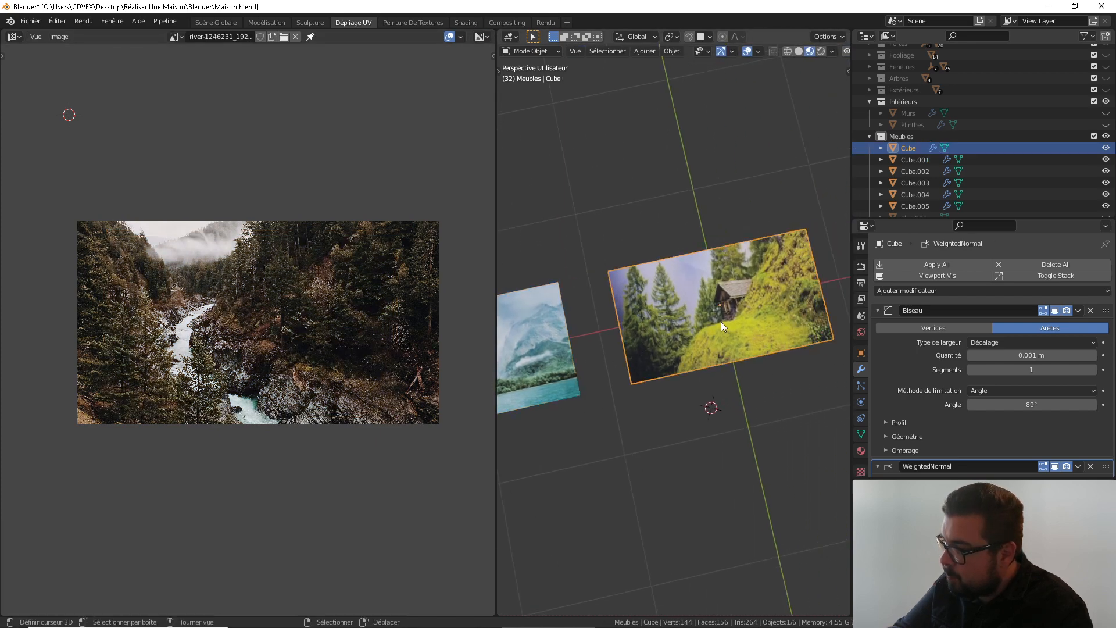
pyautogui.press('Tab')
pyautogui.press('u')
pyautogui.click(696, 219)
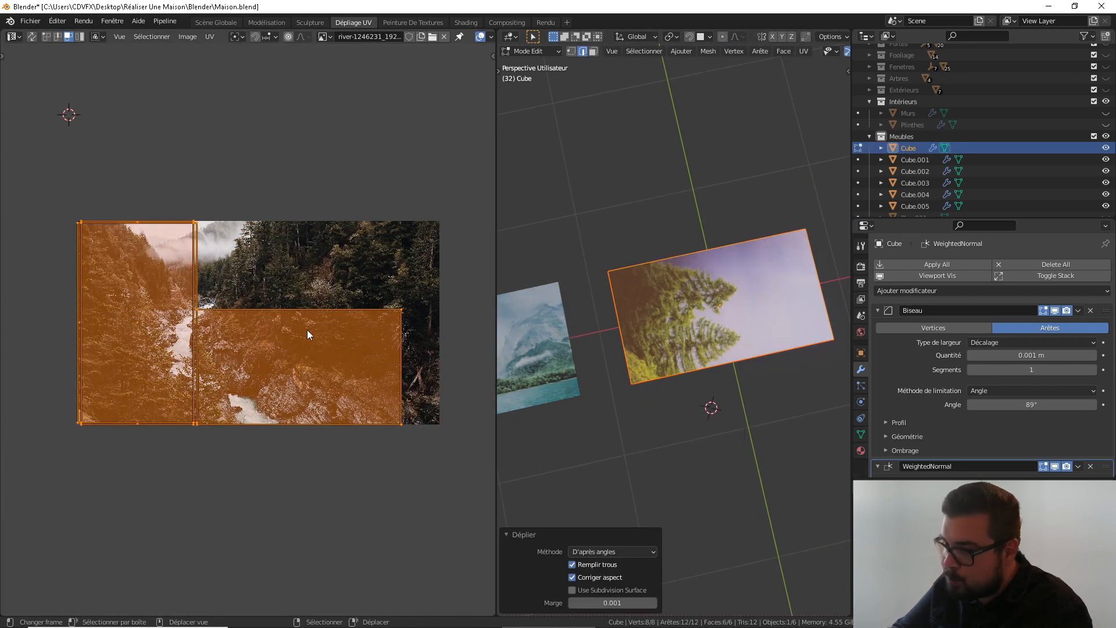
# Collapse the cabin panel's unframed UV island to a point and rotate its framed island by 90°
pyautogui.hotkey('alt', 'a')
pyautogui.rightClick(316, 345)
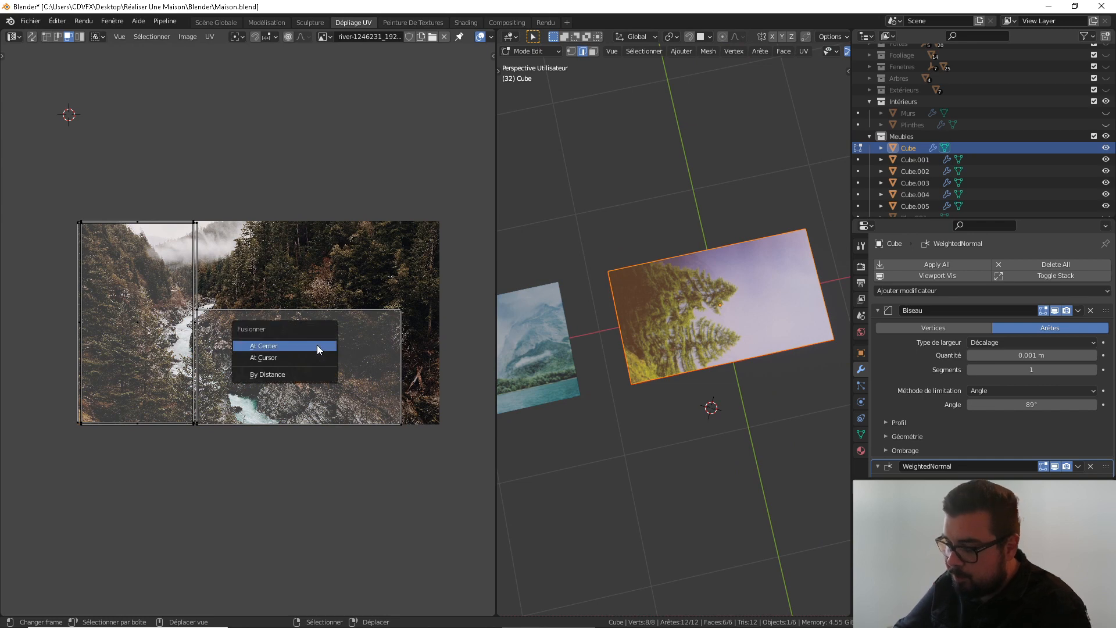
pyautogui.click(299, 337)
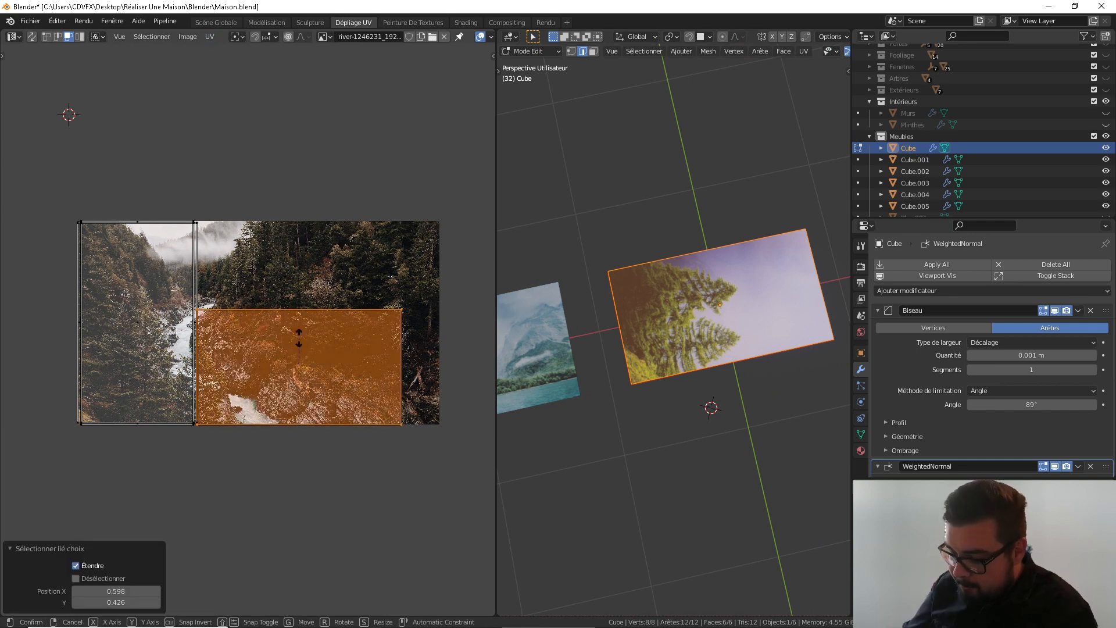
pyautogui.press('s')
pyautogui.press('0')
pyautogui.press('Return')
pyautogui.click(163, 329)
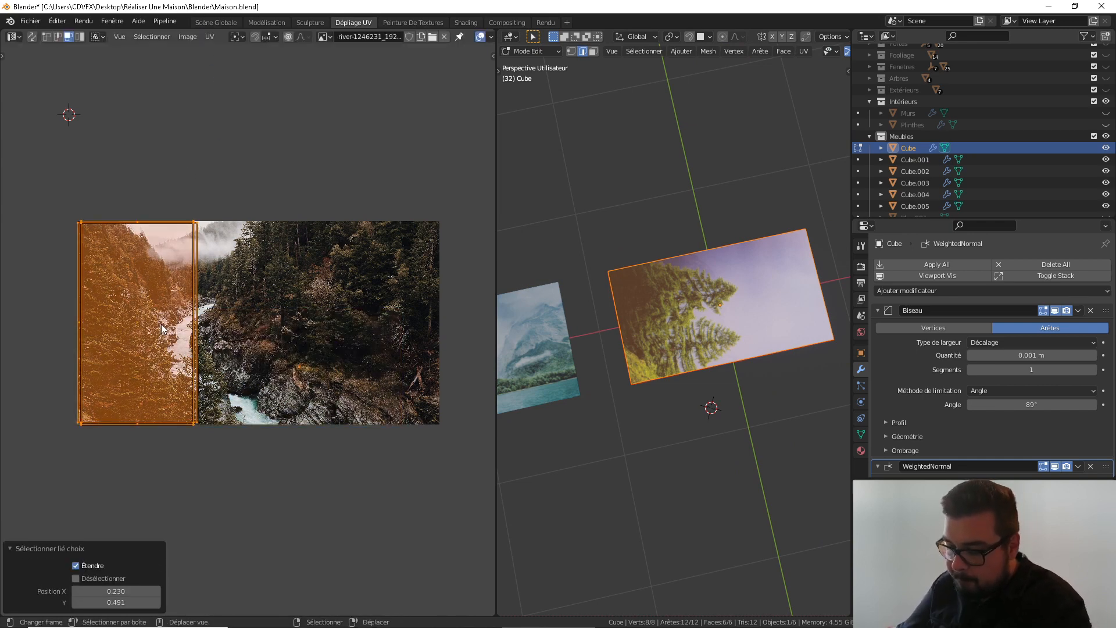
pyautogui.write('r90')
pyautogui.press('Return')
# Center the cabin panel's UV island, enlarge it by about 1.403 and 1.067 to fit inside the image, and return to Object Mode
pyautogui.press('g')
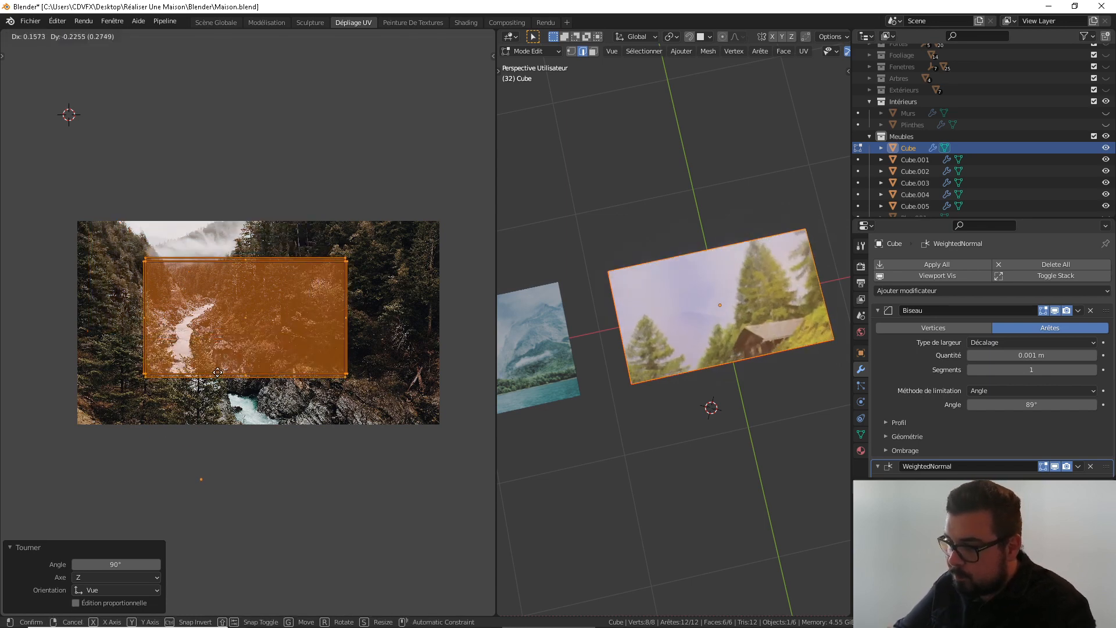
pyautogui.click(216, 375)
pyautogui.press('s')
pyautogui.click(206, 376)
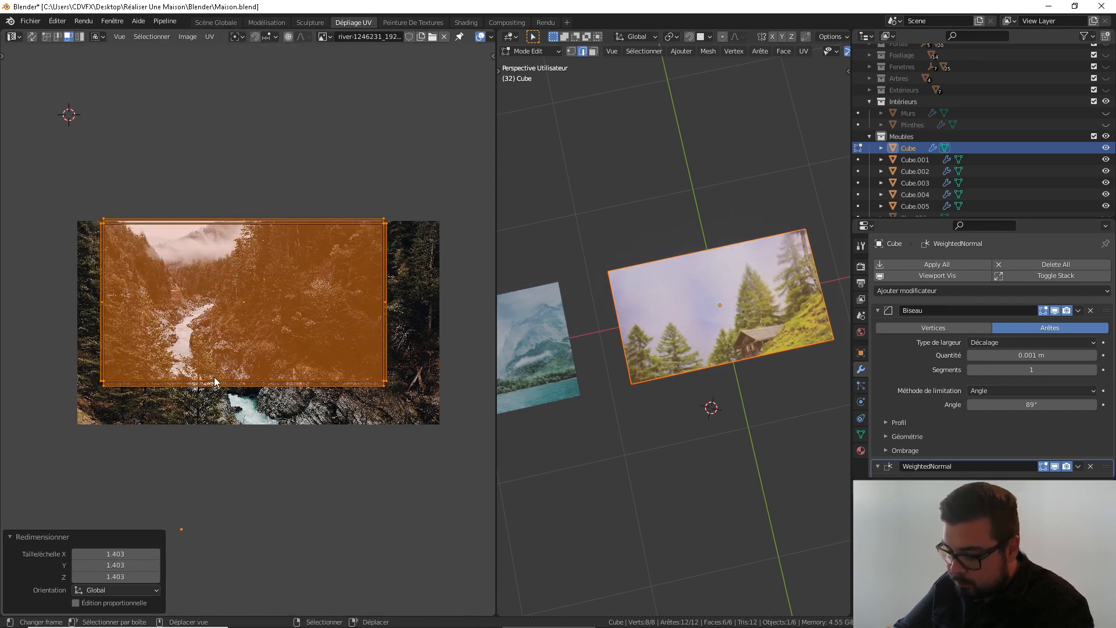
pyautogui.press('g')
pyautogui.click(226, 403)
pyautogui.press('s')
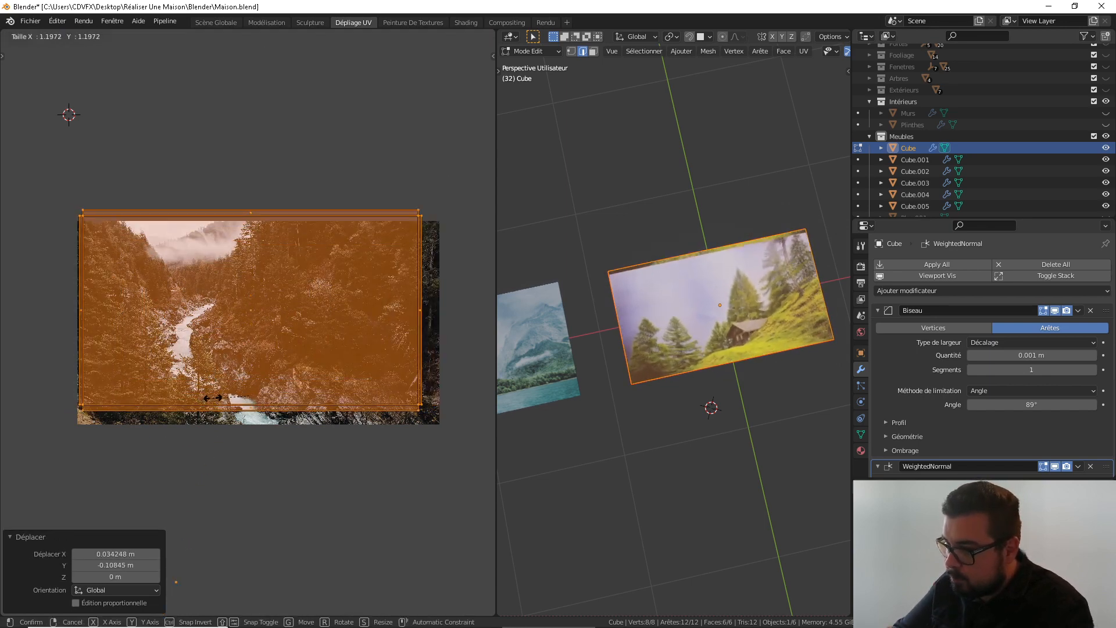
pyautogui.click(223, 401)
pyautogui.press('g')
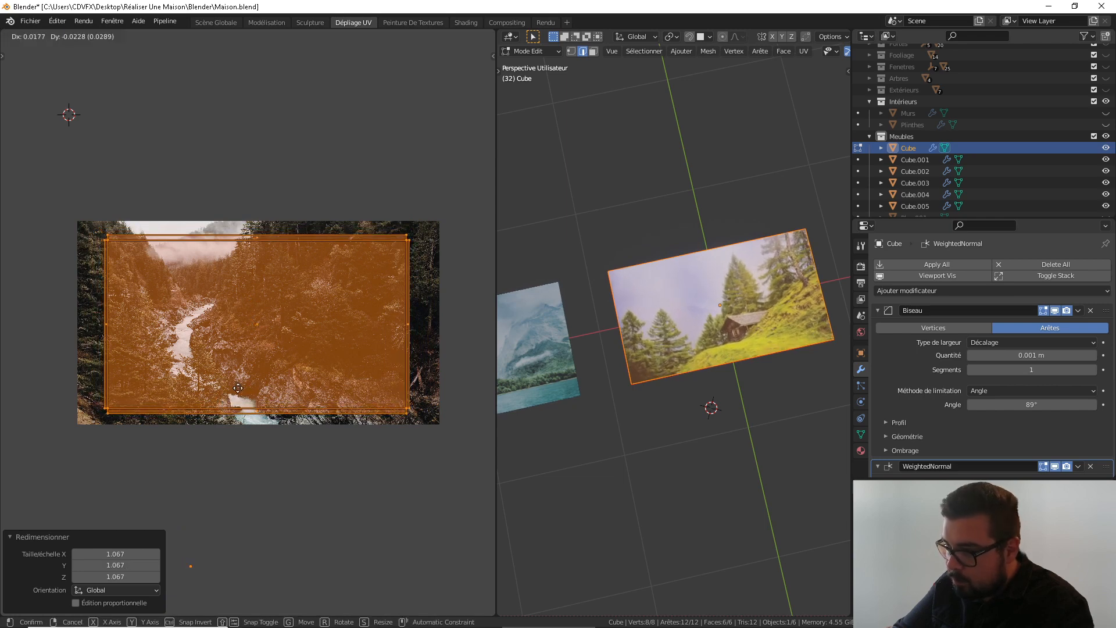
pyautogui.click(237, 387)
pyautogui.press('Tab')
# Switch to the Scène Globale workspace and move the cabin panel's origin to the center of its underside face using the 3D cursor
pyautogui.scroll(-3, 147, 371)
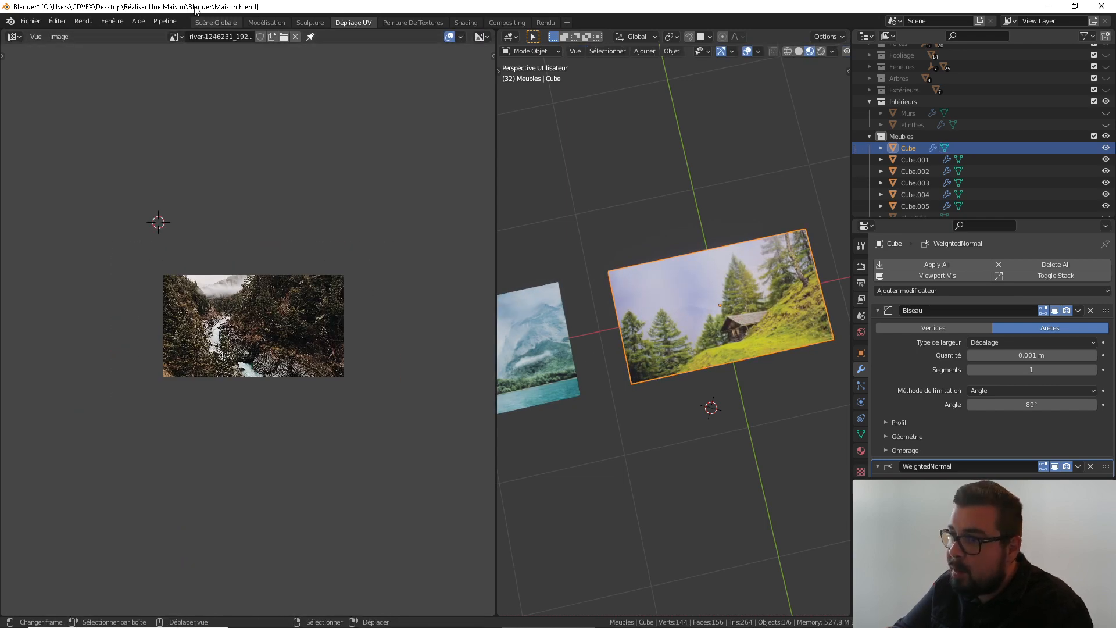
pyautogui.click(216, 22)
pyautogui.moveTo(315, 404); pyautogui.dragTo(388, 368, button='middle')
pyautogui.press('Tab')
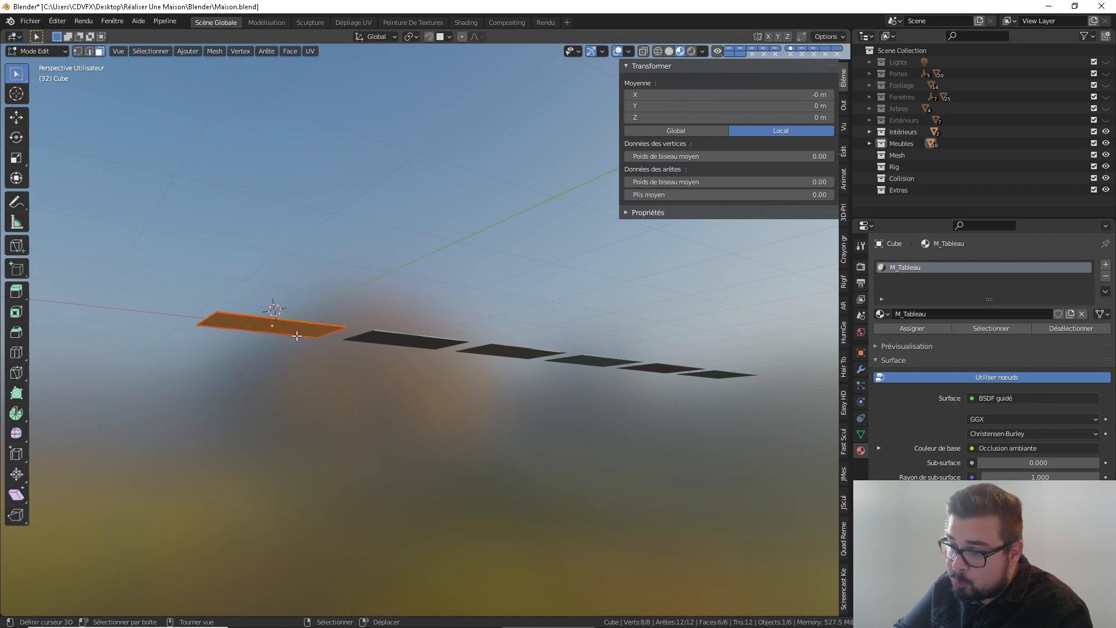
pyautogui.hotkey('shift', 's')
pyautogui.click(272, 367)
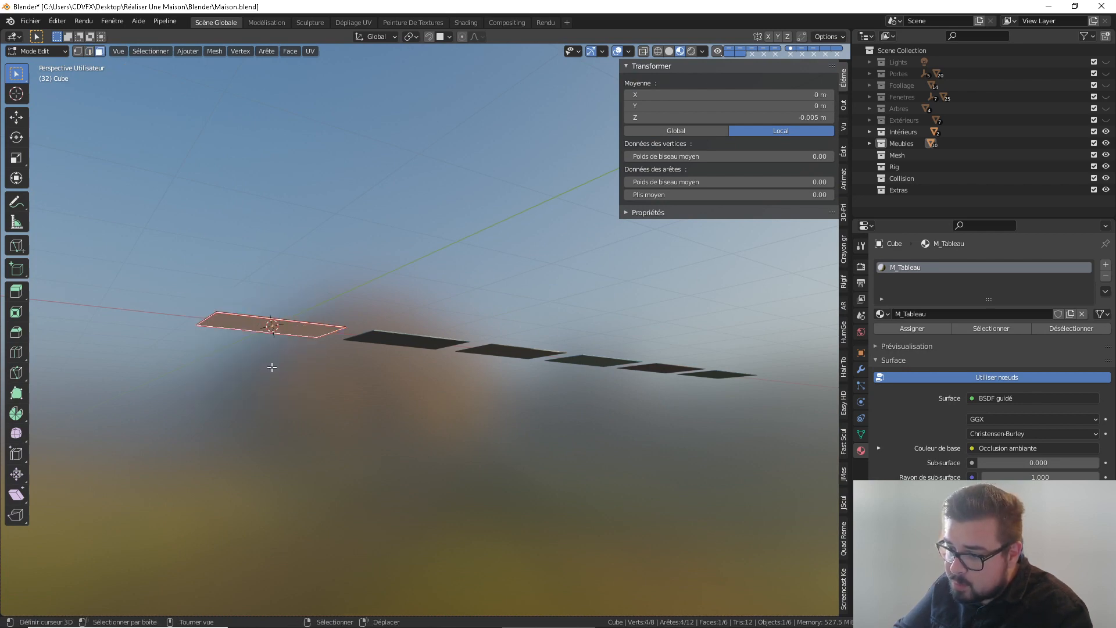
pyautogui.press('Tab')
pyautogui.press('q')
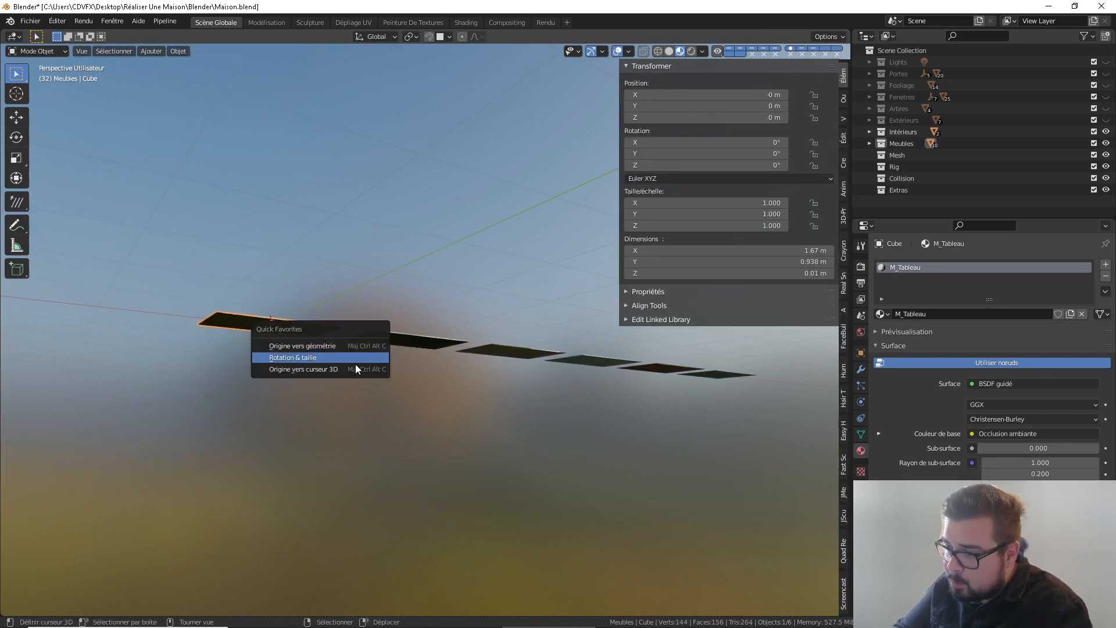
pyautogui.click(358, 368)
pyautogui.press('Tab')
pyautogui.press('Tab')
# Snap the 3D cursor to the underside face of the lake panel (Cube.001) and set the panel's origin there
pyautogui.click(383, 340)
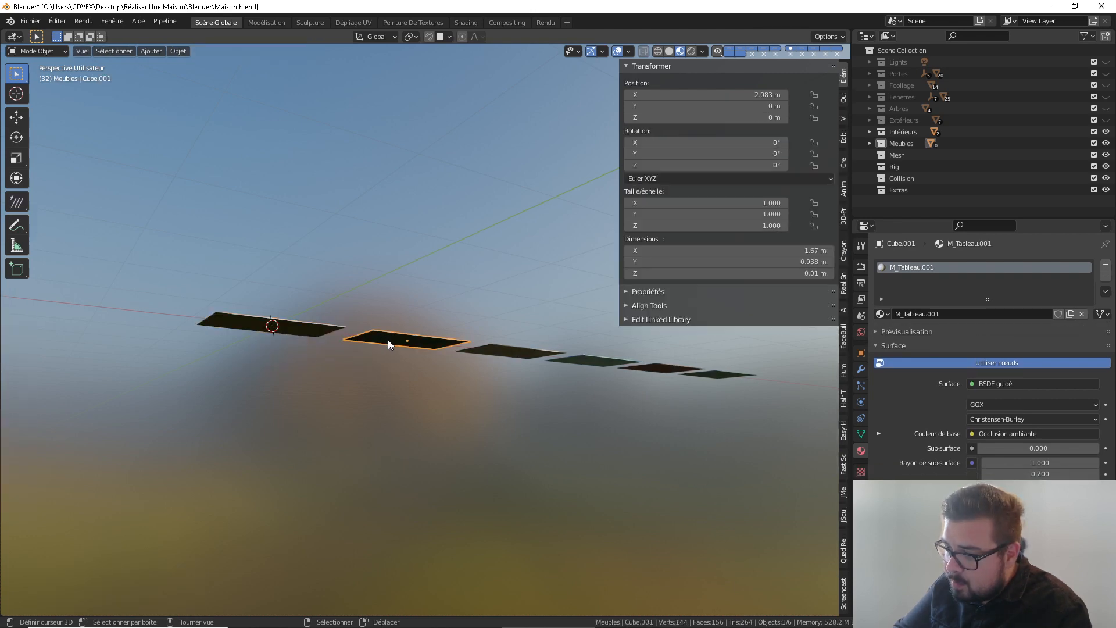
pyautogui.press('Tab')
pyautogui.hotkey('shift', 's')
pyautogui.click(377, 342)
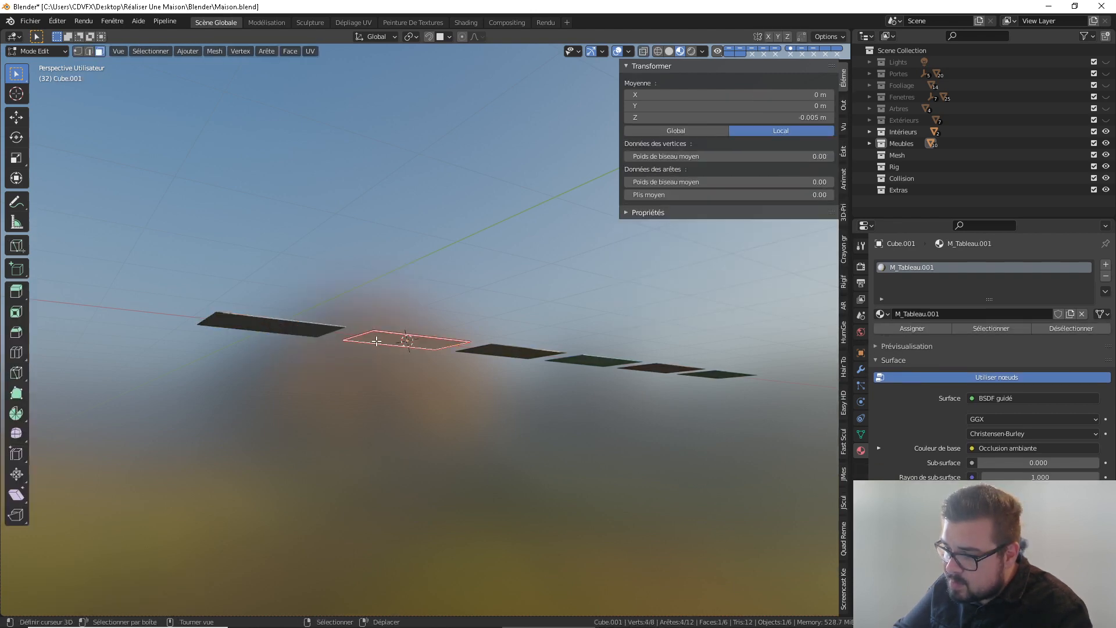
pyautogui.press('Tab')
pyautogui.press('q')
pyautogui.click(378, 342)
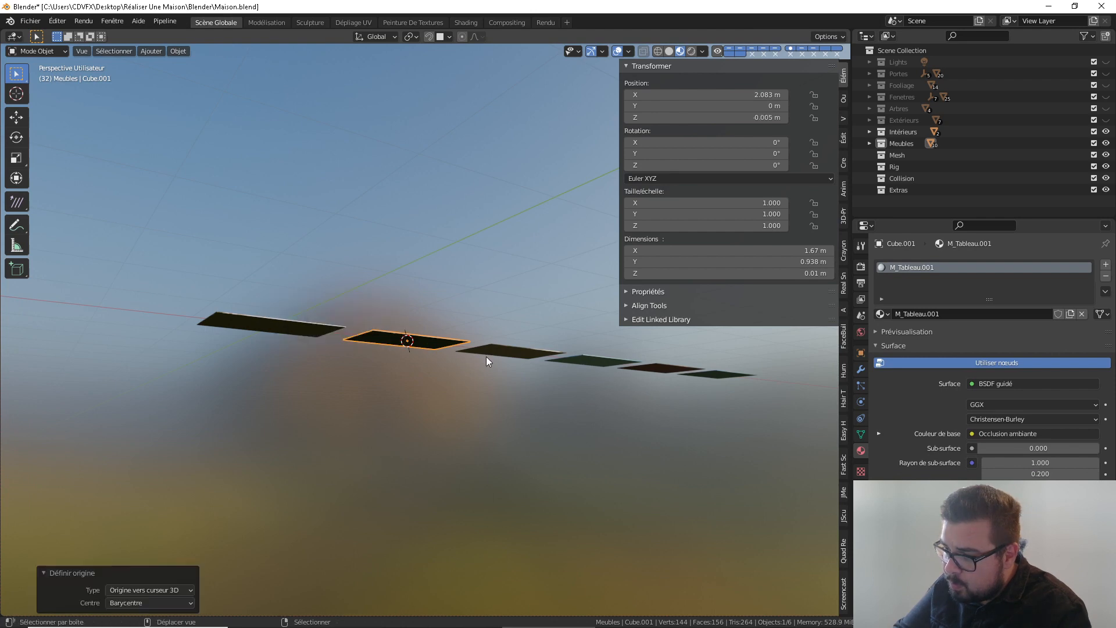
# Snap the 3D cursor to the underside face of the third panel (Cube.002) and set the panel's origin there
pyautogui.moveTo(486, 362); pyautogui.dragTo(356, 379, button='middle')
pyautogui.click(357, 378)
pyautogui.press('Tab')
pyautogui.hotkey('shift', 's')
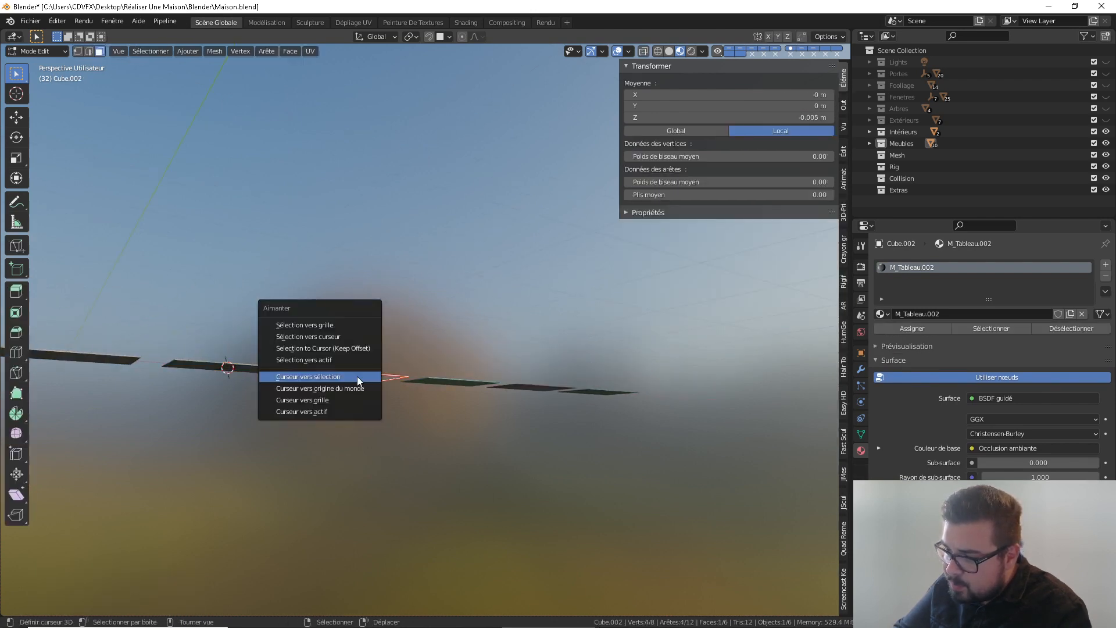
pyautogui.click(361, 378)
pyautogui.press('Tab')
pyautogui.press('q')
pyautogui.click(361, 378)
# Snap the 3D cursor to the underside face of the fourth panel (Cube.003) and set the panel's origin there
pyautogui.click(440, 382)
pyautogui.press('Tab')
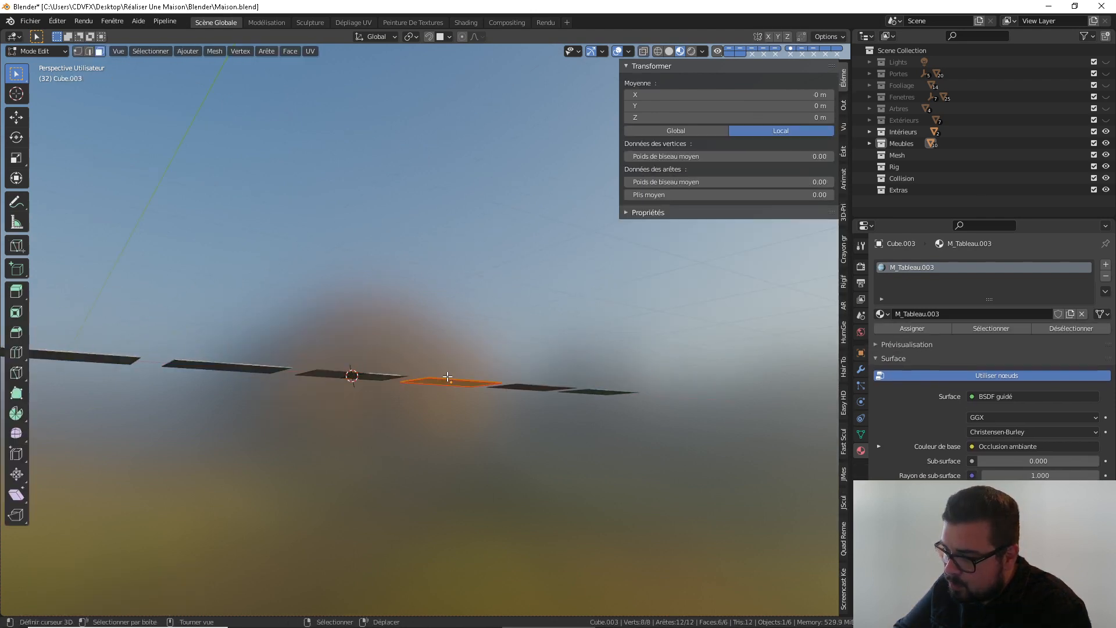
pyautogui.hotkey('shift', 's')
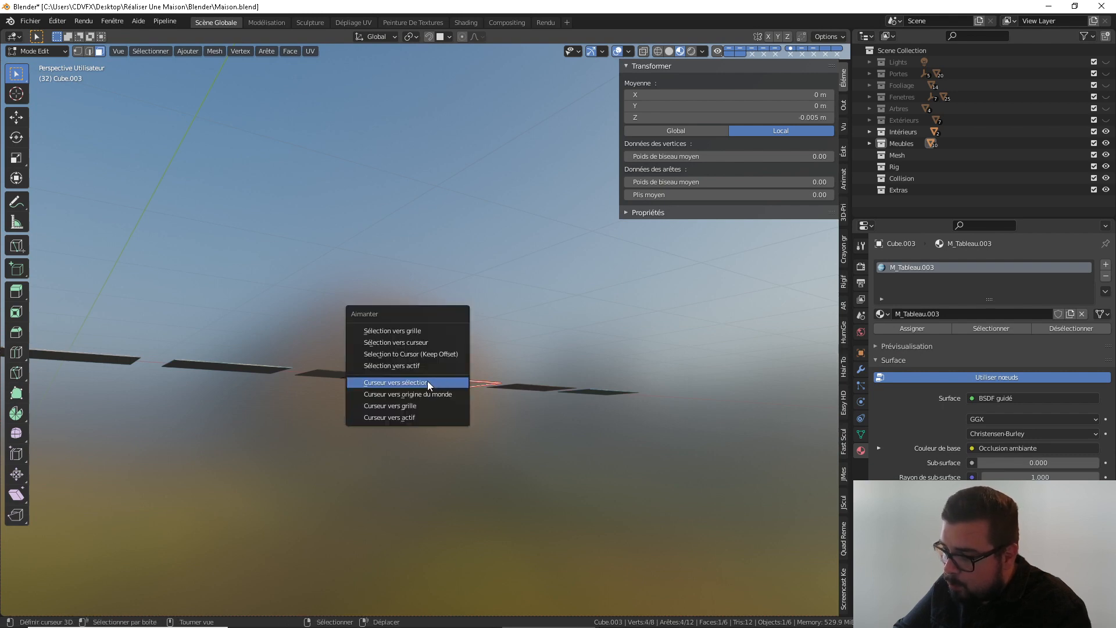
pyautogui.click(431, 382)
pyautogui.press('Tab')
pyautogui.press('q')
# Snap the 3D cursor to the underside face of the fifth panel (Cube.004) and set the panel's origin there
pyautogui.click(521, 386)
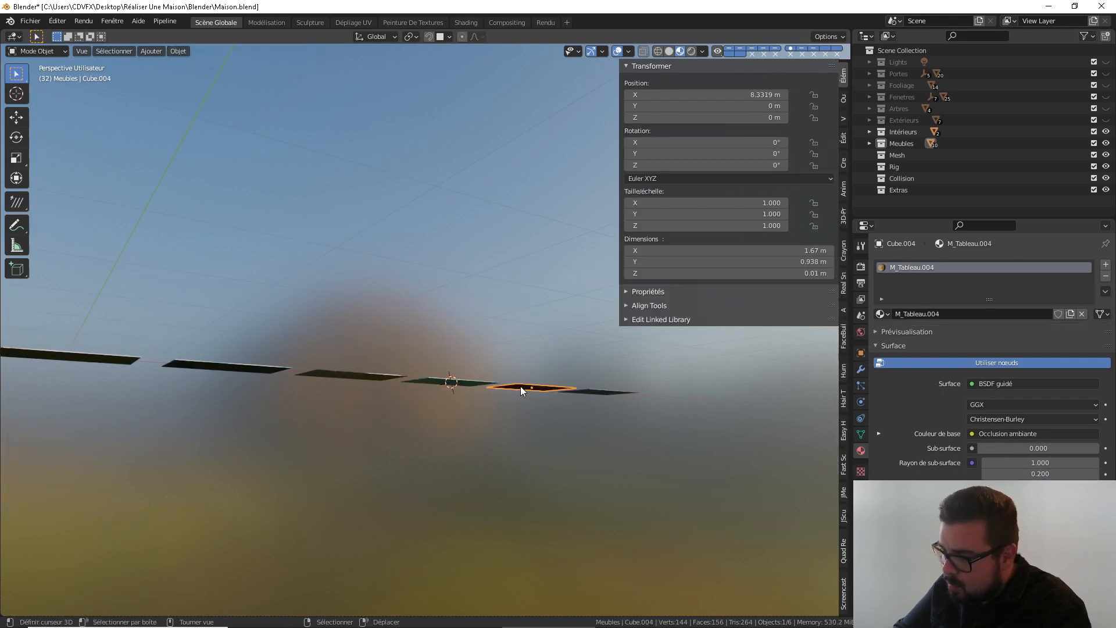
pyautogui.press('Tab')
pyautogui.click(525, 386)
pyautogui.hotkey('shift', 's')
pyautogui.click(517, 387)
pyautogui.press('Tab')
pyautogui.hotkey('ctrl', 'alt', 'shift', 'c')
pyautogui.click(528, 391)
# Snap the 3D cursor to the underside face of the last panel (Cube.005) and set the panel's origin there
pyautogui.click(593, 391)
pyautogui.press('Tab')
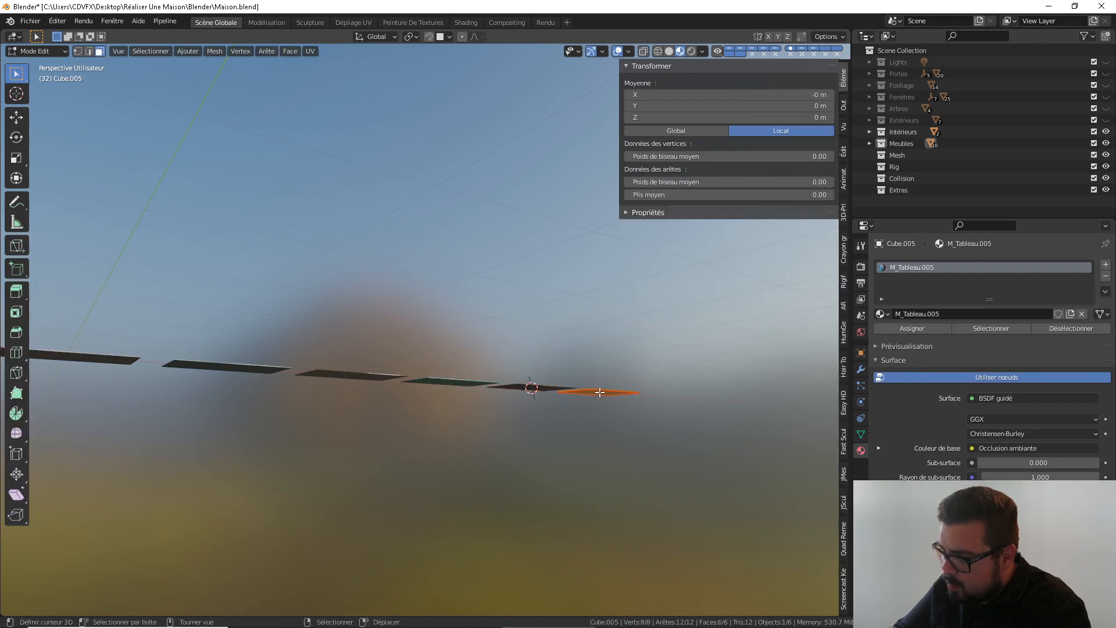
pyautogui.hotkey('shift', 's')
pyautogui.click(596, 392)
pyautogui.press('Tab')
pyautogui.hotkey('ctrl', 'alt', 'shift', 'c')
pyautogui.click(596, 392)
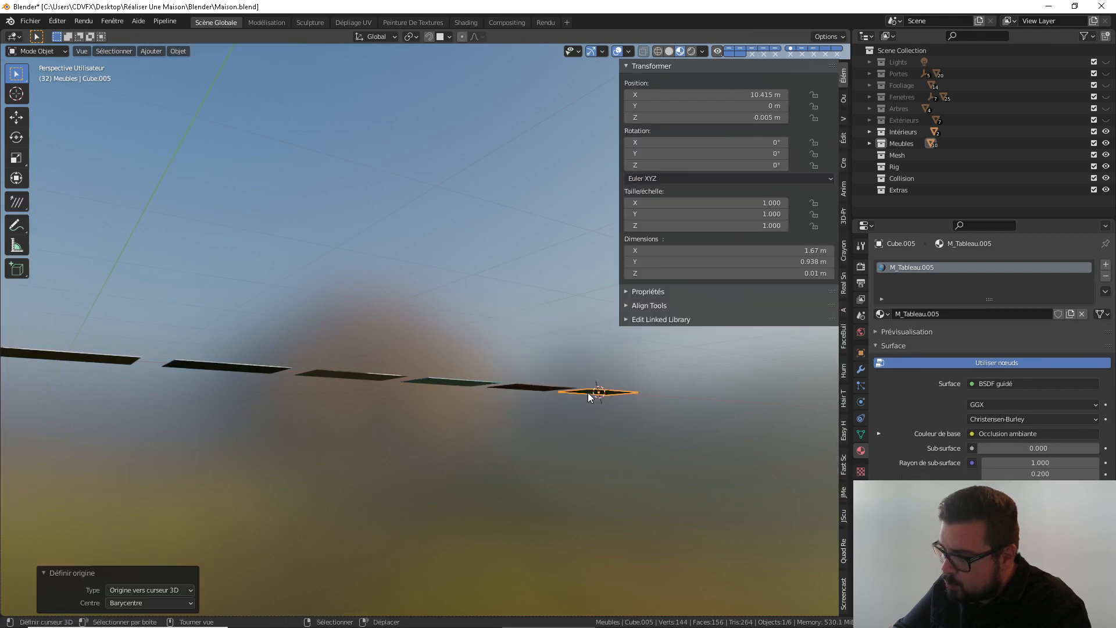
# Select all six picture panels, rotate them together by 180° around the view axis, and check them in front view
pyautogui.moveTo(588, 392); pyautogui.dragTo(424, 306, button='middle')
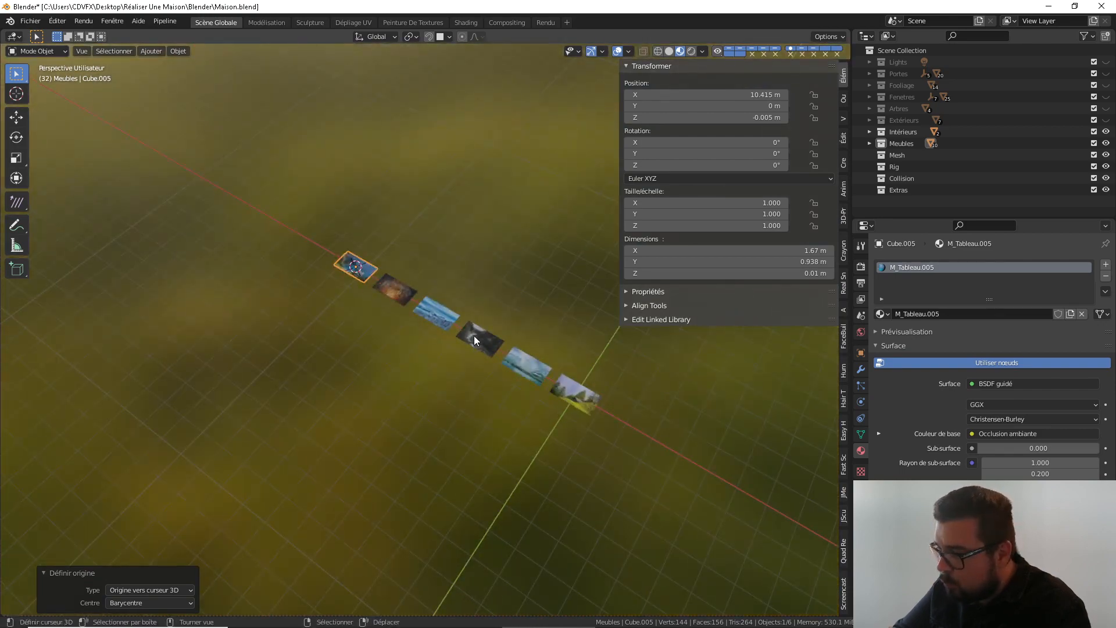
pyautogui.keyDown('alt'); pyautogui.moveTo(475, 340); pyautogui.dragTo(493, 401, button='middle'); pyautogui.keyUp('alt')
pyautogui.keyDown('shift'); pyautogui.click(482, 390); pyautogui.keyUp('shift')
pyautogui.keyDown('shift'); pyautogui.click(442, 391); pyautogui.keyUp('shift')
pyautogui.keyDown('shift'); pyautogui.click(396, 389); pyautogui.keyUp('shift')
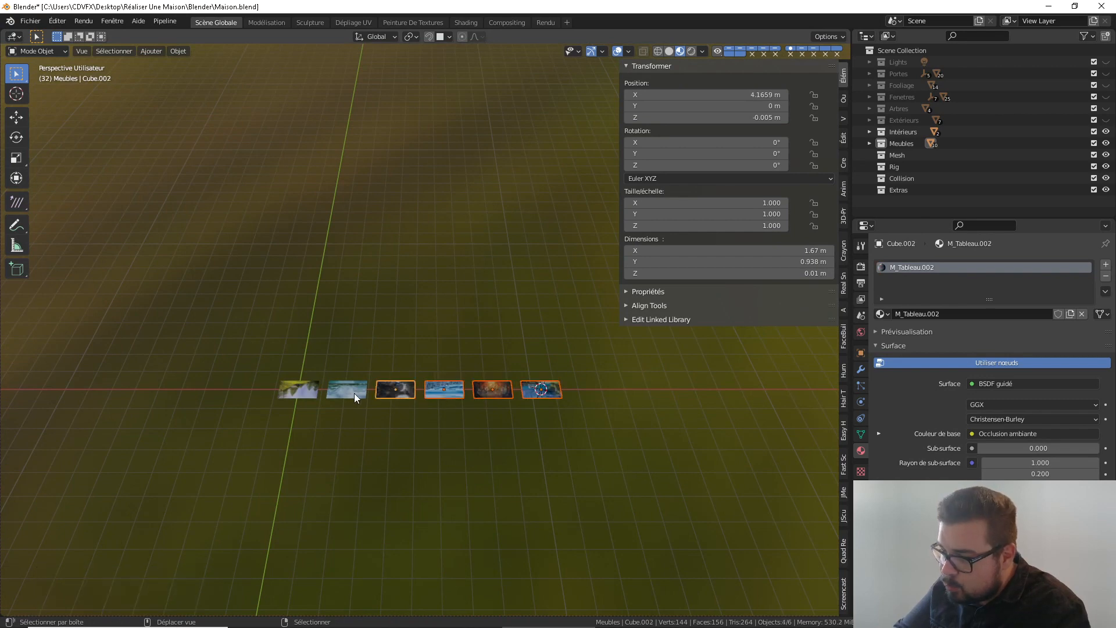
pyautogui.keyDown('shift'); pyautogui.click(354, 392); pyautogui.keyUp('shift')
pyautogui.keyDown('shift'); pyautogui.click(311, 391); pyautogui.keyUp('shift')
pyautogui.write('r180')
pyautogui.press('Return')
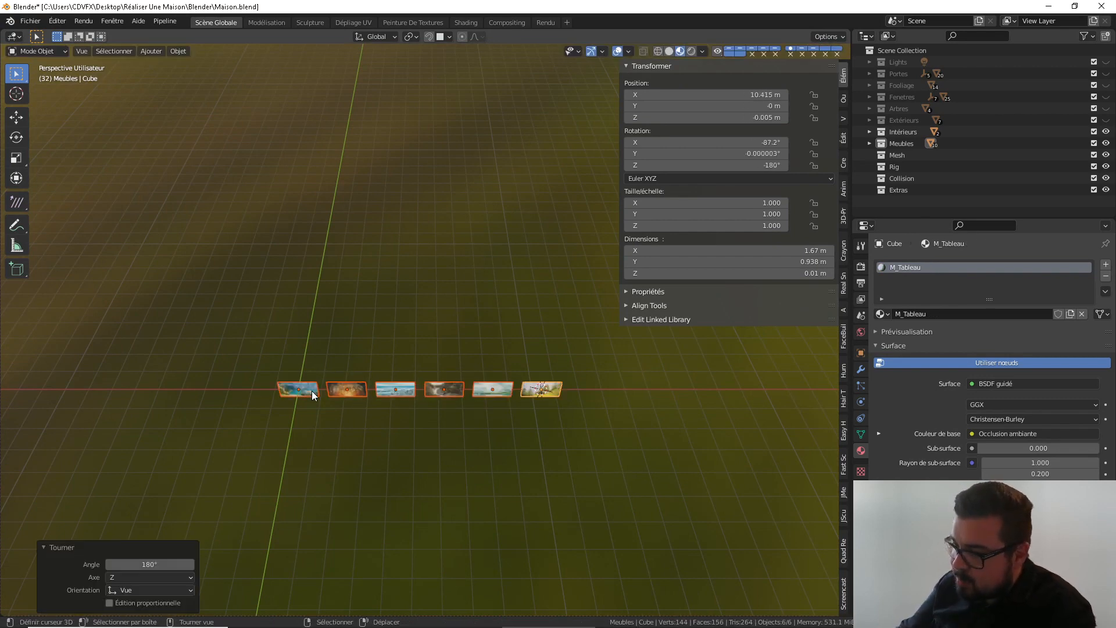
pyautogui.moveTo(487, 399); pyautogui.dragTo(507, 361, button='middle')
pyautogui.press('KP_1')
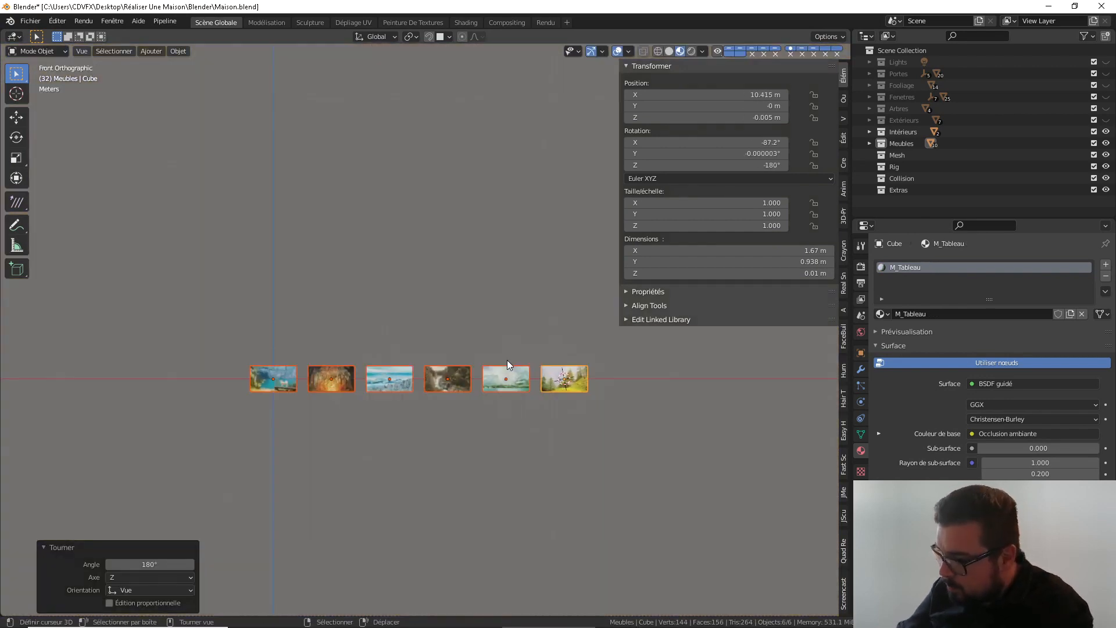
pyautogui.scroll(4, 492, 372)
pyautogui.keyDown('shift'); pyautogui.moveTo(388, 388); pyautogui.dragTo(392, 352, button='middle'); pyautogui.keyUp('shift')
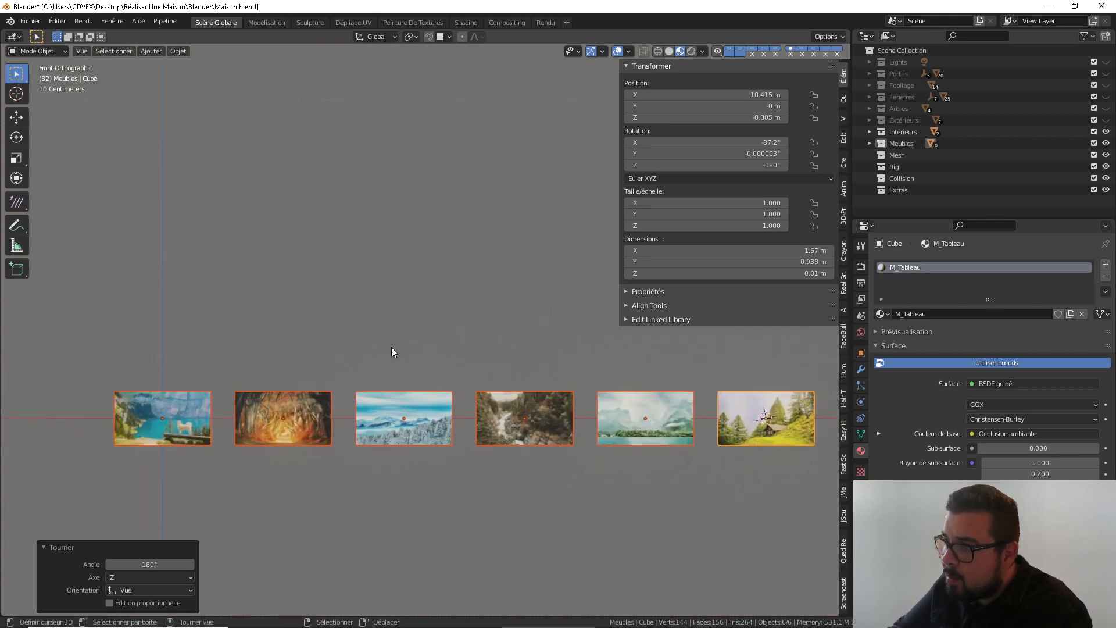
pyautogui.scroll(-3, 368, 351)
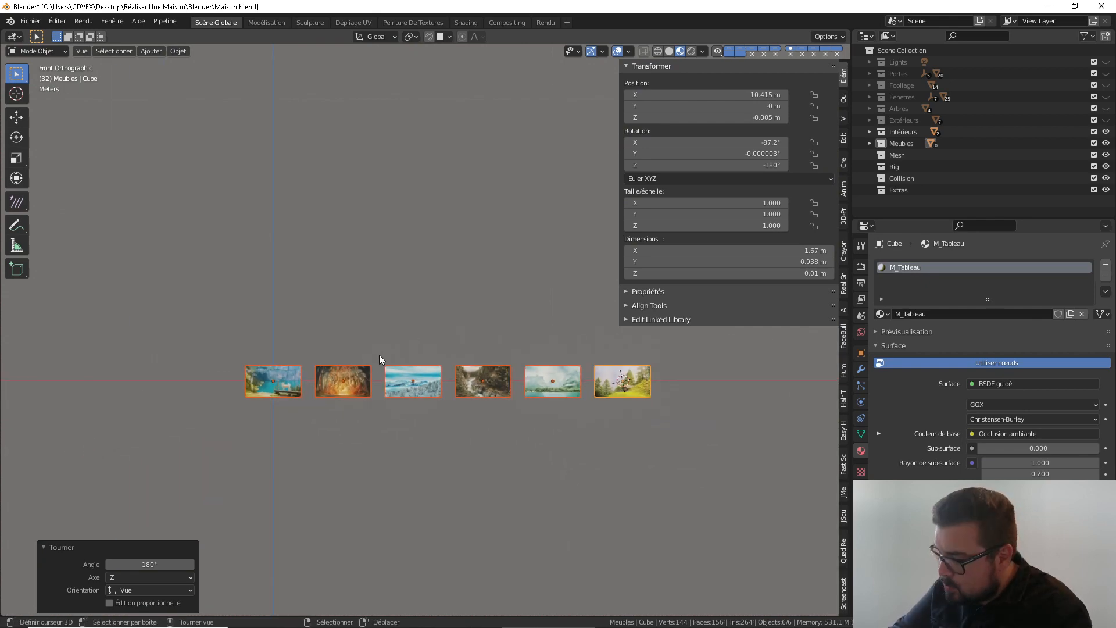
pyautogui.moveTo(393, 343); pyautogui.dragTo(395, 400, button='middle')
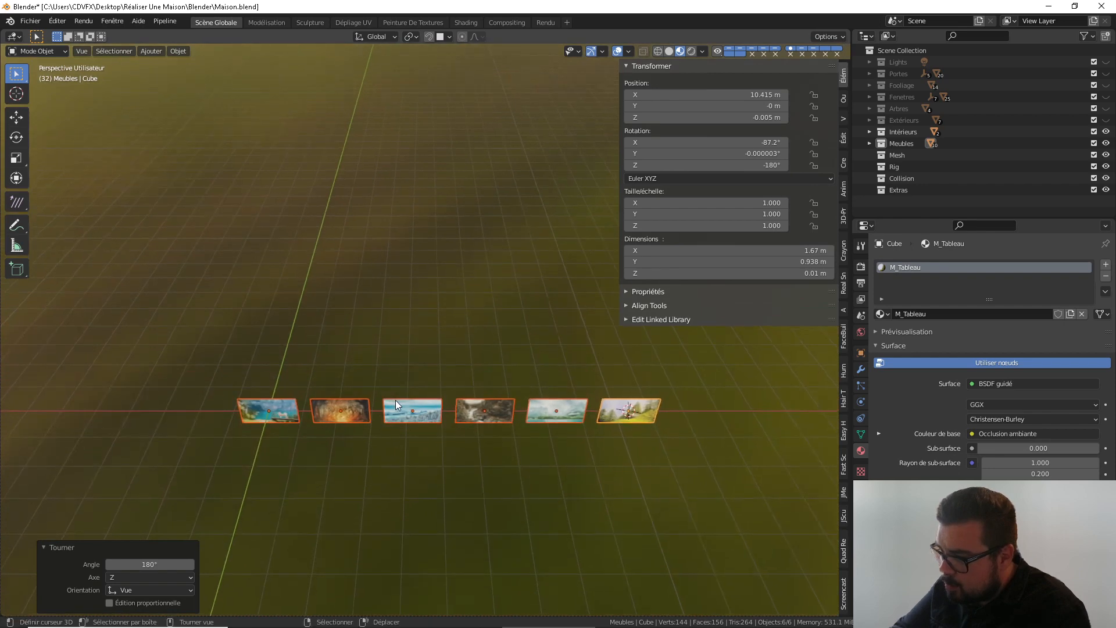
# Apply rotation and scale to the turquoise lake panel (Cube.005) and set its origin to its geometry
pyautogui.click(295, 403)
pyautogui.hotkey('ctrl', 'a')
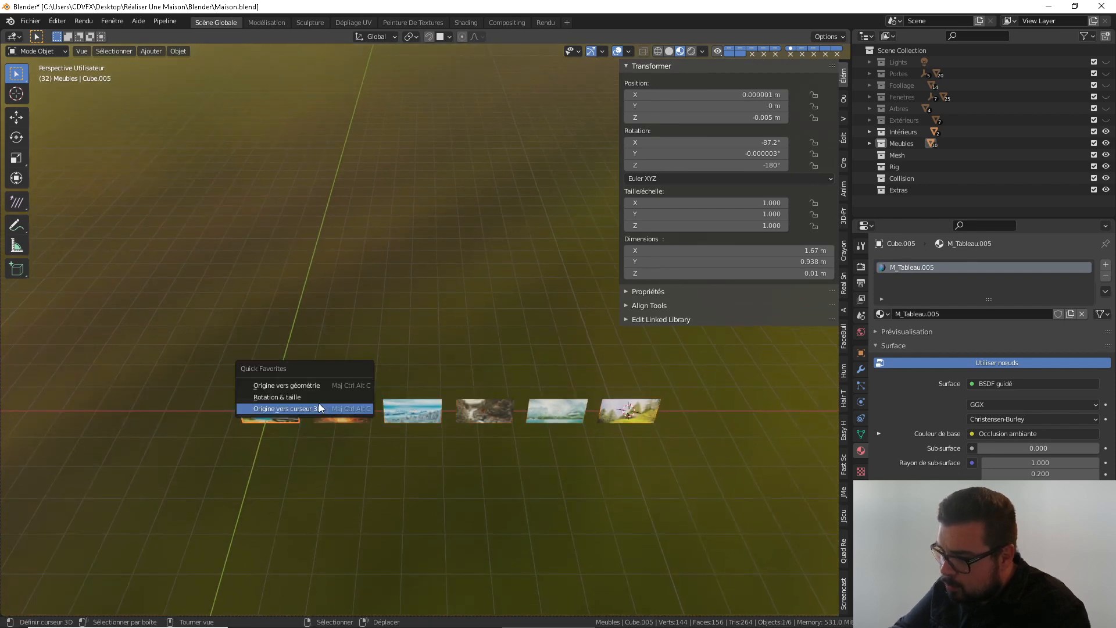
pyautogui.click(318, 402)
pyautogui.hotkey('ctrl', 'alt', 'shift', 'c')
pyautogui.click(286, 388)
# Apply rotation and scale to the forest panel (Cube.004) and set its origin to its geometry
pyautogui.click(339, 413)
pyautogui.hotkey('ctrl', 'alt', 'shift', 'c')
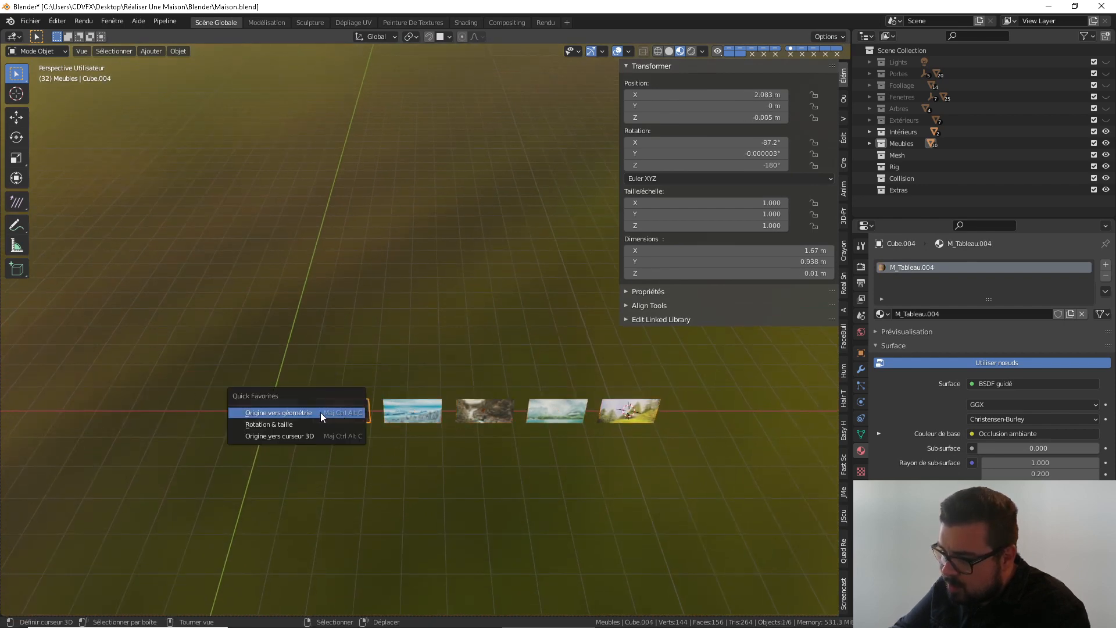
pyautogui.click(320, 412)
pyautogui.hotkey('ctrl', 'a')
pyautogui.click(283, 431)
pyautogui.hotkey('ctrl', 'alt', 'shift', 'c')
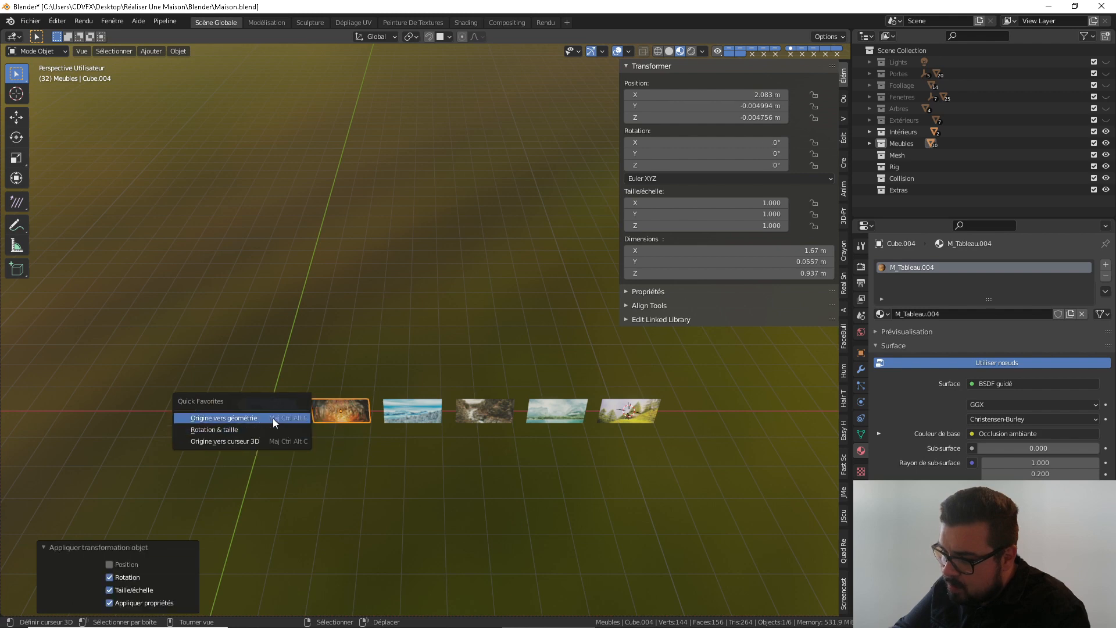
pyautogui.click(273, 417)
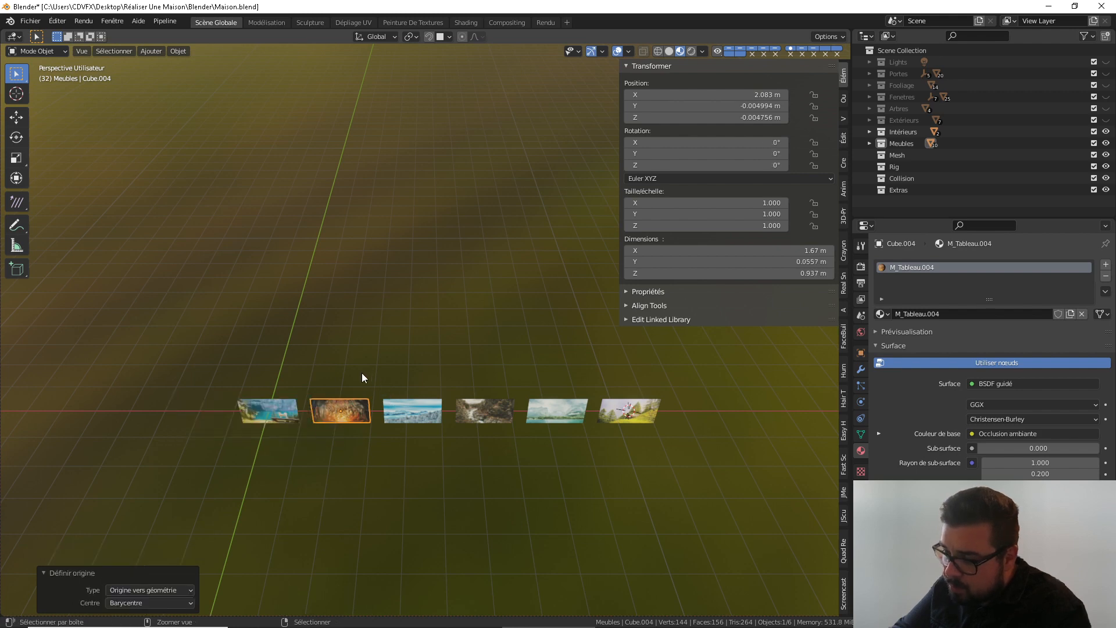
# Undo the applied transforms and origin changes on the forest and turquoise lake panels
pyautogui.moveTo(375, 372)
pyautogui.mouseDown(button='middle')
pyautogui.moveTo(403, 367)
pyautogui.moveTo(351, 382)
pyautogui.mouseUp(button='middle')
pyautogui.hotkey('ctrl', 'z')
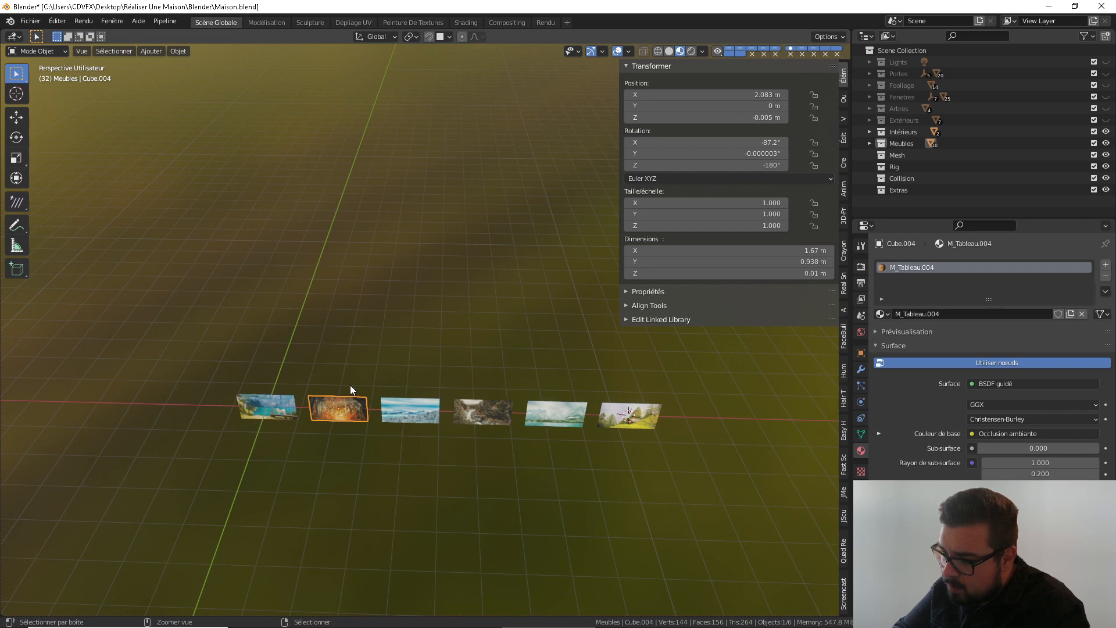
pyautogui.hotkey('ctrl', 'z')
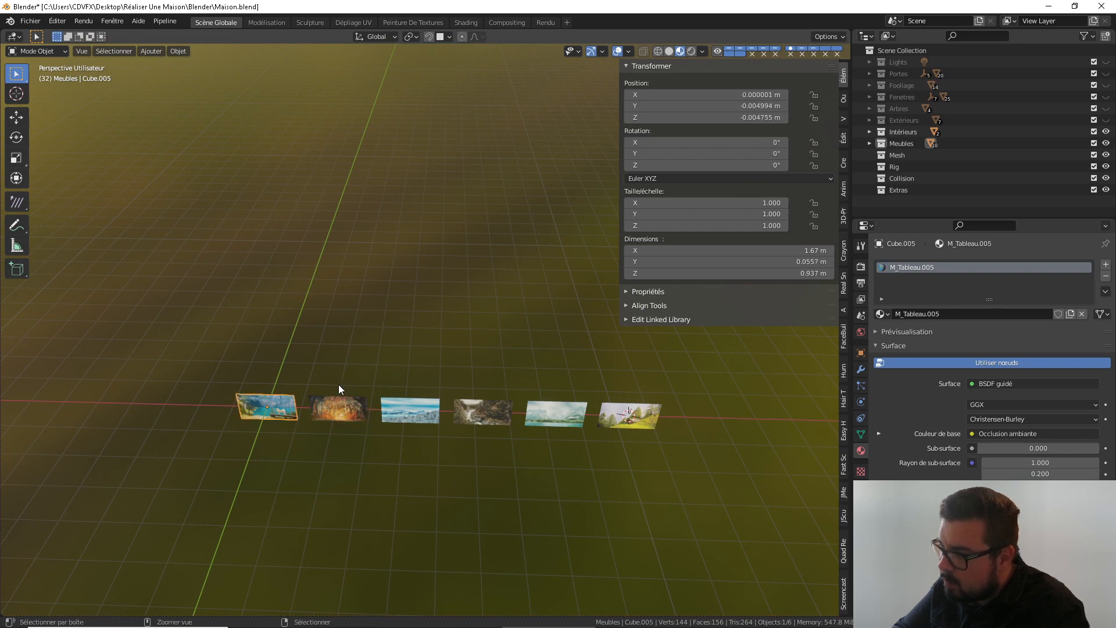
pyautogui.hotkey('ctrl', 'z')
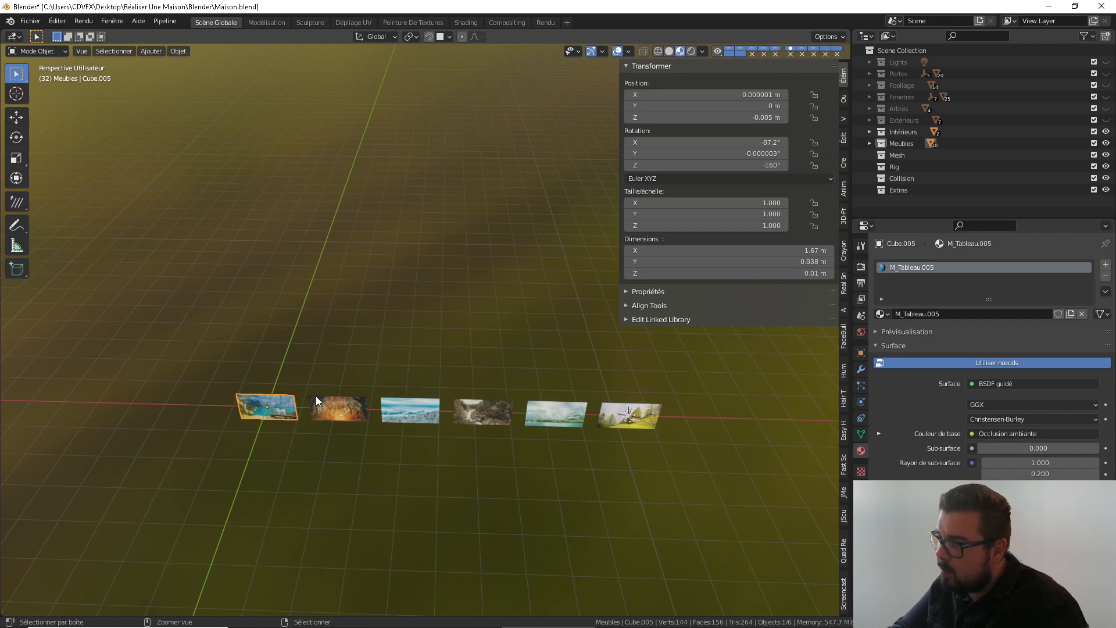
# Apply rotation and scale, without touching the origins, to the turquoise lake, forest and snow panels (Cube.005, Cube.004, Cube.003)
pyautogui.hotkey('ctrl', 'a')
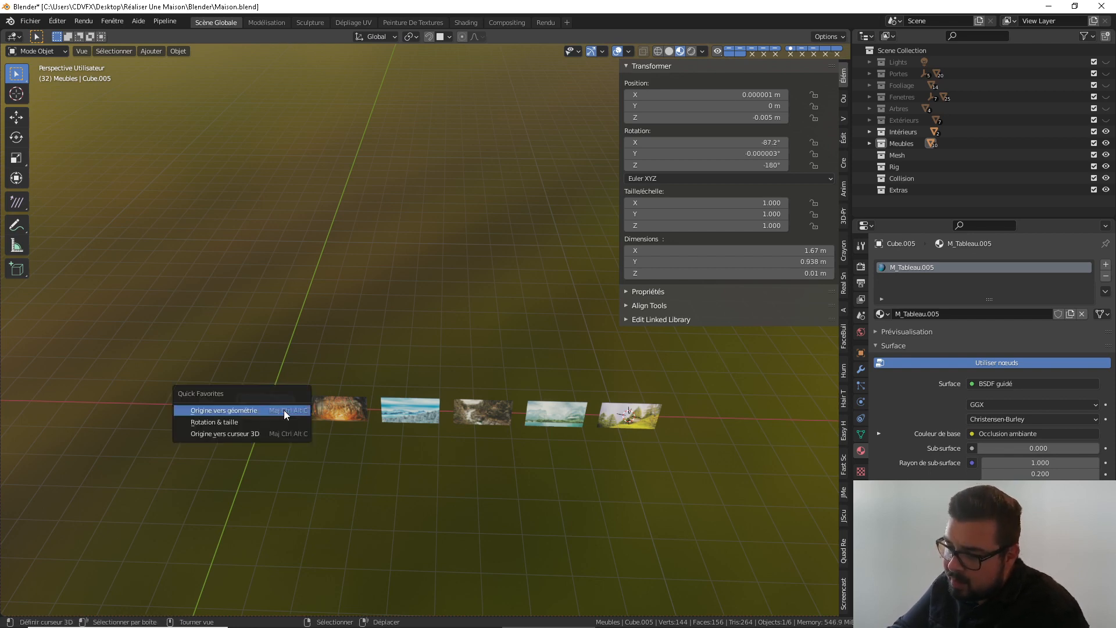
pyautogui.click(249, 421)
pyautogui.click(339, 410)
pyautogui.press('q')
pyautogui.click(339, 410)
pyautogui.click(418, 418)
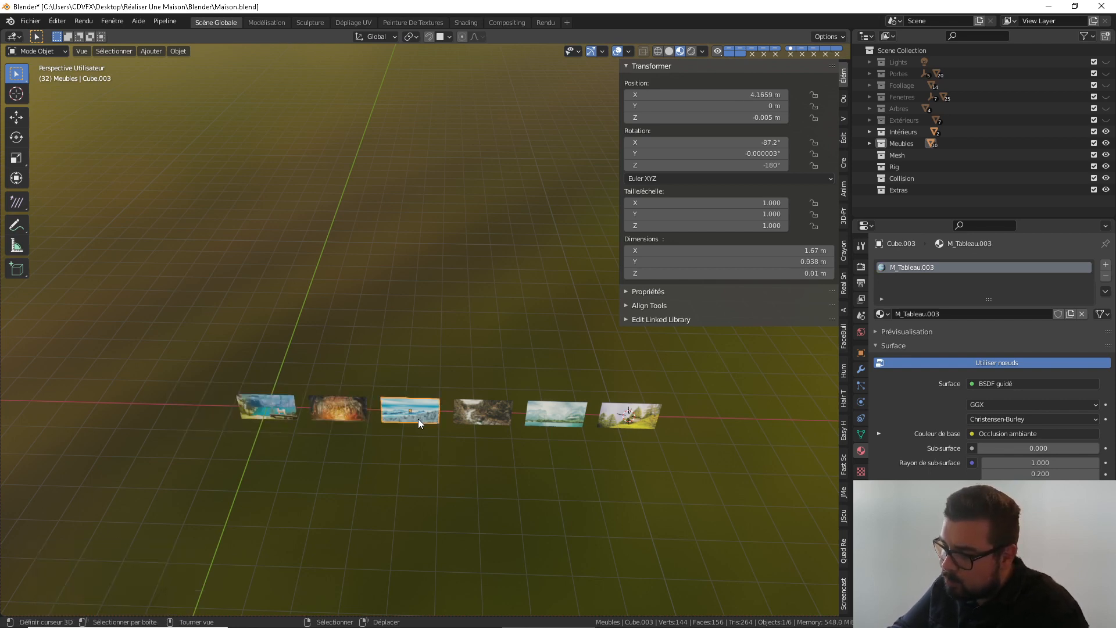
pyautogui.press('q')
pyautogui.click(417, 418)
# Apply rotation and scale to the waterfall, misty lake and cabin panels (Cube.002, Cube.001, Cube)
pyautogui.click(478, 417)
pyautogui.press('q')
pyautogui.click(480, 417)
pyautogui.click(561, 416)
pyautogui.press('q')
pyautogui.click(565, 416)
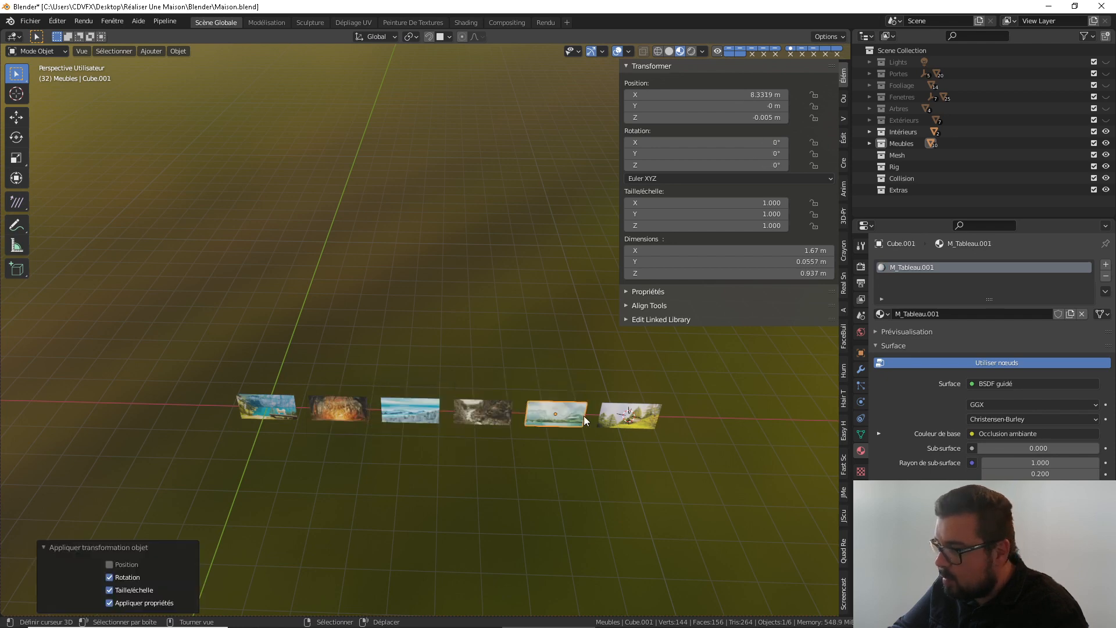
pyautogui.click(623, 416)
pyautogui.press('q')
pyautogui.click(623, 416)
# Leave the isolated view of the cabin panel and reveal all hidden house and furniture objects
pyautogui.keyDown('shift'); pyautogui.moveTo(578, 405); pyautogui.dragTo(513, 402, button='middle'); pyautogui.keyUp('shift')
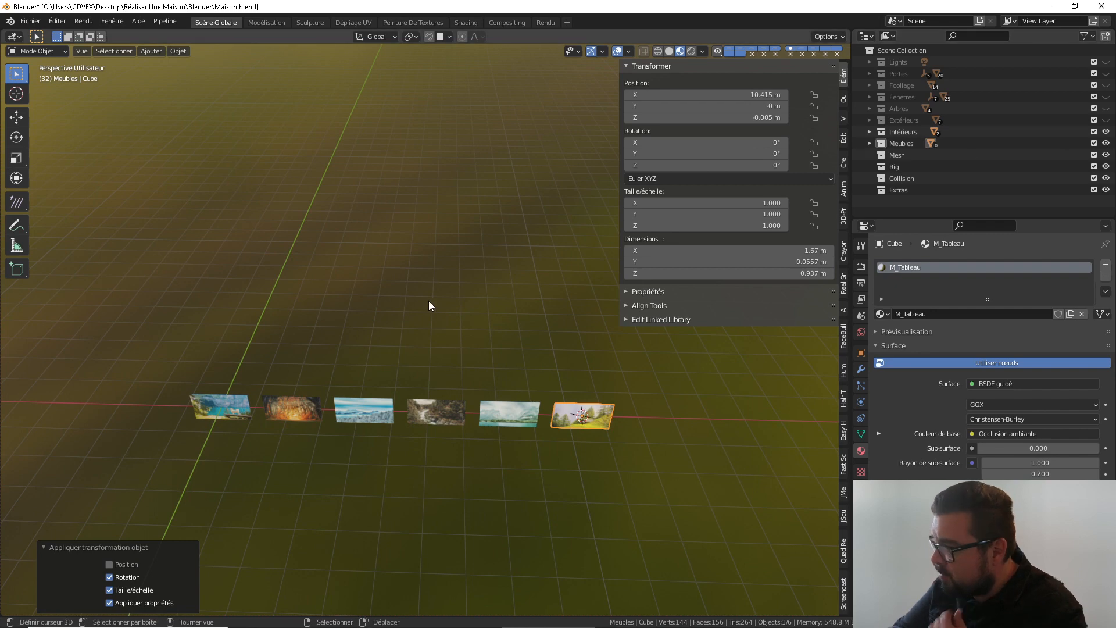
pyautogui.press('KP_Divide')
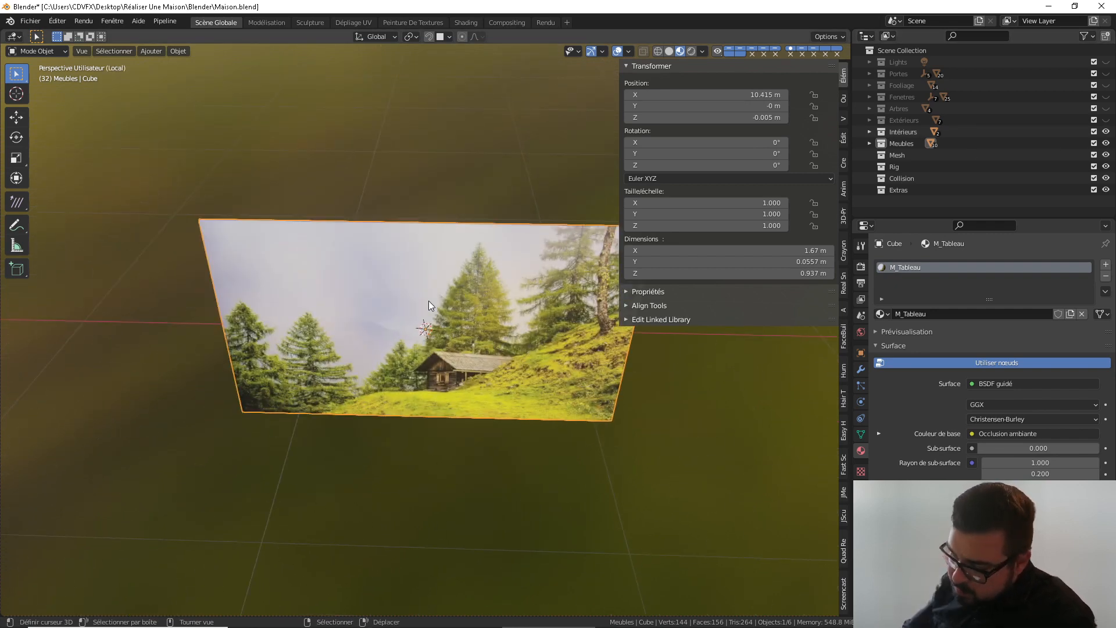
pyautogui.press('KP_Divide')
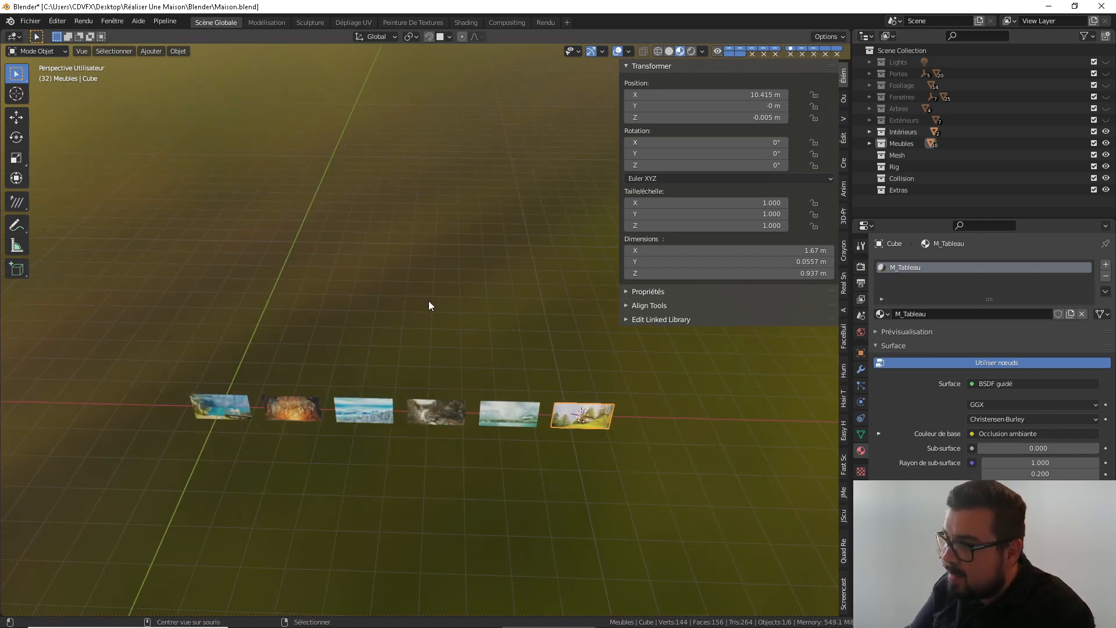
pyautogui.hotkey('alt', 'h')
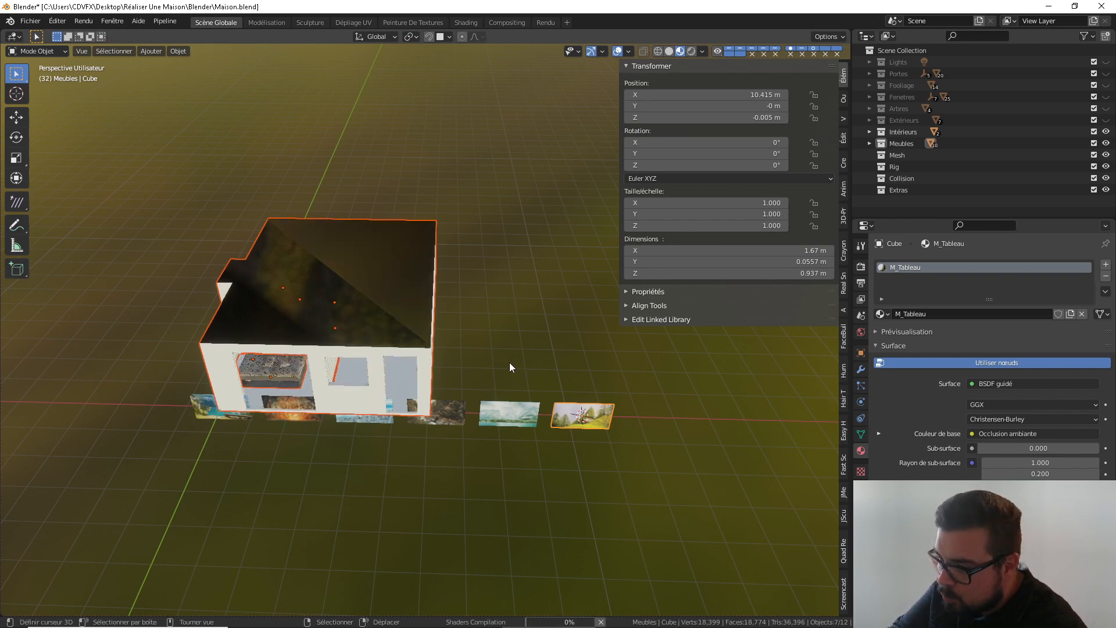
# Place the 3D cursor on the bedroom wall above the bed and snap the forest panel (Cube.004) to it
pyautogui.scroll(-1, 458, 383)
pyautogui.moveTo(511, 381)
pyautogui.mouseDown(button='middle')
pyautogui.moveTo(448, 385)
pyautogui.moveTo(511, 359)
pyautogui.mouseUp(button='middle')
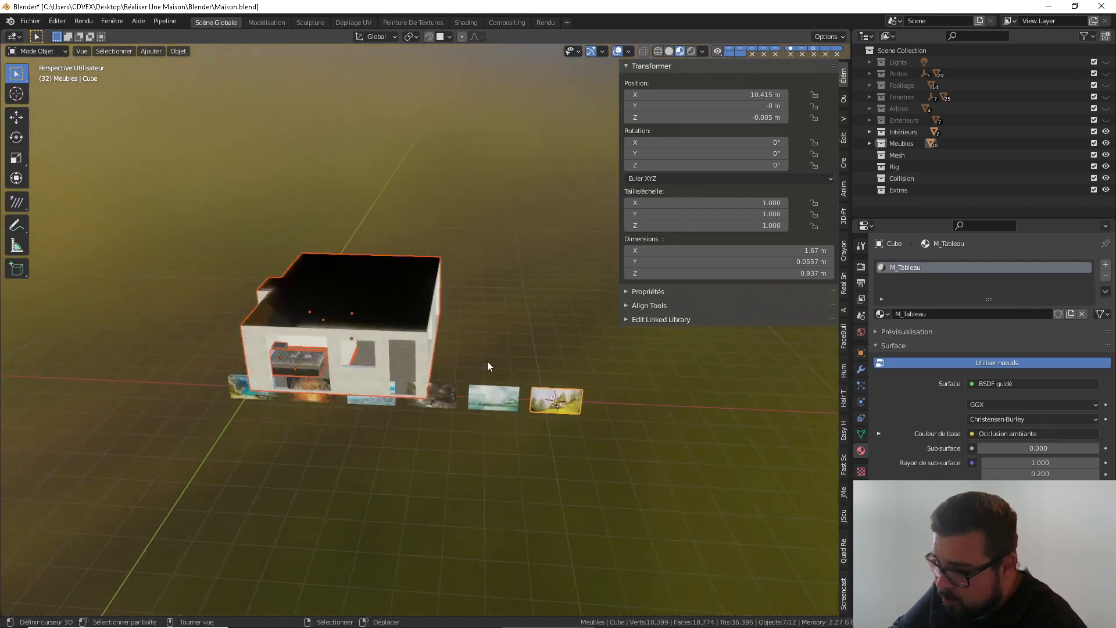
pyautogui.scroll(2, 374, 374)
pyautogui.moveTo(375, 379); pyautogui.dragTo(521, 309, button='middle')
pyautogui.scroll(3, 452, 350)
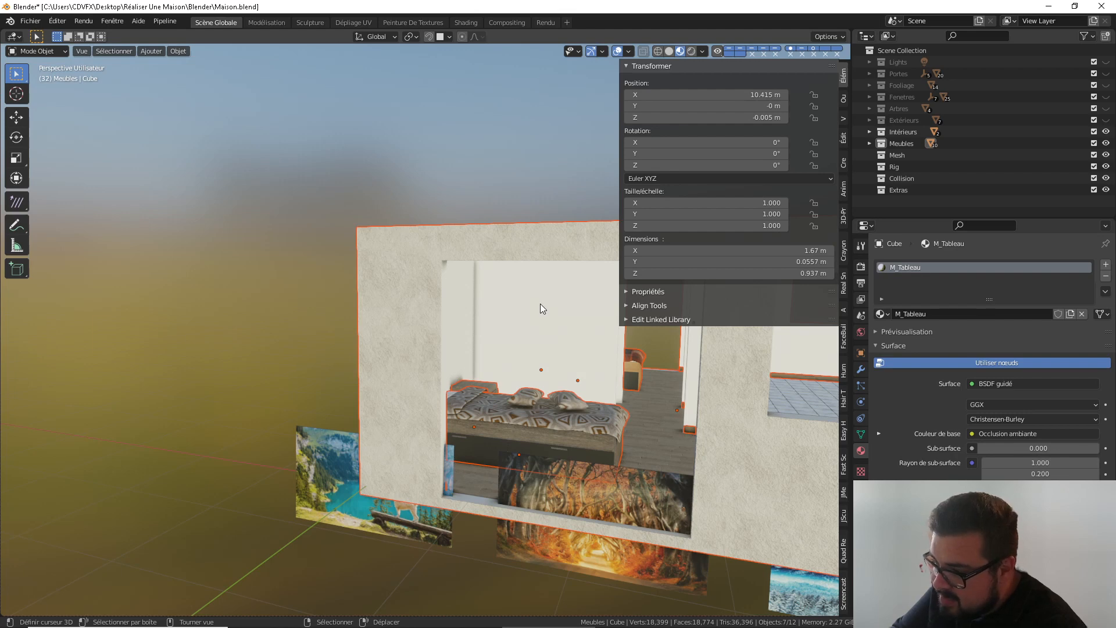
pyautogui.click(541, 302)
pyautogui.moveTo(574, 368); pyautogui.dragTo(584, 515, button='middle')
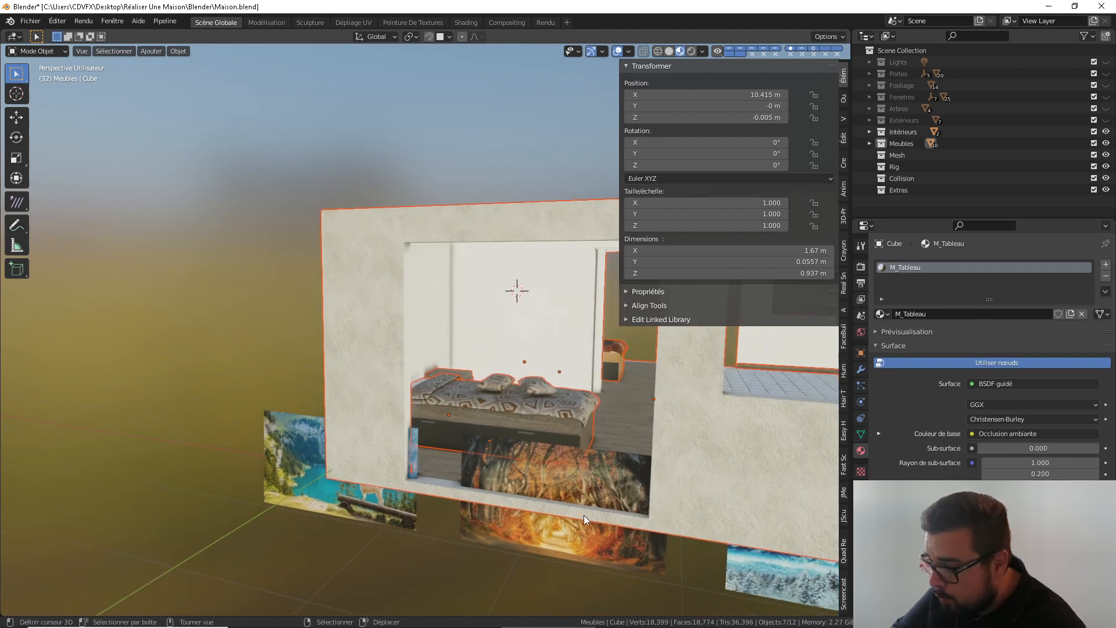
pyautogui.click(564, 477)
pyautogui.hotkey('shift', 's')
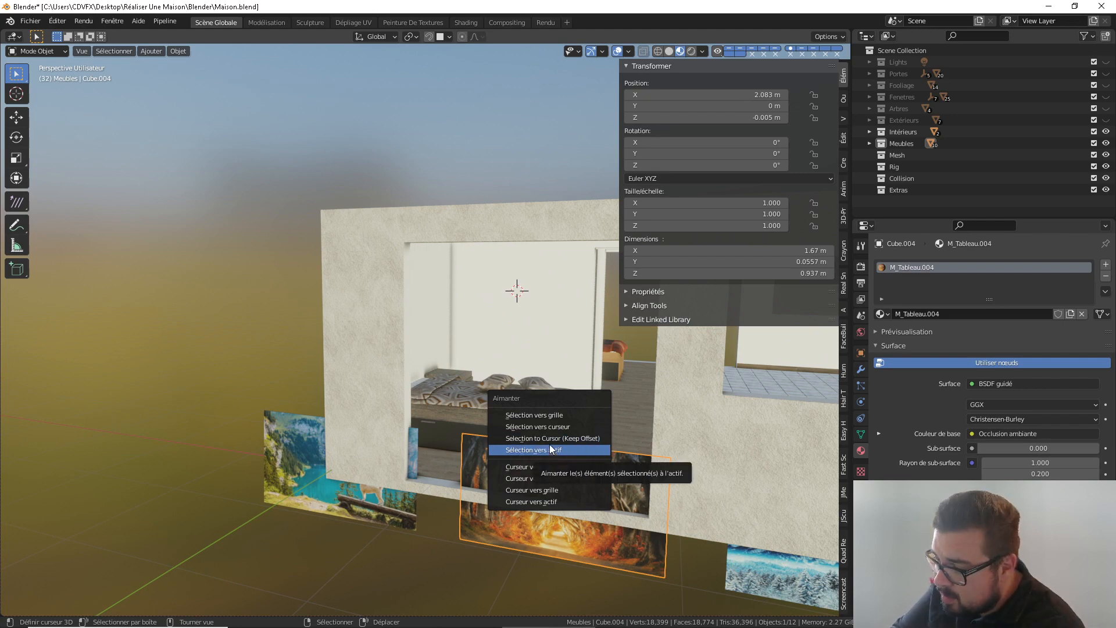
pyautogui.click(548, 427)
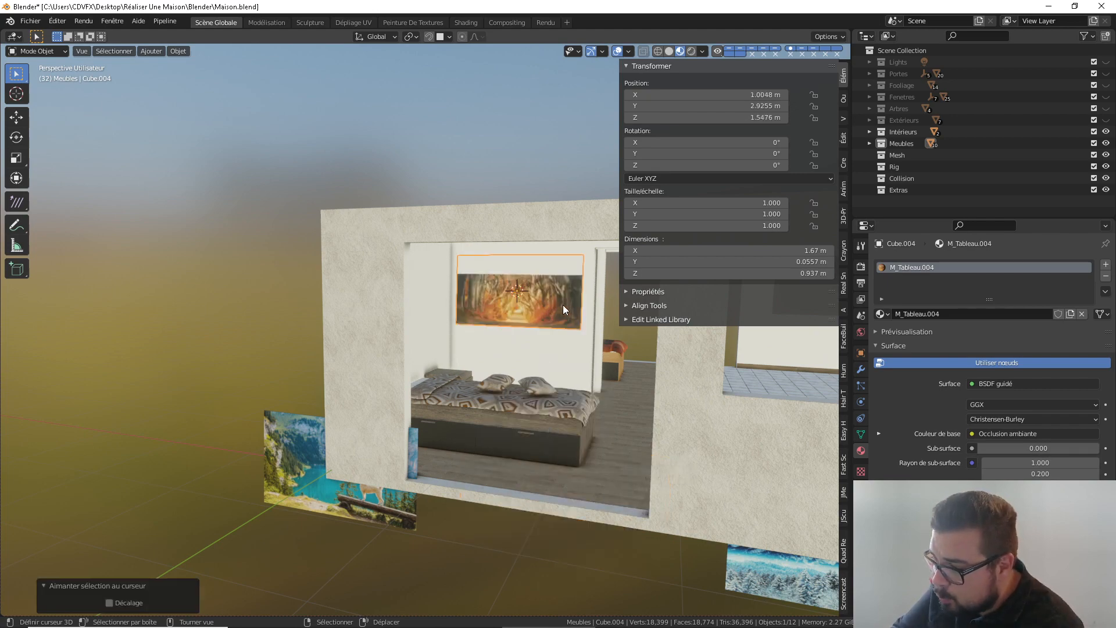
# Rotate the forest panel above the bed about 2.91° around the global X axis so it stands upright against the wall
pyautogui.scroll(6, 563, 305)
pyautogui.moveTo(603, 338)
pyautogui.mouseDown(button='middle')
pyautogui.moveTo(497, 345)
pyautogui.moveTo(564, 361)
pyautogui.moveTo(508, 327)
pyautogui.moveTo(455, 314)
pyautogui.moveTo(545, 331)
pyautogui.mouseUp(button='middle')
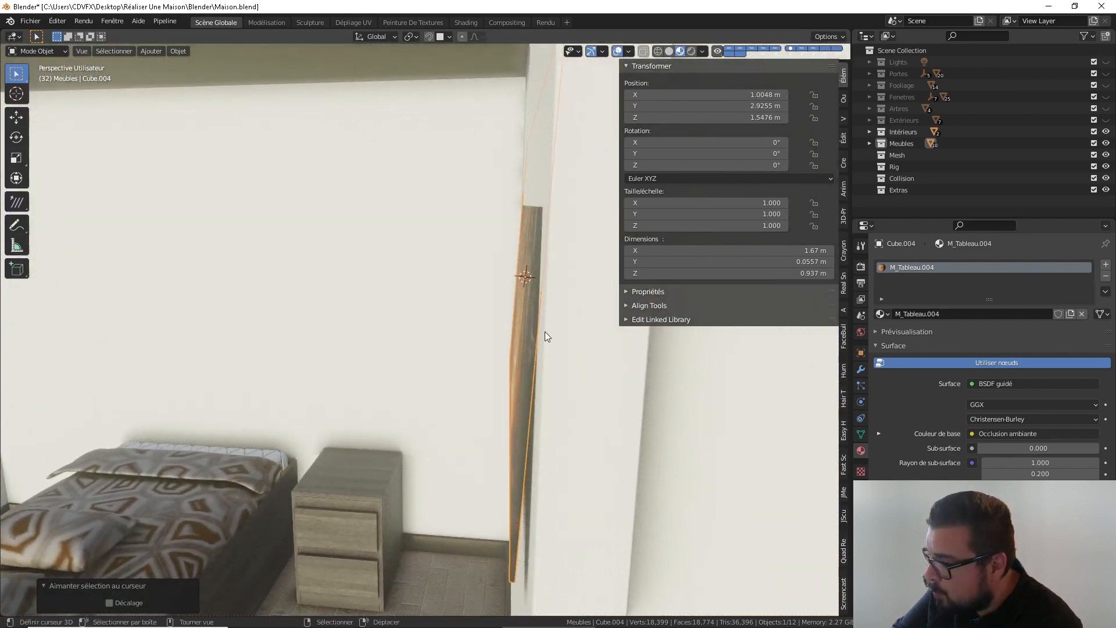
pyautogui.press('r')
pyautogui.press('y')
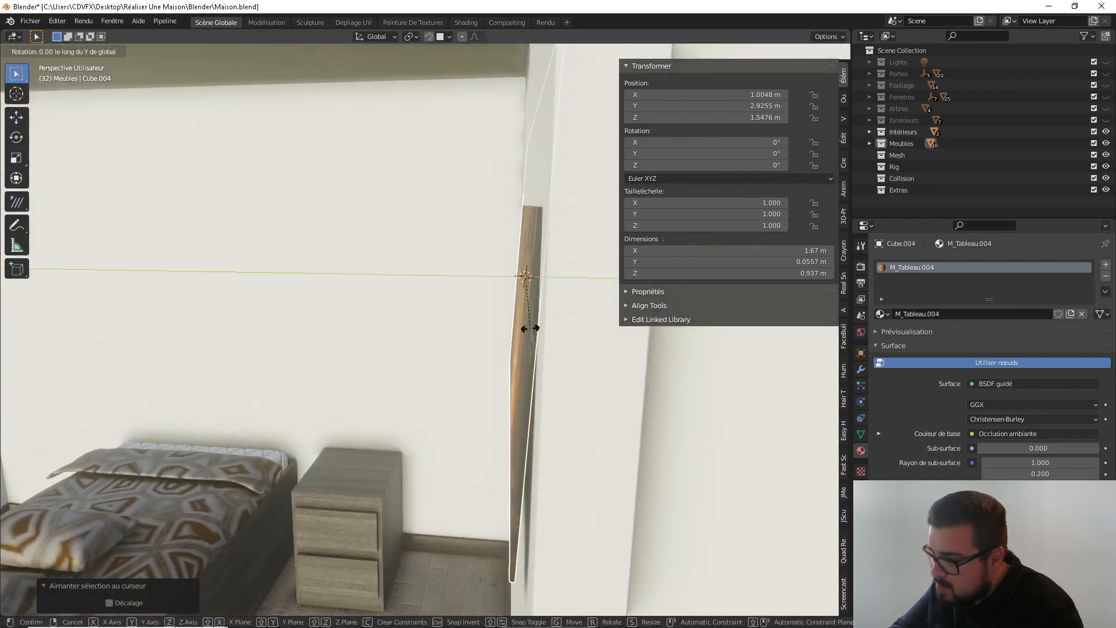
pyautogui.press('x')
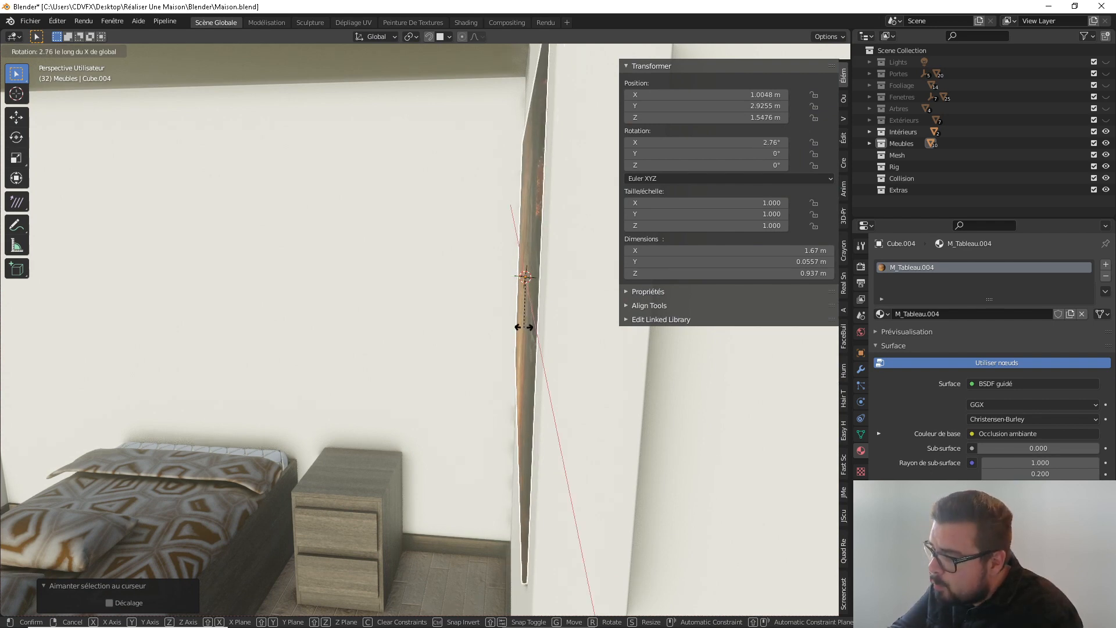
pyautogui.click(527, 327)
# Move the forest panel about -0.012 m along the global Y axis
pyautogui.press('g')
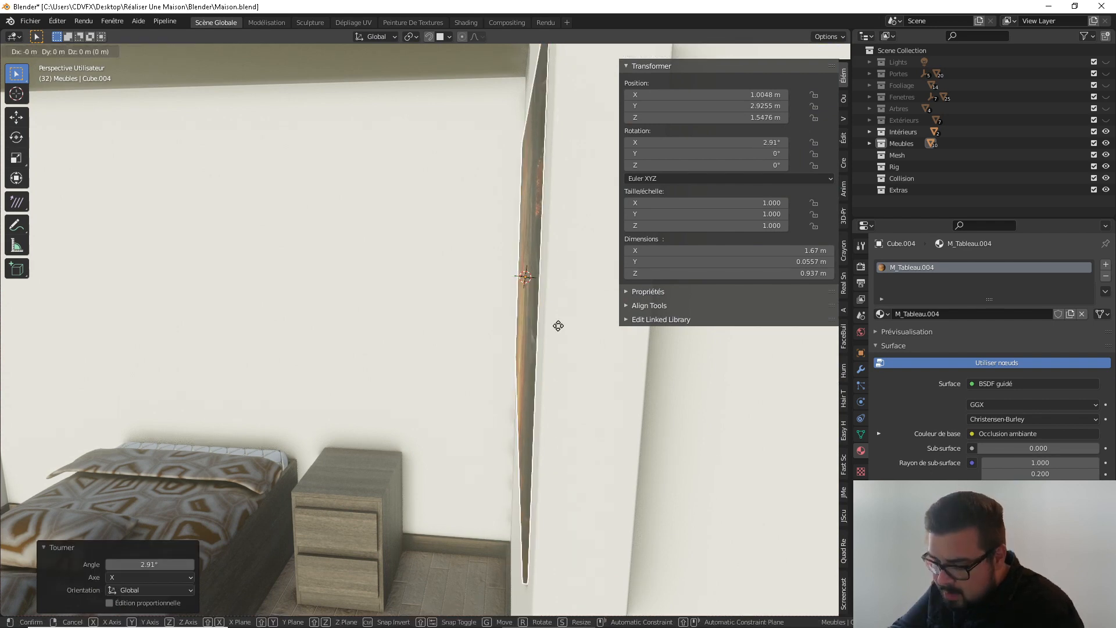
pyautogui.press('x')
pyautogui.press('y')
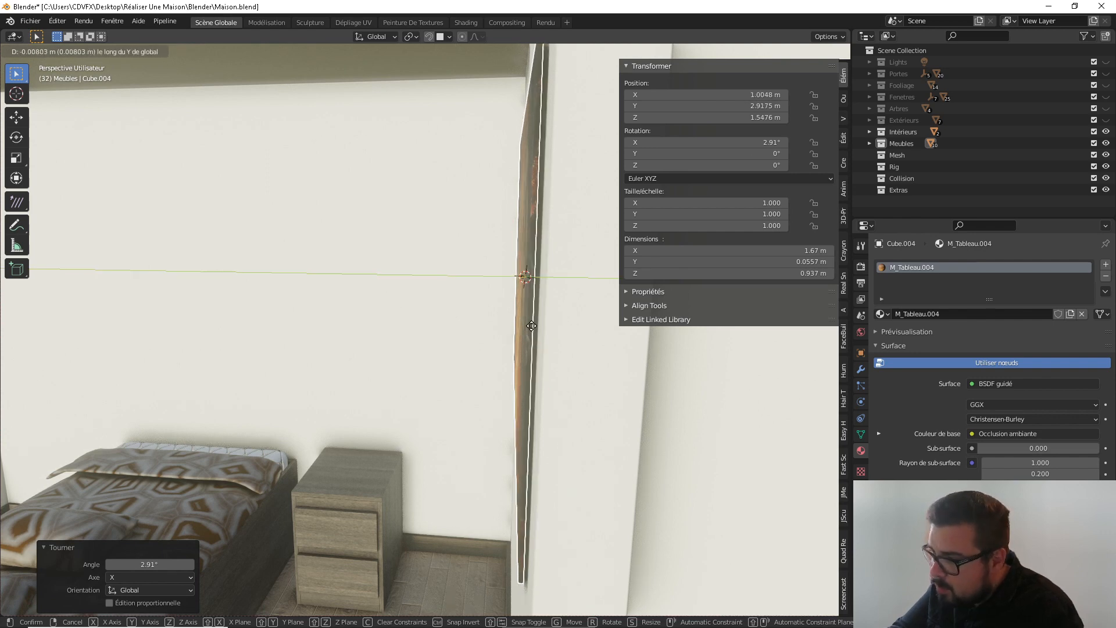
pyautogui.click(549, 328)
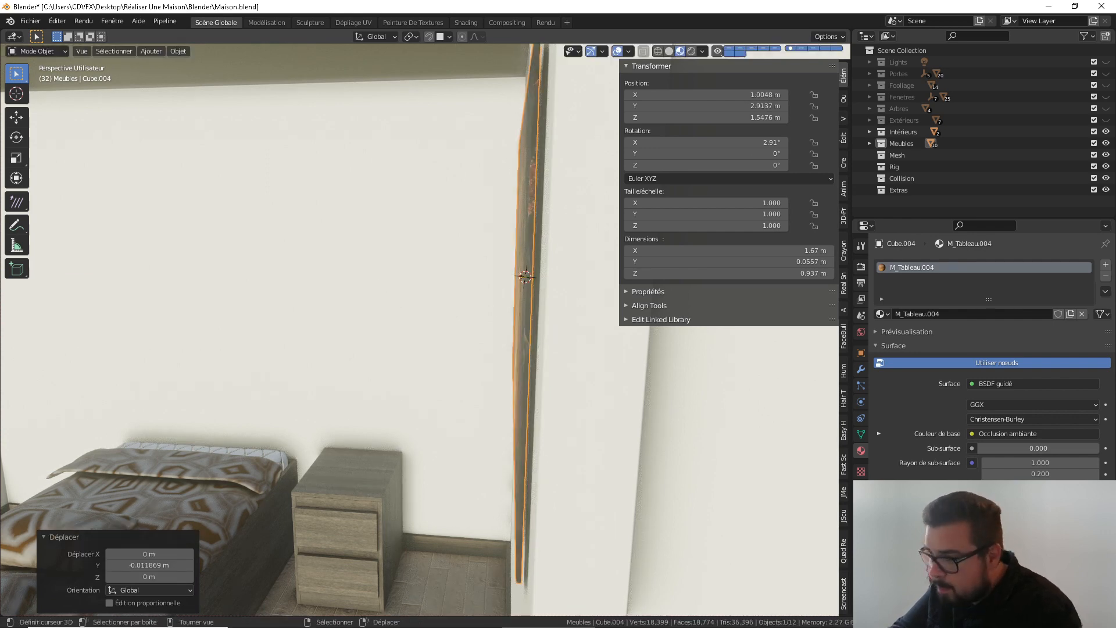
pyautogui.press('r')
pyautogui.press('x')
pyautogui.press('y')
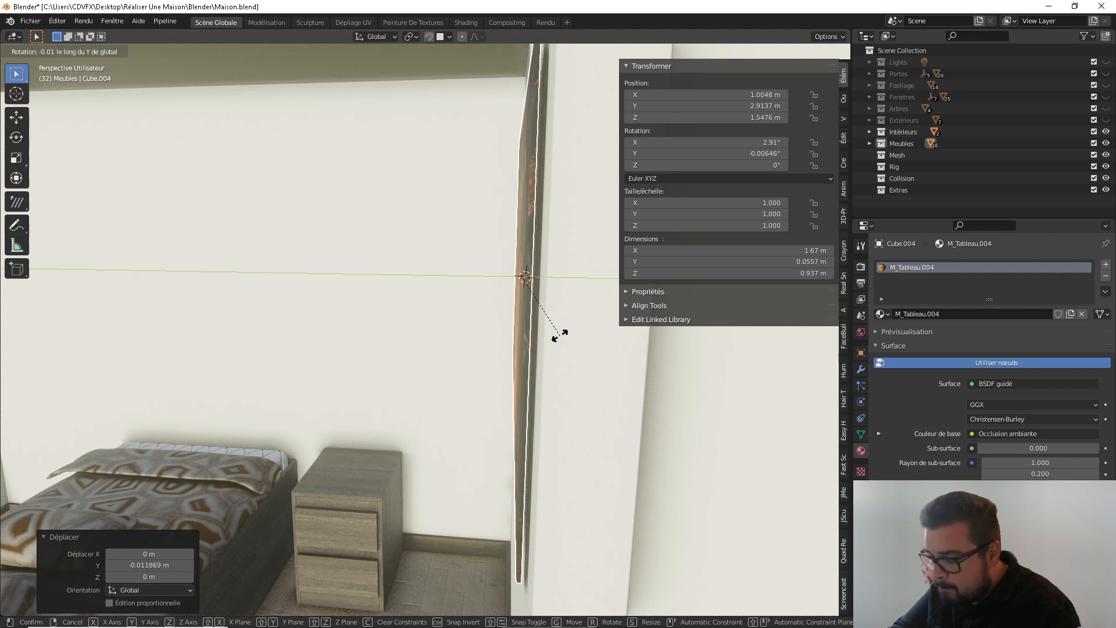
pyautogui.rightClick(521, 302)
# Fine-tune the forest panel to an X rotation of about 2.65° and a Y position of about 2.924 m, and deselect it
pyautogui.moveTo(553, 312); pyautogui.dragTo(536, 343, button='middle')
pyautogui.press('r')
pyautogui.press('x')
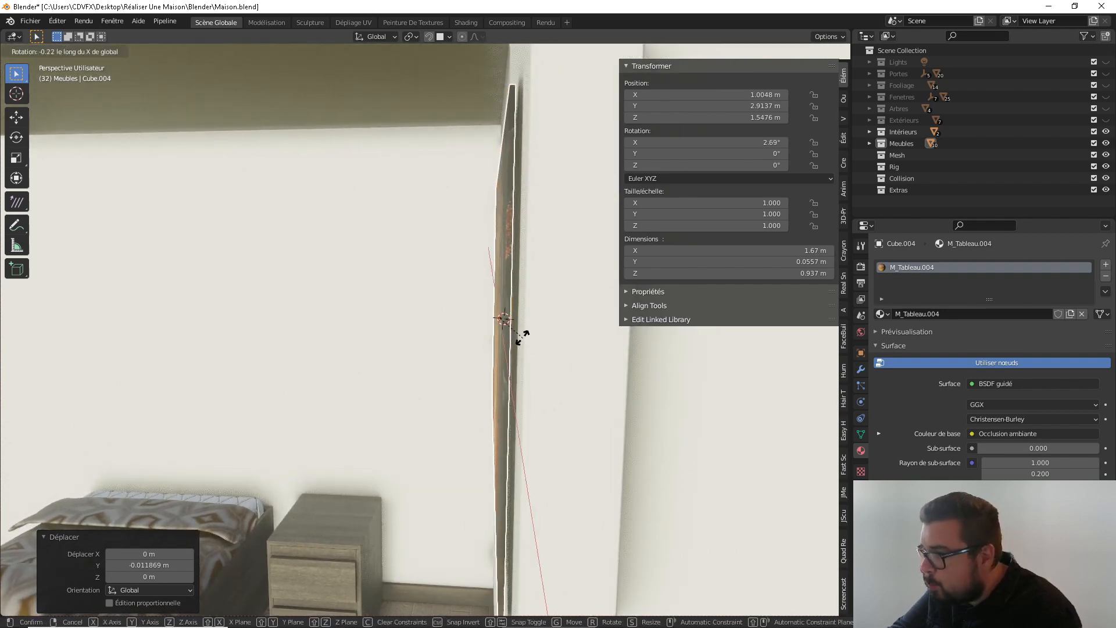
pyautogui.click(521, 337)
pyautogui.press('g')
pyautogui.press('x')
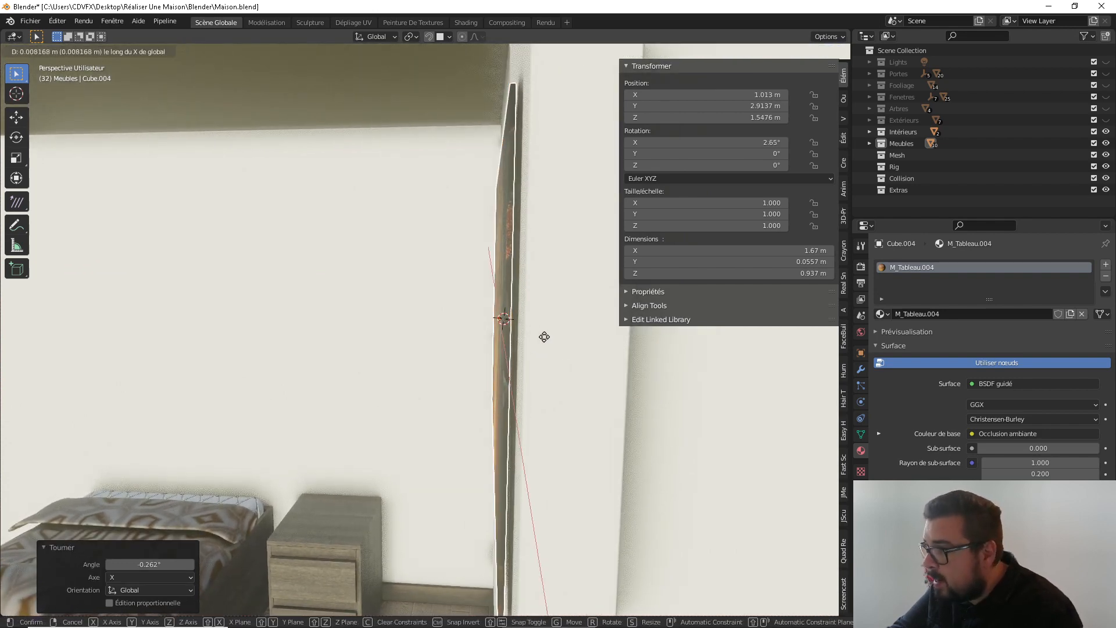
pyautogui.press('y')
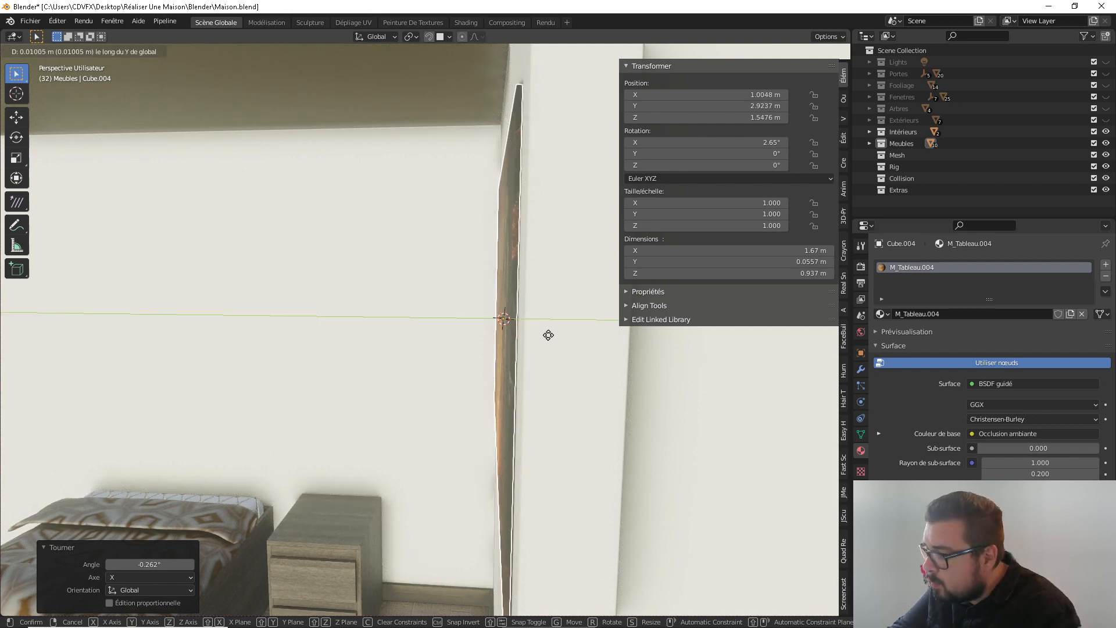
pyautogui.click(549, 335)
pyautogui.click(543, 278)
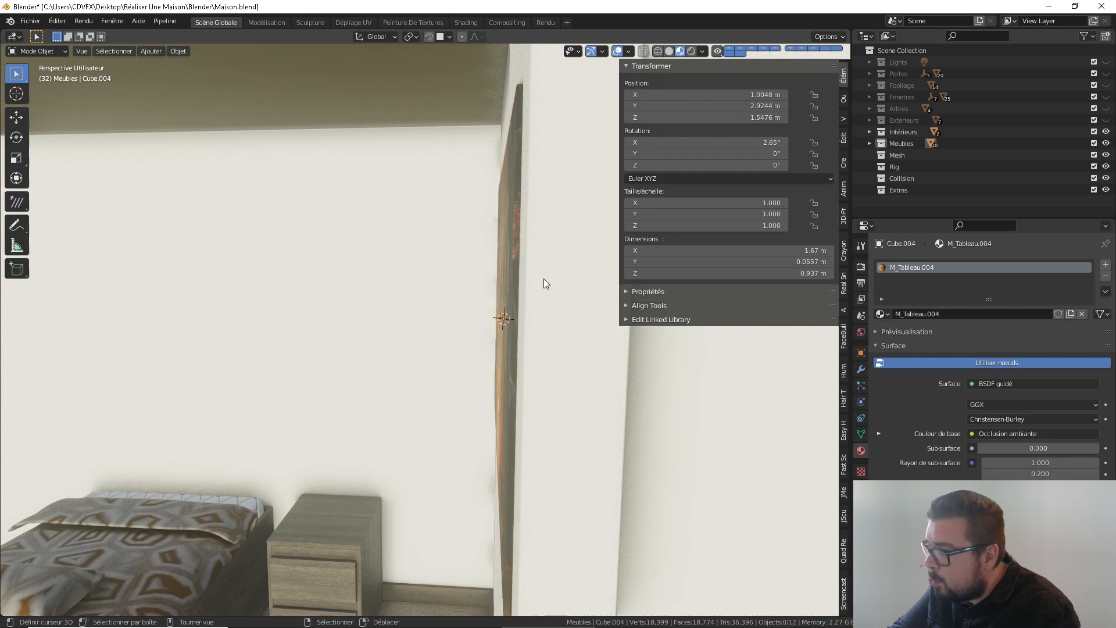
# Select the five remaining picture panels outside the house and rotate them together about 2.81° around the global X axis in right orthographic view
pyautogui.moveTo(499, 372)
pyautogui.mouseDown(button='middle')
pyautogui.moveTo(416, 374)
pyautogui.moveTo(549, 372)
pyautogui.moveTo(470, 345)
pyautogui.moveTo(486, 312)
pyautogui.moveTo(453, 368)
pyautogui.moveTo(288, 373)
pyautogui.moveTo(560, 389)
pyautogui.moveTo(399, 368)
pyautogui.mouseUp(button='middle')
pyautogui.scroll(-6, 470, 340)
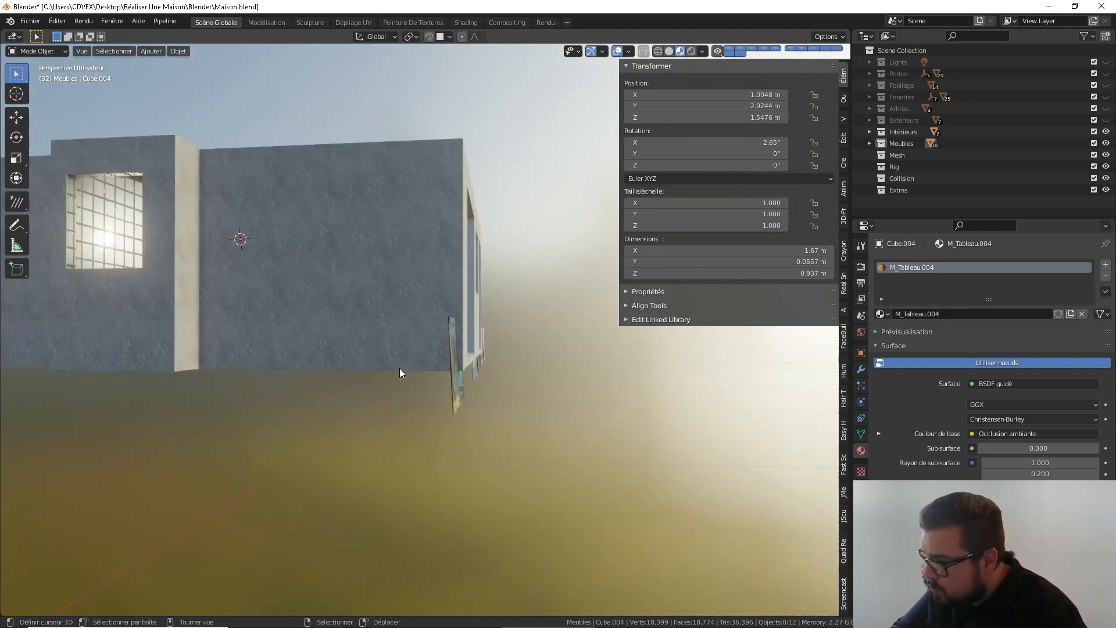
pyautogui.click(454, 384)
pyautogui.keyDown('shift'); pyautogui.click(483, 367); pyautogui.keyUp('shift')
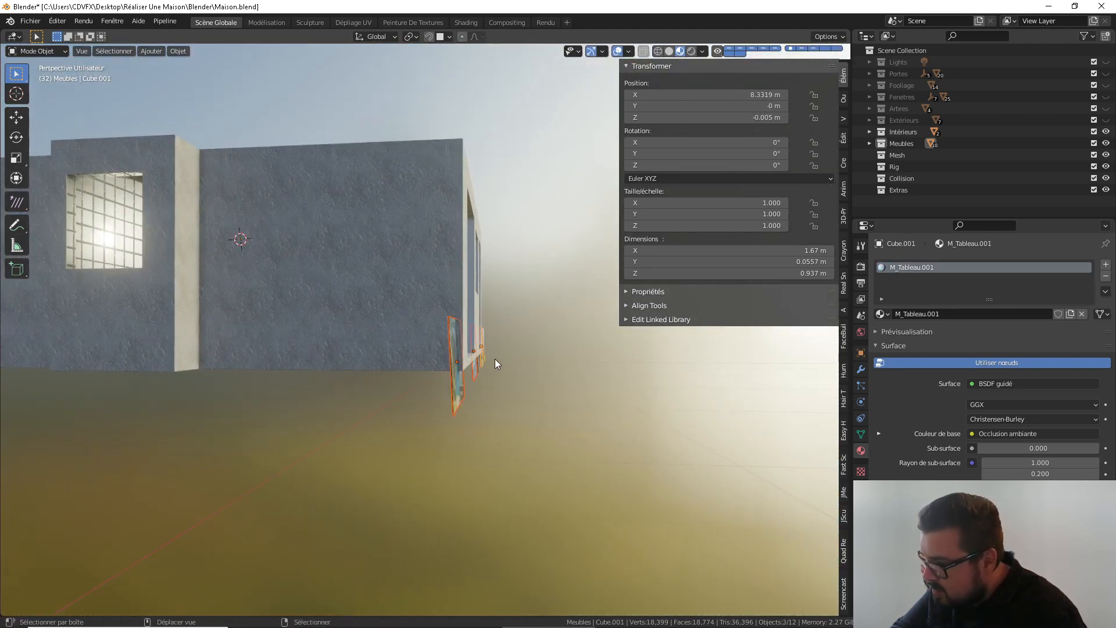
pyautogui.moveTo(500, 356)
pyautogui.mouseDown(button='middle')
pyautogui.moveTo(678, 378)
pyautogui.moveTo(587, 381)
pyautogui.mouseUp(button='middle')
pyautogui.keyDown('shift'); pyautogui.click(684, 356); pyautogui.keyUp('shift')
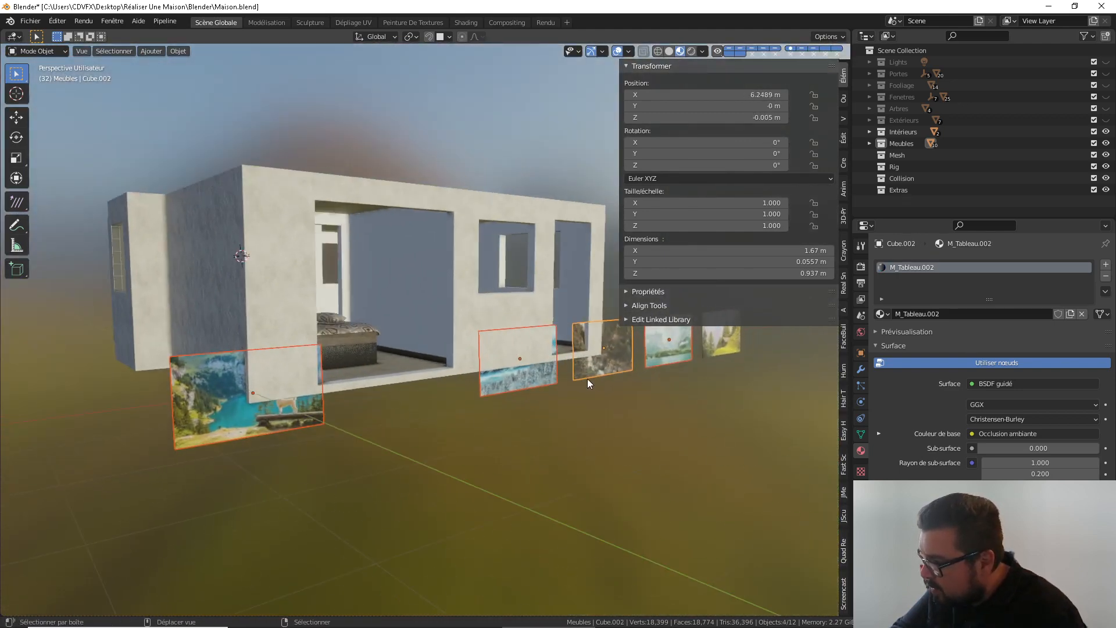
pyautogui.keyDown('shift'); pyautogui.click(722, 344); pyautogui.keyUp('shift')
pyautogui.press('KP_3')
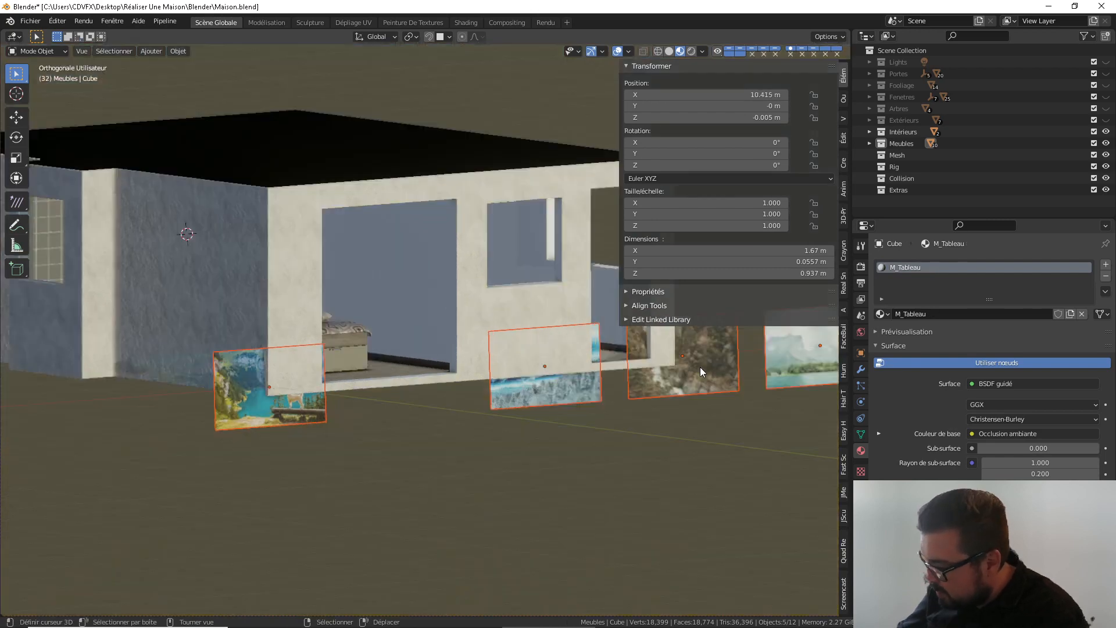
pyautogui.scroll(5, 570, 431)
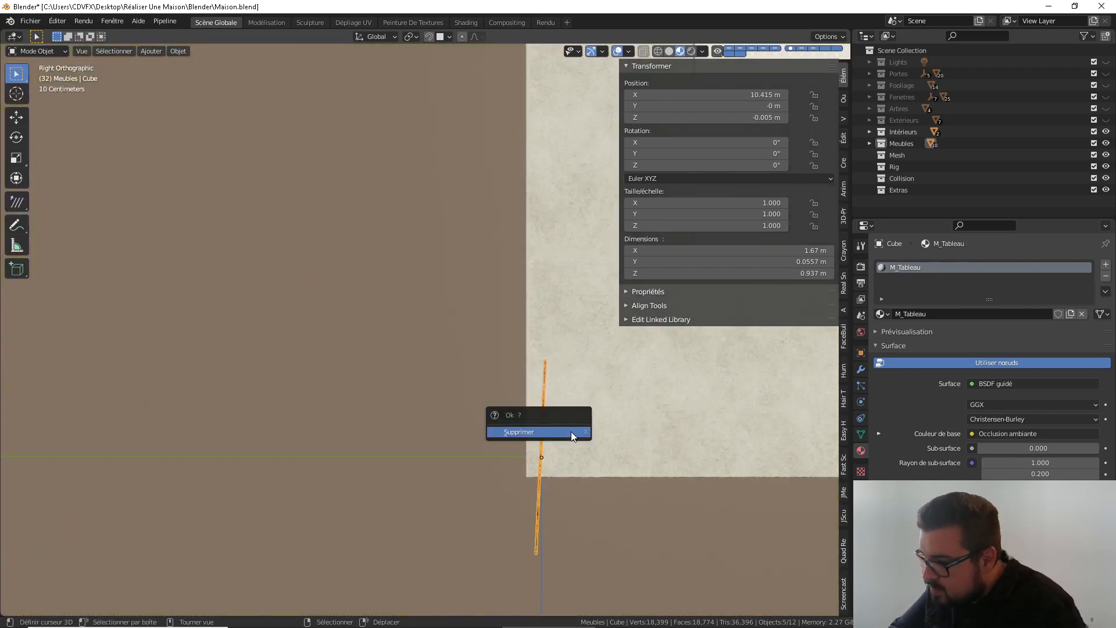
pyautogui.press('x')
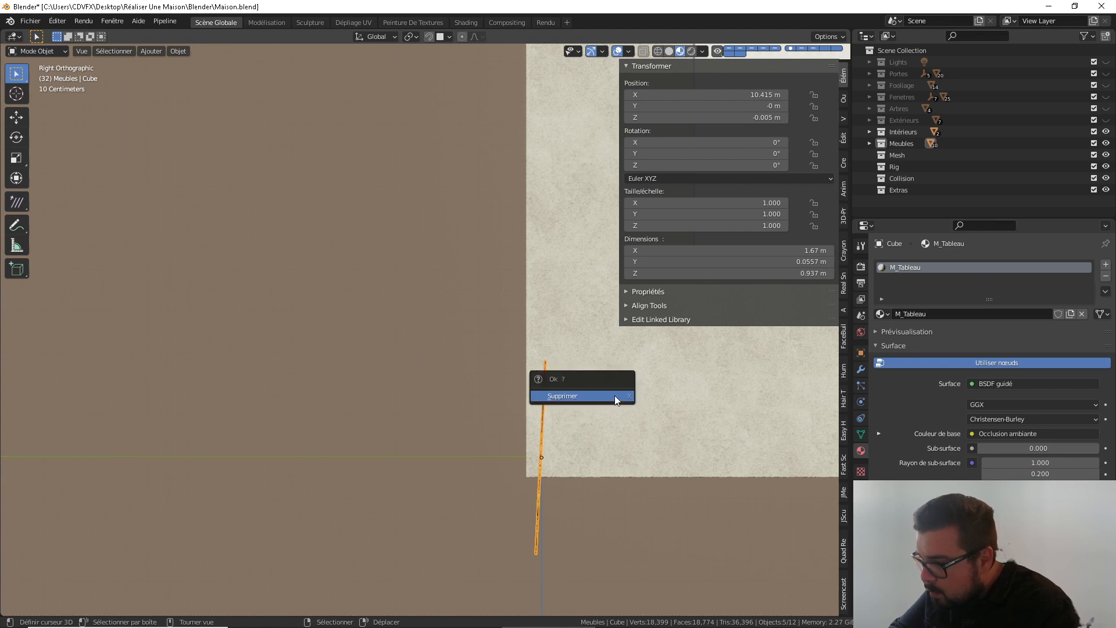
pyautogui.press('r')
pyautogui.press('x')
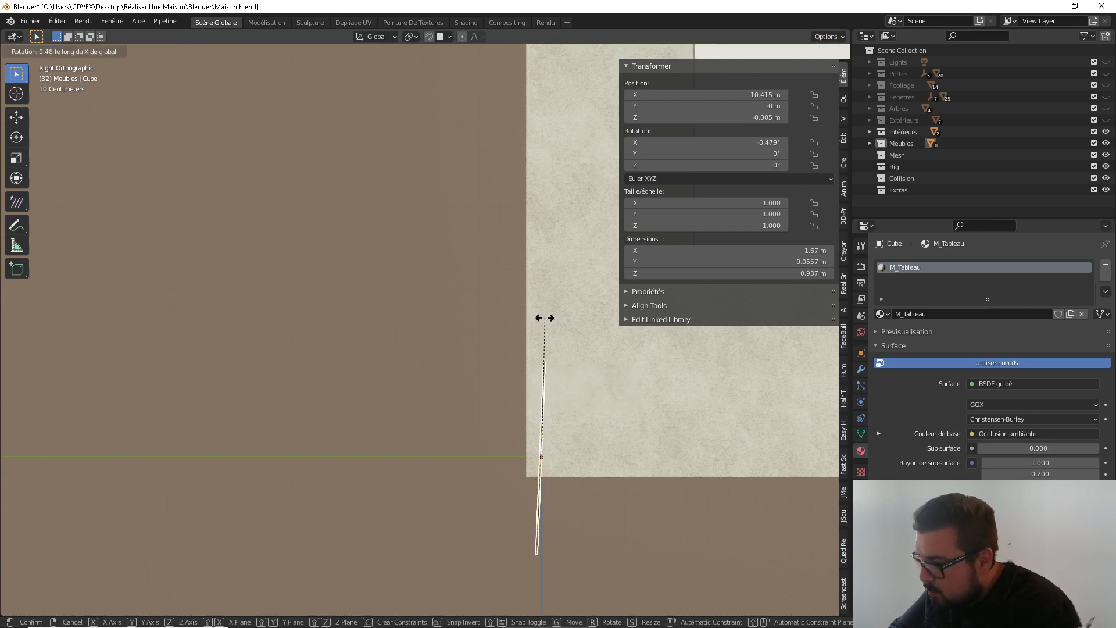
pyautogui.click(446, 314)
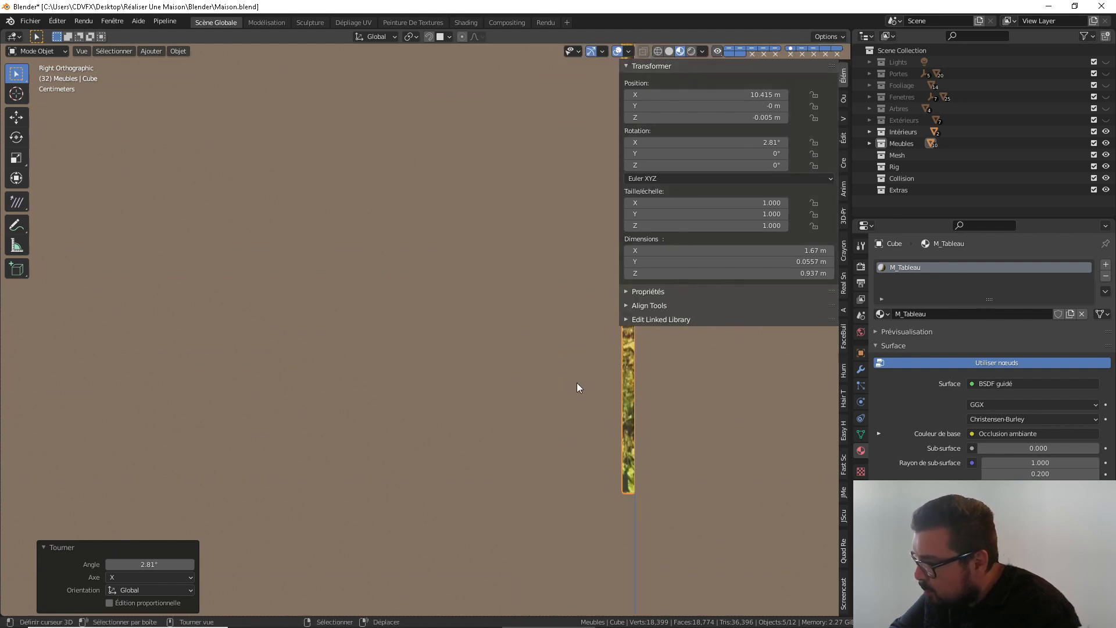
# Straighten the five selected panels with a further rotation of about 0.122° around the X axis
pyautogui.keyDown('shift'); pyautogui.moveTo(576, 383); pyautogui.dragTo(480, 357, button='middle'); pyautogui.keyUp('shift')
pyautogui.keyDown('shift'); pyautogui.moveTo(560, 375); pyautogui.dragTo(519, 315, button='middle'); pyautogui.keyUp('shift')
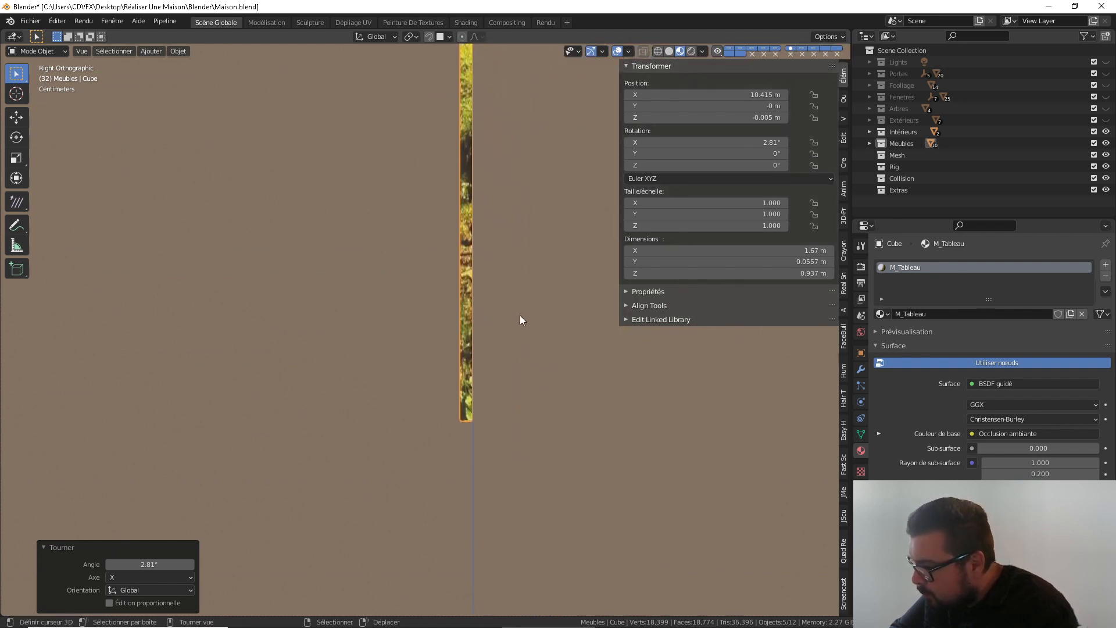
pyautogui.scroll(2, 519, 316)
pyautogui.press('r')
pyautogui.press('x')
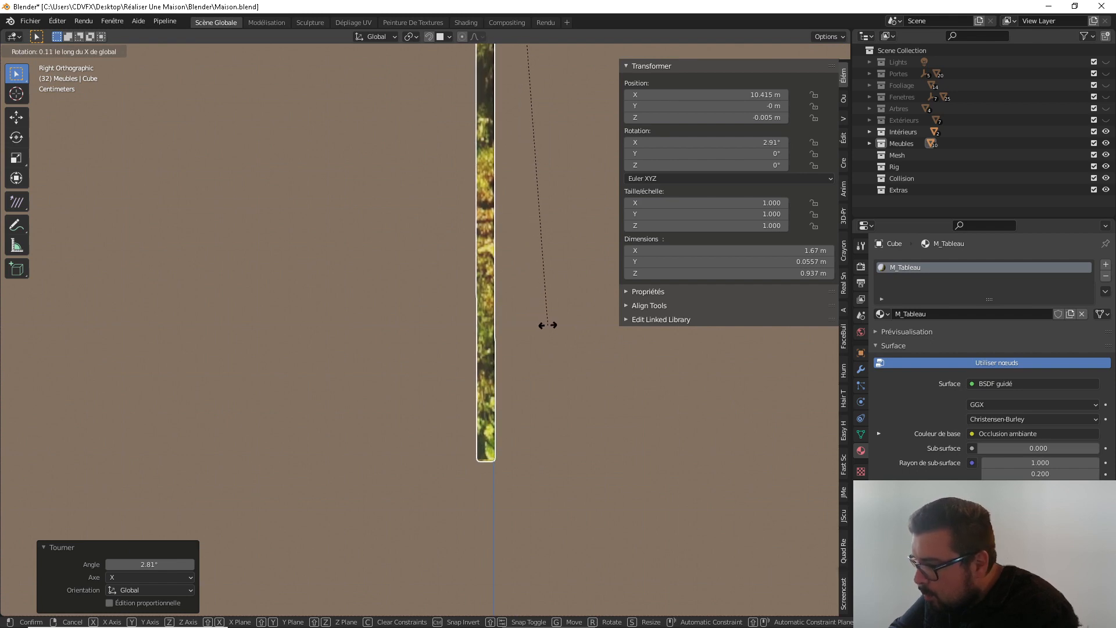
pyautogui.click(553, 320)
# Apply rotation and scale to the five straightened panels
pyautogui.scroll(-1, 546, 319)
pyautogui.hotkey('ctrl', 'a')
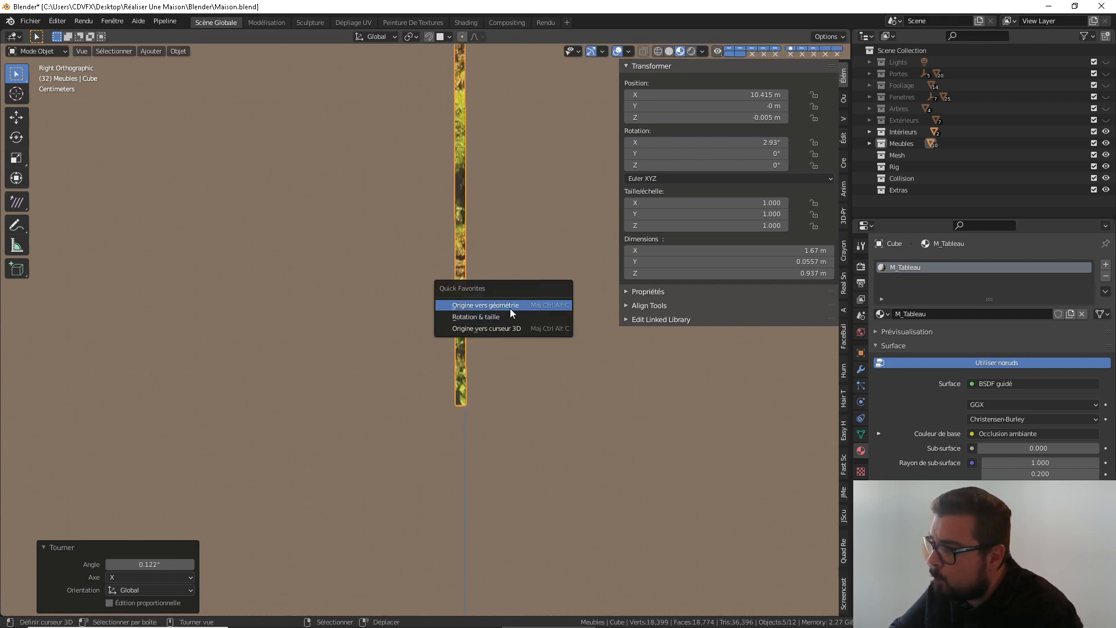
pyautogui.click(508, 311)
pyautogui.moveTo(503, 317); pyautogui.dragTo(570, 318, button='middle')
pyautogui.scroll(-3, 571, 316)
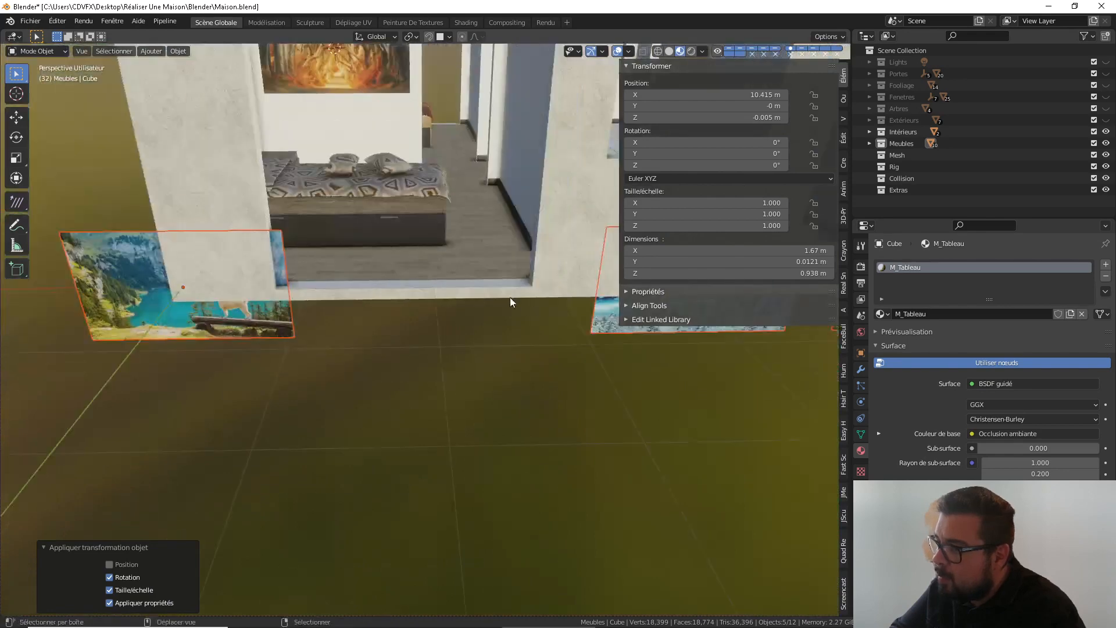
# Place the 3D cursor on the bedroom's side wall and snap the turquoise lake panel (Cube.005) to it
pyautogui.moveTo(510, 299)
pyautogui.mouseDown(button='middle')
pyautogui.moveTo(572, 360)
pyautogui.moveTo(599, 368)
pyautogui.moveTo(261, 389)
pyautogui.mouseUp(button='middle')
pyautogui.click(440, 162)
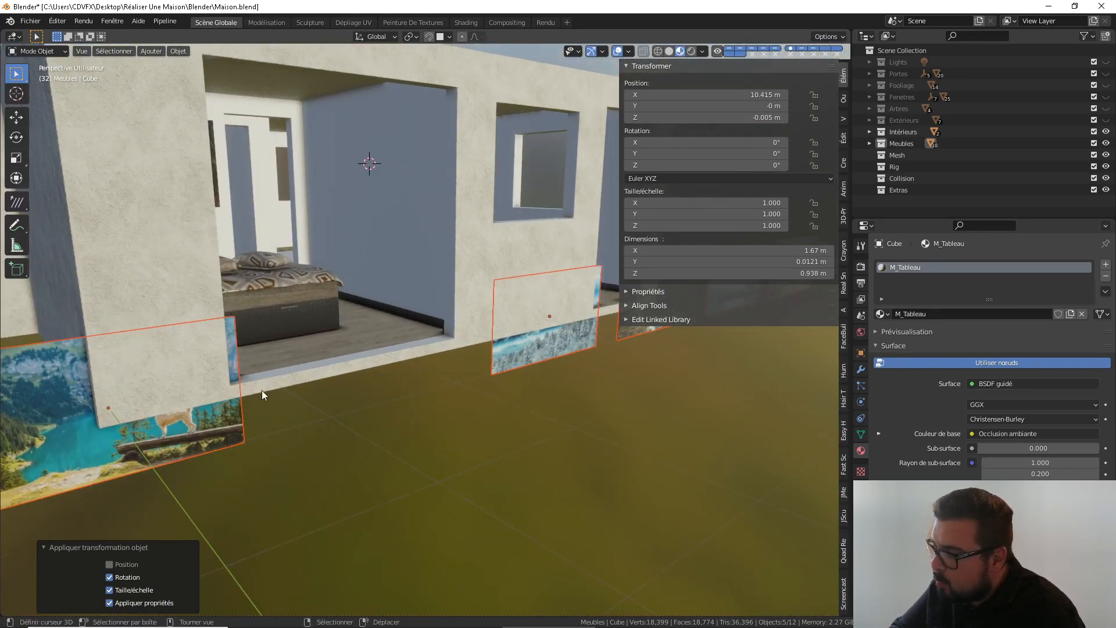
pyautogui.click(205, 427)
pyautogui.hotkey('shift', 's')
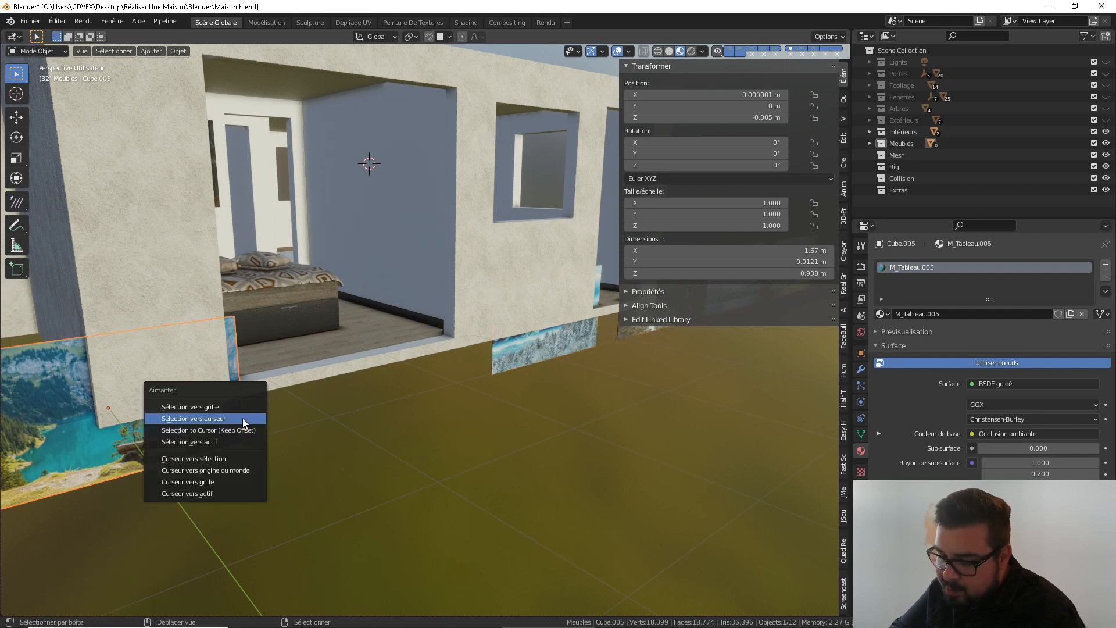
pyautogui.click(208, 419)
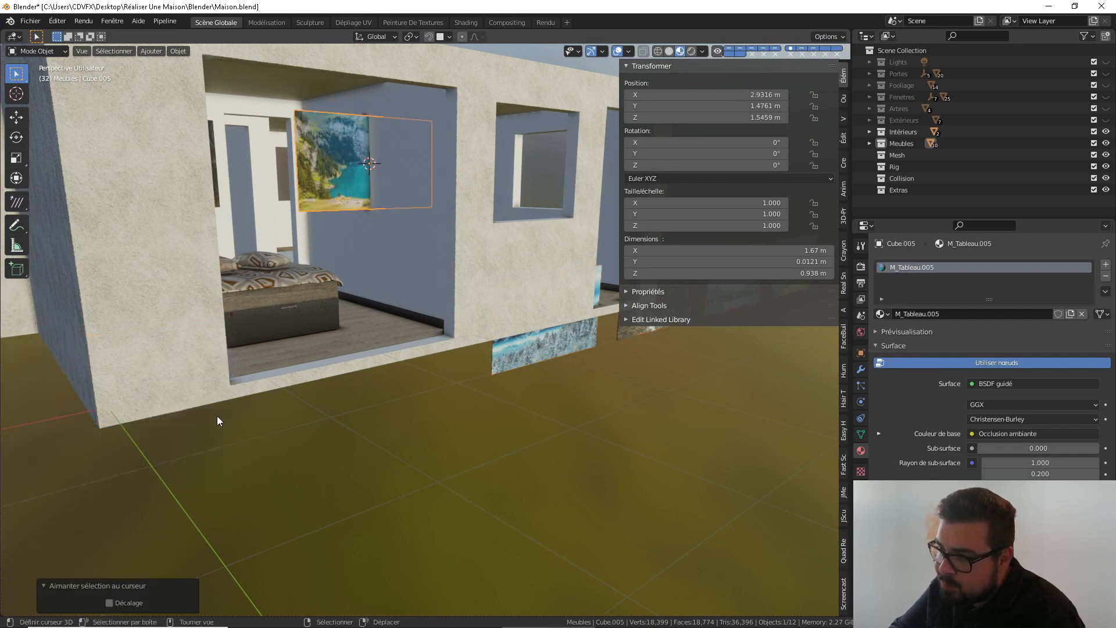
# Rotate the turquoise lake panel -90° around the Z axis so it lies flat on the bedroom's side wall, and deselect it
pyautogui.write('rz-90')
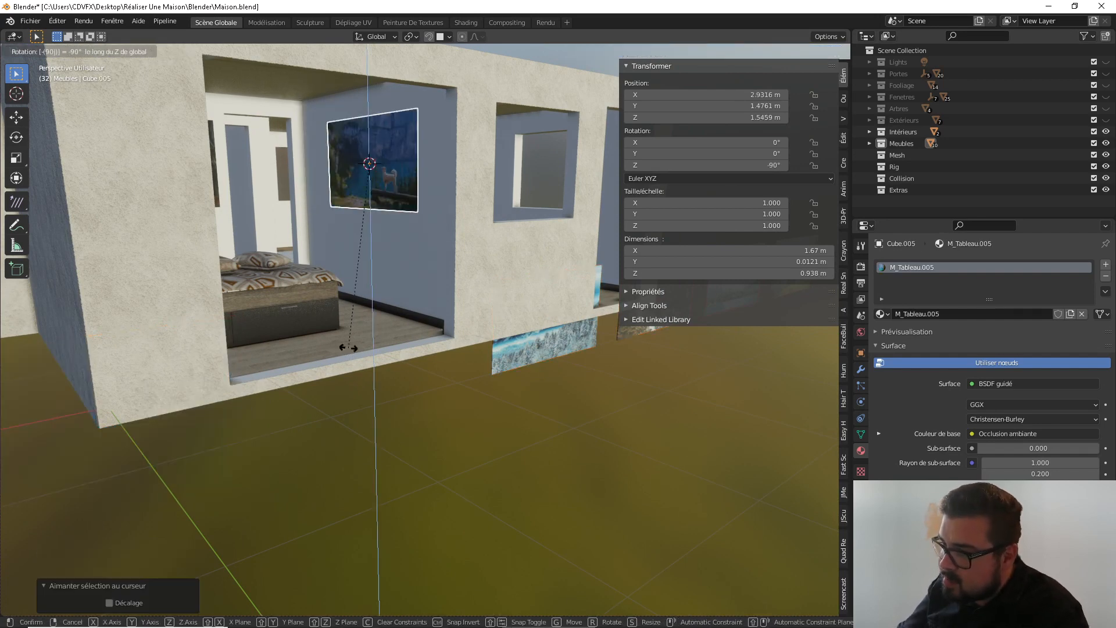
pyautogui.press('Return')
pyautogui.press('a')
pyautogui.click(379, 282)
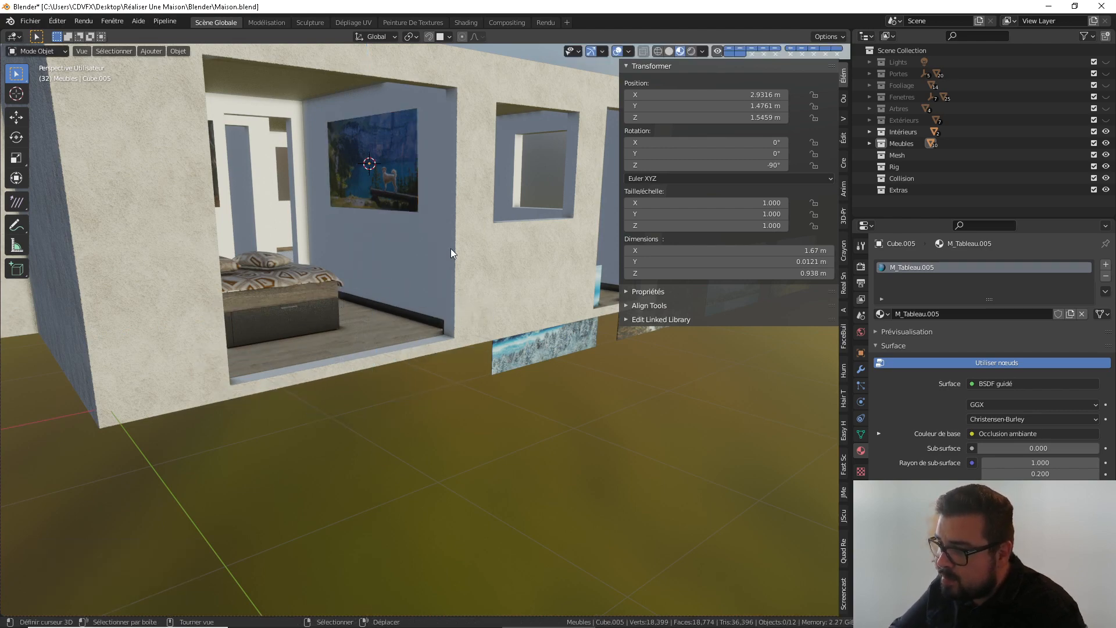
pyautogui.moveTo(451, 249)
pyautogui.mouseDown(button='middle')
pyautogui.moveTo(405, 257)
pyautogui.moveTo(380, 316)
pyautogui.moveTo(414, 285)
pyautogui.moveTo(372, 207)
pyautogui.mouseUp(button='middle')
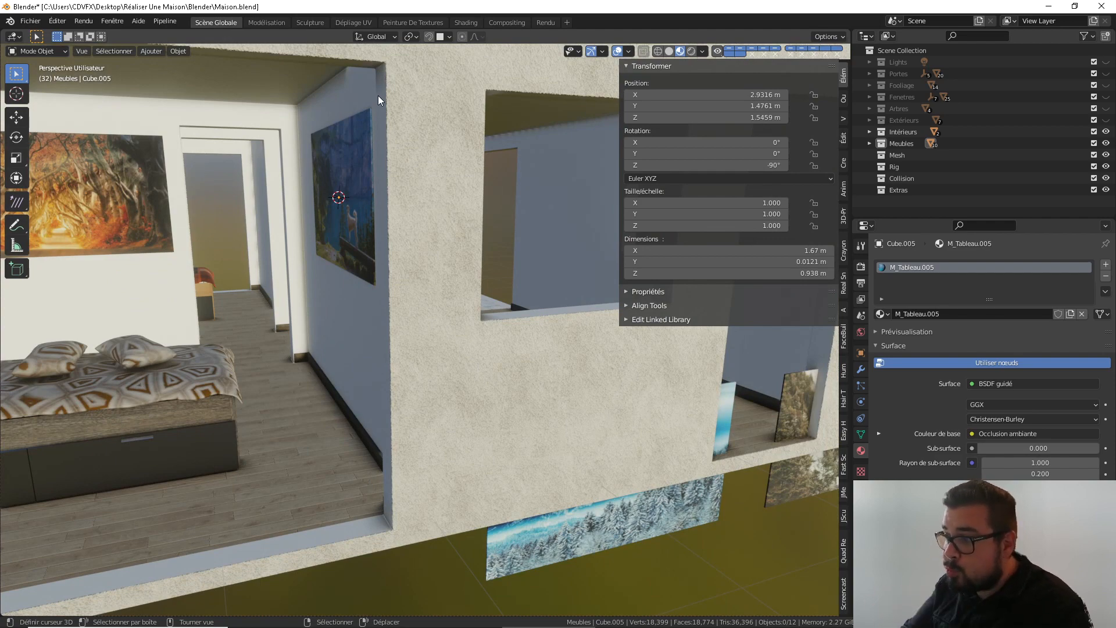
# Place the 3D cursor on the adjoining room's side of that bedroom wall and snap the waterfall panel (Cube.002) to it
pyautogui.moveTo(355, 143)
pyautogui.mouseDown(button='middle')
pyautogui.moveTo(414, 295)
pyautogui.moveTo(221, 243)
pyautogui.moveTo(397, 430)
pyautogui.moveTo(599, 416)
pyautogui.moveTo(570, 374)
pyautogui.mouseUp(button='middle')
pyautogui.click(570, 375)
pyautogui.moveTo(423, 216)
pyautogui.mouseDown(button='middle')
pyautogui.moveTo(415, 298)
pyautogui.moveTo(406, 294)
pyautogui.moveTo(494, 305)
pyautogui.moveTo(624, 294)
pyautogui.moveTo(485, 341)
pyautogui.moveTo(587, 343)
pyautogui.moveTo(379, 355)
pyautogui.moveTo(375, 365)
pyautogui.moveTo(415, 355)
pyautogui.mouseUp(button='middle')
pyautogui.moveTo(224, 305); pyautogui.dragTo(326, 296, button='middle')
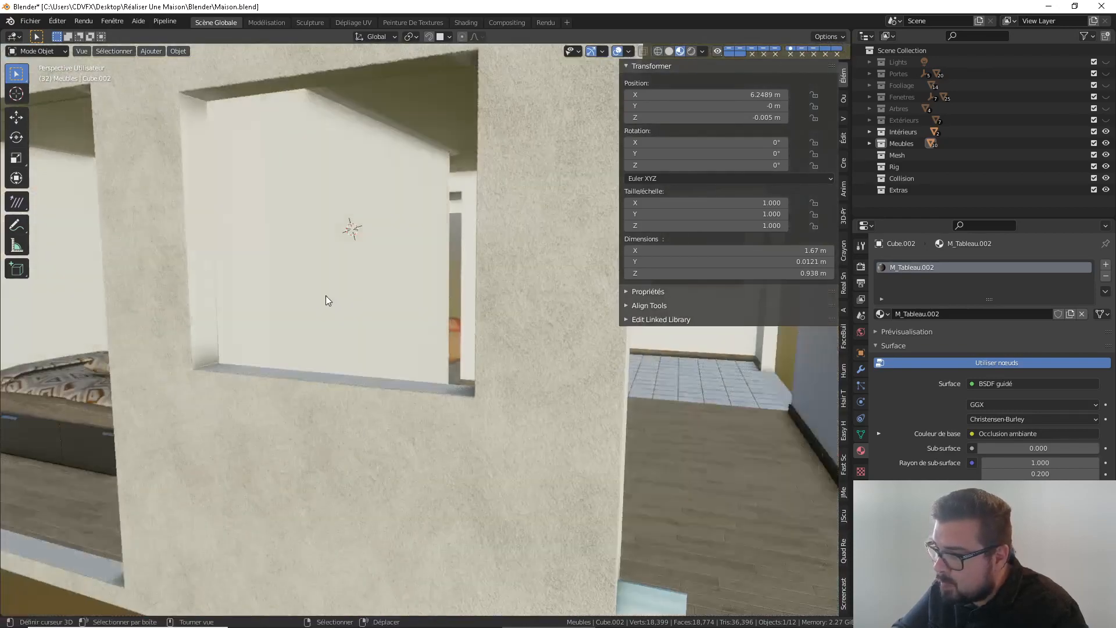
pyautogui.scroll(-4, 325, 295)
pyautogui.keyDown('shift'); pyautogui.moveTo(347, 368); pyautogui.dragTo(370, 331, button='middle'); pyautogui.keyUp('shift')
pyautogui.keyDown('shift'); pyautogui.moveTo(798, 511); pyautogui.dragTo(601, 424, button='middle'); pyautogui.keyUp('shift')
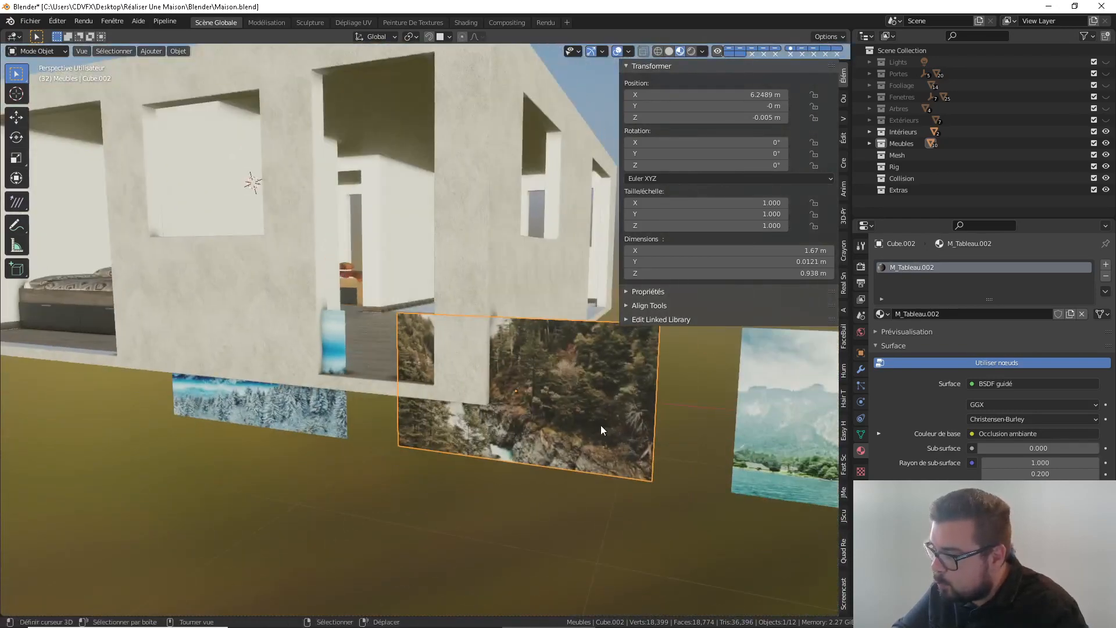
pyautogui.hotkey('shift', 's')
pyautogui.click(559, 422)
# Rotate the waterfall panel 90° around the Z axis to align it with its wall
pyautogui.moveTo(523, 412); pyautogui.dragTo(448, 353, button='middle')
pyautogui.scroll(5, 442, 358)
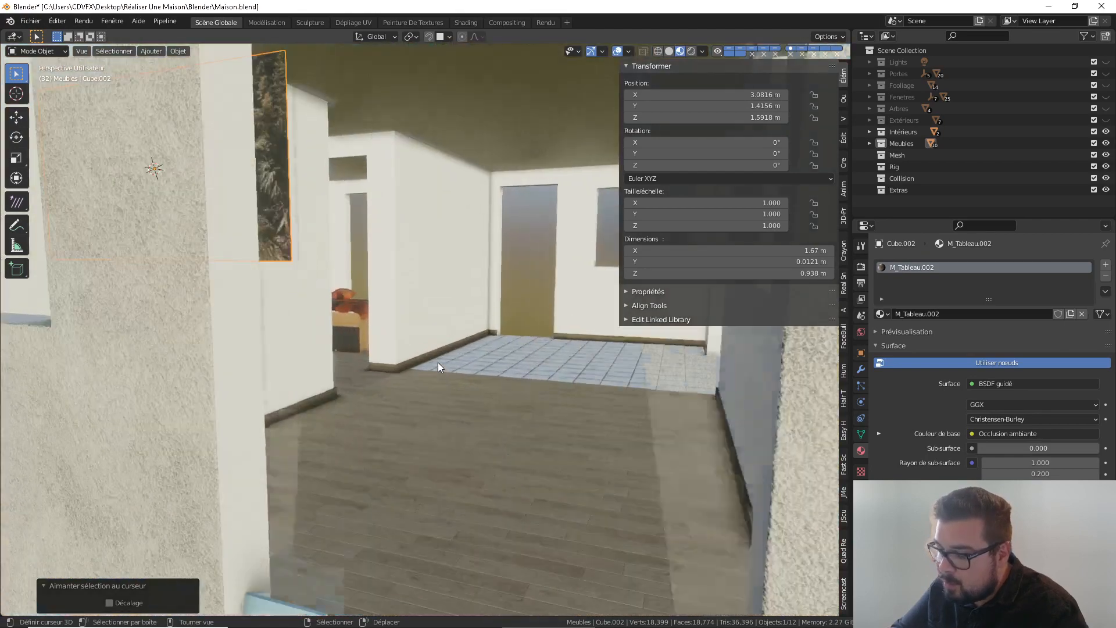
pyautogui.write('rz90')
pyautogui.press('Return')
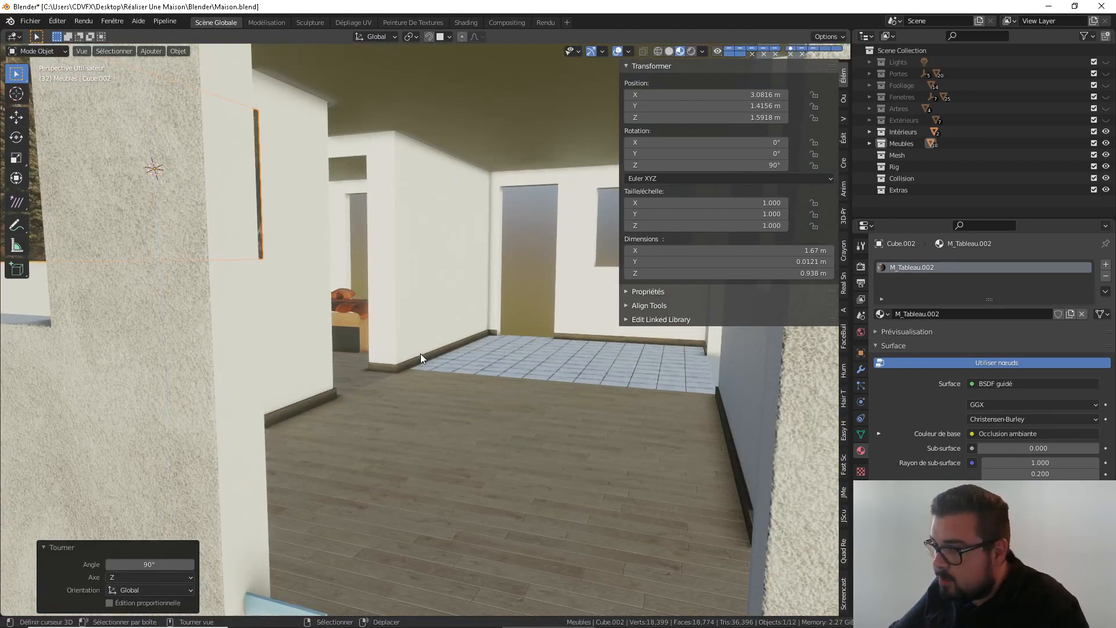
# Place the 3D cursor on the interior wall seen through the large window and snap the misty lake panel (Cube.001) to it
pyautogui.moveTo(420, 354)
pyautogui.mouseDown(button='middle')
pyautogui.moveTo(379, 353)
pyautogui.moveTo(395, 400)
pyautogui.moveTo(469, 364)
pyautogui.mouseUp(button='middle')
pyautogui.scroll(3, 375, 366)
pyautogui.scroll(-3, 395, 400)
pyautogui.scroll(-6, 417, 391)
pyautogui.scroll(5, 469, 364)
pyautogui.click(542, 276)
pyautogui.scroll(-3, 541, 276)
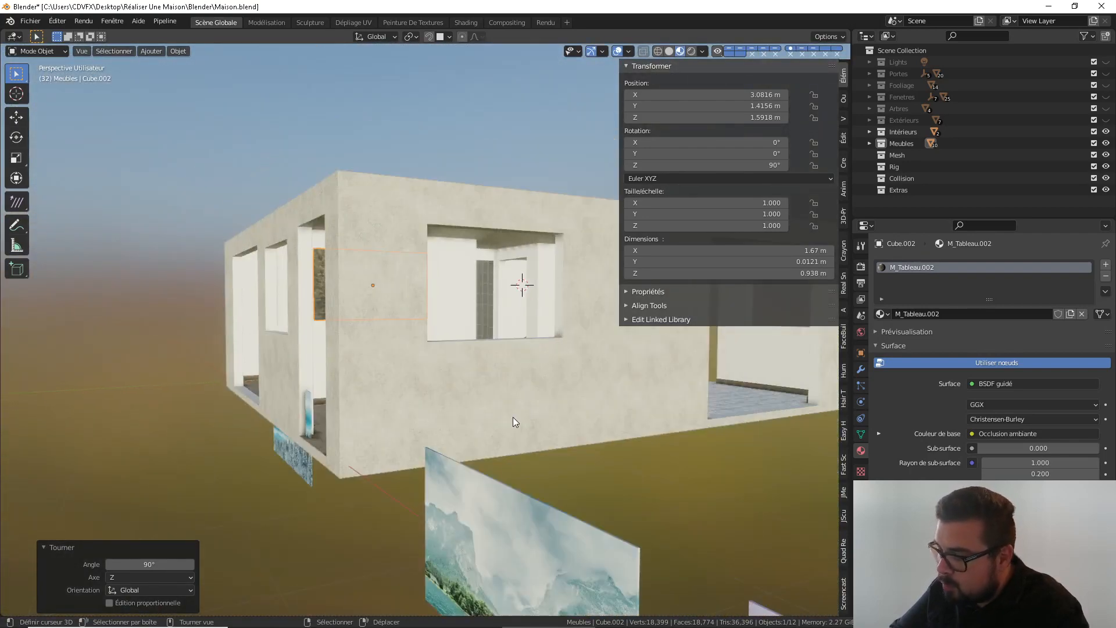
pyautogui.click(491, 521)
pyautogui.hotkey('shift', 's')
pyautogui.click(488, 508)
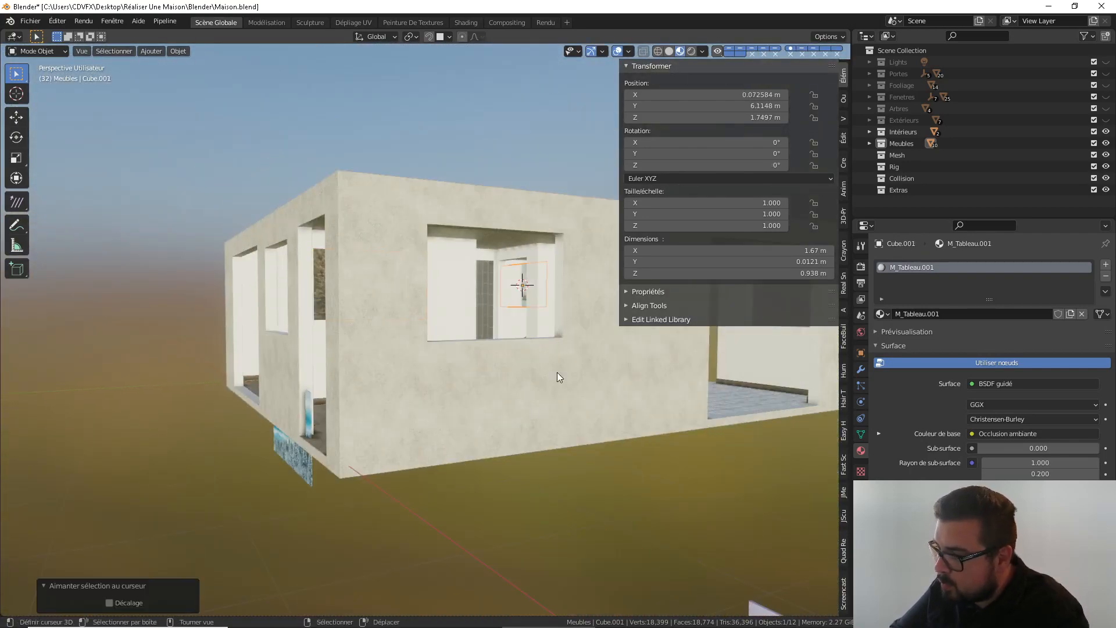
# Rotate the misty lake panel 90° around the Z axis to align it with its wall
pyautogui.write('rz90')
pyautogui.press('Return')
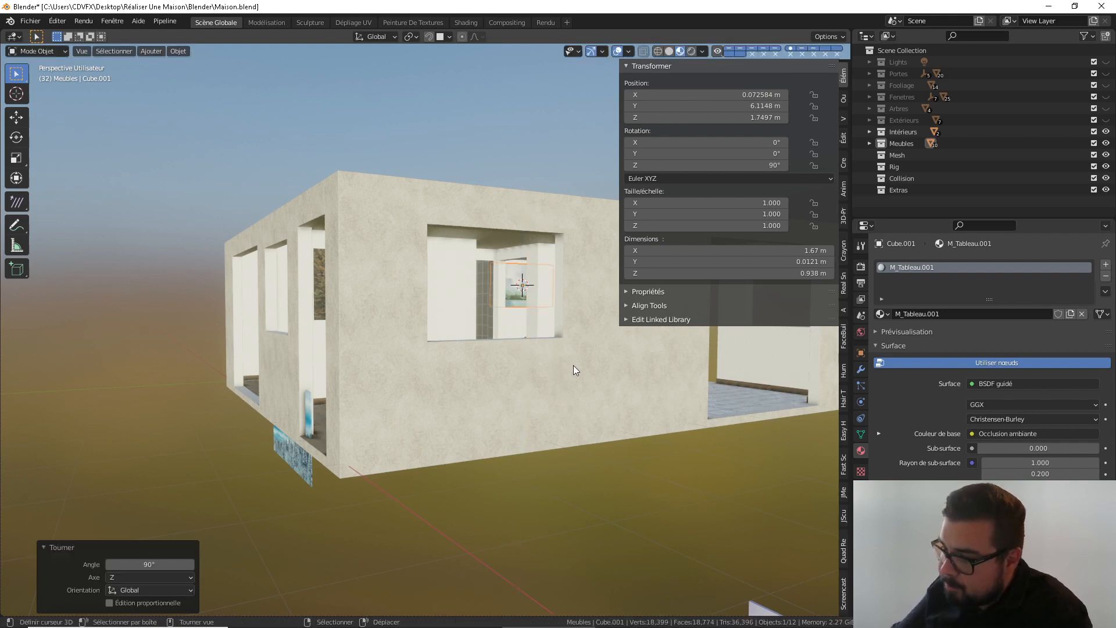
# Place the 3D cursor on the bedroom wall above the grey bed and snap the snowy forest panel (Cube.003) to it
pyautogui.click(303, 465)
pyautogui.moveTo(304, 465)
pyautogui.mouseDown(button='middle')
pyautogui.moveTo(417, 466)
pyautogui.moveTo(393, 465)
pyautogui.moveTo(402, 467)
pyautogui.mouseUp(button='middle')
pyautogui.moveTo(423, 469); pyautogui.dragTo(340, 292, button='middle')
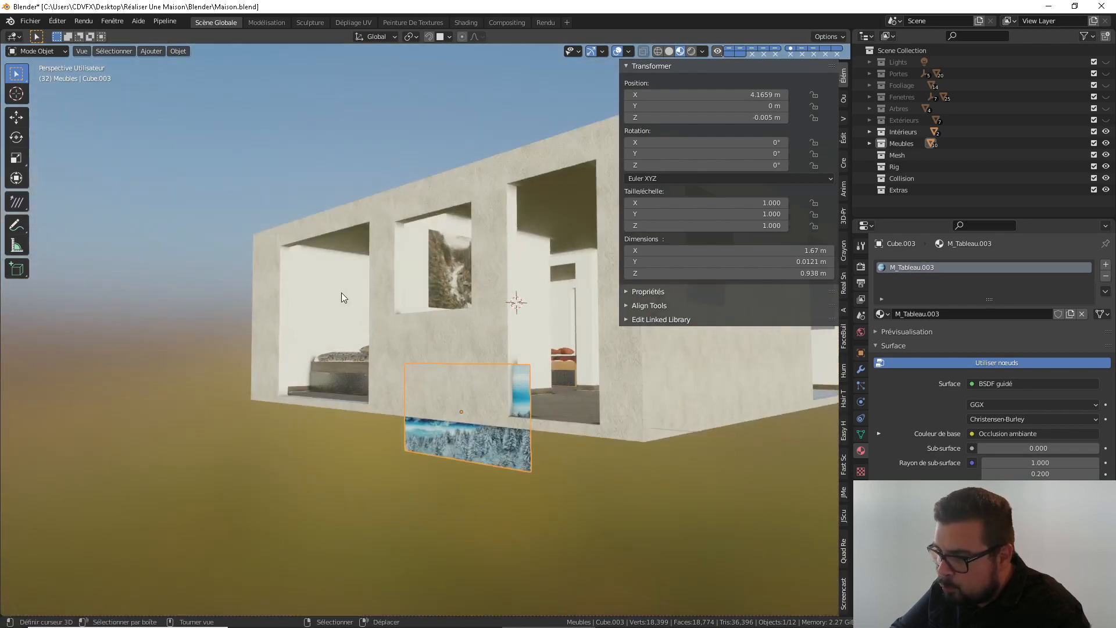
pyautogui.click(341, 292)
pyautogui.hotkey('shift', 's')
pyautogui.click(453, 445)
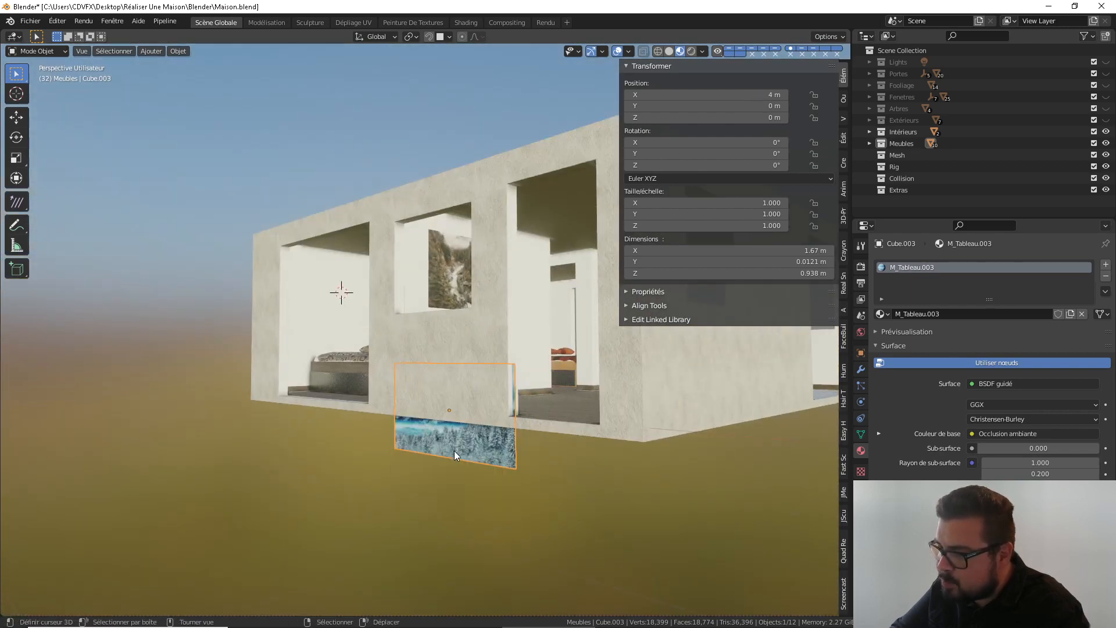
pyautogui.hotkey('shift', 's')
pyautogui.click(437, 459)
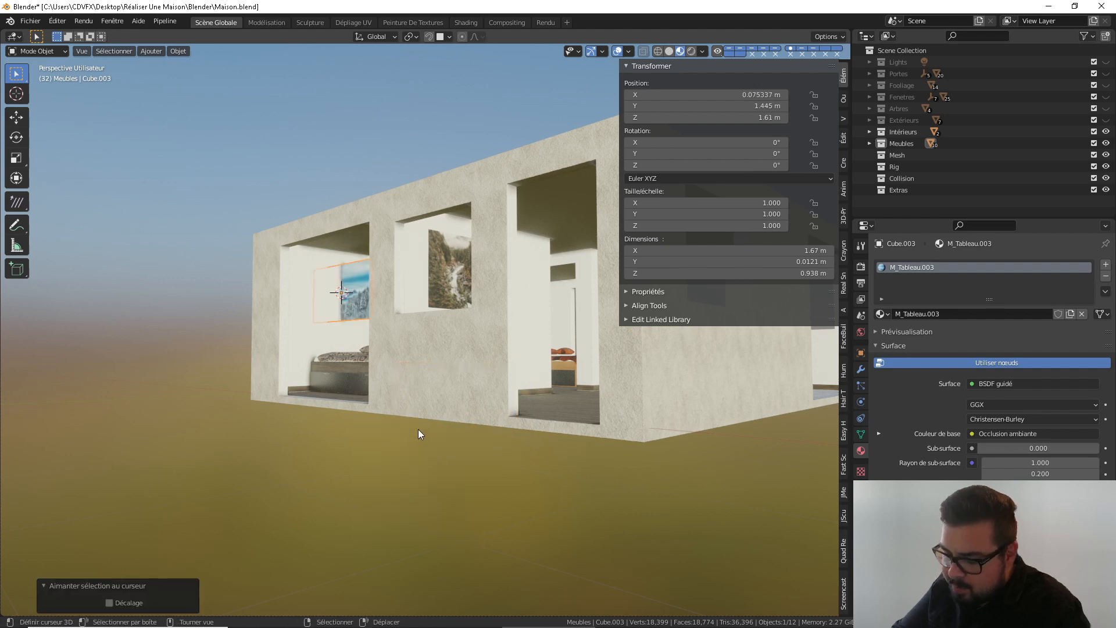
# Rotate the snowy forest panel 90° around the Z axis so it lies flat on the wall, and deselect it
pyautogui.write('rz90')
pyautogui.press('Return')
pyautogui.press('a')
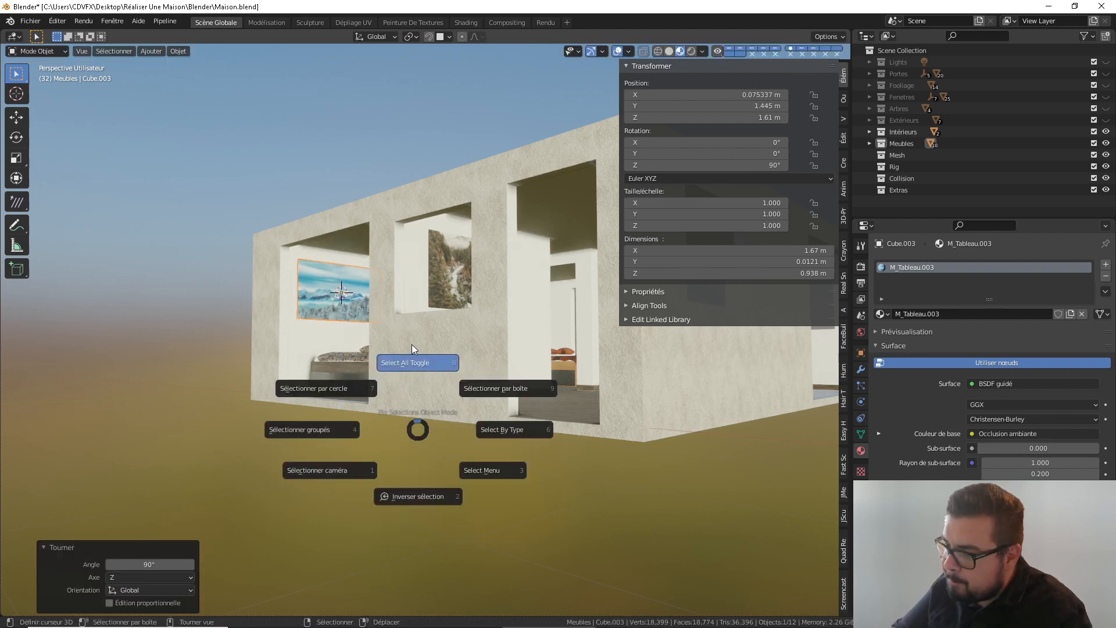
pyautogui.click(411, 346)
# Place the 3D cursor on the side wall of the room with the orange-checked bed and snap the last panel (Cube) to it
pyautogui.moveTo(613, 452); pyautogui.dragTo(507, 443, button='middle')
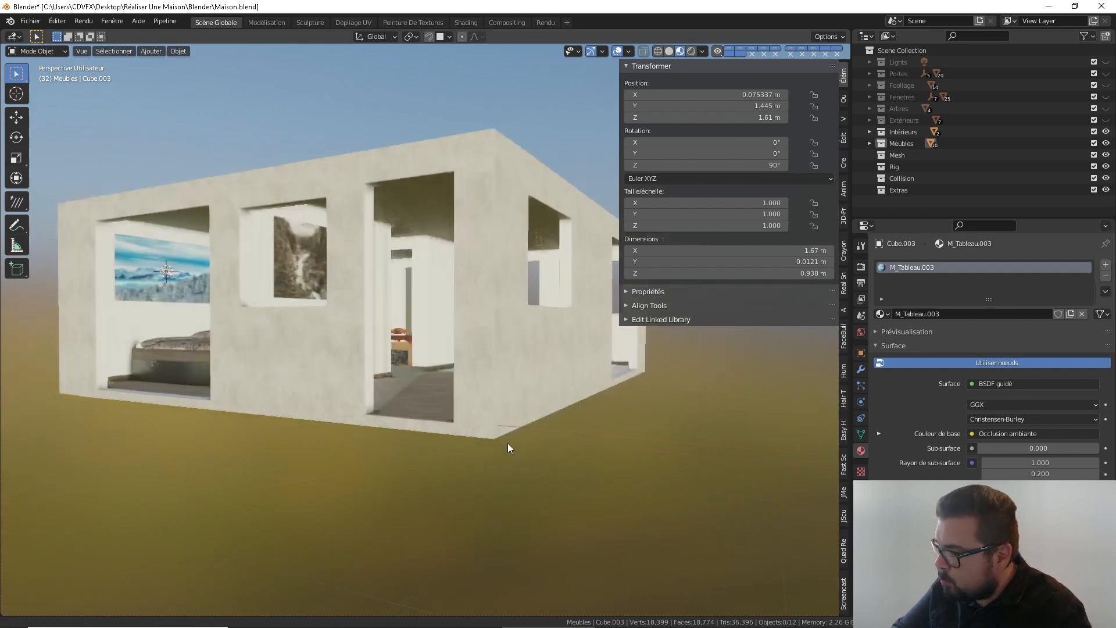
pyautogui.scroll(-3, 531, 432)
pyautogui.click(605, 371)
pyautogui.moveTo(606, 371); pyautogui.dragTo(397, 357, button='middle')
pyautogui.hotkey('shift', 's')
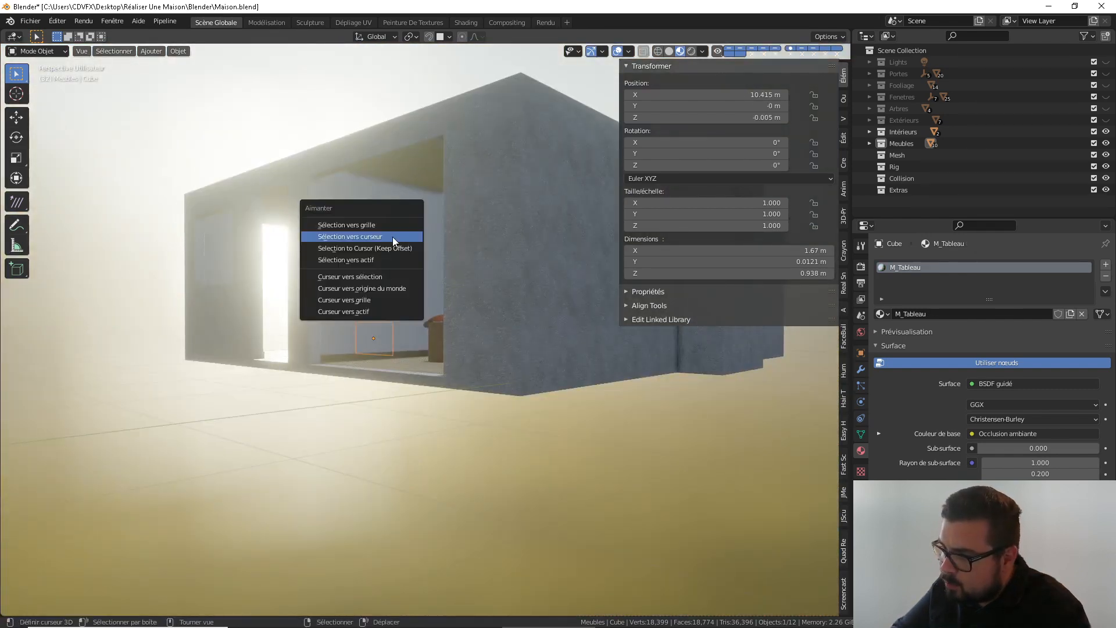
pyautogui.click(395, 239)
# Rotate that last panel -90° around the Z axis so its forest cabin picture faces the room, and deselect it
pyautogui.write('rz90')
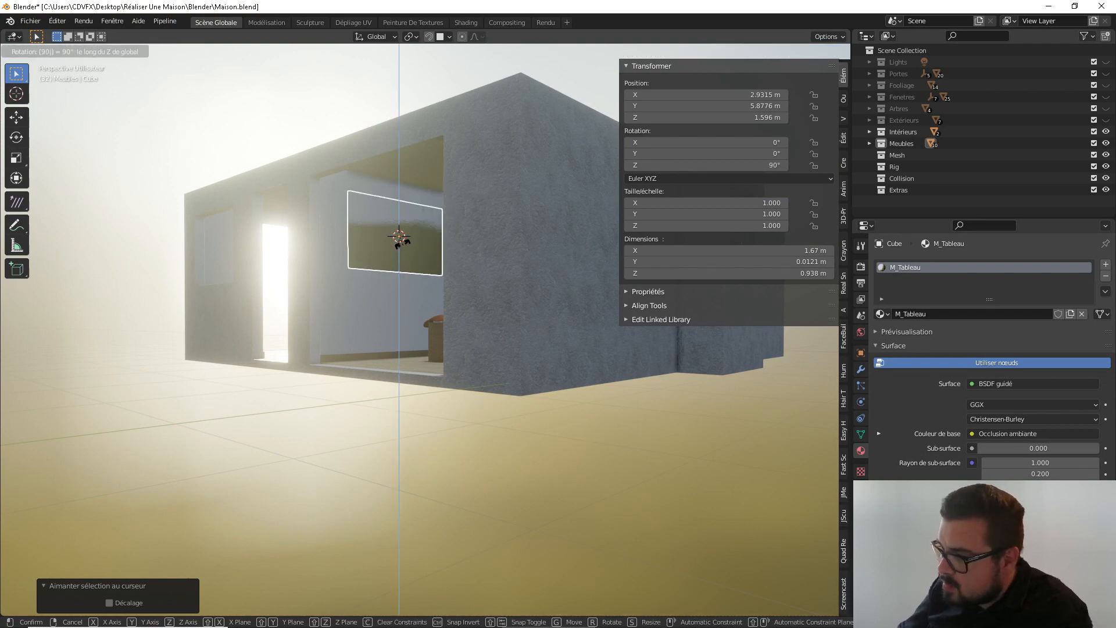
pyautogui.write('-')
pyautogui.press('Return')
pyautogui.press('a')
pyautogui.click(410, 197)
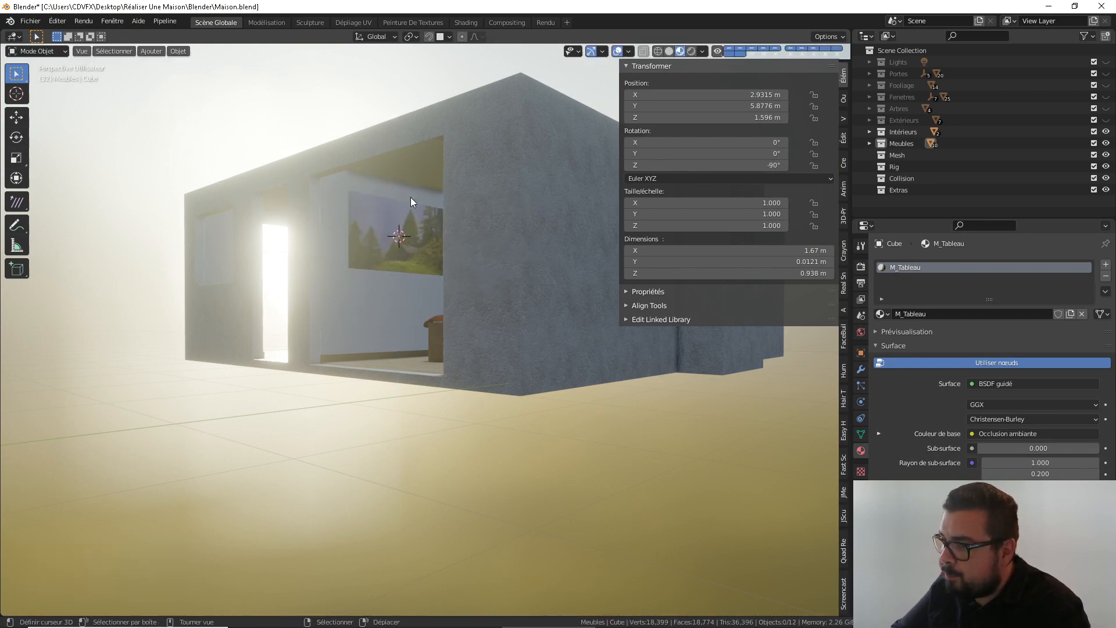
# Lower the misty lake panel on the wall above the orange-checked bed by about 0.25 m along the Z axis
pyautogui.moveTo(411, 197); pyautogui.dragTo(488, 259, button='middle')
pyautogui.scroll(6, 411, 274)
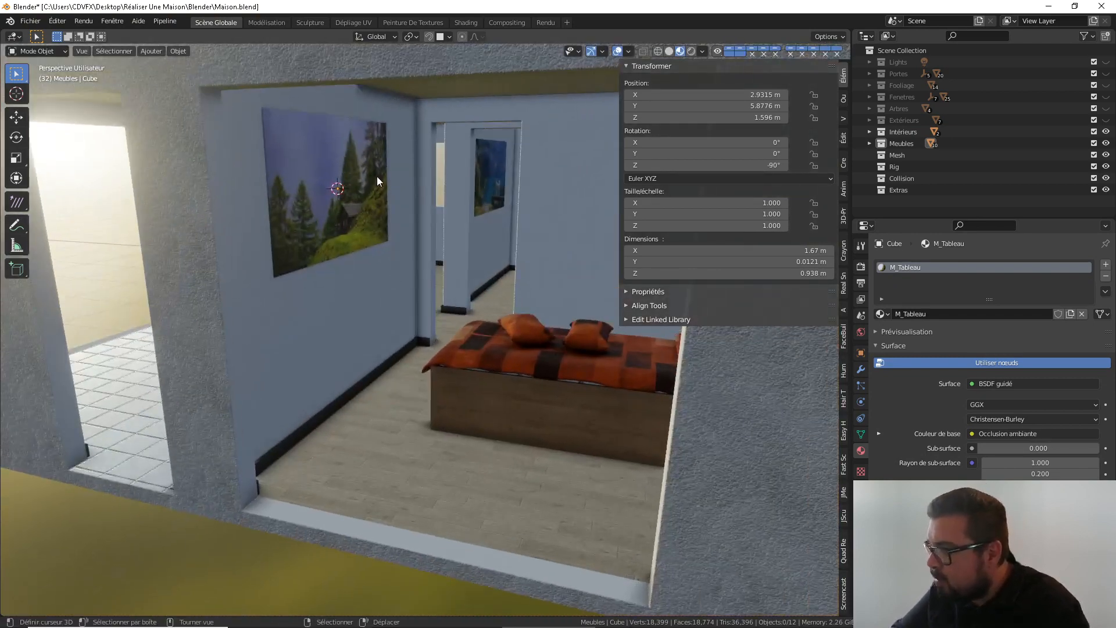
pyautogui.moveTo(377, 176)
pyautogui.mouseDown(button='middle')
pyautogui.moveTo(500, 218)
pyautogui.moveTo(385, 206)
pyautogui.moveTo(386, 195)
pyautogui.moveTo(511, 143)
pyautogui.moveTo(542, 150)
pyautogui.mouseUp(button='middle')
pyautogui.click(542, 150)
pyautogui.press('g')
pyautogui.press('z')
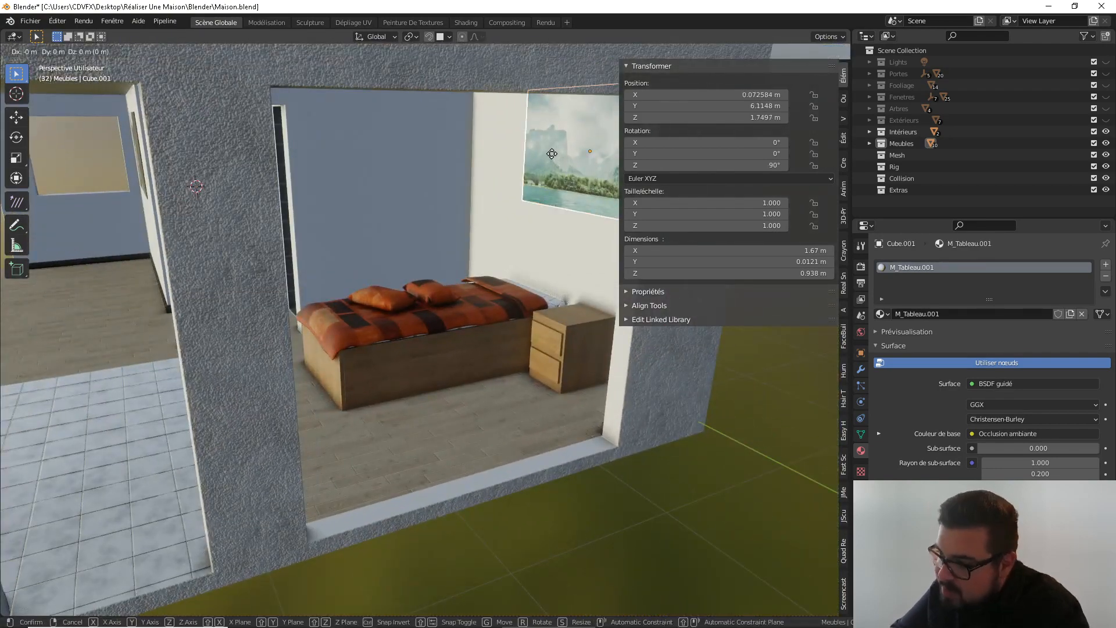
pyautogui.click(582, 204)
# Shift the misty lake panel about -0.33 m along the Y axis to centre it better above the bed, and deselect it
pyautogui.press('g')
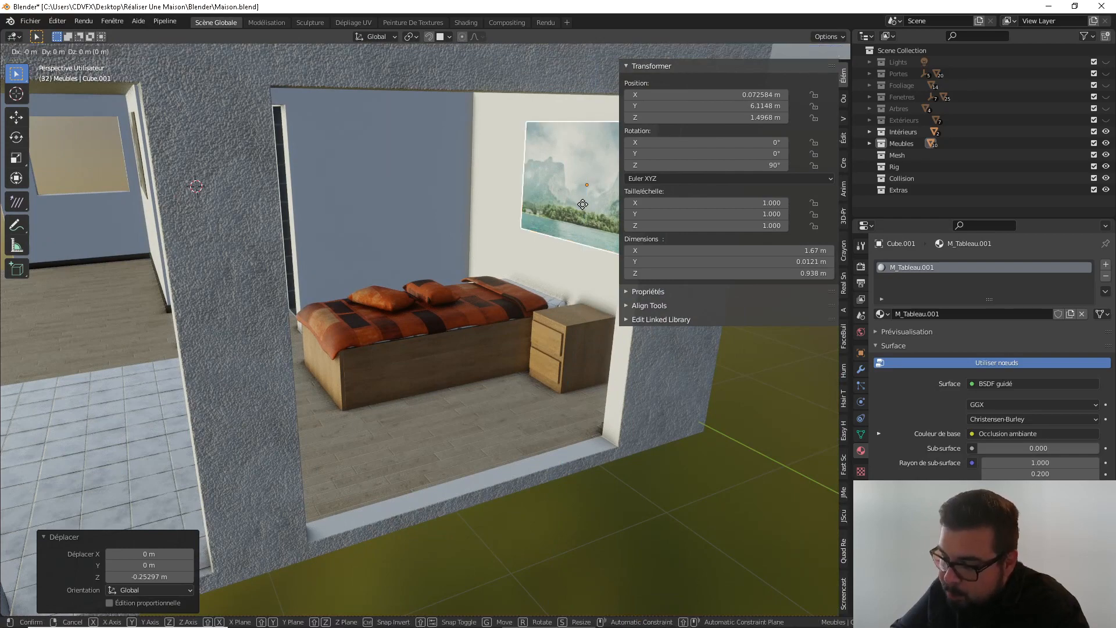
pyautogui.press('y')
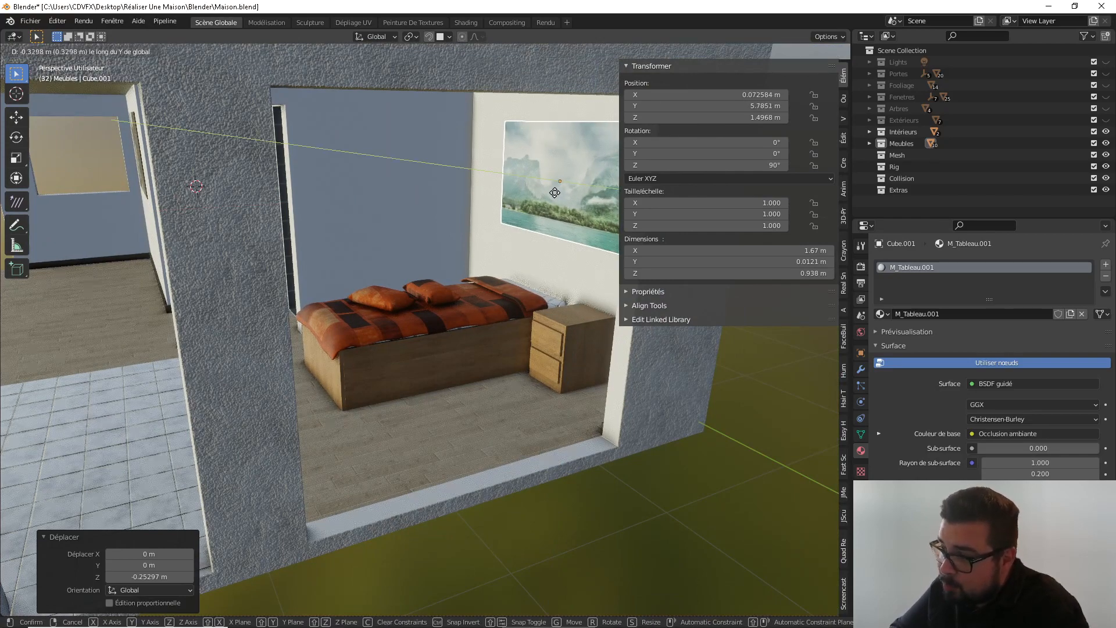
pyautogui.click(549, 193)
pyautogui.press('a')
pyautogui.keyDown('shift'); pyautogui.moveTo(547, 193); pyautogui.dragTo(484, 168, button='middle'); pyautogui.keyUp('shift')
pyautogui.click(494, 164)
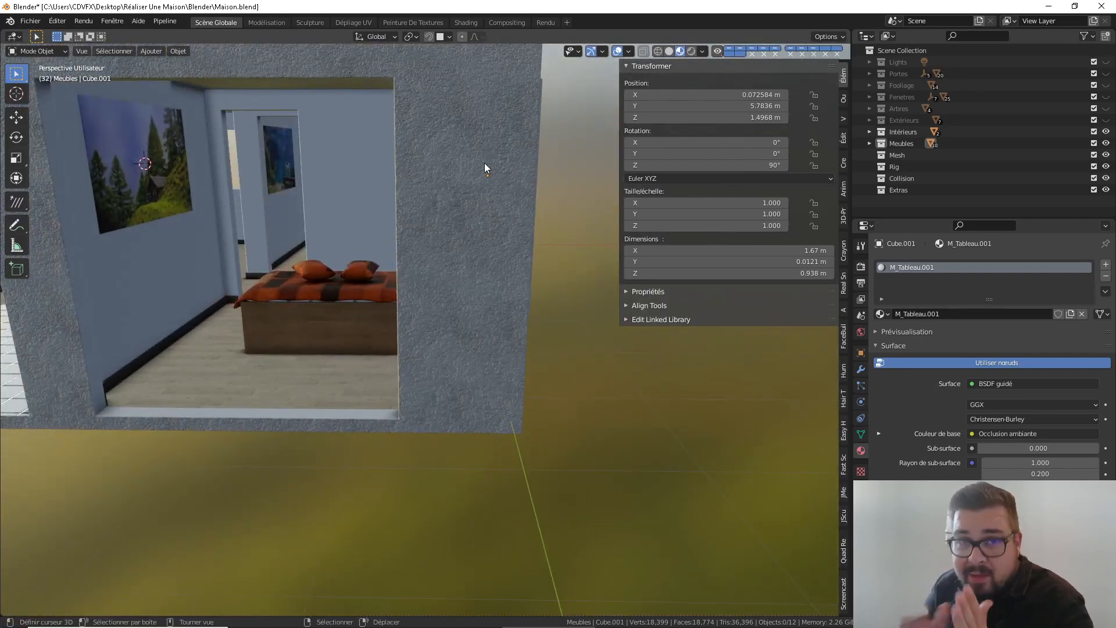